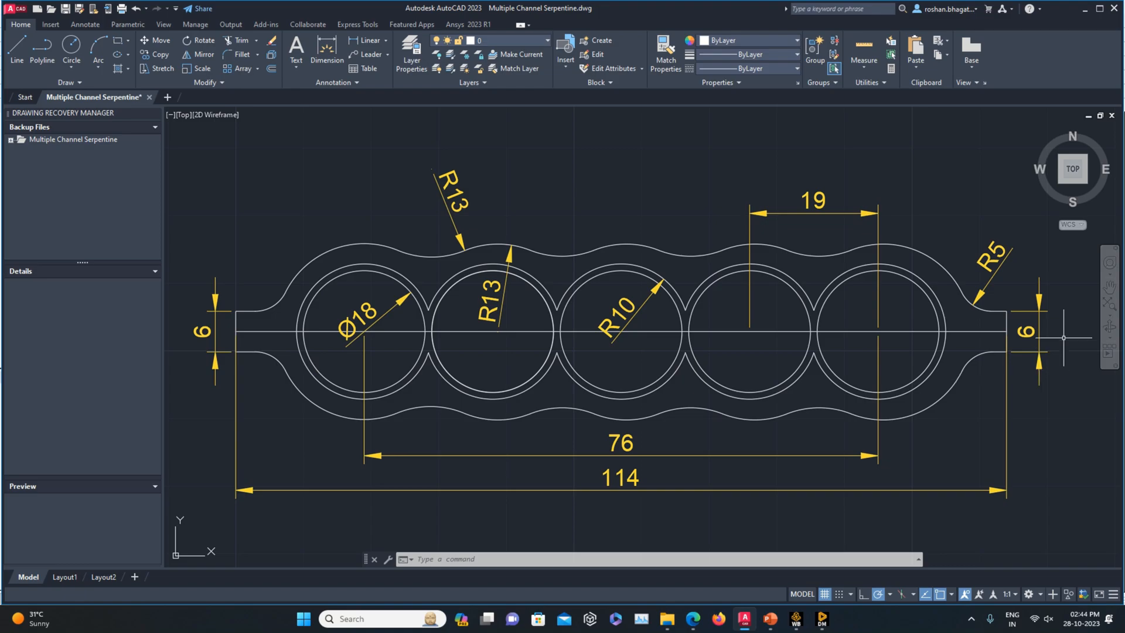
Step: Review the dimensioned multi-channel serpentine drawing in AutoCAD, then return to the empty DesignModeler geometry
left_click(820, 625)
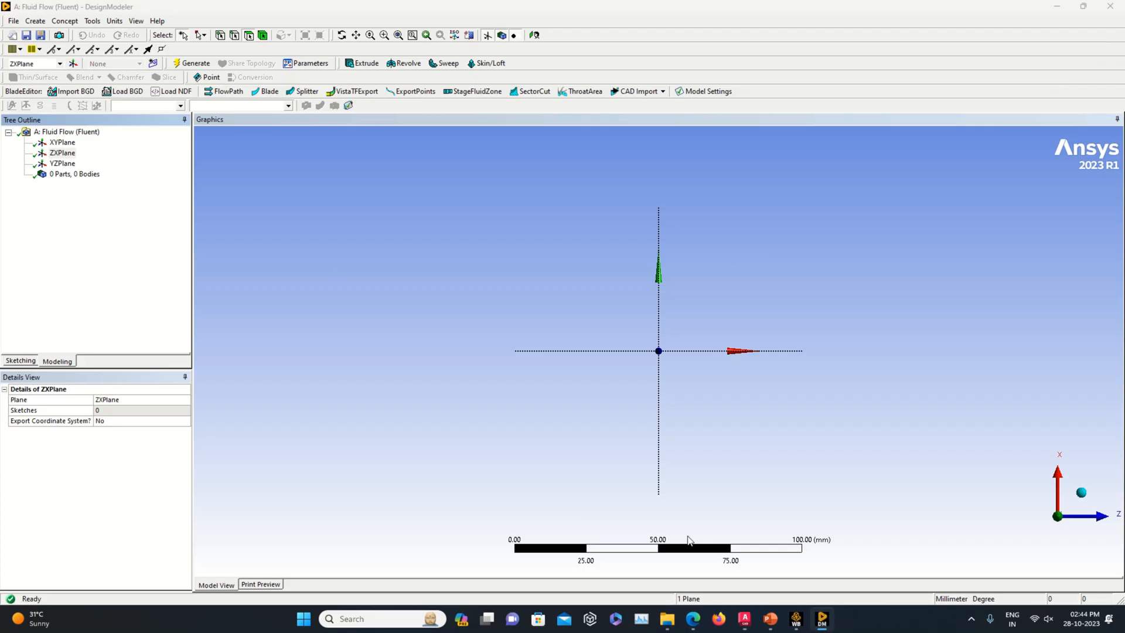
left_click(823, 619)
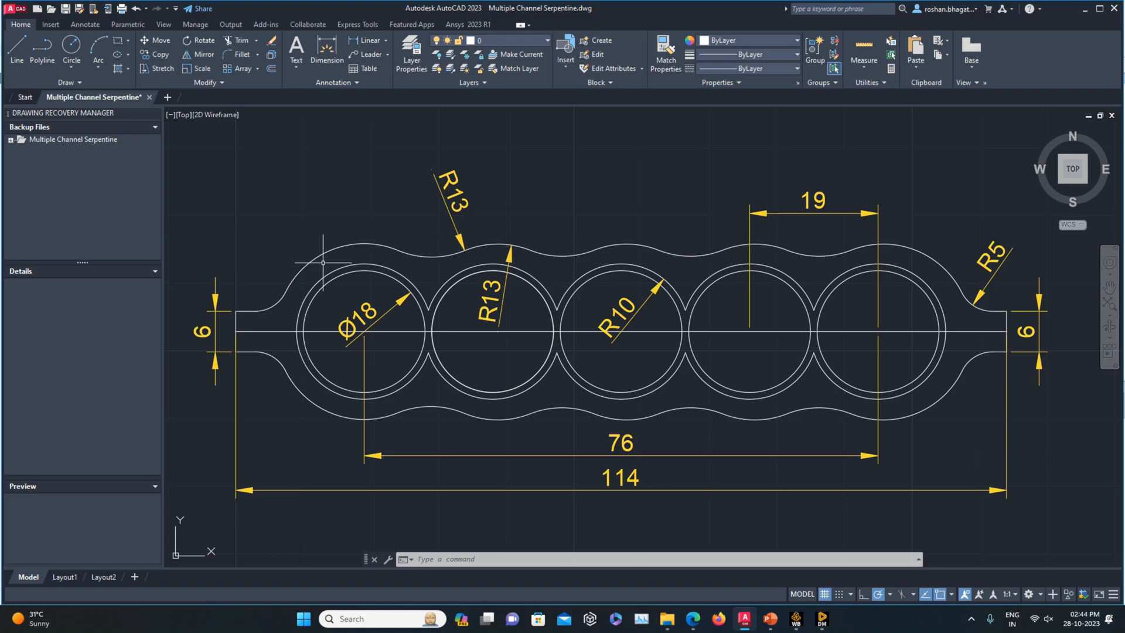
left_click(827, 624)
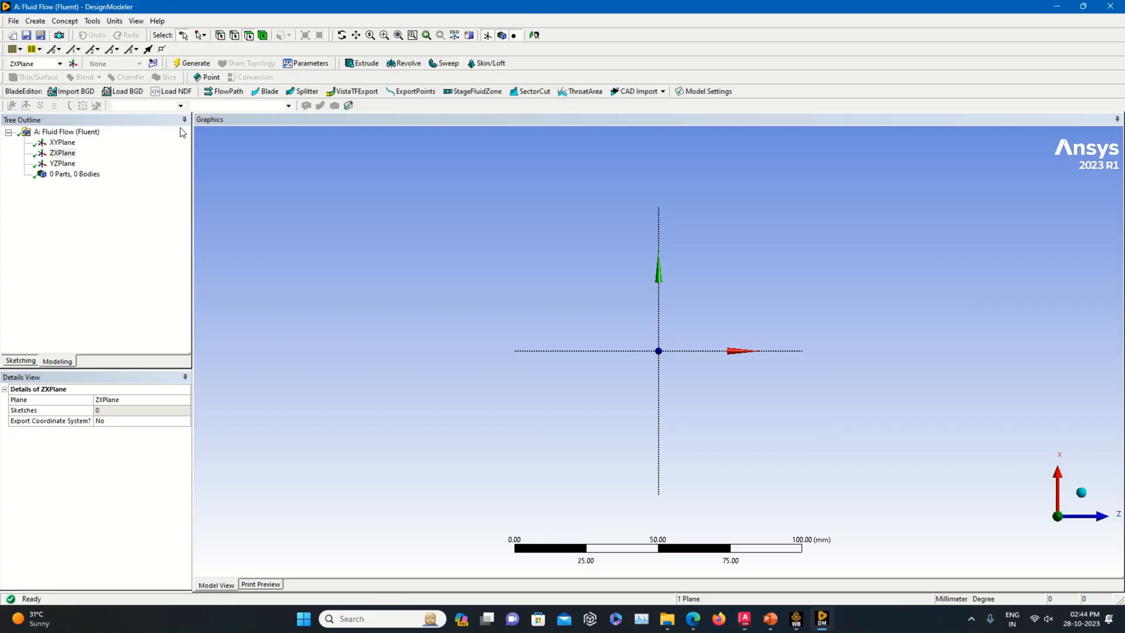
left_click(115, 21)
mouse_move(31, 27)
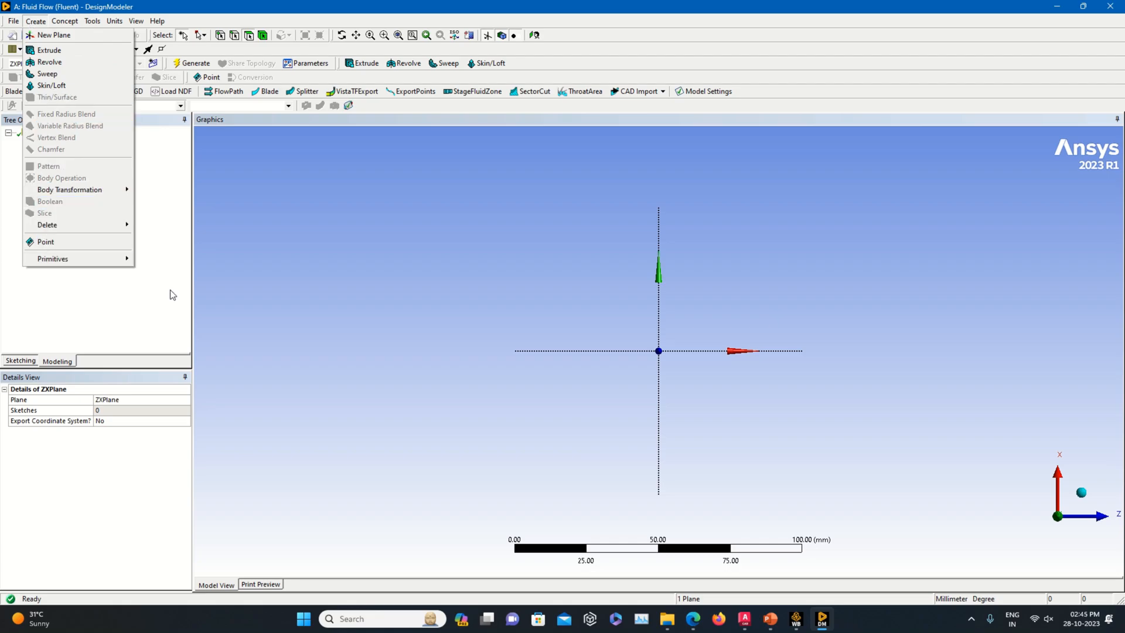
left_click(822, 619)
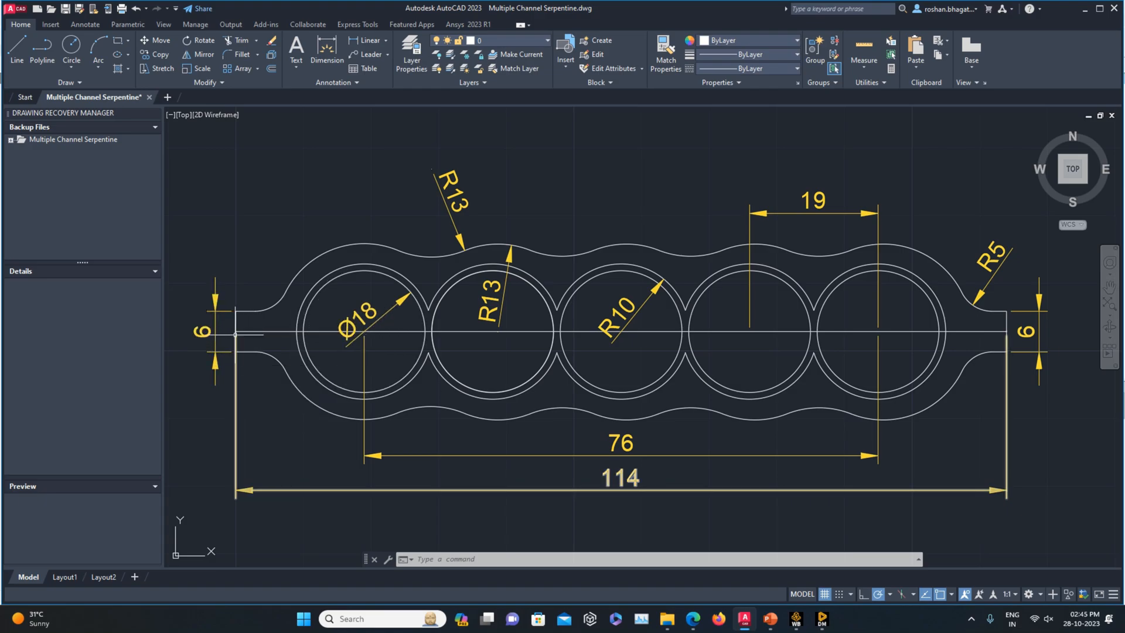
left_click(822, 619)
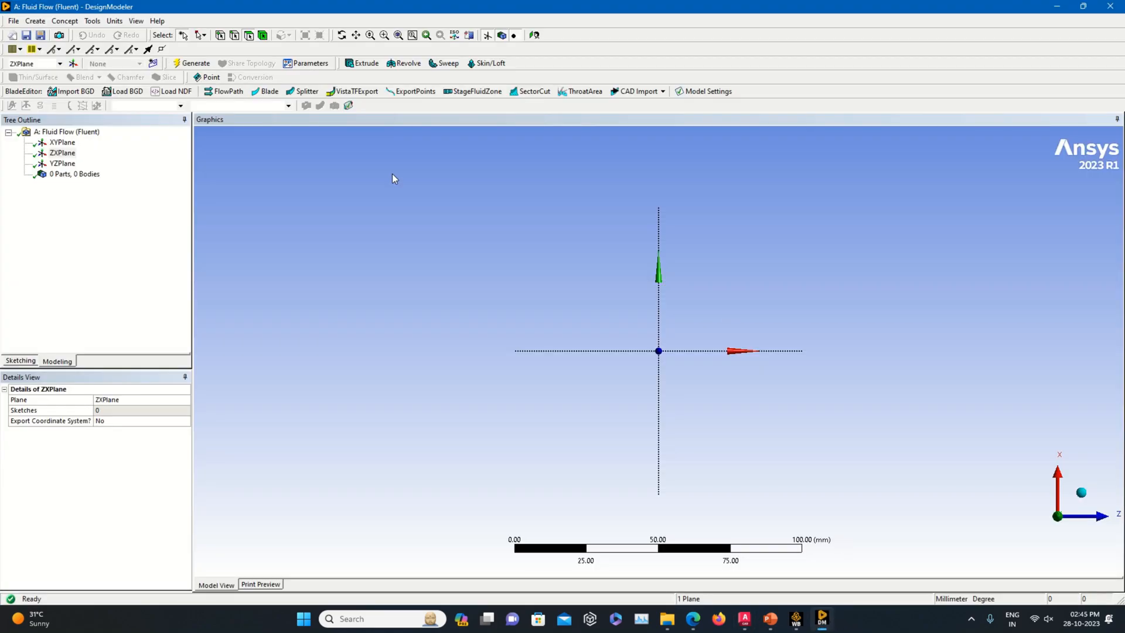
Step: Create a sketch on the ZXPlane and draw a horizontal line about 24 mm long from the origin along the positive horizontal axis
left_click(64, 154)
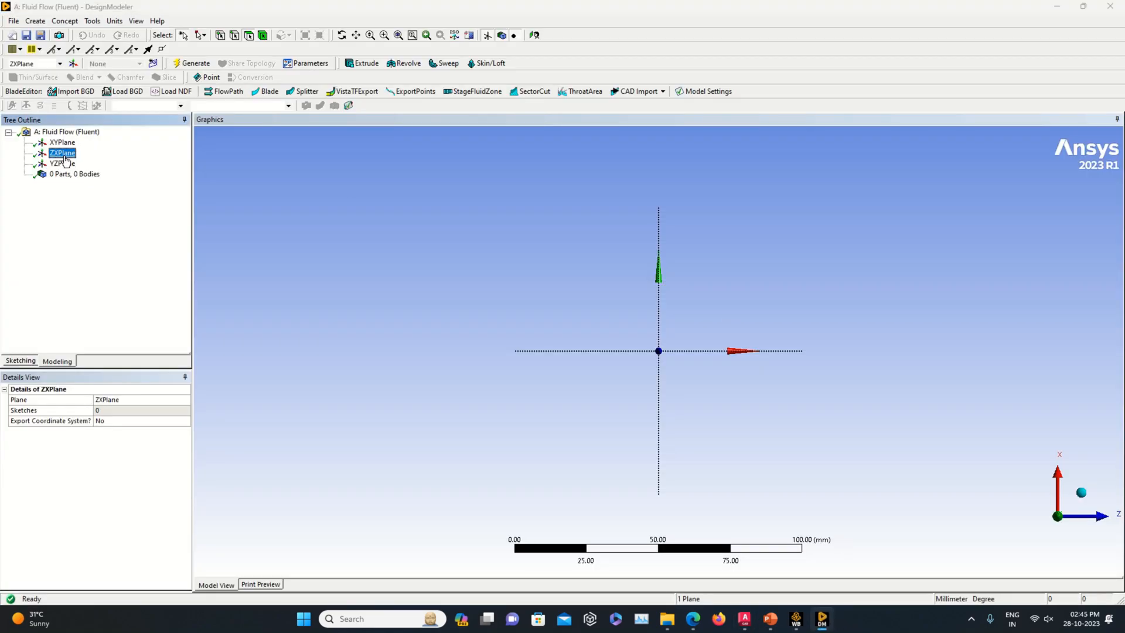
left_click(153, 64)
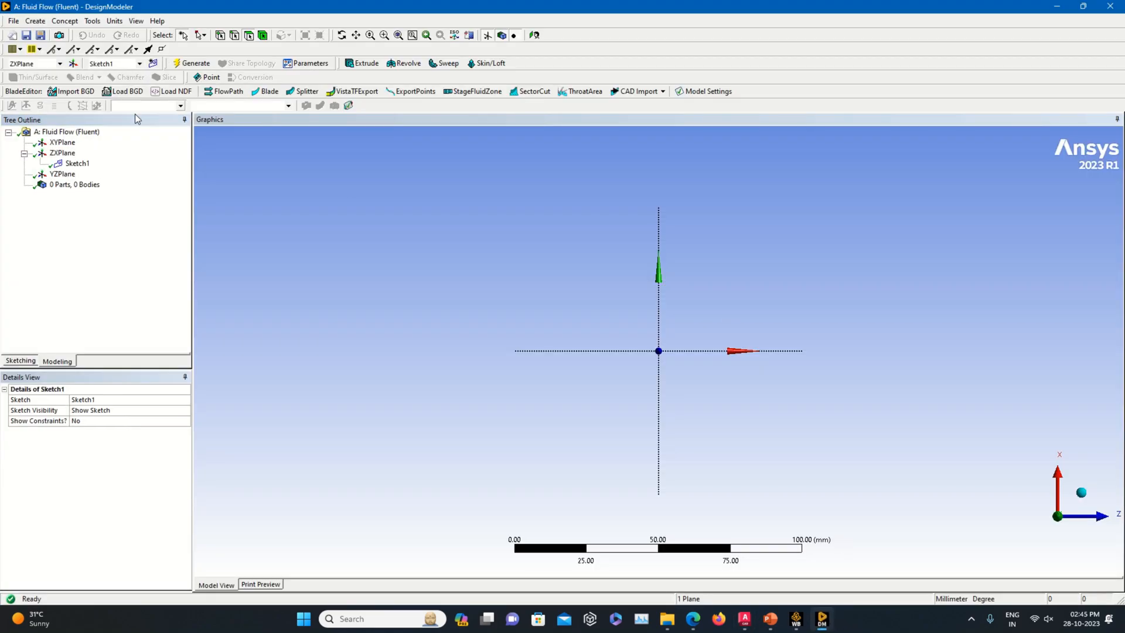
left_click(21, 361)
left_click(22, 147)
left_click(659, 350)
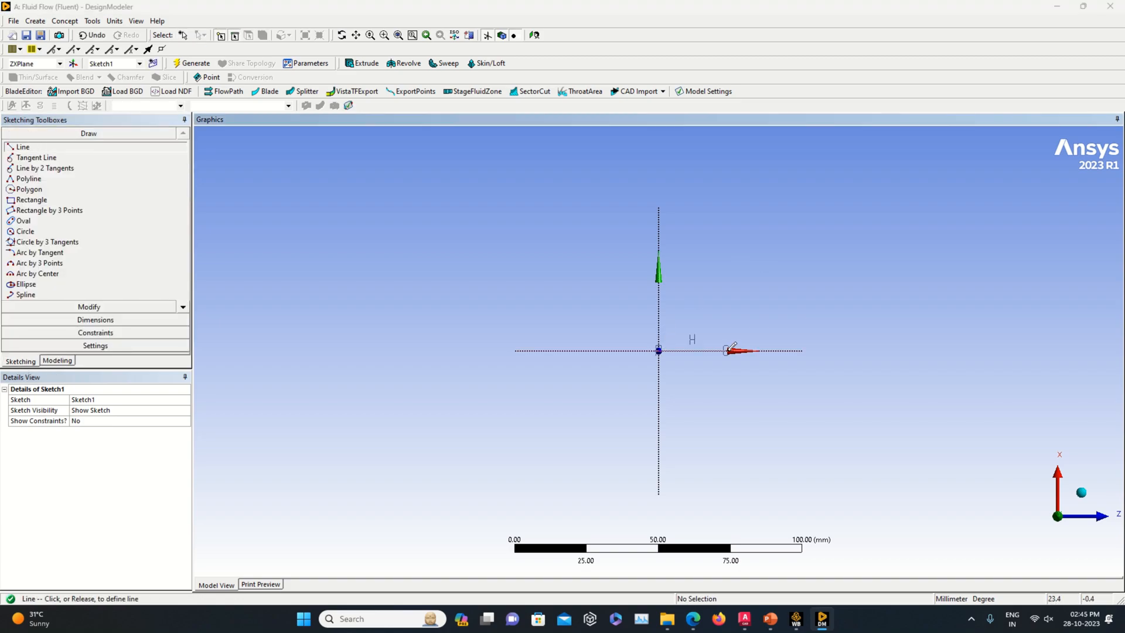
left_click(728, 351)
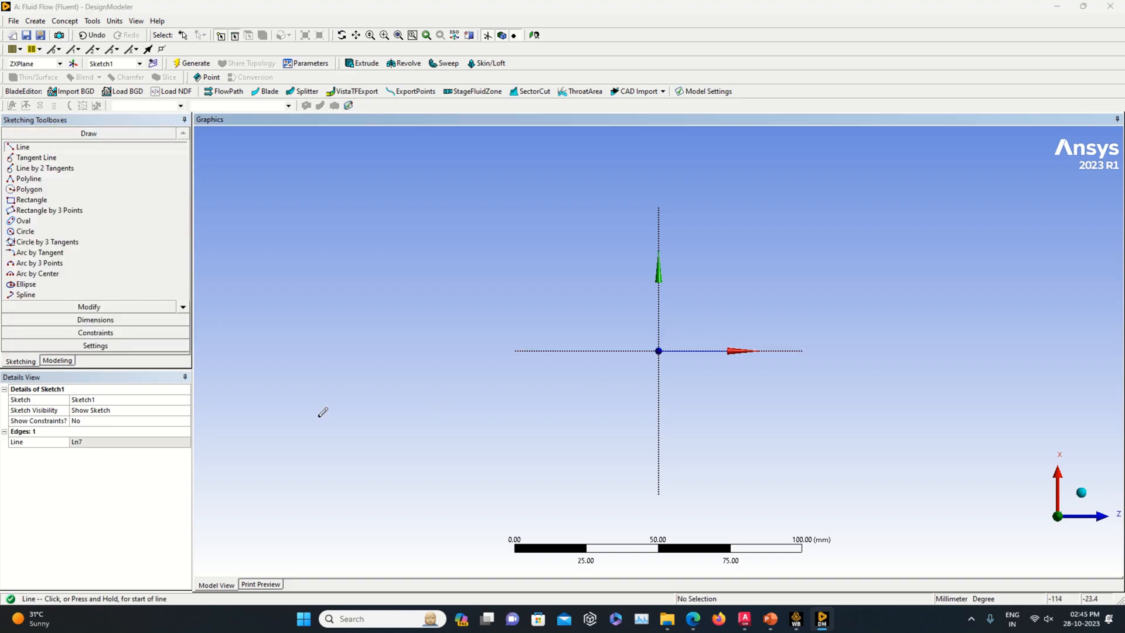
Step: Add a horizontal dimension to the line from the origin and set it to 19 mm
left_click(95, 319)
left_click(703, 351)
left_click(711, 364)
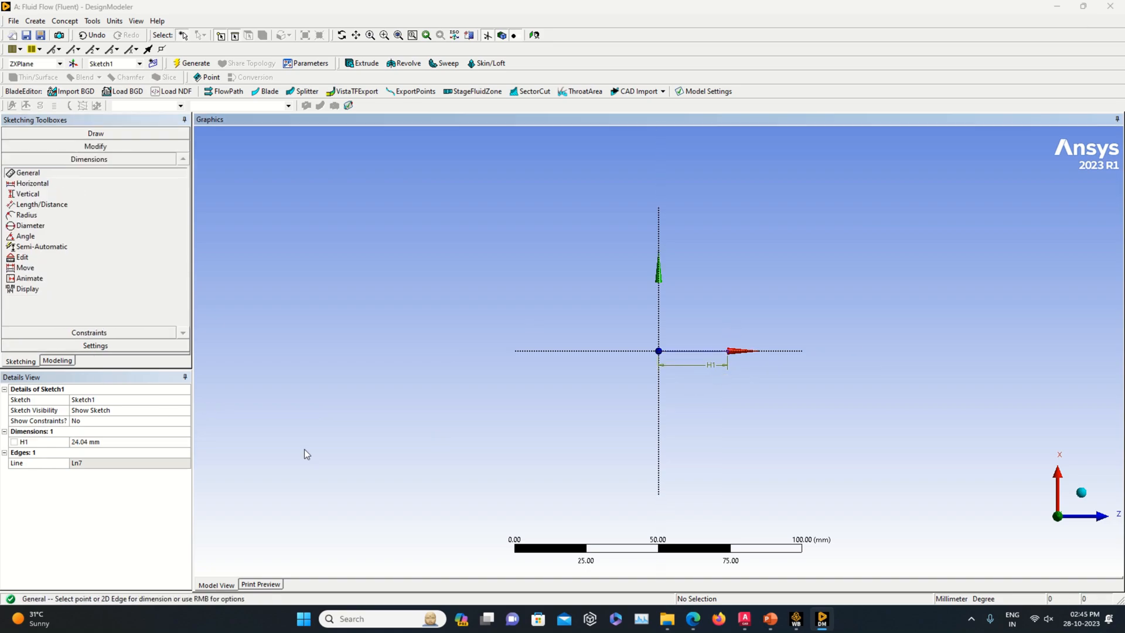
left_click(112, 448)
left_click(111, 442)
type("19")
key("Return")
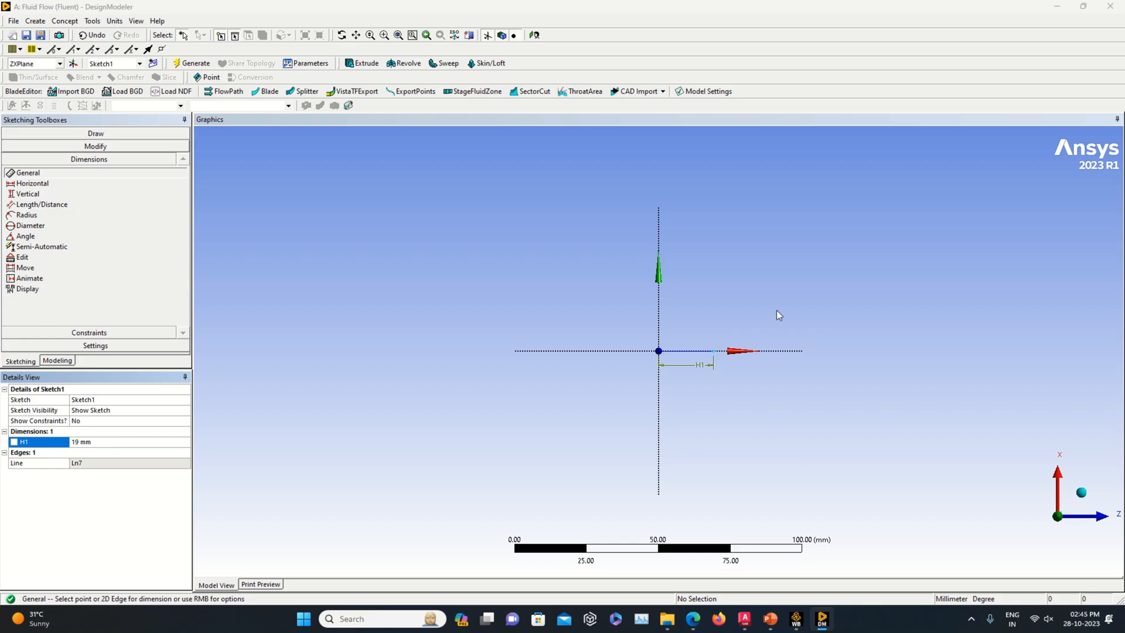
Step: Consult the AutoCAD drawing, return to DesignModeler and draw a circle about 32 mm in diameter centred on the line's free end
left_click(770, 618)
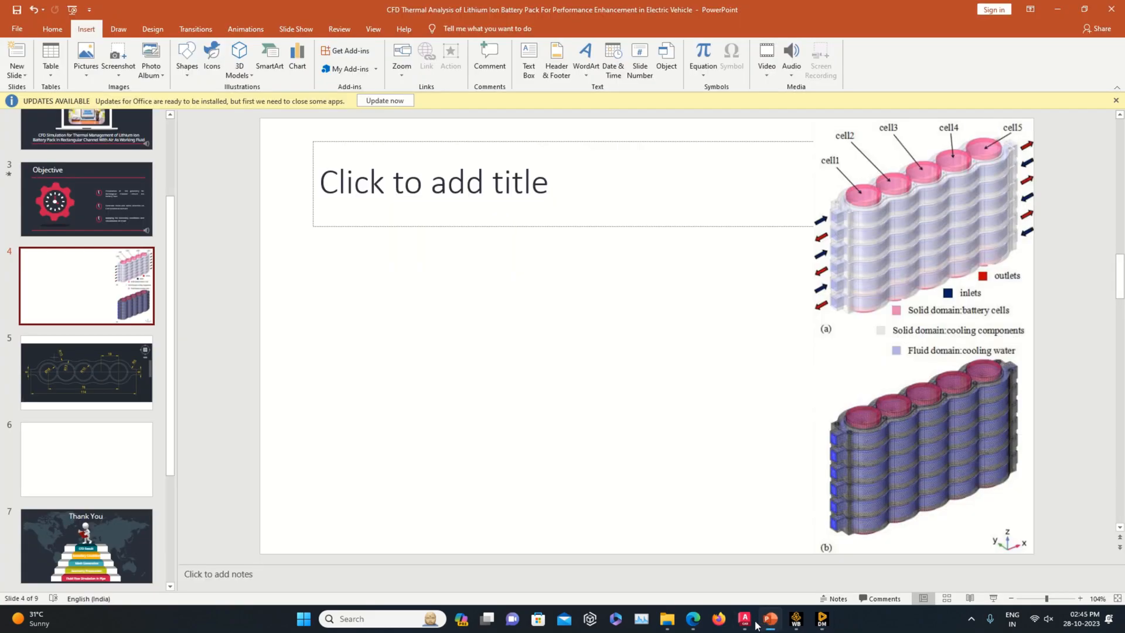
left_click(745, 618)
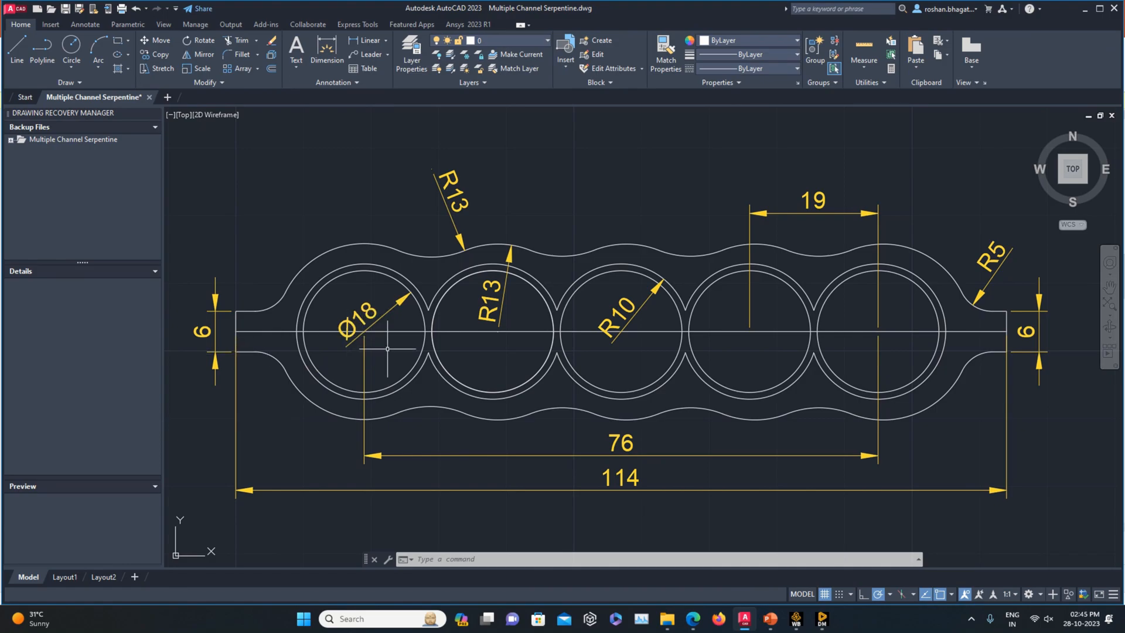
left_click(826, 619)
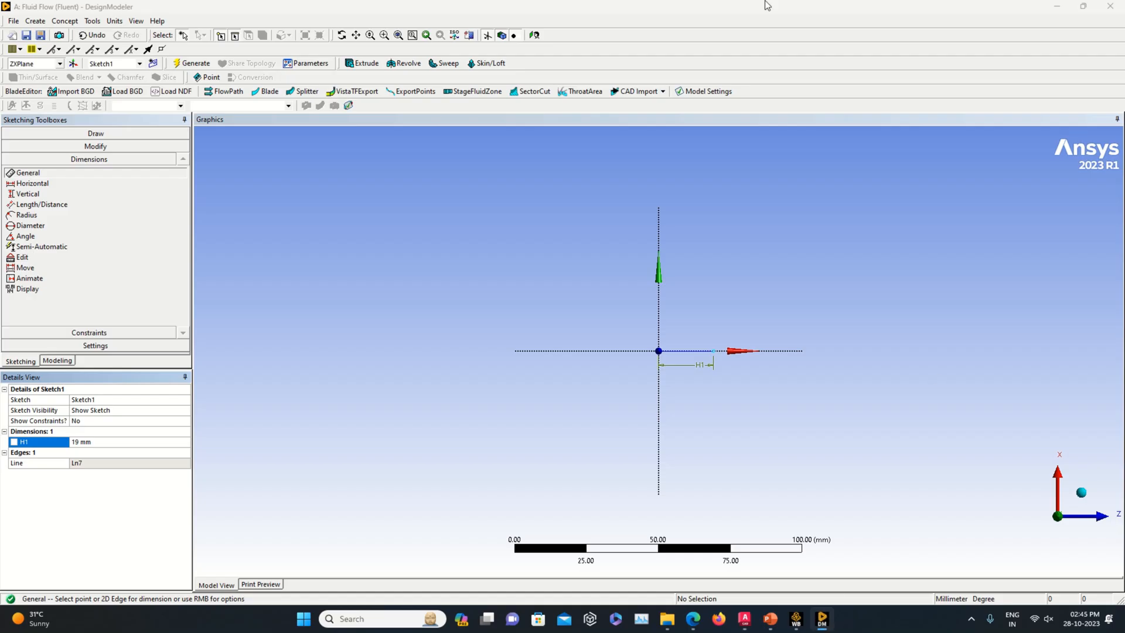
left_click(95, 133)
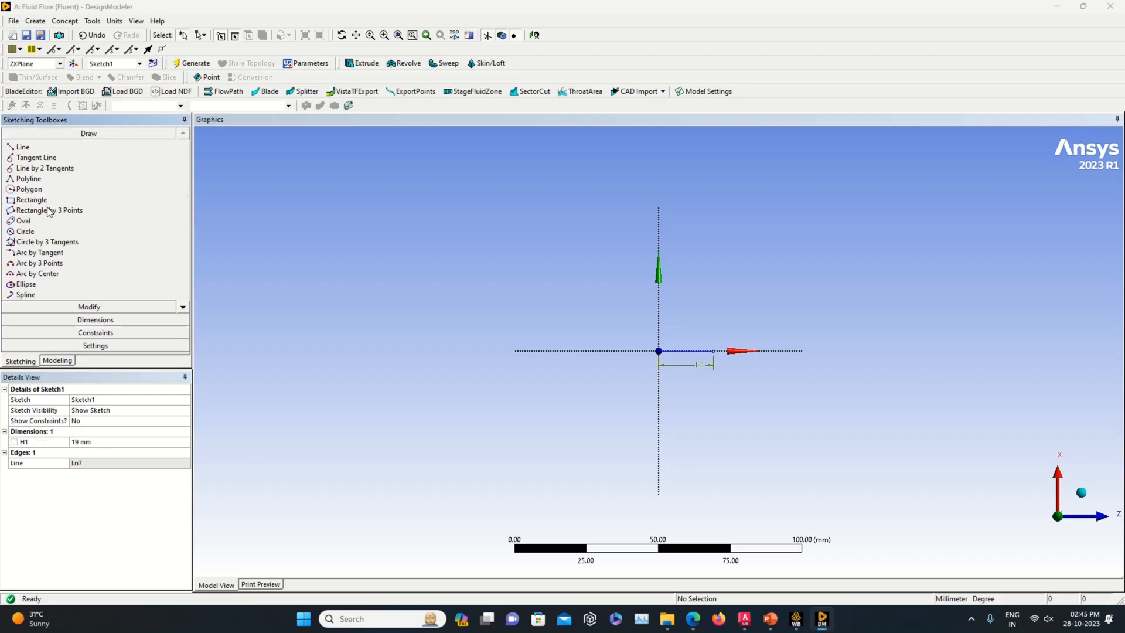
left_click(49, 232)
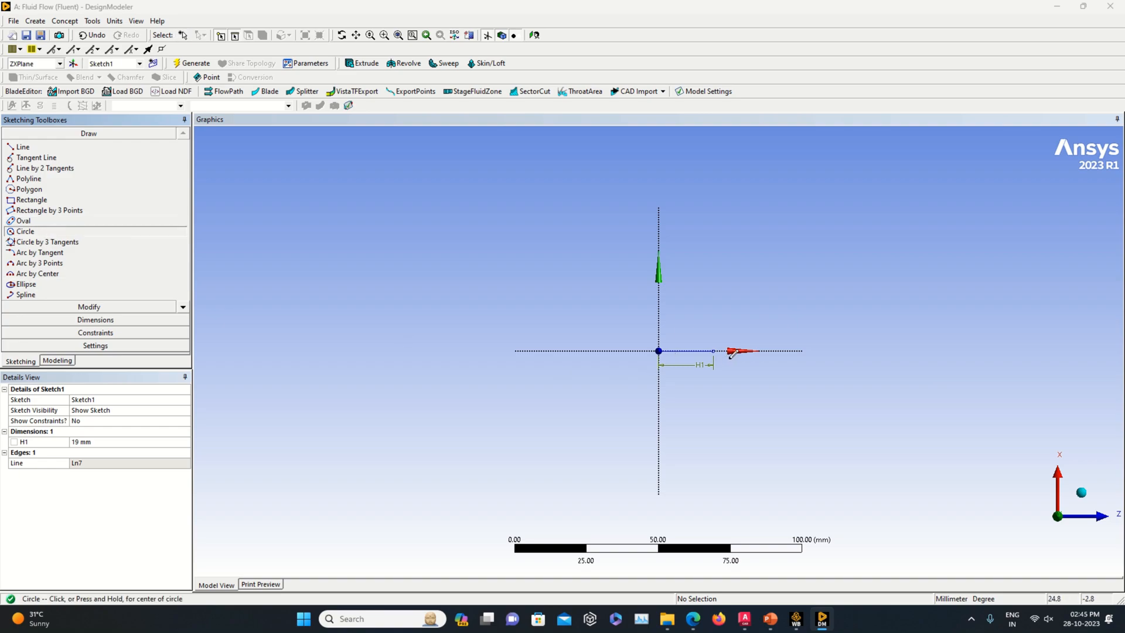
left_click(714, 350)
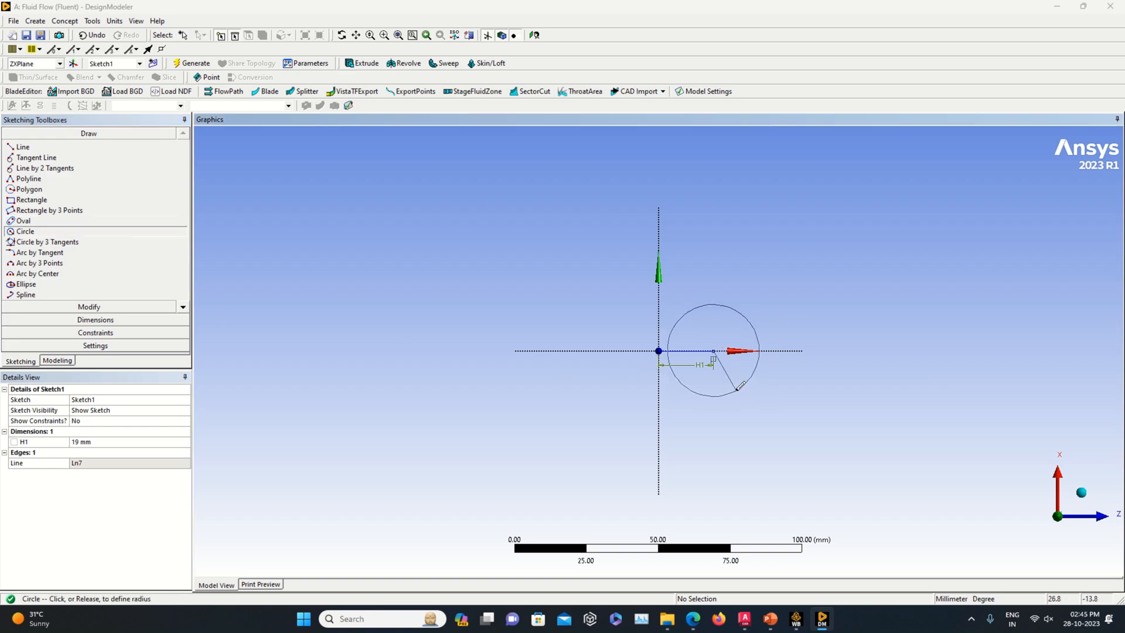
left_click(725, 390)
Step: Dimension the circle's diameter and set it to 26 mm
left_click(95, 319)
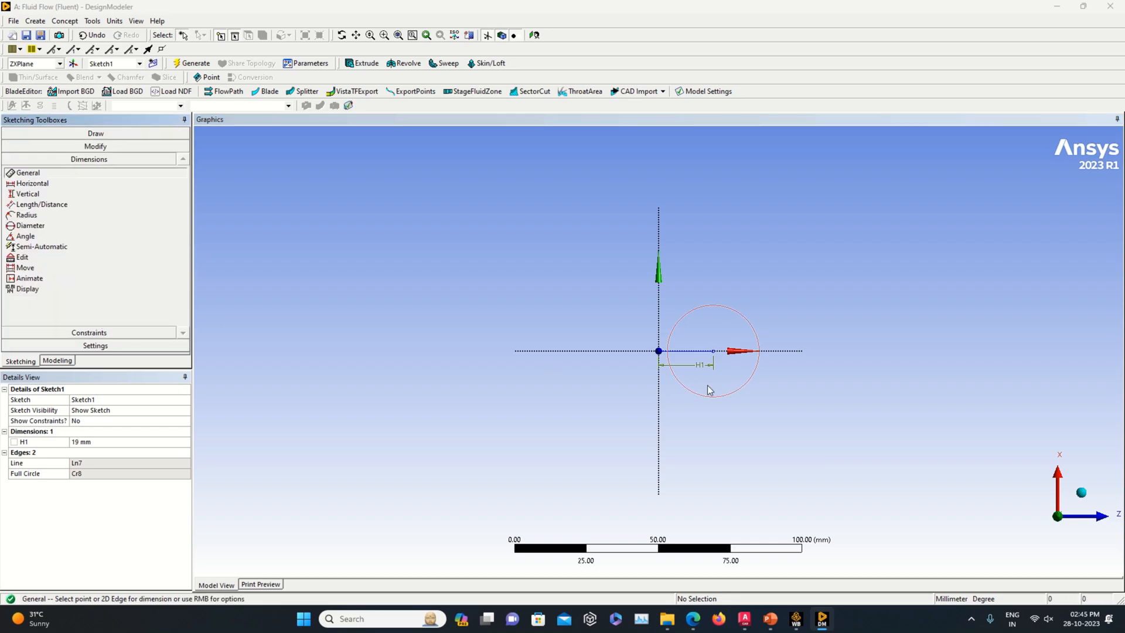
left_click(708, 397)
left_click(673, 413)
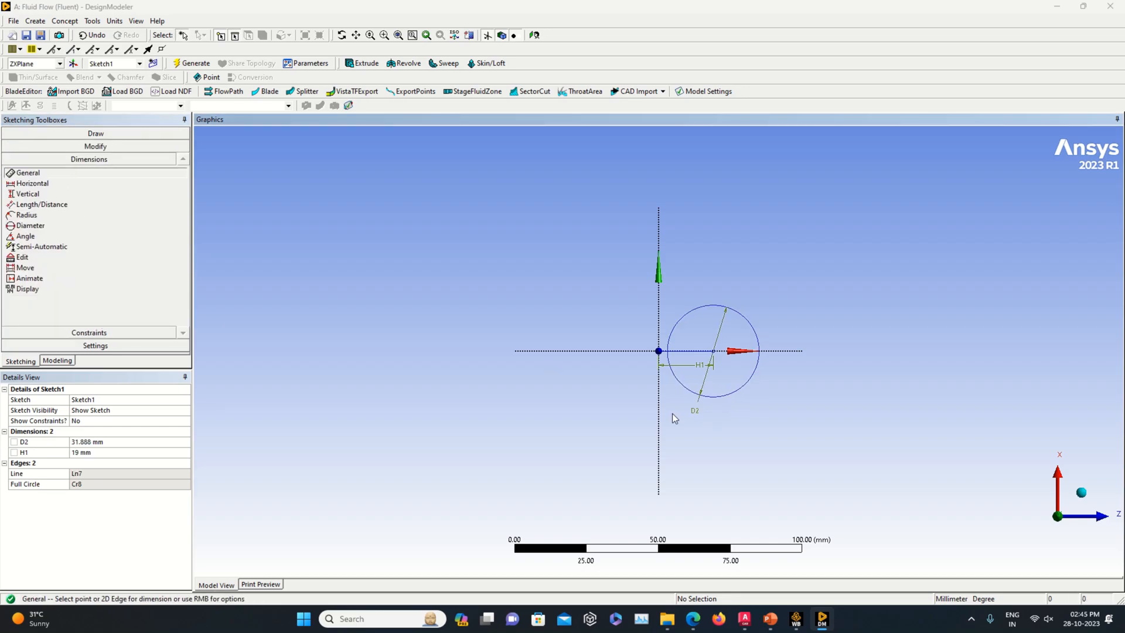
left_click(112, 442)
type("26")
key("Return")
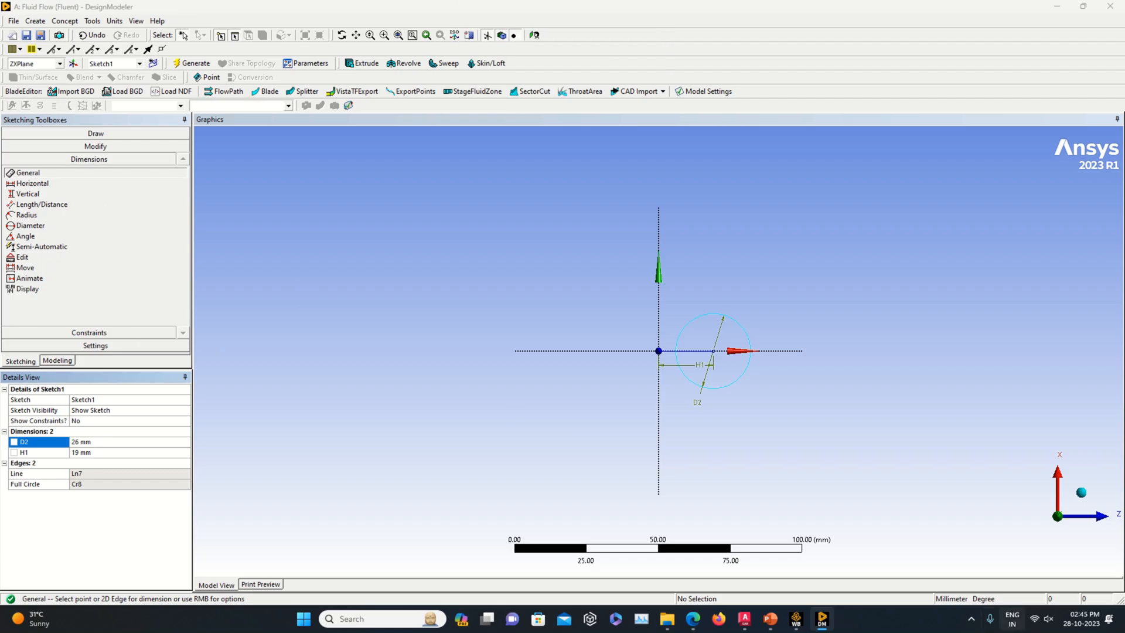
Step: Recheck the AutoCAD drawing, return to DesignModeler and draw a horizontal line about 35 mm long outward from the circle's centre
left_click(745, 619)
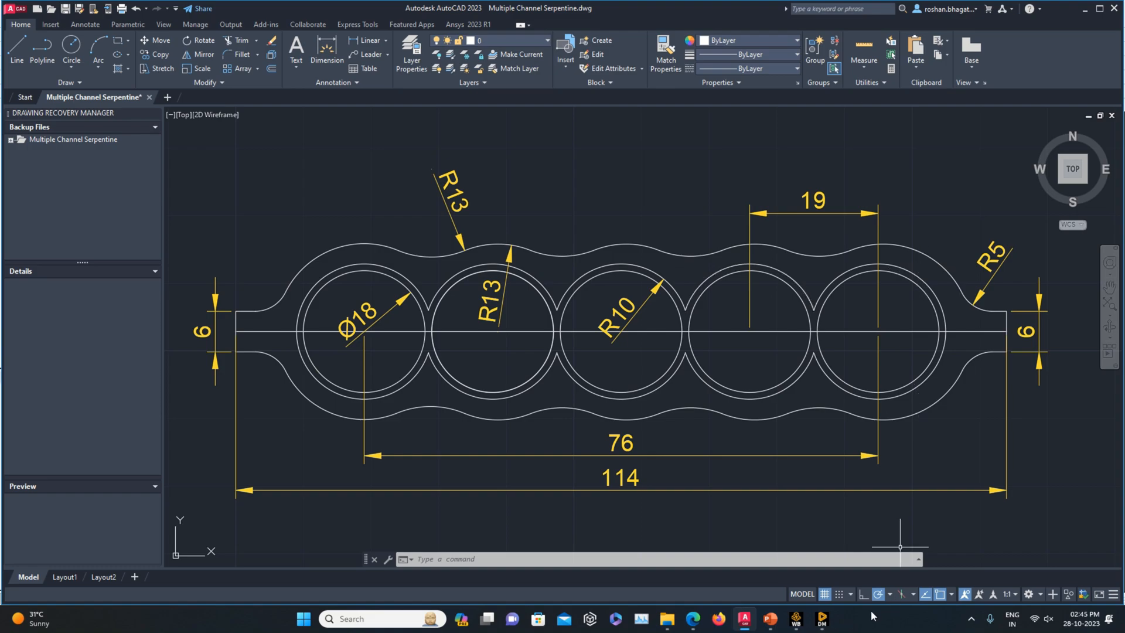
mouse_move(824, 627)
left_click(826, 625)
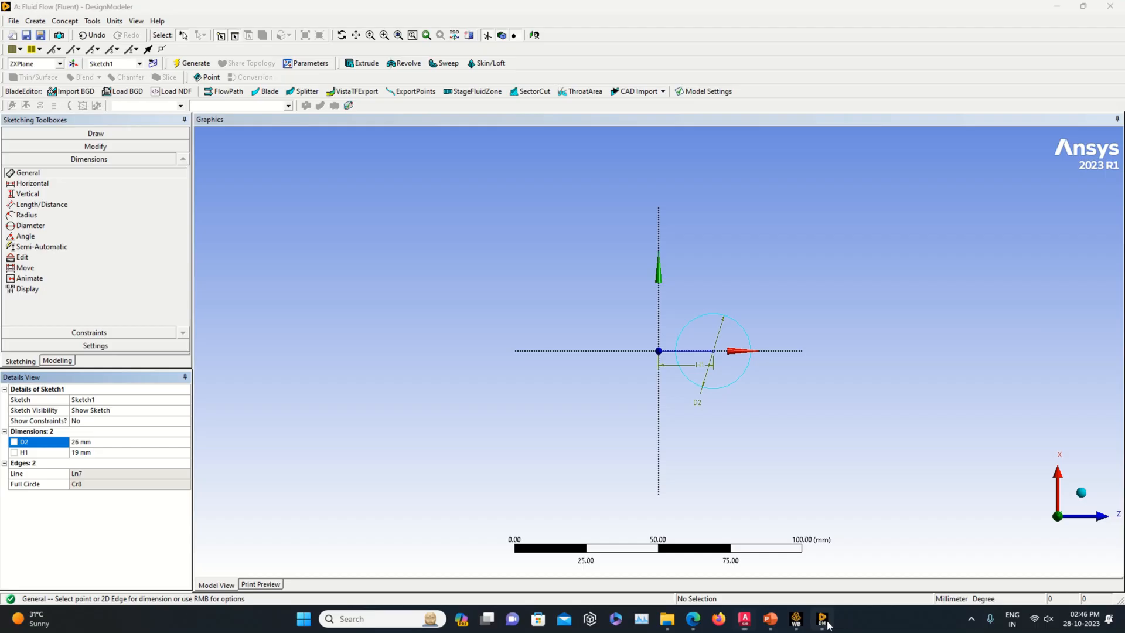
left_click(56, 133)
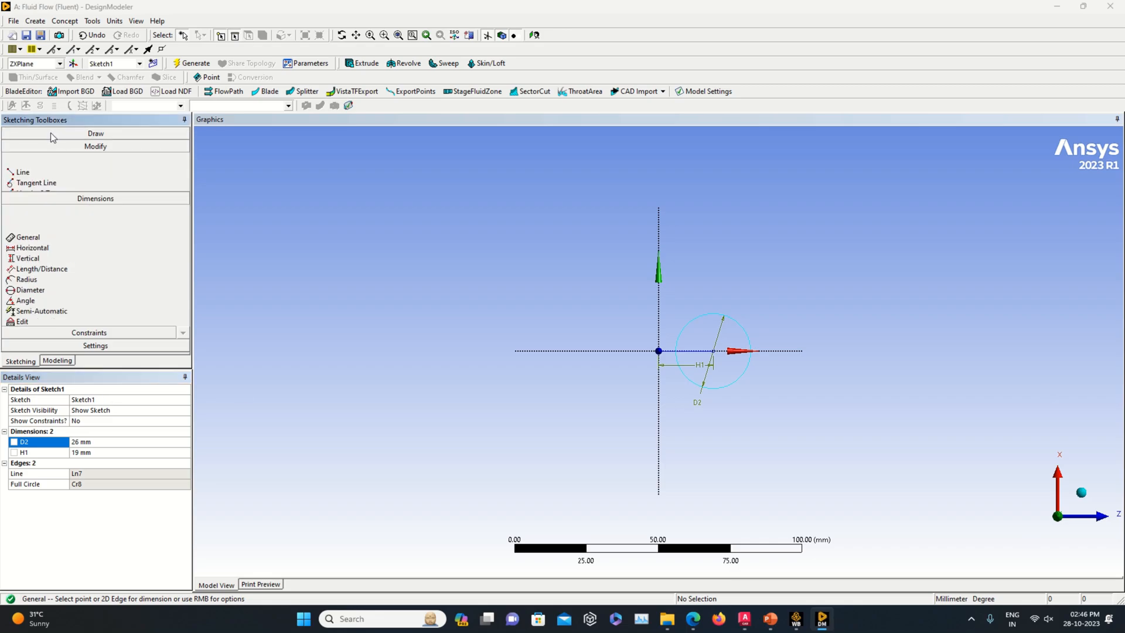
left_click(713, 350)
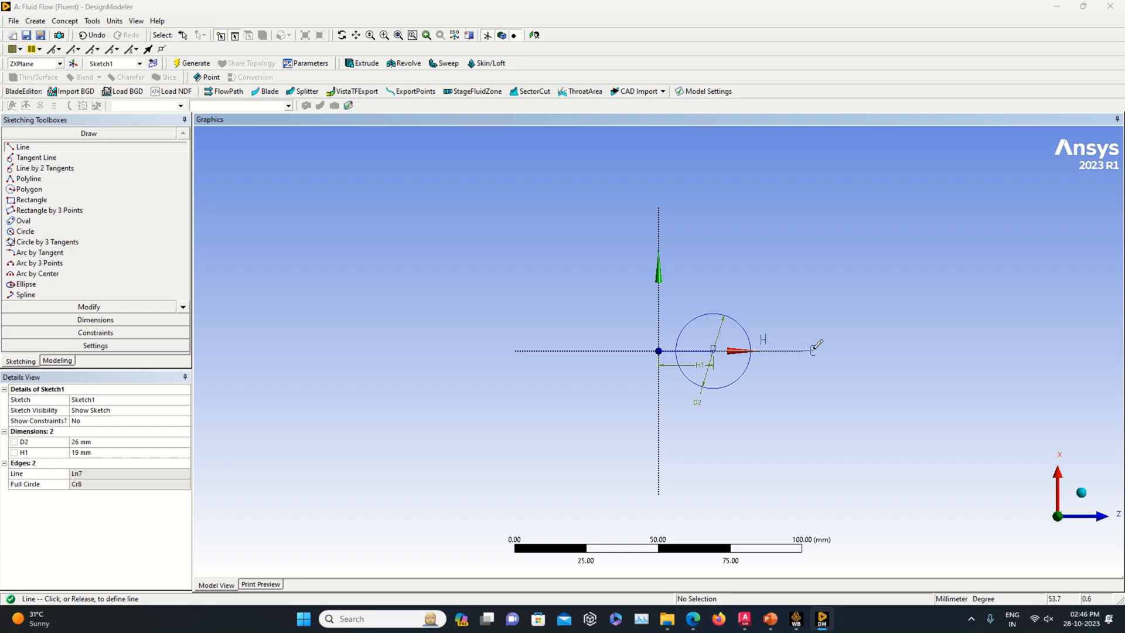
left_click(813, 351)
Step: Dimension the second line horizontally and set its length to 19 mm
left_click(115, 321)
left_click(790, 352)
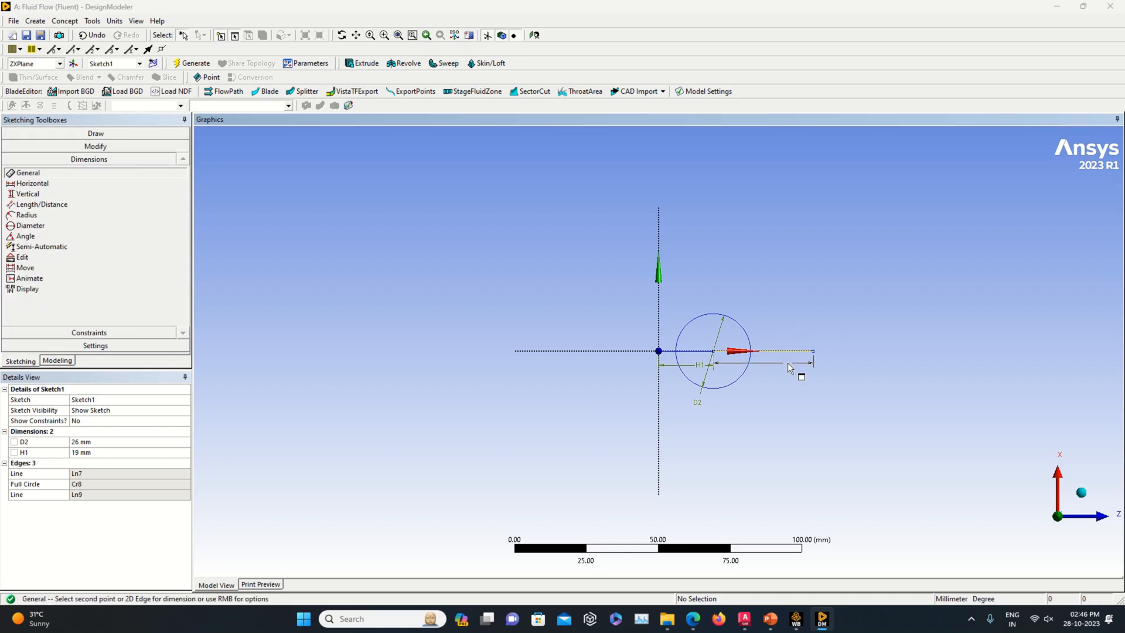
left_click(789, 365)
left_click(114, 463)
type("1")
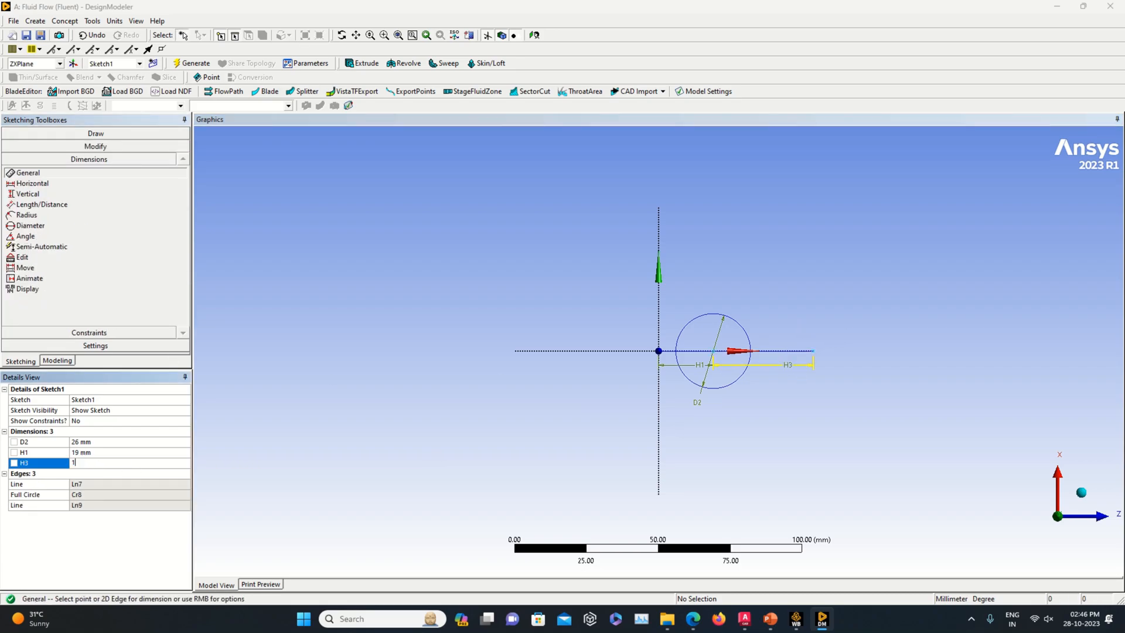
type("9")
key("Return")
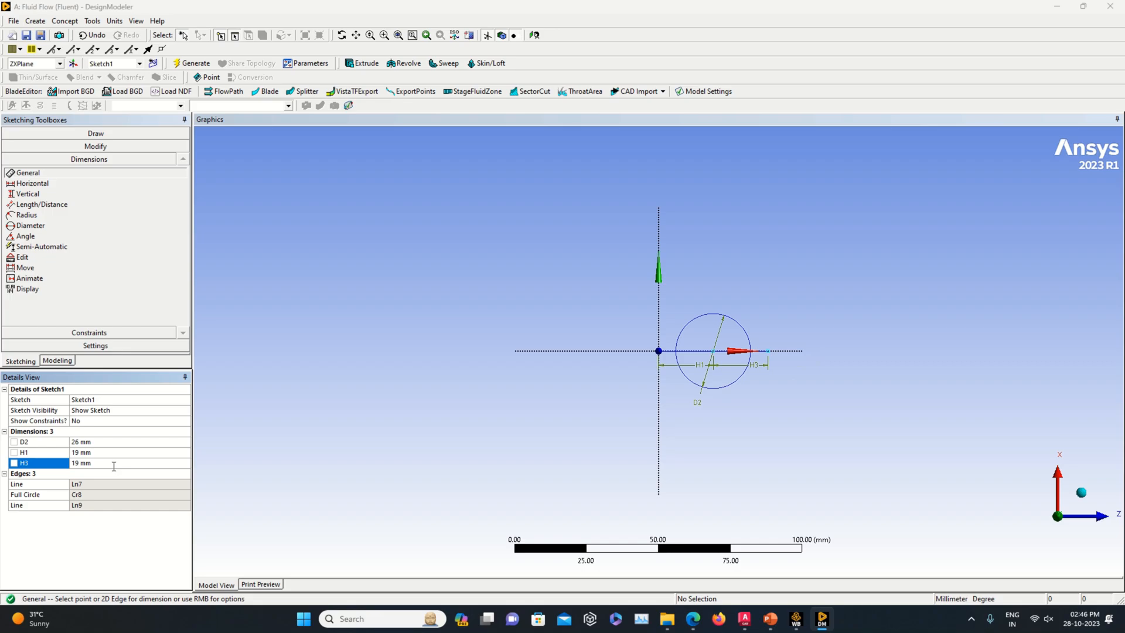
Step: Draw a second circle about 26 mm in diameter, centred on the free end of the second line, and check the first circle's diameter
left_click(106, 134)
left_click(44, 232)
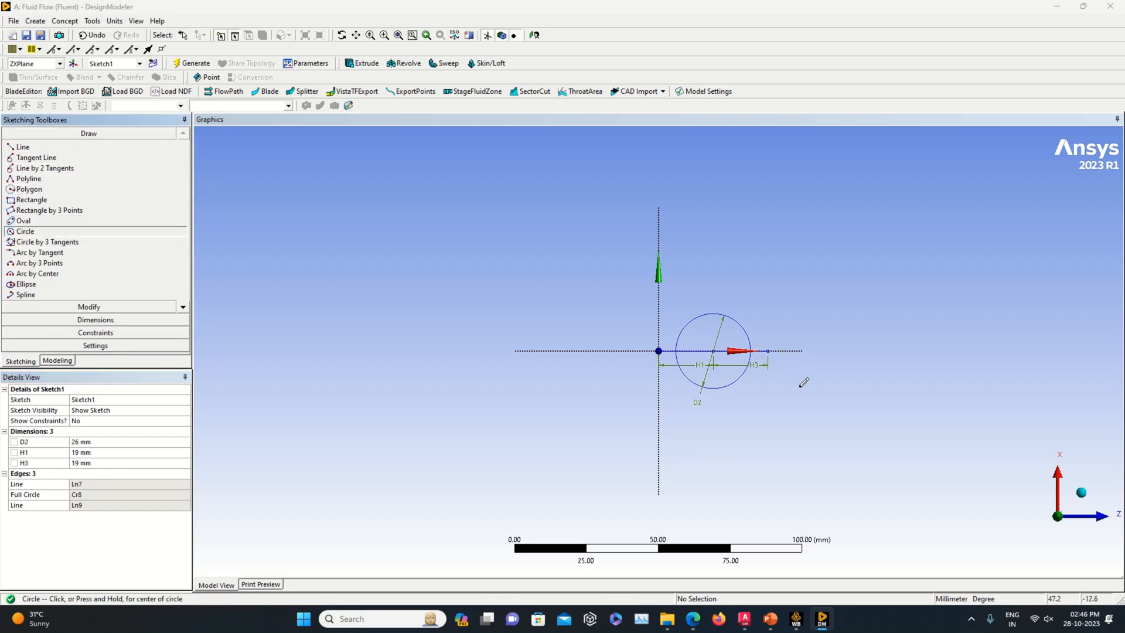
left_click(768, 350)
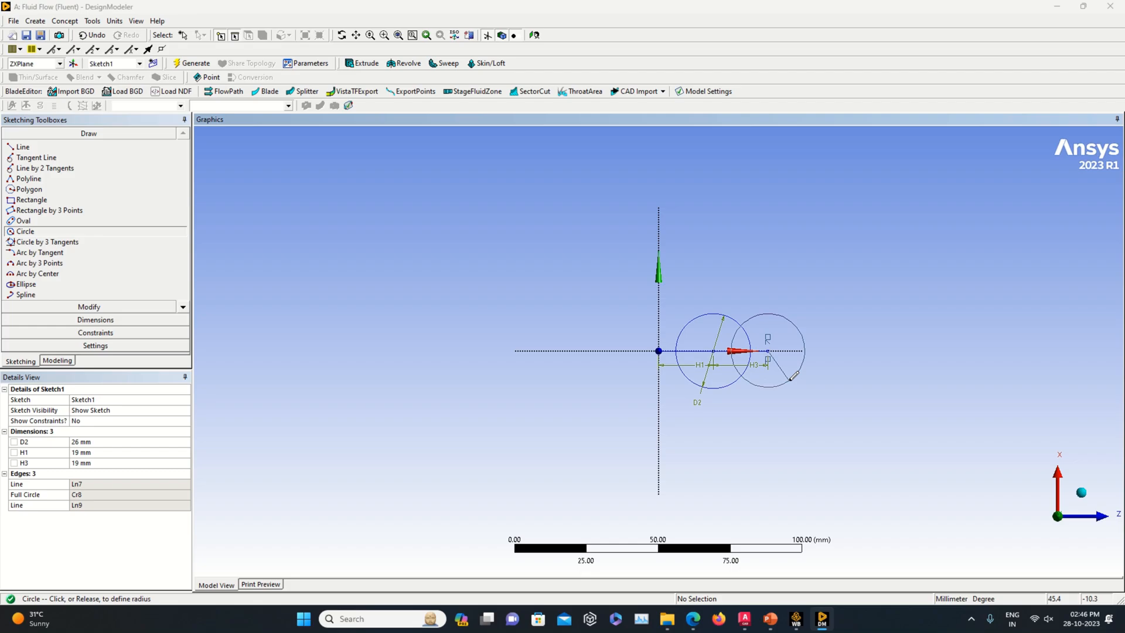
left_click(794, 376)
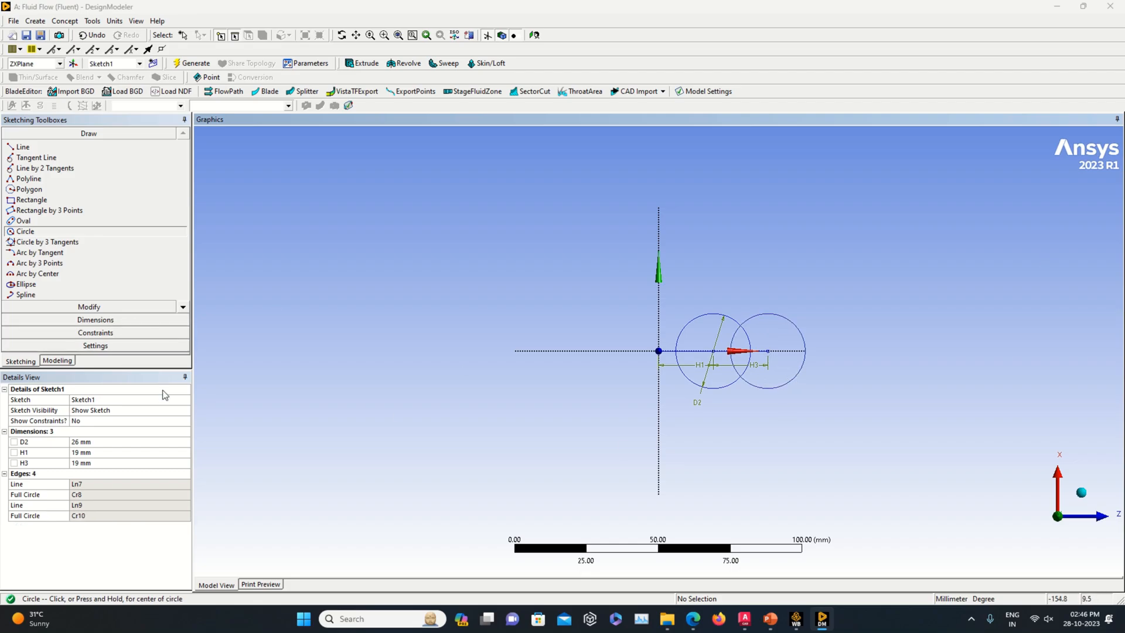
left_click(98, 442)
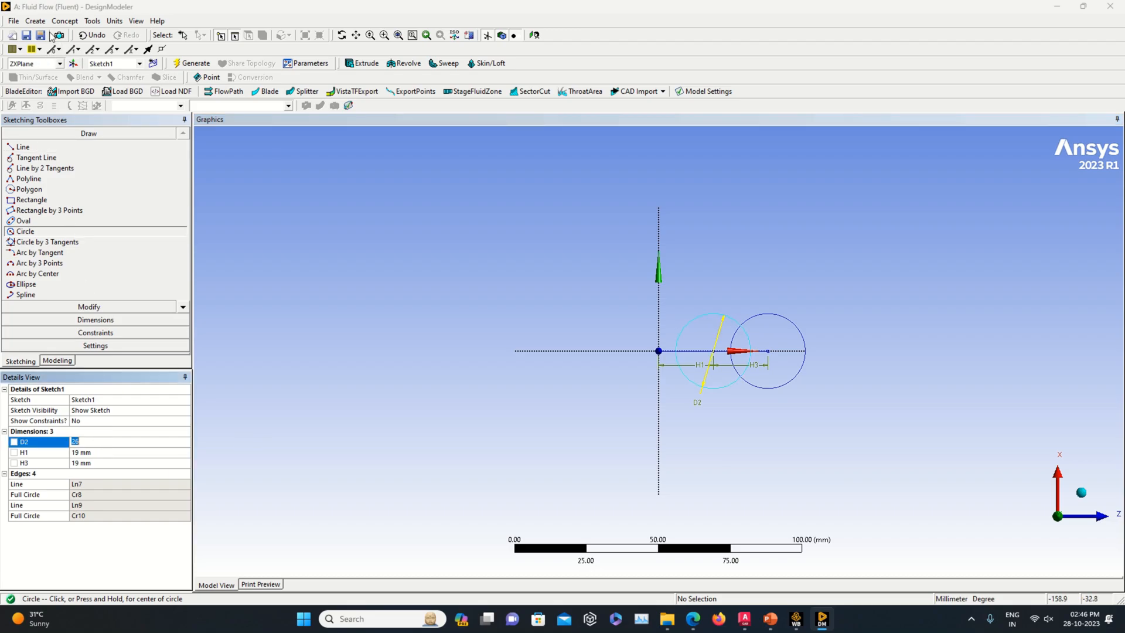
Step: Draw a third horizontal line about 25 mm long from the second circle's centre, continuing along the horizontal axis
left_click(22, 147)
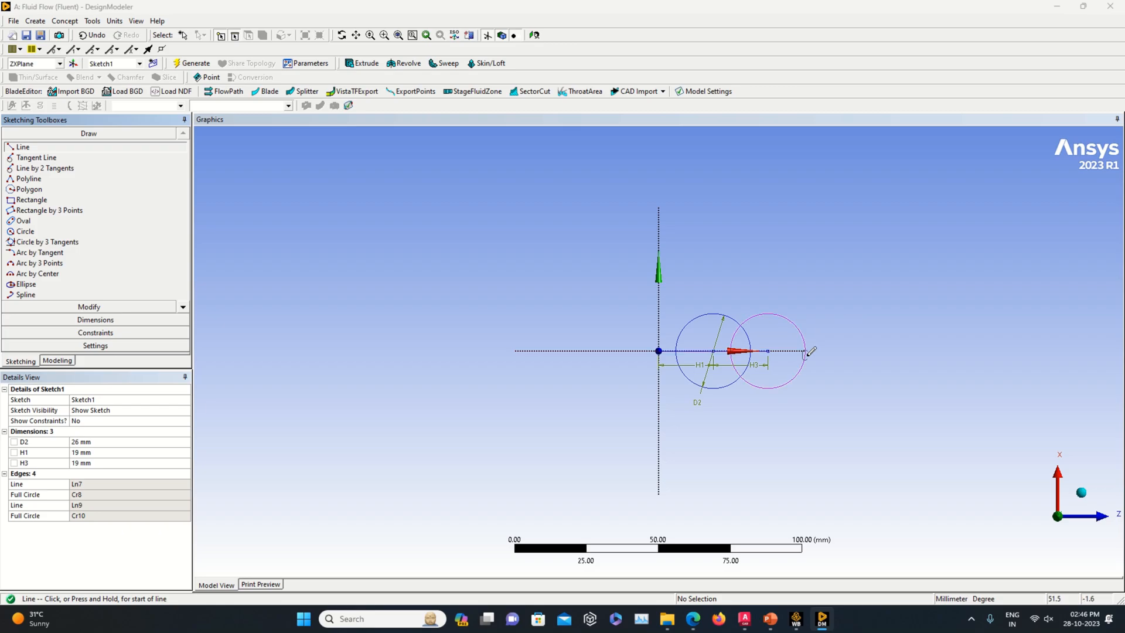
left_click(767, 351)
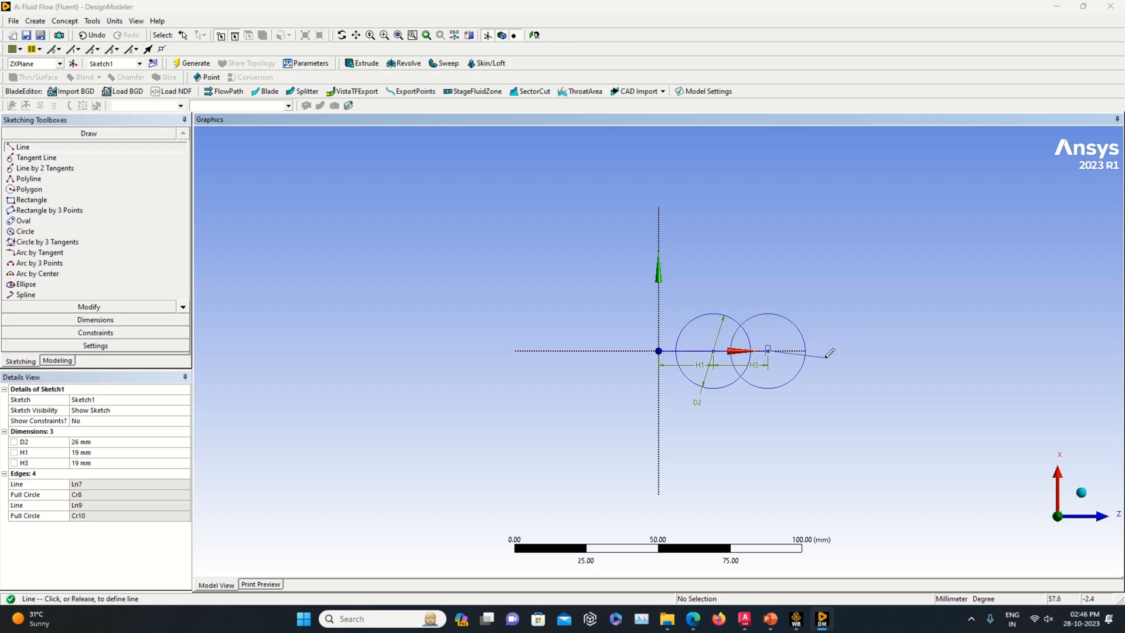
left_click(841, 350)
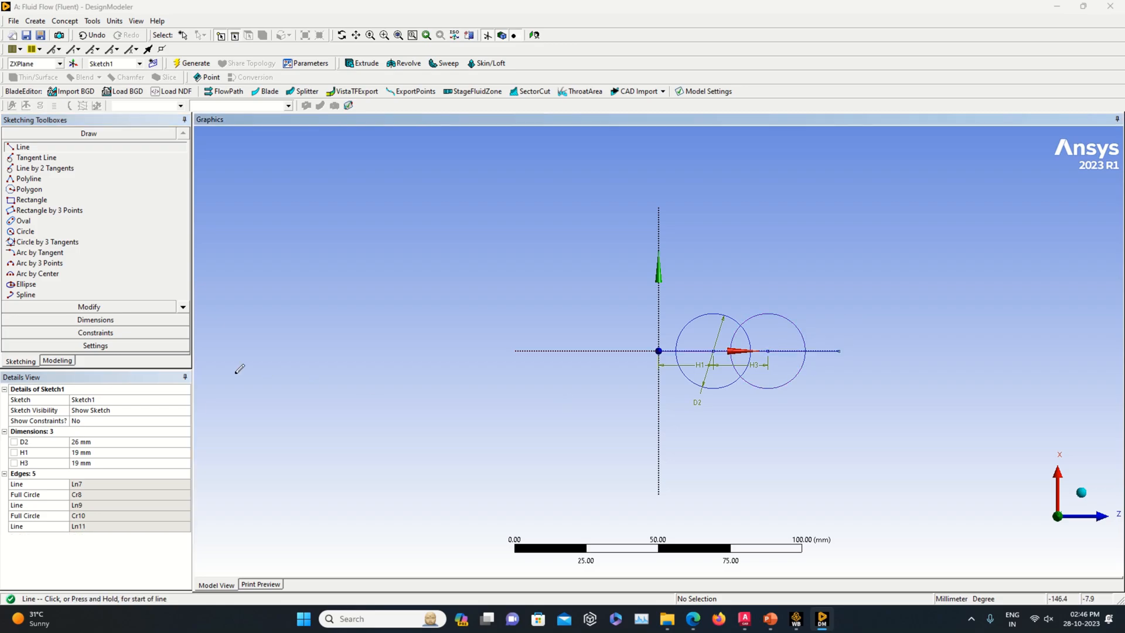
Step: Dimension the third line horizontally and set its length to 19 mm
left_click(122, 321)
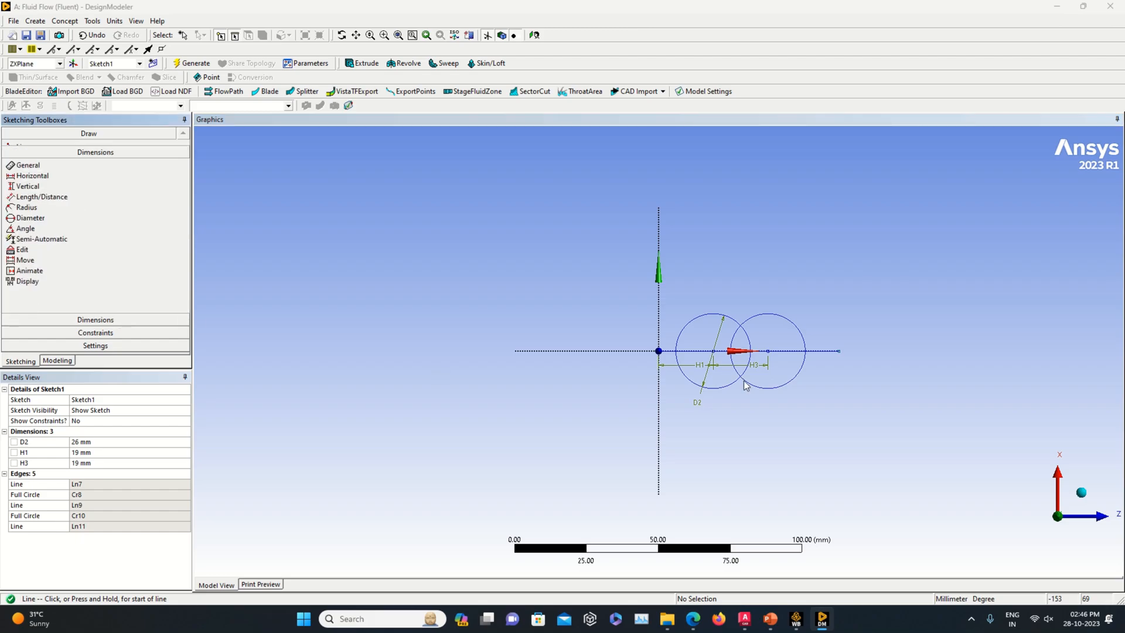
left_click(824, 358)
left_click(825, 362)
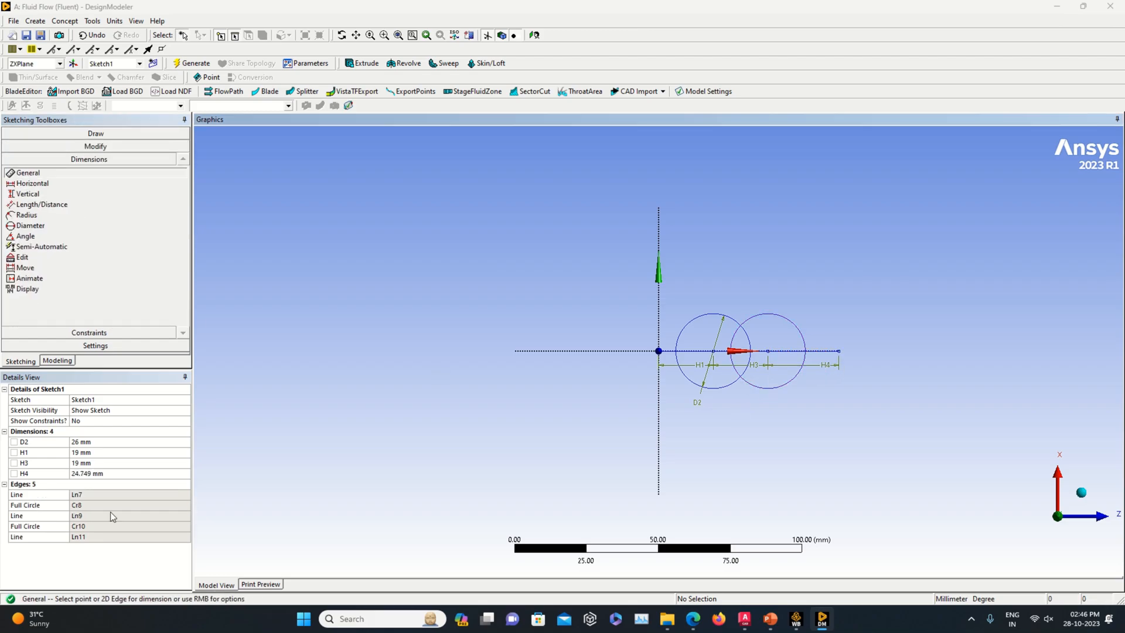
left_click(100, 475)
type("1")
key("Return")
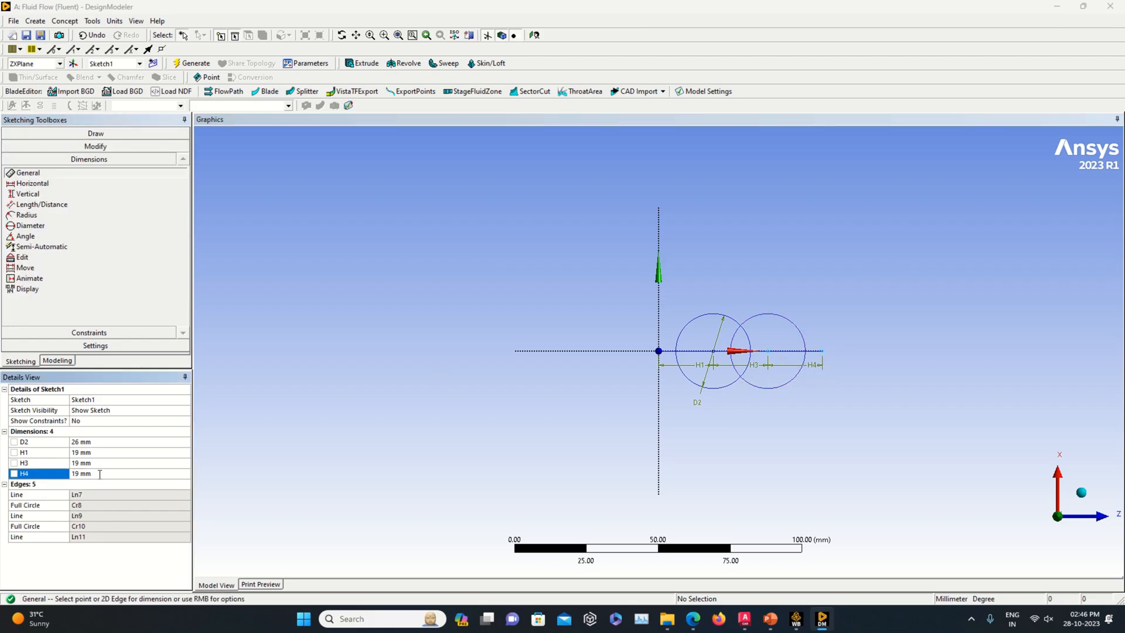
Step: Draw a third circle about 26 mm in diameter on the third line's free end and a fourth horizontal line about 26 mm long from its centre
left_click(97, 133)
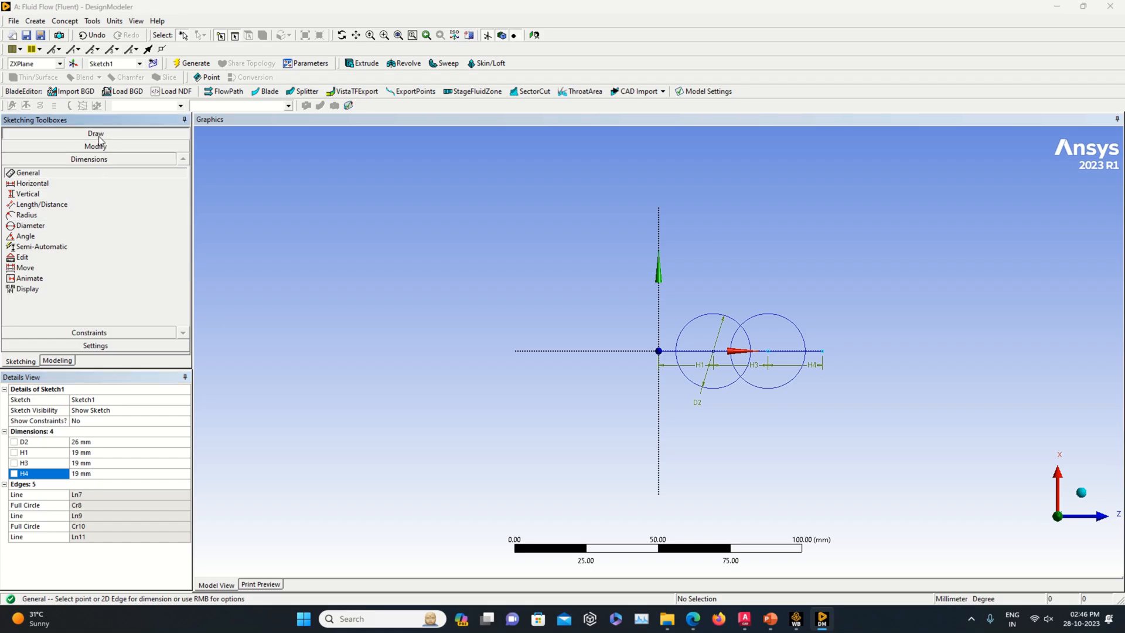
left_click(43, 232)
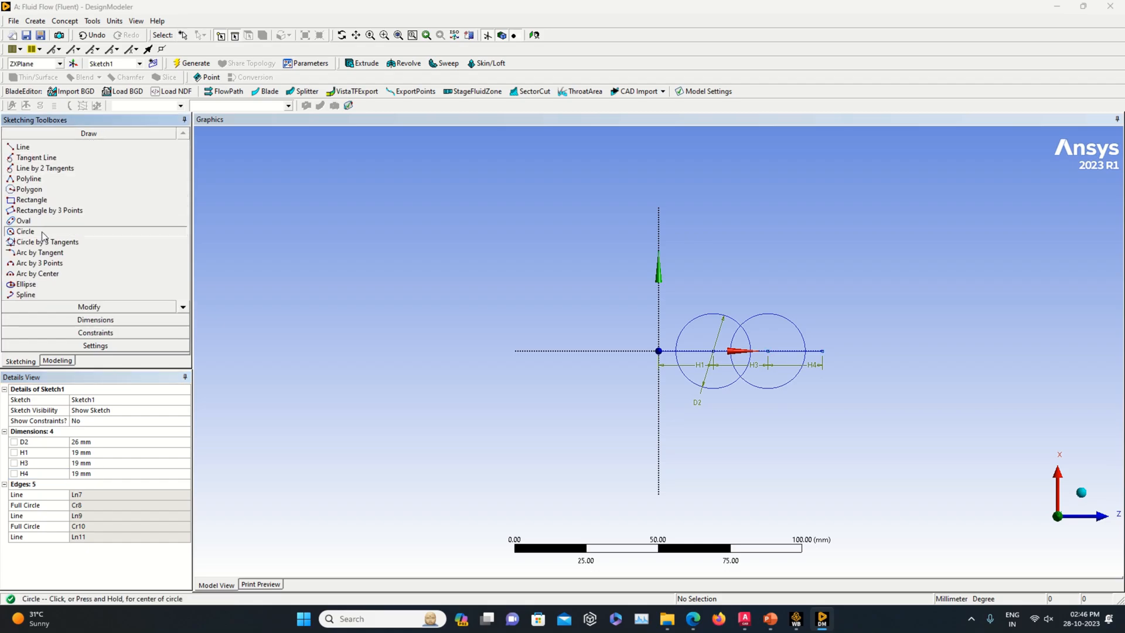
left_click(822, 350)
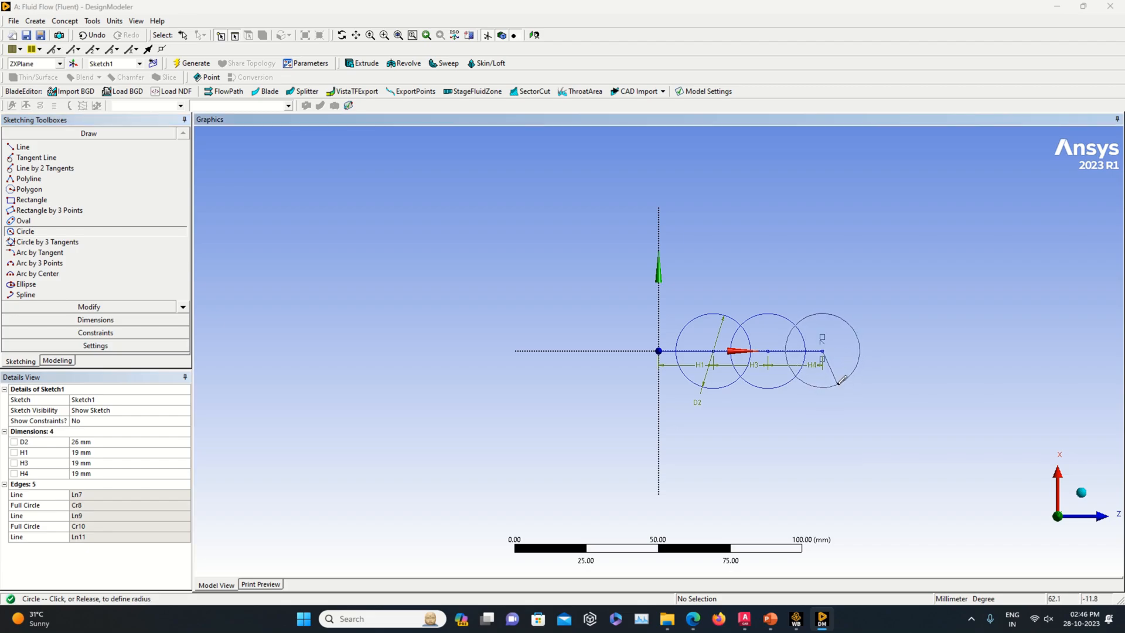
left_click(841, 382)
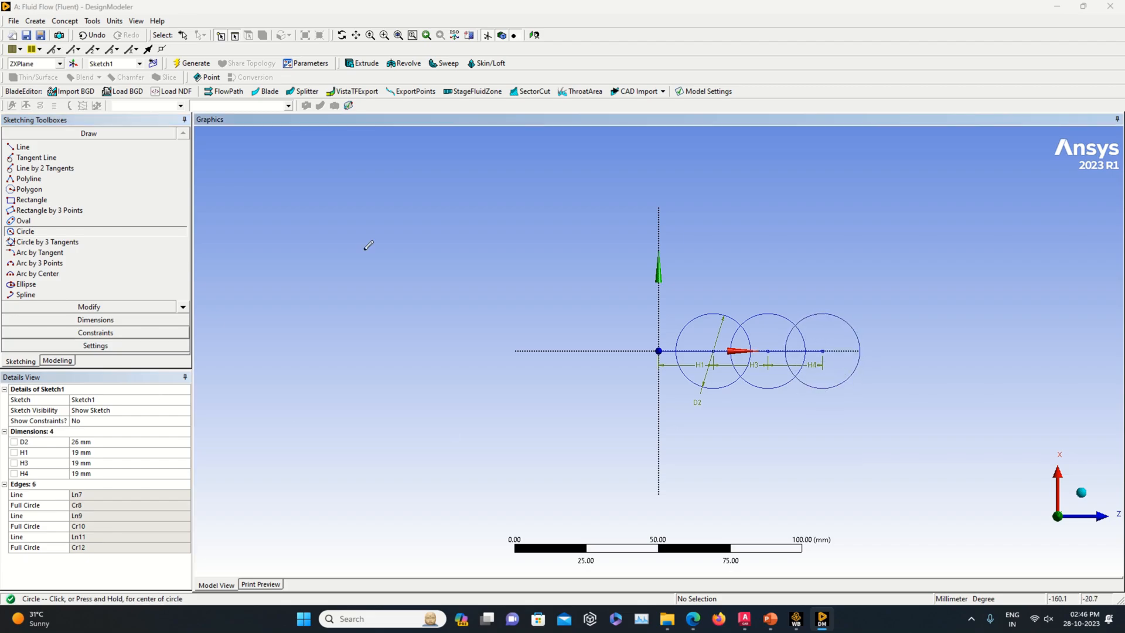
left_click(23, 147)
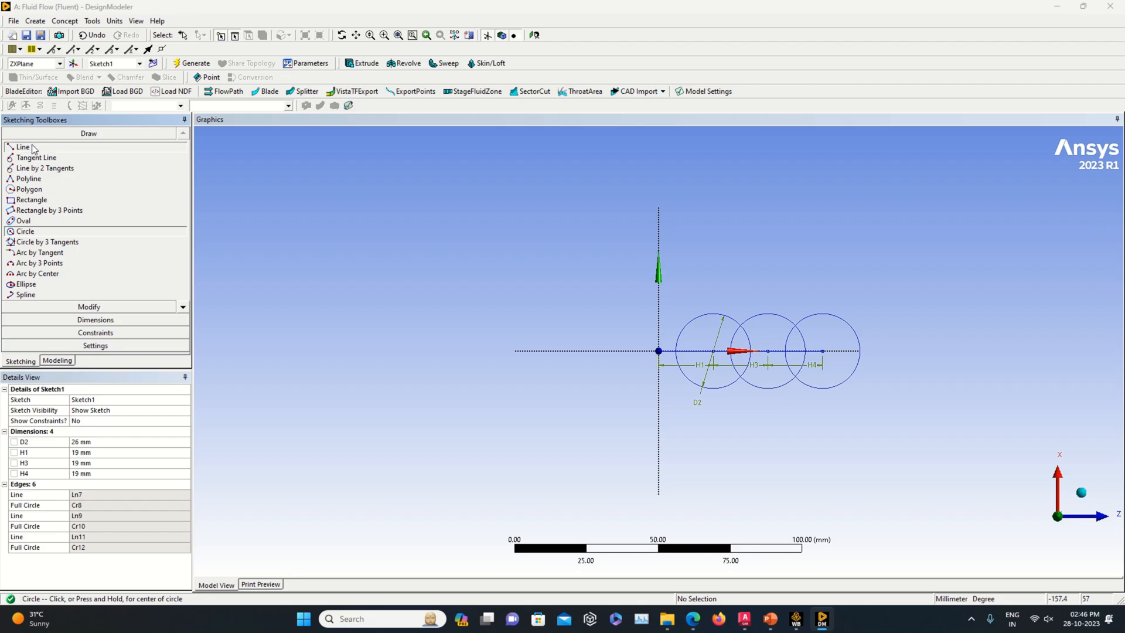
left_click(823, 351)
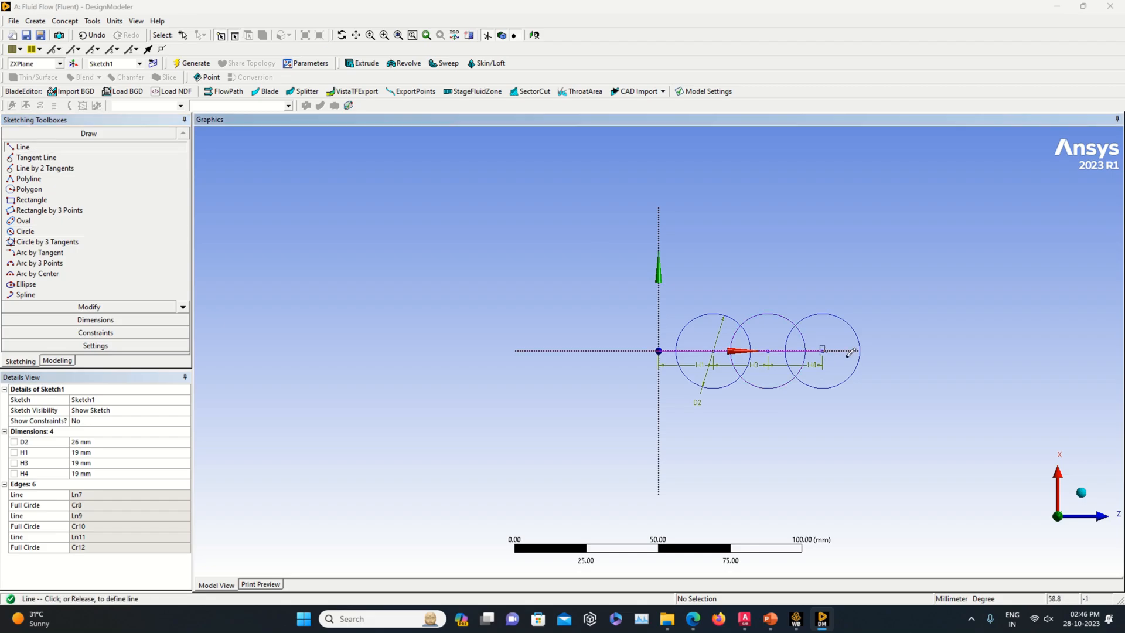
left_click(898, 350)
Step: Dimension the fourth line horizontally and set its length to 19 mm
left_click(95, 320)
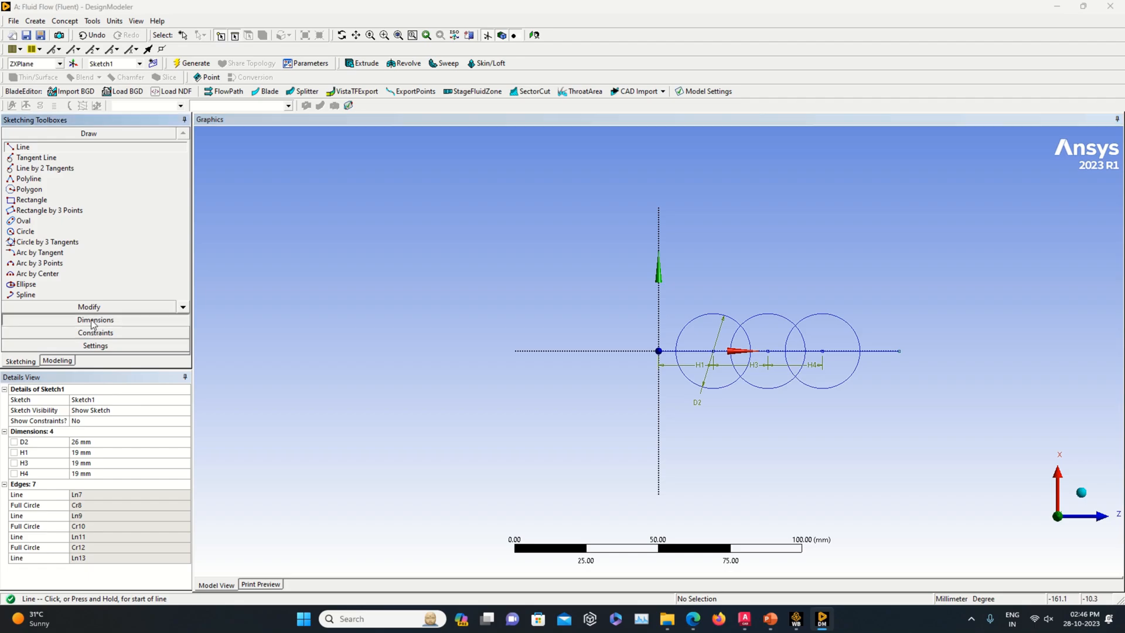
left_click(898, 350)
left_click(888, 361)
left_click(118, 483)
type("19")
key("Return")
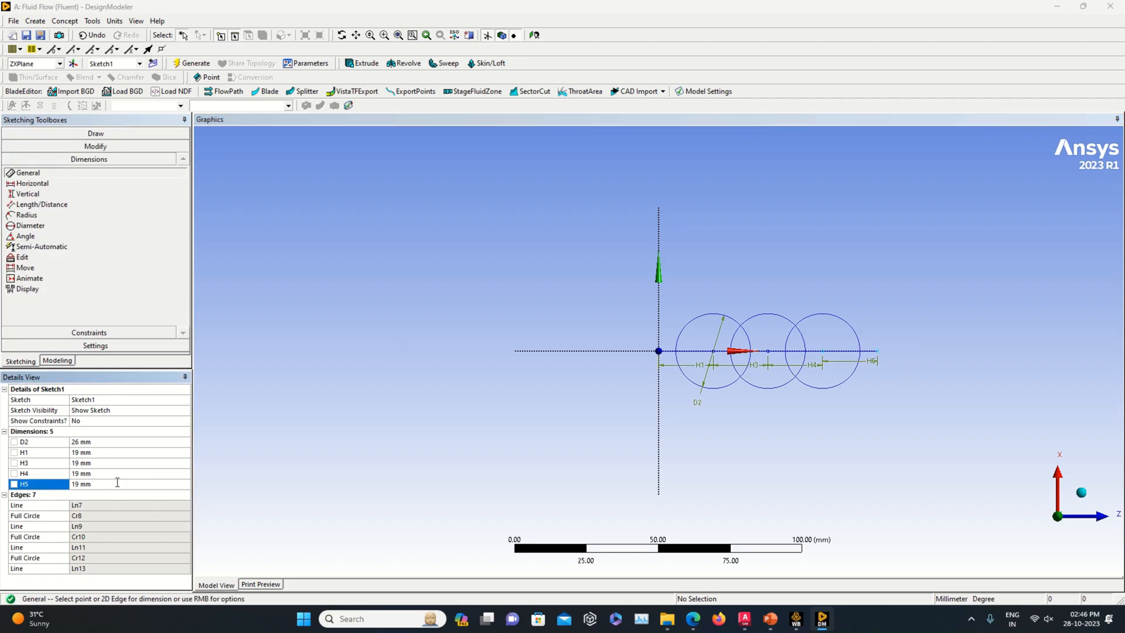
Step: Draw a fourth circle about 26 mm in diameter on the fourth line's free end and a fifth horizontal line about 26 mm long from its centre
left_click(111, 133)
left_click(46, 232)
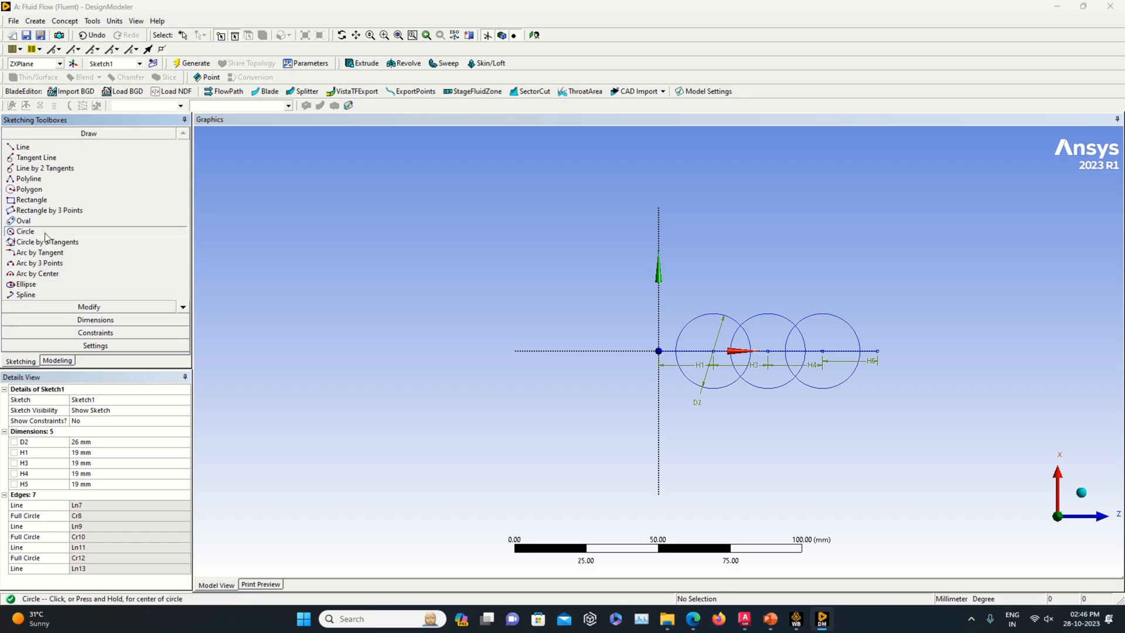
left_click(877, 351)
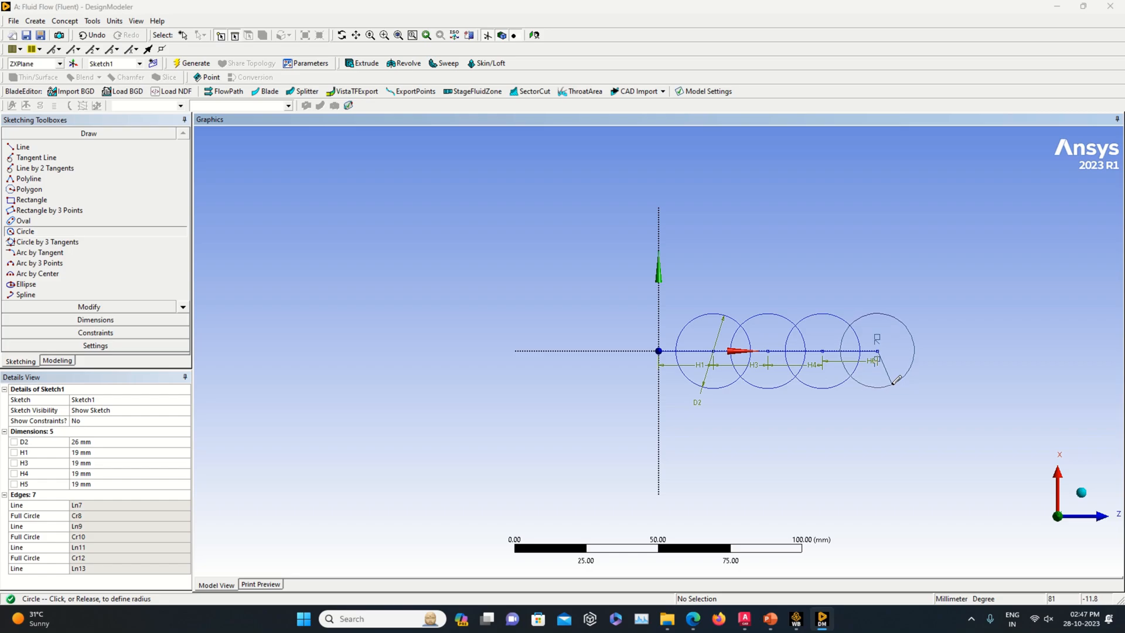
left_click(896, 379)
left_click(61, 146)
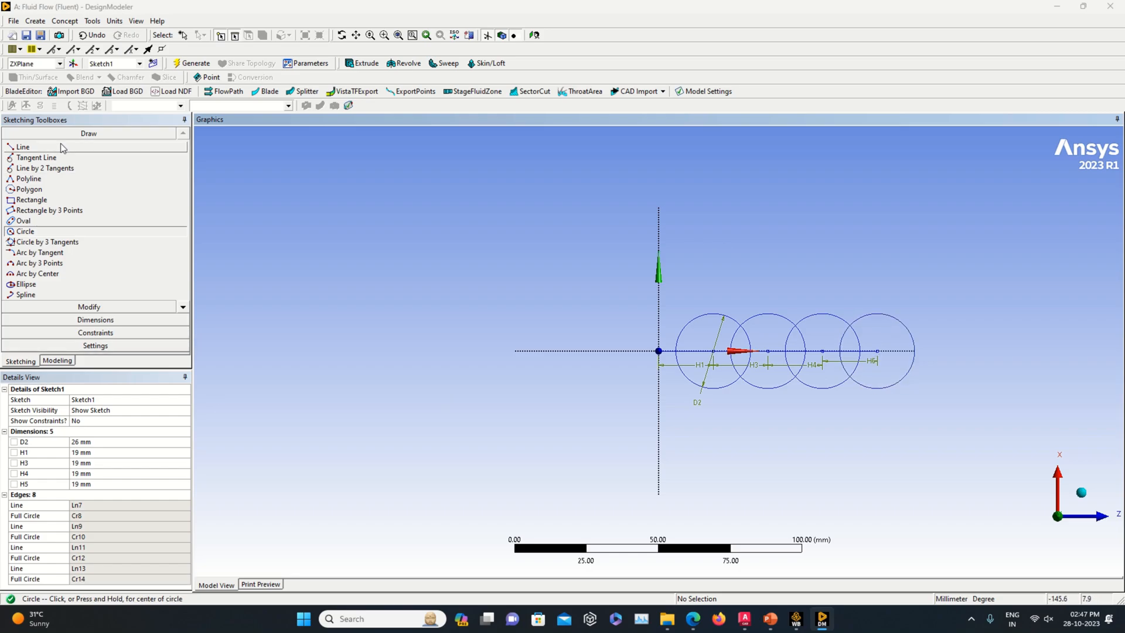
left_click(877, 350)
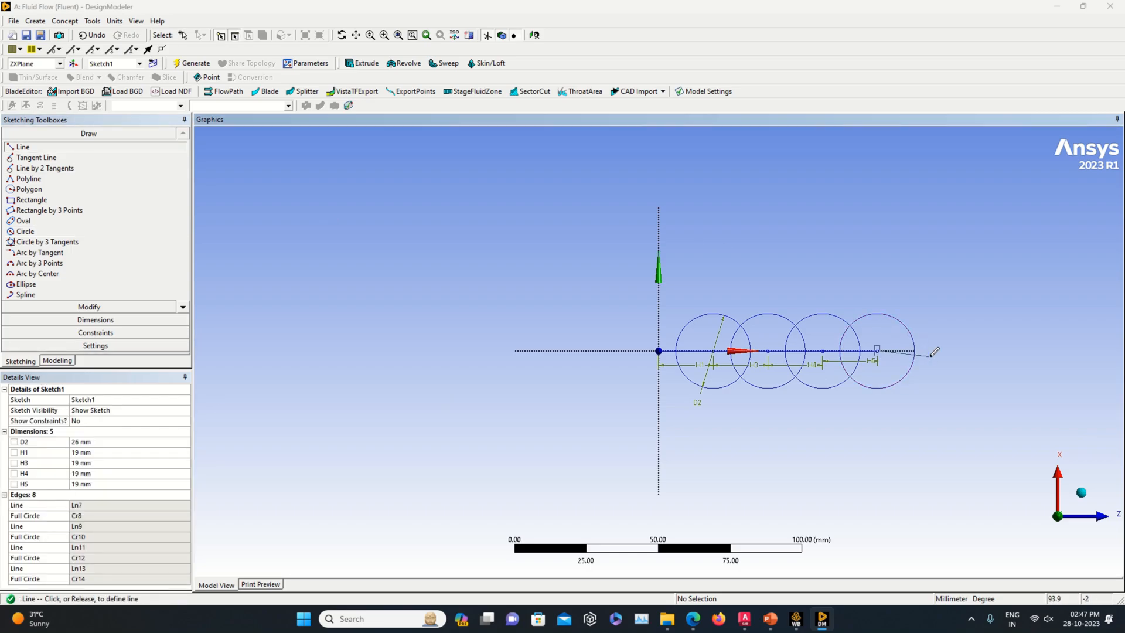
left_click(952, 351)
Step: Dimension the fifth line horizontally and set its length to 19 mm
left_click(89, 320)
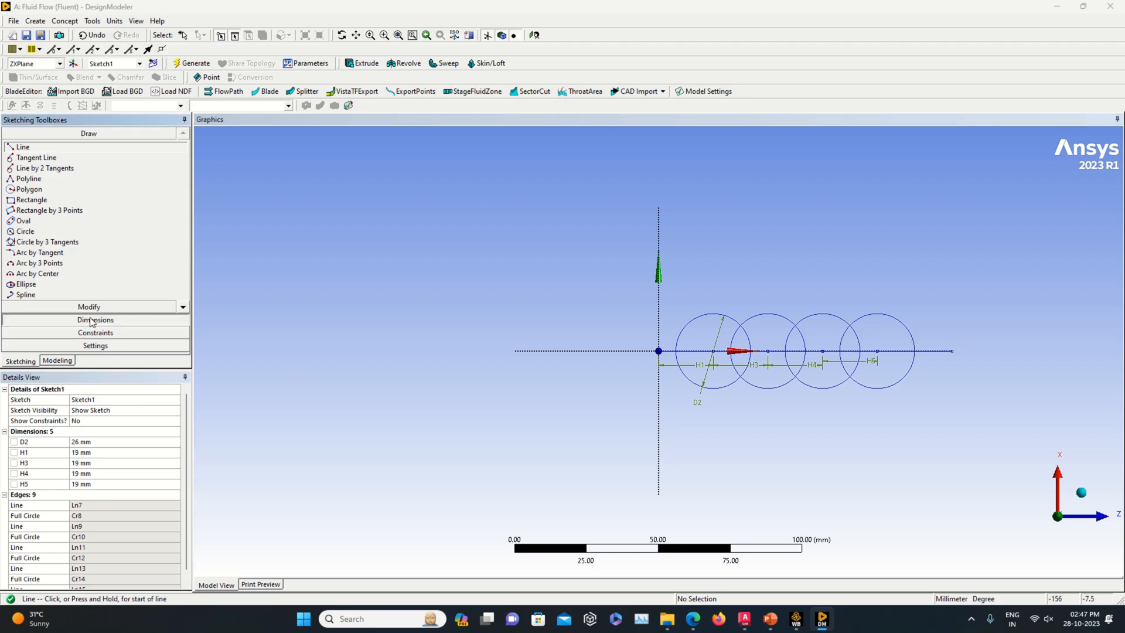
left_click_drag(931, 352, 930, 365)
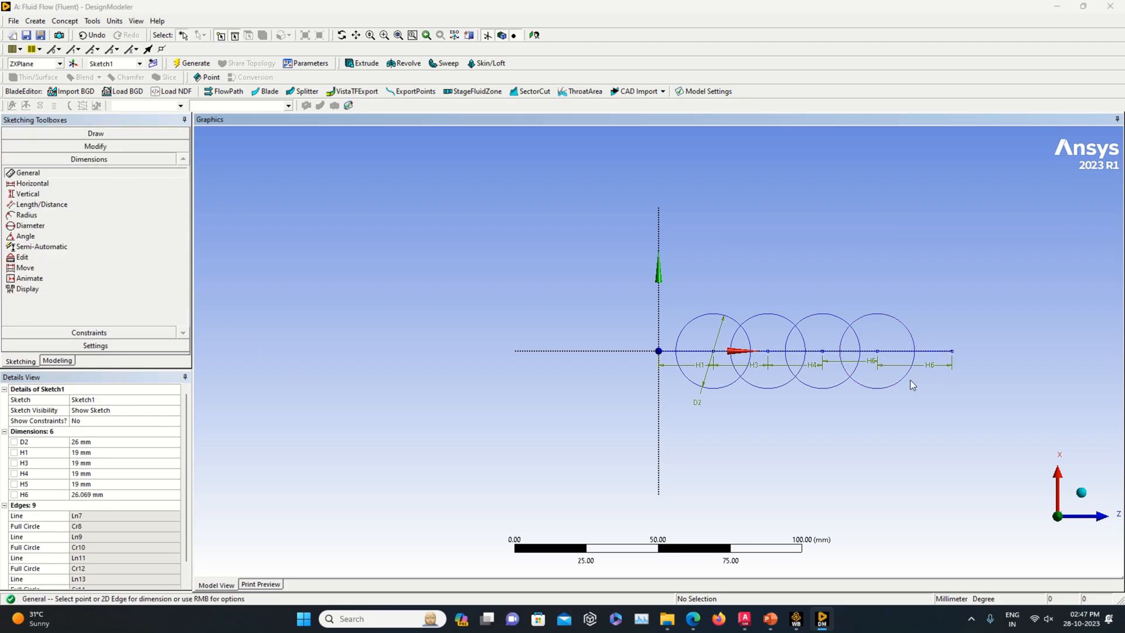
left_click(109, 496)
type("19")
key("Return")
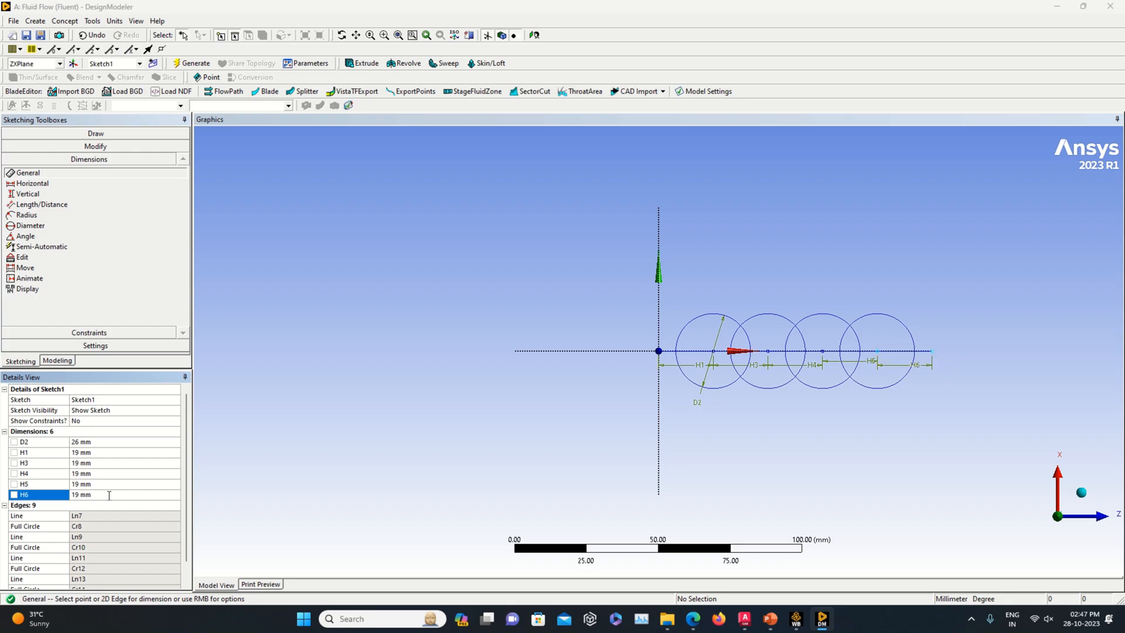
Step: Draw a fifth circle about 26 mm in diameter, centred on the free end of the fifth line
left_click(96, 133)
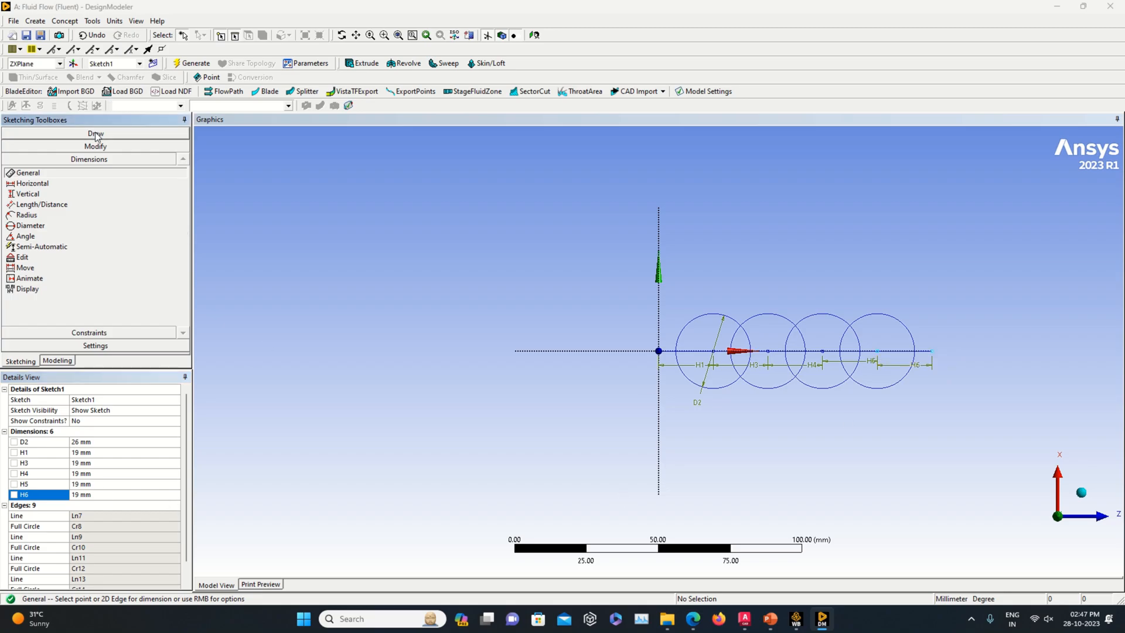
left_click(26, 231)
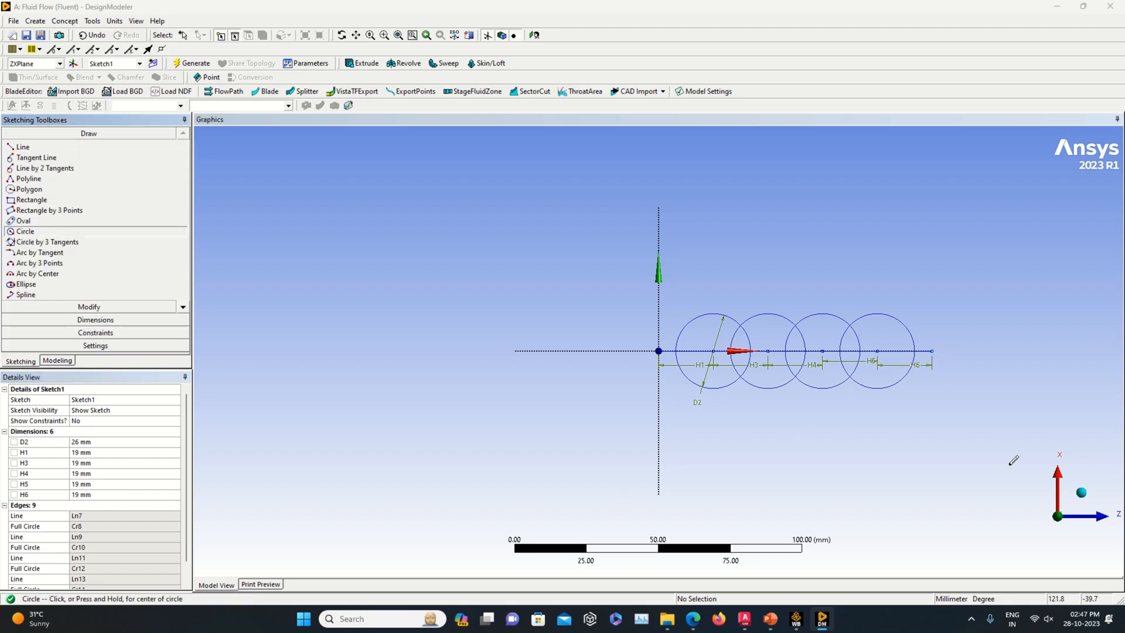
left_click(932, 351)
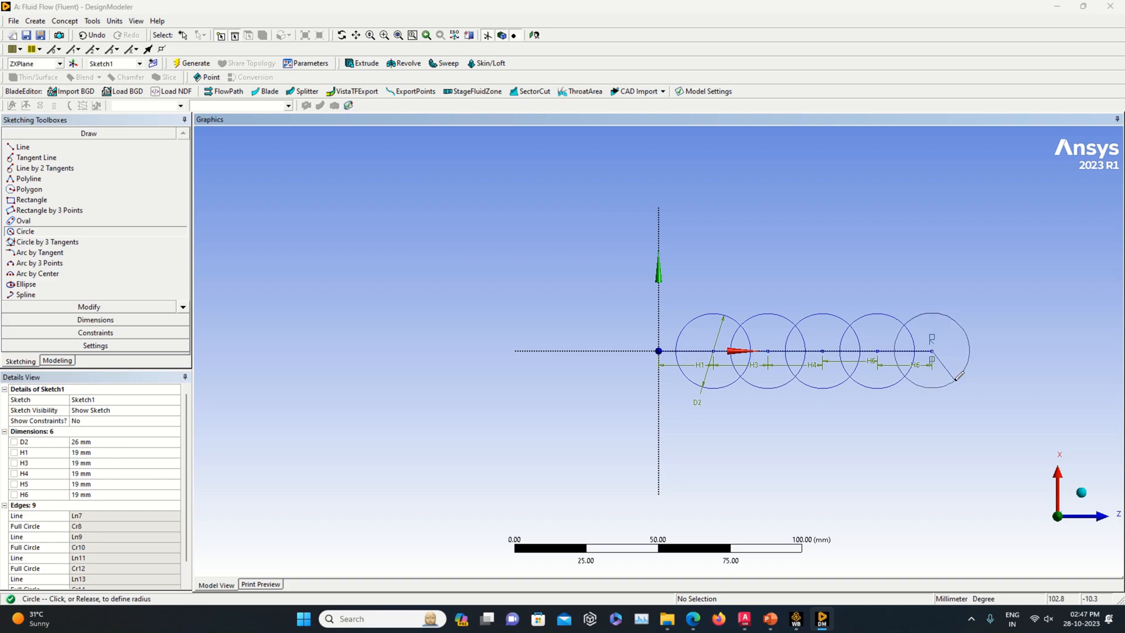
left_click(959, 375)
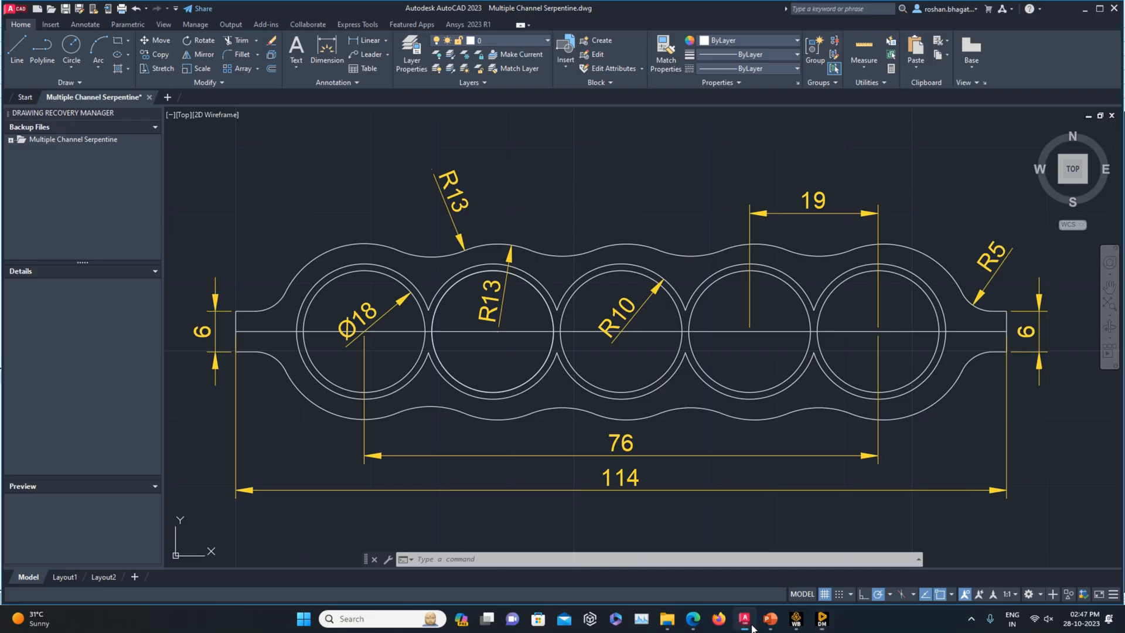
Step: Recheck the AutoCAD drawing, return to DesignModeler and draw a three-point arc of about 15 mm radius dipping between the upper edges of the first two circles
left_click(744, 618)
left_click(822, 620)
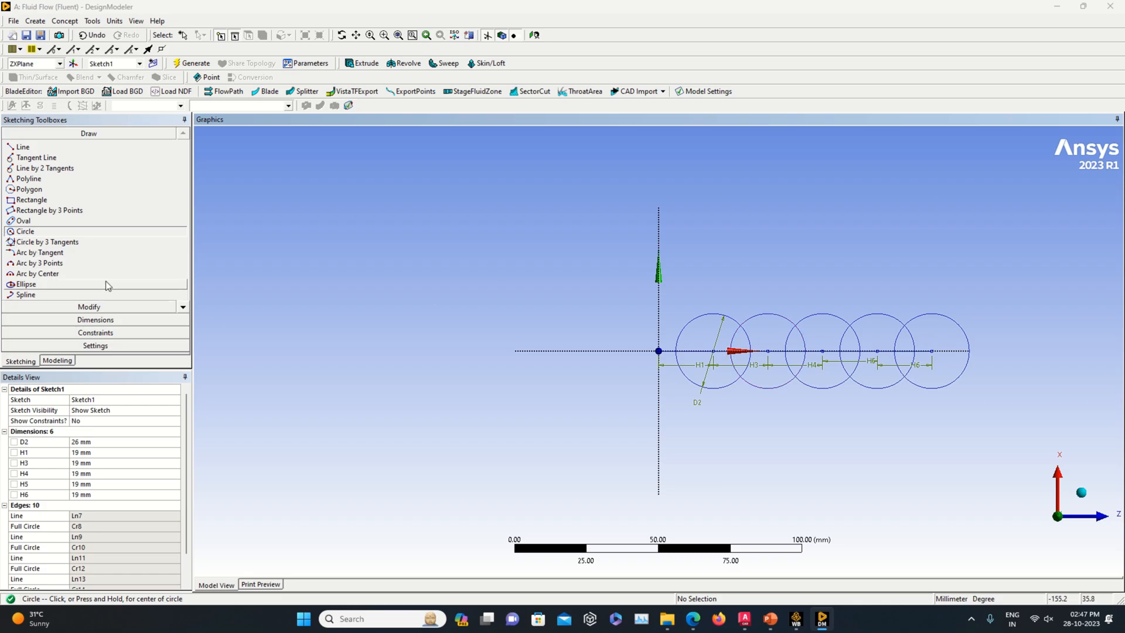
left_click(61, 264)
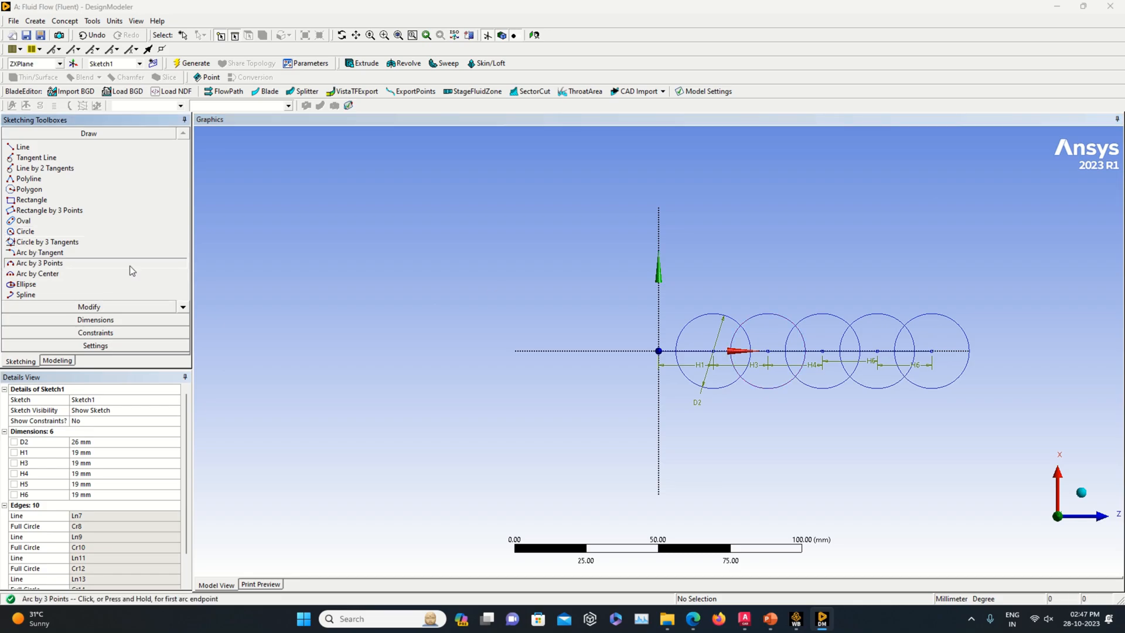
left_click(721, 315)
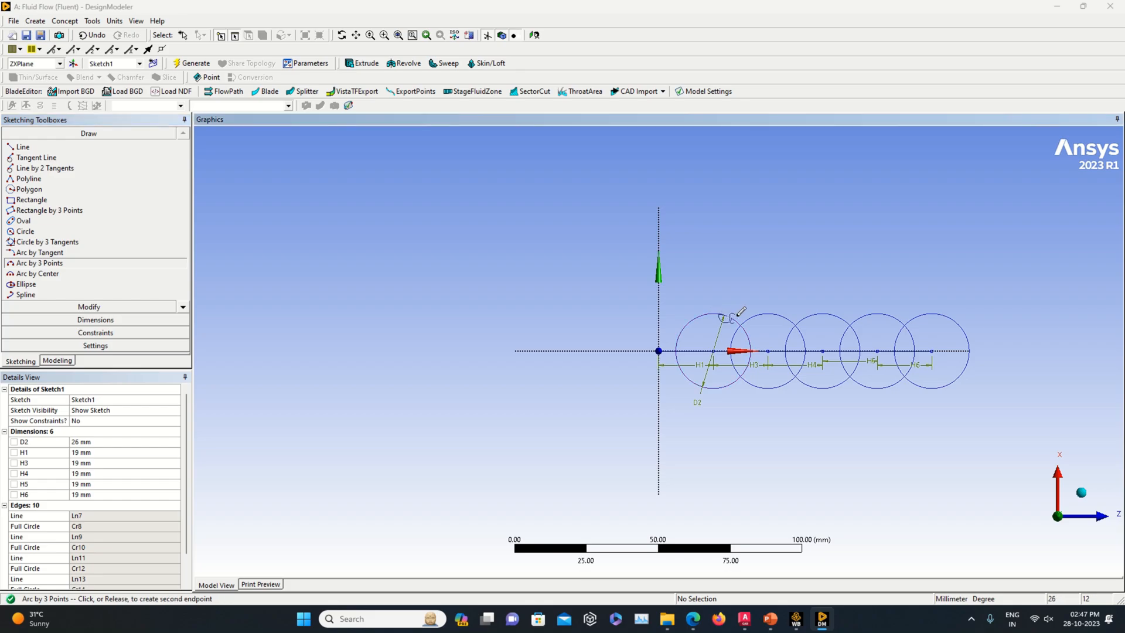
left_click(757, 314)
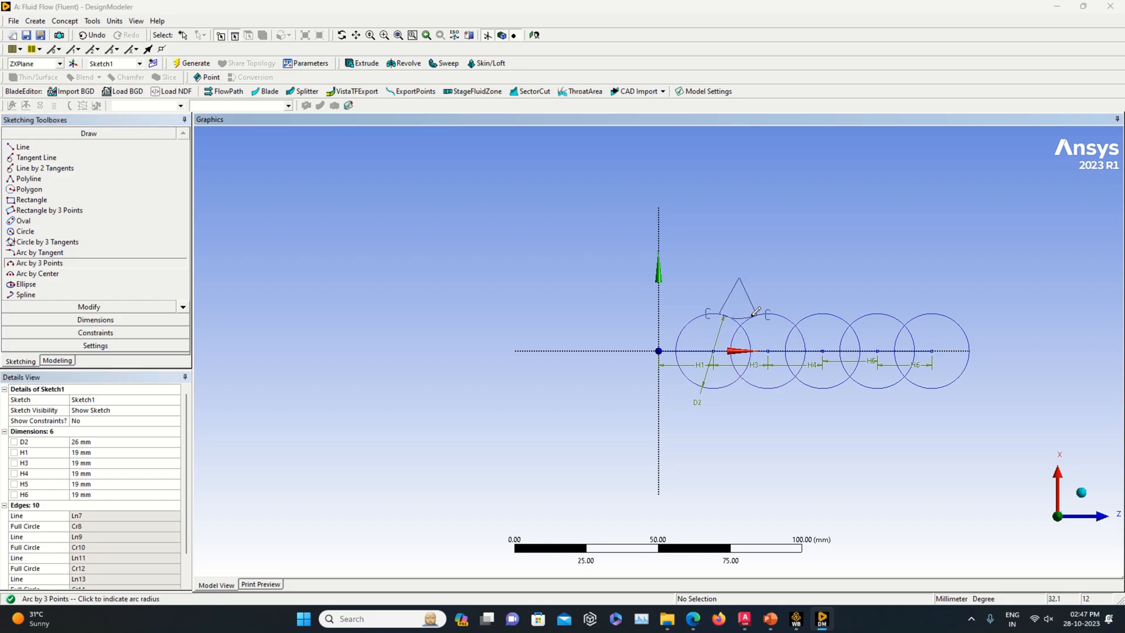
left_click(756, 311)
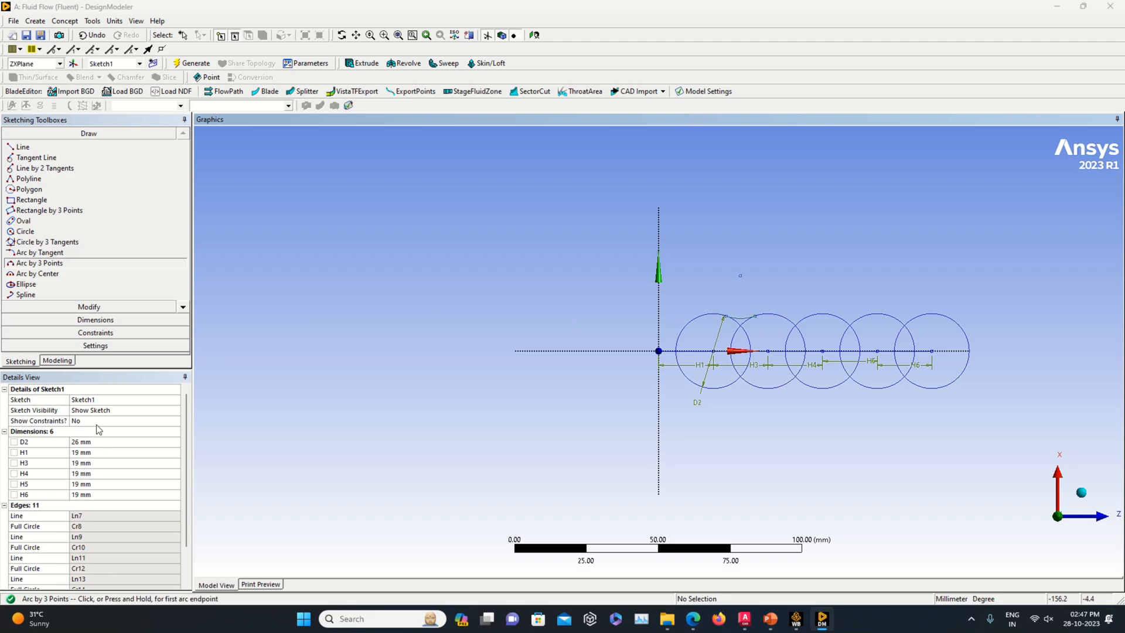
Step: Dimension the radius of the arc joining the first and second circles and set it to 13 mm
left_click(106, 322)
left_click(746, 320)
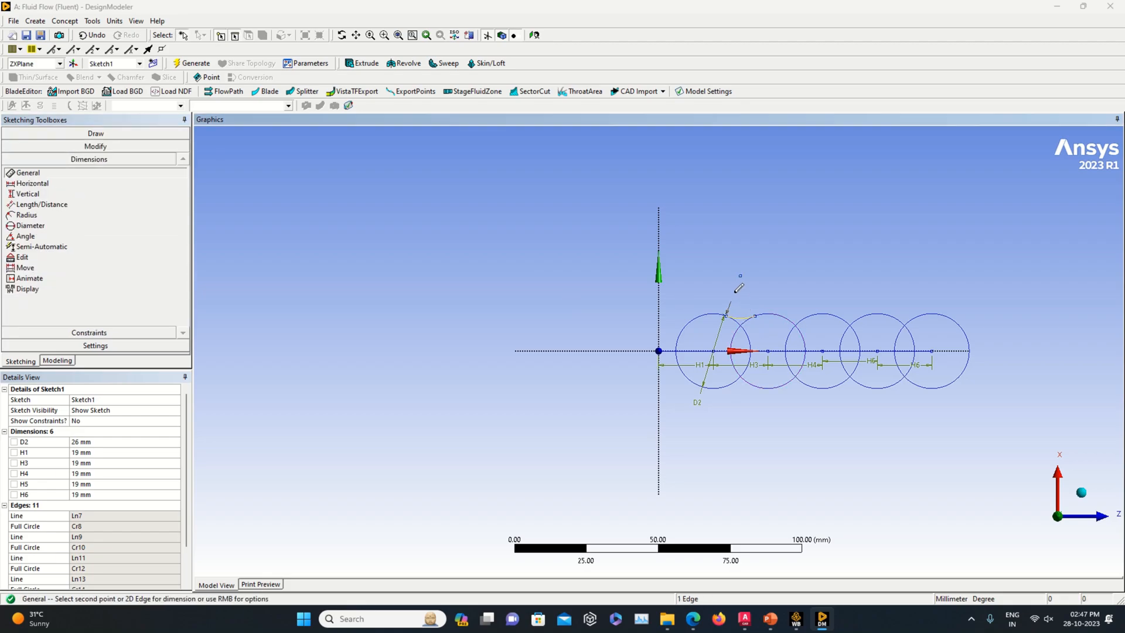
left_click(735, 291)
left_click(100, 505)
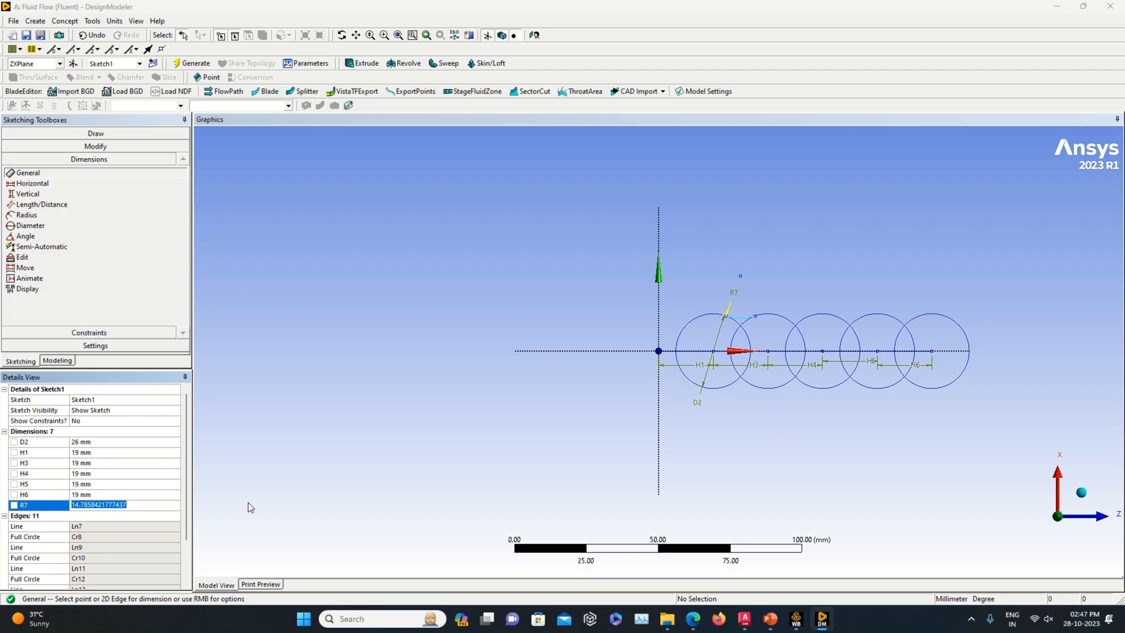
type("13")
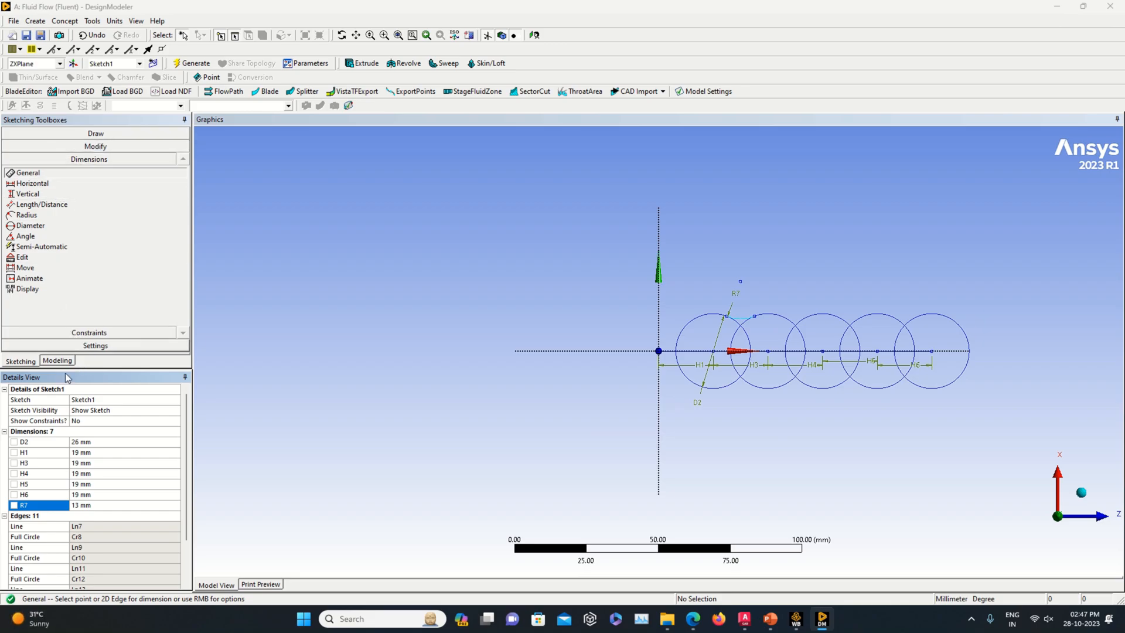
Step: Draw a three-point arc of about 10 mm radius dipping between the upper edges of the second and third circles
left_click(100, 136)
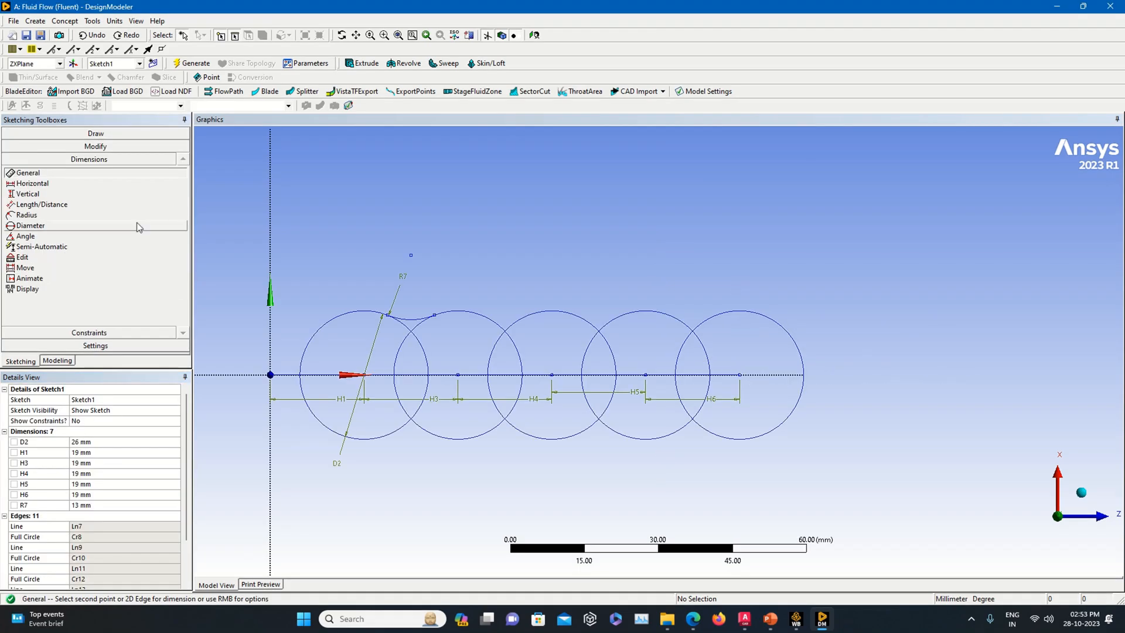
left_click(91, 133)
left_click(70, 263)
left_click(486, 319)
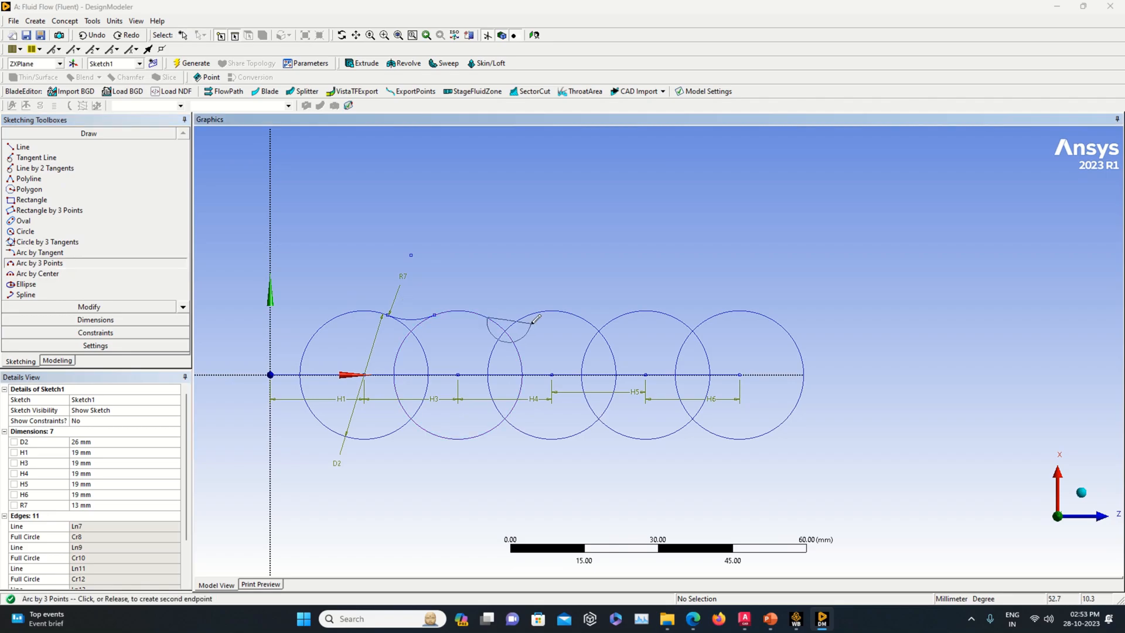
left_click(526, 315)
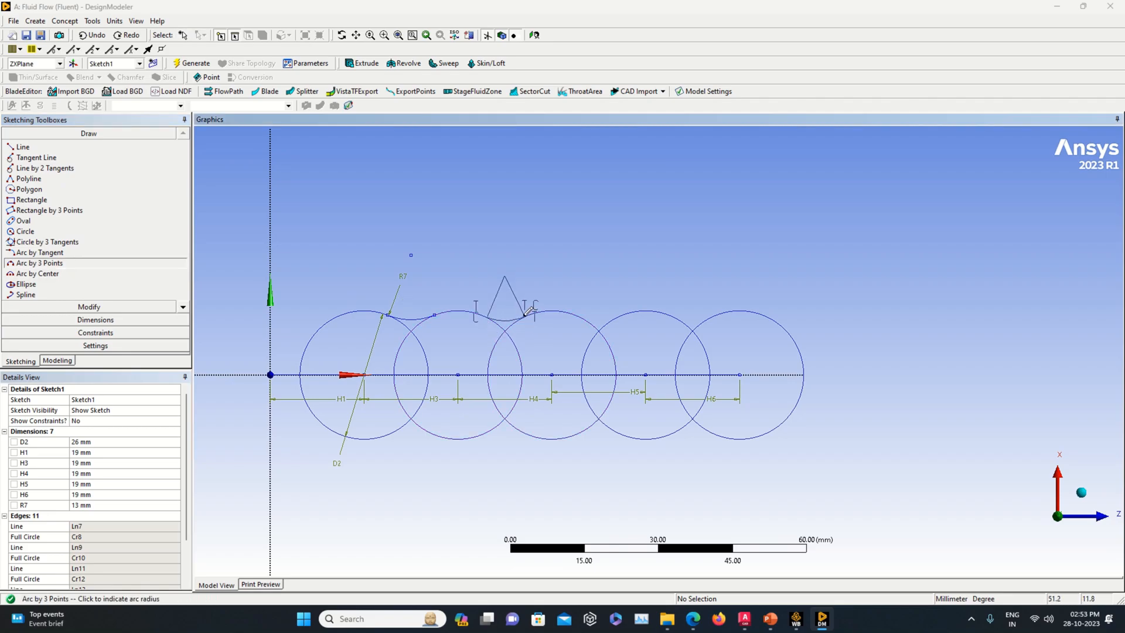
left_click(528, 311)
Step: Dimension the radius of the arc joining the upper edges of the second and third circles and set it to 13 mm
left_click(95, 319)
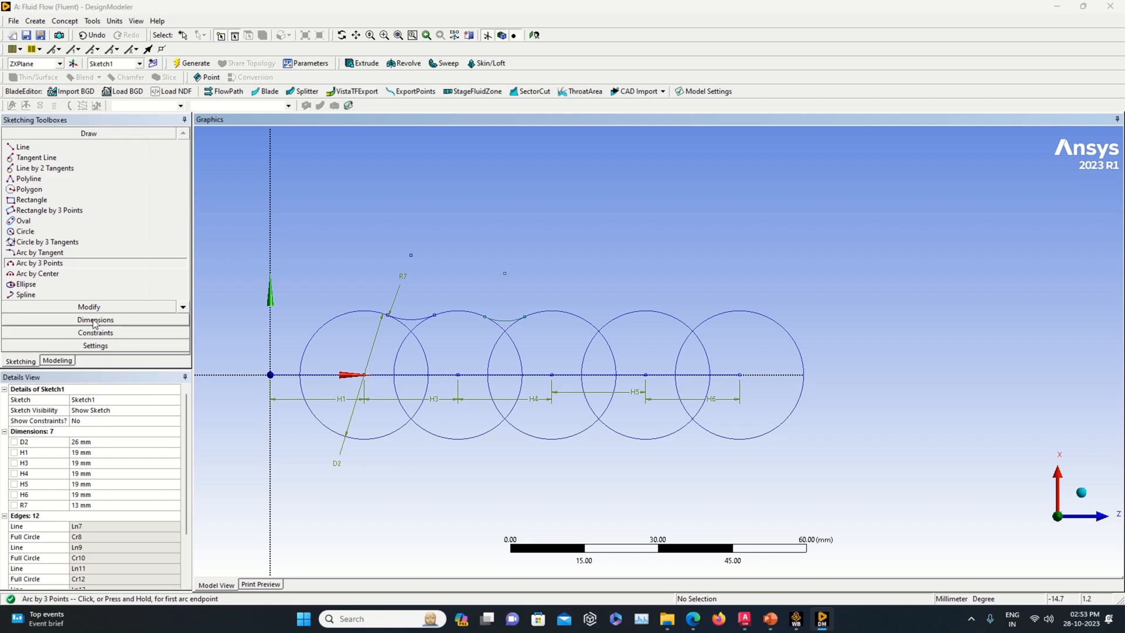
left_click(508, 317)
left_click(518, 304)
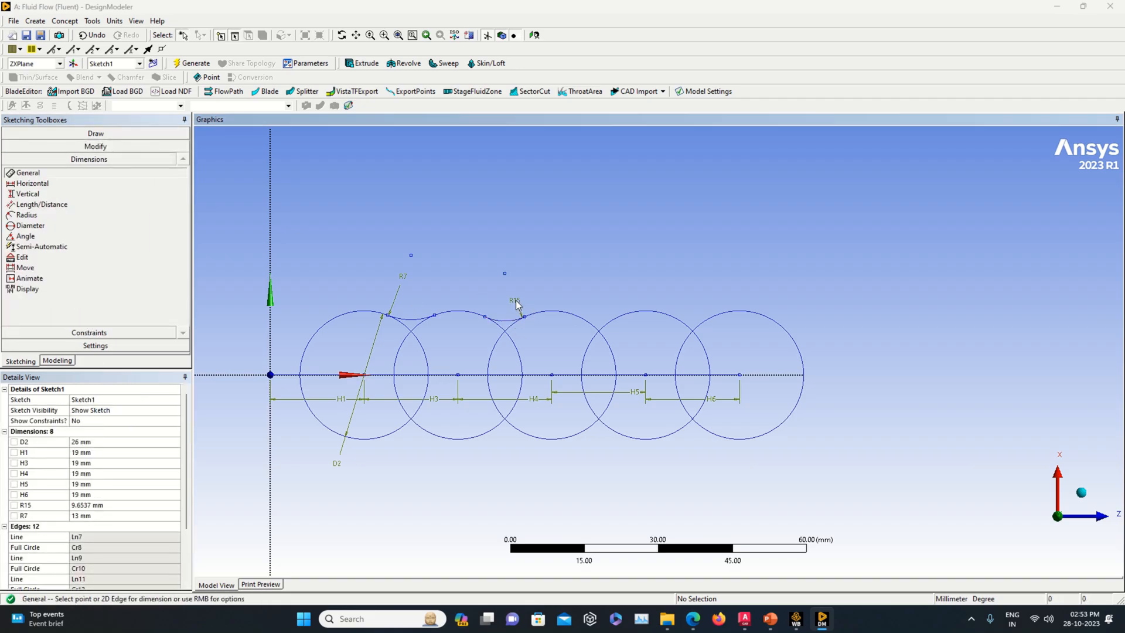
left_click(100, 505)
type("13")
key("Return")
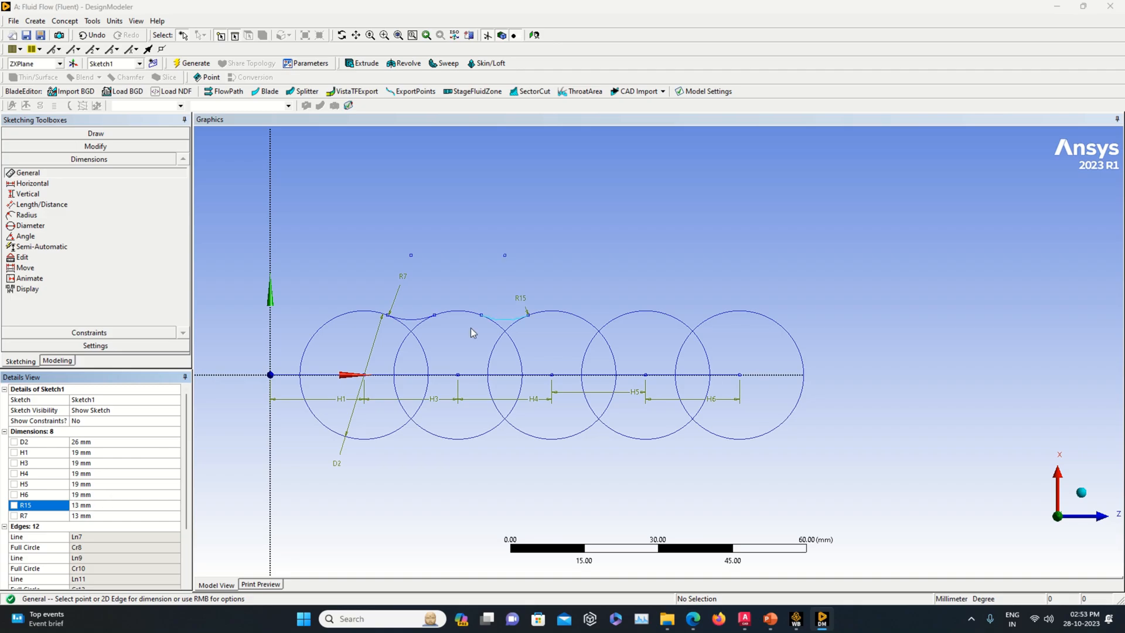
Step: Draw a three-point arc dipping between the upper edges of the third and fourth circles, tangent to both
left_click(91, 134)
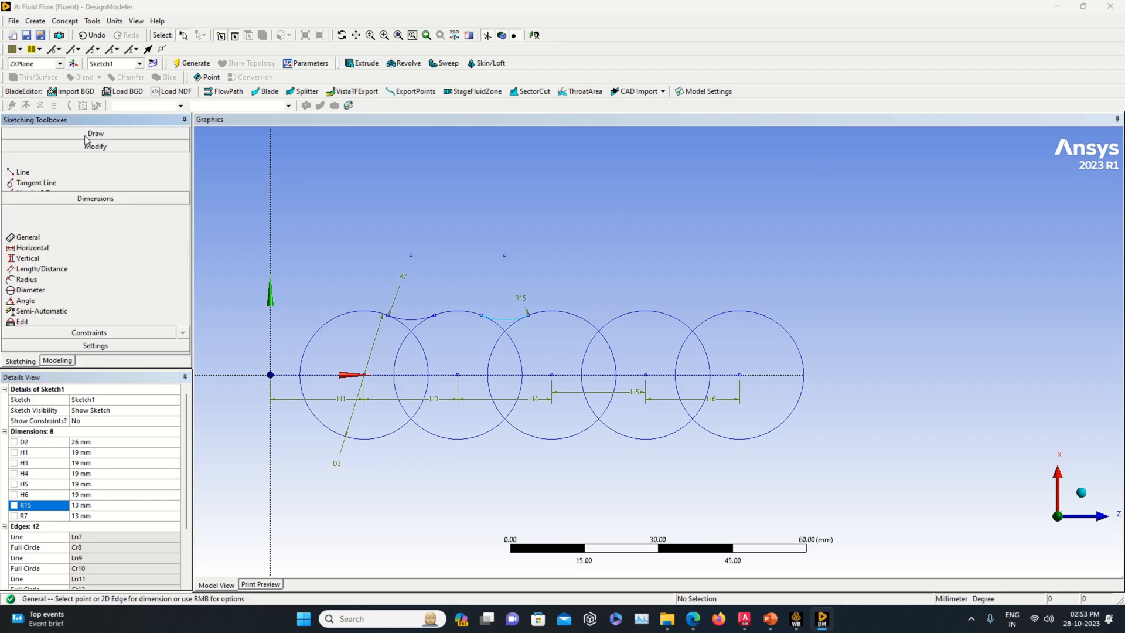
left_click(45, 263)
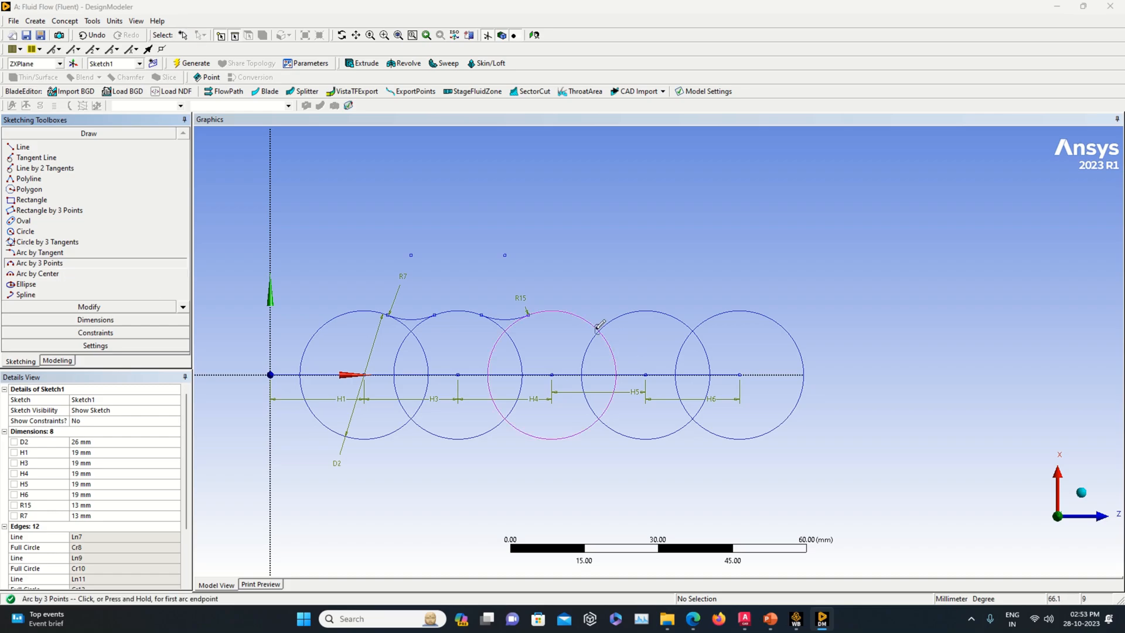
left_click_drag(583, 320, 615, 314)
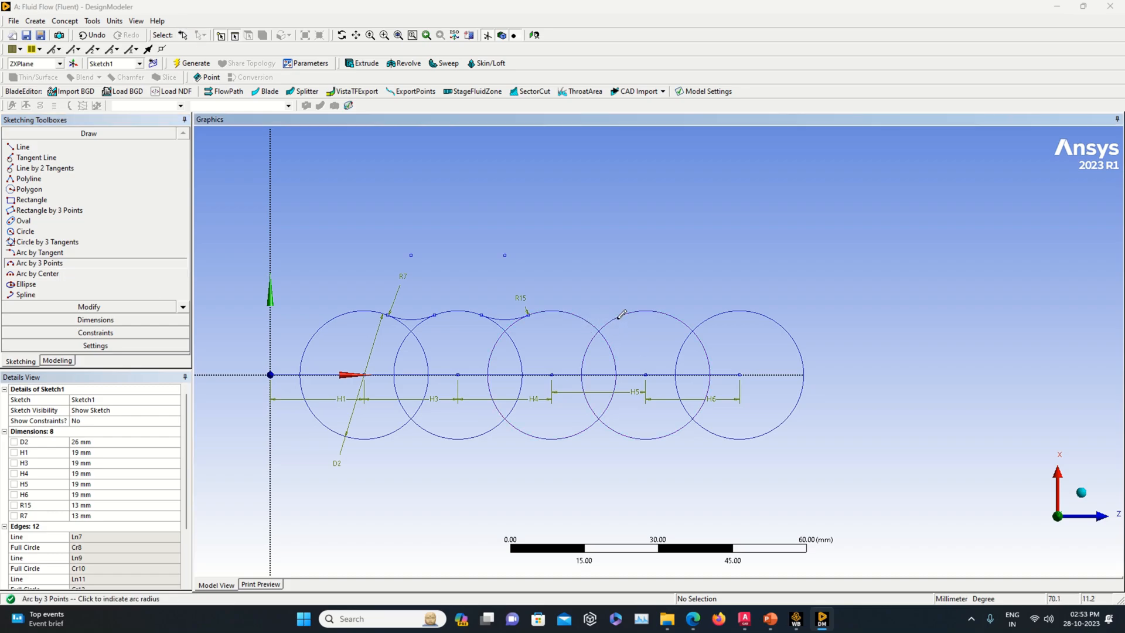
left_click(618, 311)
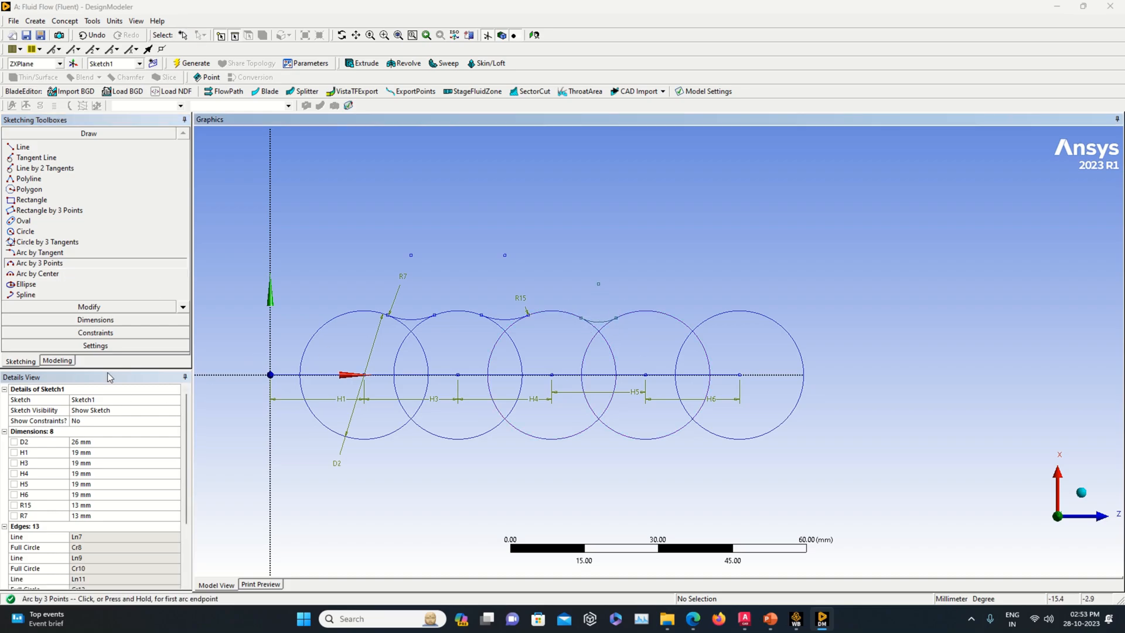
Step: Dimension the radius of the arc joining the third and fourth circles and set it to 13 mm
left_click(96, 319)
left_click(600, 321)
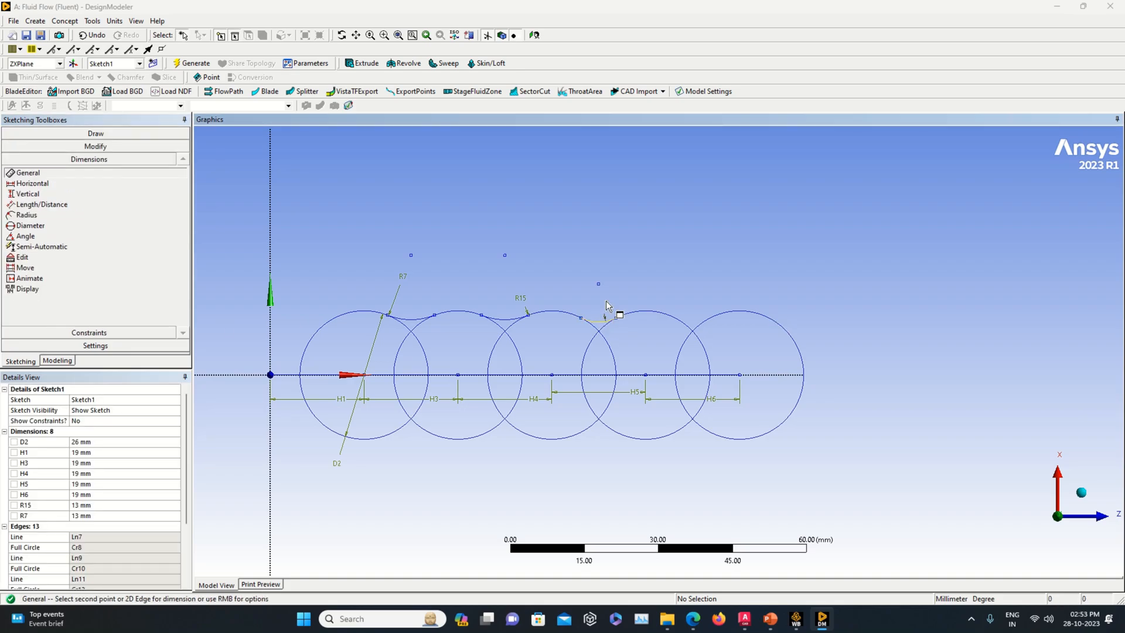
left_click(607, 300)
left_click(128, 516)
type("13")
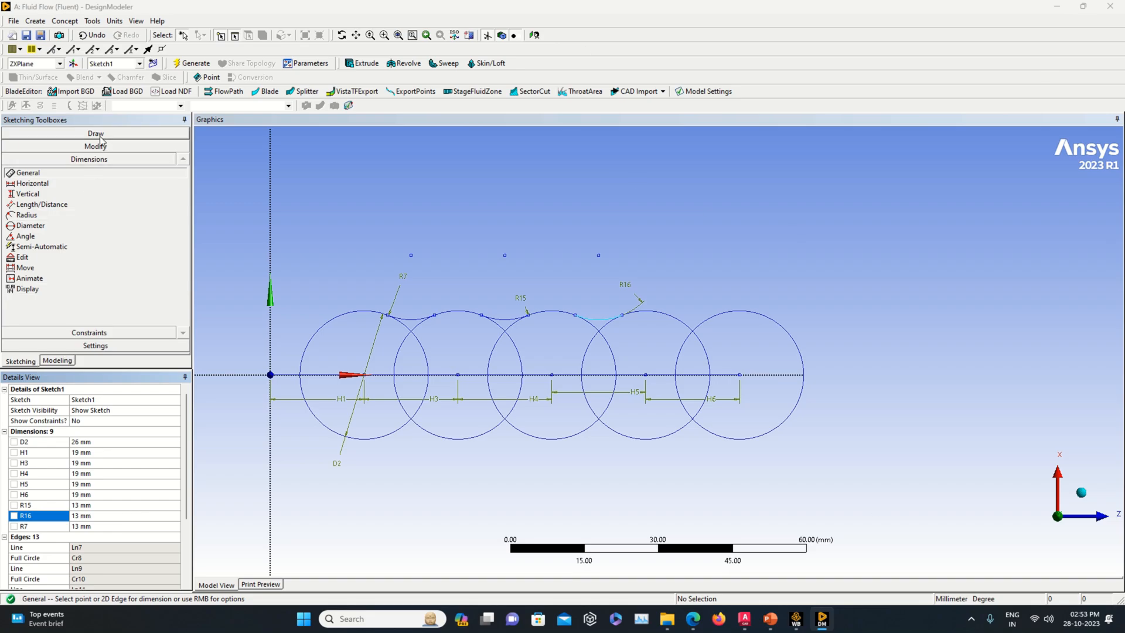
Step: Draw a three-point arc of about 4 mm radius dipping between the upper edges of the fourth and fifth circles
left_click(94, 133)
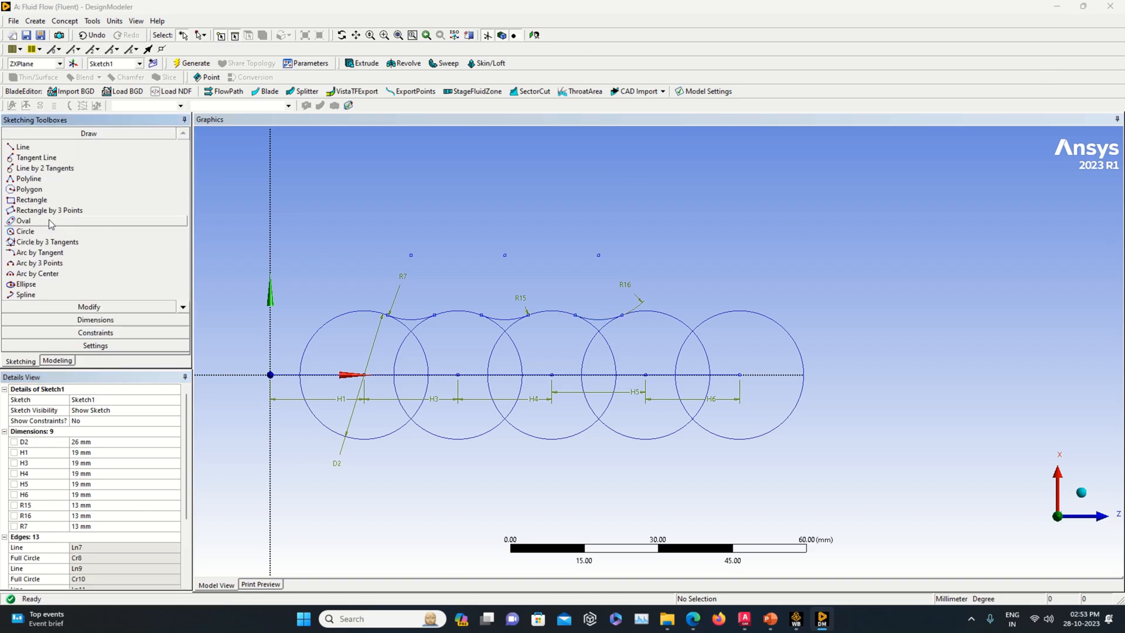
left_click(56, 262)
left_click(683, 321)
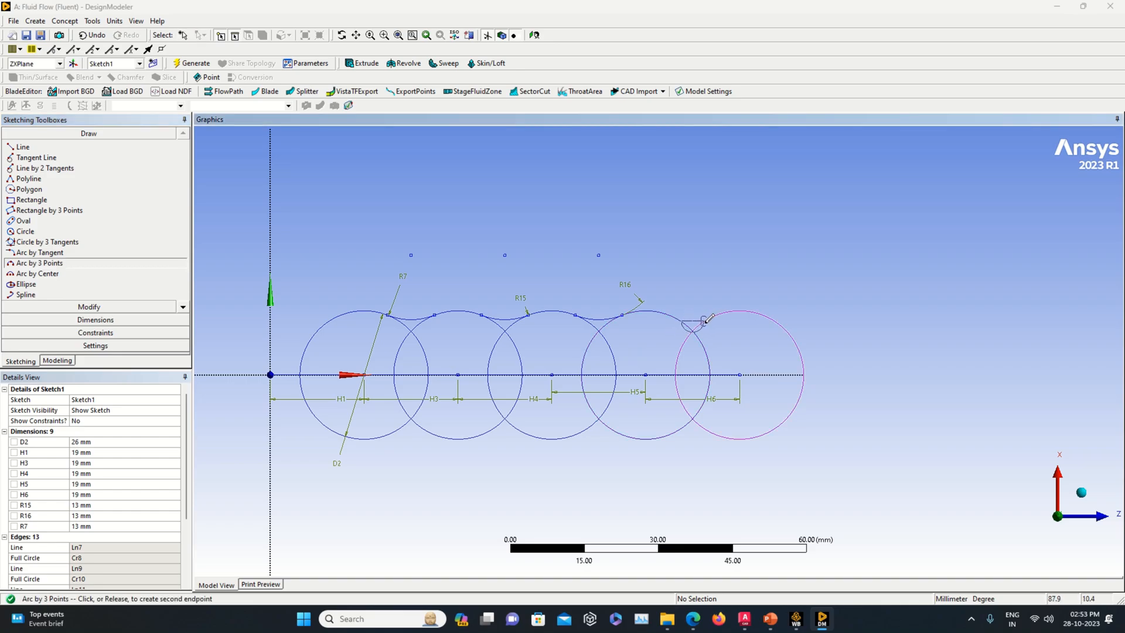
left_click(709, 318)
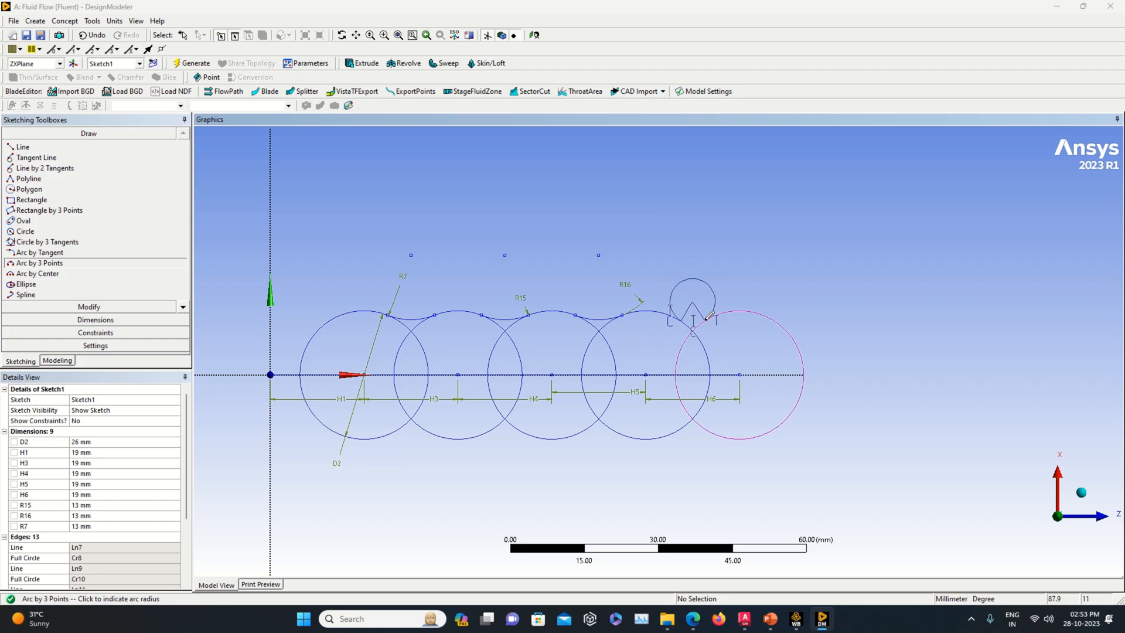
left_click(706, 323)
Step: Dimension the radius of the arc joining the fourth and fifth circles and set it to 13 mm
left_click(96, 319)
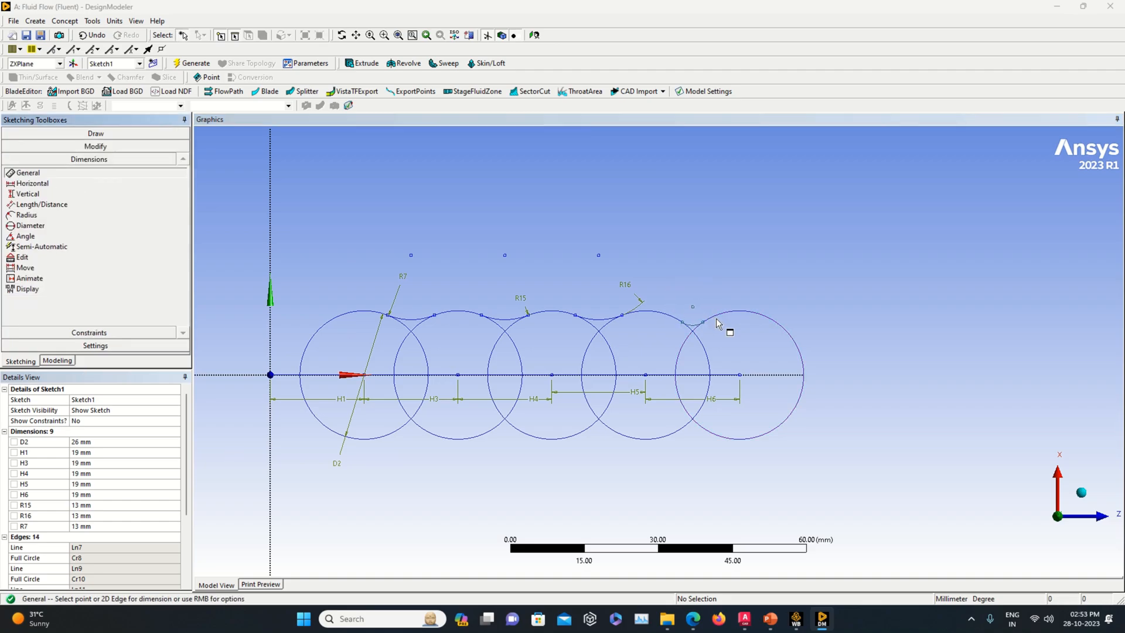
scroll(694, 323, "up", 1)
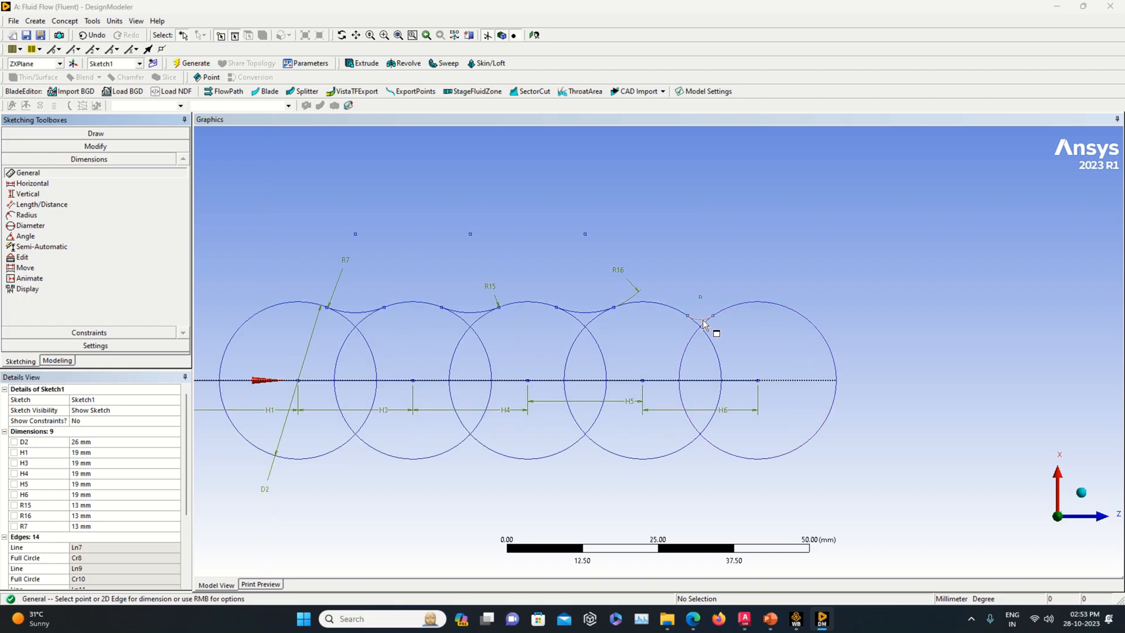
left_click(701, 319)
left_click(709, 295)
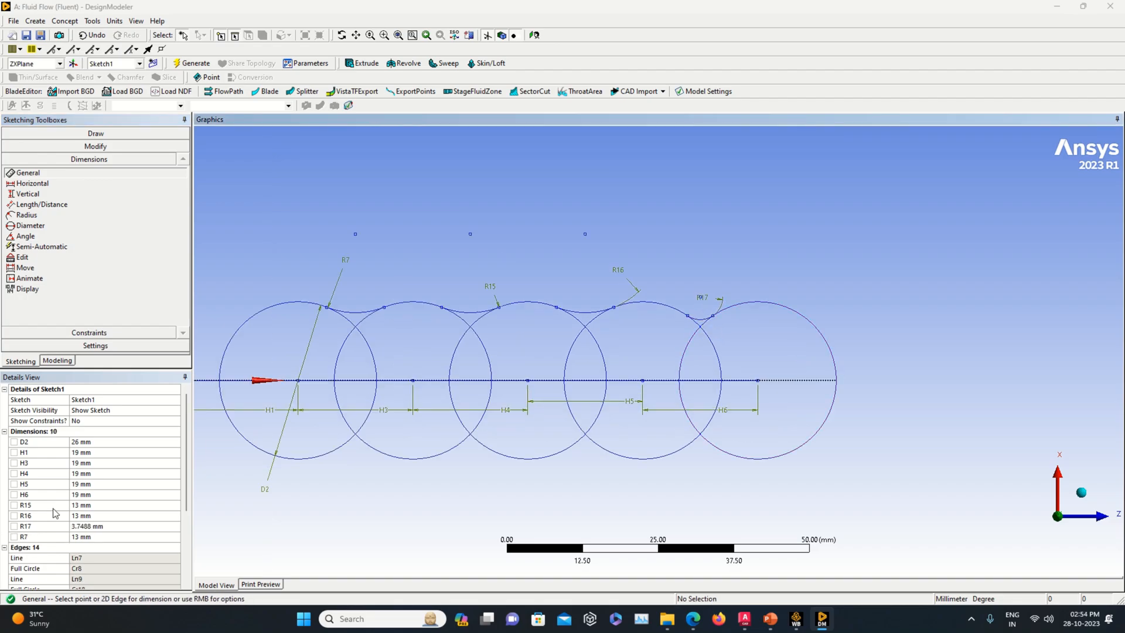
left_click(109, 525)
type("13")
key("Return")
scroll(429, 476, "down", 2)
scroll(455, 479, "up", 1)
scroll(456, 479, "down", 1)
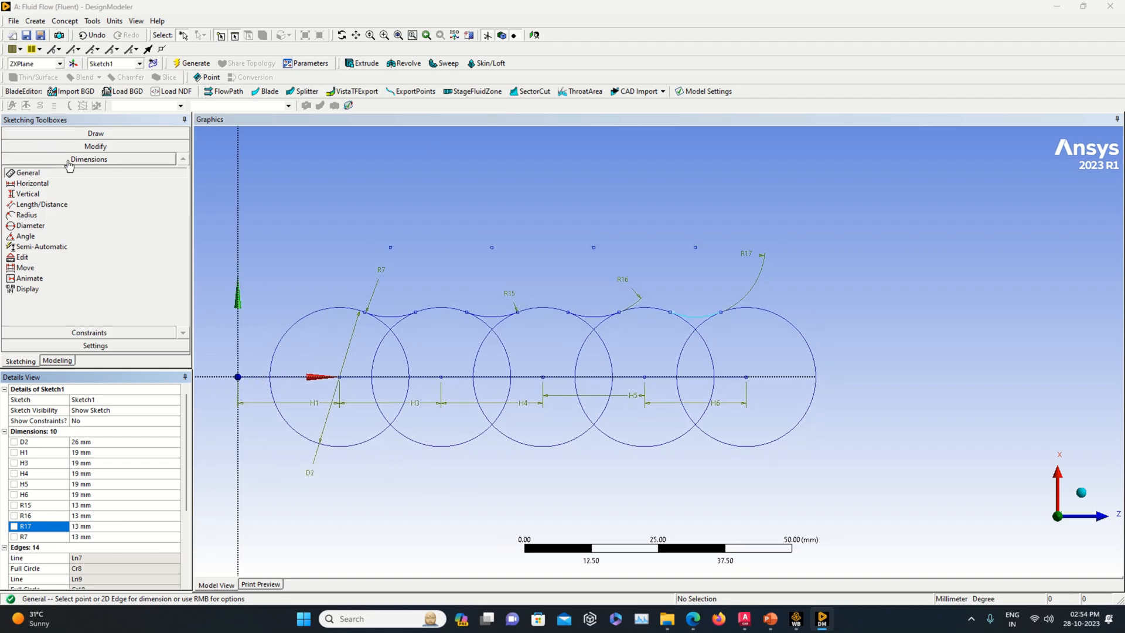
Step: Draw a three-point arc of about 14 mm radius bulging upward between the lower edges of the first and second circles
left_click(85, 136)
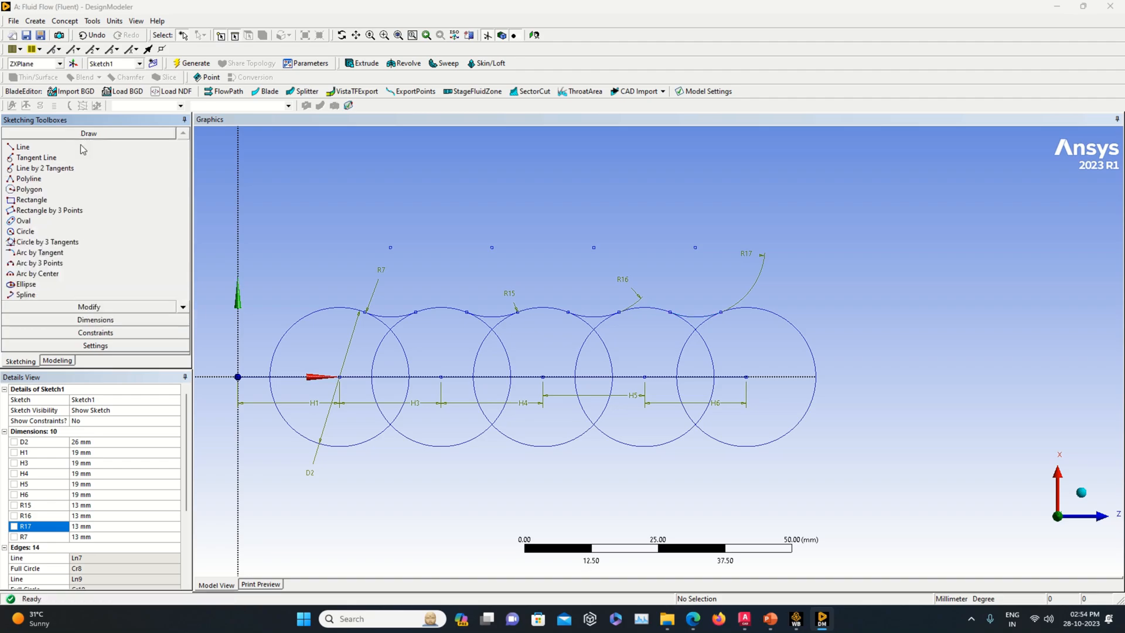
left_click(39, 263)
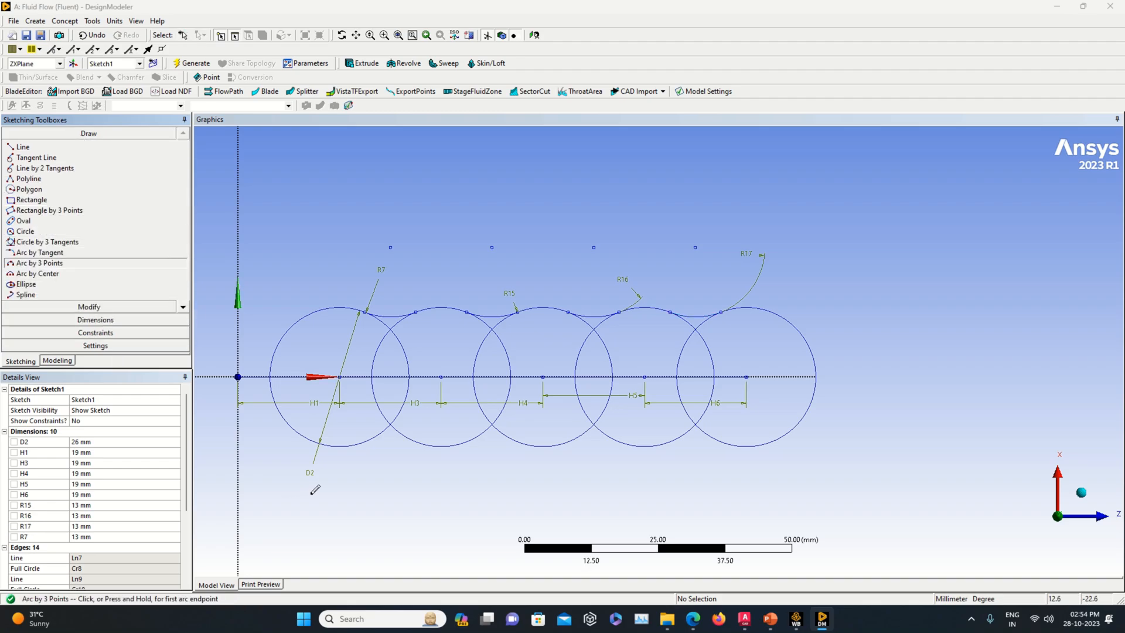
left_click(362, 442)
left_click(418, 443)
left_click(415, 437)
Step: Dimension the radius of the lower arc joining the first and second circles and set it to 13 mm
left_click(97, 319)
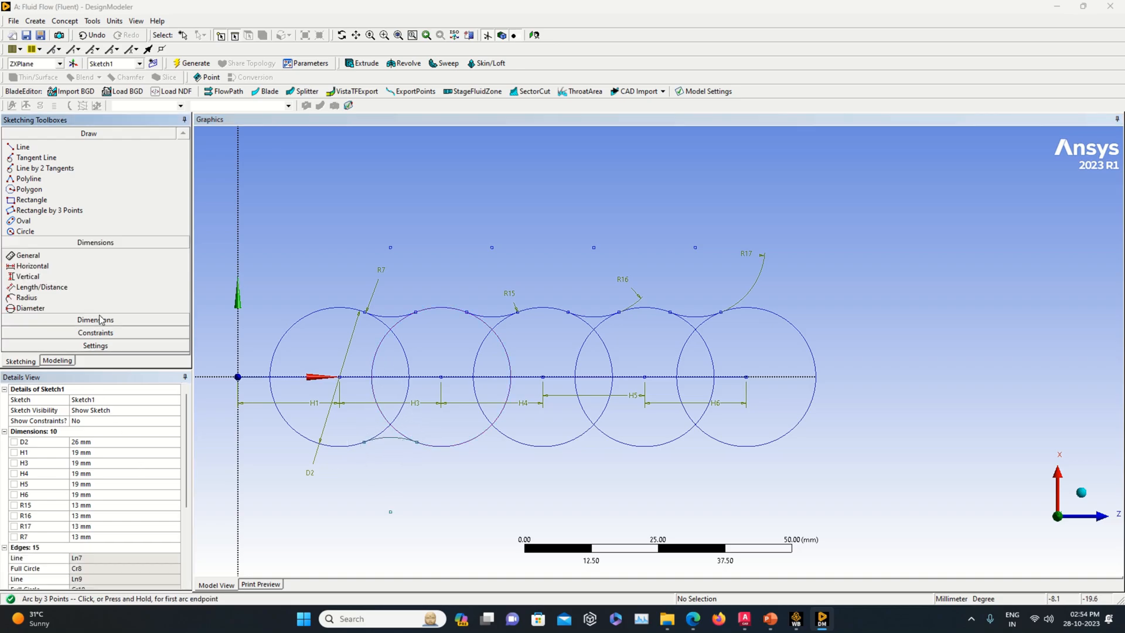
left_click(382, 438)
left_click(400, 454)
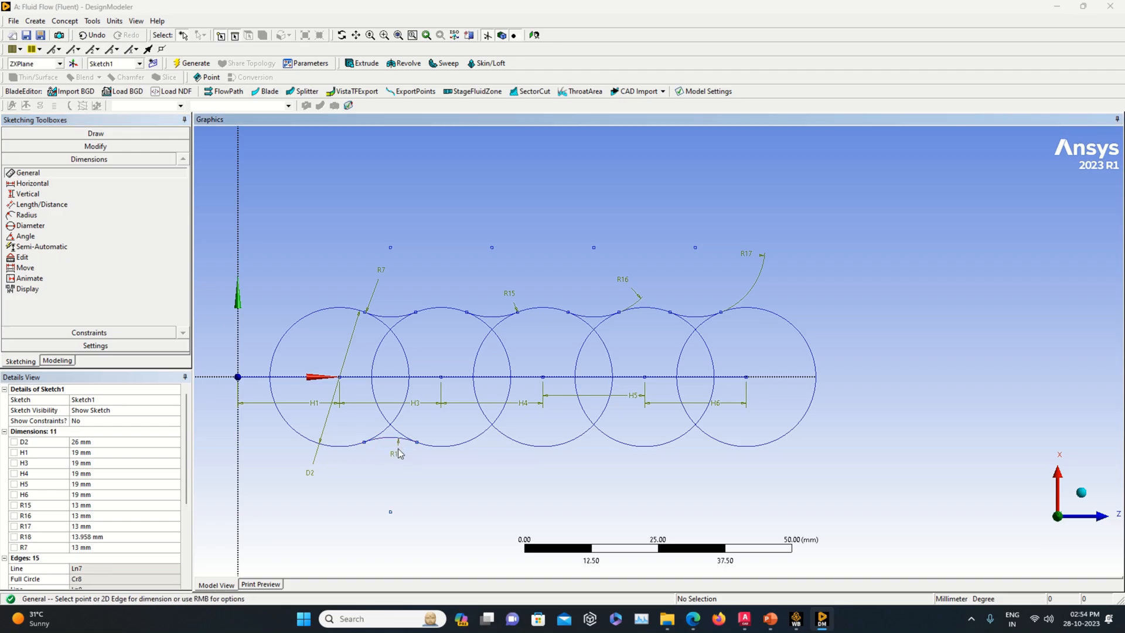
left_click(118, 538)
type("1")
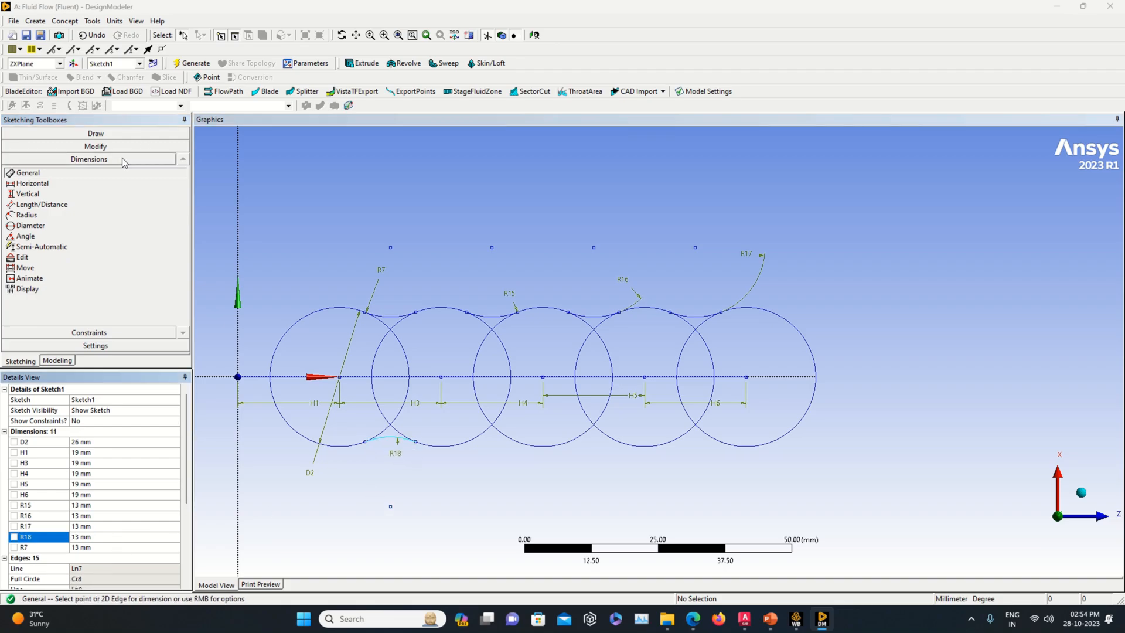
Step: Draw a three-point arc of about 12.5 mm radius bulging upward between the lower edges of the second and third circles
left_click(103, 133)
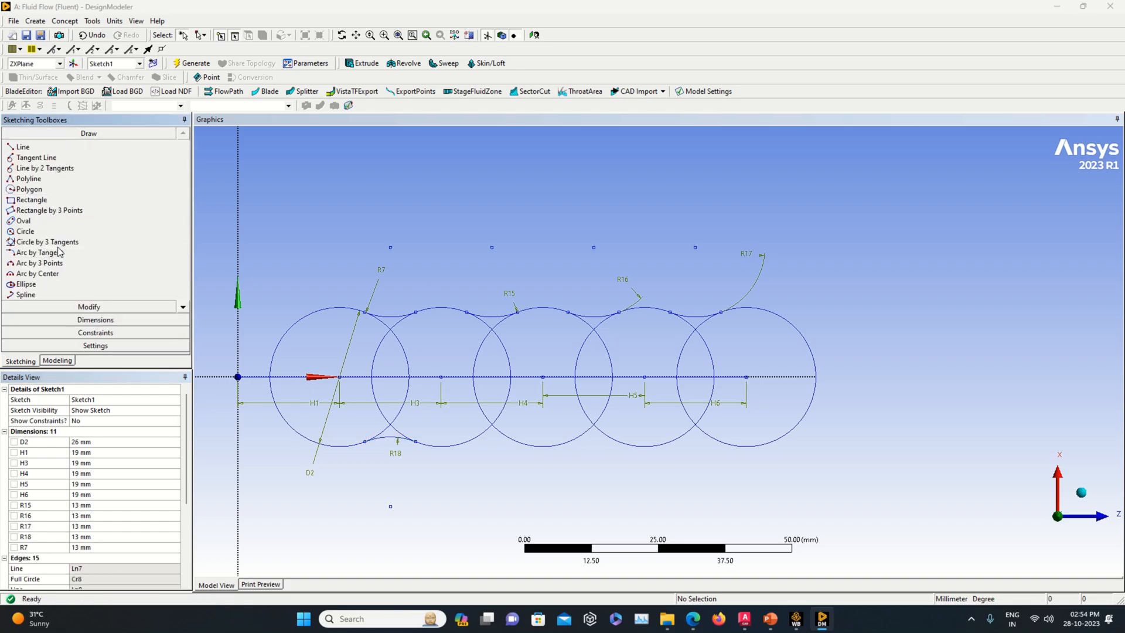
left_click(63, 263)
left_click(476, 439)
left_click(519, 441)
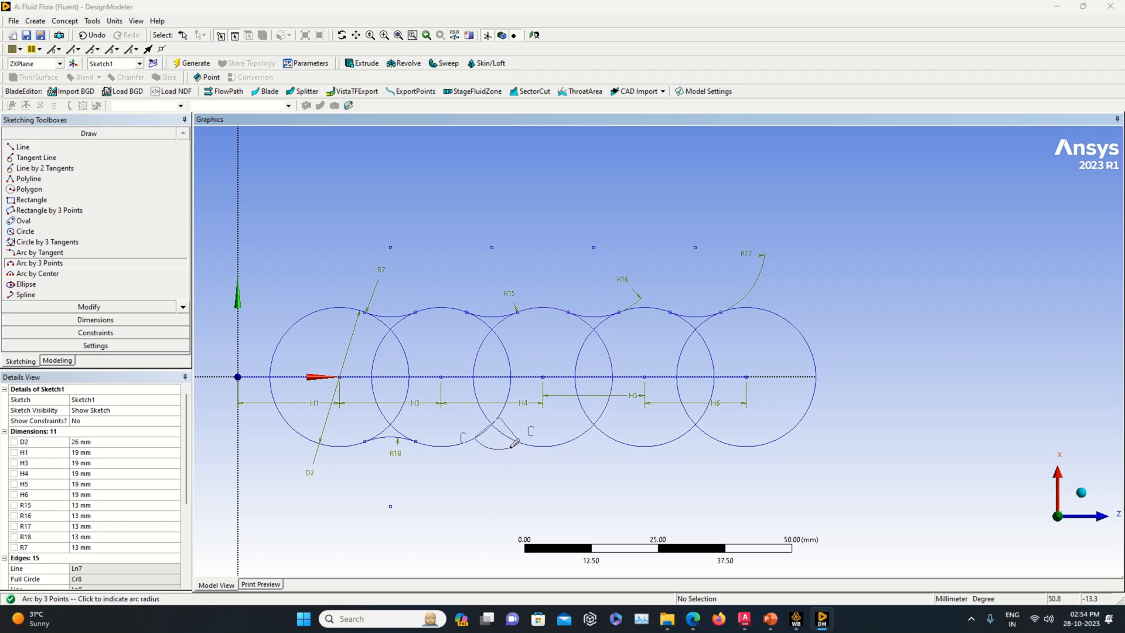
left_click(514, 440)
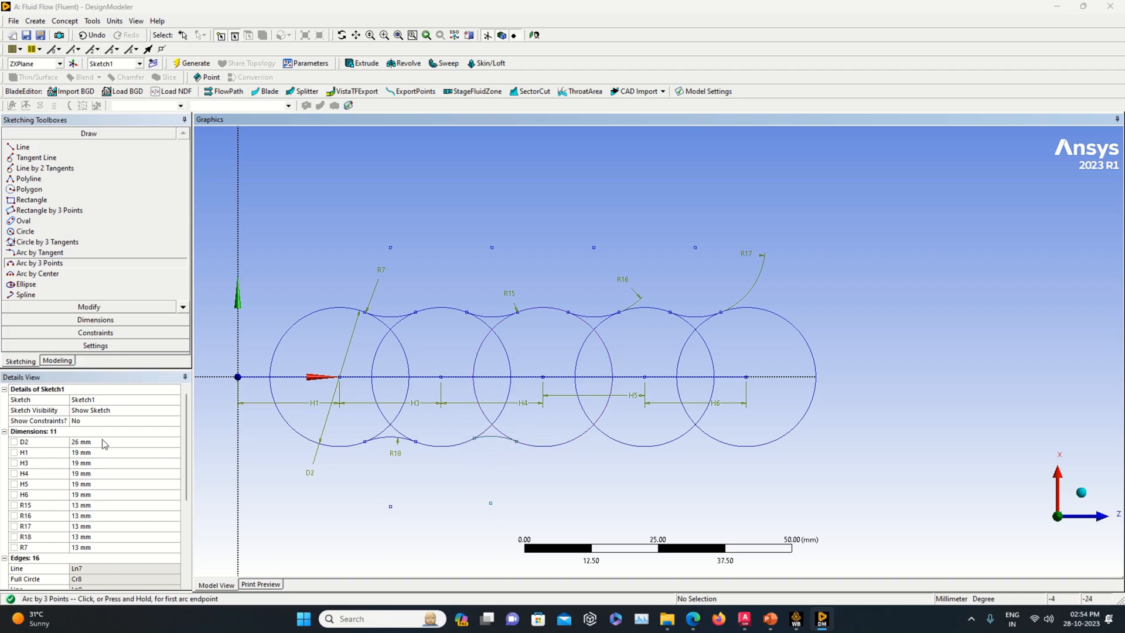
Step: Dimension the radius of the lower arc joining the second and third circles and set it to 13 mm
left_click(96, 319)
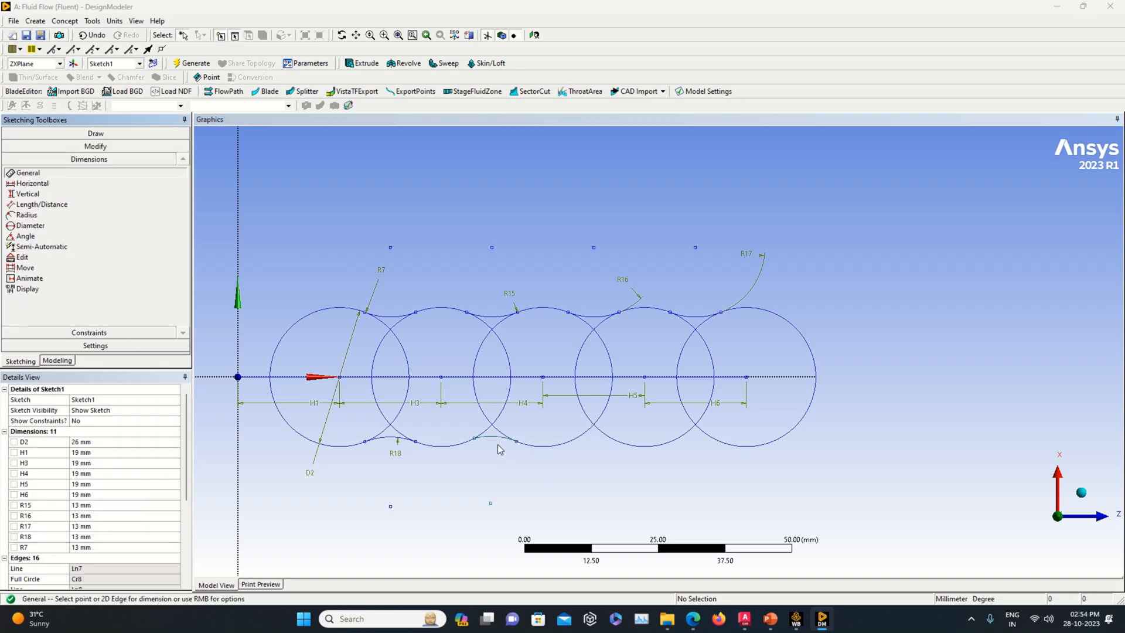
left_click(497, 444)
left_click(498, 456)
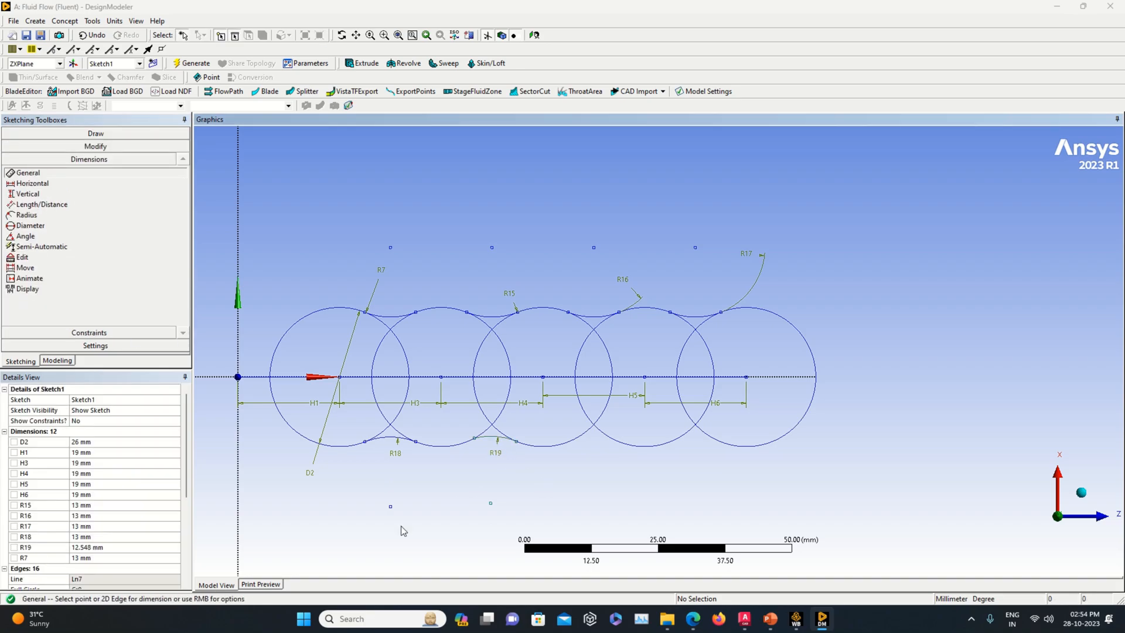
left_click(117, 547)
type("13")
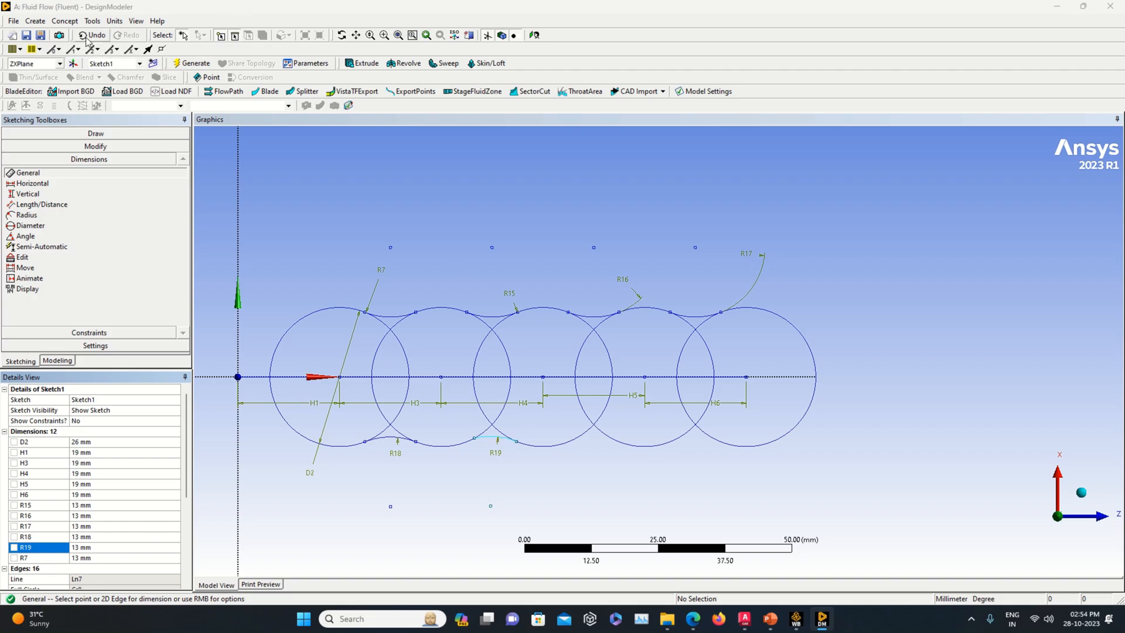
Step: Delete the lower arc between the second and third circles together with its radius dimension
left_click(95, 146)
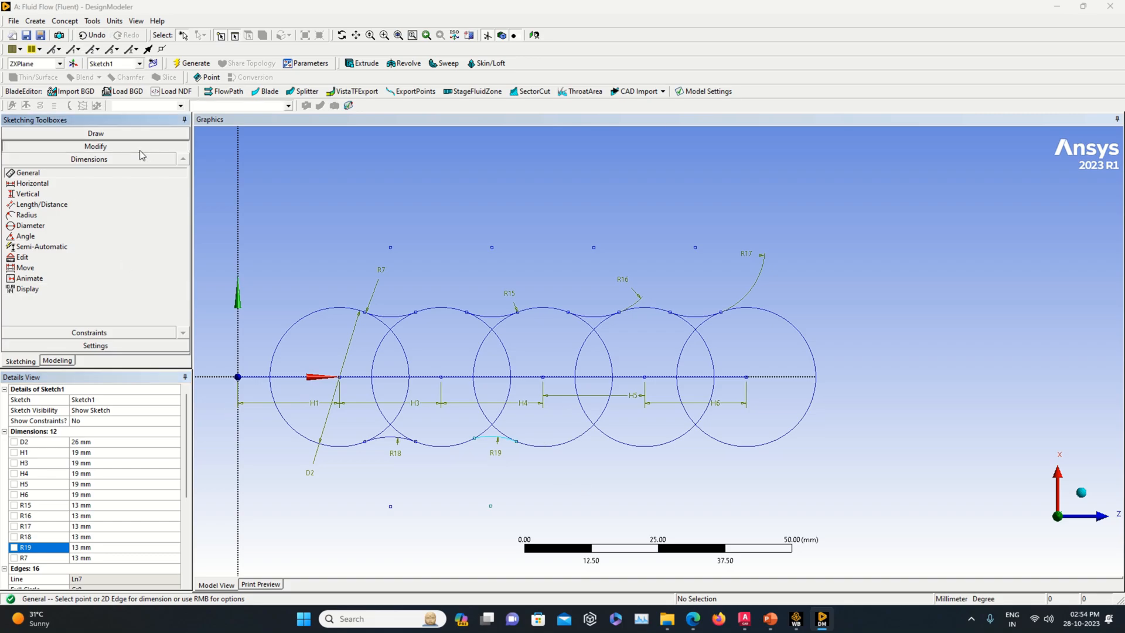
left_click(485, 437)
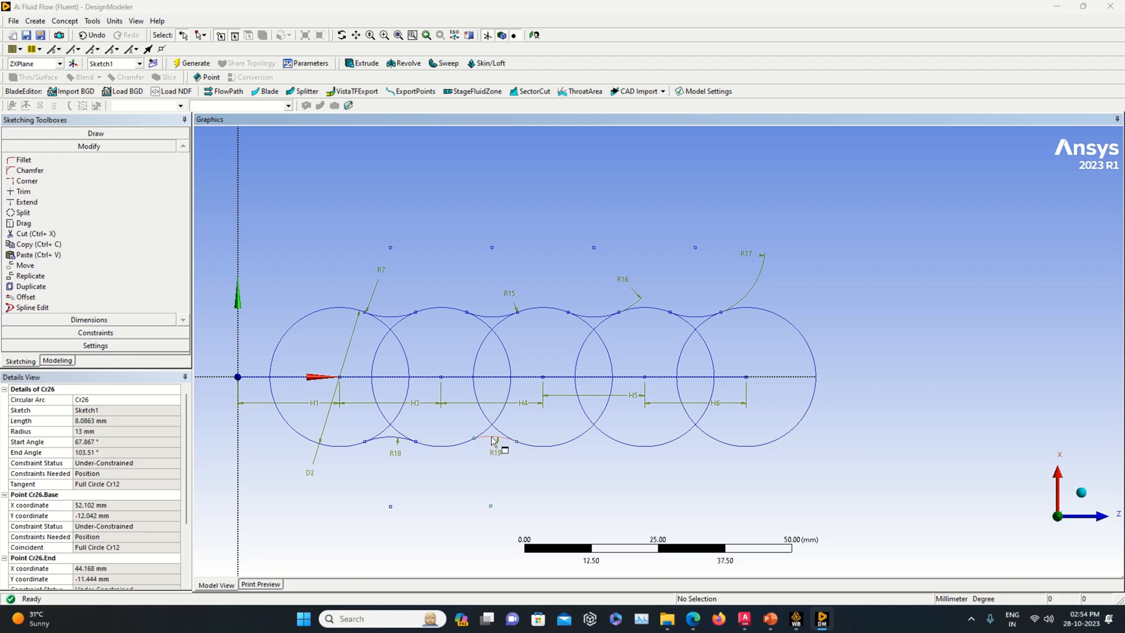
key("Delete")
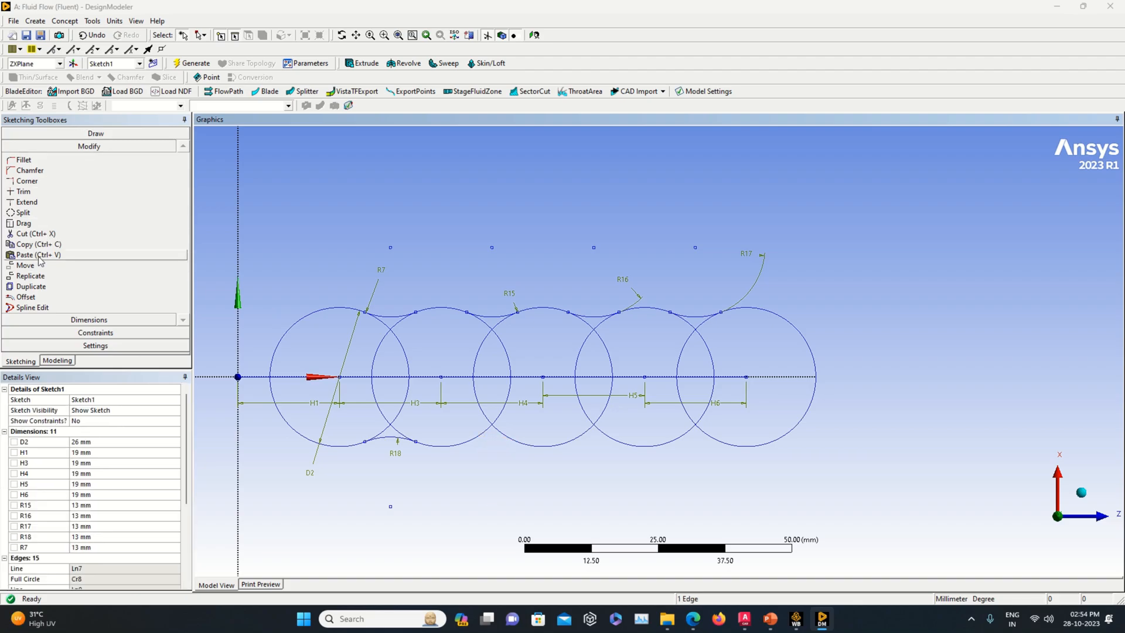
Step: Redraw the lower three-point arc between the second and third circles with about 10 mm radius, tangent to both circles
left_click(89, 134)
left_click(40, 263)
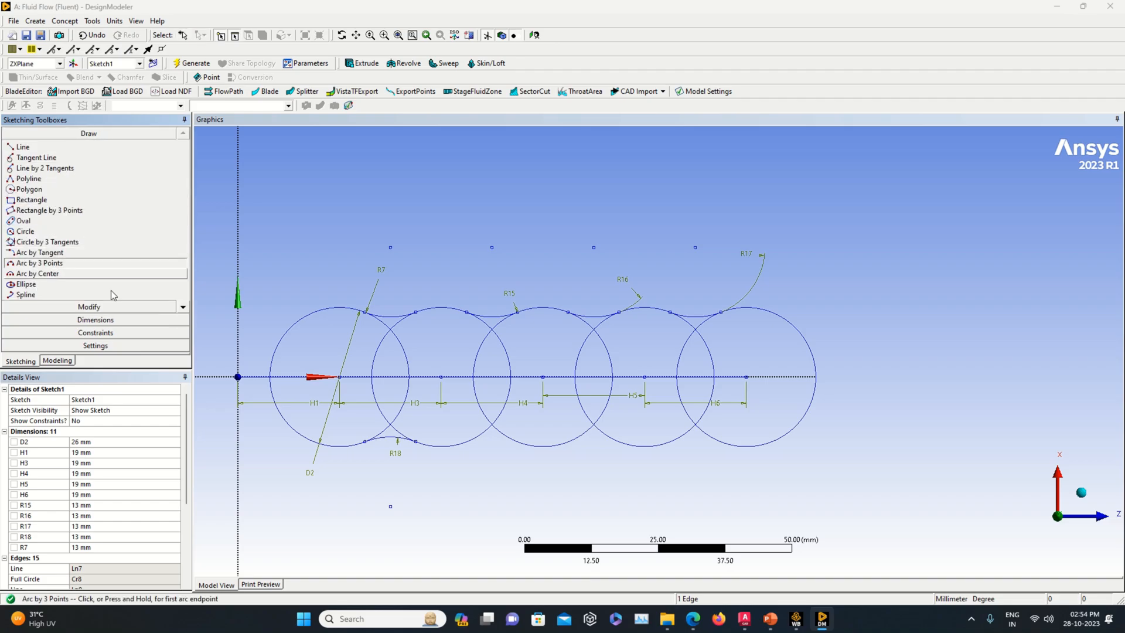
left_click(470, 438)
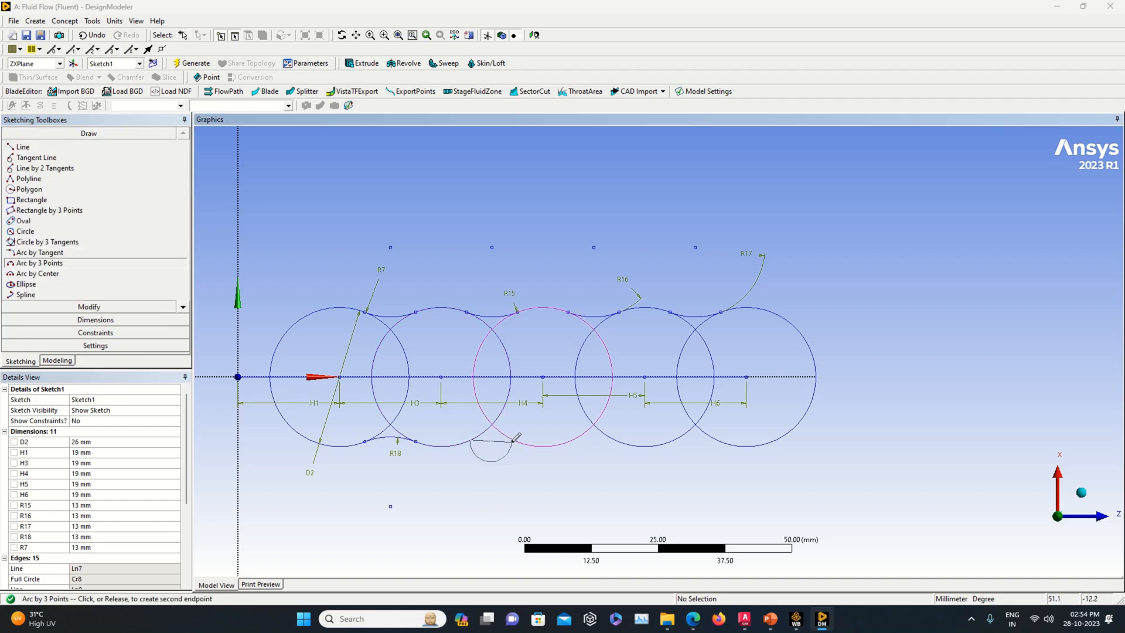
left_click(516, 440)
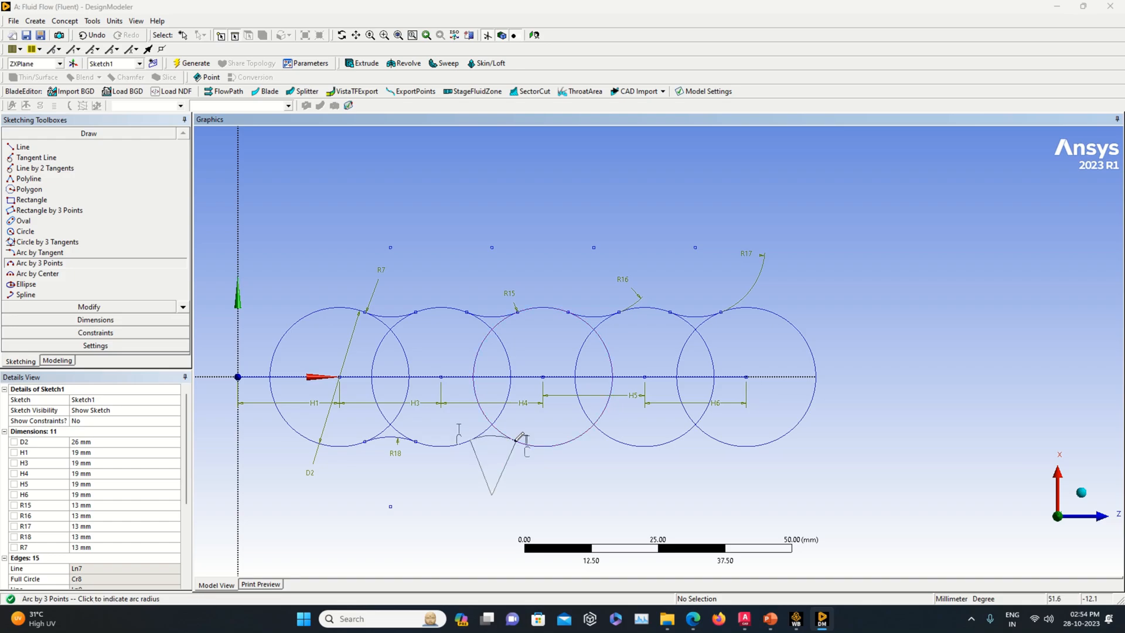
left_click(519, 436)
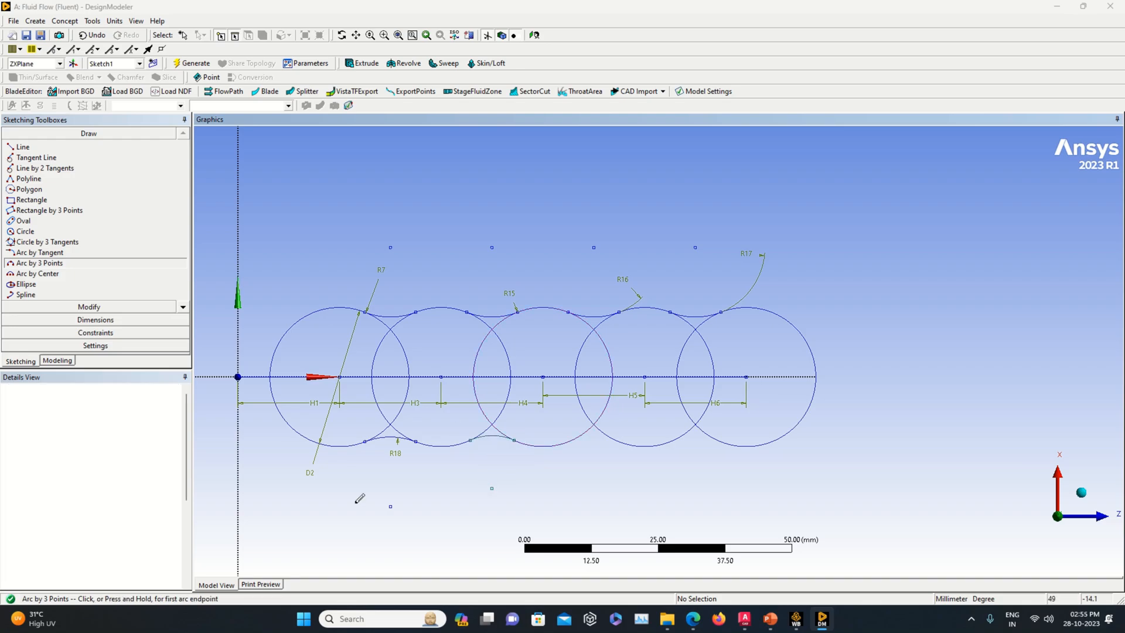
Step: Dimension the radius of the lower arc joining the second and third circles and set it to 13 mm
left_click(106, 323)
left_click(491, 436)
left_click(489, 451)
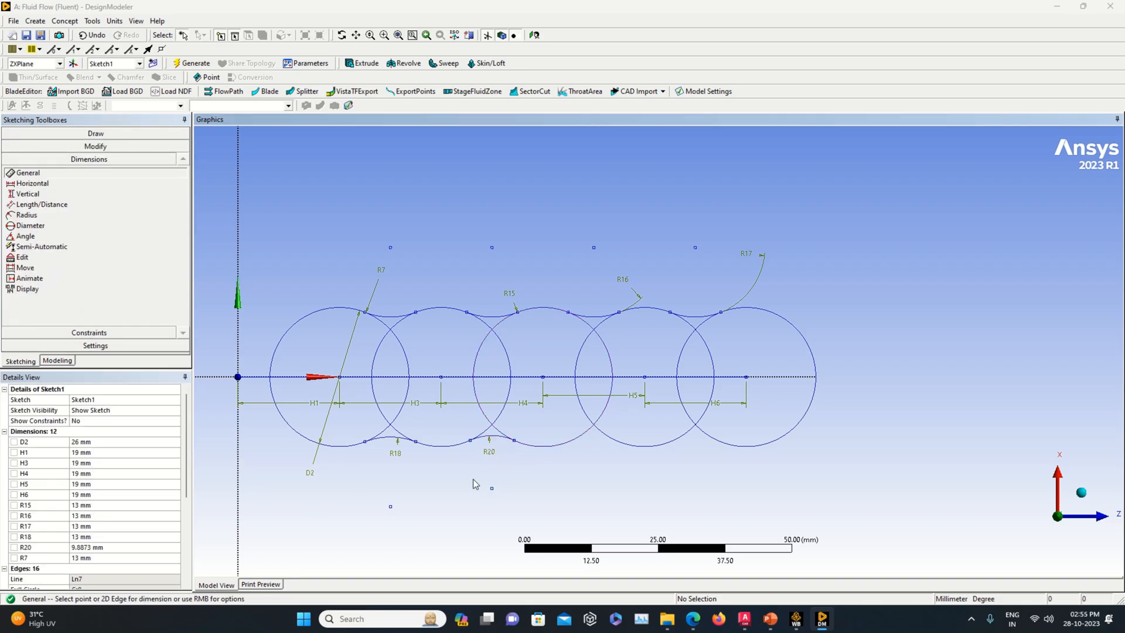
left_click(132, 548)
type("1")
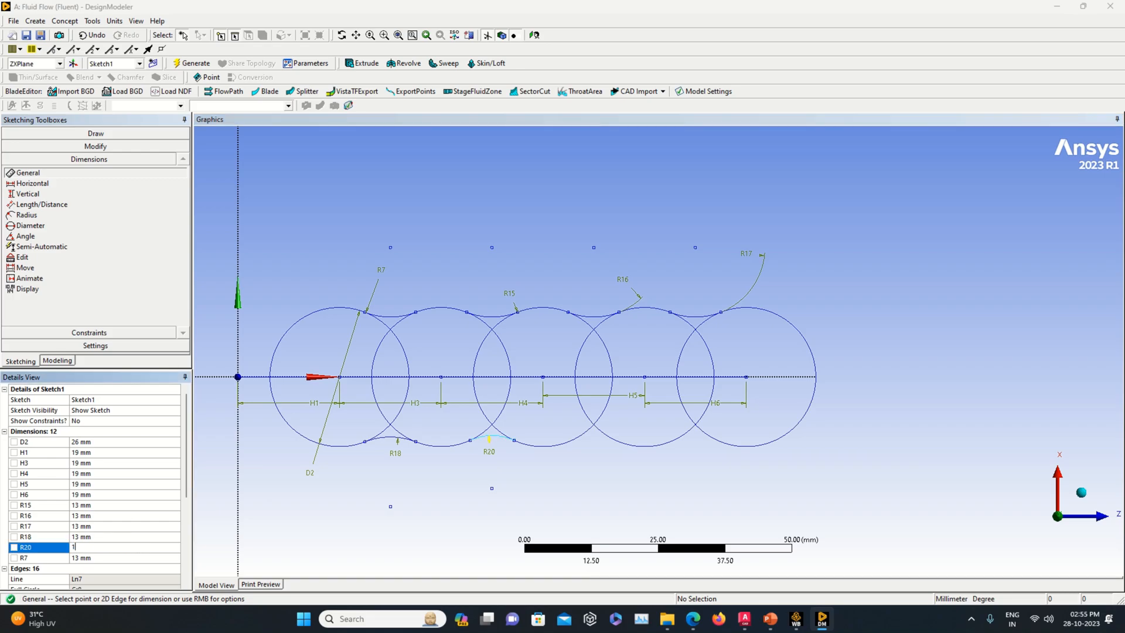
type("3")
key("Return")
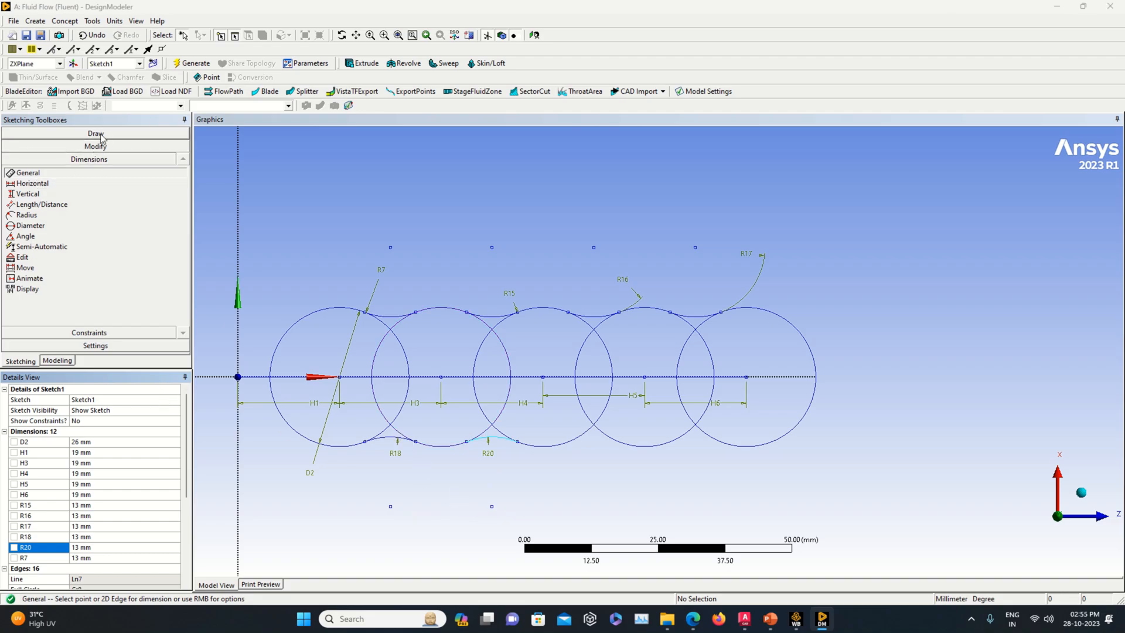
Step: Draw a three-point arc bulging upward between the lower edges of the third and fourth circles
left_click(89, 134)
left_click(39, 264)
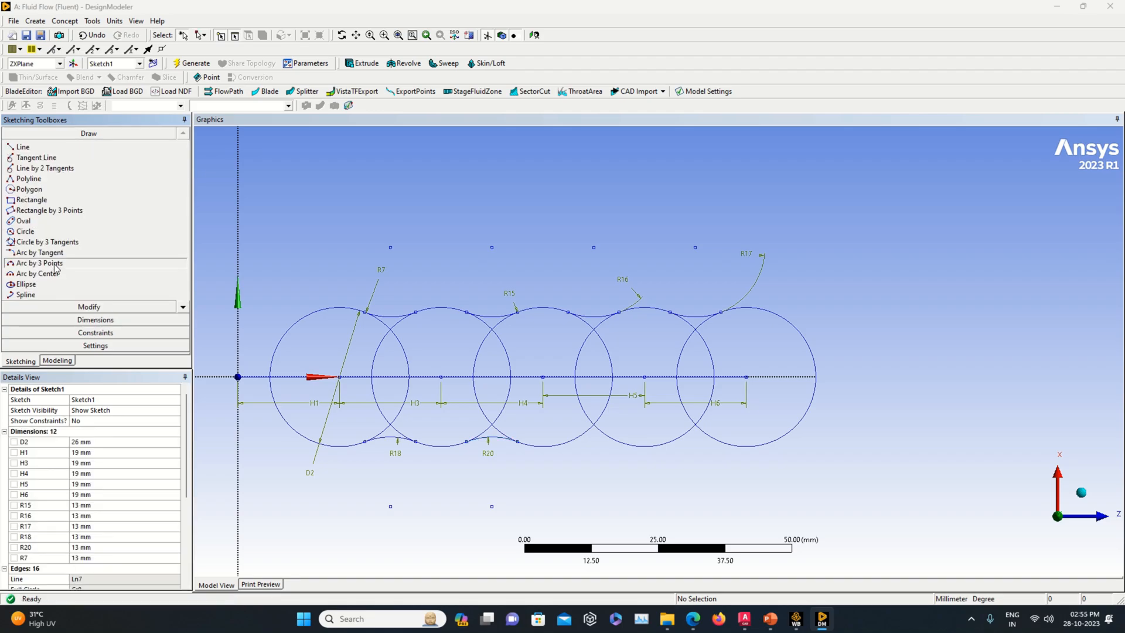
left_click(571, 440)
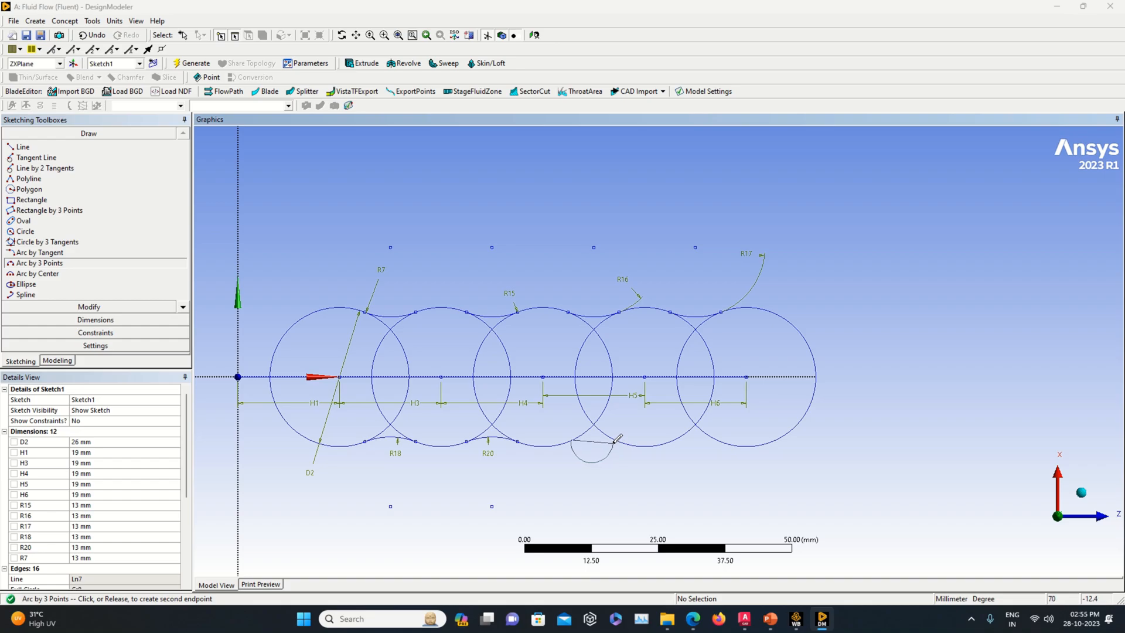
left_click(617, 441)
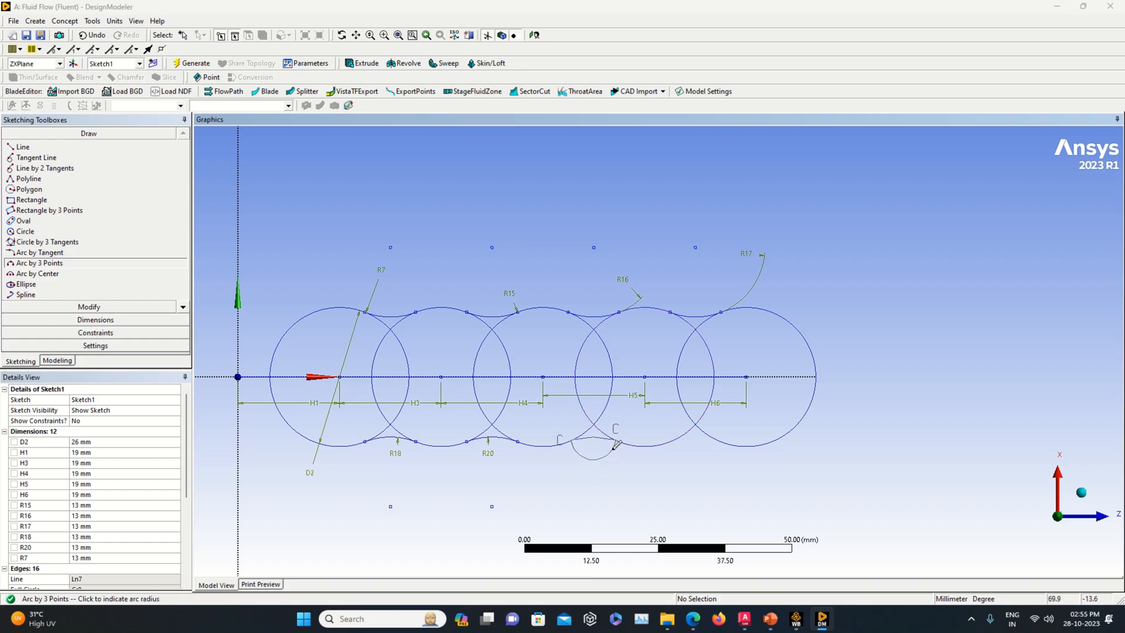
left_click(609, 444)
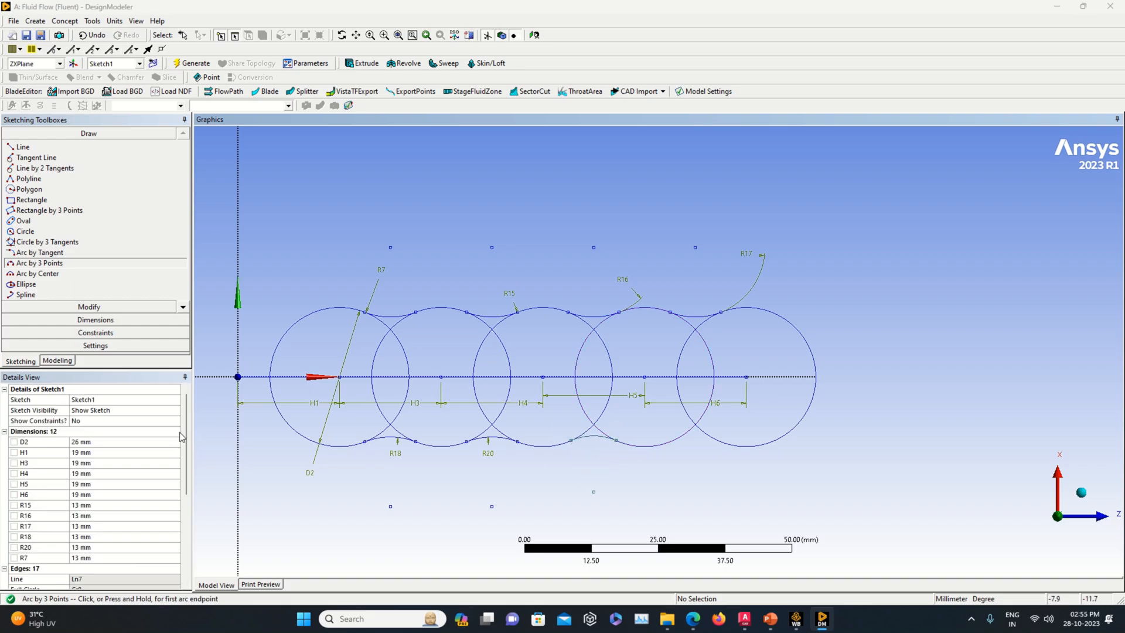
Step: Dimension the radius of the lower arc joining the third and fourth circles and set it to 13 mm
left_click(96, 319)
left_click(606, 446)
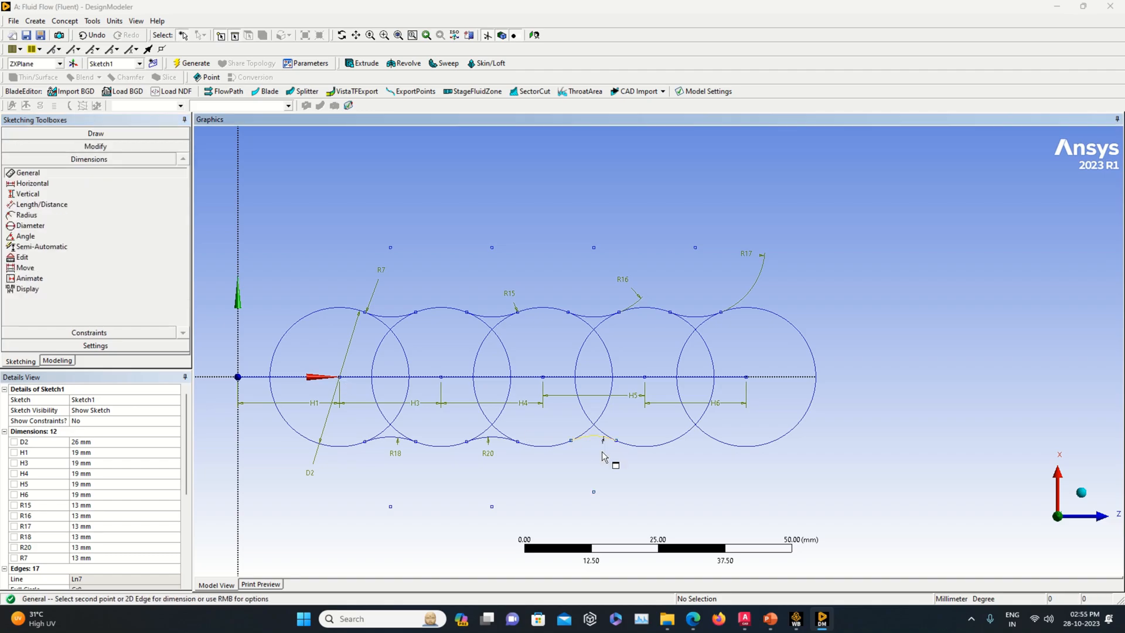
left_click(606, 458)
left_click(137, 560)
type("13")
key("Return")
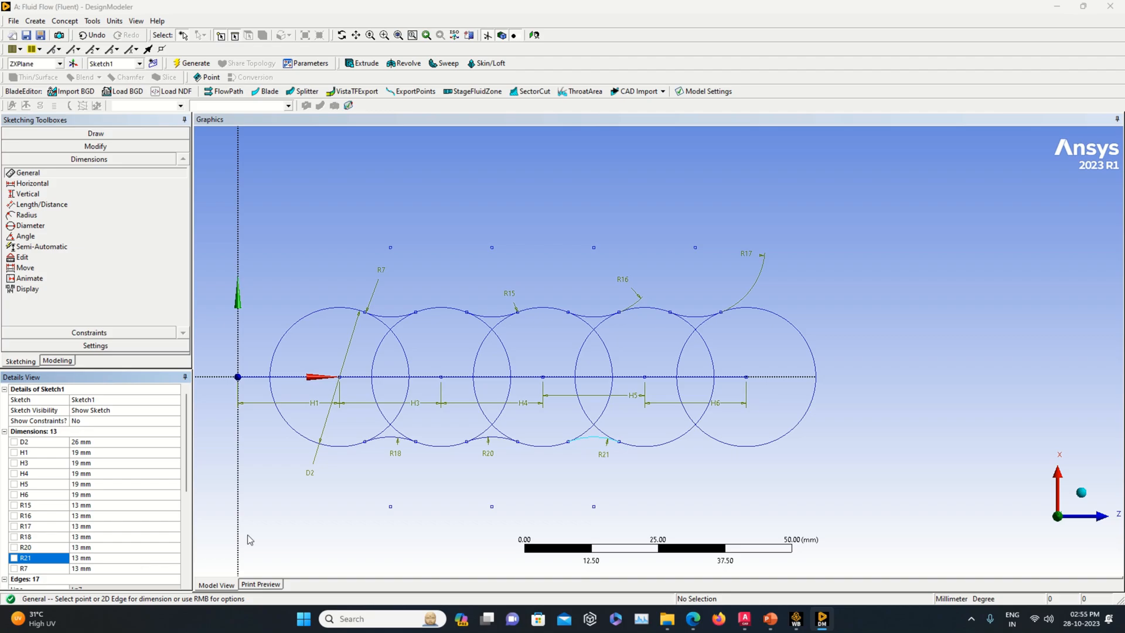
Step: Draw a three-point arc bulging upward between the lower edges of the fourth and fifth circles
left_click(88, 134)
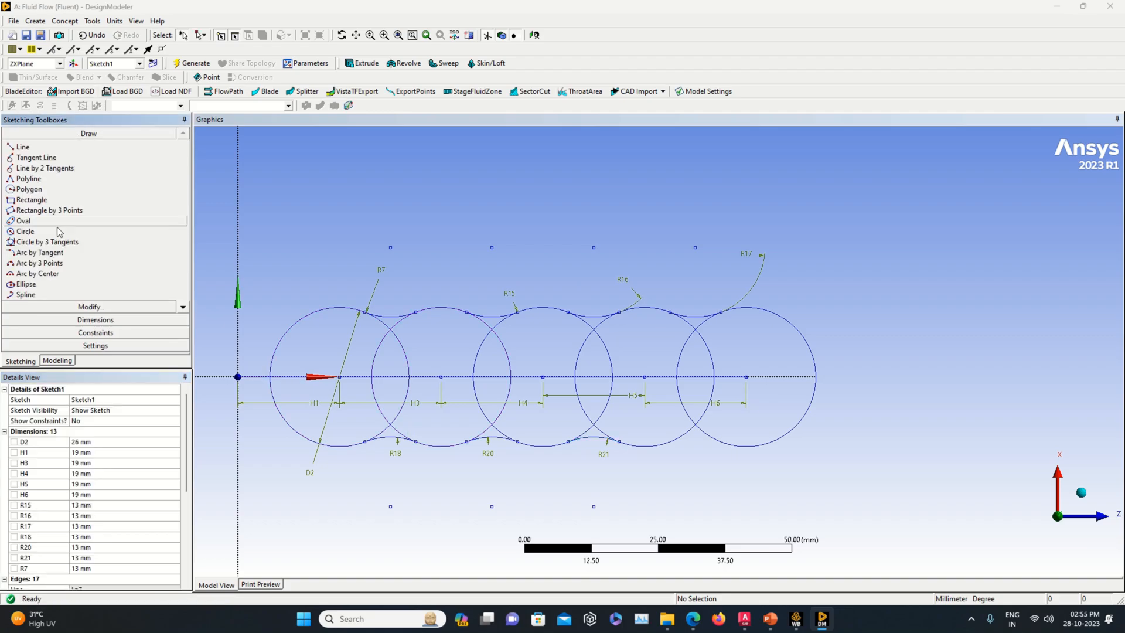
left_click(39, 263)
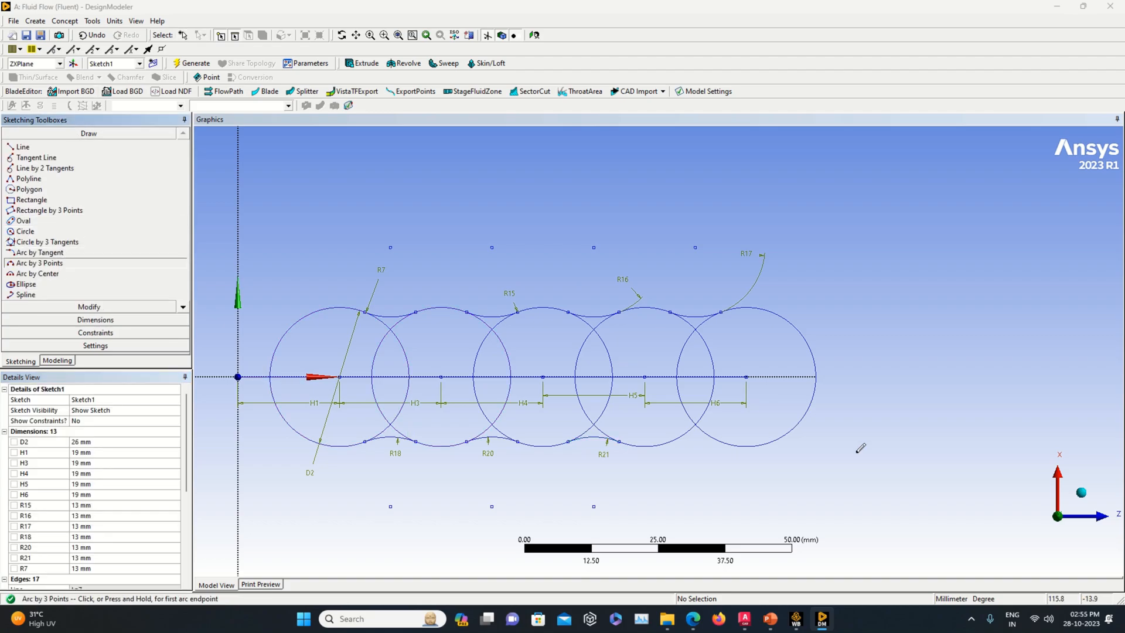
left_click(679, 439)
left_click(715, 437)
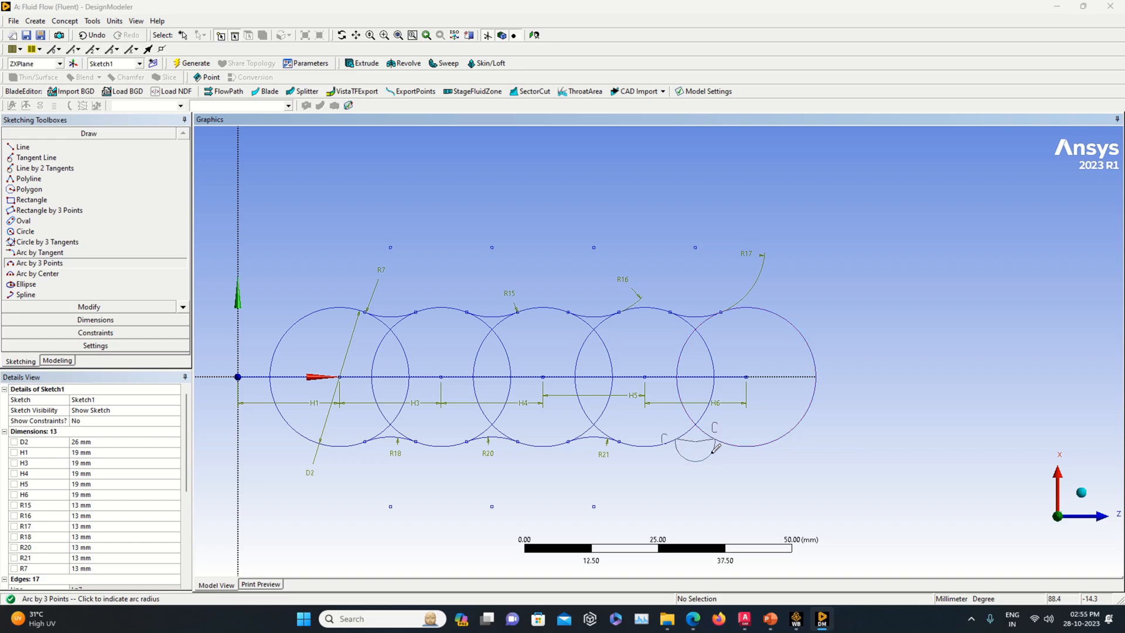
left_click(705, 447)
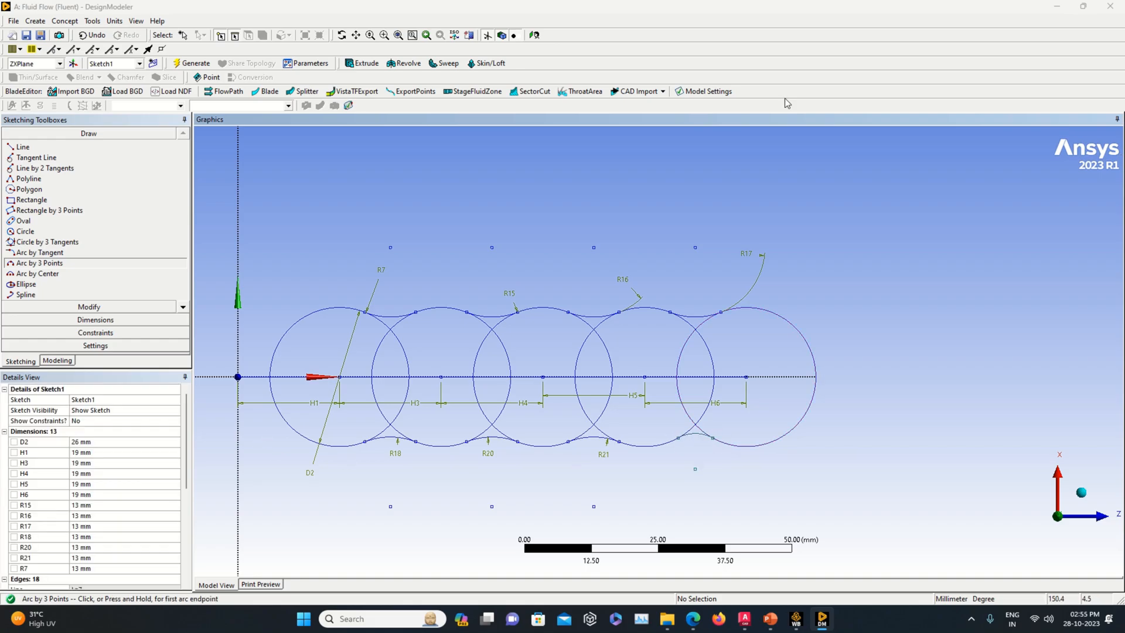
Step: Dimension the radius of the lower arc joining the fourth and fifth circles and set it to 13 mm
left_click(52, 320)
left_click(692, 436)
left_click(694, 456)
left_click(86, 568)
type("13")
key("Return")
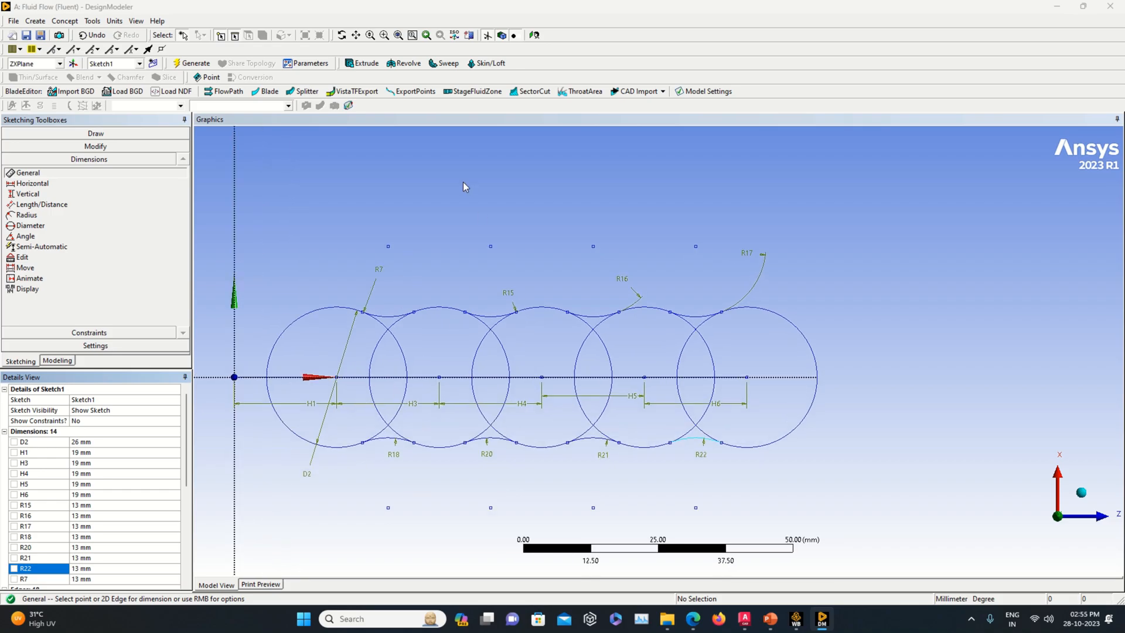
Step: Switch to AutoCAD to check the end-section dimensions of the Multiple Channel Serpentine drawing, and return to DesignModeler
left_click(770, 619)
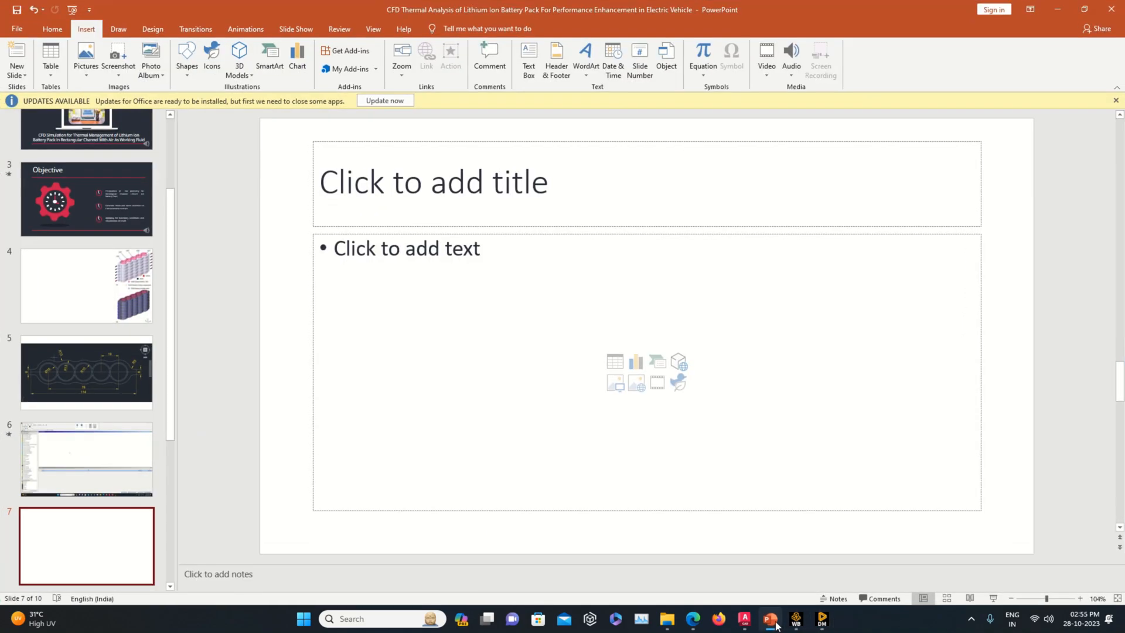
left_click(744, 619)
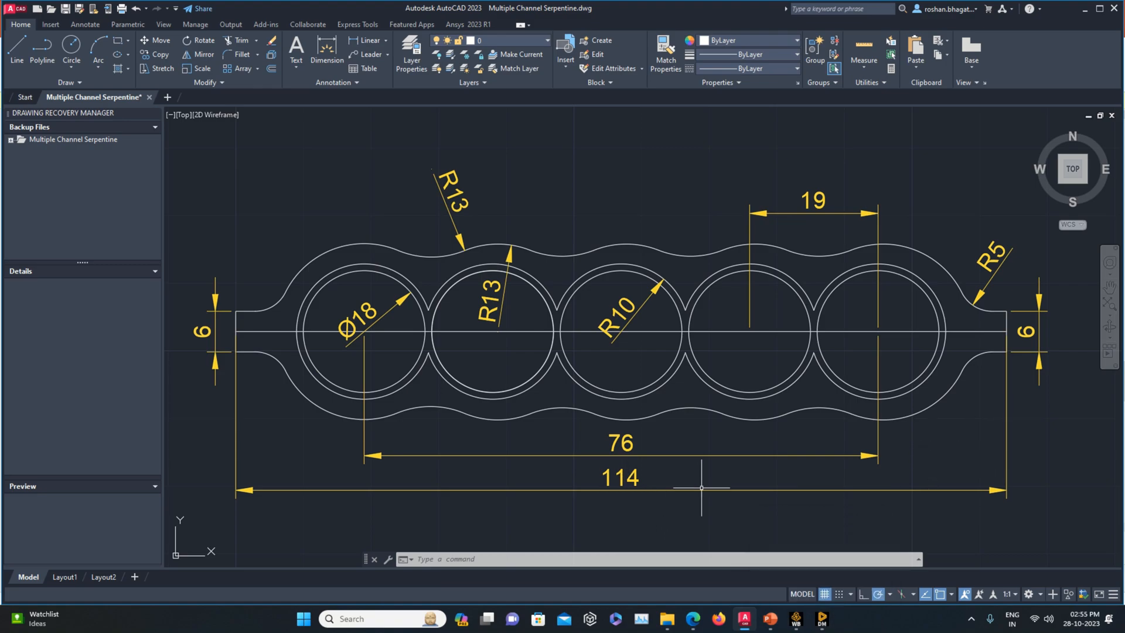
left_click(822, 619)
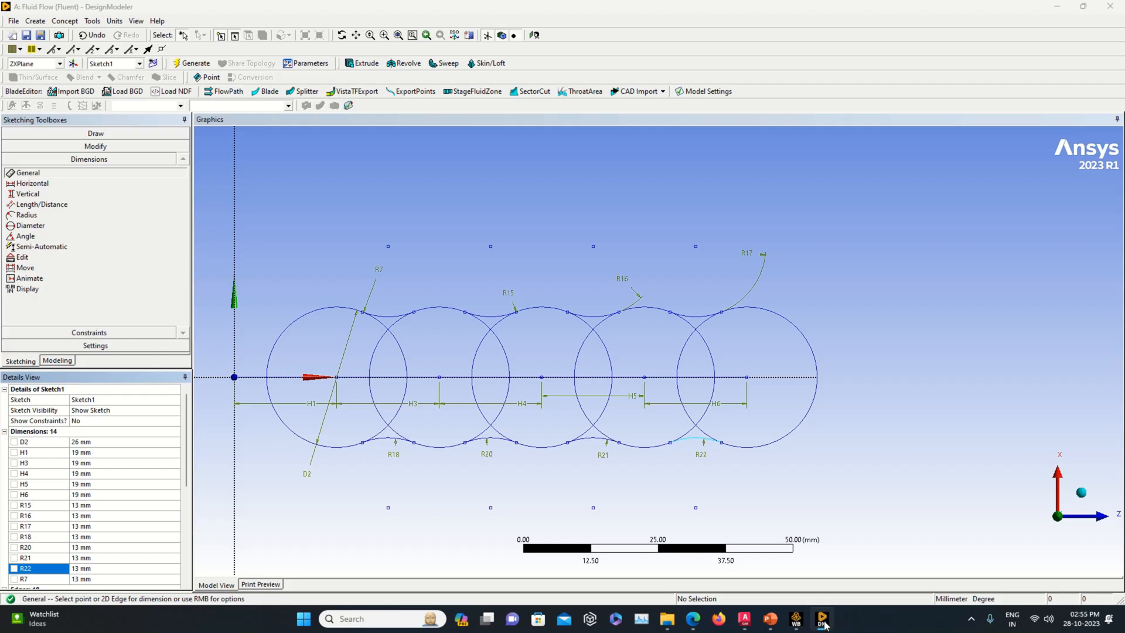
Step: Draw a horizontal line about 25 mm long from the fifth circle's centre outward along the axis
left_click(88, 133)
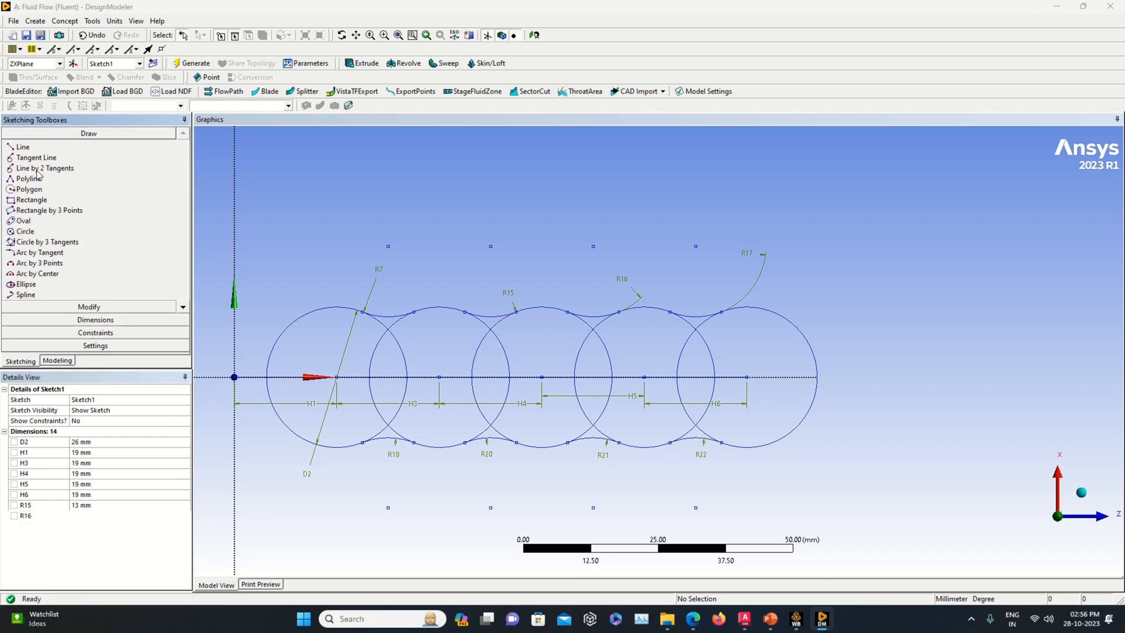
left_click(747, 376)
left_click(881, 376)
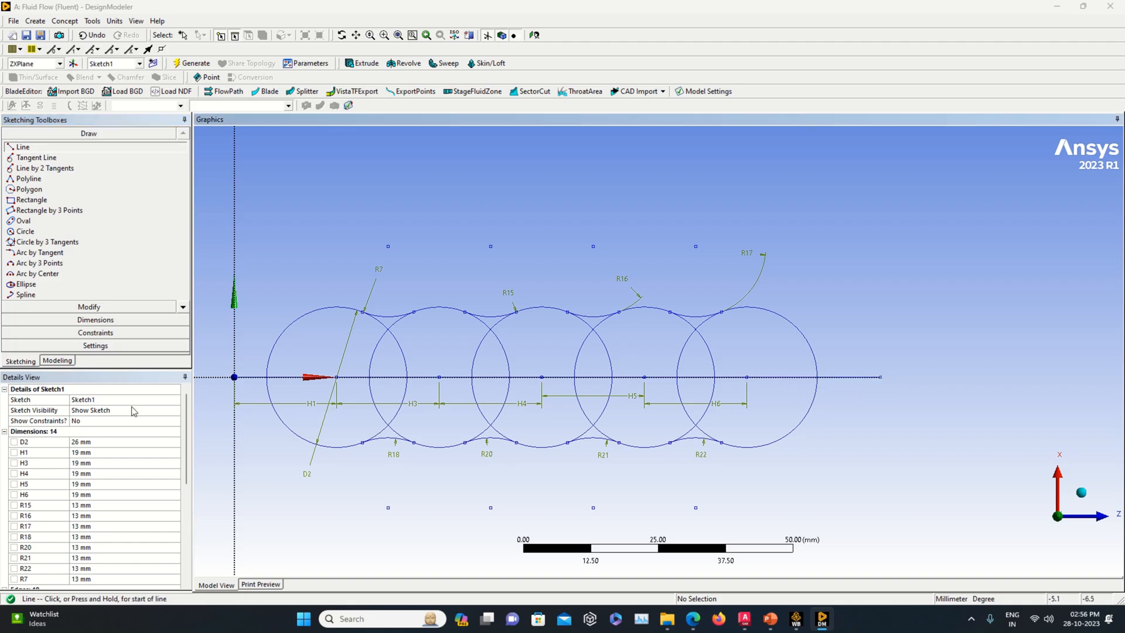
Step: Dimension the horizontal line extending from the fifth circle's centre and set its length to 19 mm
left_click(96, 319)
left_click(845, 378)
left_click(846, 403)
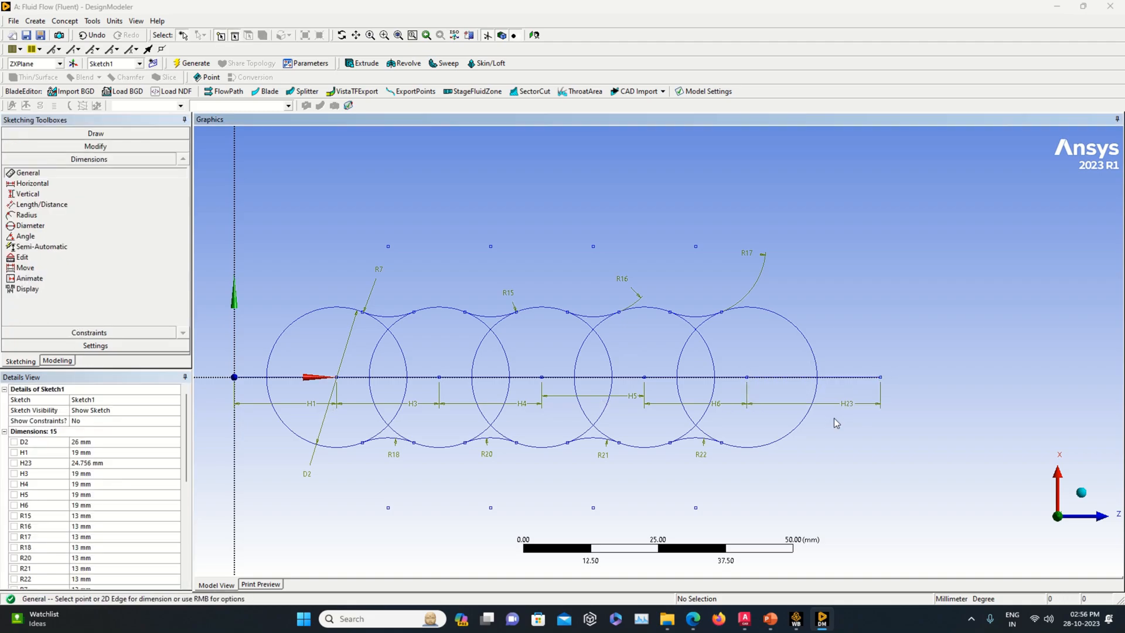
left_click(117, 463)
type("19")
key("Return")
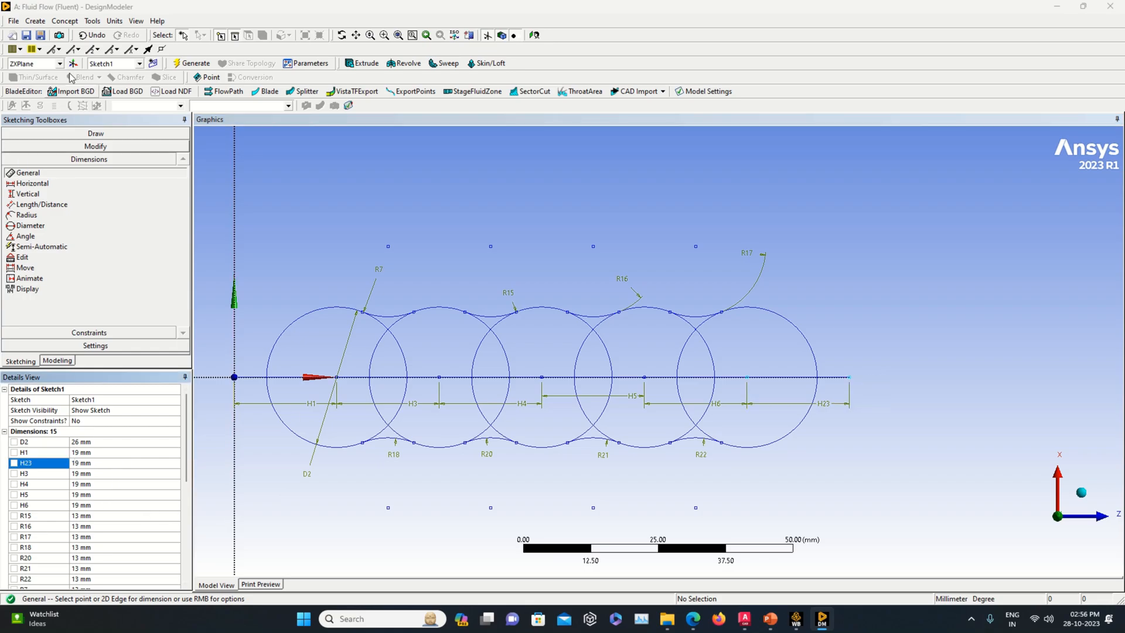
Step: Draw a short vertical line upward from the outer end of the 19 mm line beyond the fifth circle
left_click(89, 134)
left_click(24, 147)
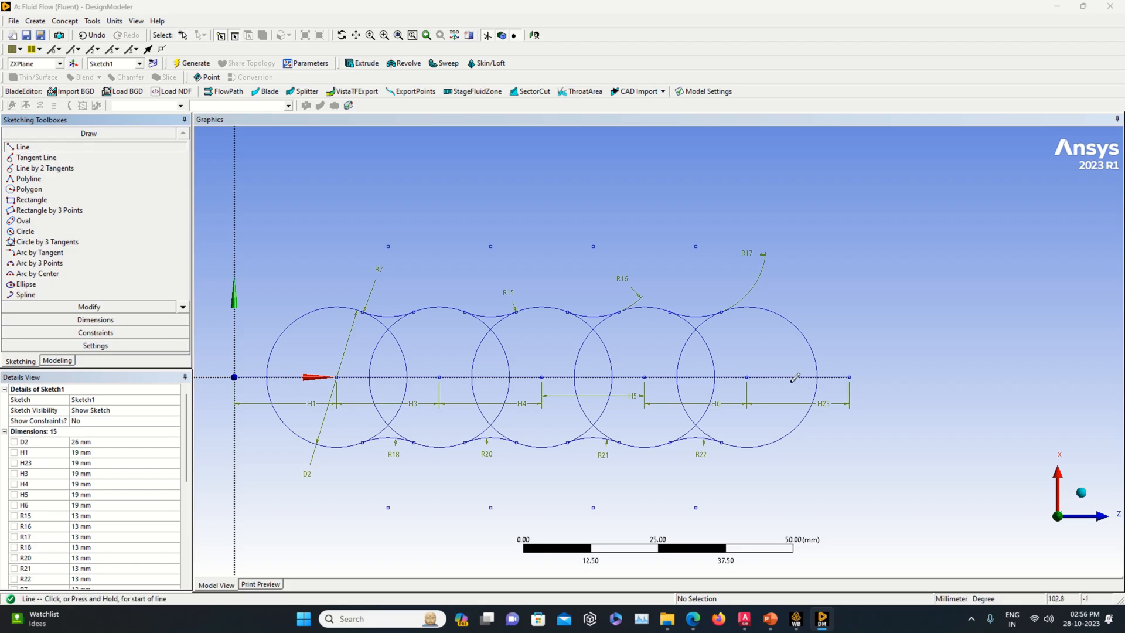
left_click(849, 376)
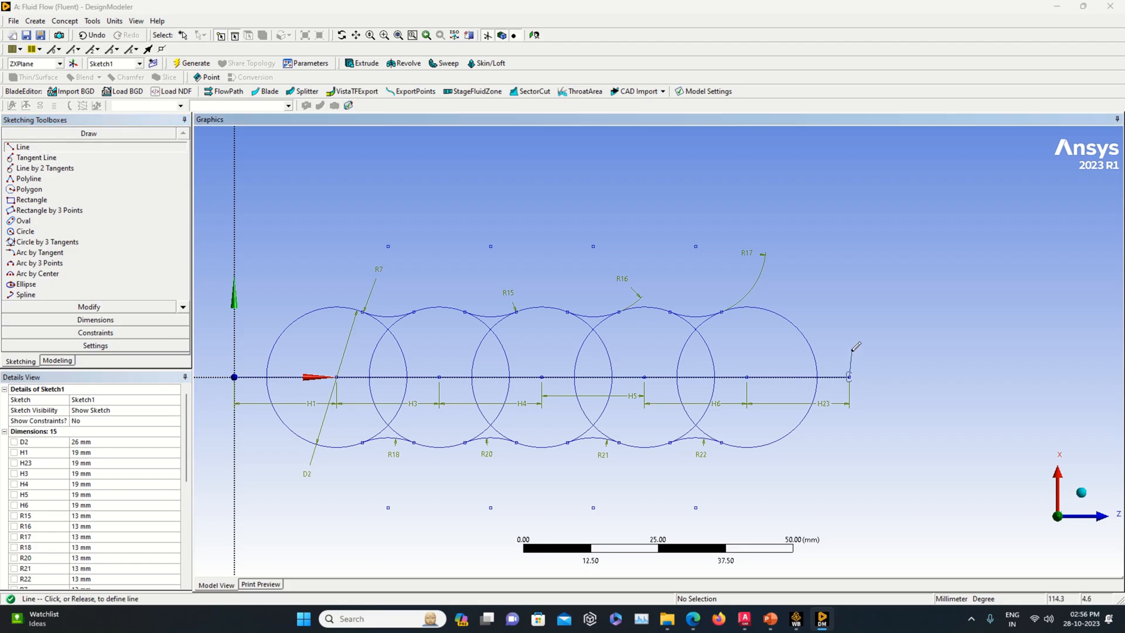
left_click(850, 347)
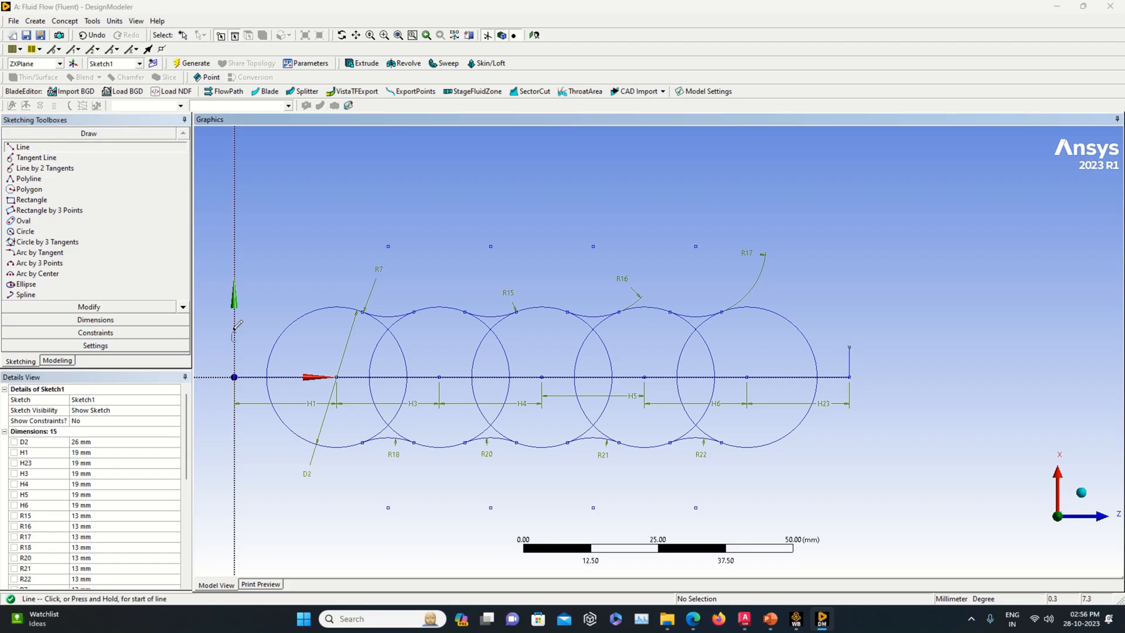
Step: Dimension the upper vertical end line beyond the fifth circle and set its length to 3 mm
left_click(145, 320)
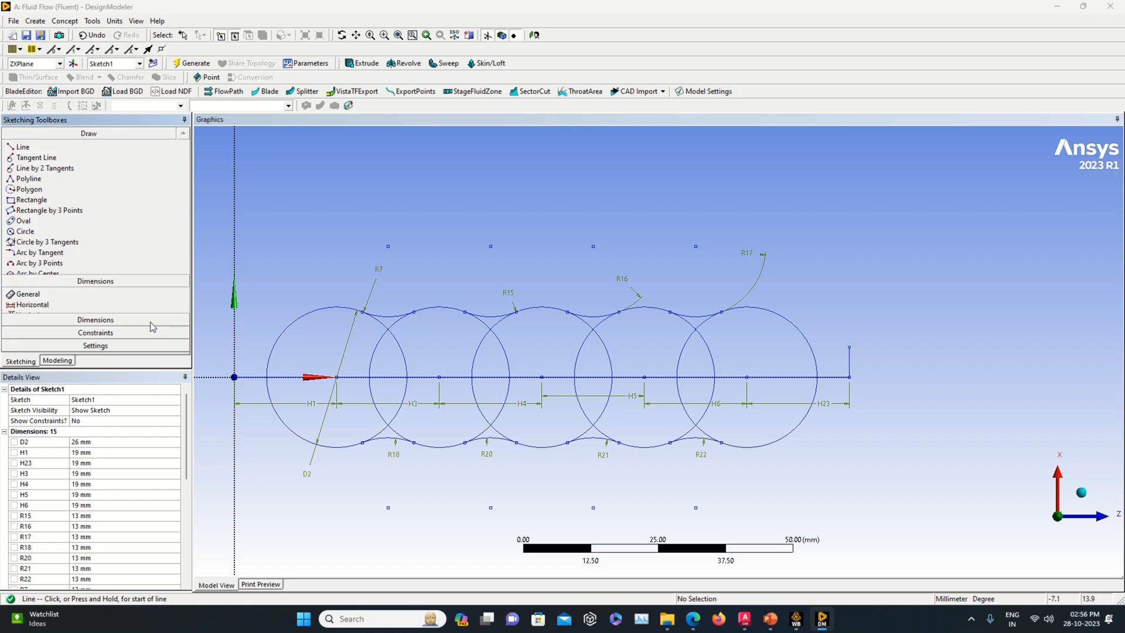
left_click(849, 365)
left_click(859, 362)
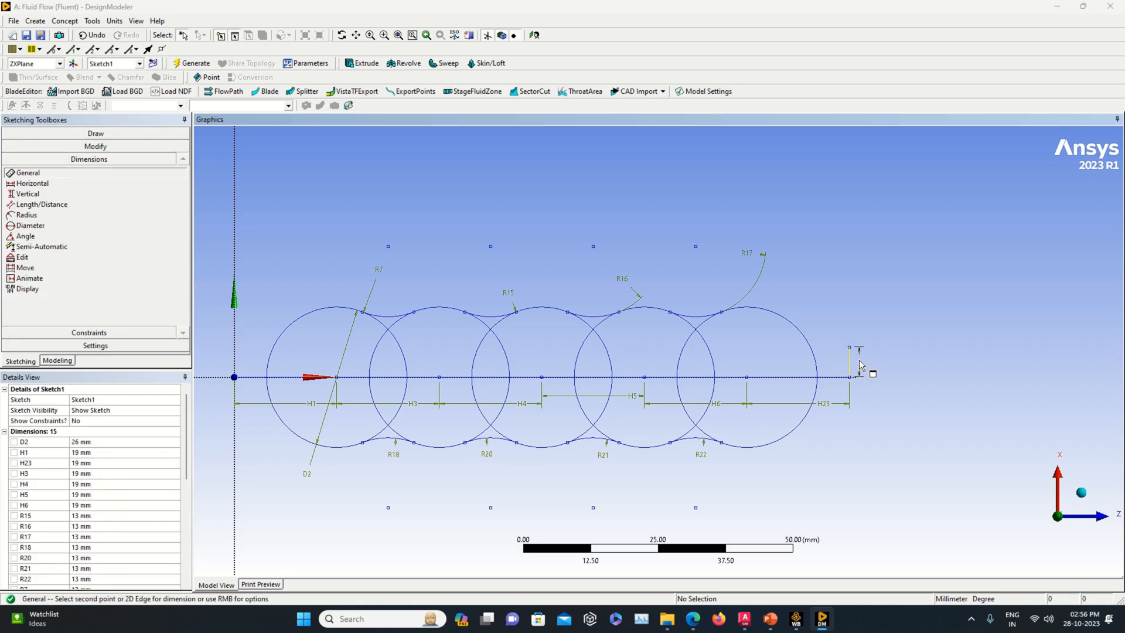
scroll(98, 527, "down", 2)
left_click(103, 535)
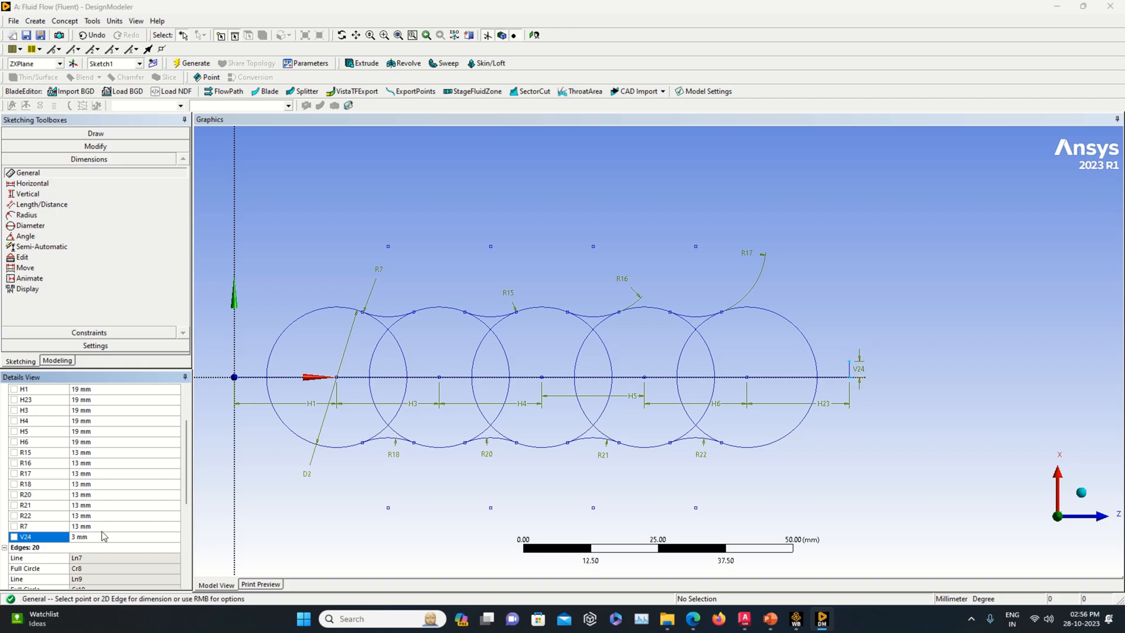
Step: Draw a vertical line about 9 mm long downward from the outer end of the axis line beyond the fifth circle
left_click(96, 133)
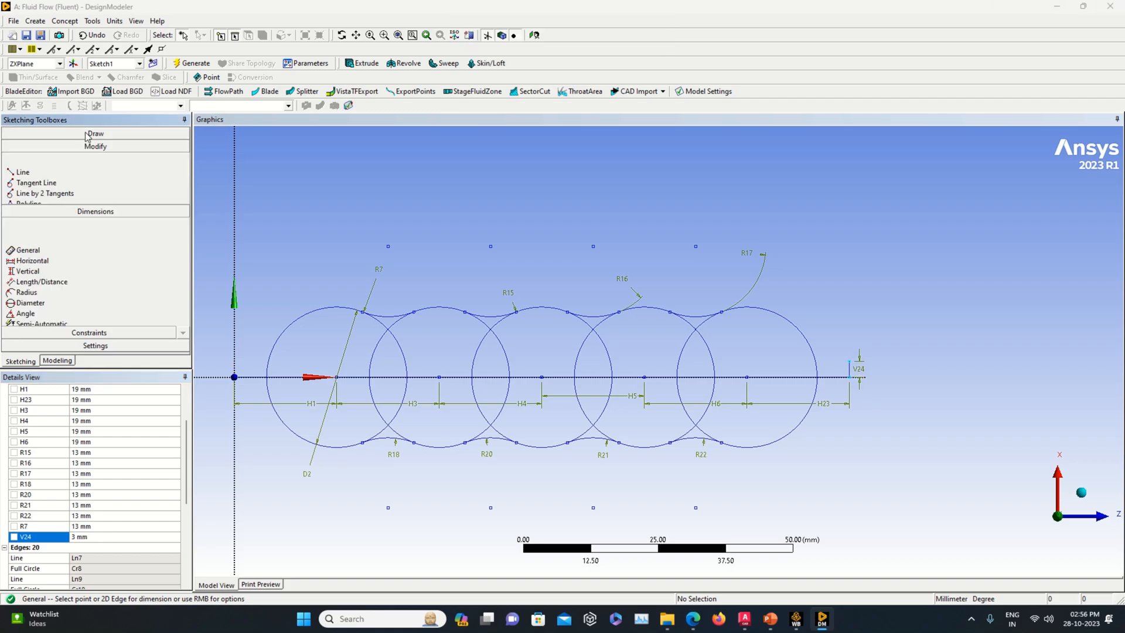
left_click(24, 147)
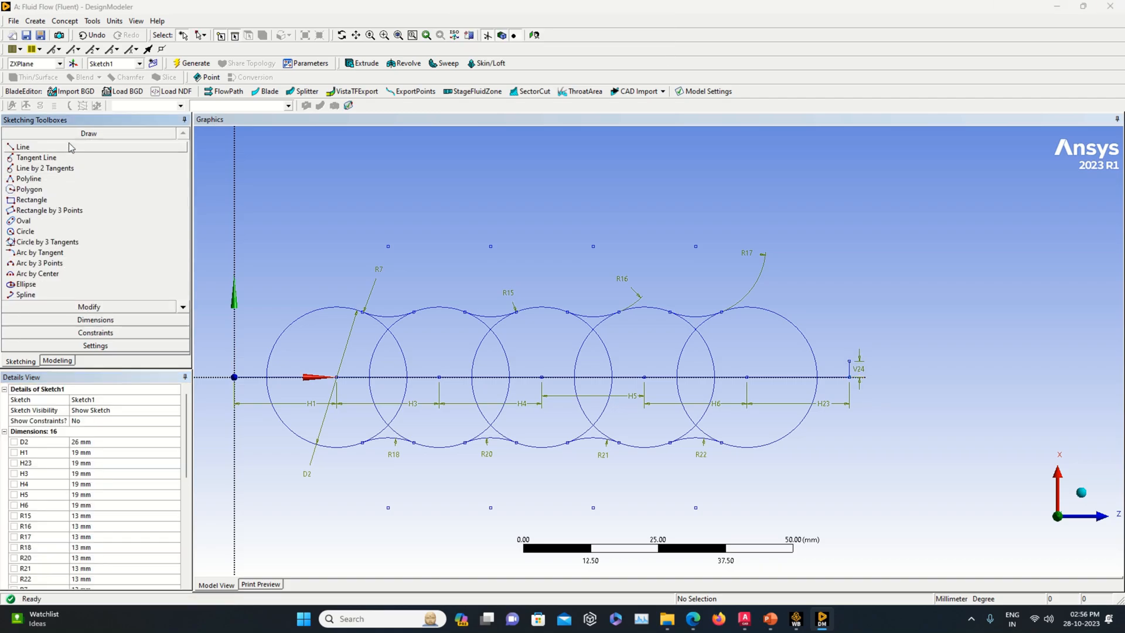
left_click(849, 377)
left_click(849, 424)
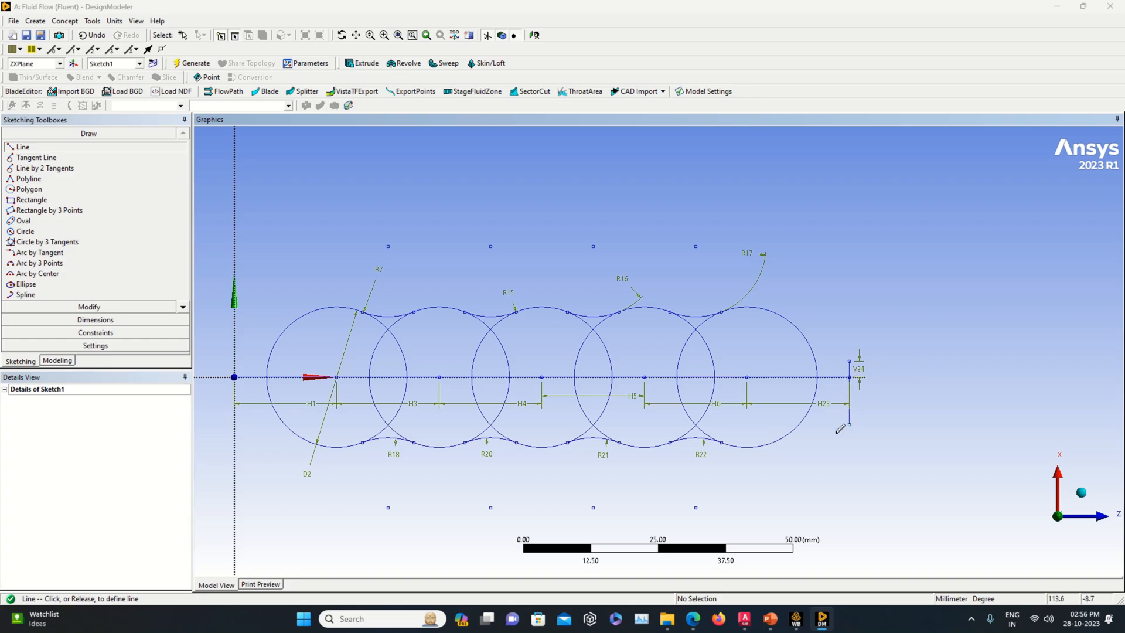
Step: Dimension the lower vertical end line beyond the fifth circle and set its length to 3 mm
left_click(96, 320)
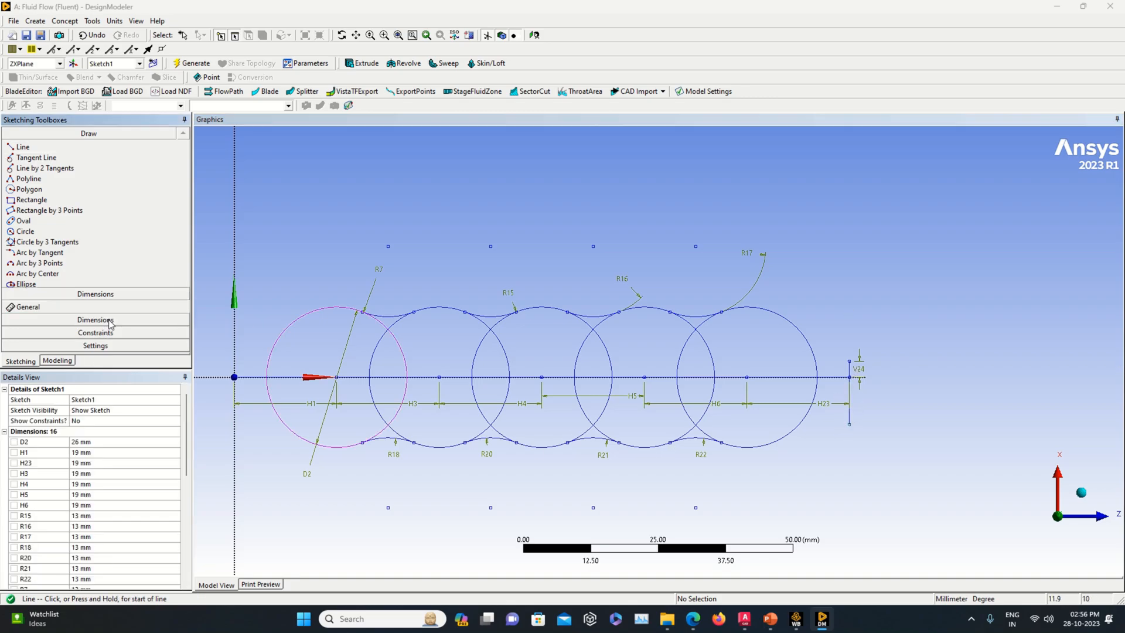
left_click(851, 400)
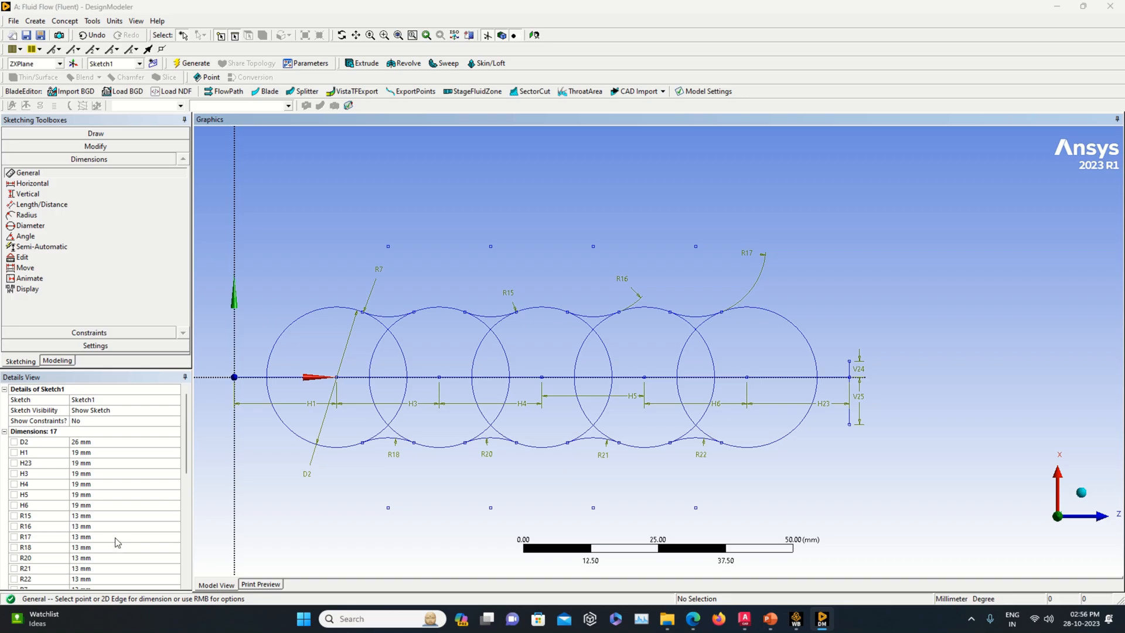
scroll(117, 542, "down", 4)
left_click(92, 482)
type("3")
key("Return")
Step: Draw two horizontal lines from the free ends of the upper and lower vertical end lines inward, ending just inside the fifth circle
left_click(96, 133)
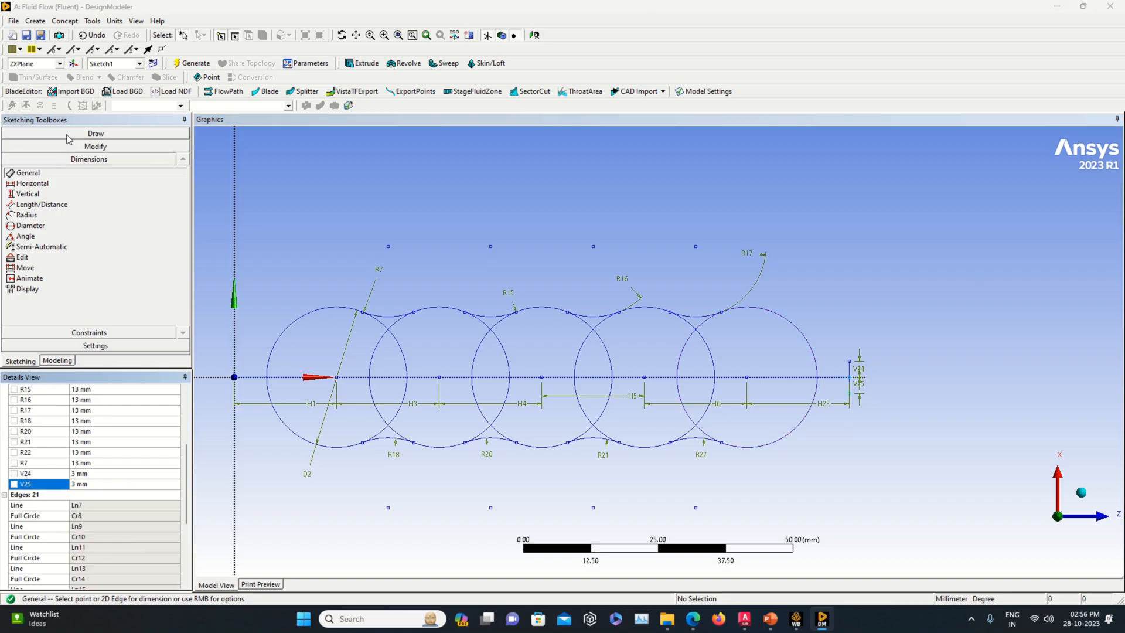
left_click(850, 360)
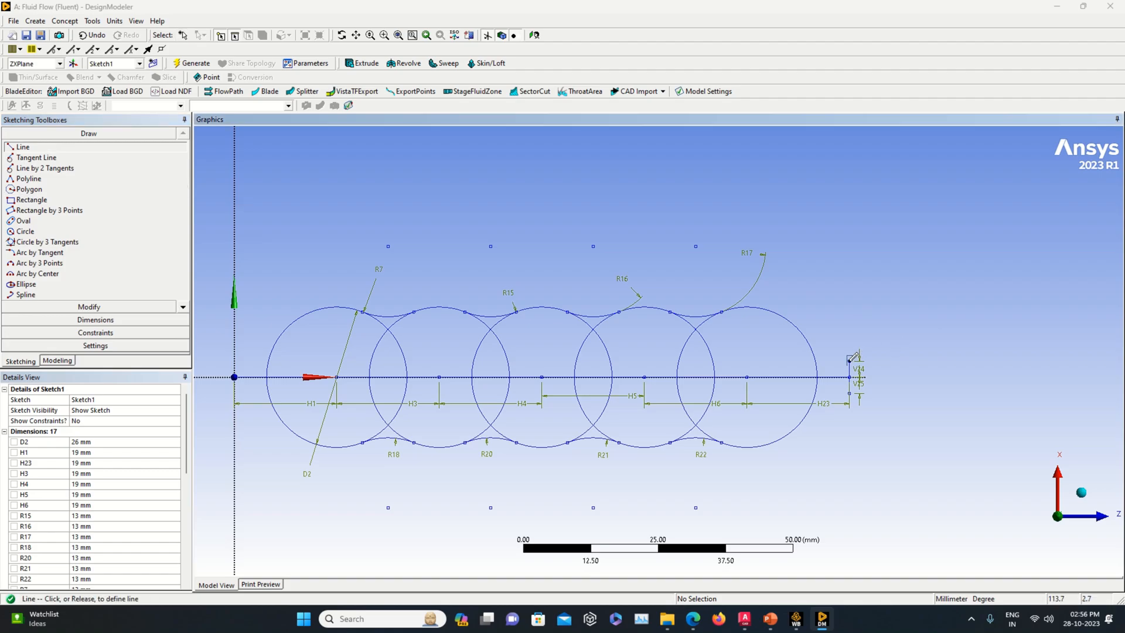
left_click(799, 360)
left_click(849, 393)
left_click(795, 393)
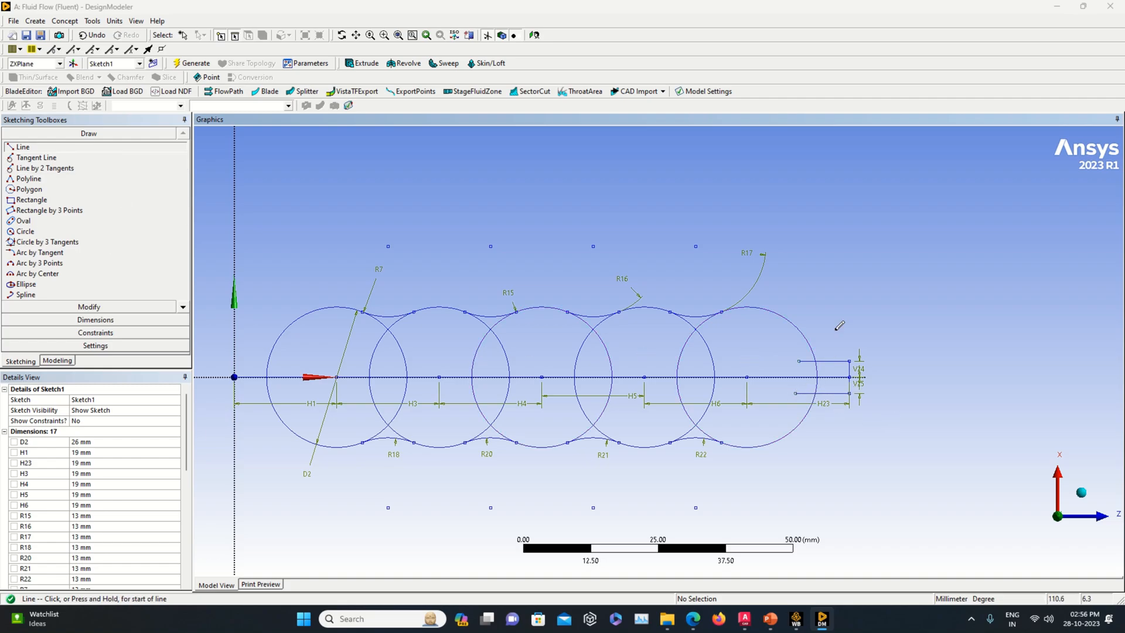
Step: Draw a vertical line about 5 mm long upward from the origin at the start of the axis line
scroll(697, 304, "down", 1)
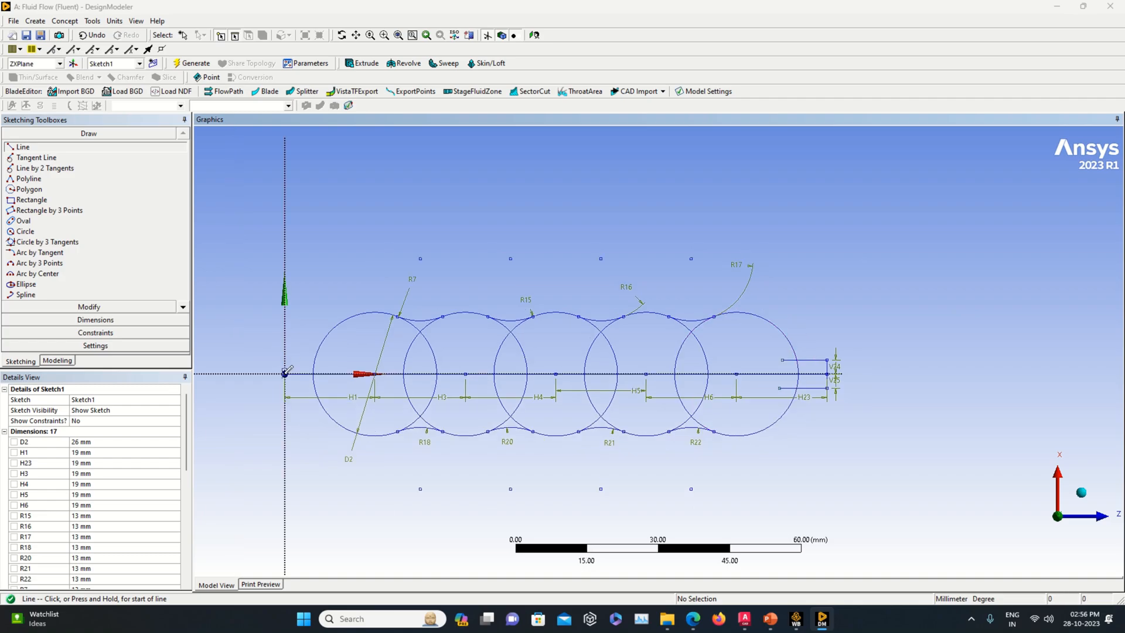
left_click(284, 373)
left_click(284, 350)
Step: Dimension the vertical line above the origin and set its length to 3 mm
left_click(96, 320)
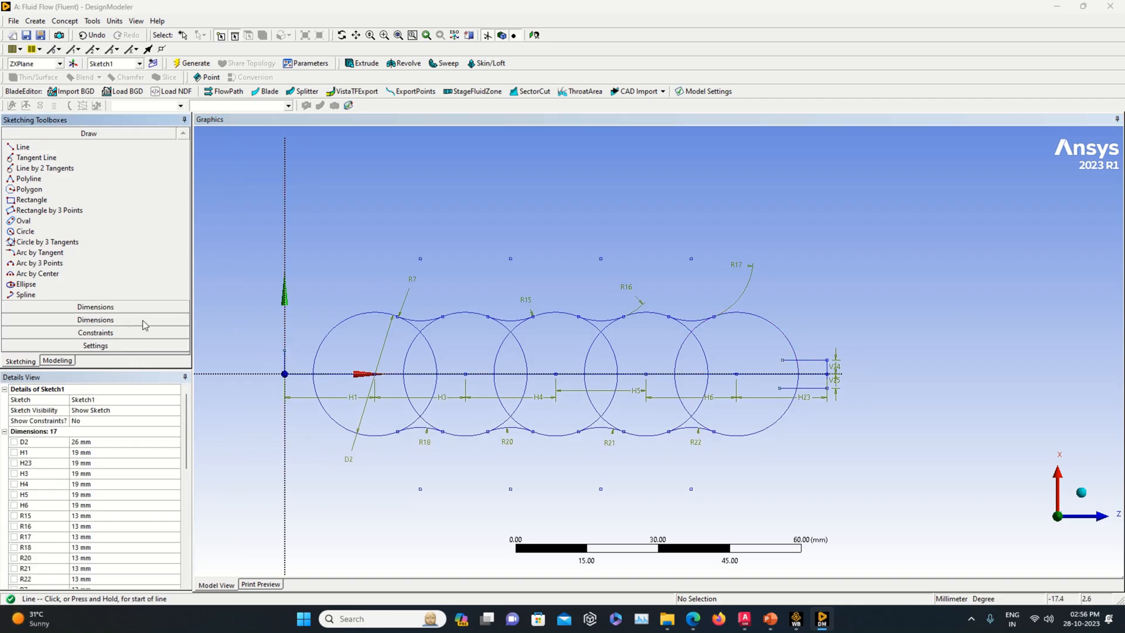
left_click(288, 364)
left_click(279, 369)
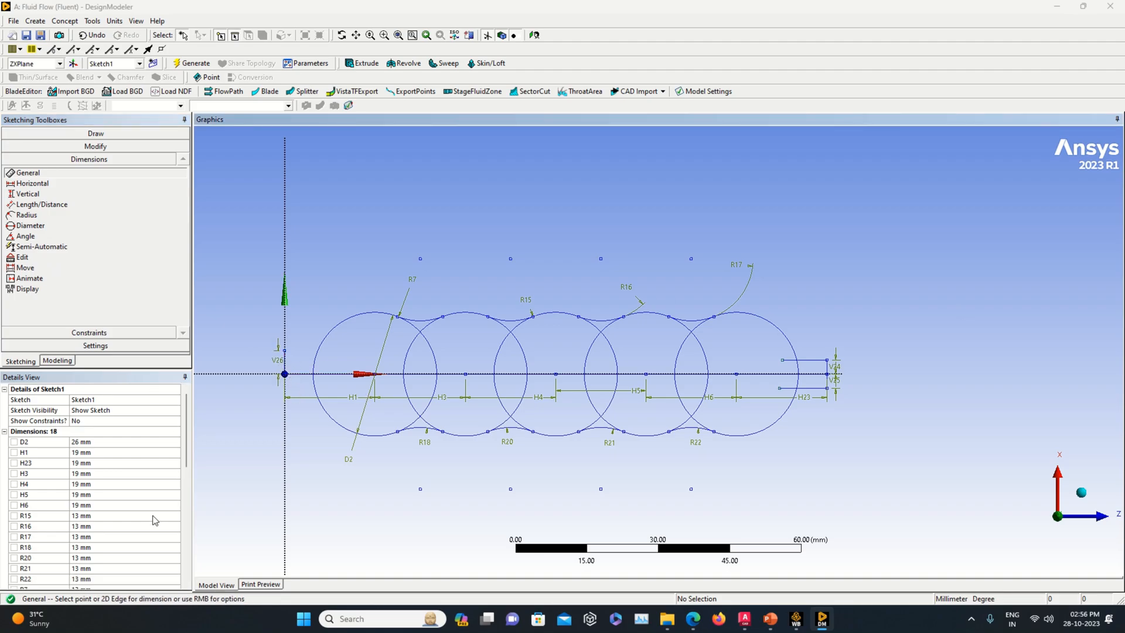
scroll(155, 520, "down", 4)
left_click(113, 494)
type("3")
key("Return")
Step: Draw a vertical line about 7 mm long downward from the origin
scroll(281, 399, "down", 2)
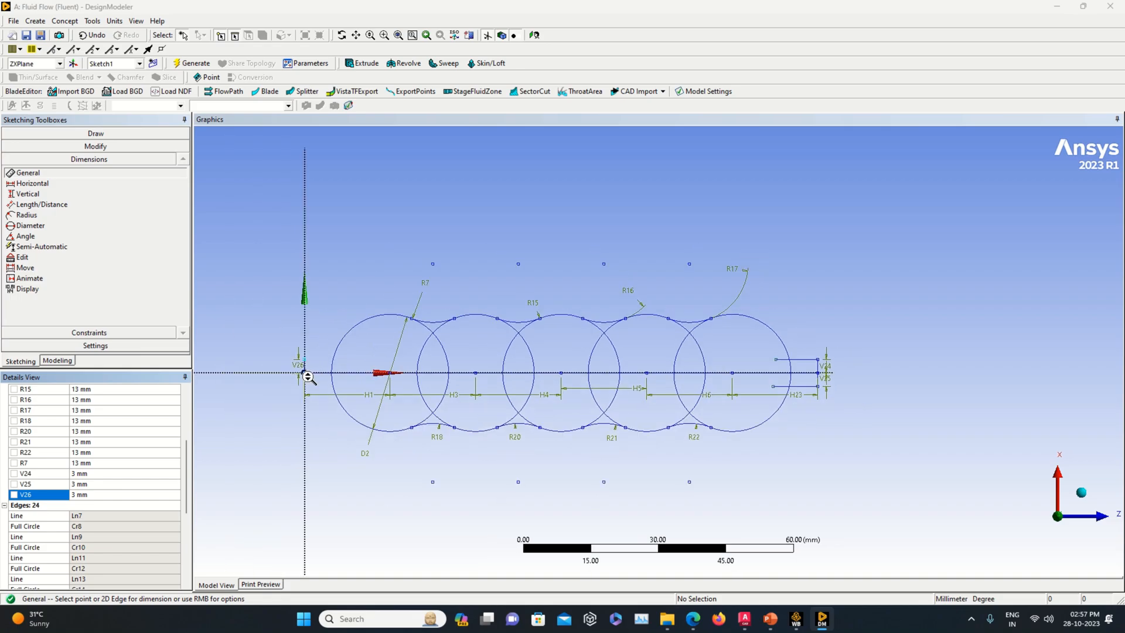
left_click(120, 134)
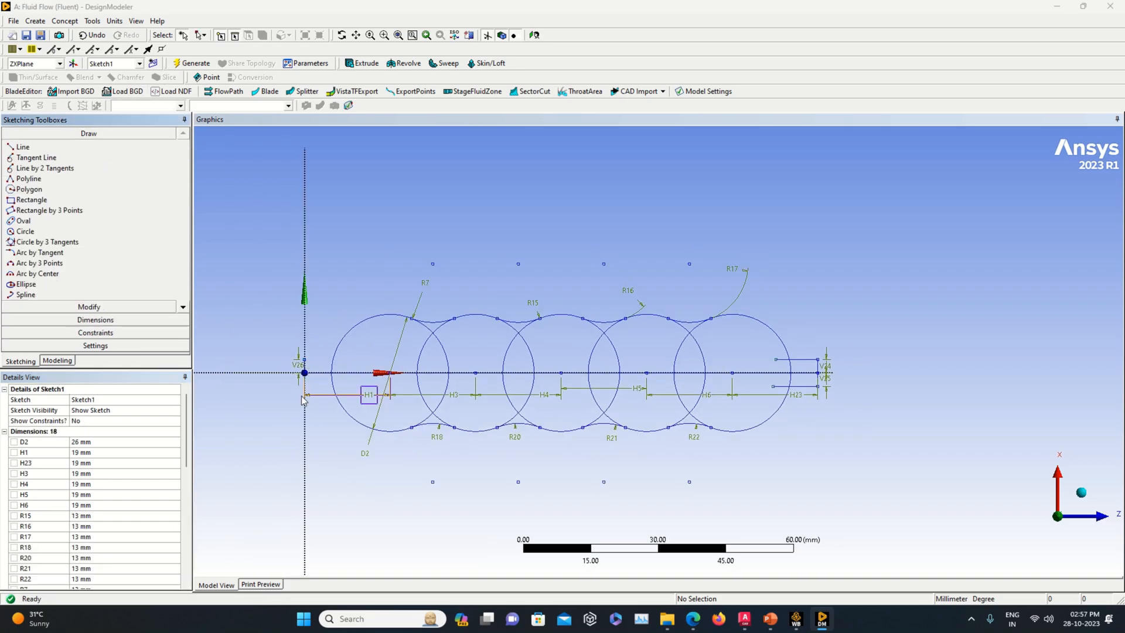
left_click(59, 147)
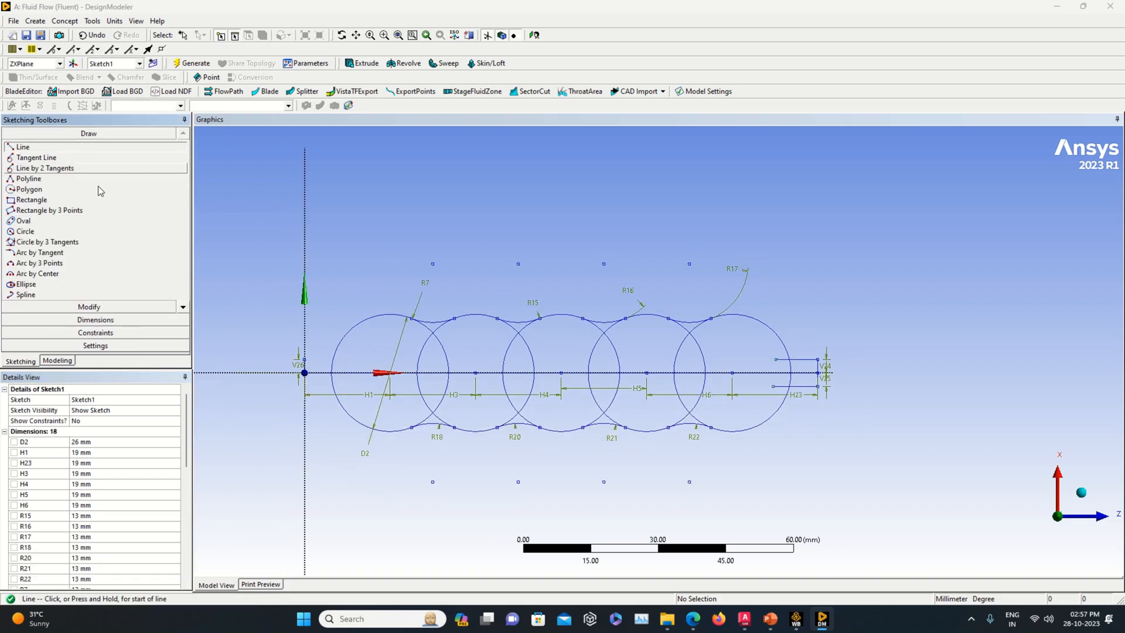
left_click(304, 372)
left_click(305, 405)
Step: Dimension the vertical line below the origin and set its length to 3 mm
left_click(95, 320)
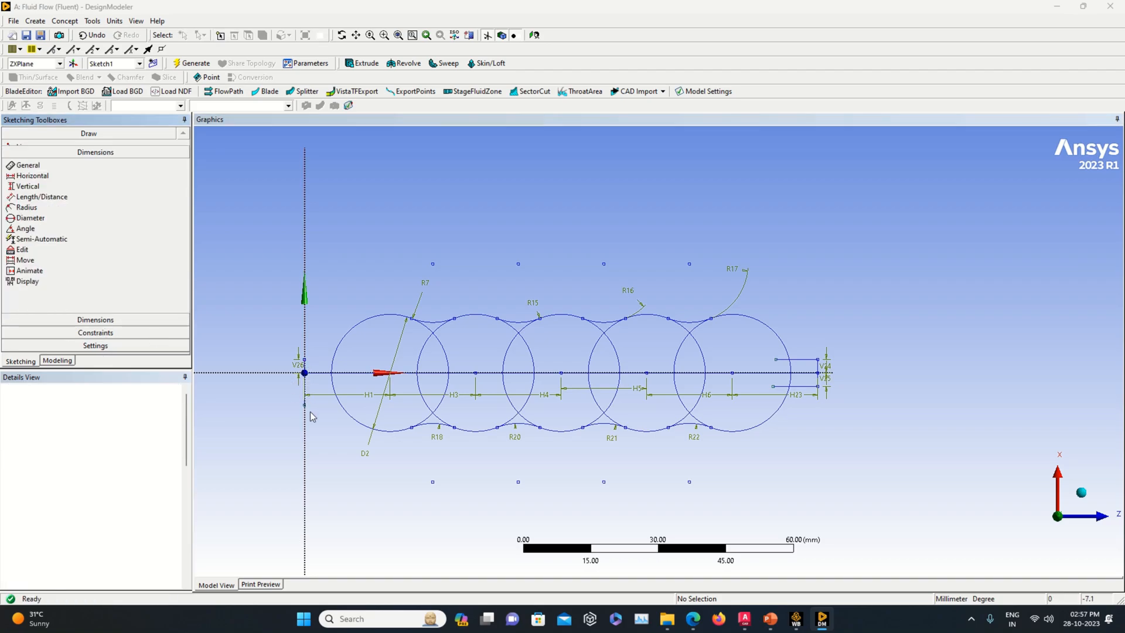
left_click(300, 397)
left_click(305, 373)
left_click(297, 388)
scroll(143, 512, "down", 3)
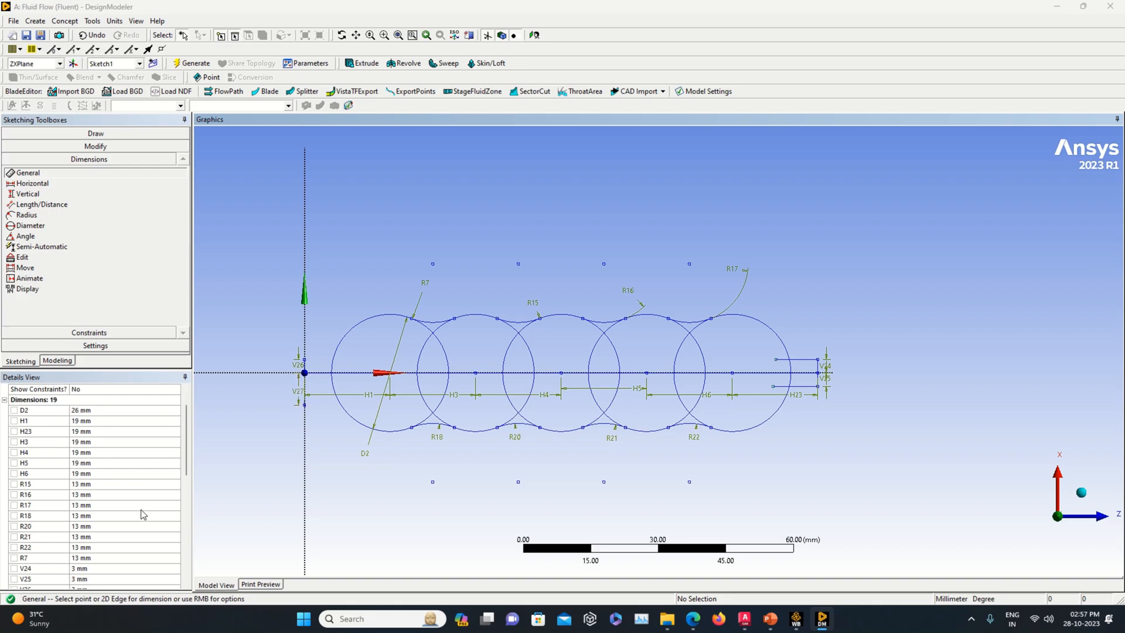
left_click(133, 537)
type("3")
key("Return")
Step: Draw two horizontal lines from the free ends of the vertical lines at the origin inward, ending just inside the first circle
left_click(95, 133)
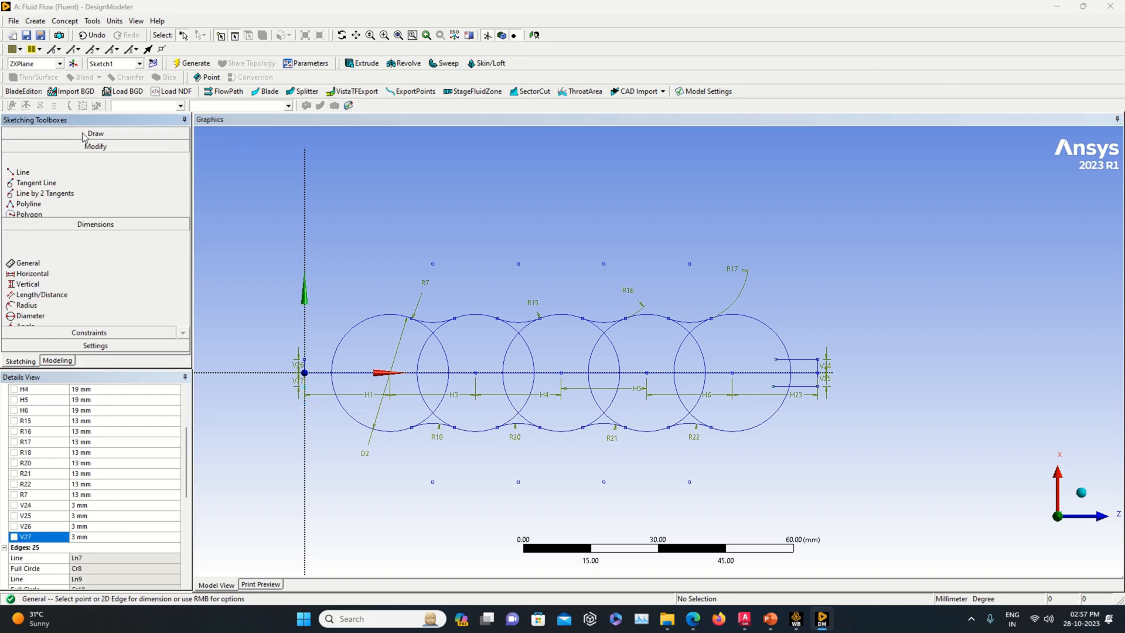
left_click(23, 147)
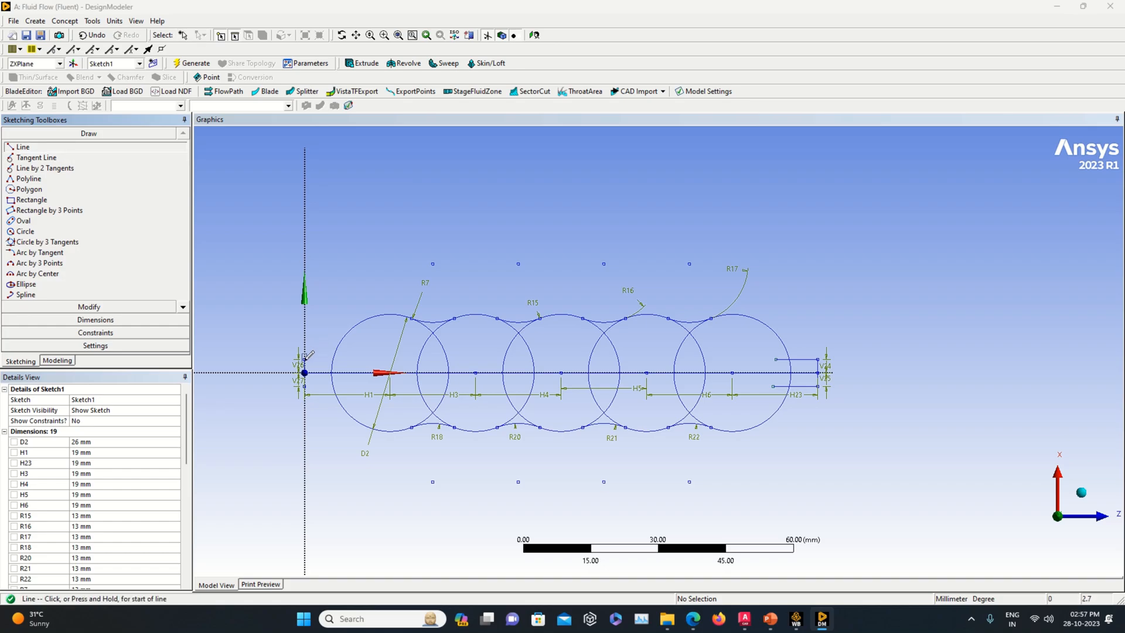
left_click(304, 358)
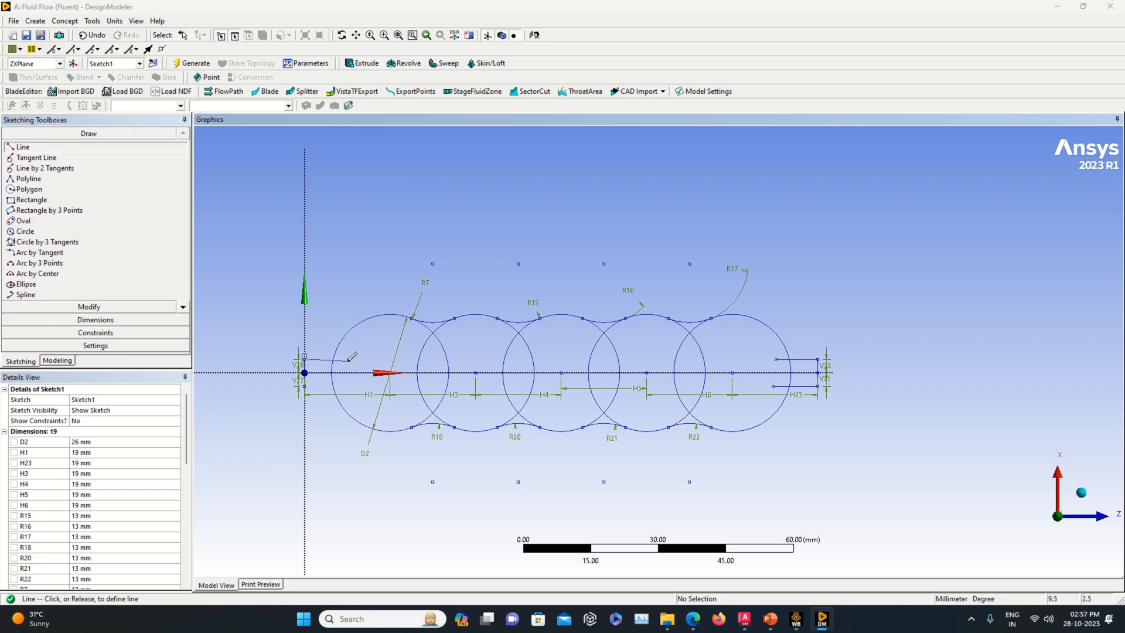
left_click(348, 358)
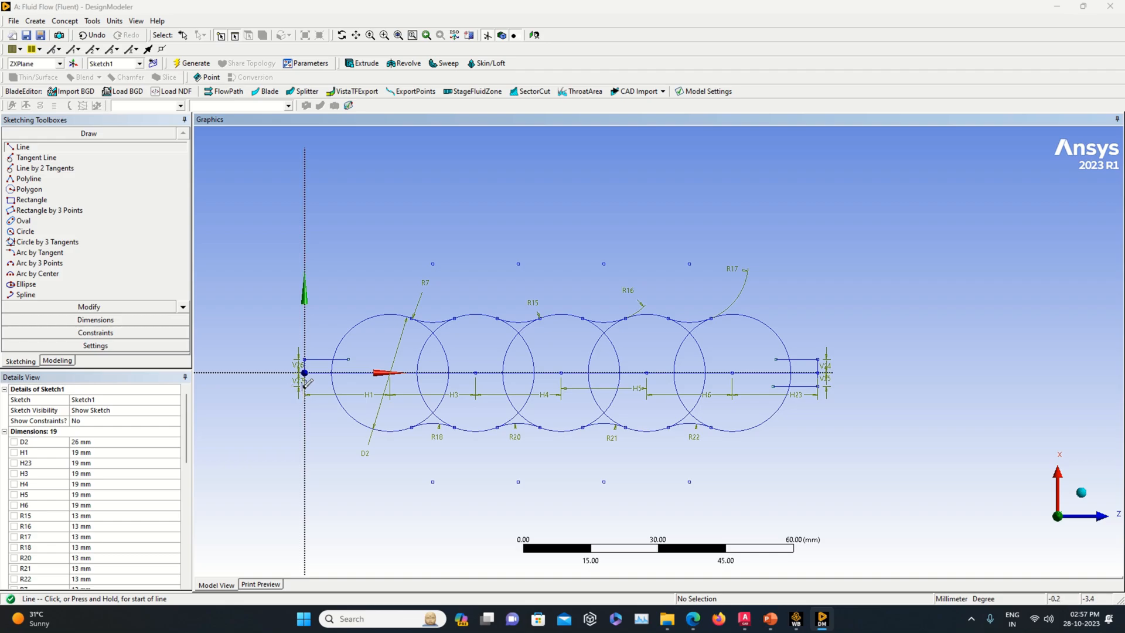
left_click(305, 386)
left_click(344, 386)
Step: Draw a three-point arc from the upper horizontal line near the origin to the first circle, curving into the corner between them
scroll(355, 273, "up", 1)
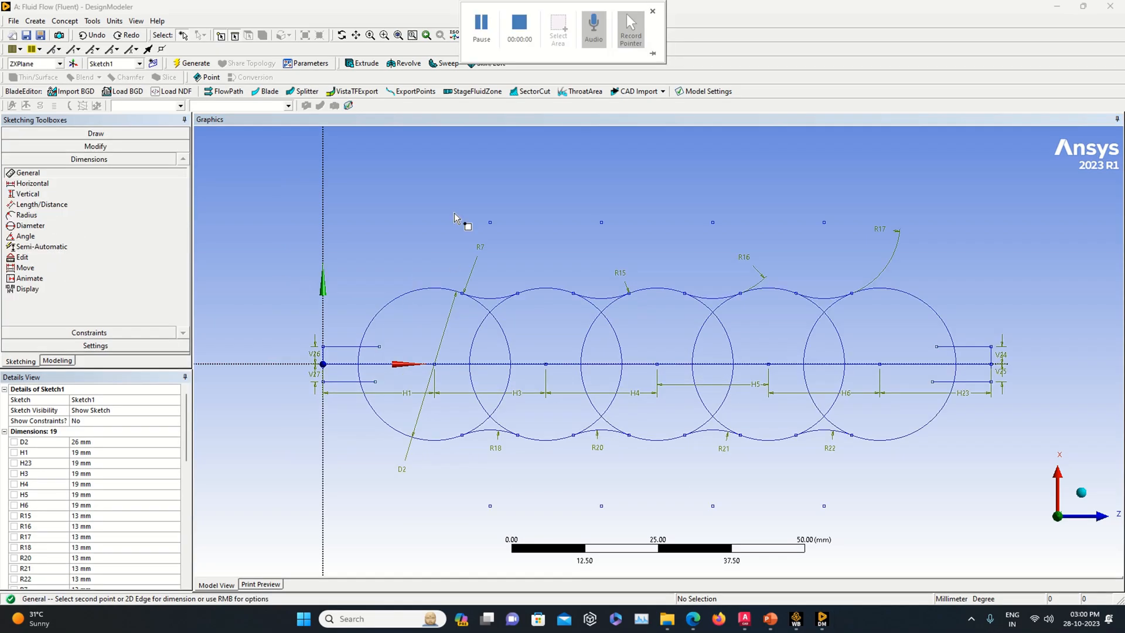
left_click(76, 133)
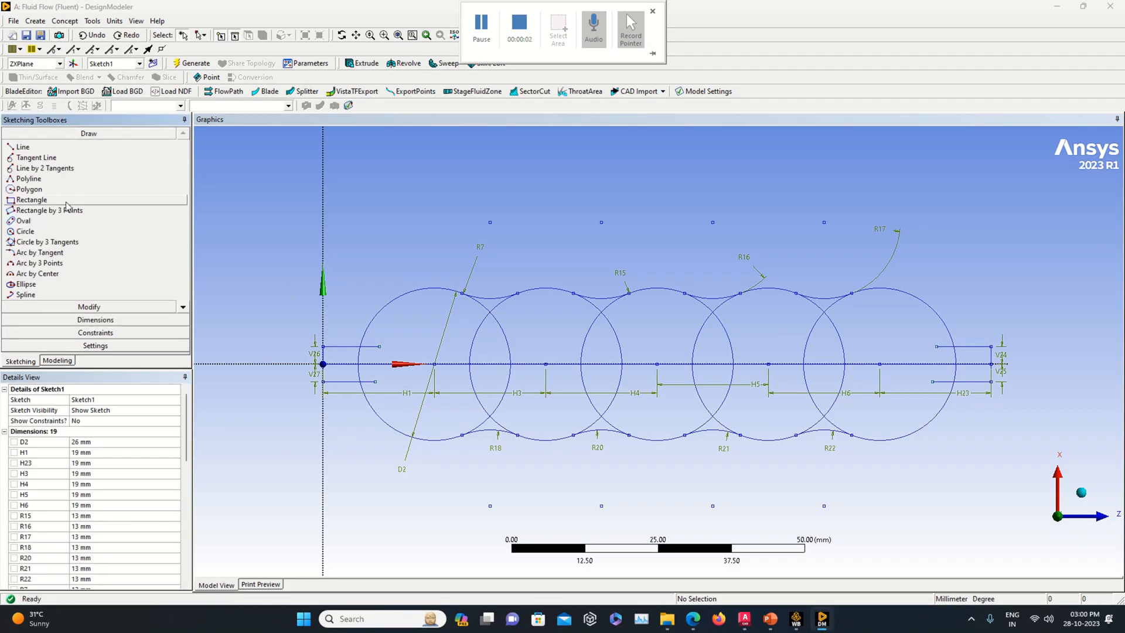
left_click(53, 264)
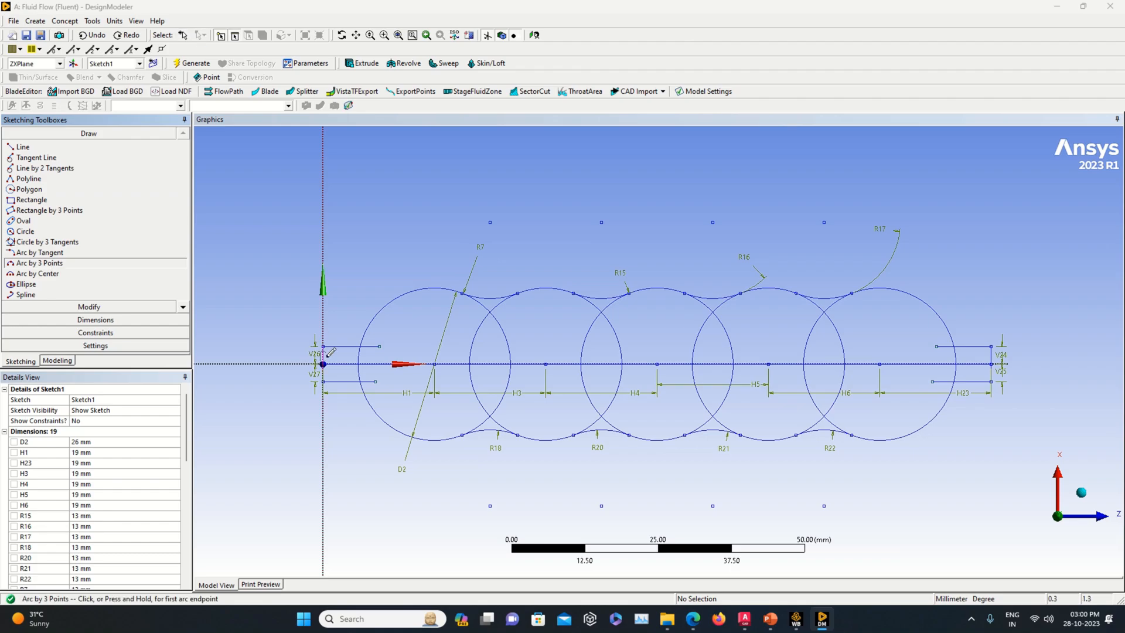
left_click(344, 346)
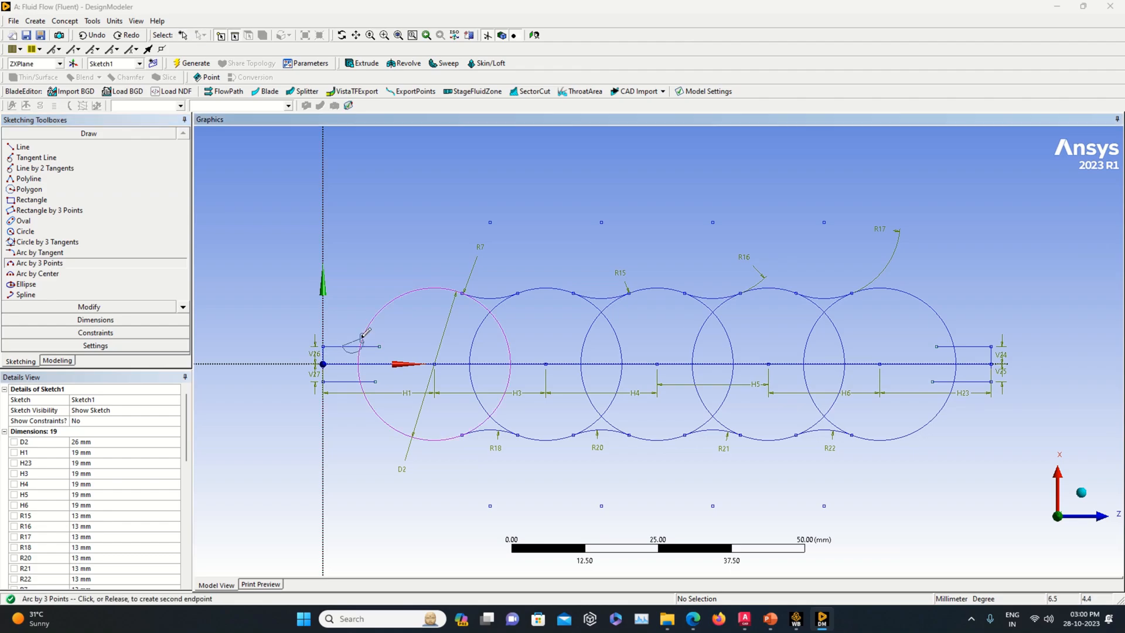
left_click(365, 331)
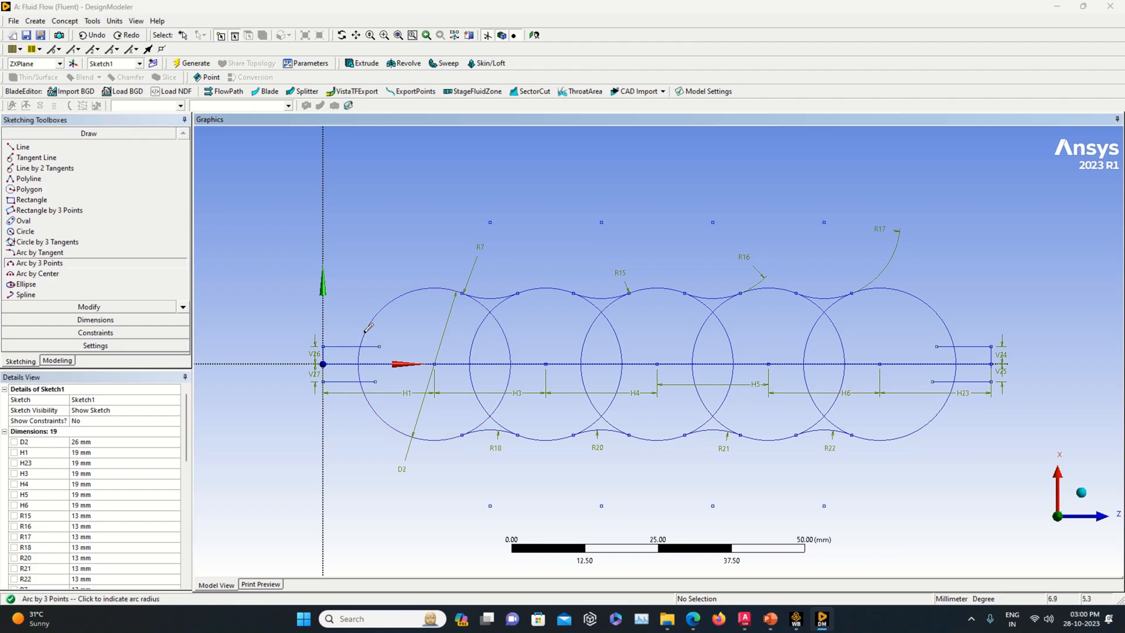
left_click(366, 330)
Step: Dimension the radius of the arc joining the upper horizontal line to the first circle and set it to 5 mm
left_click(96, 320)
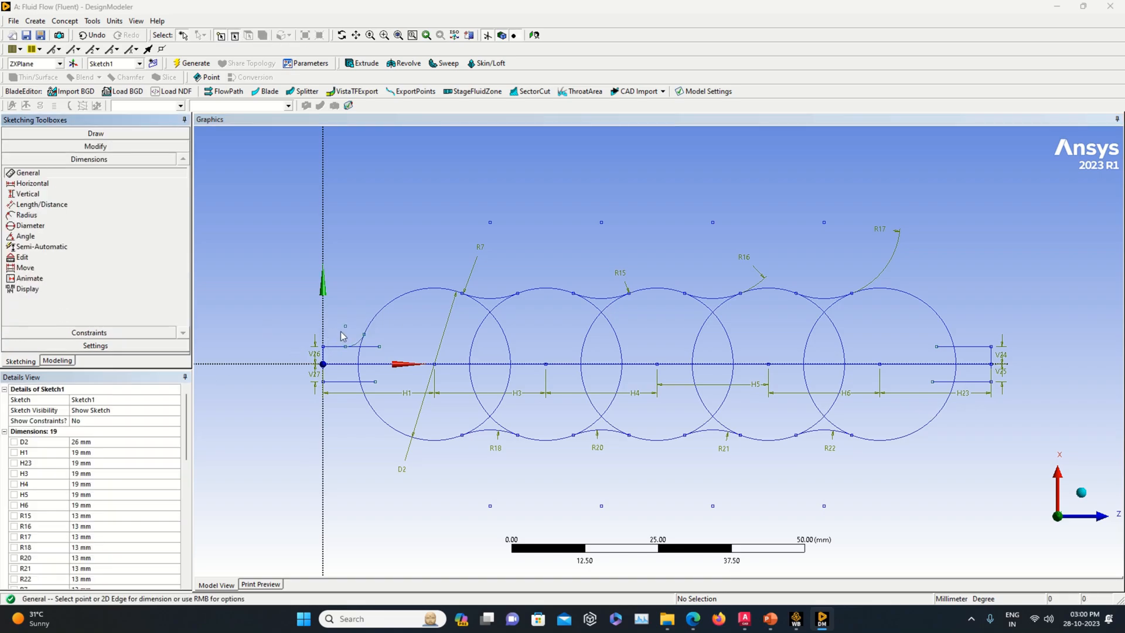
scroll(355, 344, "up", 1)
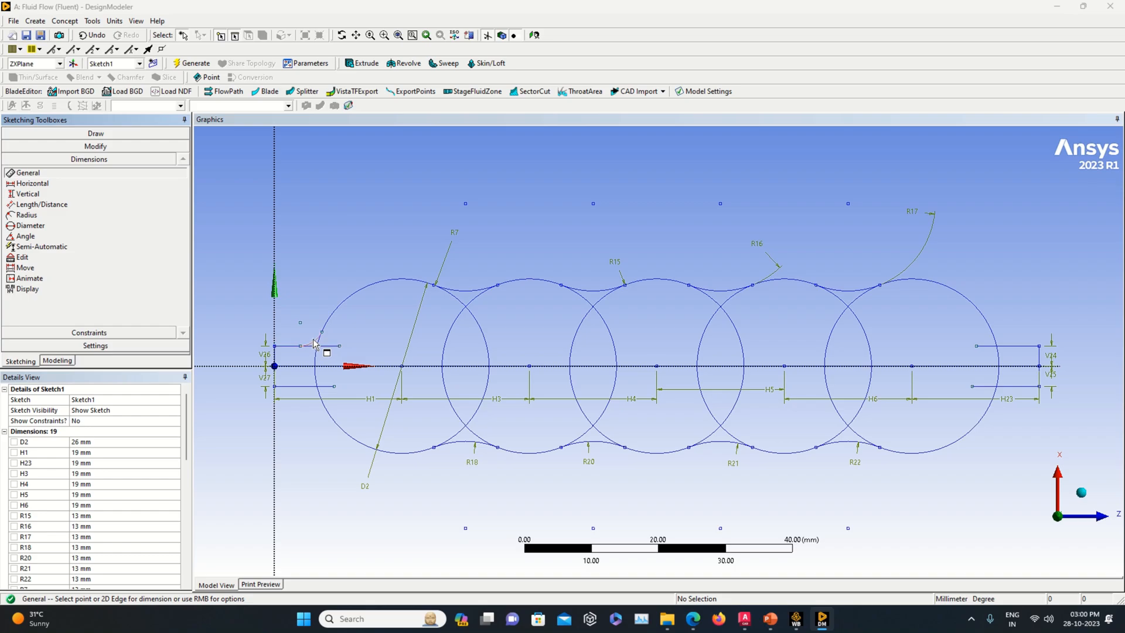
left_click(309, 310)
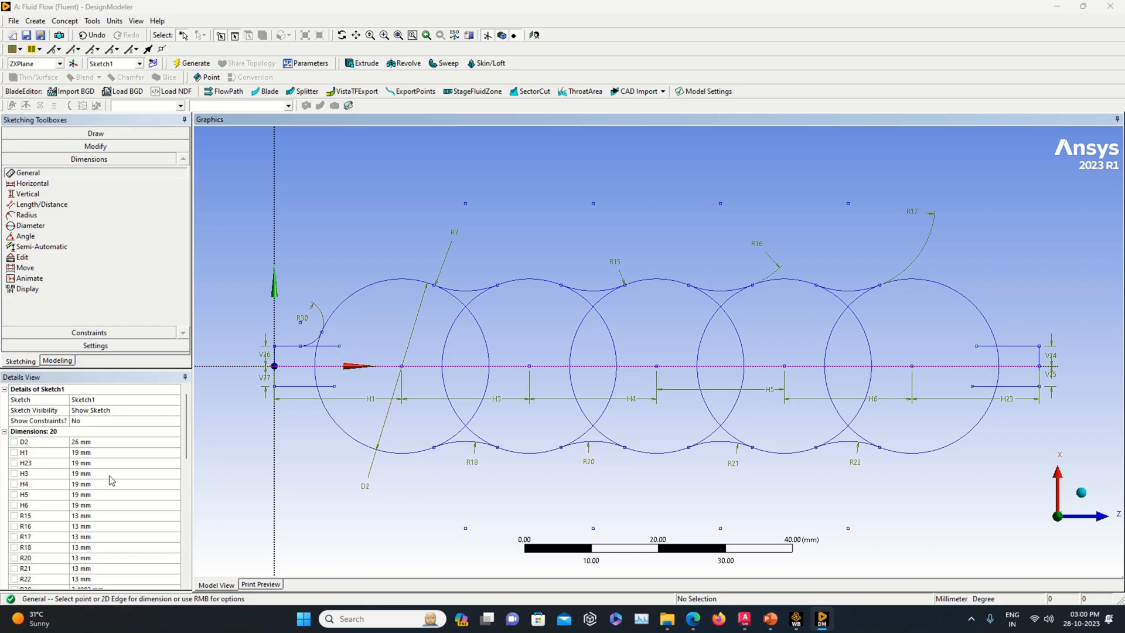
scroll(111, 480, "down", 3)
left_click(111, 494)
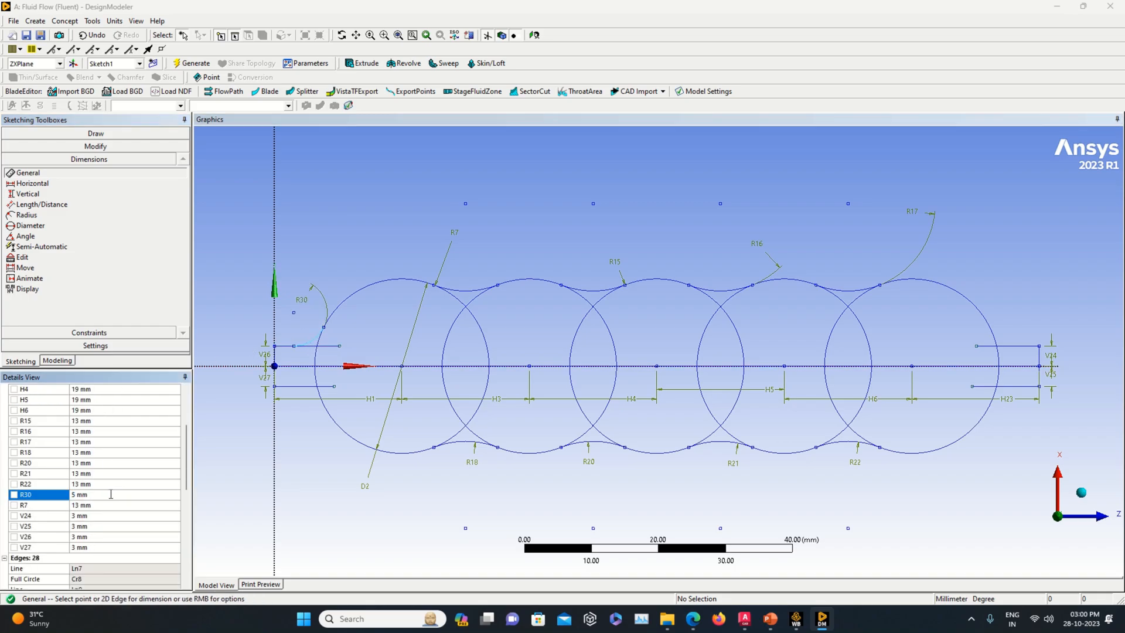
left_click(94, 134)
left_click(39, 263)
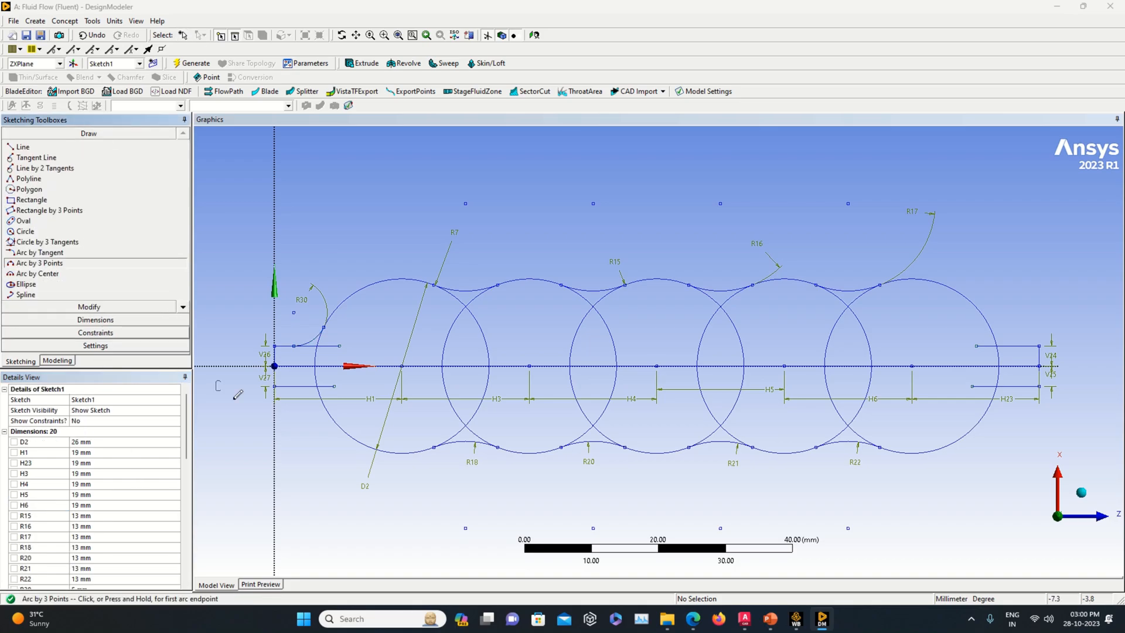
left_click_drag(295, 386, 300, 387)
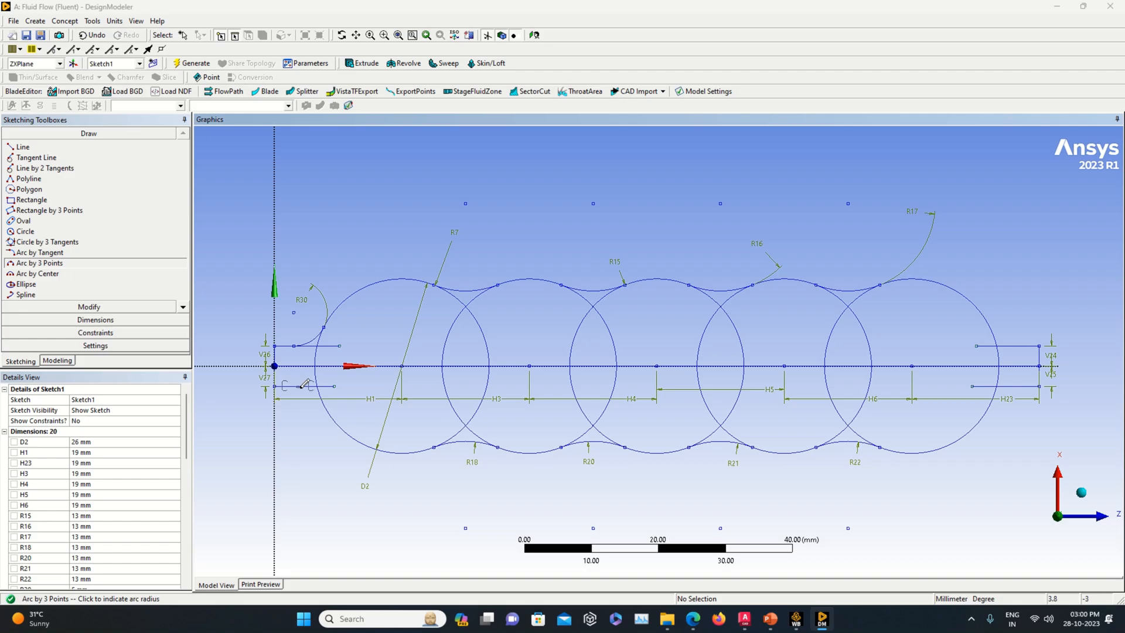
left_click(326, 403)
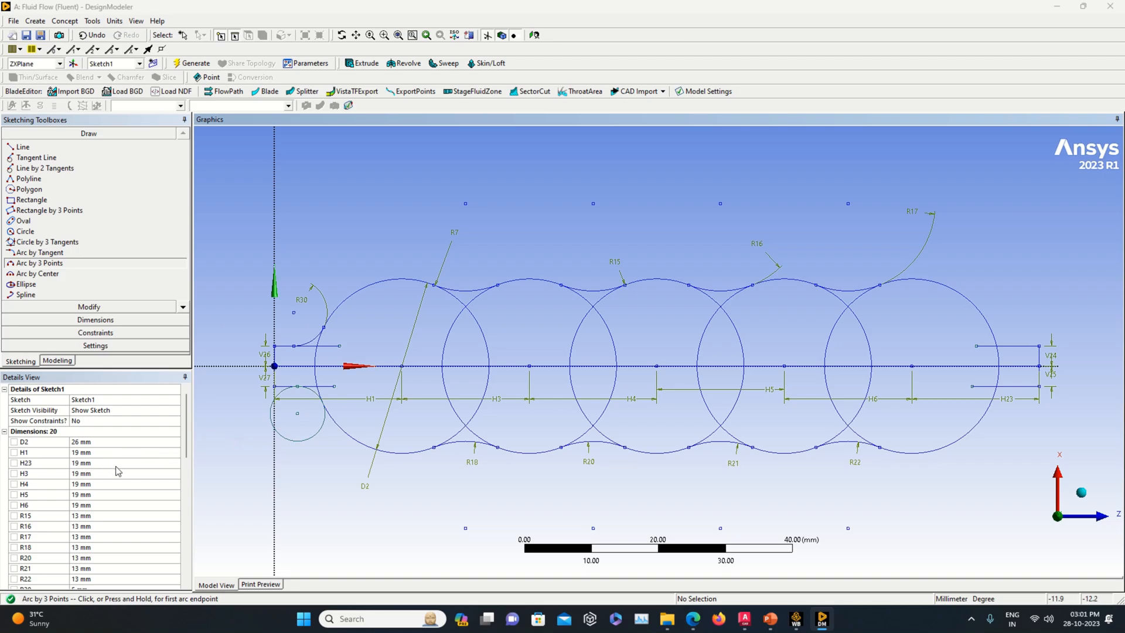
left_click(92, 35)
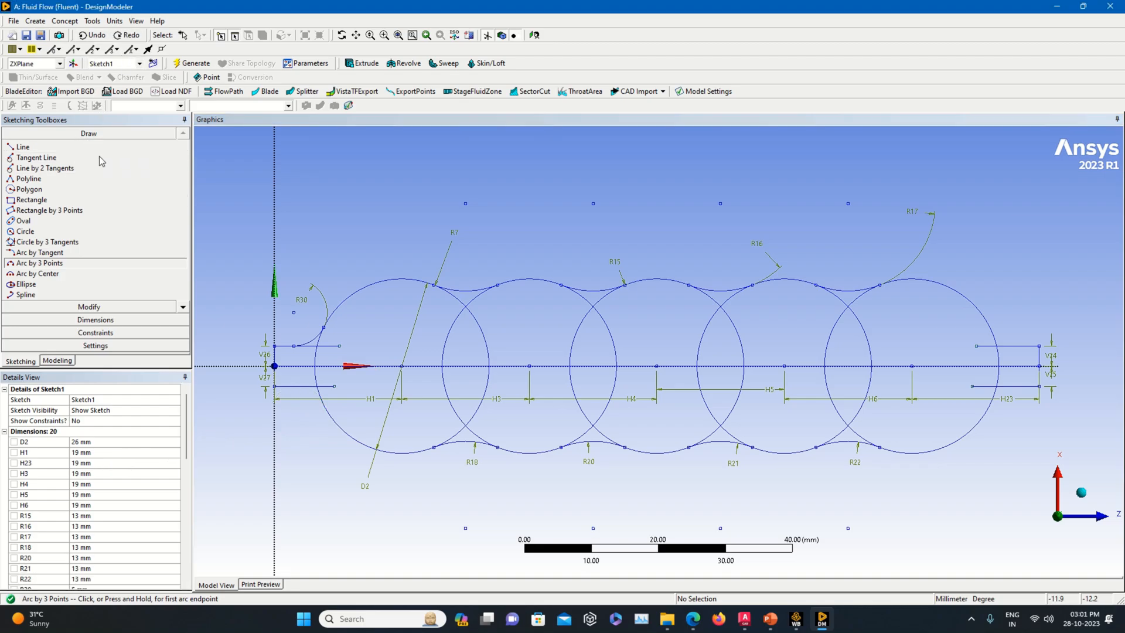
Step: Draw a three-point arc from the lower horizontal line near the origin to the first circle, mirroring the upper corner arc
left_click(301, 386)
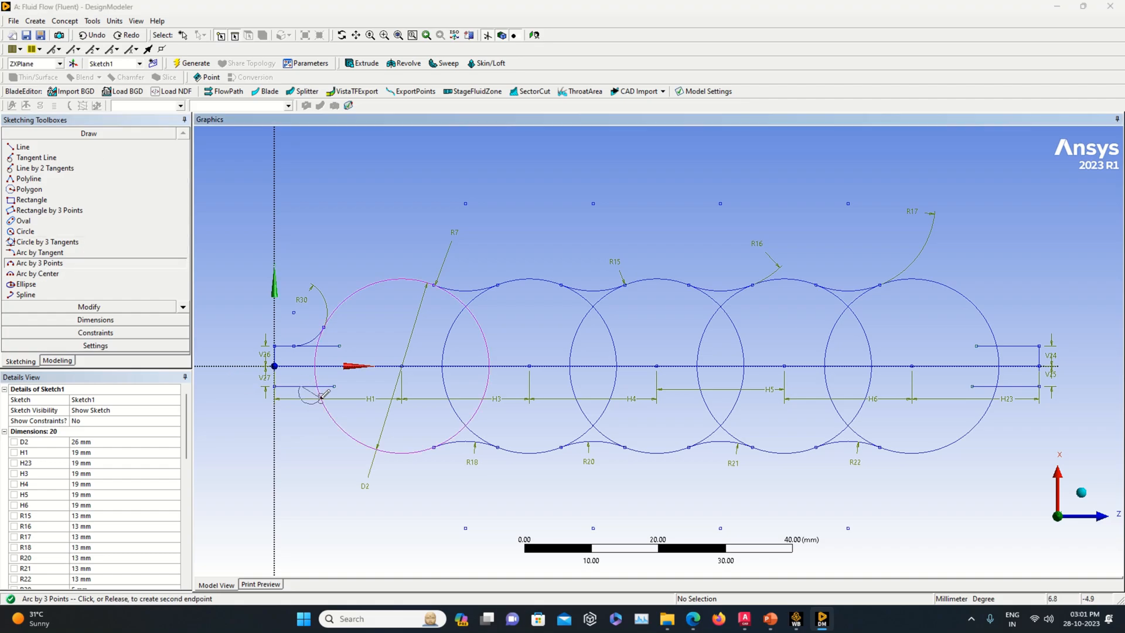
left_click(321, 399)
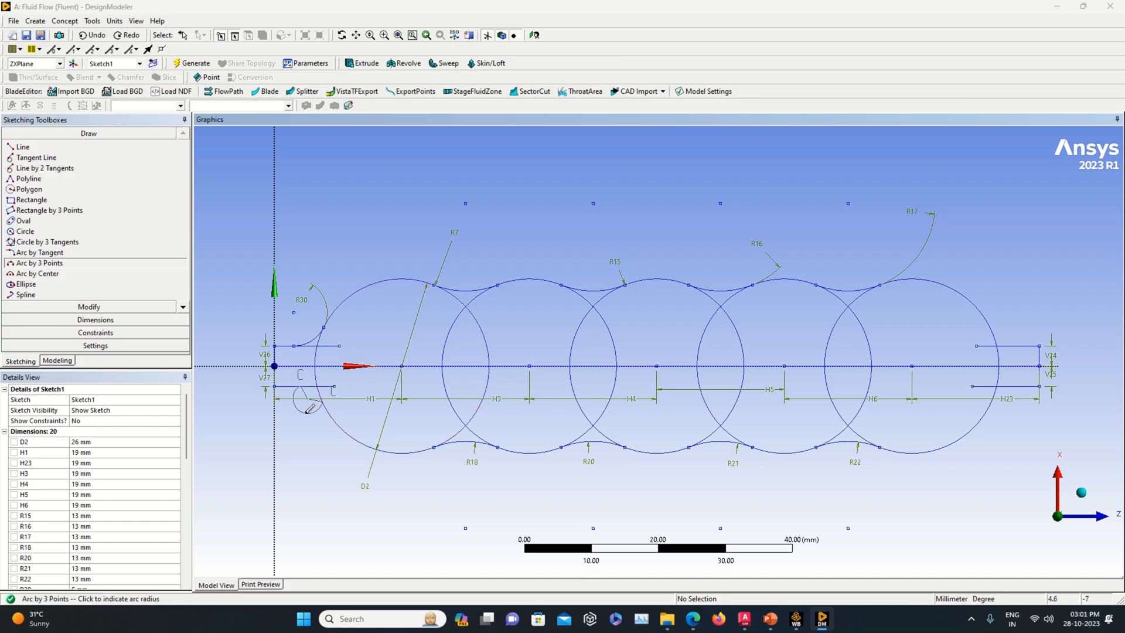
left_click(321, 399)
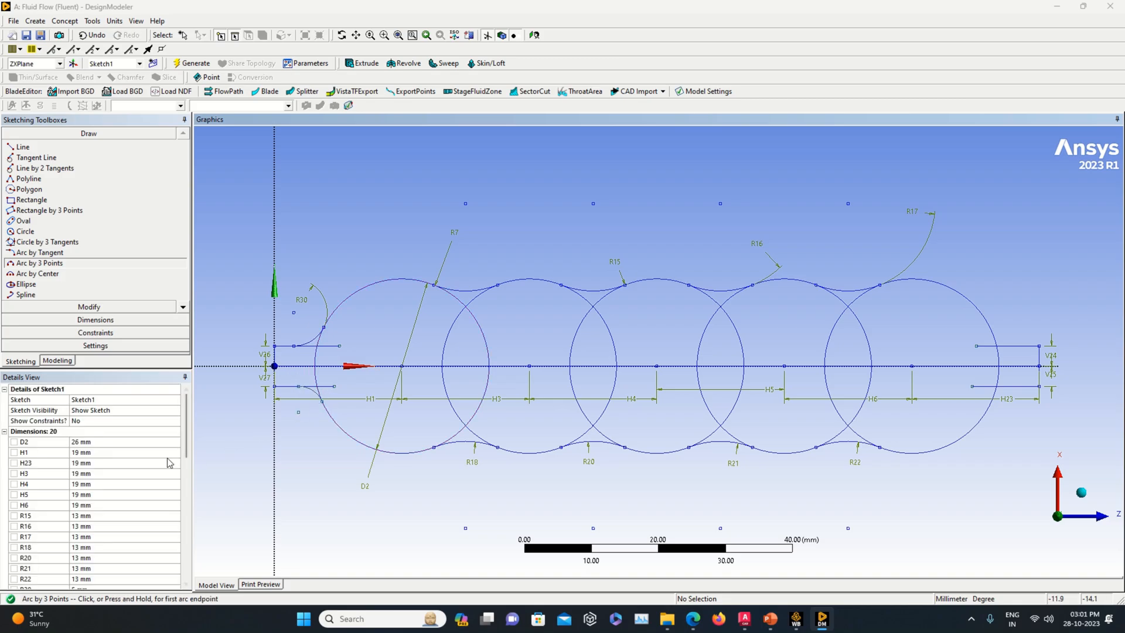
Step: Dimension the radius of the arc joining the lower horizontal line to the first circle and set it to 5 mm
left_click(96, 320)
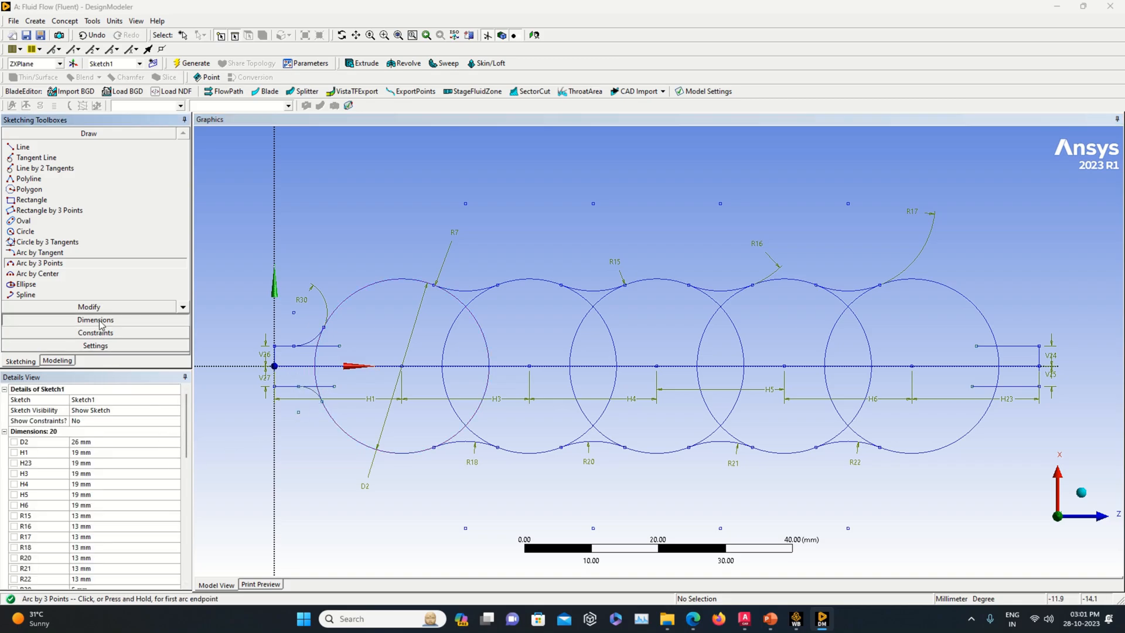
left_click(313, 397)
left_click(309, 418)
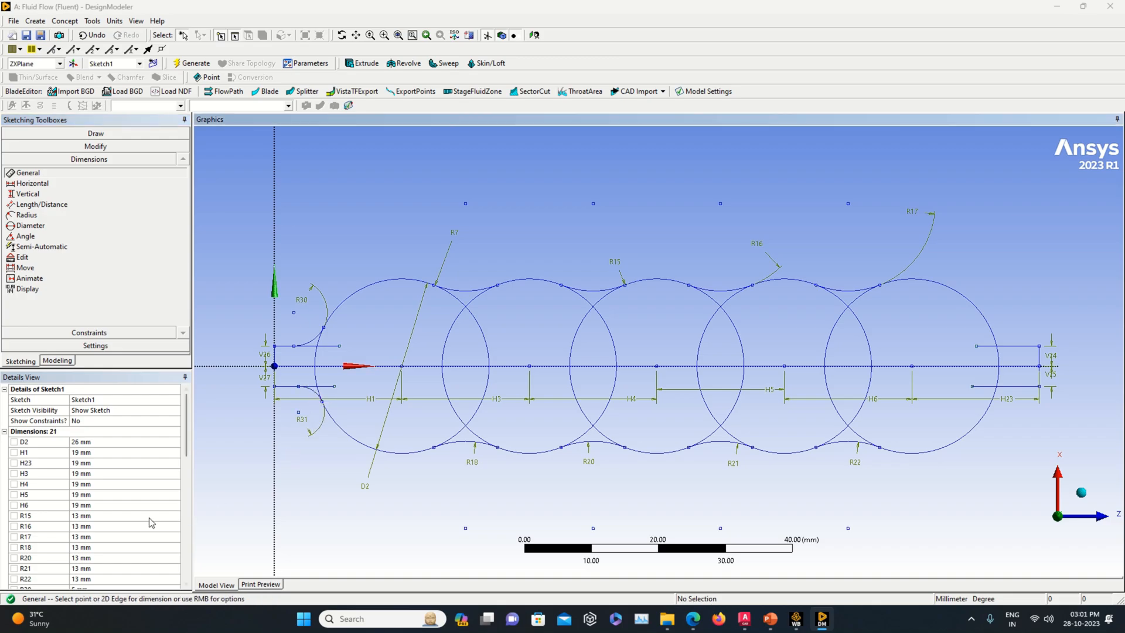
left_click(113, 535)
type("5")
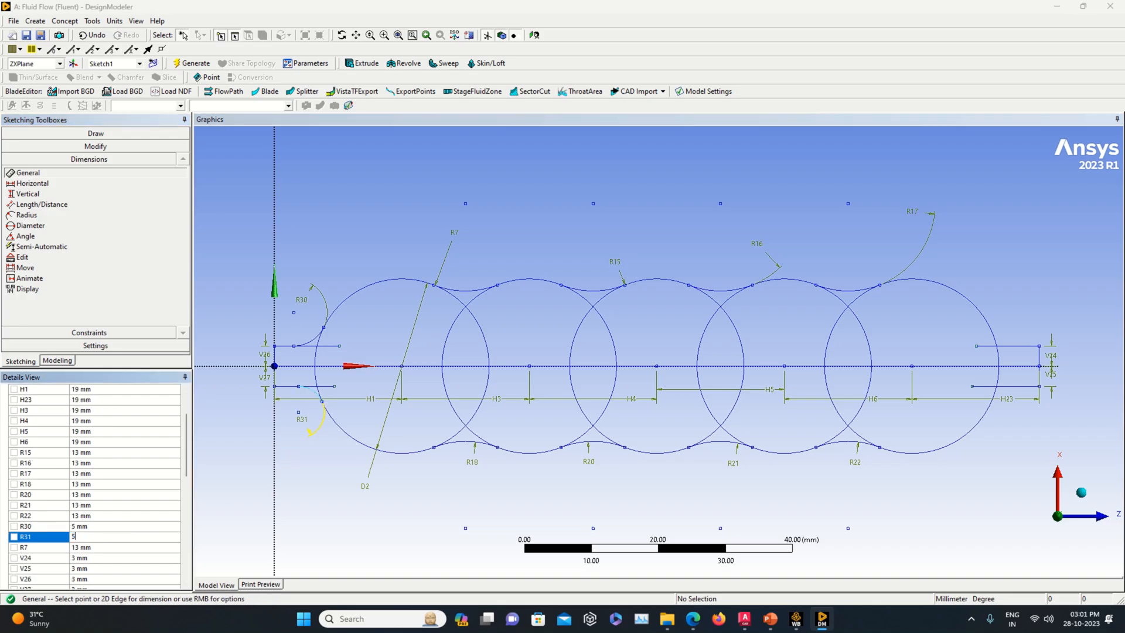
key("Return")
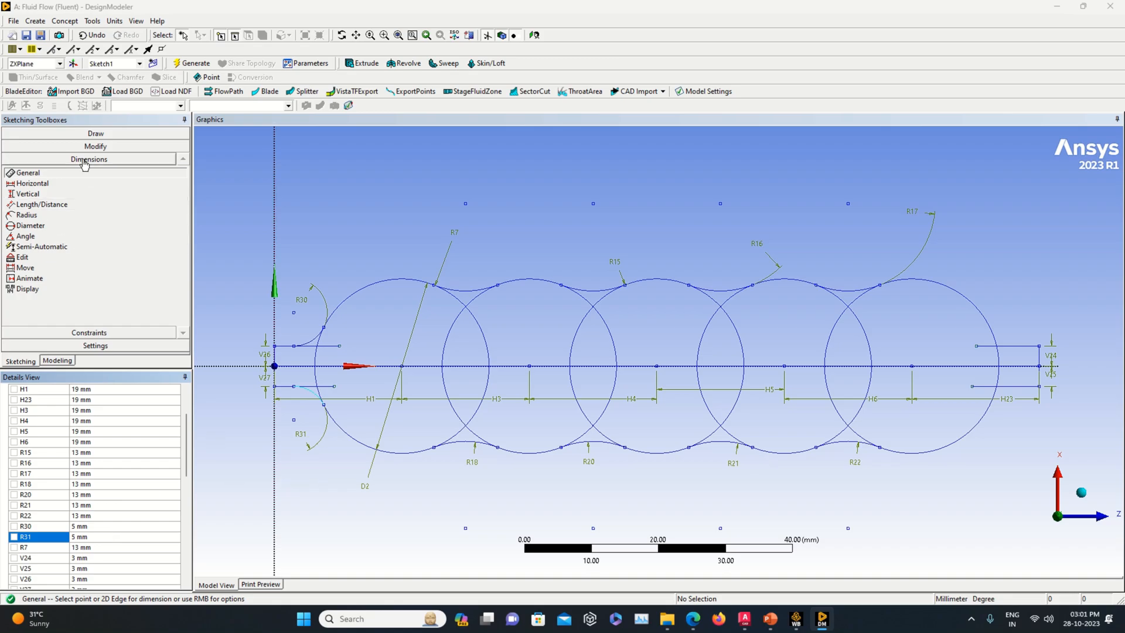
Step: Draw a three-point arc from the far end's upper horizontal line to the last circle, curving into the corner between them
left_click(95, 133)
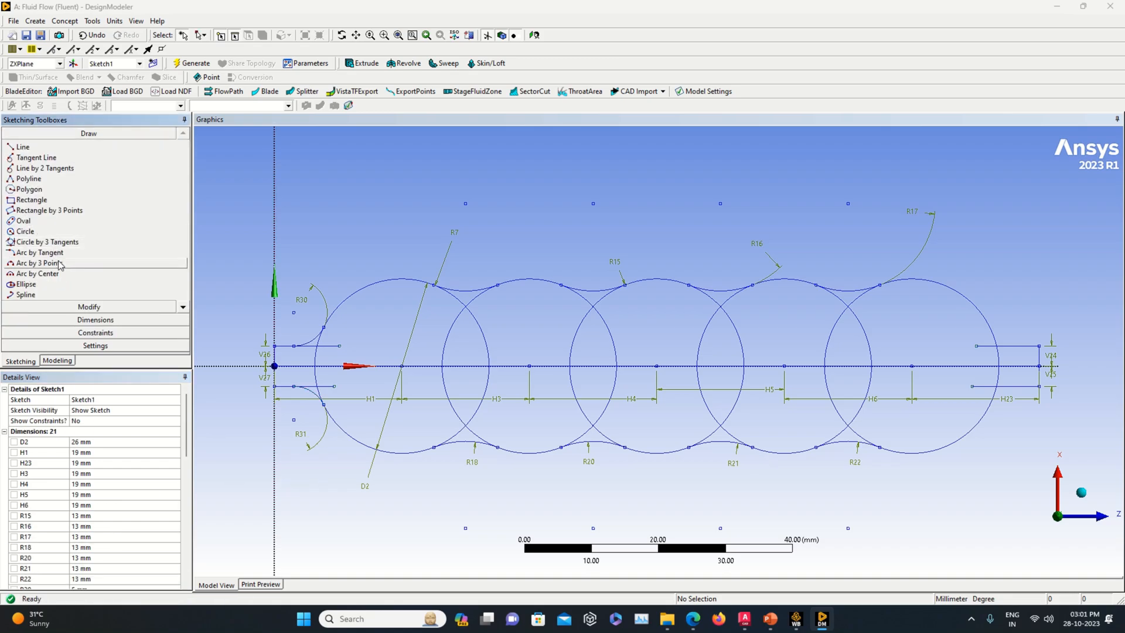
left_click(58, 264)
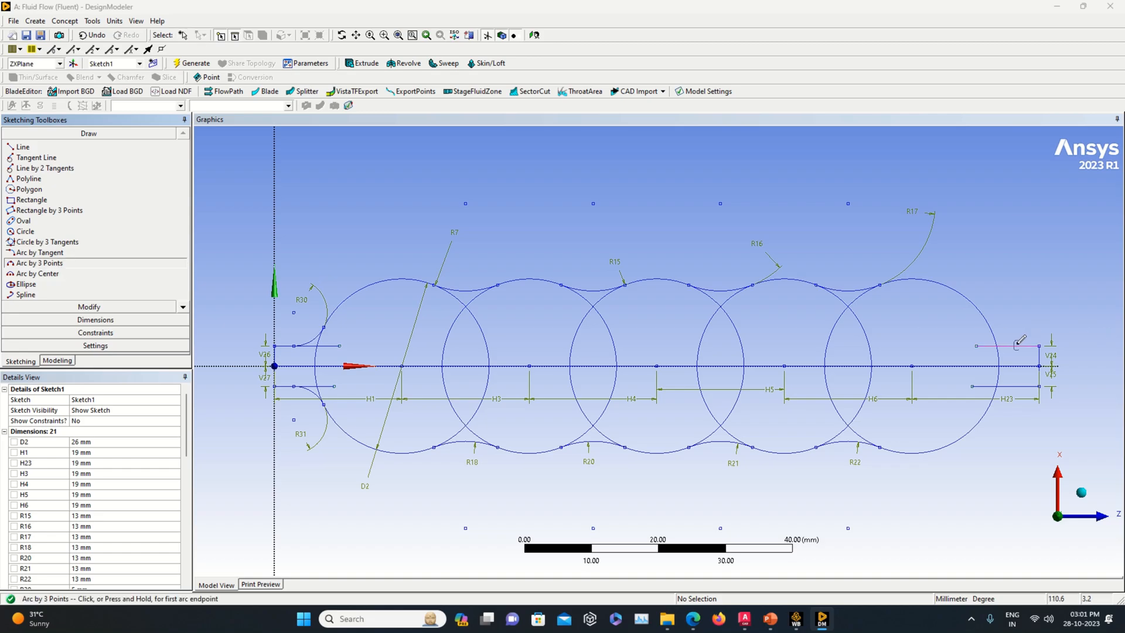
left_click(1017, 345)
left_click(977, 346)
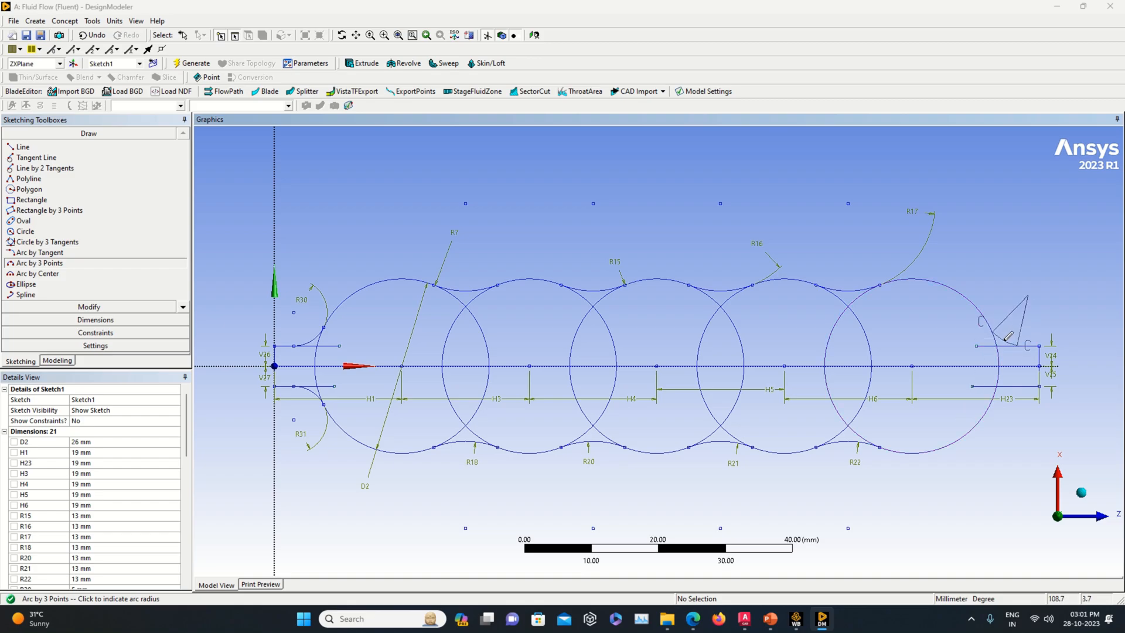
left_click(1008, 335)
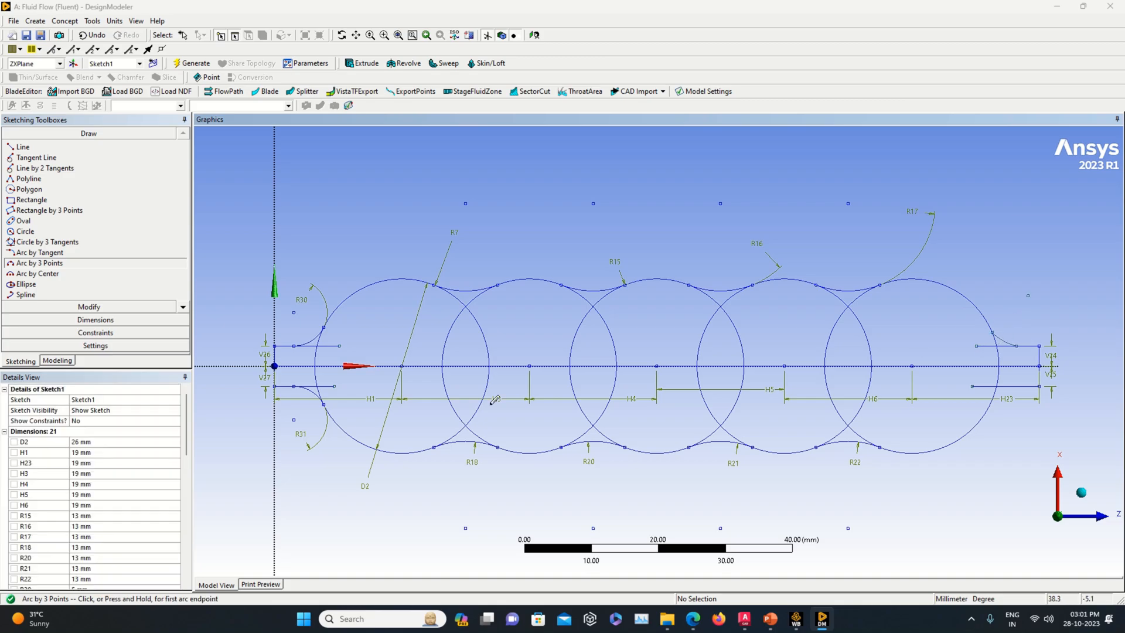
Step: Dimension the radius of the arc joining the far end's upper line to the last circle and set it to 5 mm
left_click(96, 319)
left_click(1009, 346)
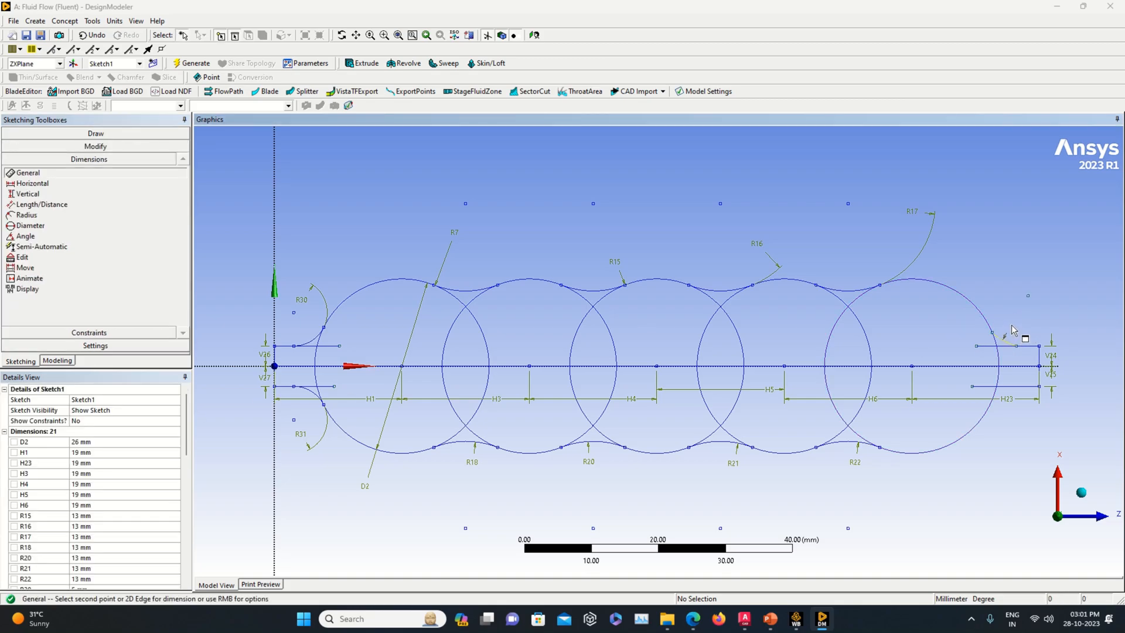
scroll(116, 512, "down", 5)
left_click(128, 452)
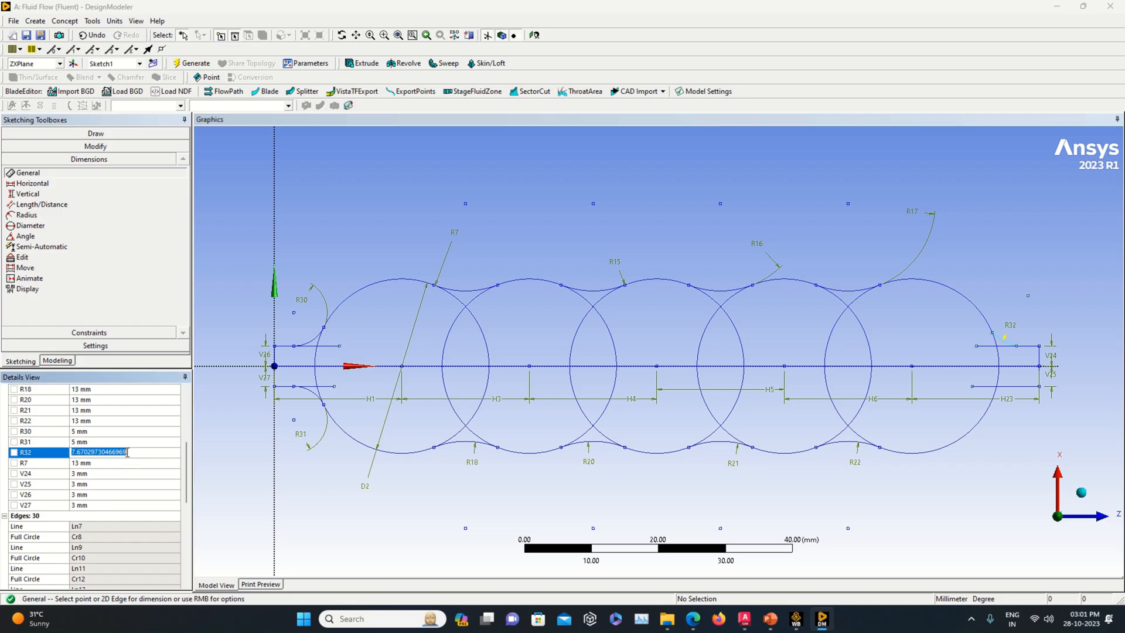
type("5")
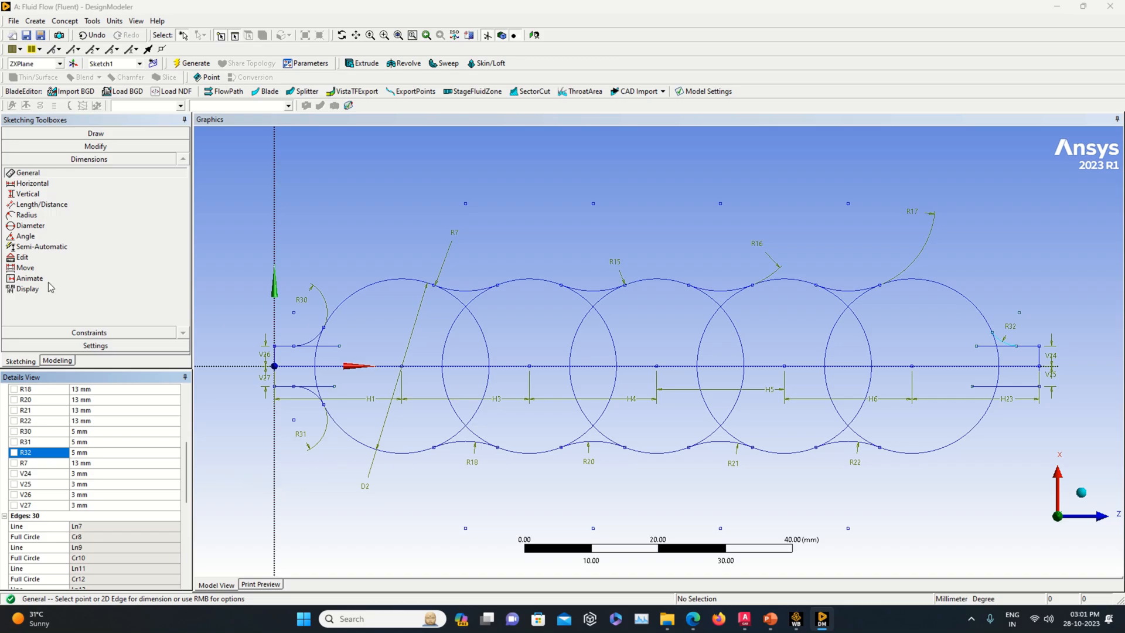
Step: Draw a three-point arc from the far end's lower horizontal line to the last circle, curving into the corner between them
left_click(71, 134)
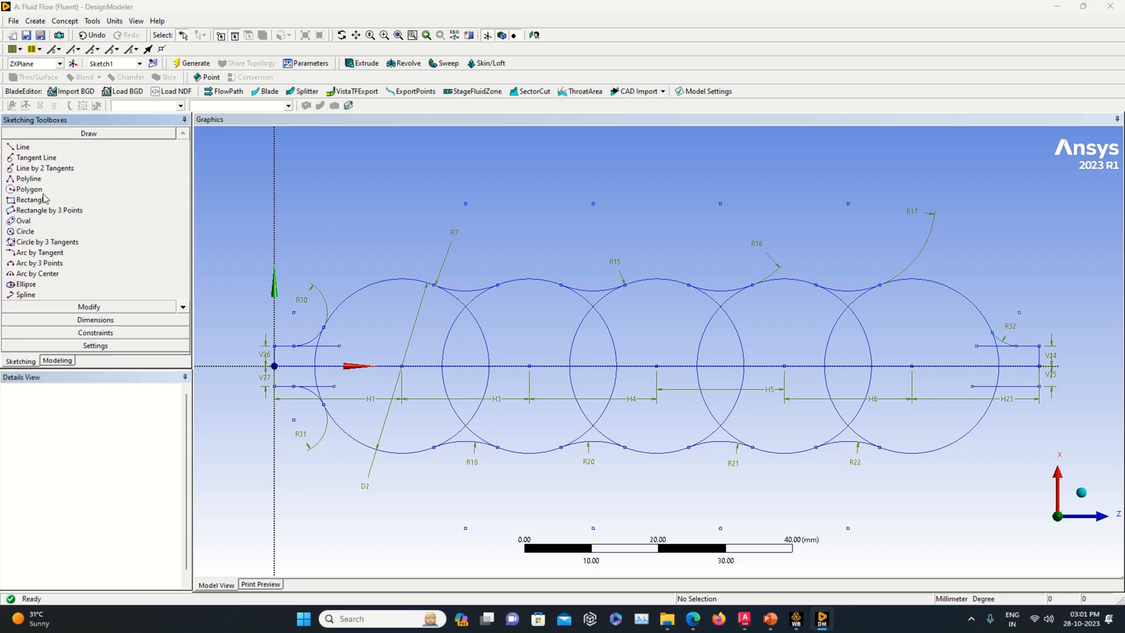
left_click(41, 264)
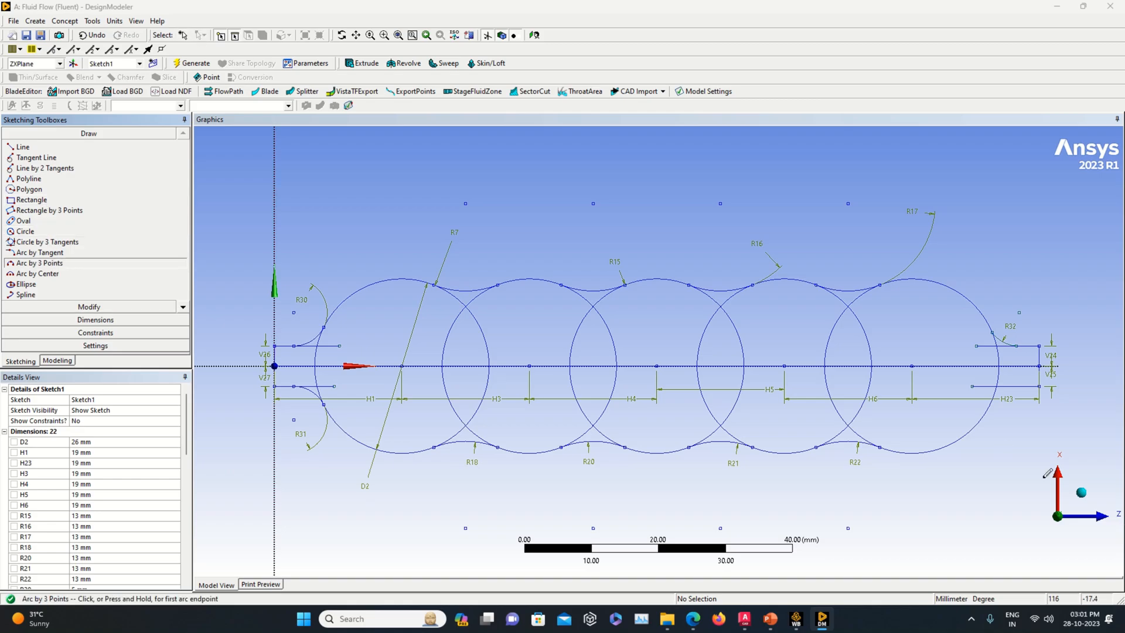
left_click(1014, 387)
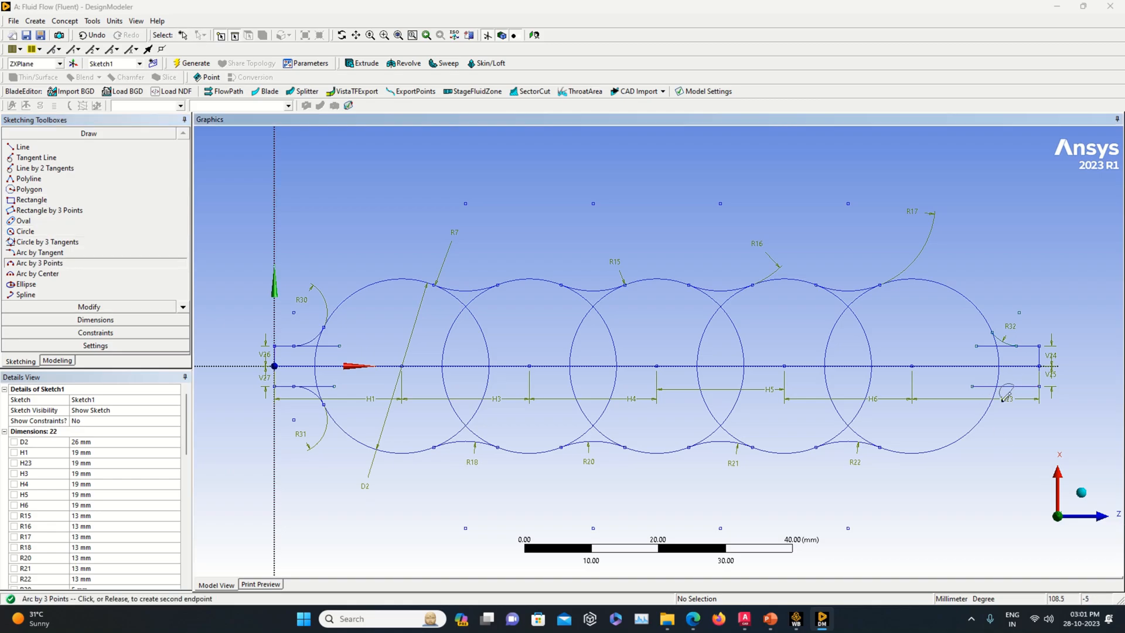
left_click(990, 404)
left_click(968, 481)
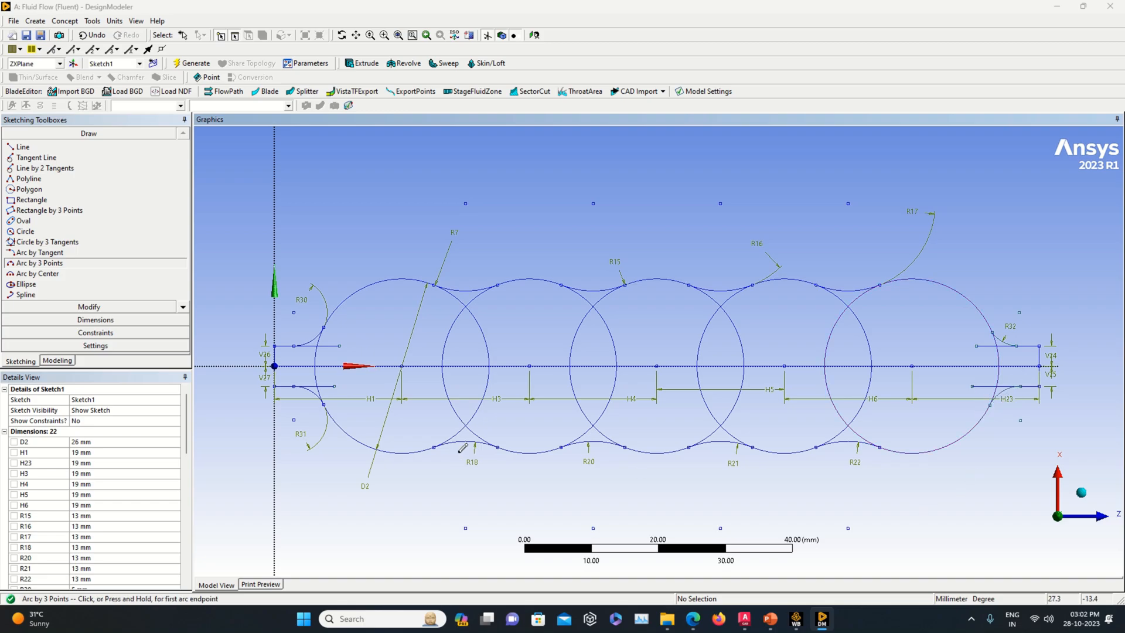
Step: Dimension the radius of the arc joining the far end's lower line to the last circle and set it to 5 mm
left_click(95, 319)
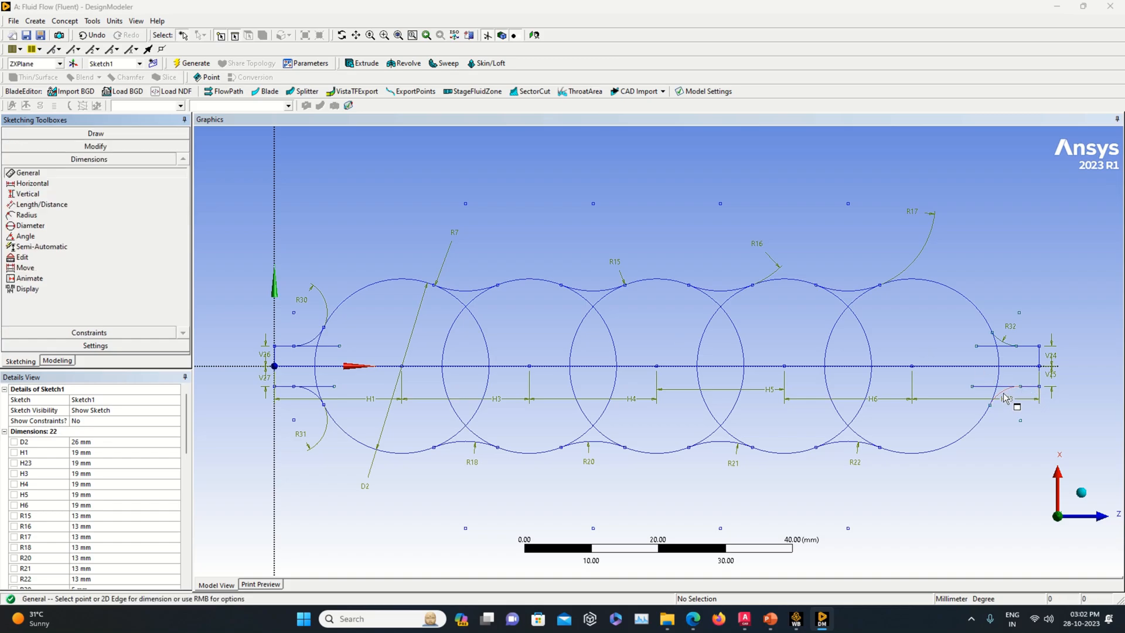
left_click(1006, 398)
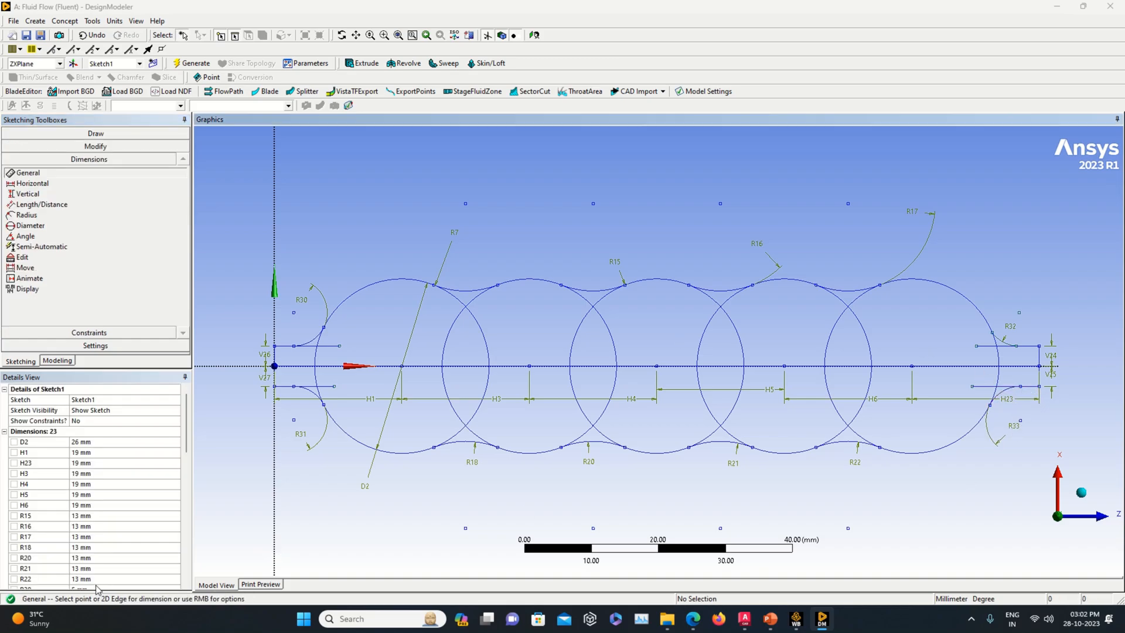
scroll(98, 589, "down", 4)
left_click(112, 495)
type("5")
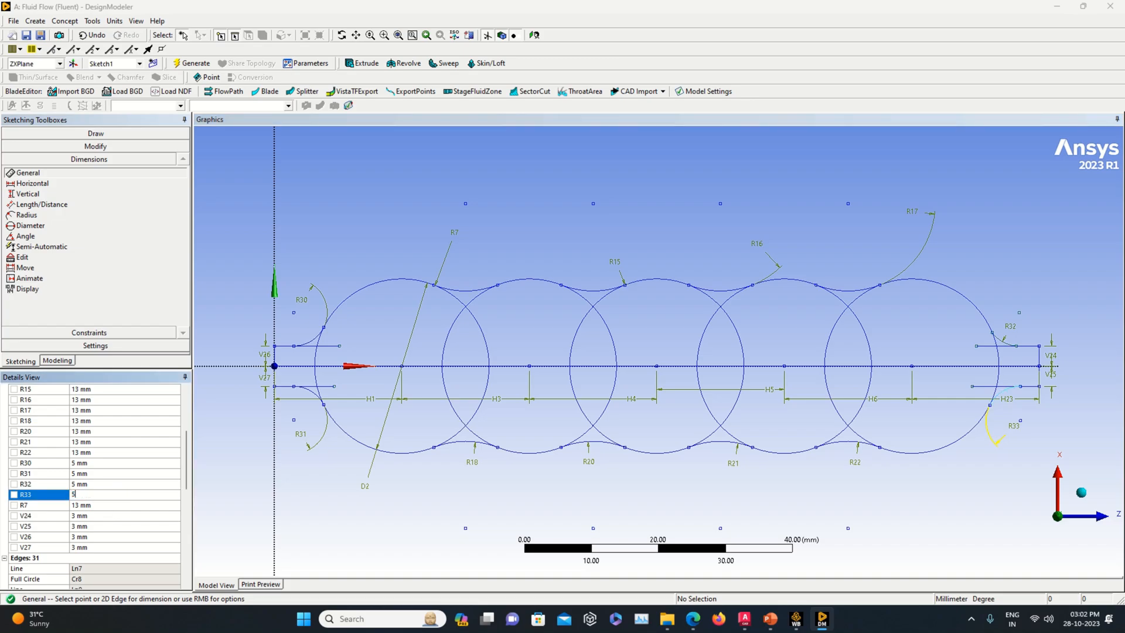
key("Return")
Step: Try to trim the excess geometry at the corner between the last circle and the far end's upper line, undoing the first trim
left_click(77, 136)
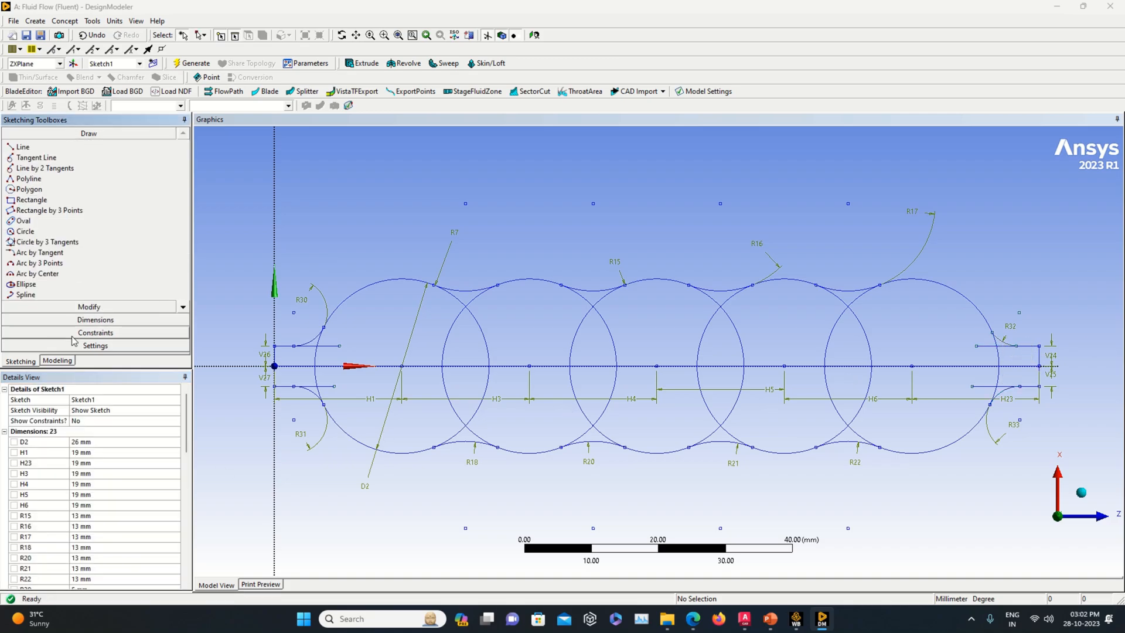
left_click(82, 308)
left_click(24, 192)
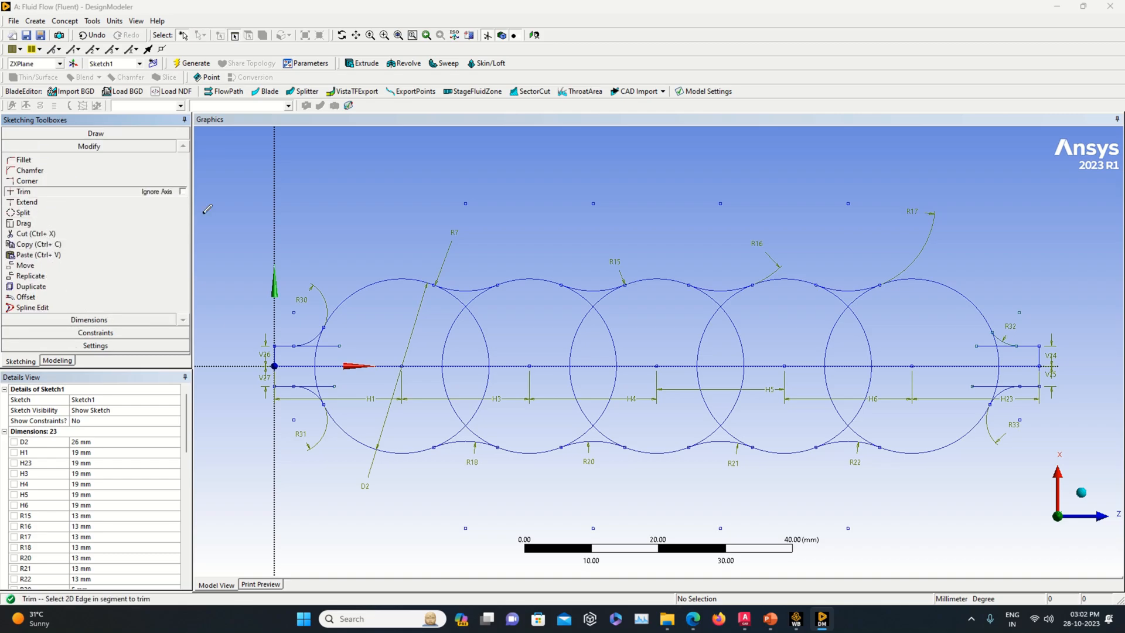
left_click(1007, 342)
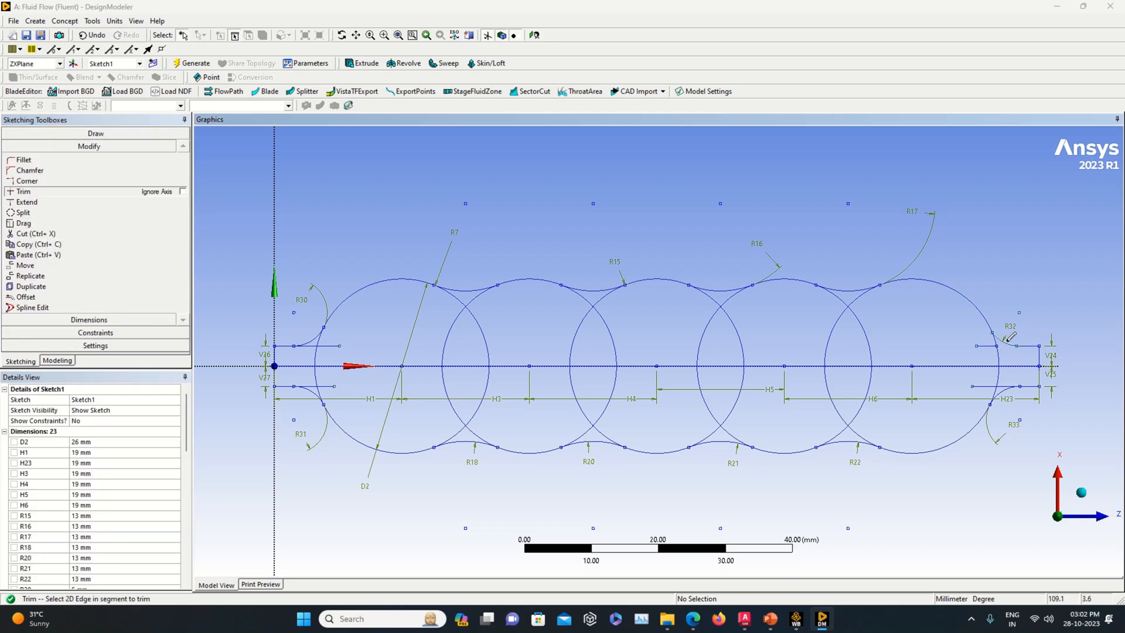
left_click(94, 35)
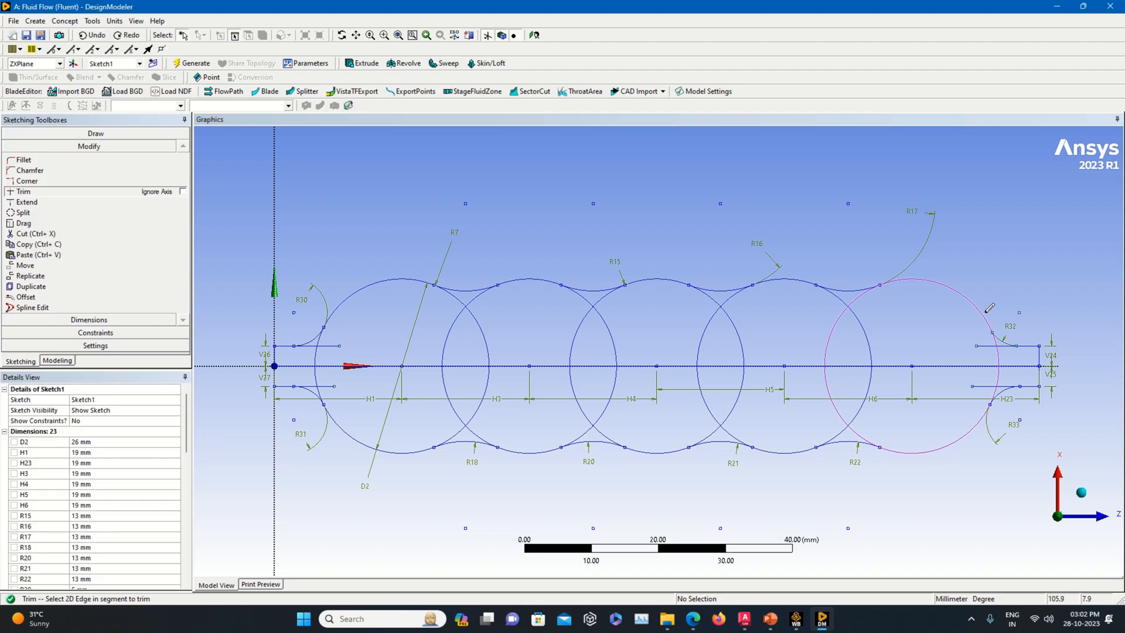
scroll(1071, 330, "up", 1)
left_click(1053, 335)
scroll(410, 375, "down", 1)
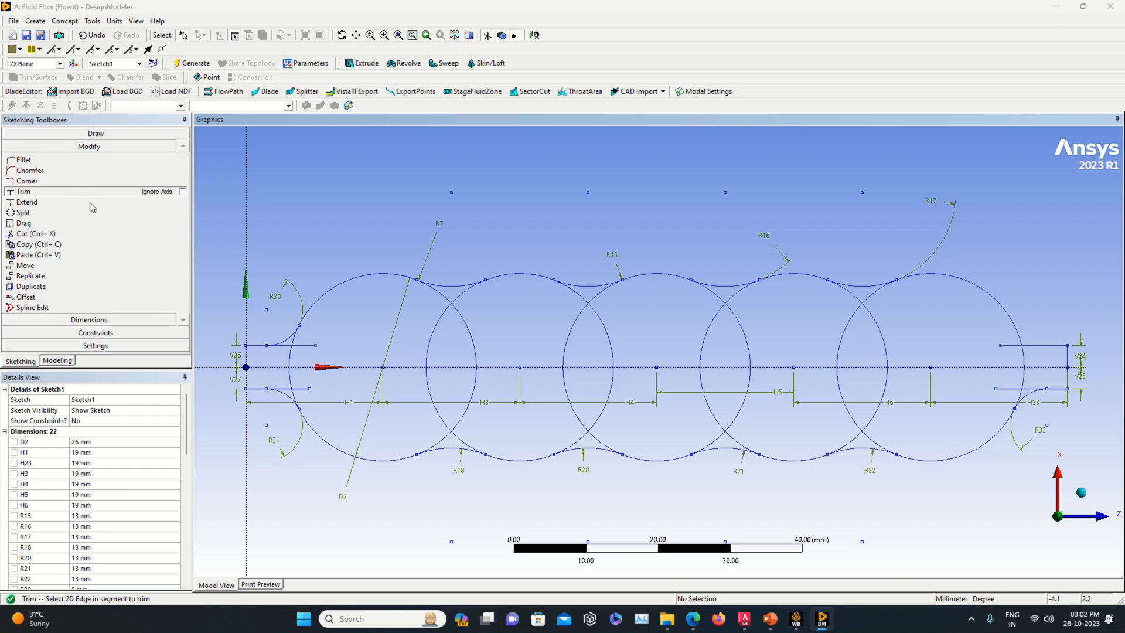
Step: Redraw the three-point arc between the far end's upper horizontal line and the last circle
left_click(88, 134)
left_click(54, 263)
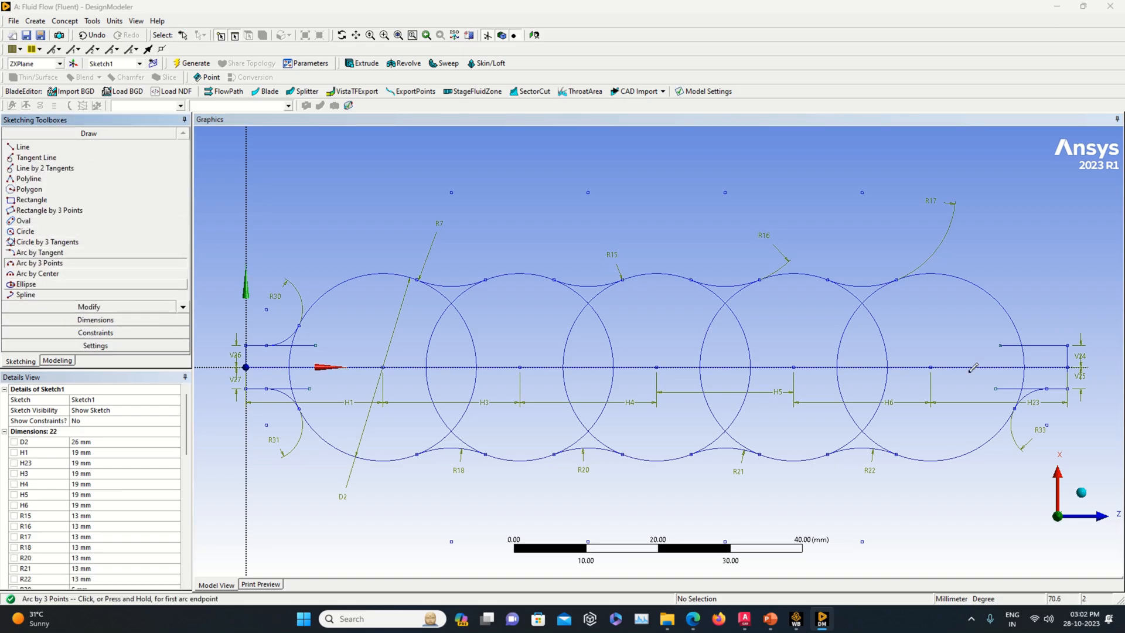
left_click(1048, 345)
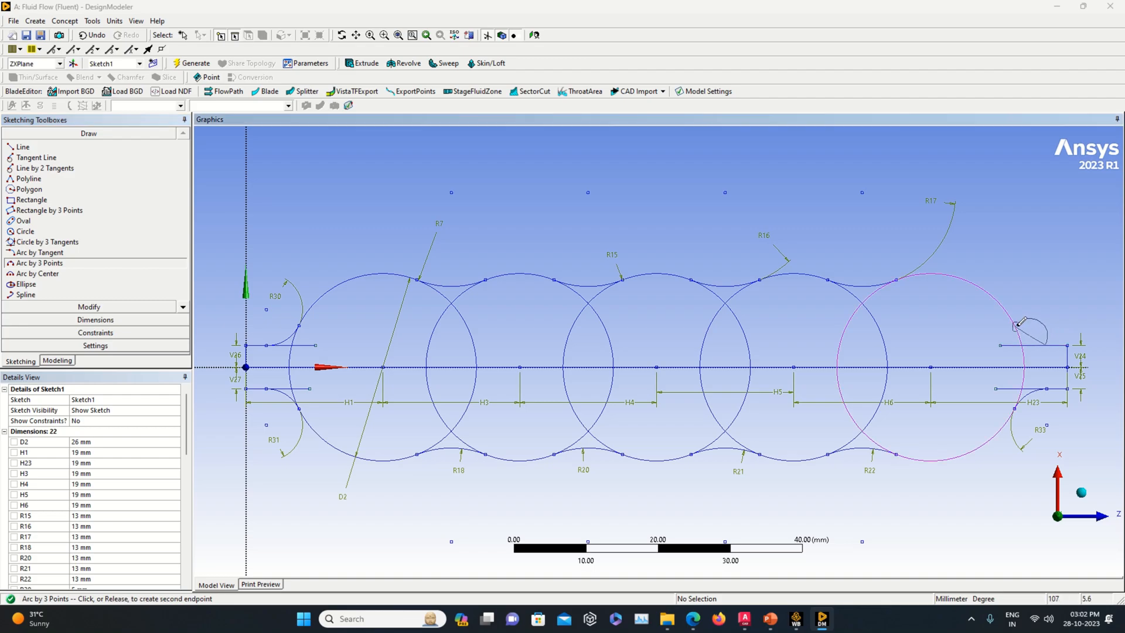
left_click(1017, 325)
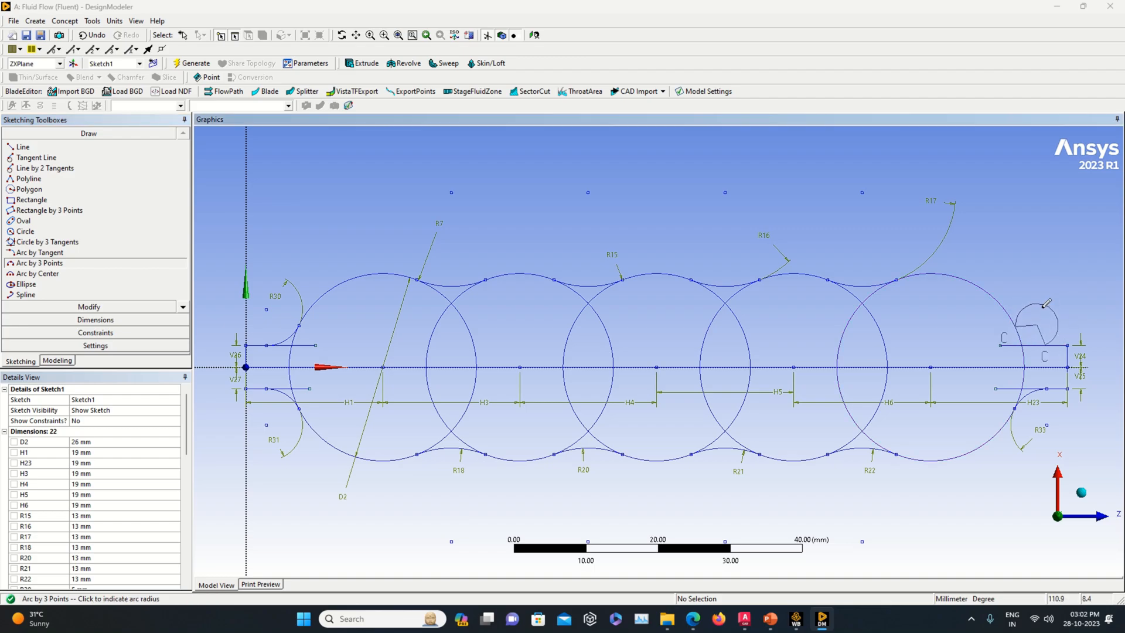
left_click(1026, 334)
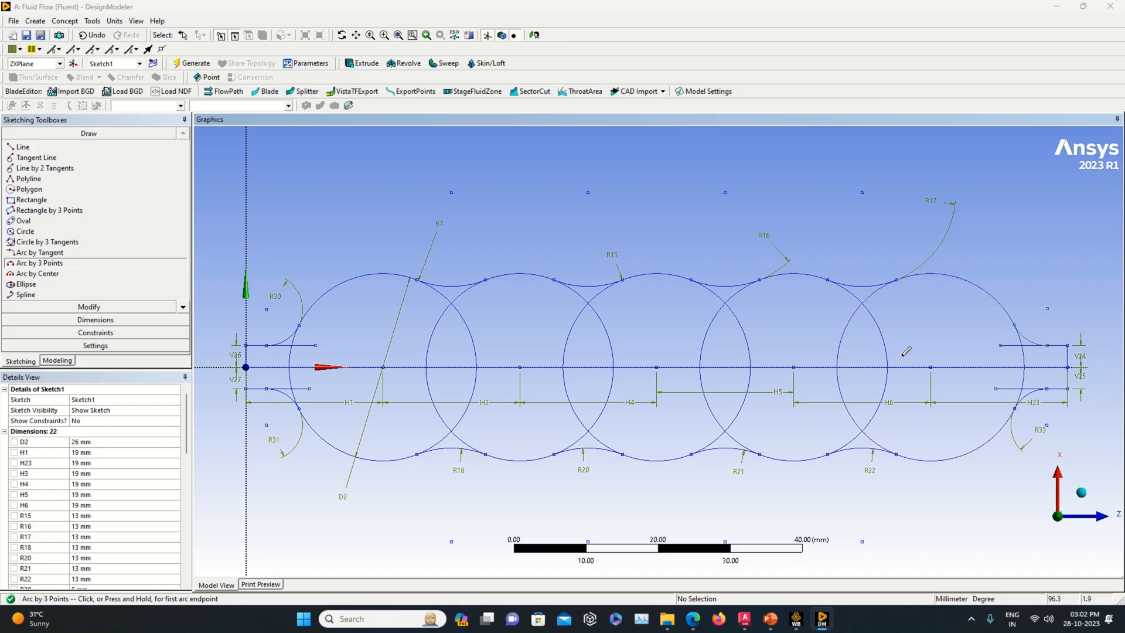
Step: Dimension the radius of the redrawn upper corner arc at the last circle and set it to 5 mm
left_click(96, 320)
left_click(1024, 340)
left_click(1035, 327)
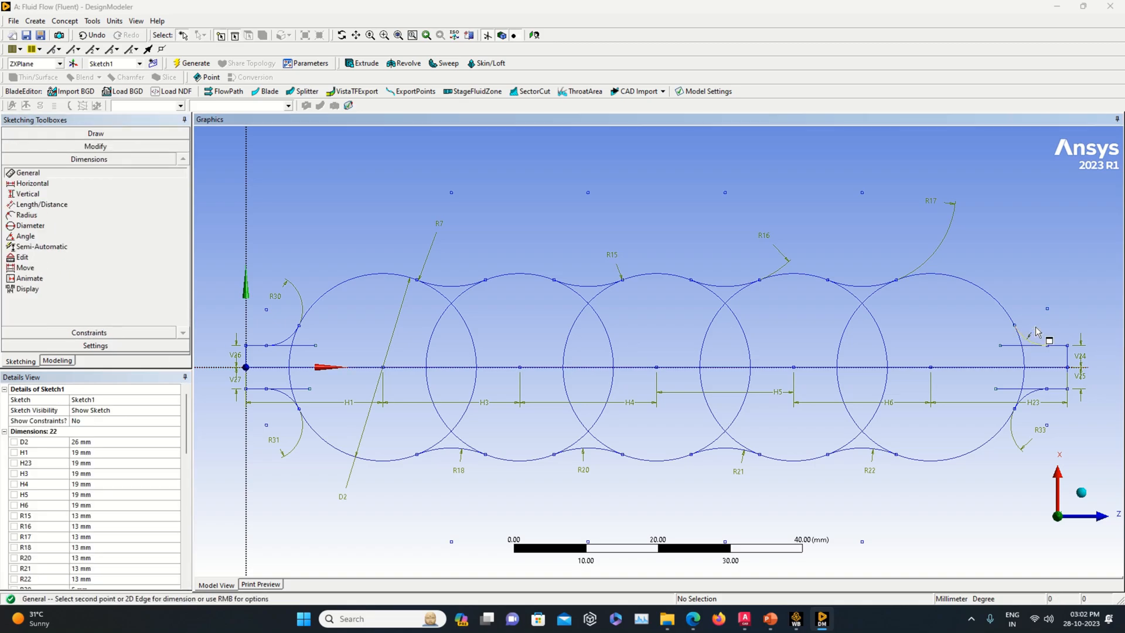
scroll(131, 505, "down", 3)
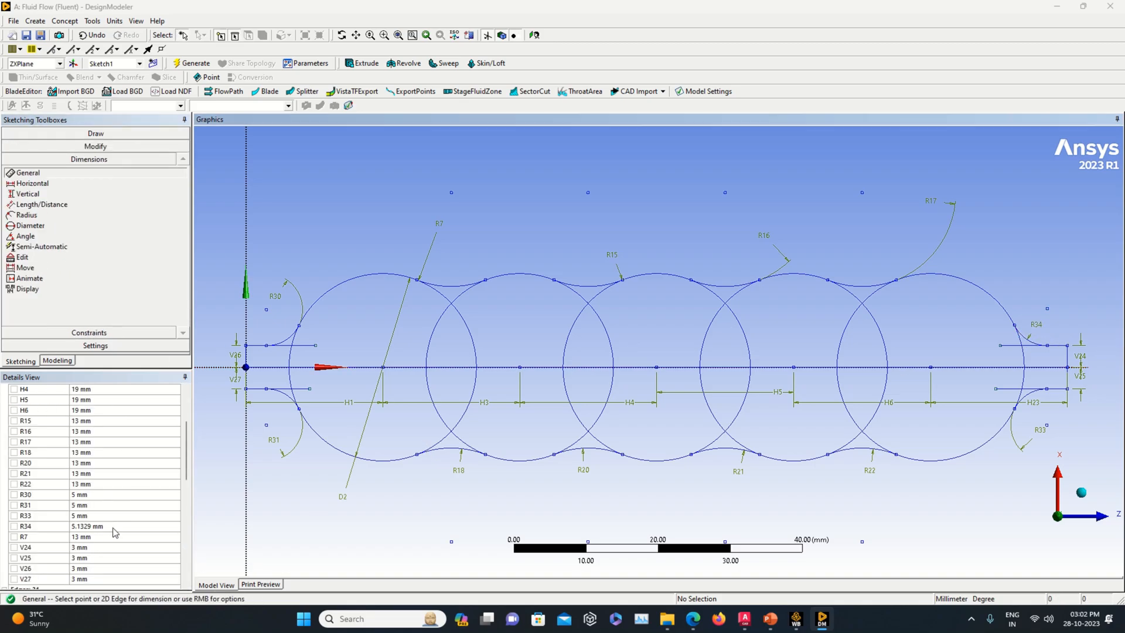
left_click(115, 526)
type("5")
key("Return")
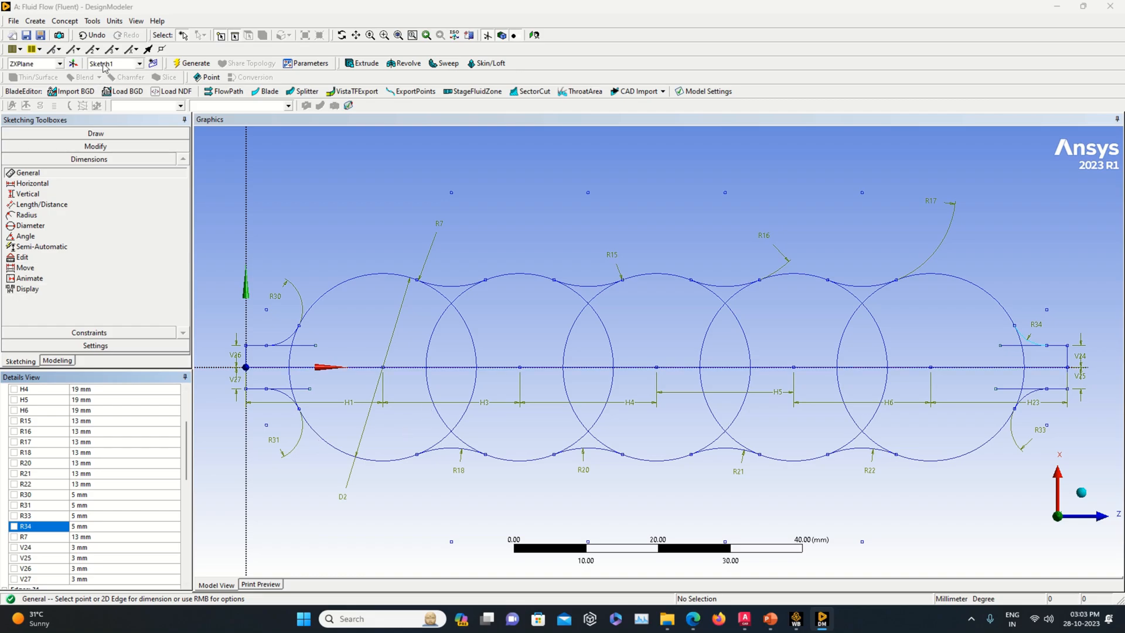
Step: Trim the excess horizontal line ends and the first circle's segment between the two corner arcs near the origin
left_click(96, 146)
left_click(23, 191)
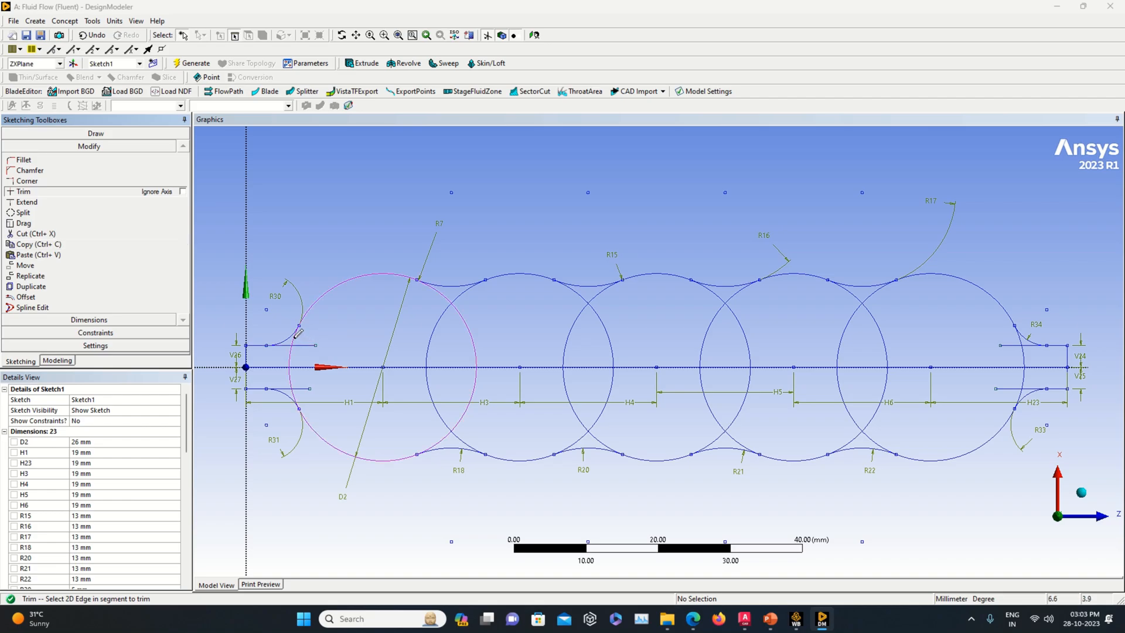
left_click(303, 345)
left_click(290, 353)
left_click(289, 344)
left_click(291, 374)
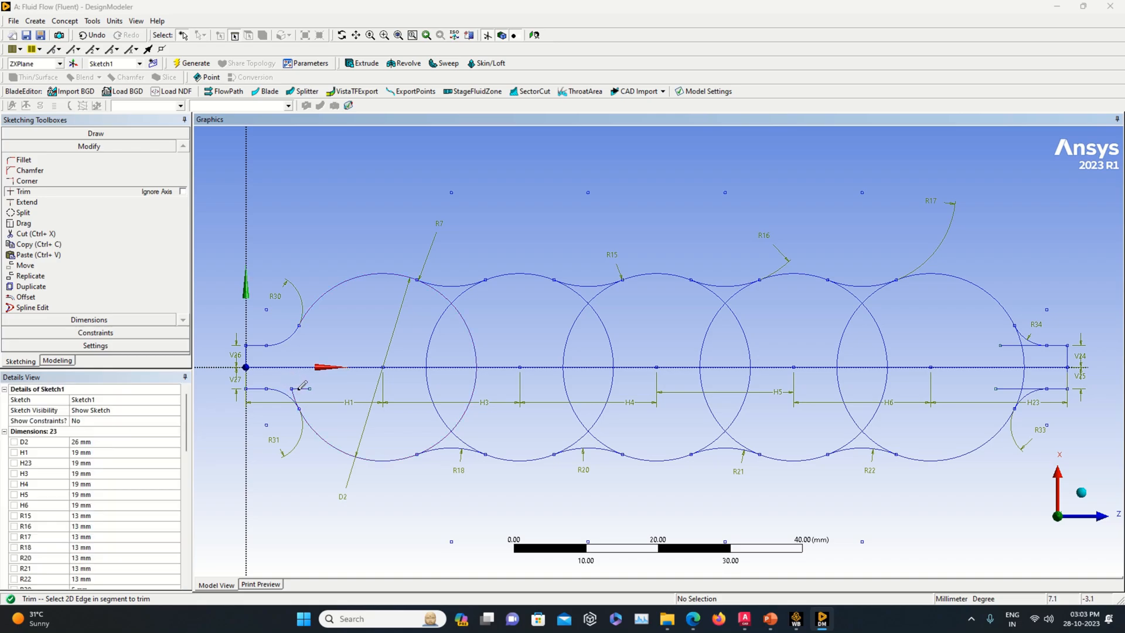
left_click(301, 387)
Step: Trim the overlapping inner arcs above the centreline where the first, second and third circles cross, plus the second circle's segment below it
left_click(441, 316)
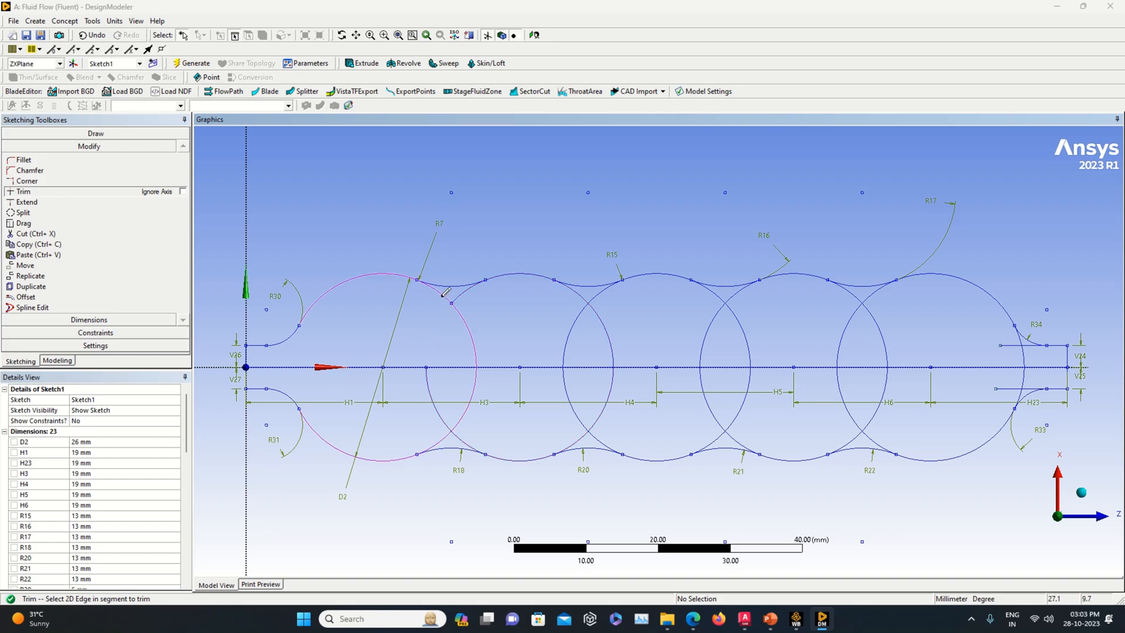
left_click(462, 291)
left_click(432, 390)
left_click(573, 293)
left_click(591, 310)
left_click(604, 318)
Step: Trim the overlapping inner arcs above the centreline where the third, fourth and fifth circles cross
left_click(732, 295)
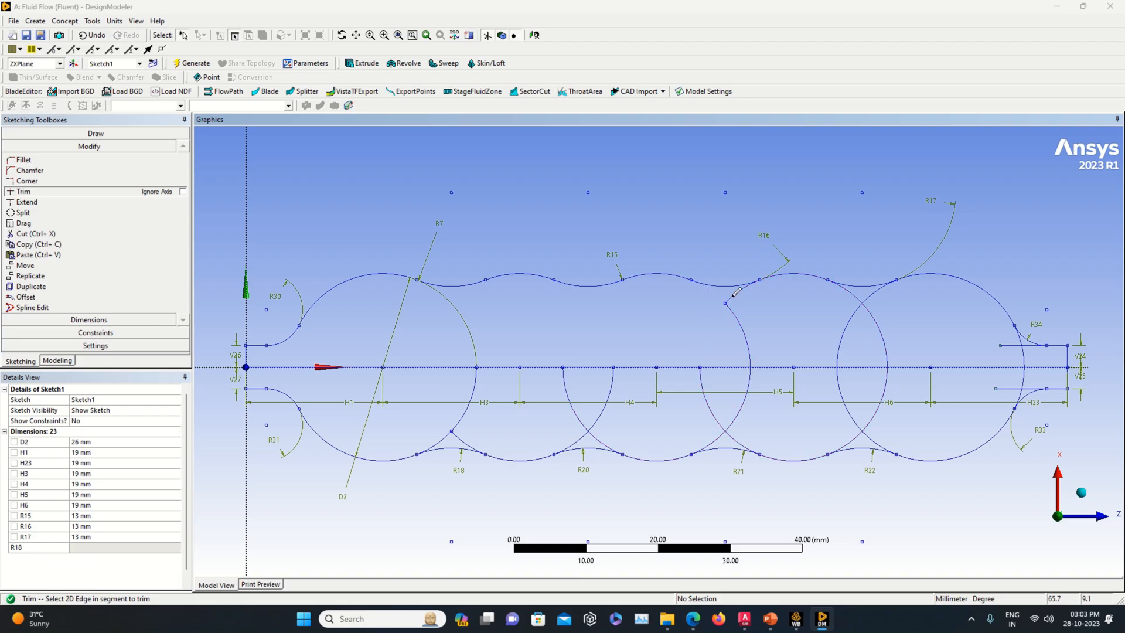
left_click(856, 293)
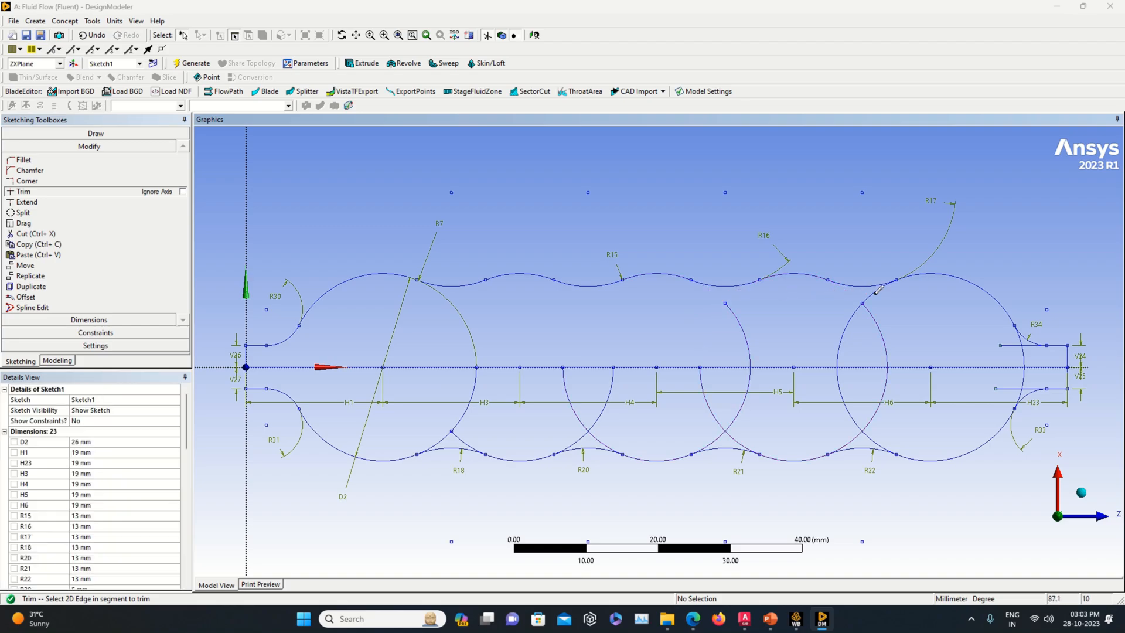
left_click(879, 288)
left_click(881, 334)
left_click(843, 334)
left_click(731, 334)
Step: Trim the excess line ends and last circle's segment at the far-end channel, plus the centreline between that circle's centre and the end line
left_click(1025, 345)
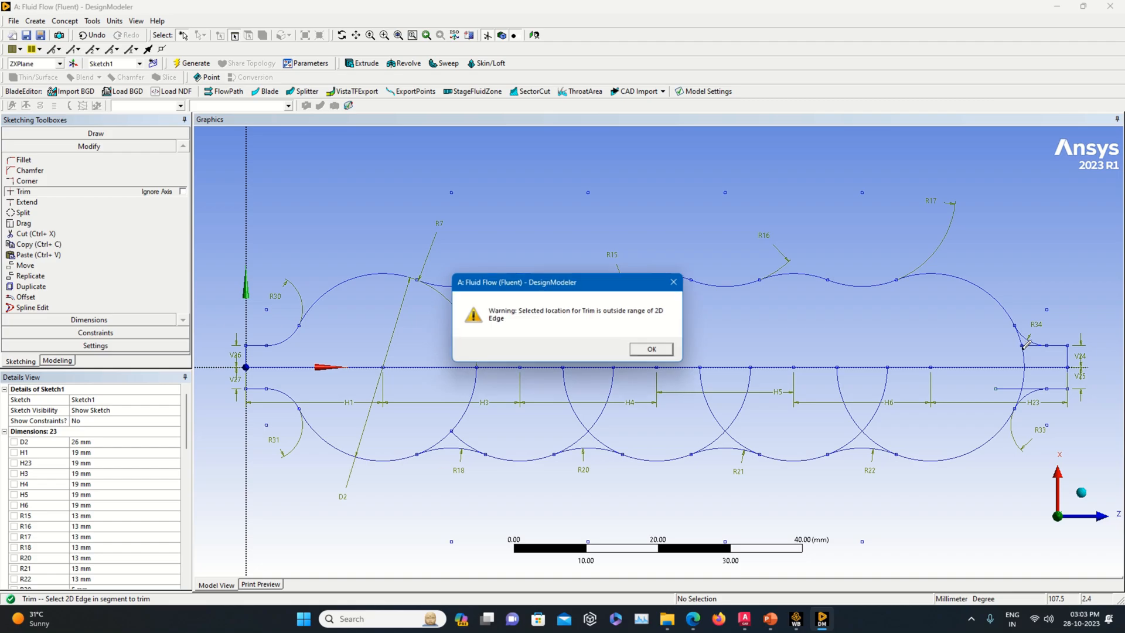
left_click(674, 283)
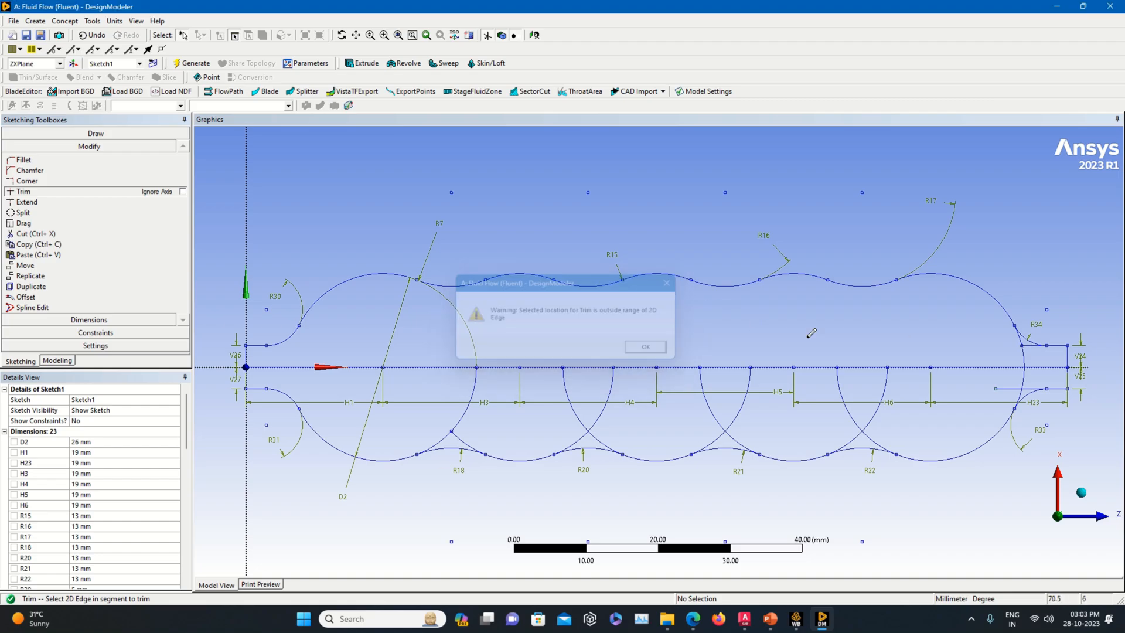
left_click(1024, 337)
left_click(1030, 343)
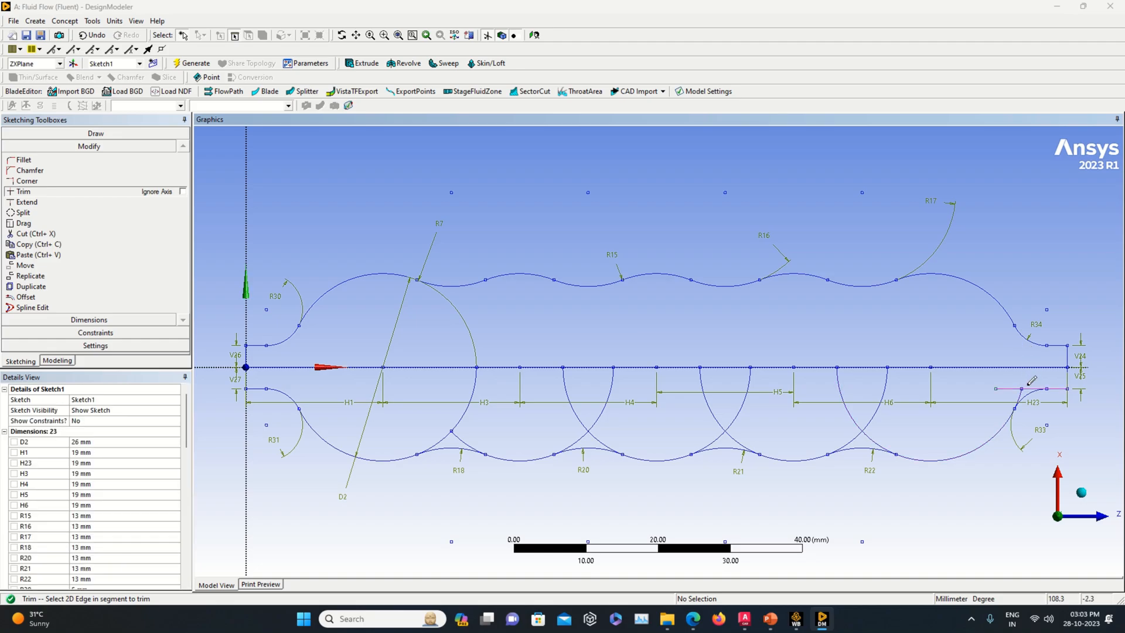
left_click(1008, 389)
left_click(1055, 364)
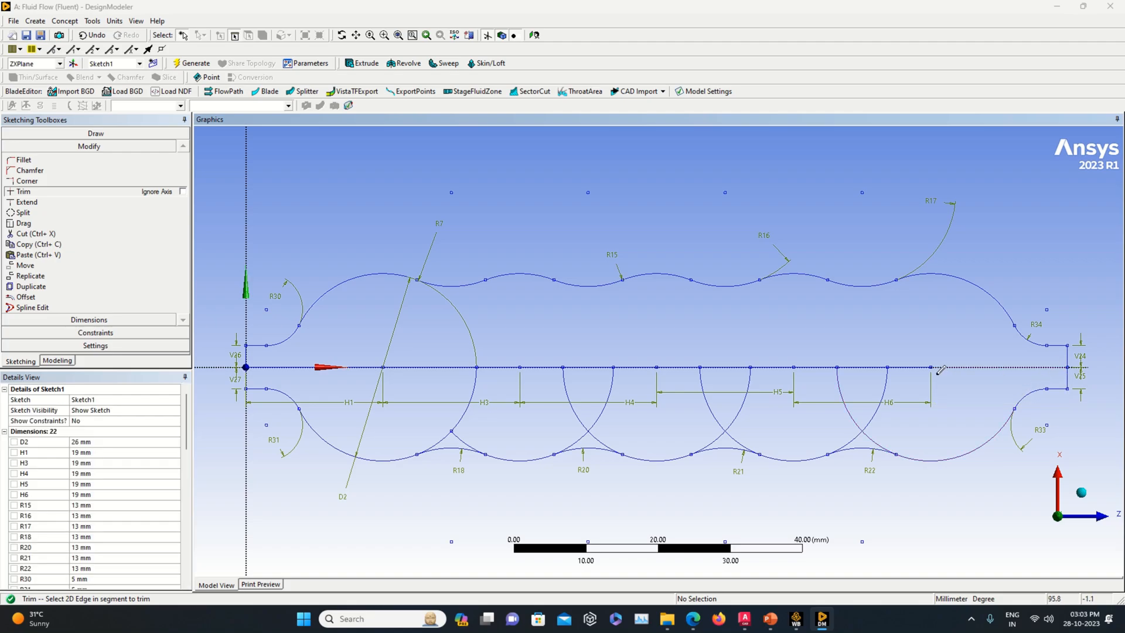
Step: Trim the overlapping inner arcs below the centreline where the fifth, fourth and third circles cross
left_click(890, 377)
left_click(842, 391)
left_click(862, 433)
left_click(740, 438)
left_click(718, 436)
left_click(722, 419)
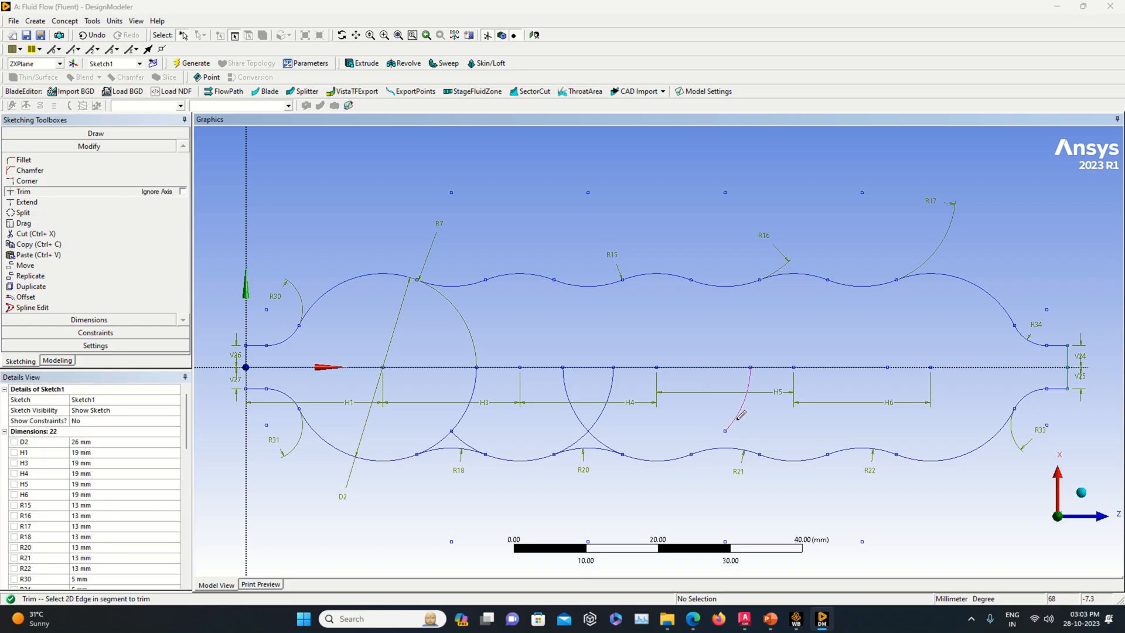
left_click(739, 413)
Step: Trim the overlapping inner arcs below the centreline where the third, second and first circles cross
left_click(607, 418)
left_click(580, 414)
left_click(588, 436)
left_click(602, 440)
left_click(462, 439)
left_click(462, 417)
Step: Trim all remaining centreline segments inside the profile so only the outer outline is left
left_click(353, 365)
left_click(428, 366)
left_click(566, 366)
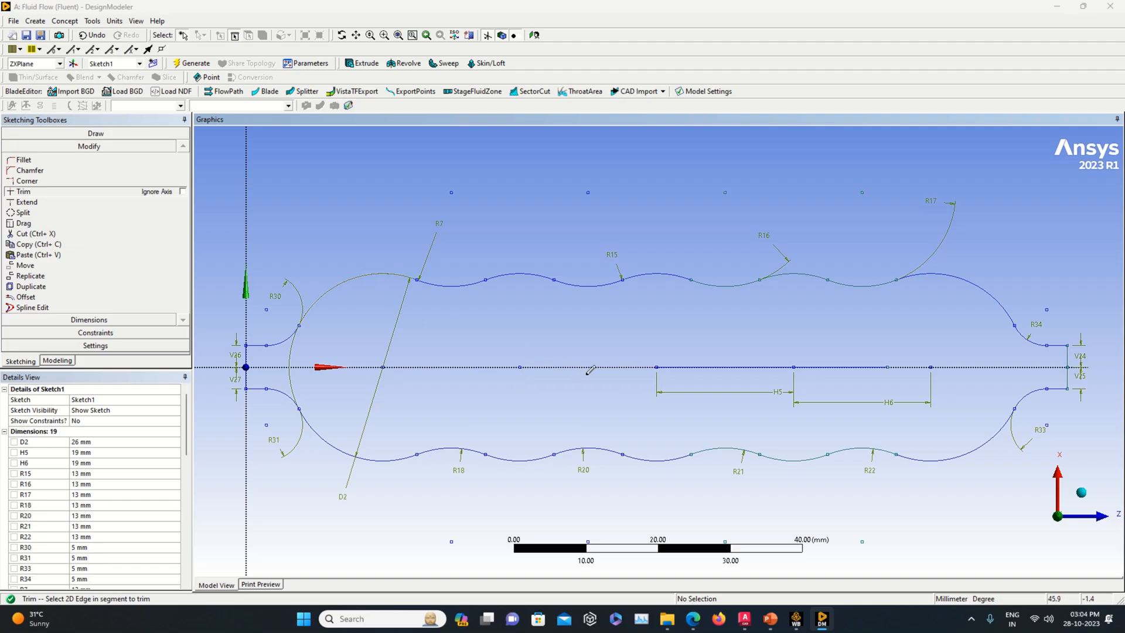
left_click(707, 366)
left_click(872, 366)
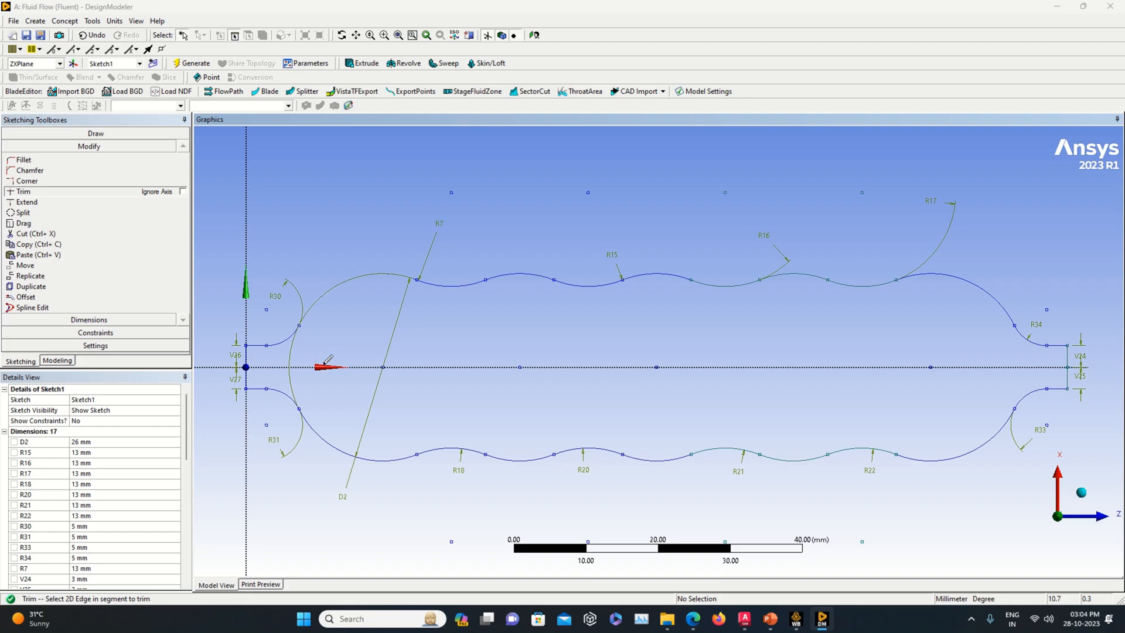
Step: Extrude Sketch1 to a fixed depth of 65 mm in the normal direction as Add Frozen and generate the body
left_click(58, 361)
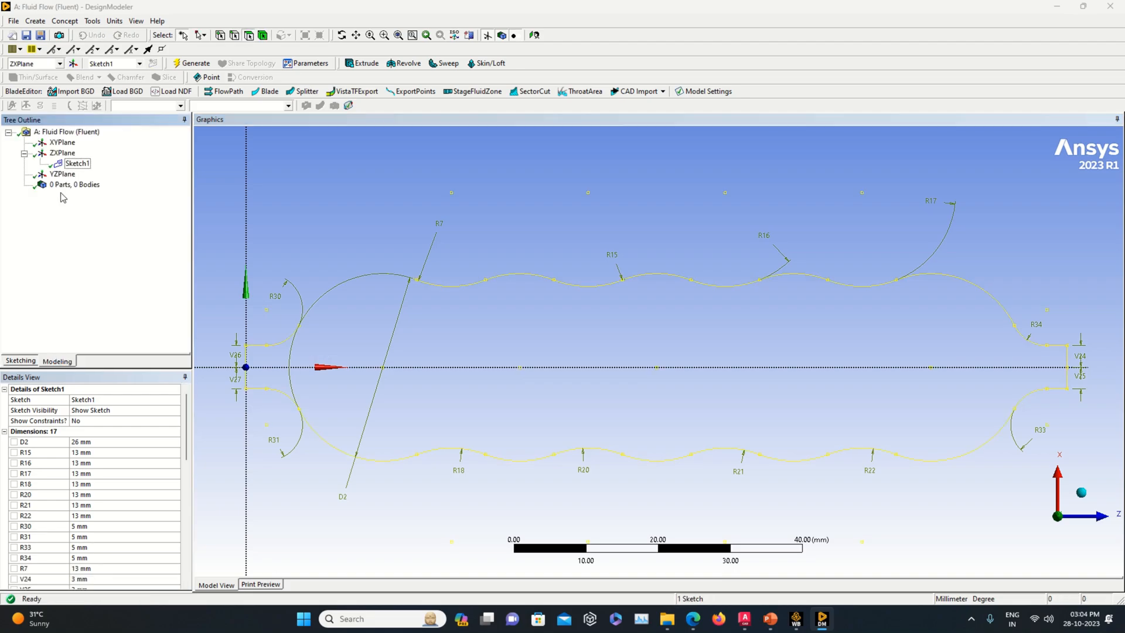
left_click(70, 163)
scroll(709, 351, "down", 1)
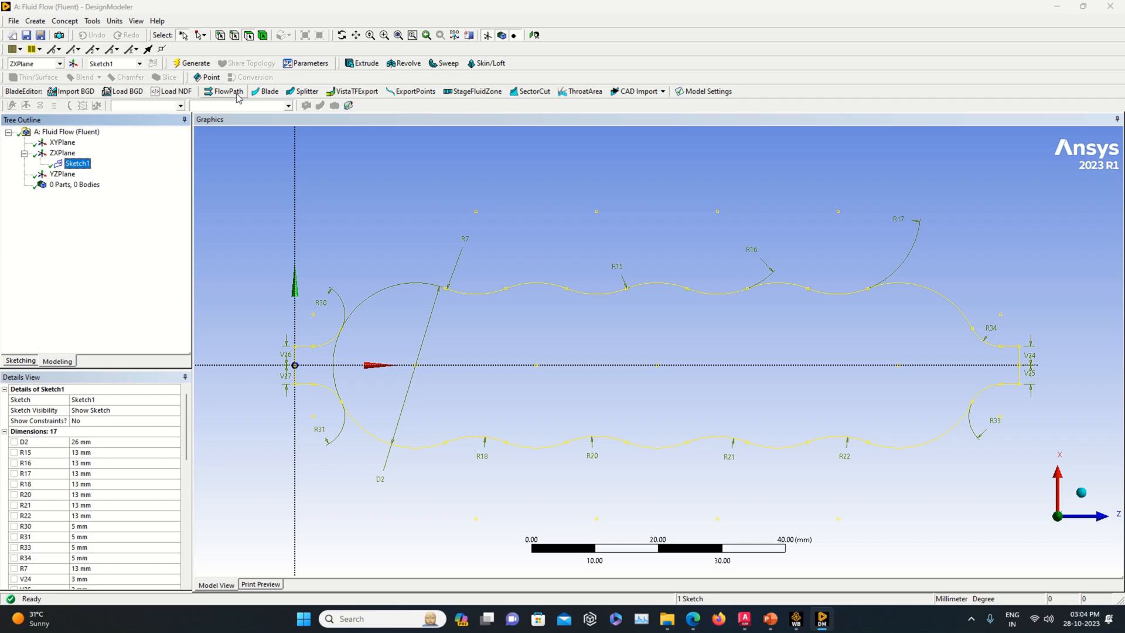
mouse_move(467, 5)
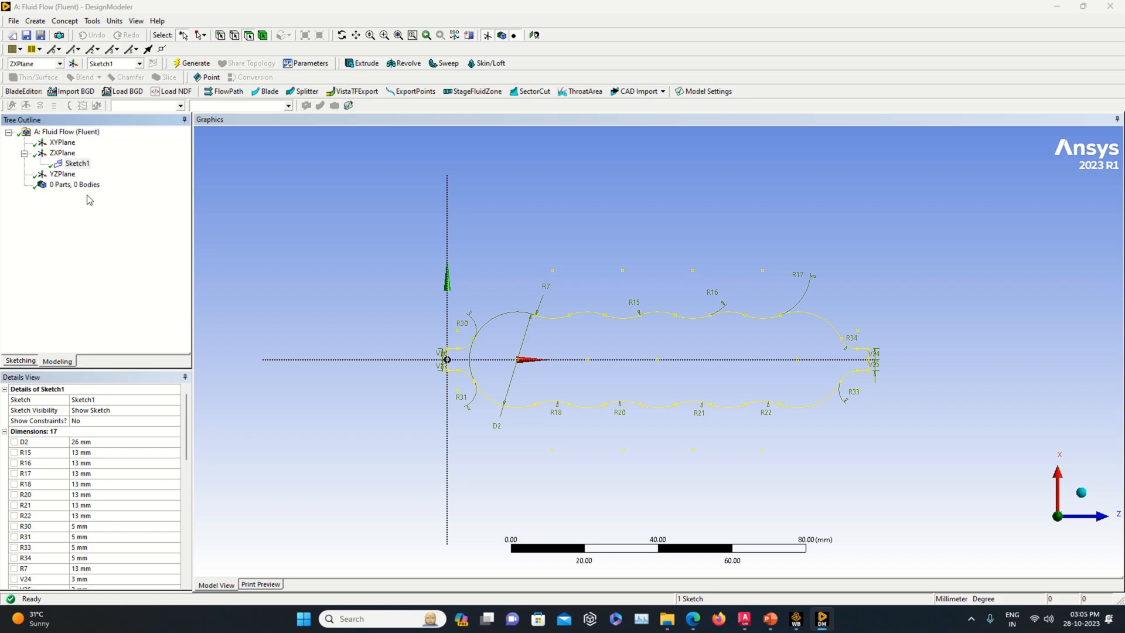
left_click(89, 165)
left_click(362, 63)
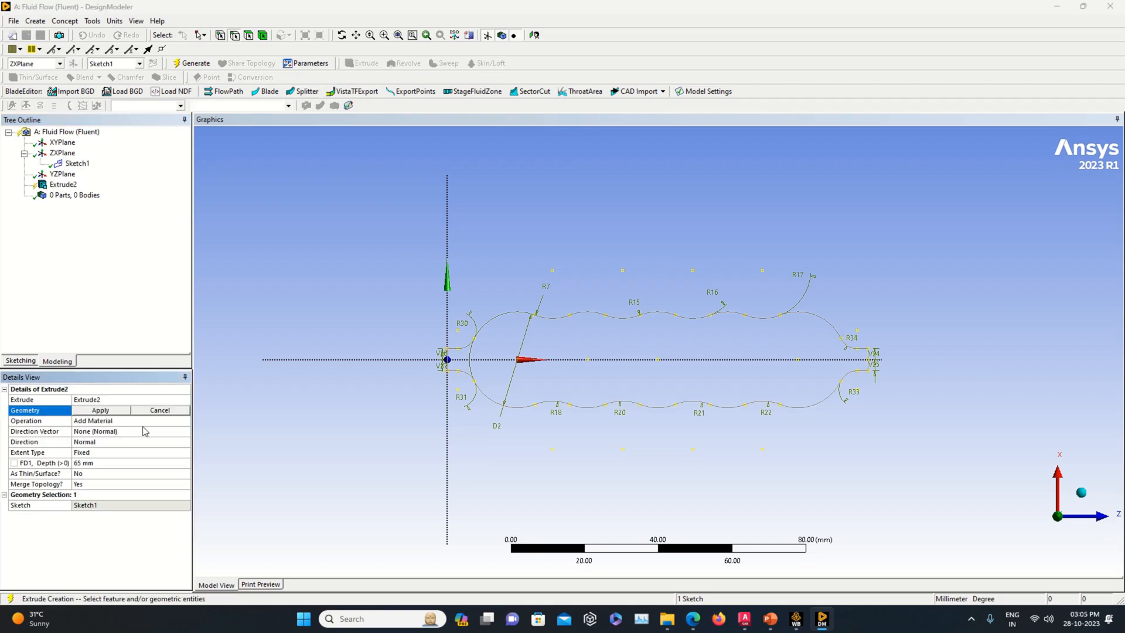
left_click(77, 164)
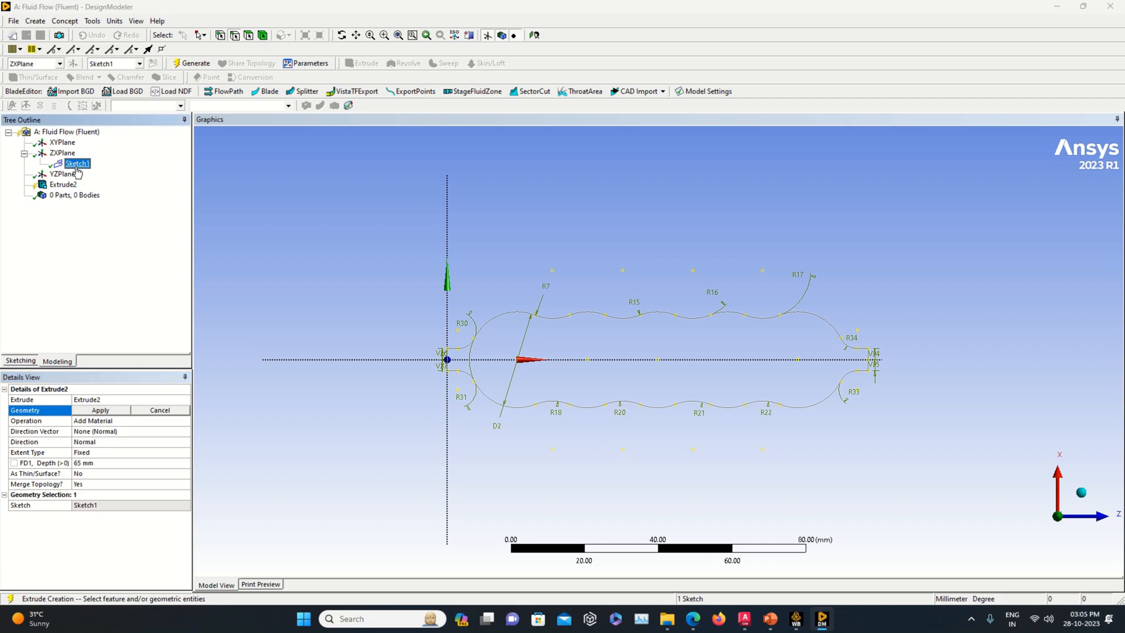
left_click(100, 410)
left_click(178, 421)
left_click(117, 430)
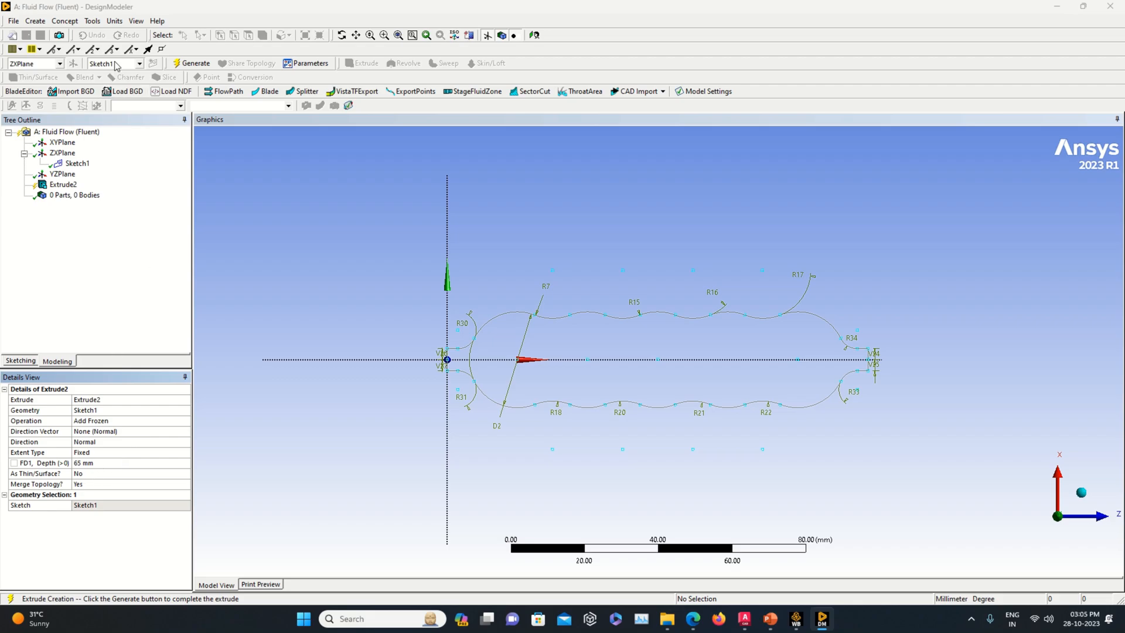
left_click(191, 64)
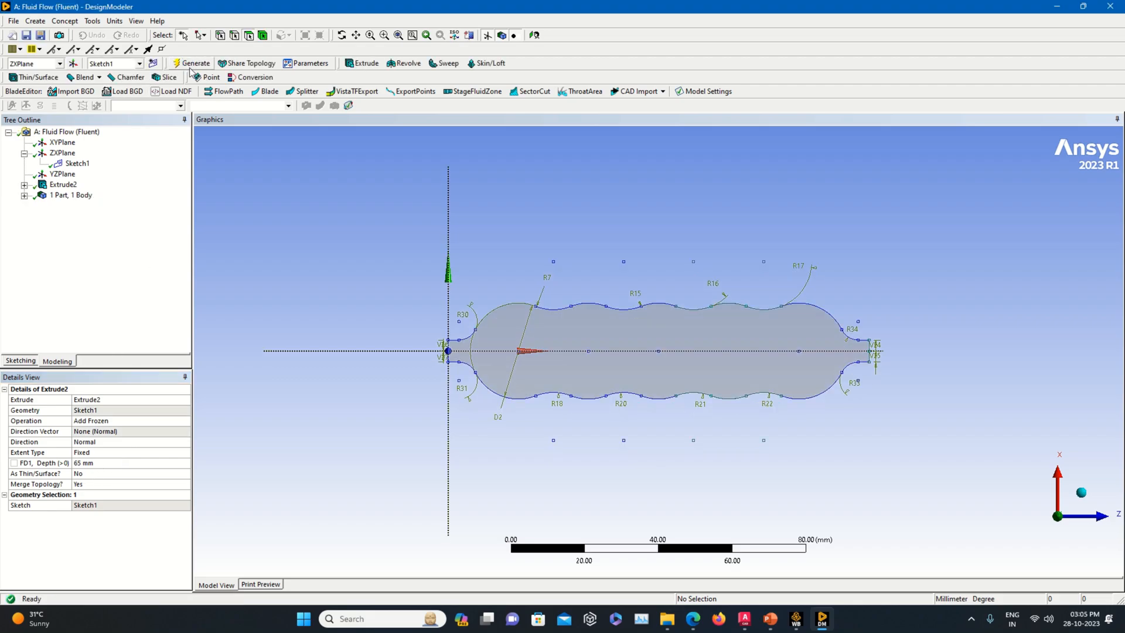
Step: Examine the extruded battery channel body from isometric and end-on views
left_click(1085, 518)
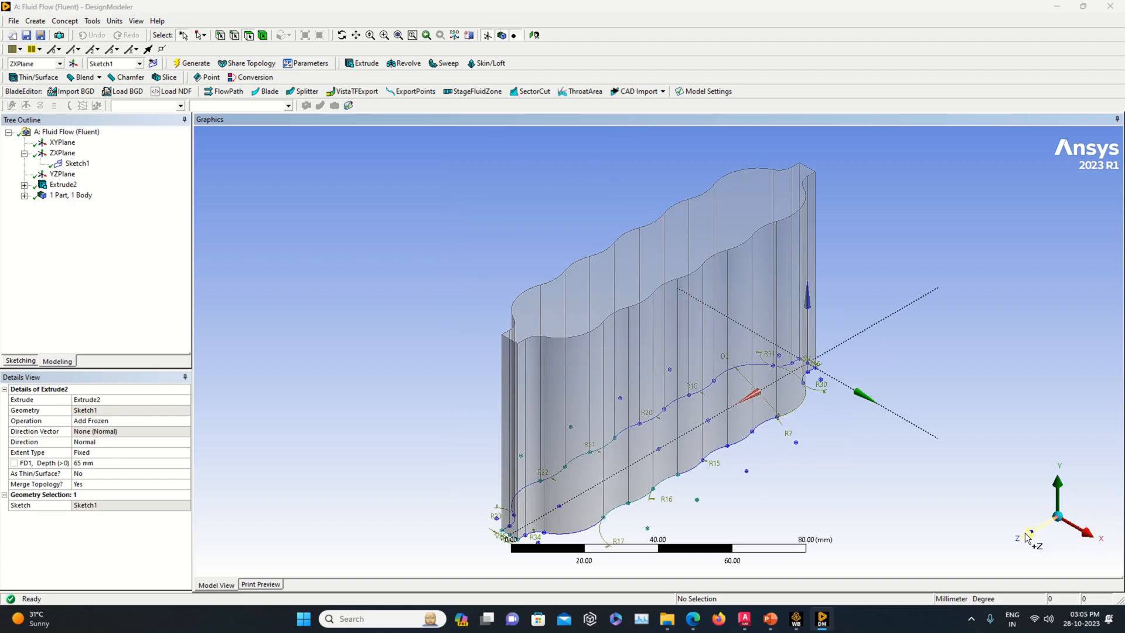
left_click(1082, 492)
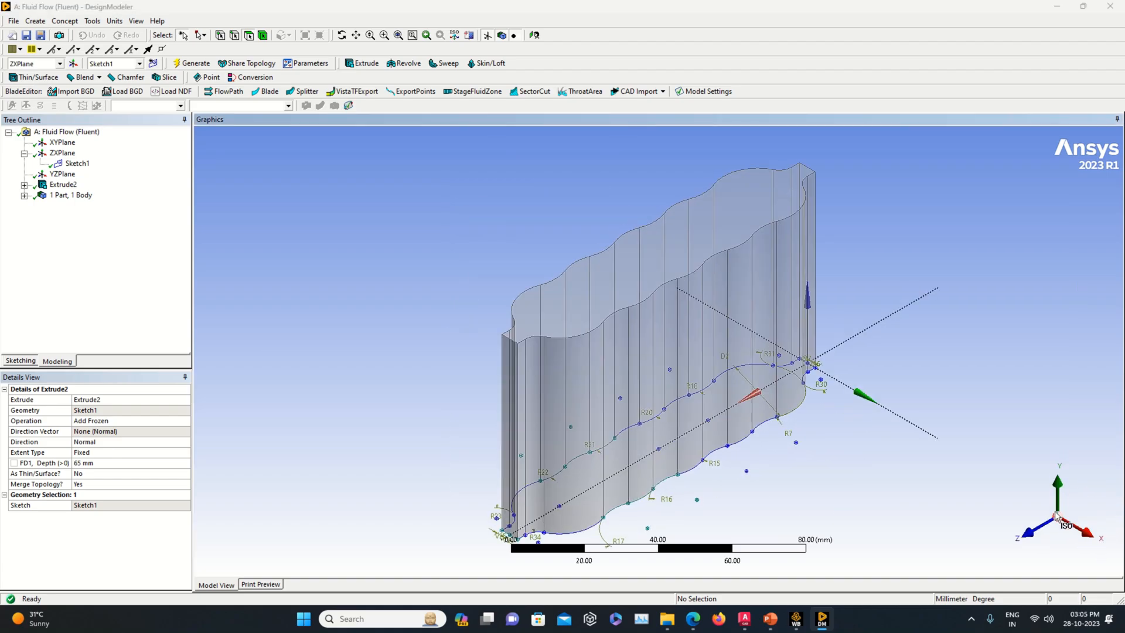
left_click(1026, 532)
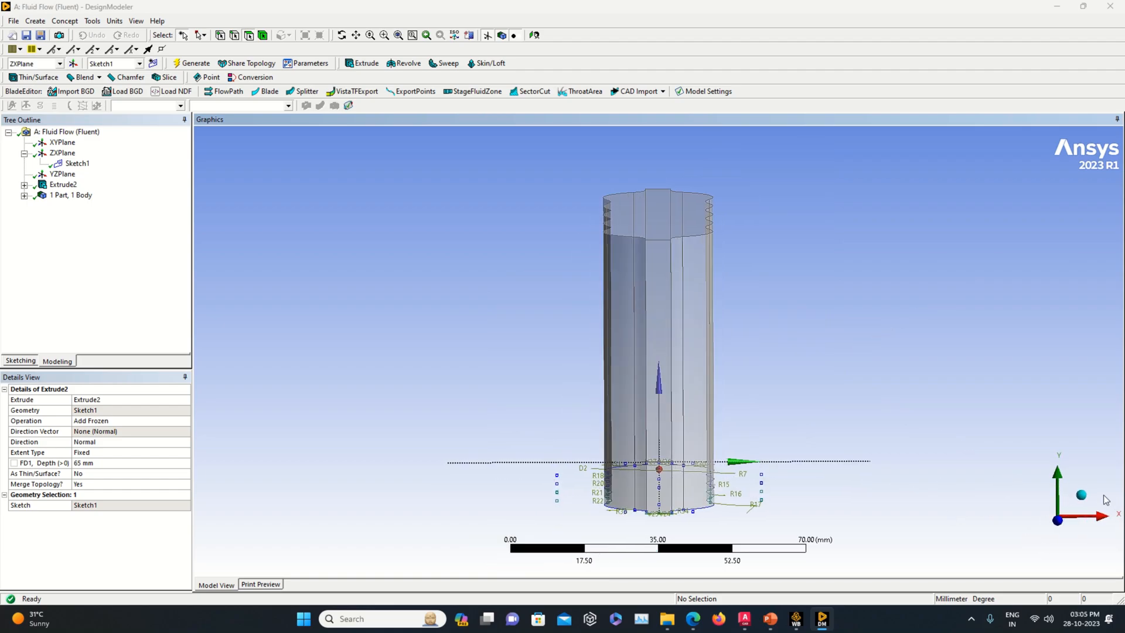
left_click(1083, 493)
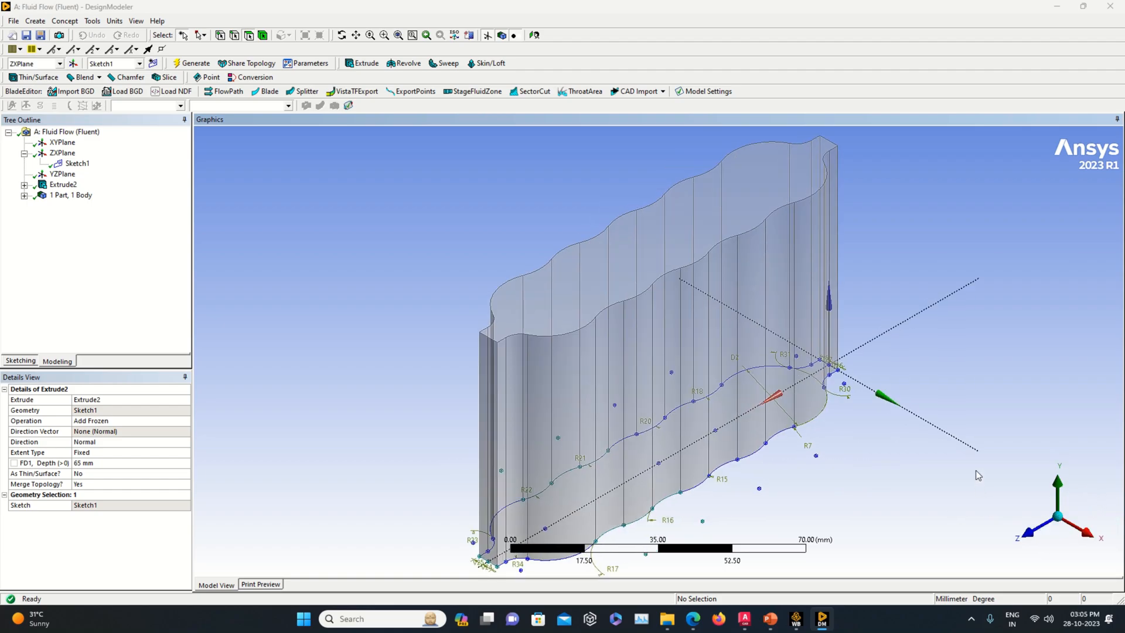
scroll(975, 470, "down", 2)
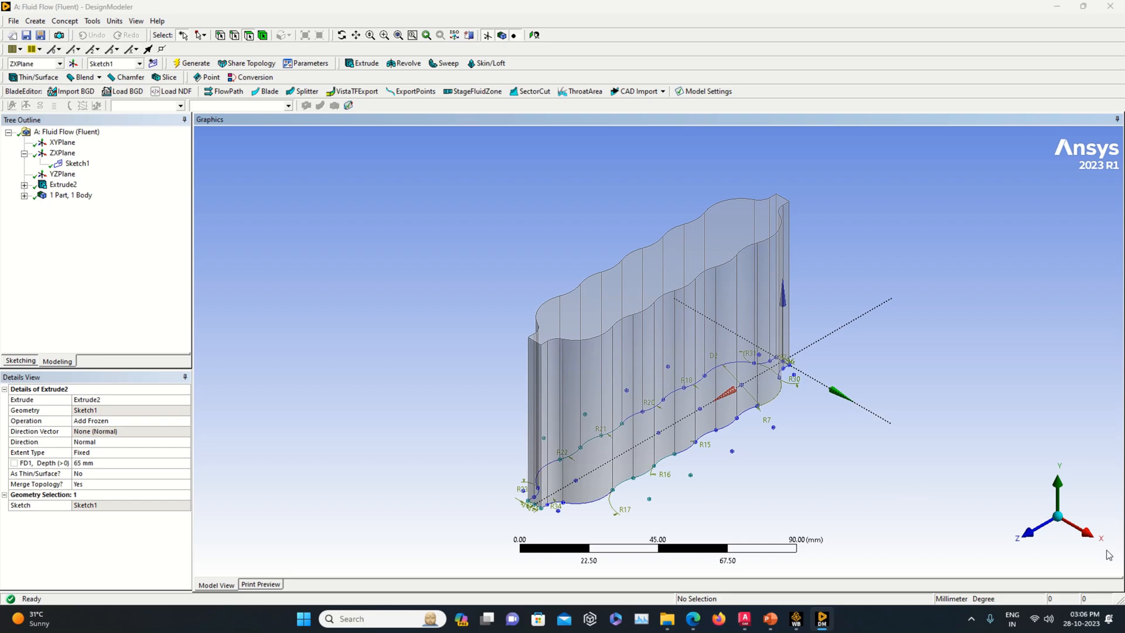
left_click(1024, 532)
left_click(1081, 492)
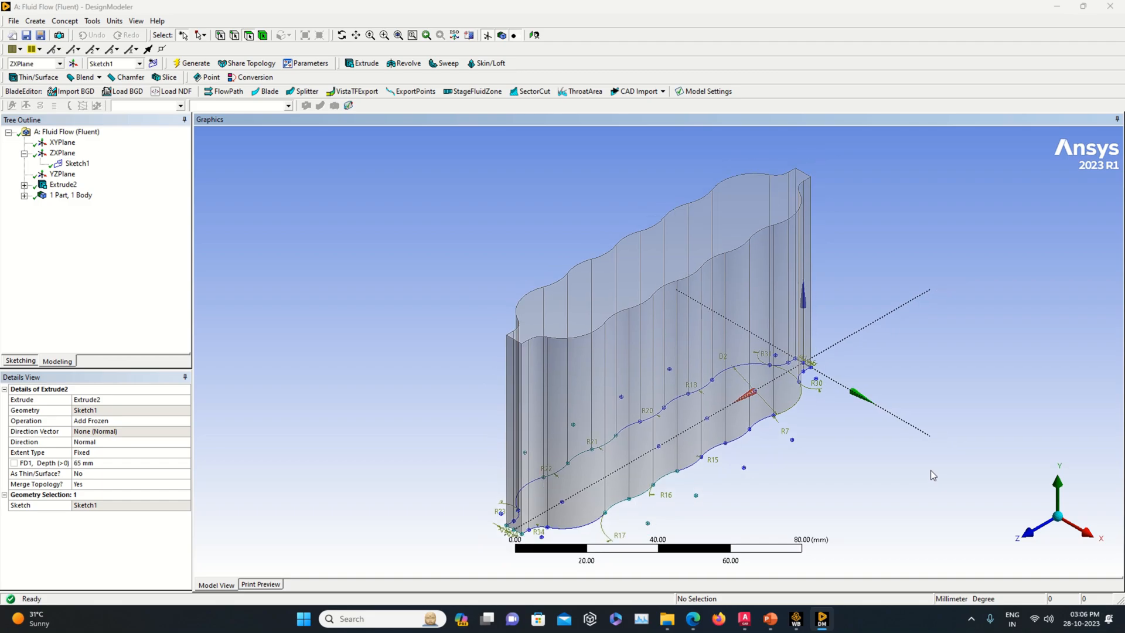
left_click(1027, 531)
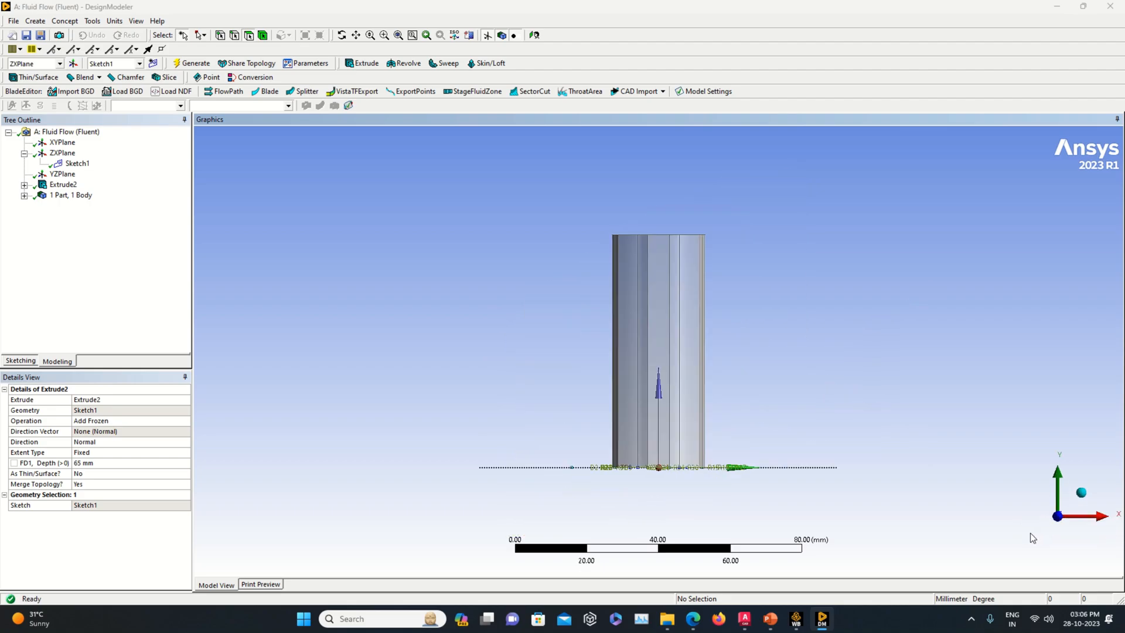
left_click(1079, 495)
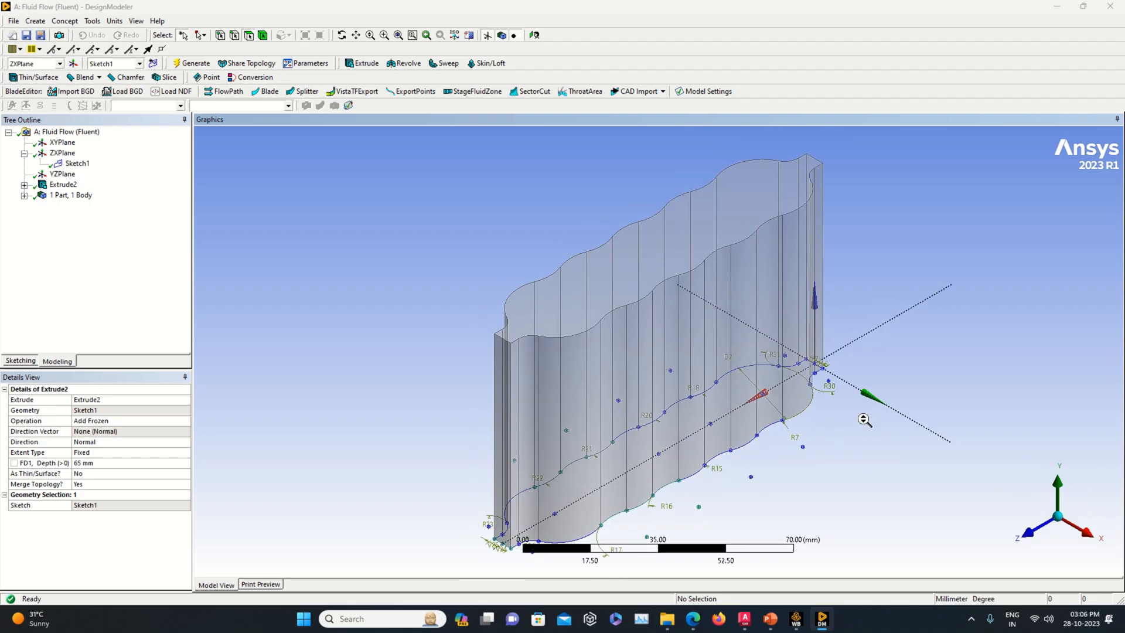
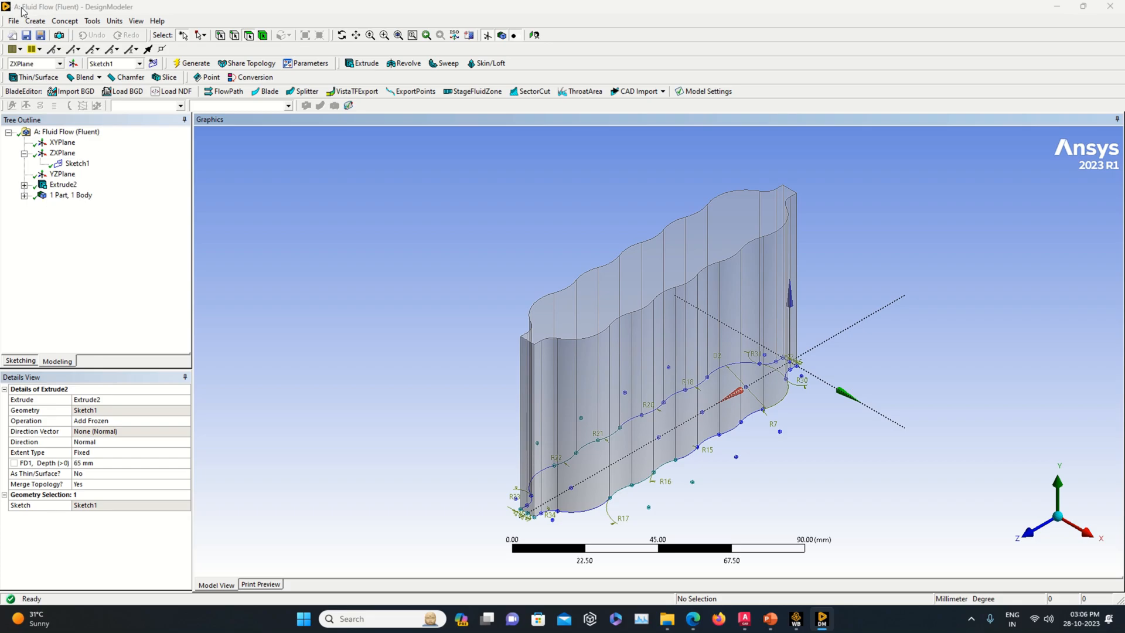
Step: Add a cylinder primitive based on the XYPlane and set its radius to 9 mm
left_click(36, 22)
mouse_move(89, 262)
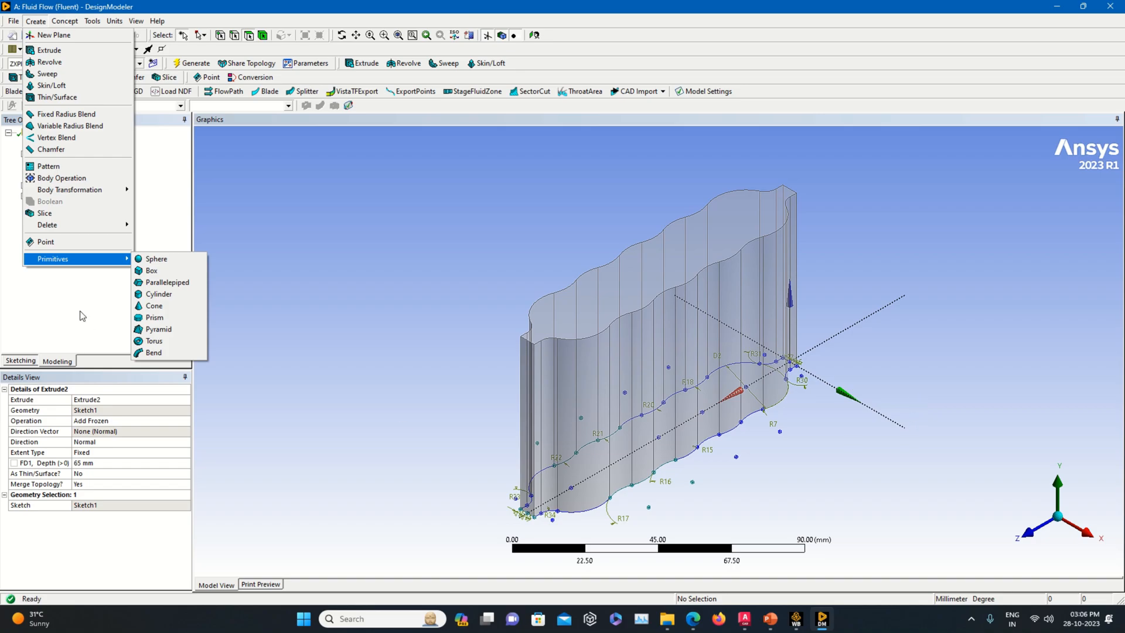
left_click(179, 299)
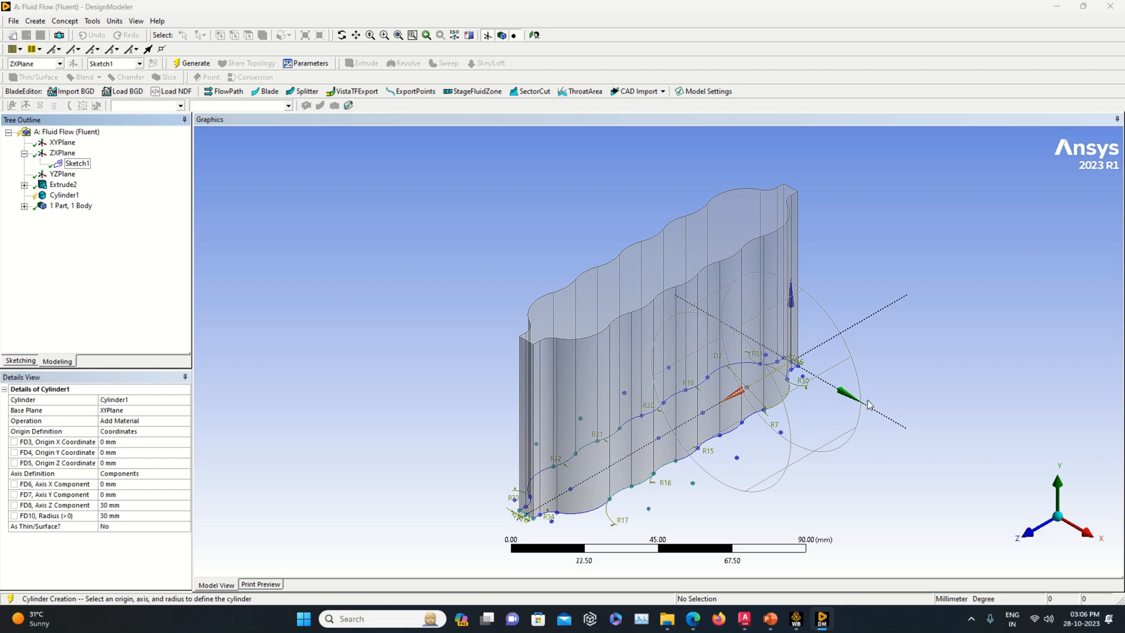
left_click(133, 516)
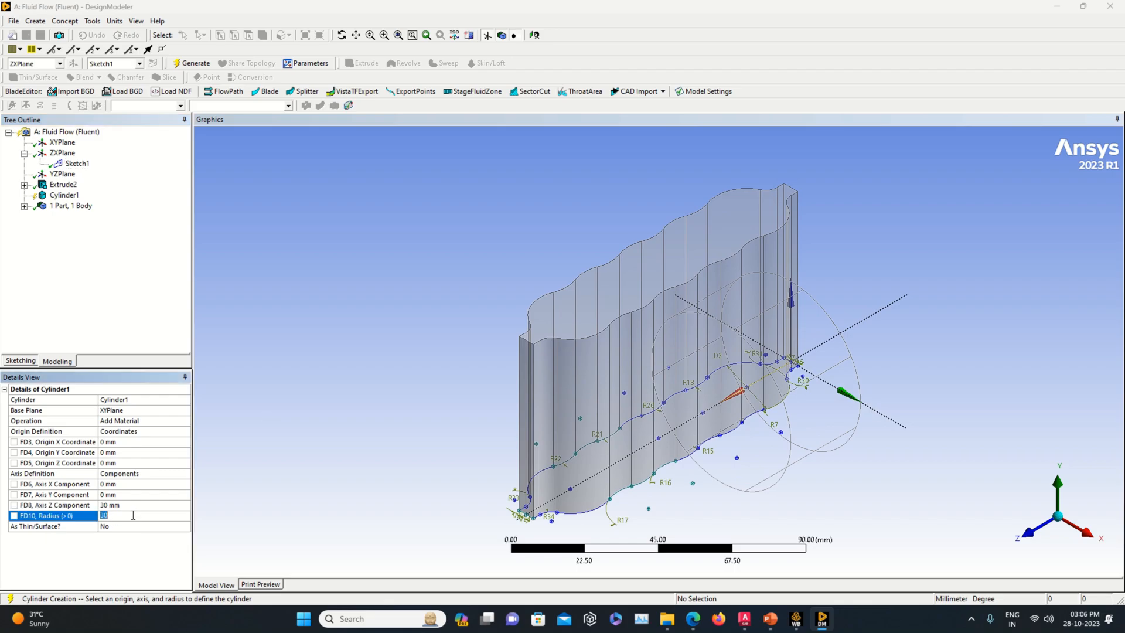
left_click(121, 505)
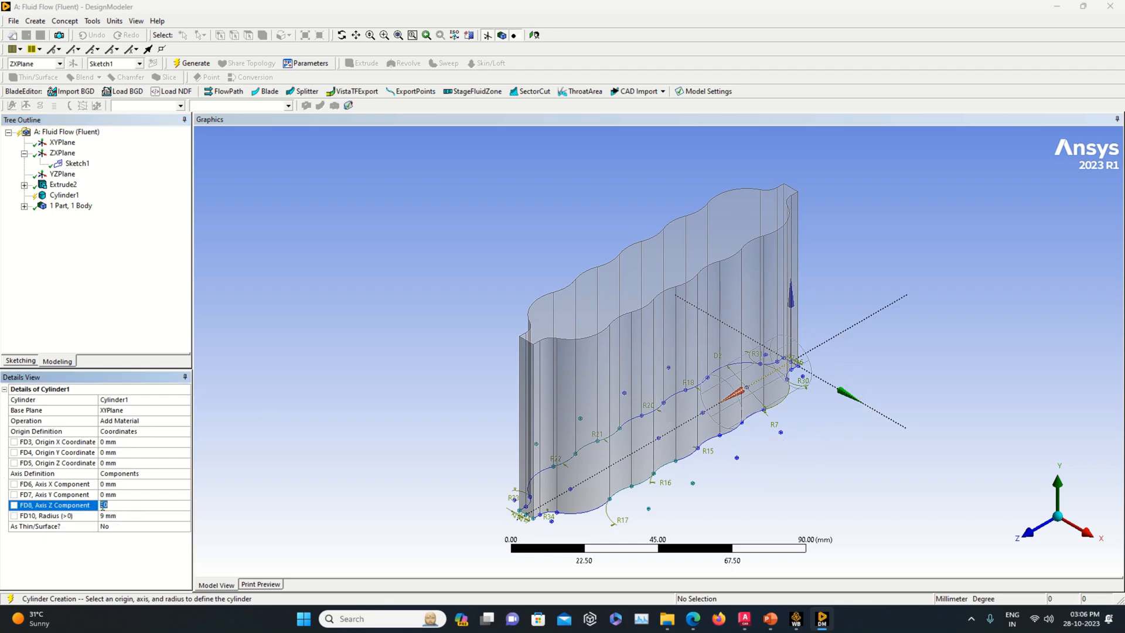
Step: Check the inner circle dimensions in the AutoCAD drawing, return to DesignModeler and set the cylinder's radius to 10 mm
left_click(119, 516)
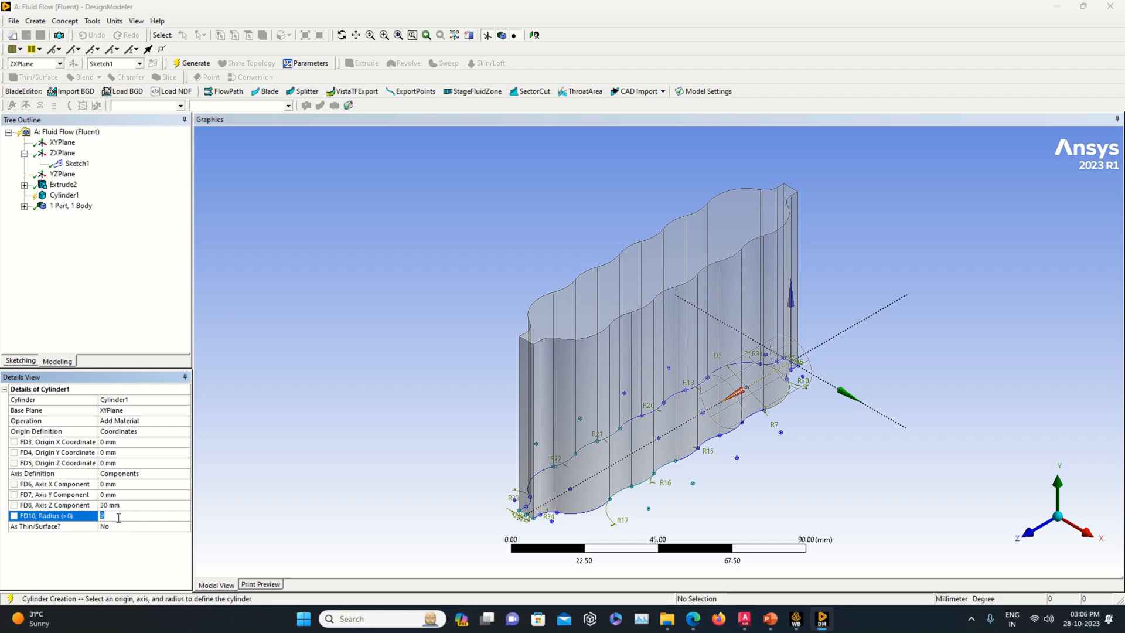
left_click(744, 618)
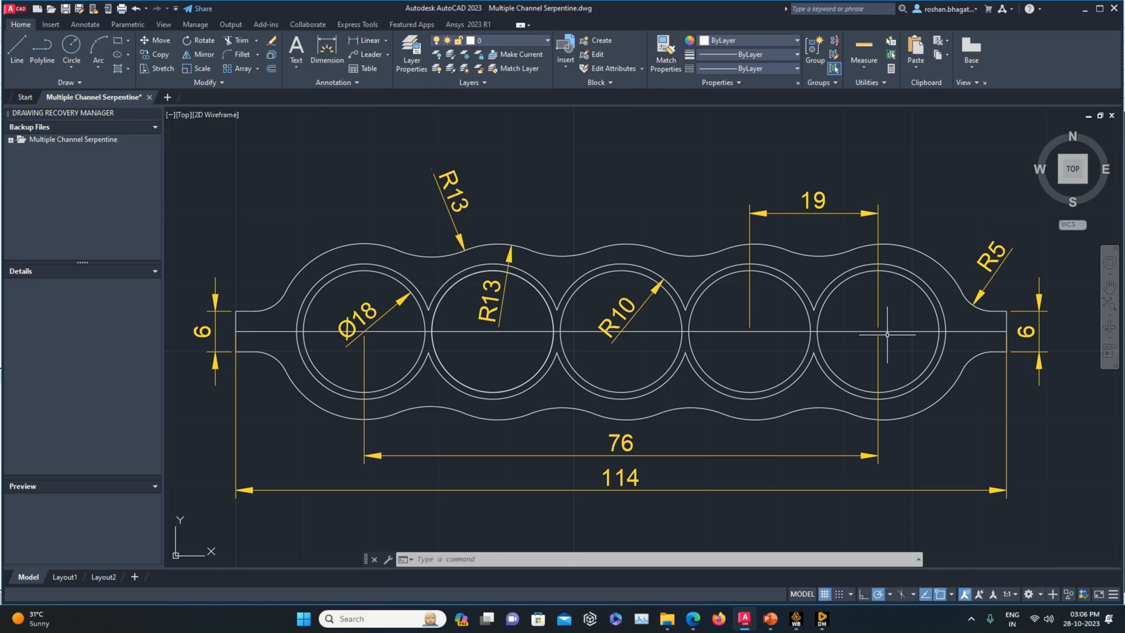
left_click(822, 619)
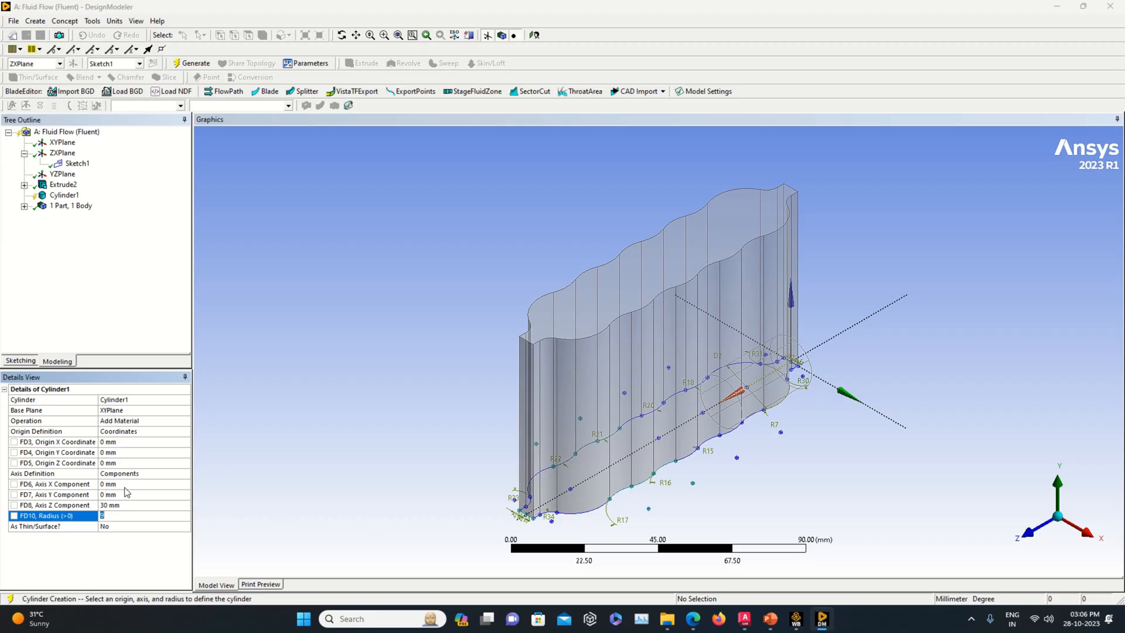
key("Return")
Step: Set the cylinder's axis components to Y 65 mm and Z 0 mm, and its origin X coordinate to -19 mm
left_click(145, 495)
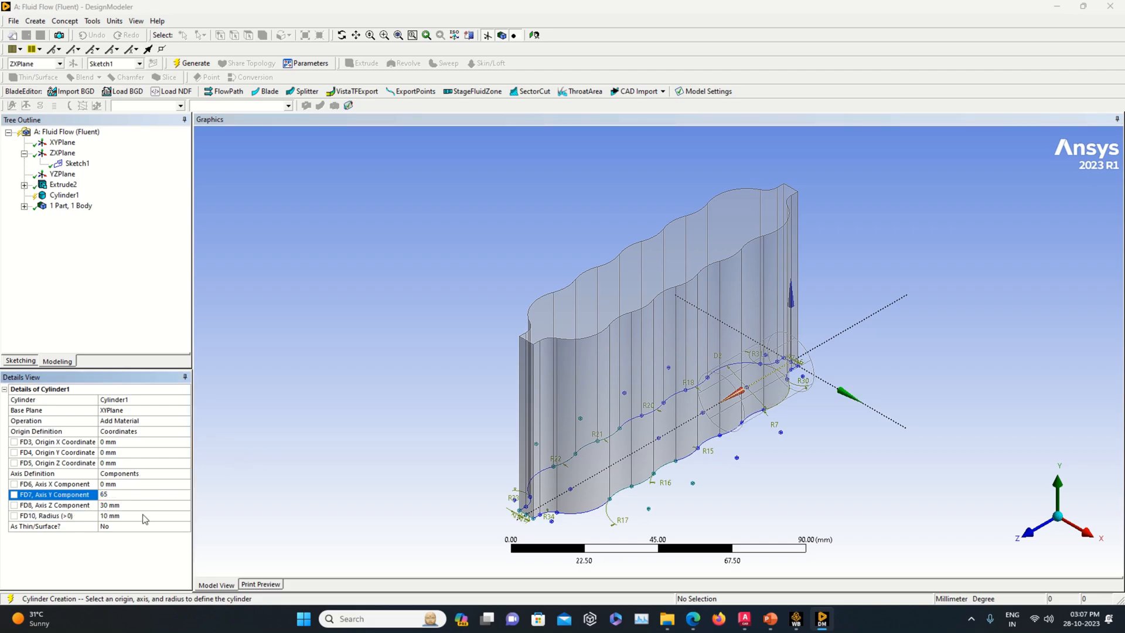
key("Return")
left_click(142, 506)
left_click(244, 435)
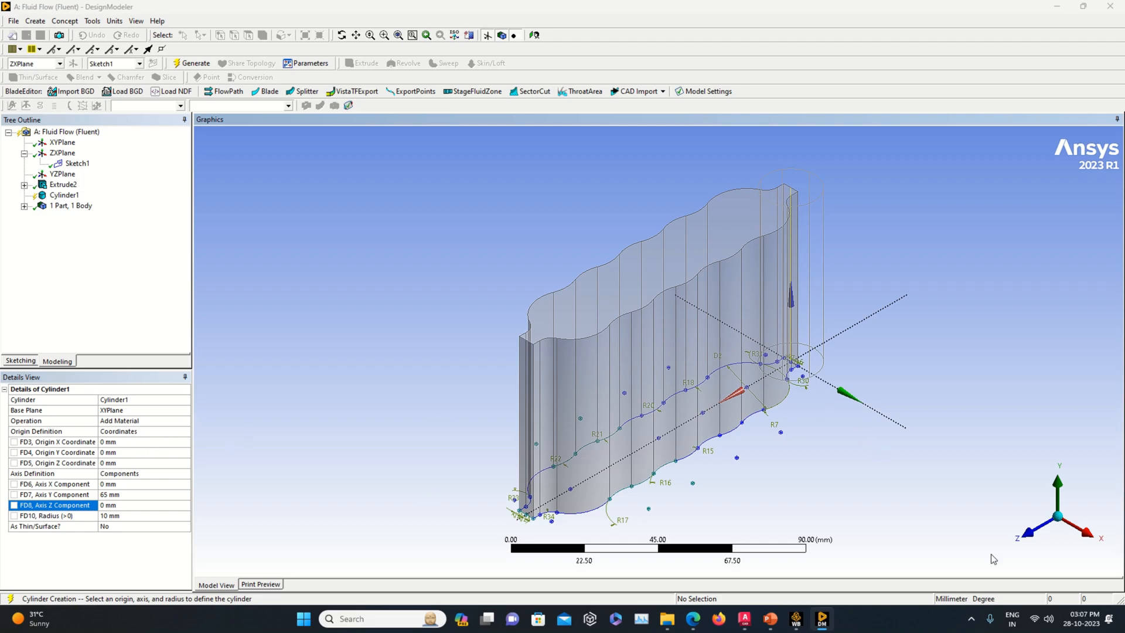
left_click(122, 443)
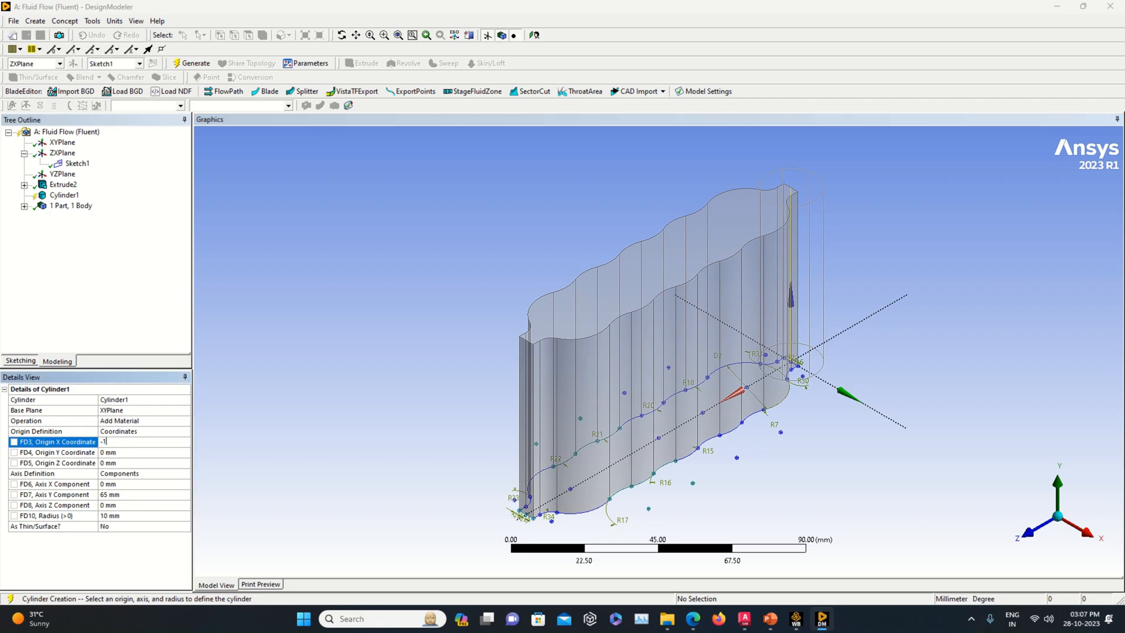
left_click(258, 418)
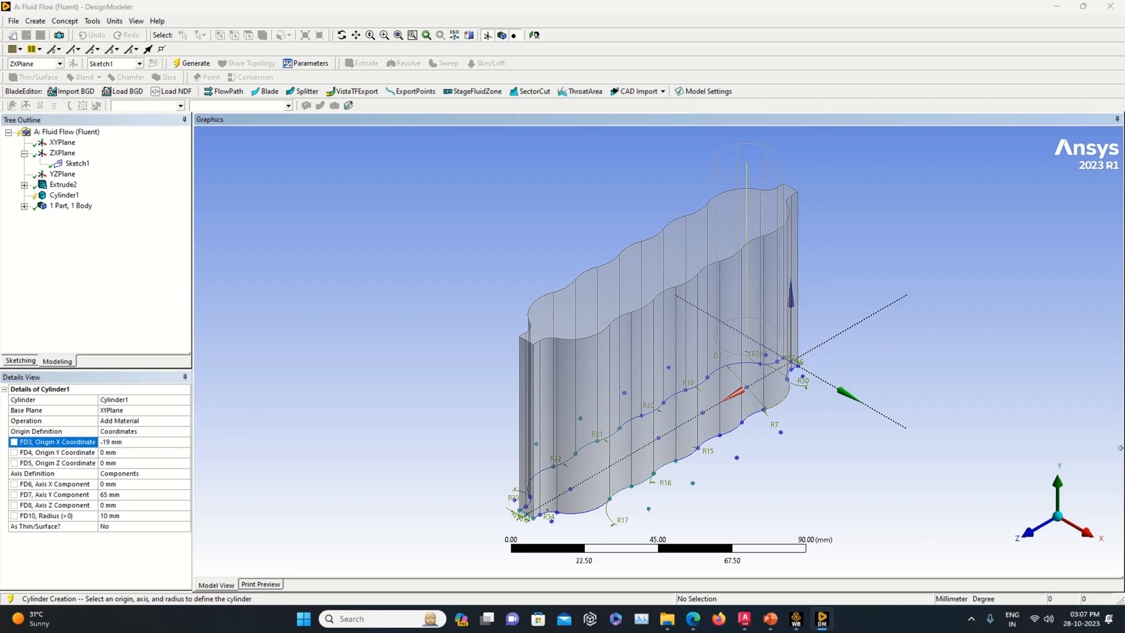
Step: Examine the cylinder preview's position relative to the extruded body from side, top and isometric views
left_click(1031, 531)
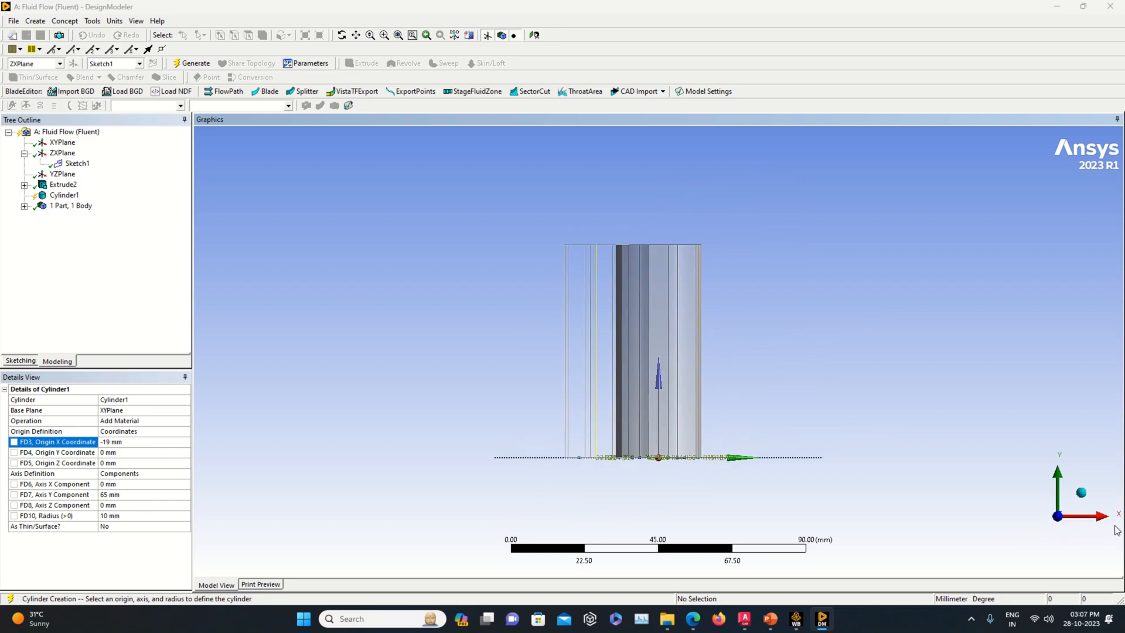
left_click(1105, 517)
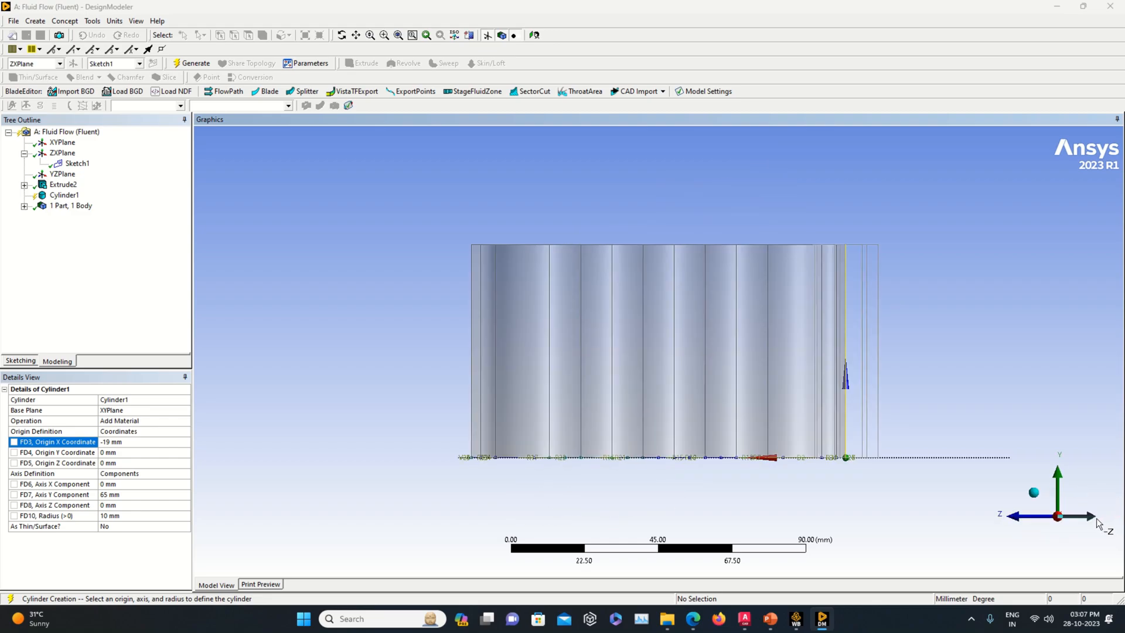
left_click(1037, 496)
left_click(1034, 537)
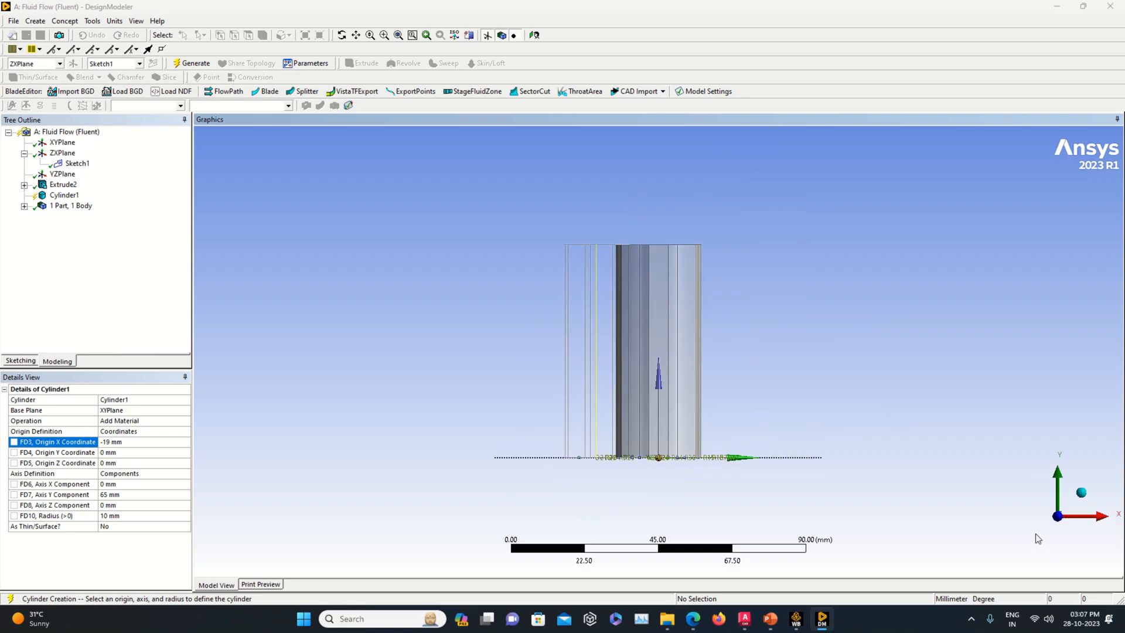
left_click(1058, 475)
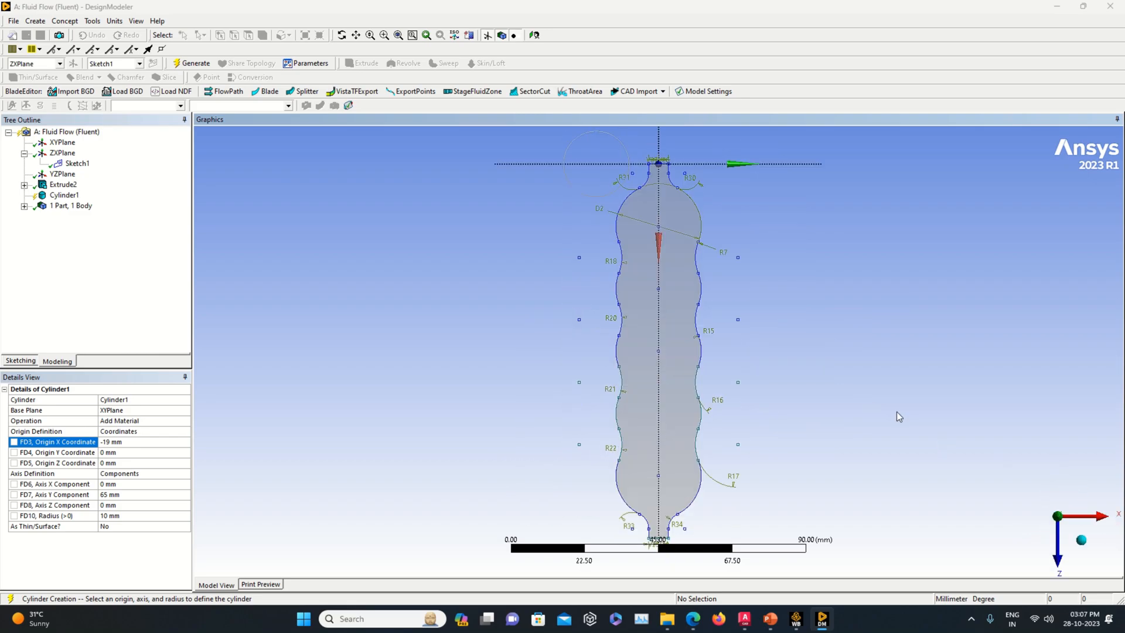
left_click(1081, 540)
middle_click_drag(930, 424, 838, 444)
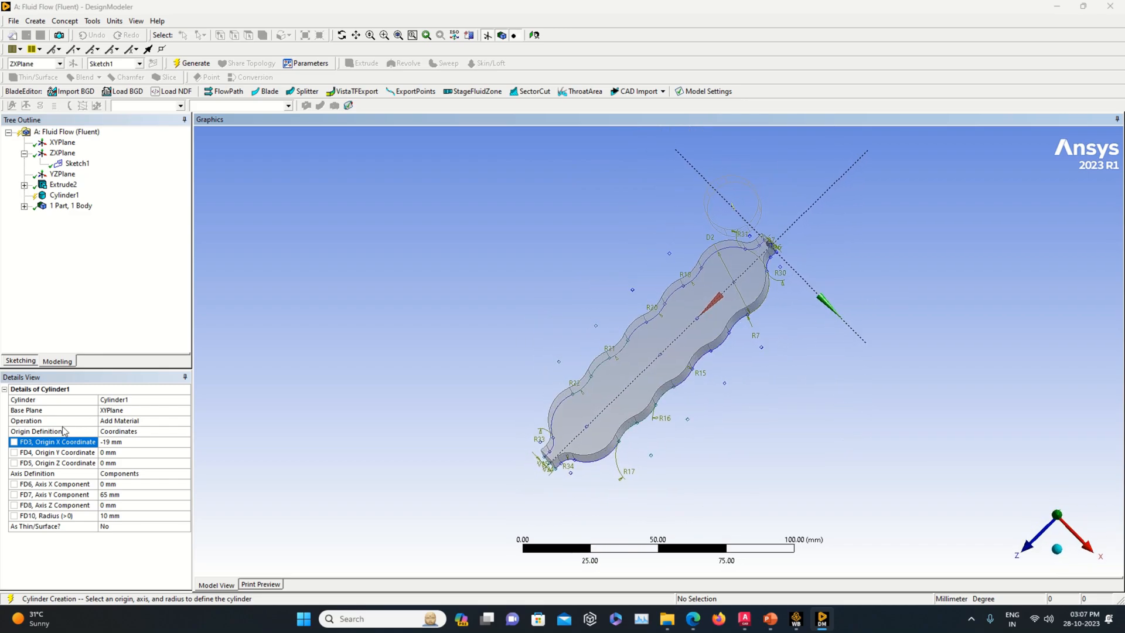
Step: Set the cylinder's origin X coordinate to 0 mm and its origin Z coordinate to 19 mm
left_click(116, 442)
type("0")
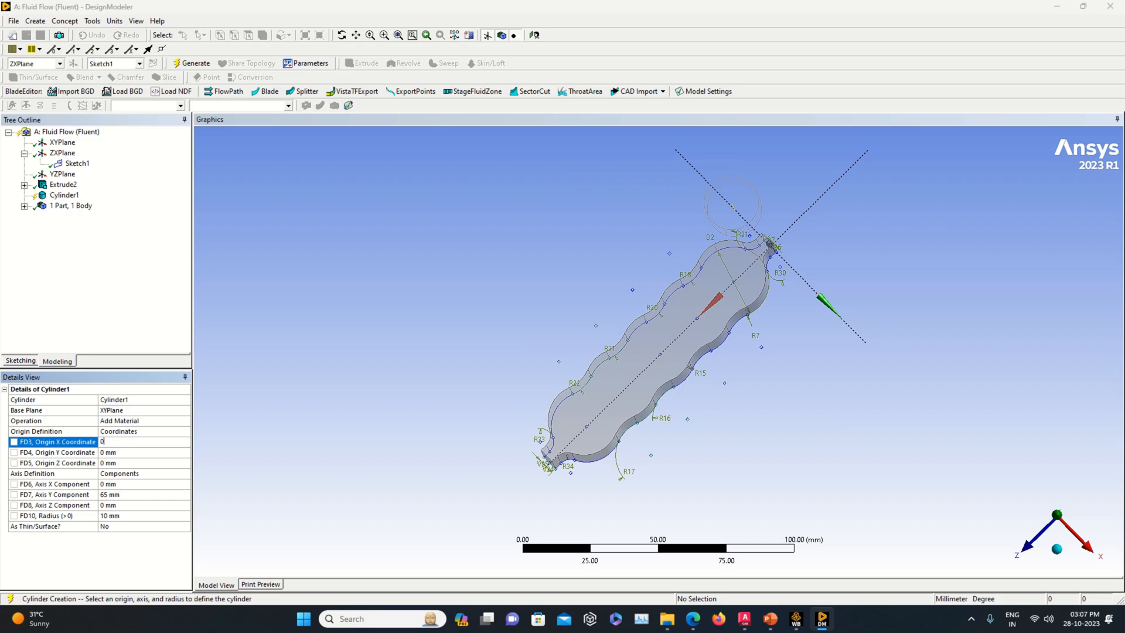
left_click(297, 394)
middle_click_drag(820, 390, 818, 367)
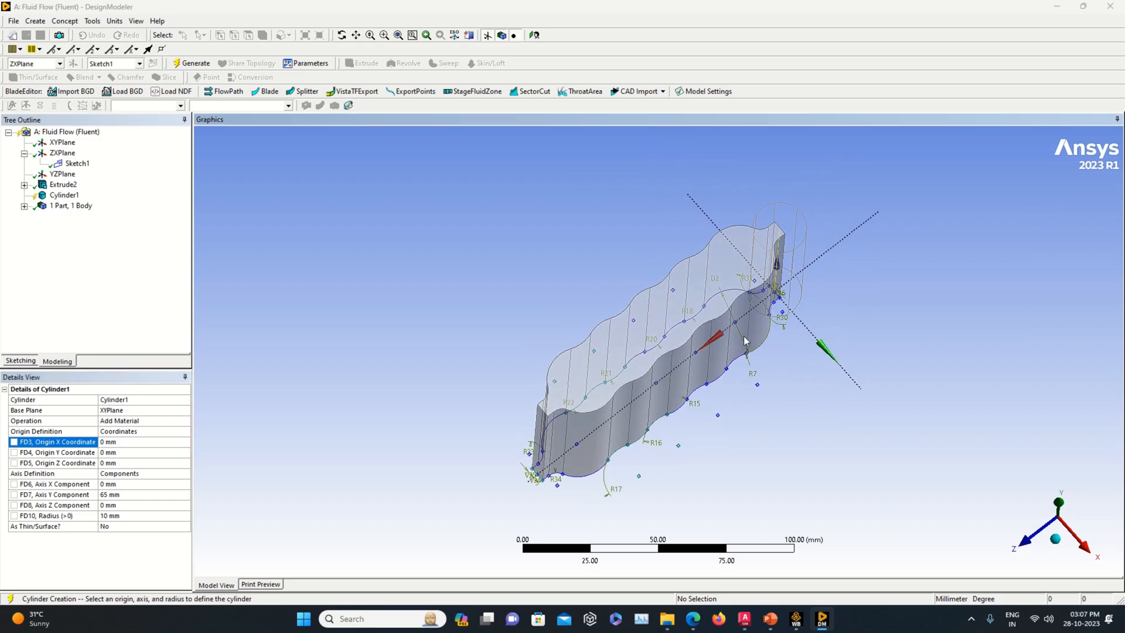
middle_click_drag(859, 414, 850, 431)
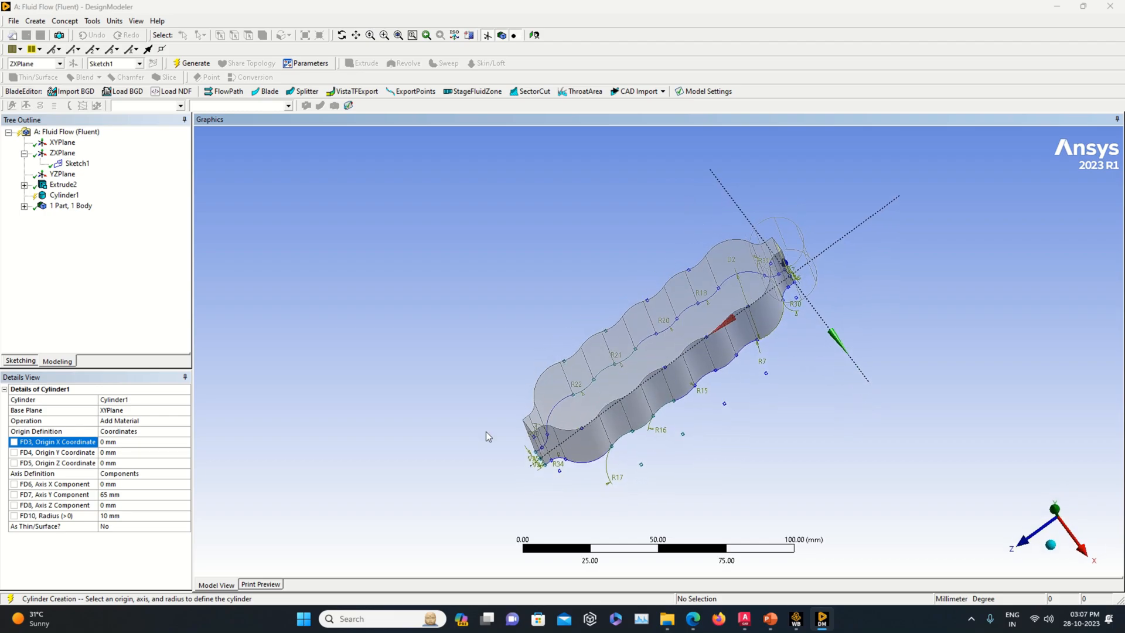
left_click(122, 464)
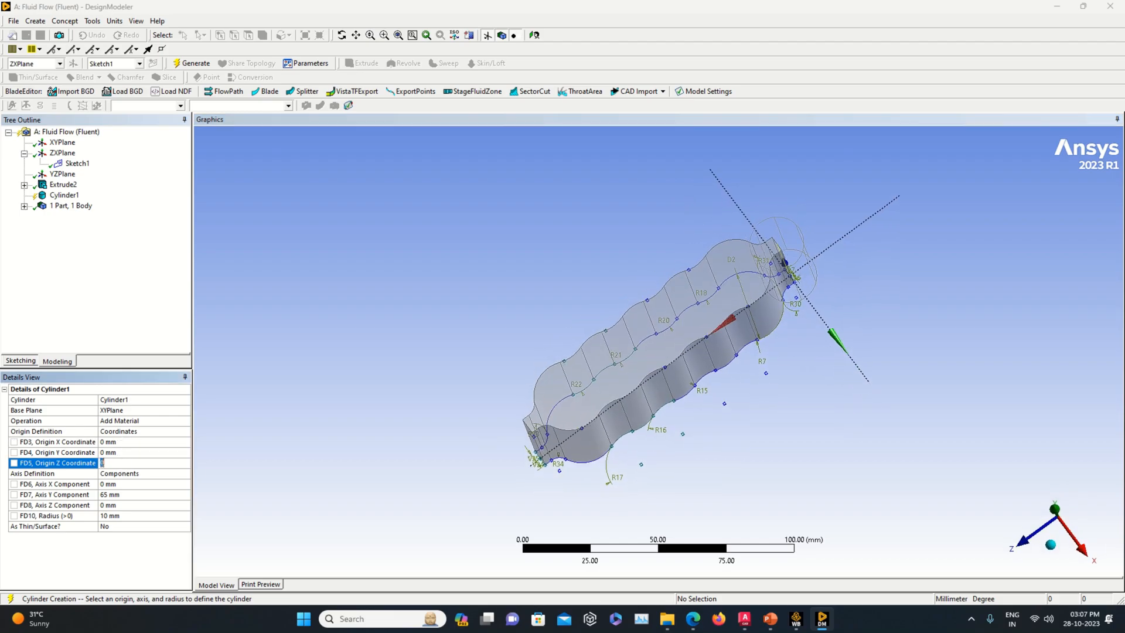
type("19")
key("Return")
middle_click_drag(811, 499, 820, 504)
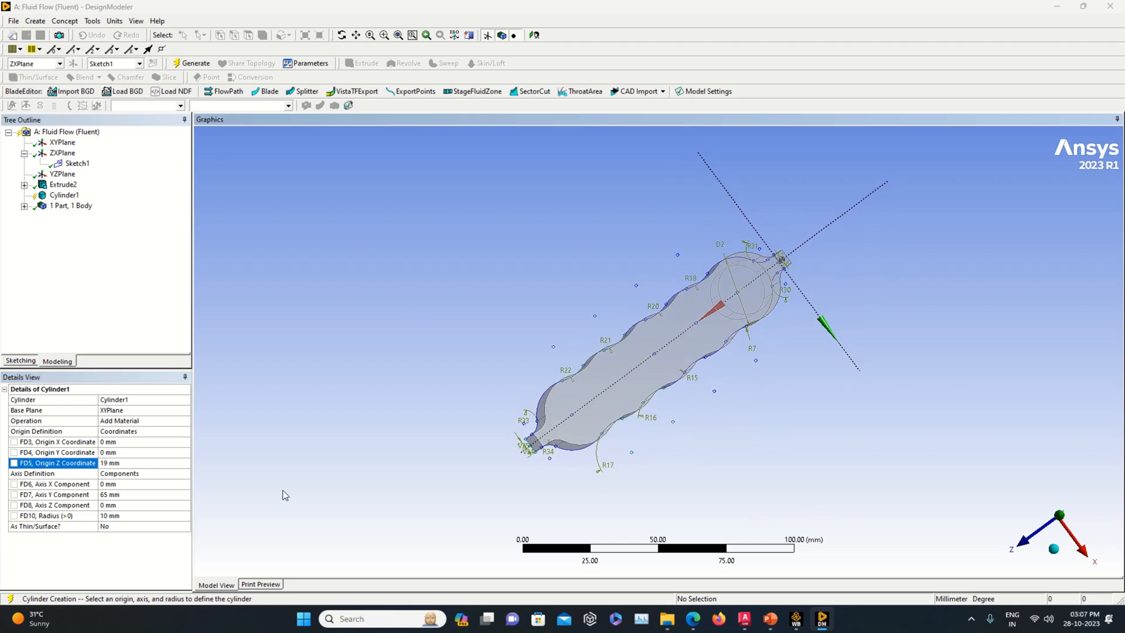
Step: Set the first cylinder's operation to Slice Material, generate it, and inspect the sliced body in isometric view
left_click(183, 421)
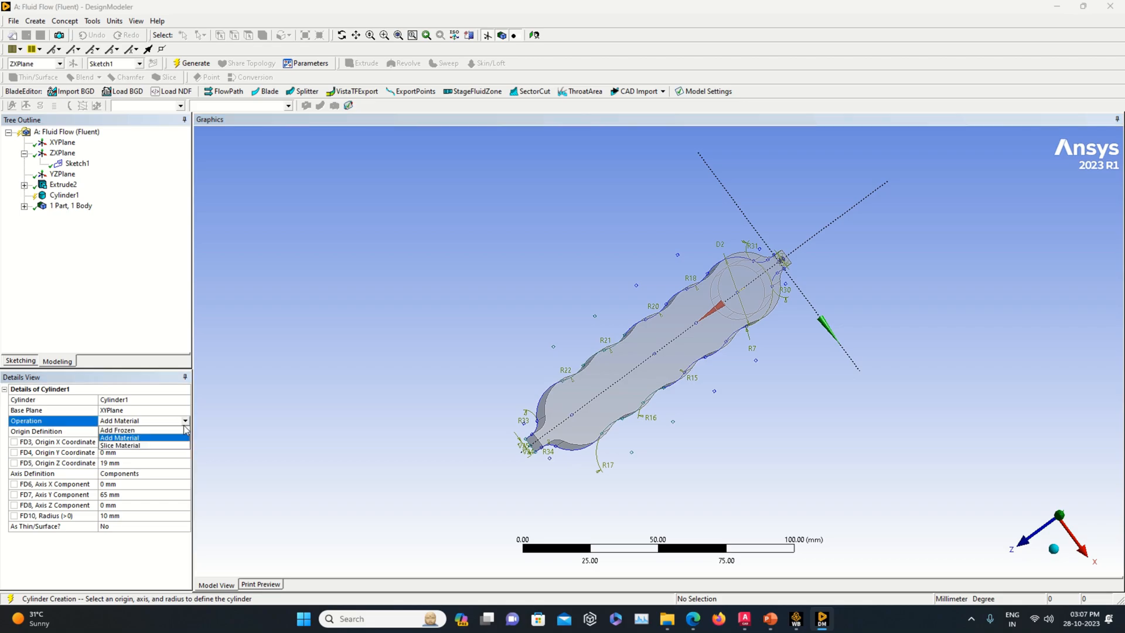
left_click(159, 449)
left_click(192, 64)
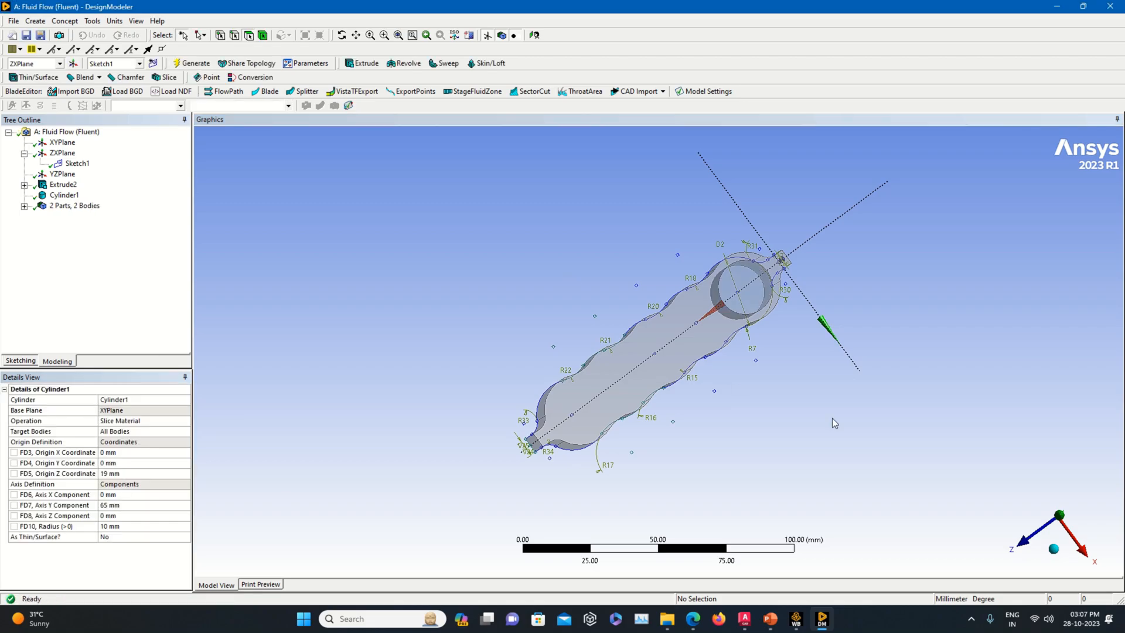
middle_click_drag(821, 411, 748, 301)
left_click(690, 289)
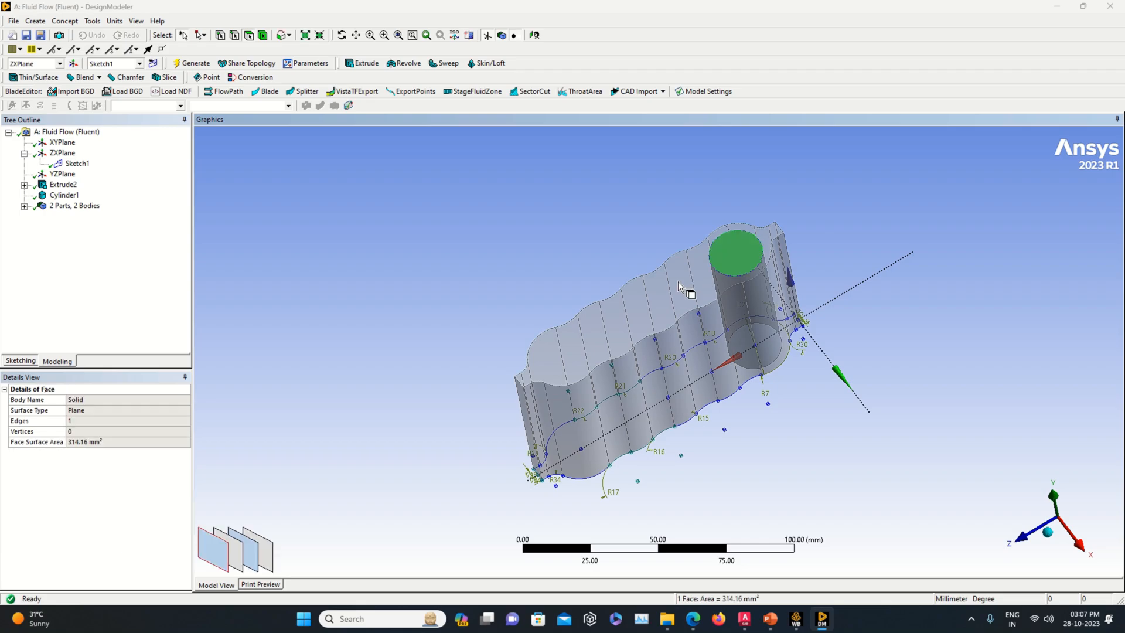
left_click(849, 424)
left_click(1048, 532)
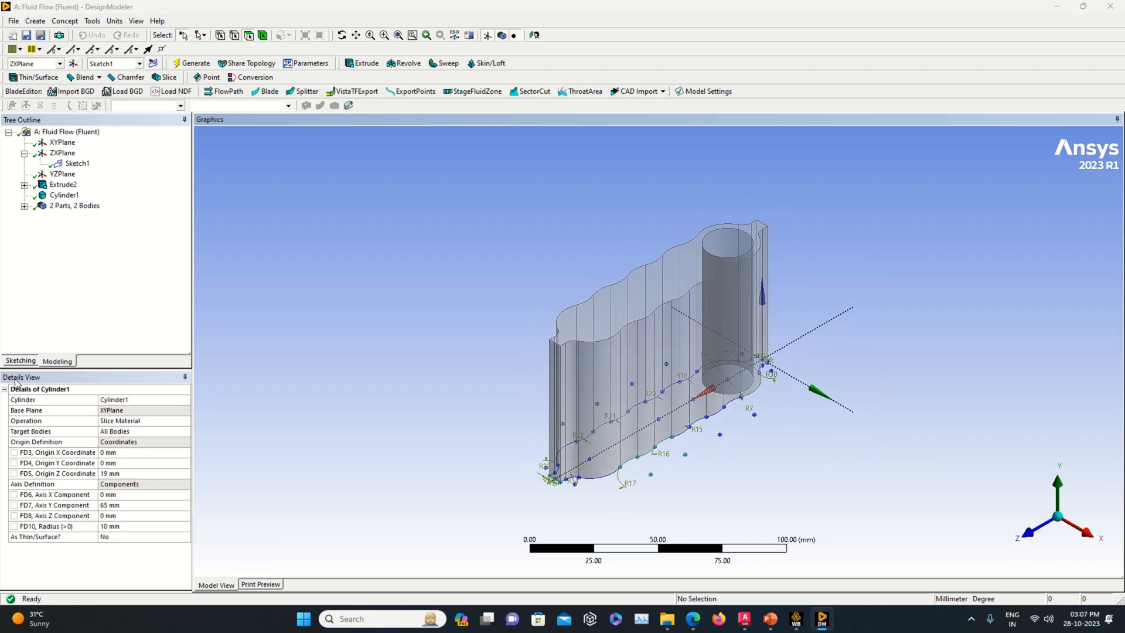
Step: Add a second cylinder primitive with the Slice Material operation and axis components Y 65 mm and Z 0 mm
left_click(35, 21)
mouse_move(104, 264)
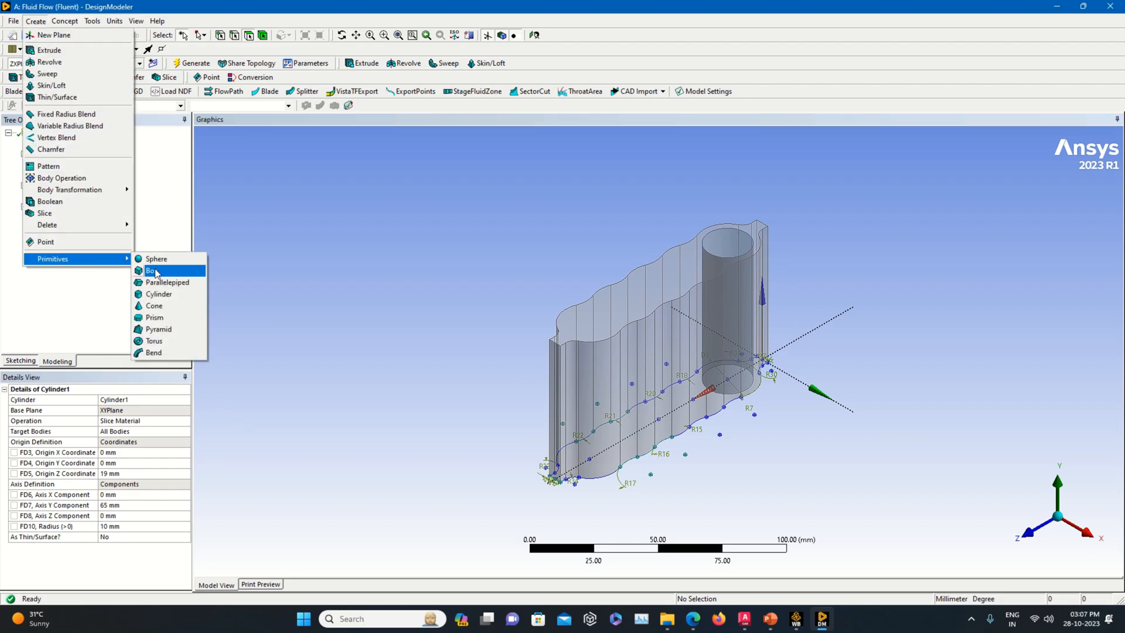
left_click(177, 300)
left_click(183, 421)
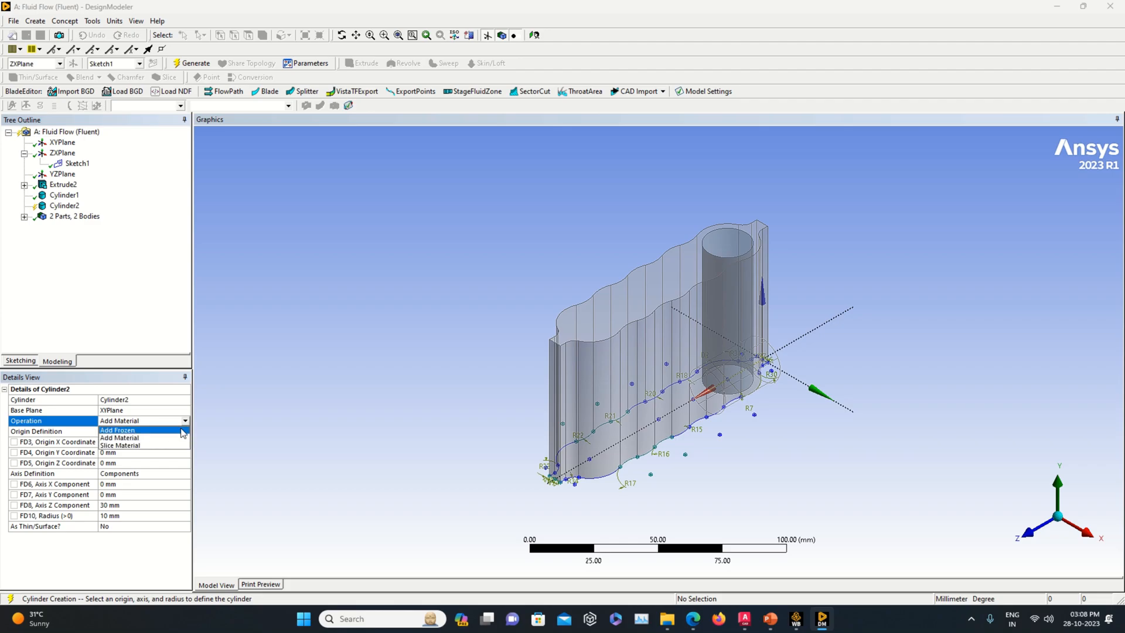
left_click(174, 445)
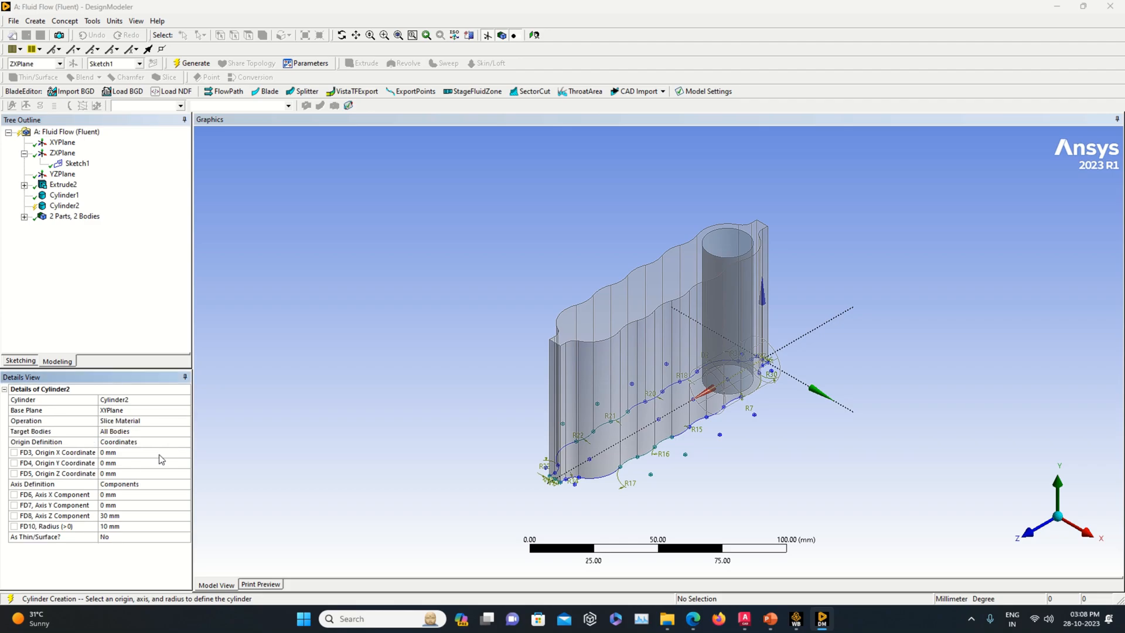
left_click(122, 507)
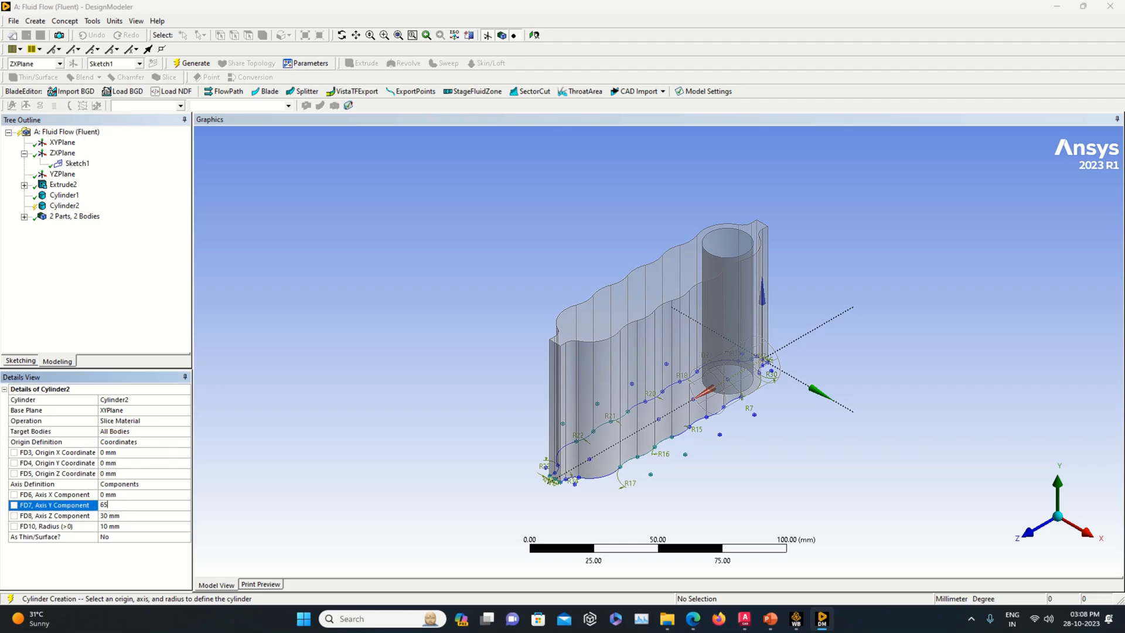
type("65")
left_click(122, 516)
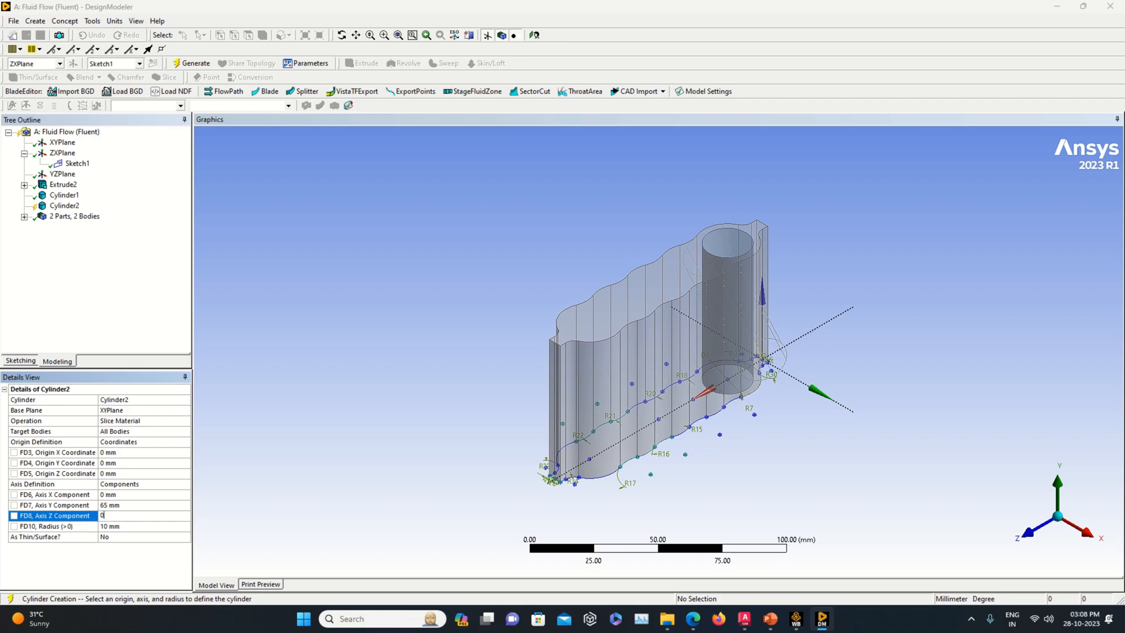
key("Return")
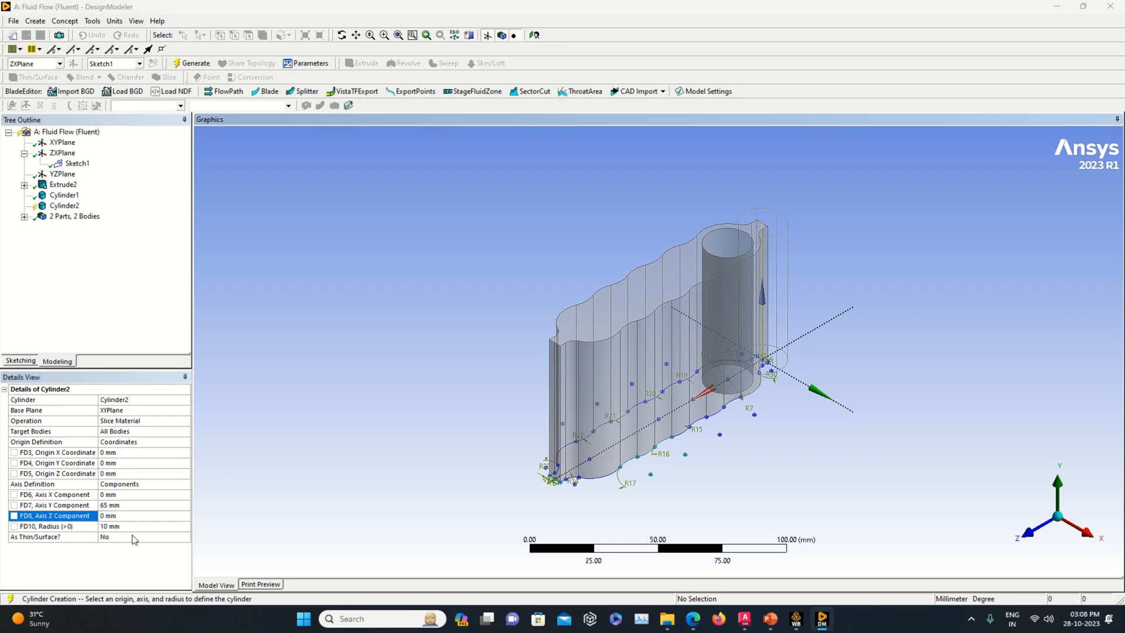
Step: Set the second cylinder's origin Z coordinate to 38 mm, generate it and check its position in the body
left_click(131, 452)
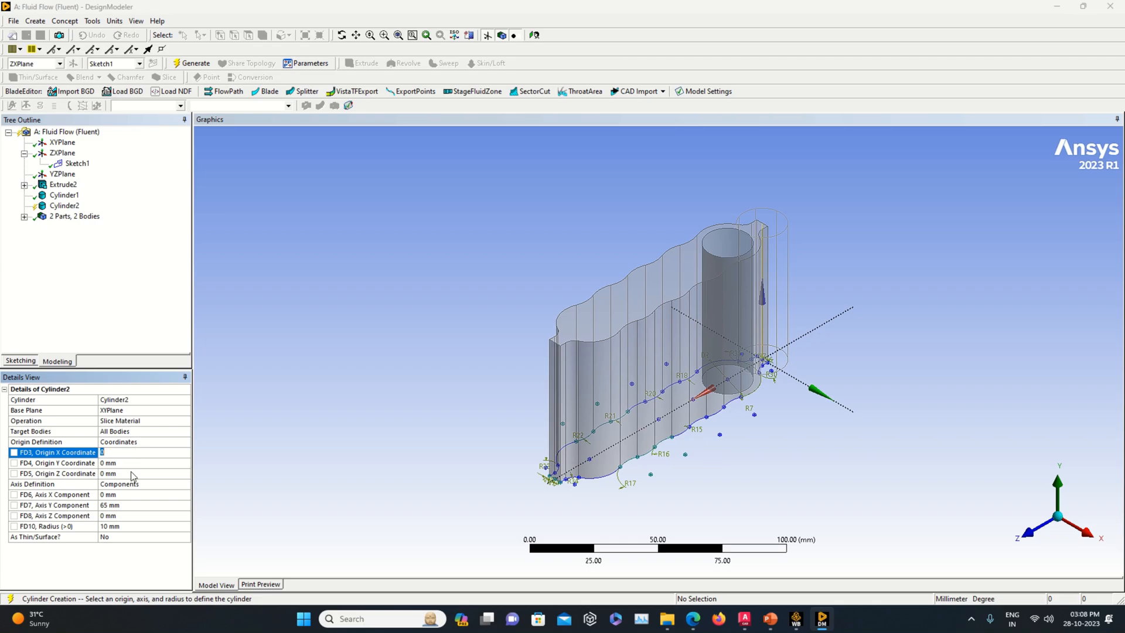
left_click(132, 473)
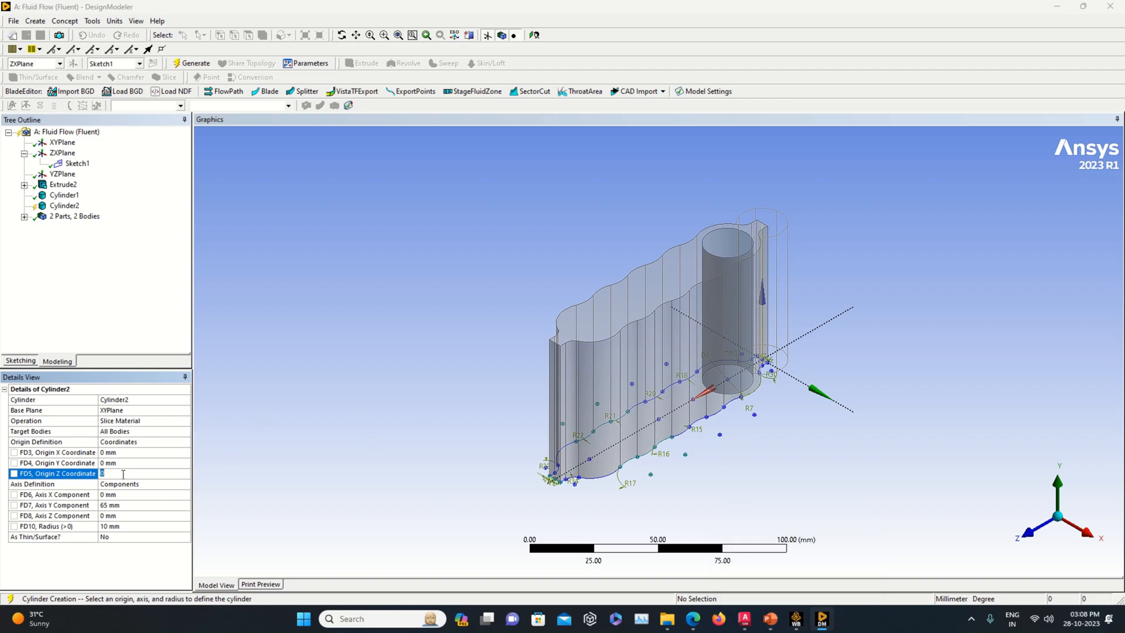
left_click(283, 418)
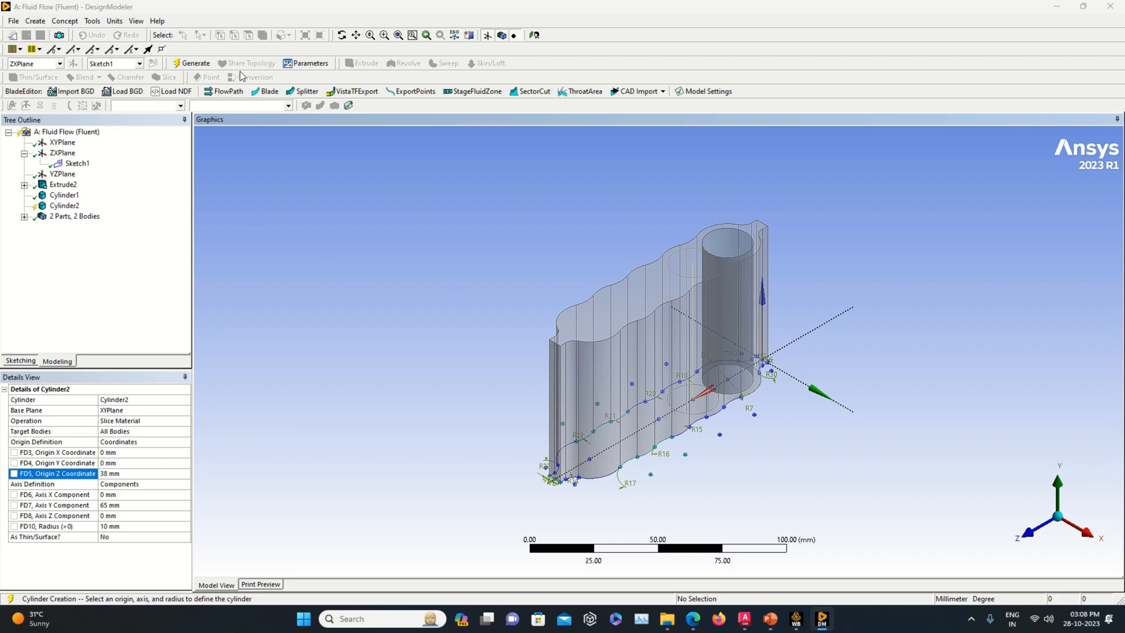
left_click(1033, 529)
left_click(1093, 517)
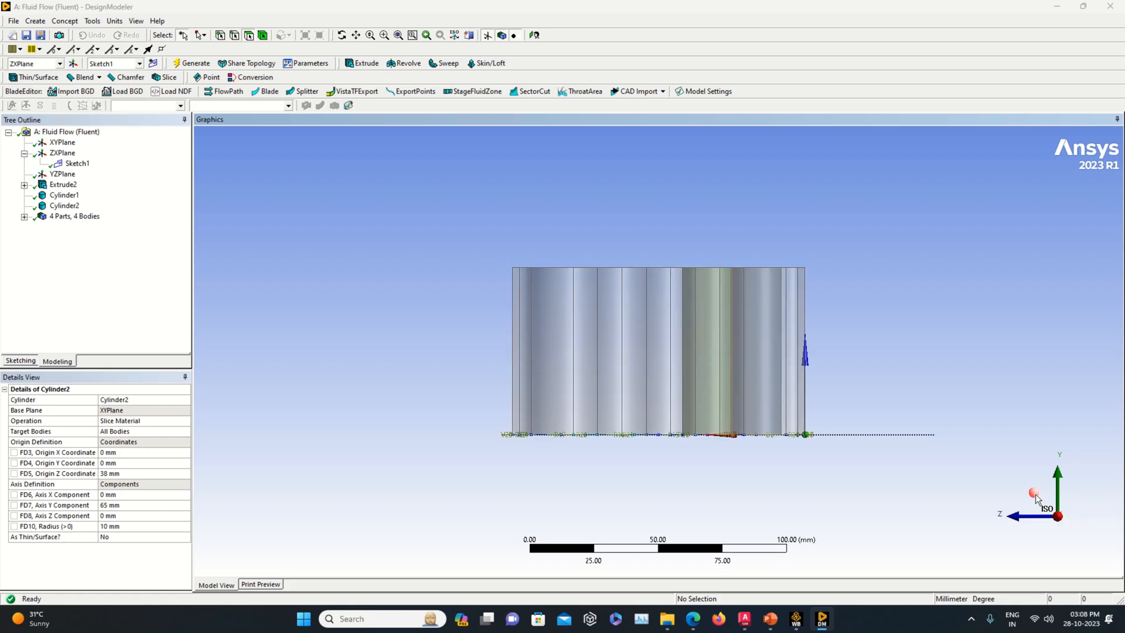
left_click(1035, 496)
middle_click_drag(911, 356, 917, 418)
left_click(36, 21)
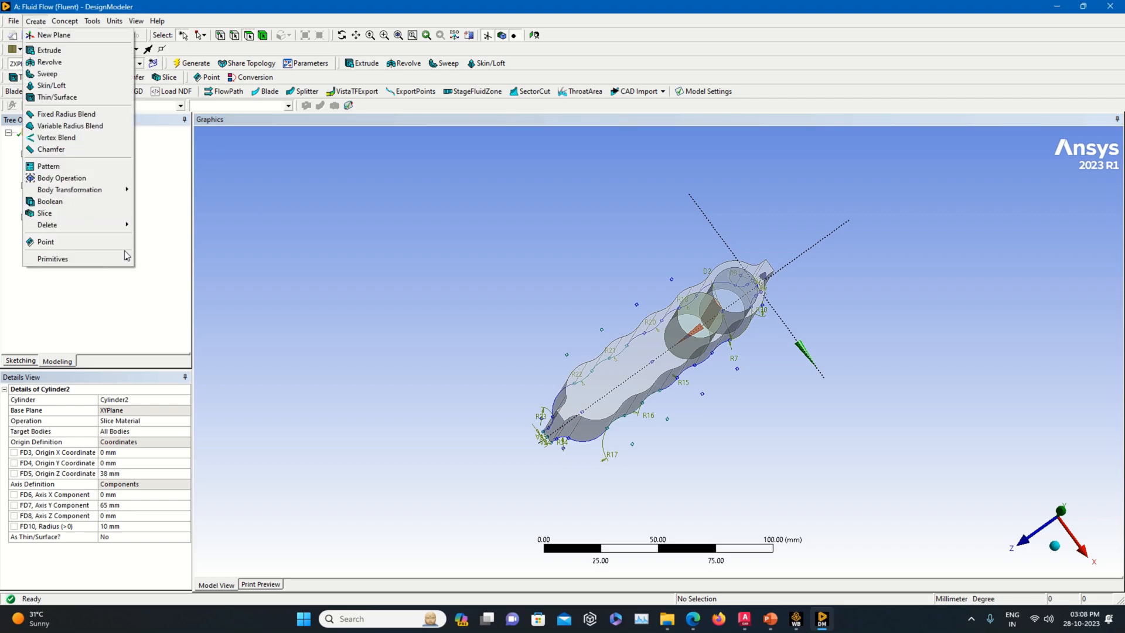
mouse_move(126, 258)
left_click(170, 305)
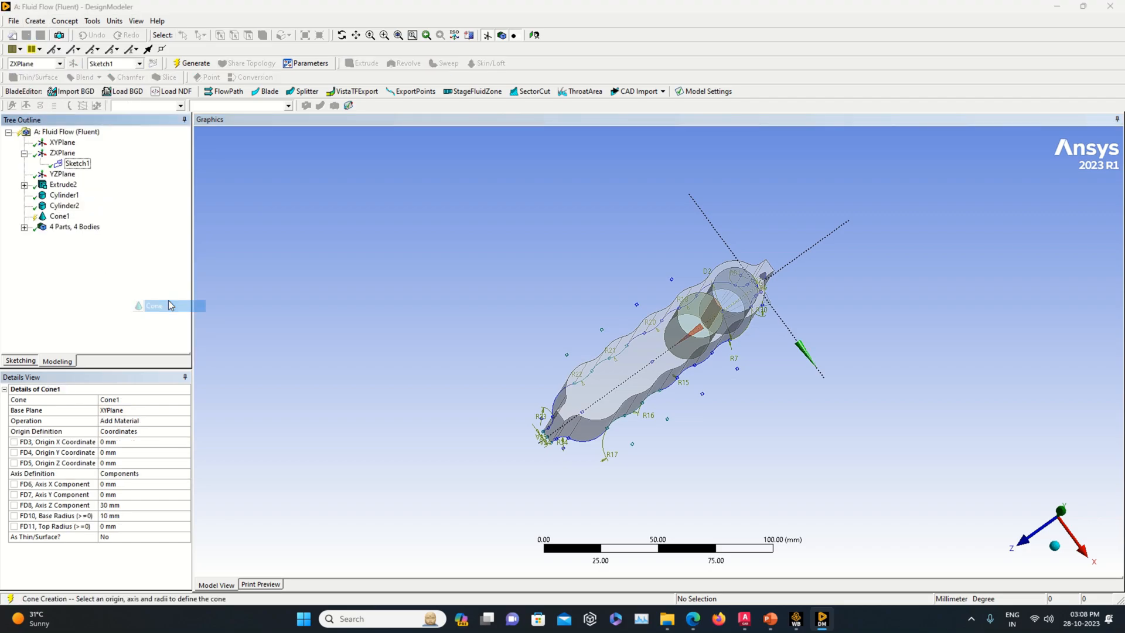
right_click(53, 222)
left_click(70, 237)
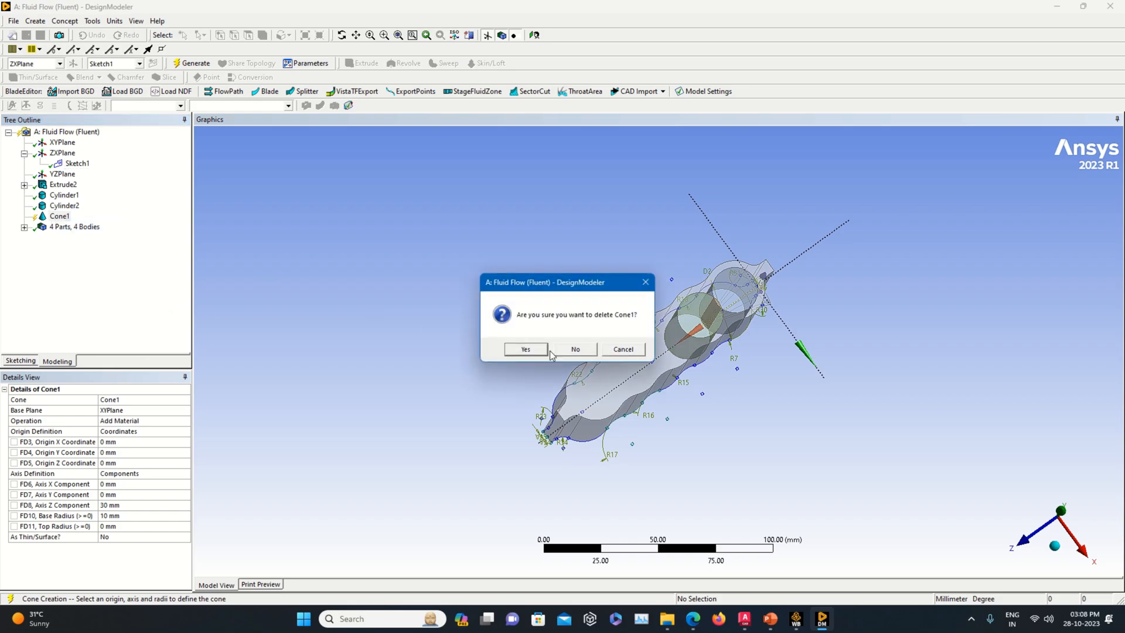
left_click(525, 349)
Step: Add a third cylinder primitive with origin Z coordinate 57 mm and axis components Y 65 mm and Z 0 mm
left_click(36, 21)
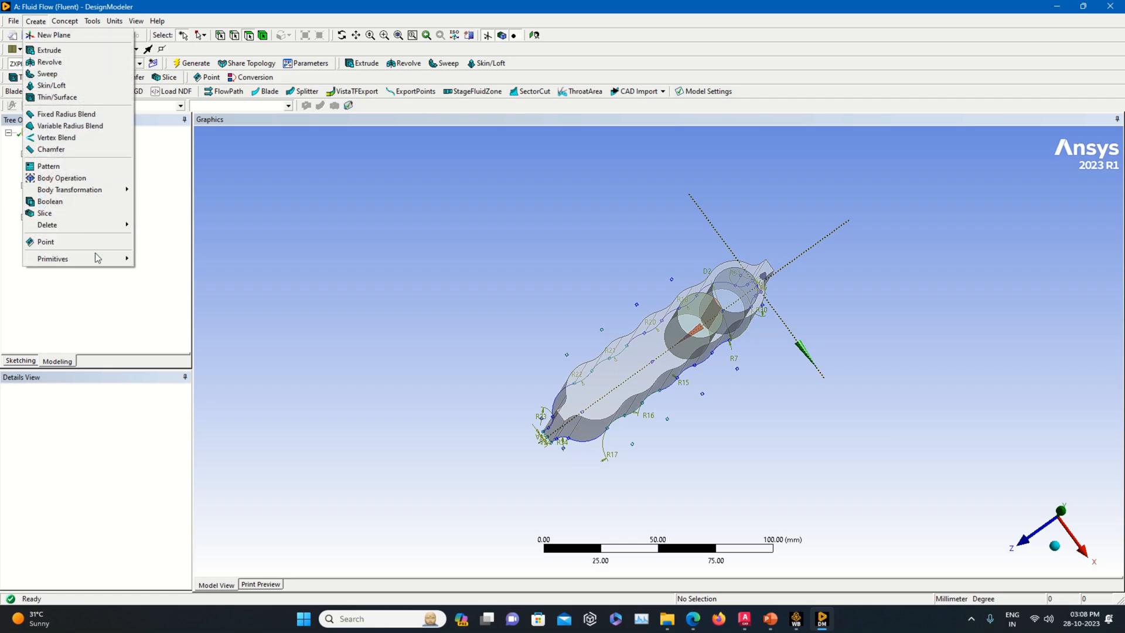
mouse_move(98, 258)
left_click(159, 293)
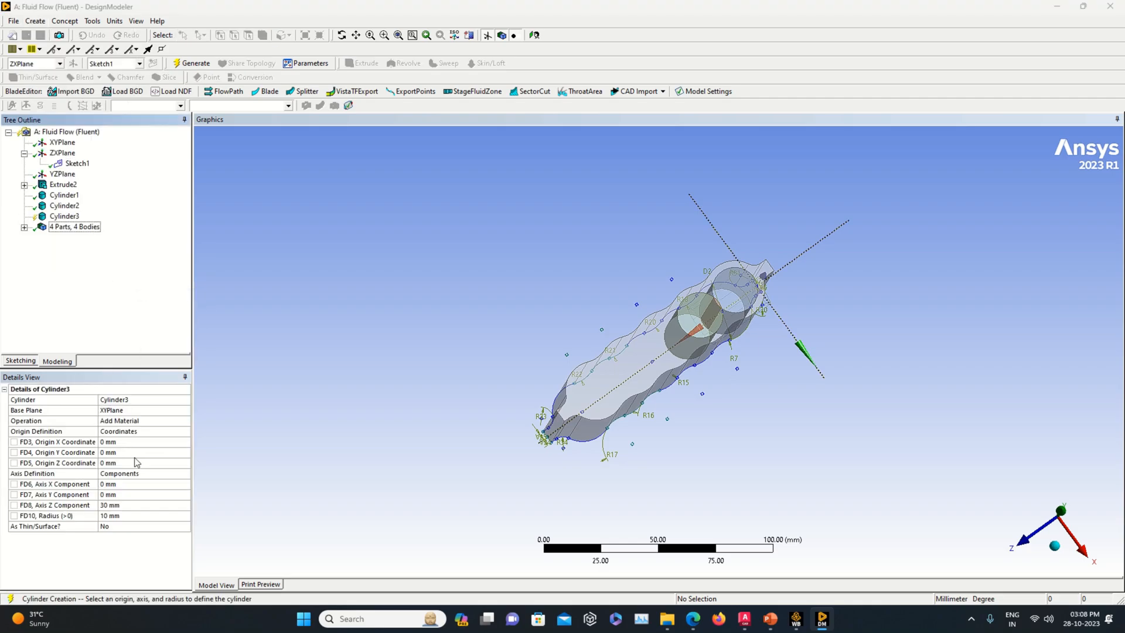
left_click(124, 463)
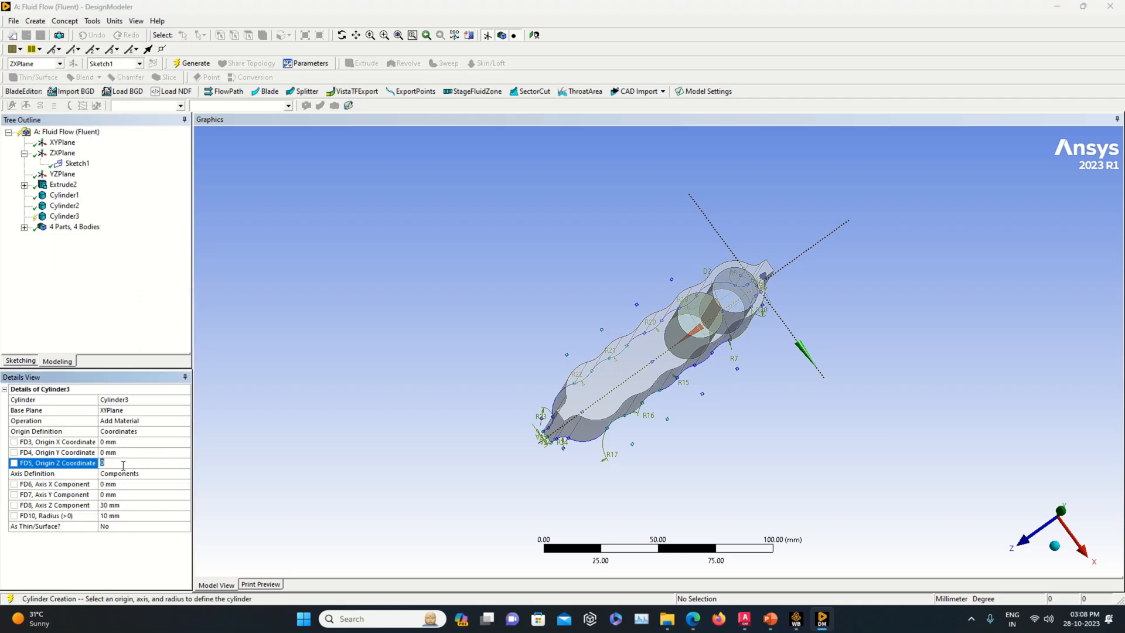
left_click(120, 495)
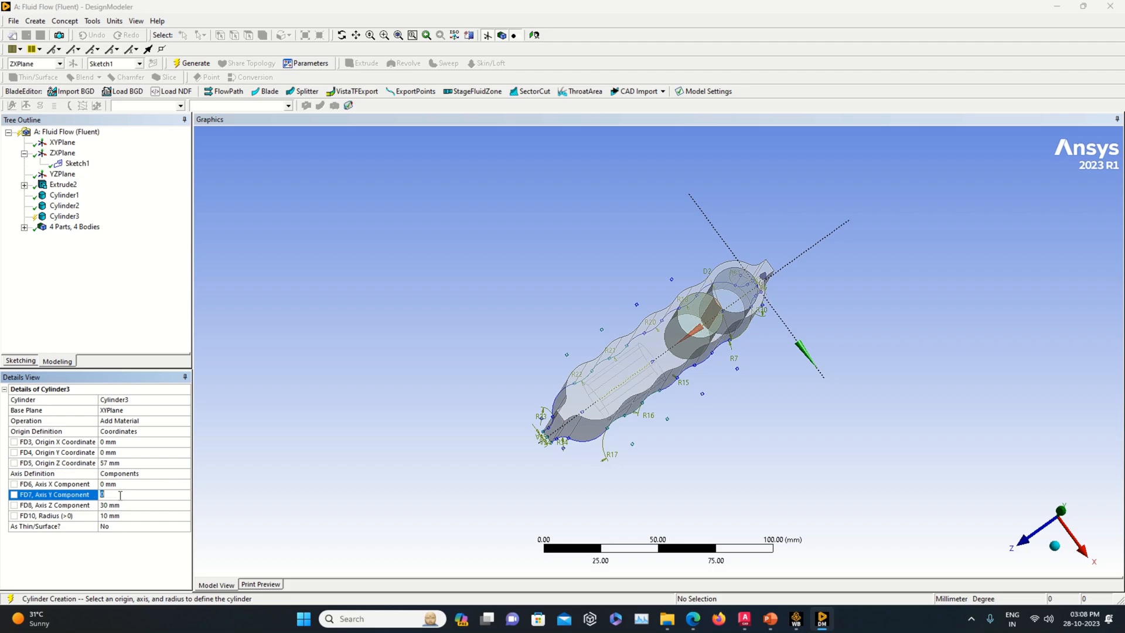
left_click(113, 505)
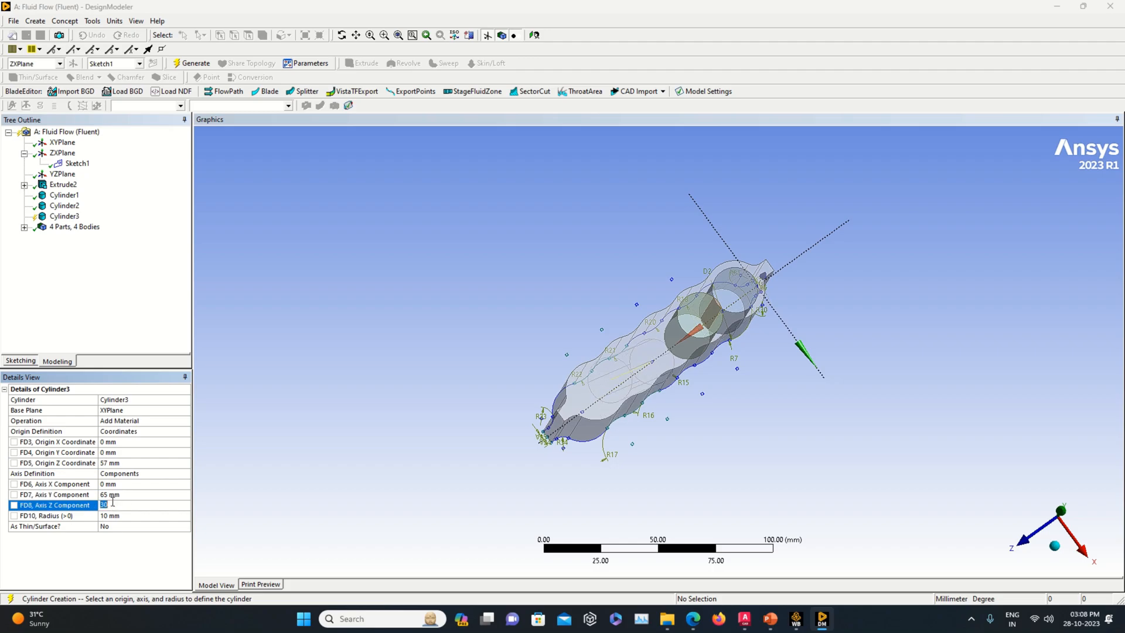
type("0")
Step: Set the third cylinder's operation to Slice Material and generate it
left_click(185, 421)
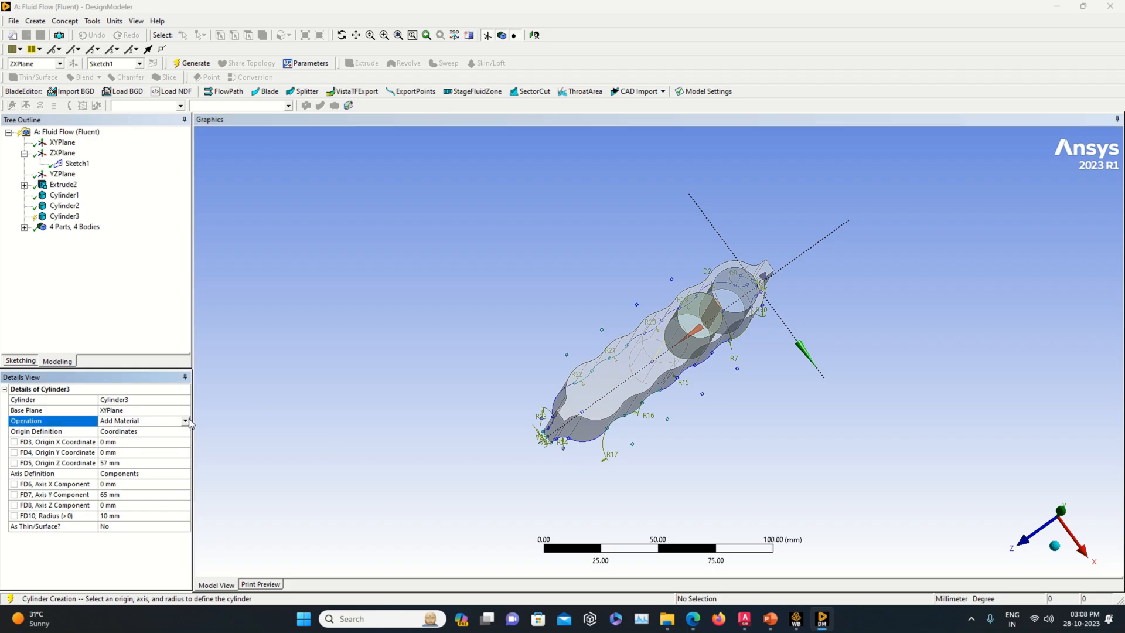
left_click(185, 421)
left_click(167, 446)
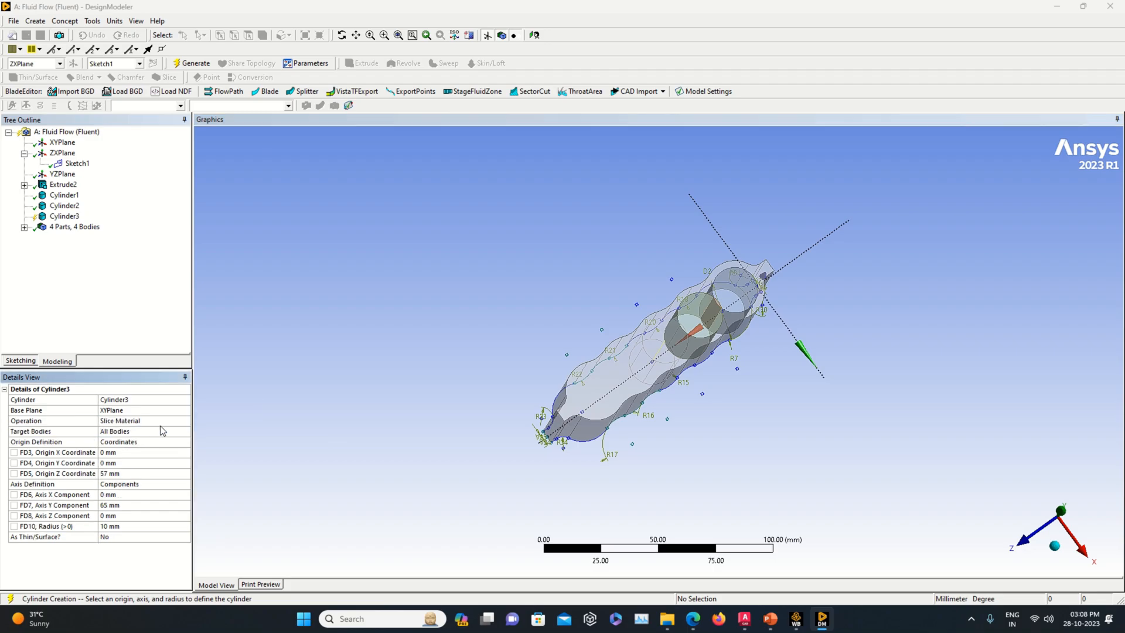
left_click(192, 63)
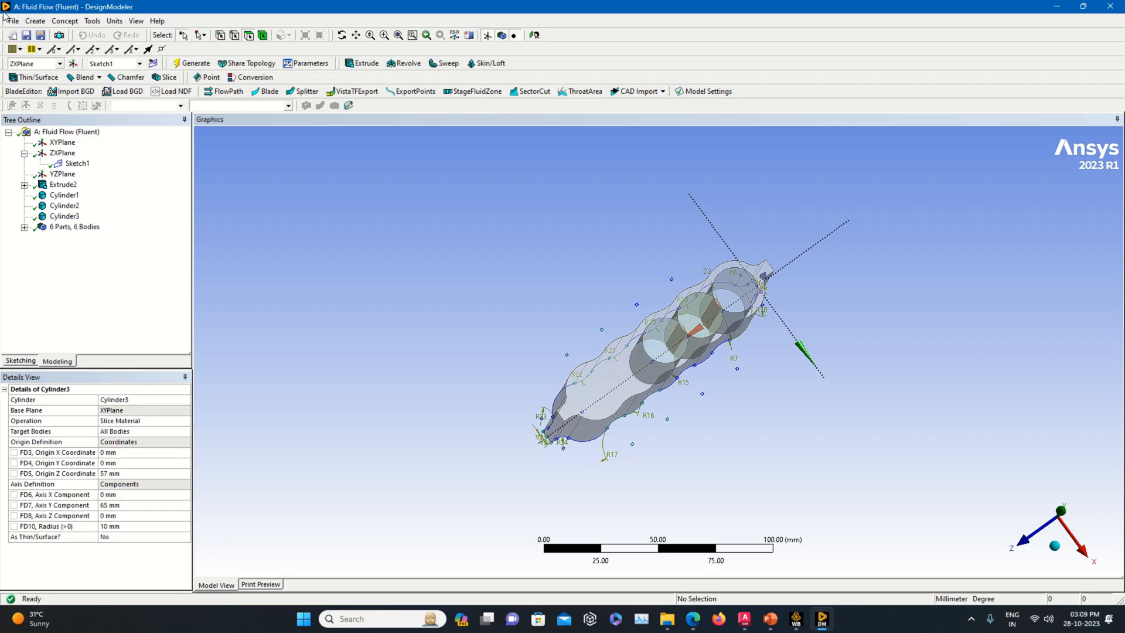
Step: Add a fourth cylinder primitive and set its operation to Slice Material
left_click(35, 21)
mouse_move(82, 261)
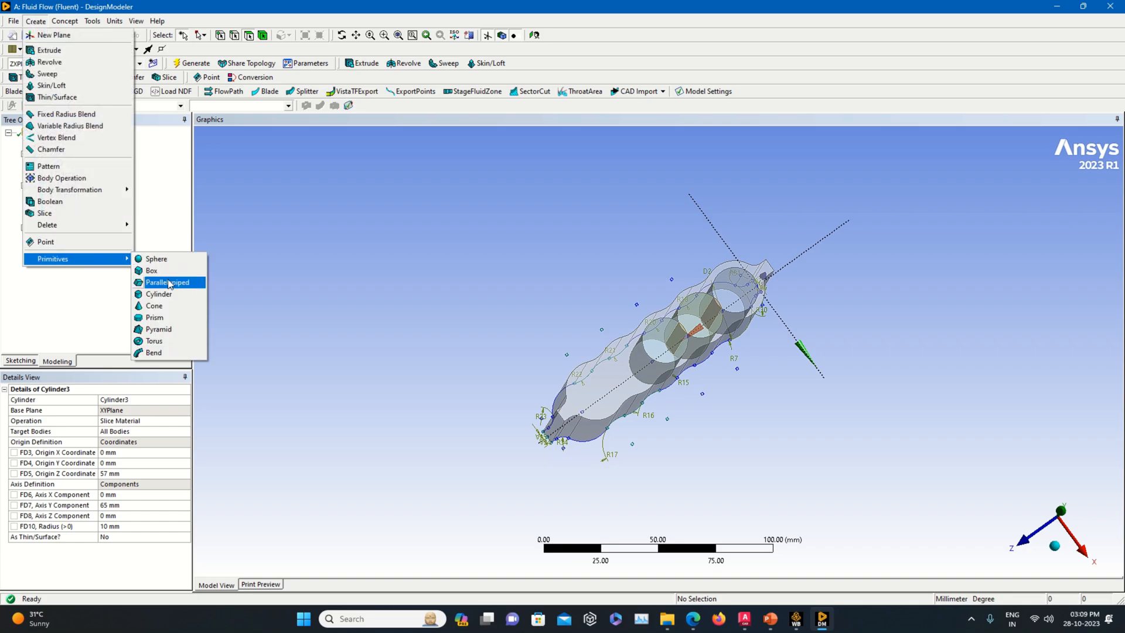
left_click(169, 295)
left_click(163, 421)
left_click(186, 421)
left_click(167, 449)
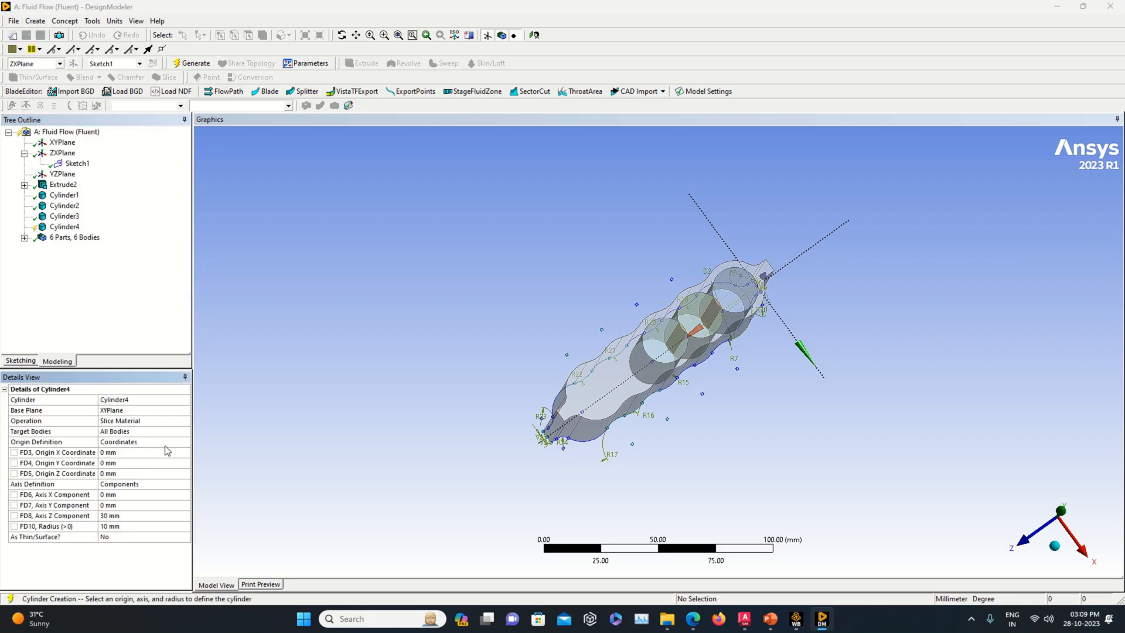
Step: Set the fourth cylinder's axis Y component to 65 mm, axis Z component to 0 mm and origin Z coordinate to 76 mm, and generate it
left_click(122, 505)
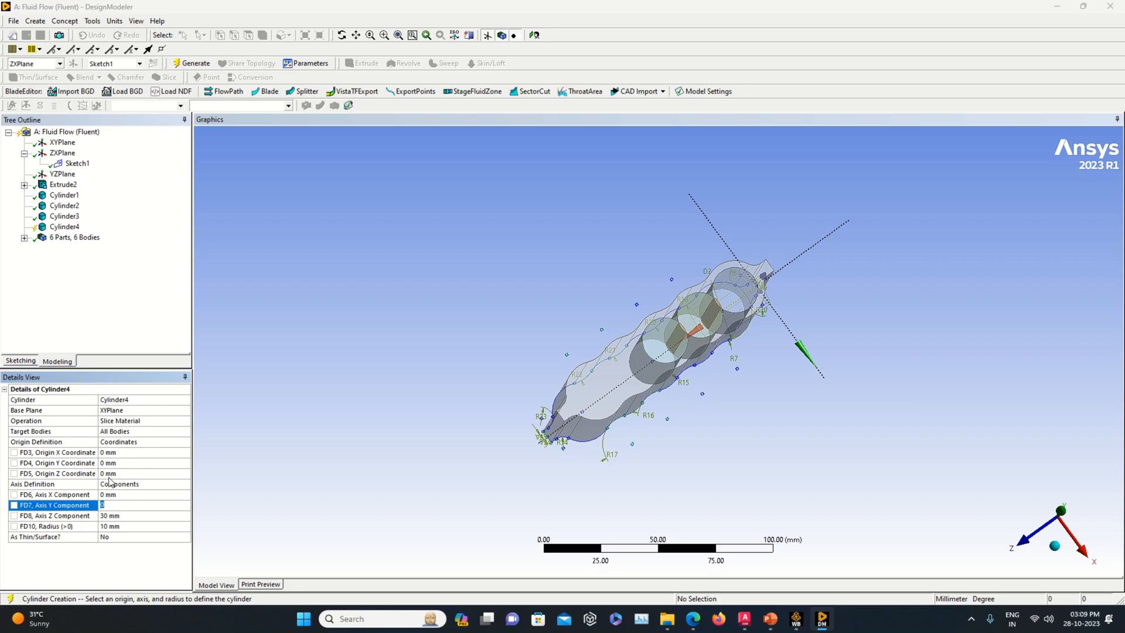
left_click(125, 516)
type("0")
left_click(410, 401)
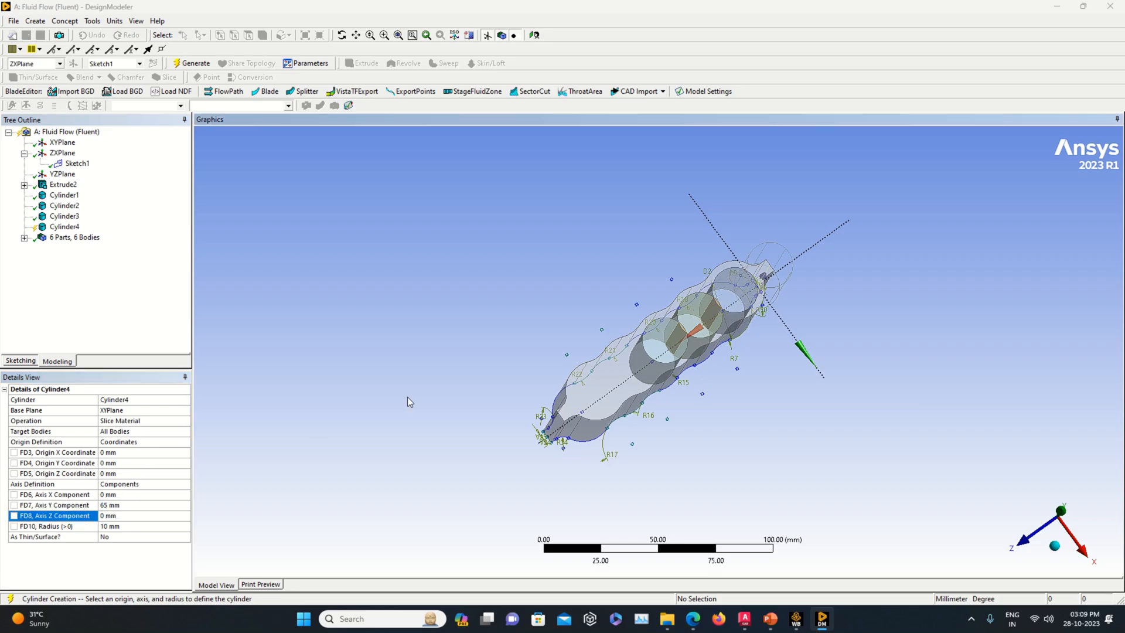
left_click(127, 473)
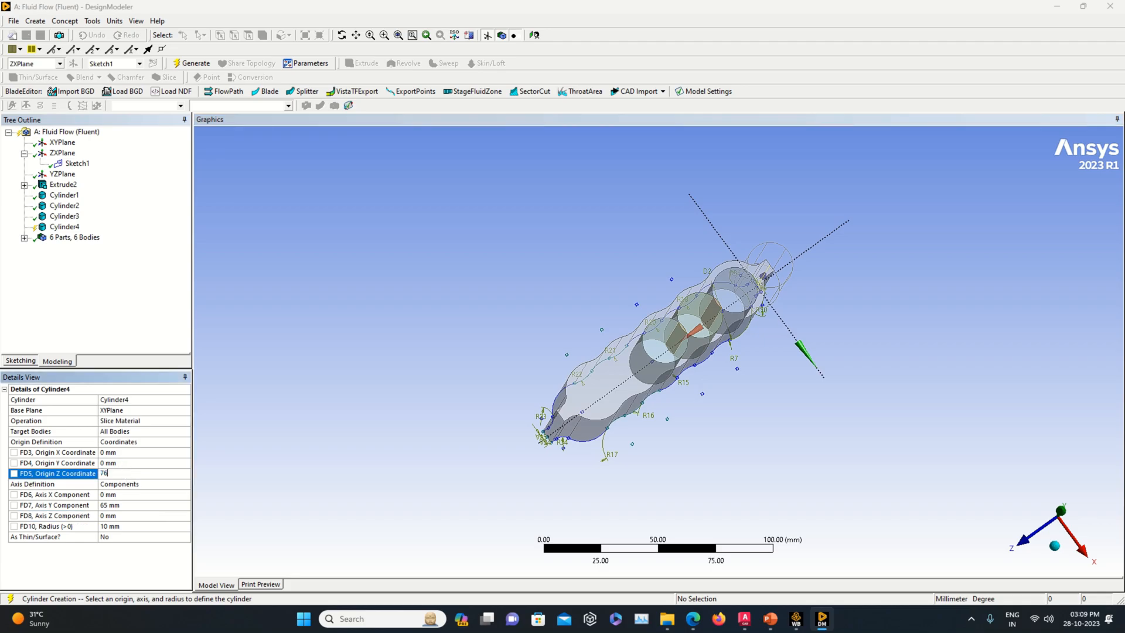
type("76")
left_click(311, 330)
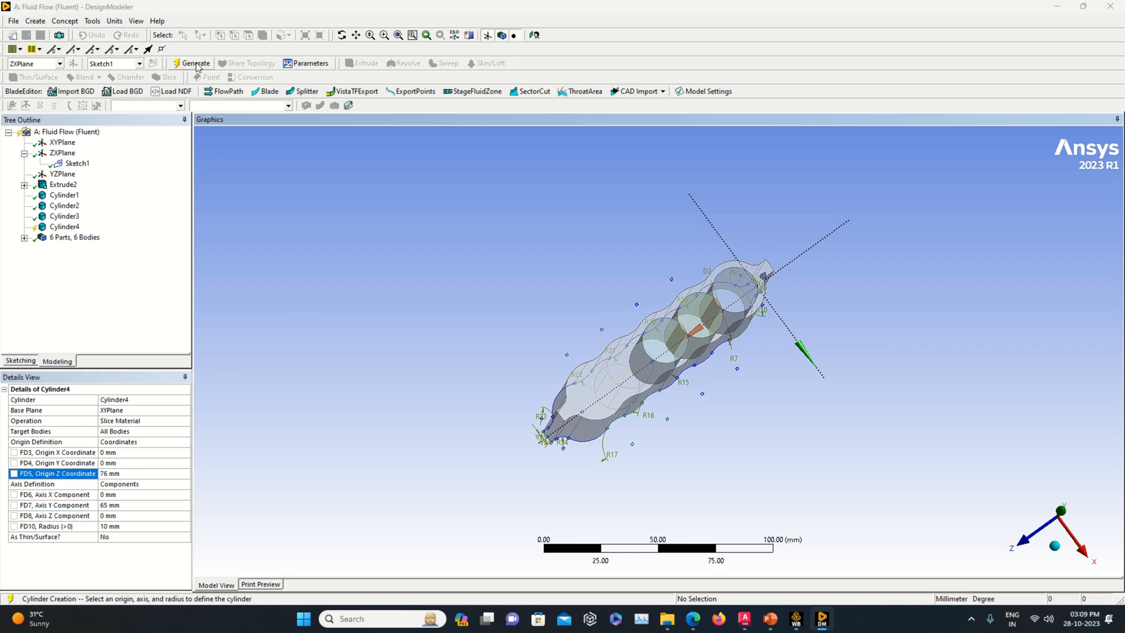
left_click(195, 64)
Step: Add a fifth cylinder primitive with axis components Y 65 mm and Z 0 mm and origin Z coordinate 95 mm
left_click(36, 21)
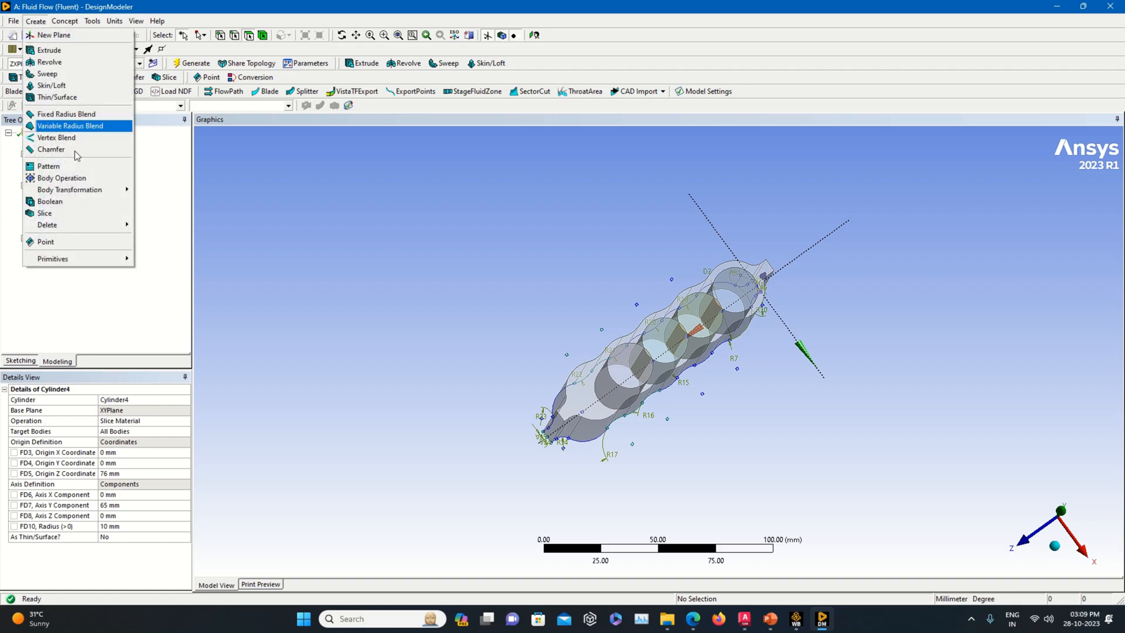
mouse_move(95, 260)
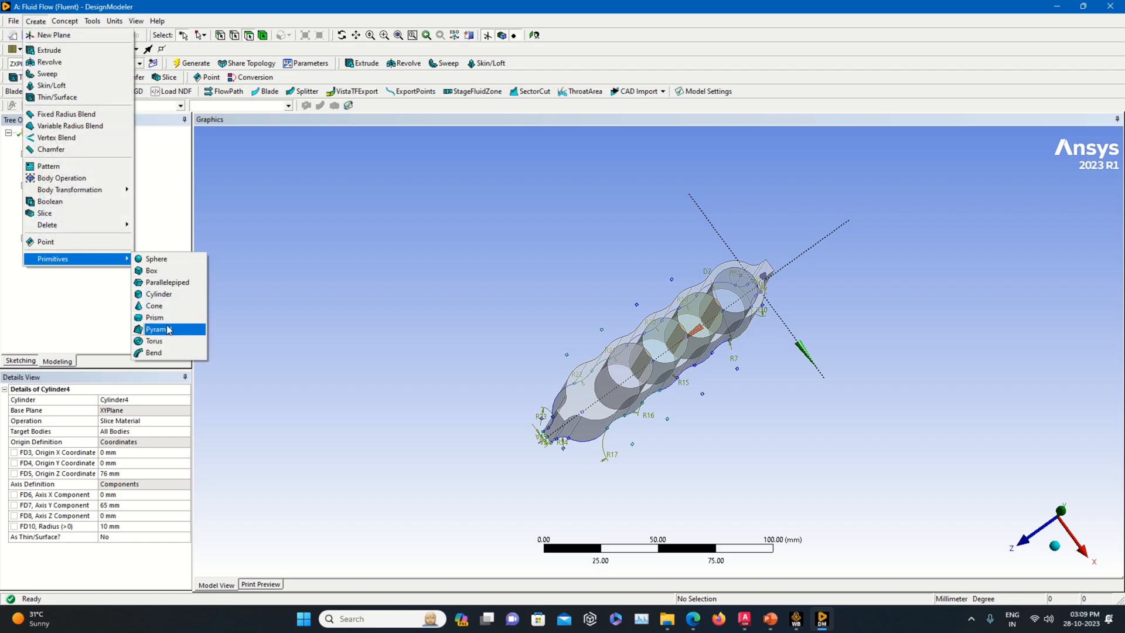
left_click(166, 296)
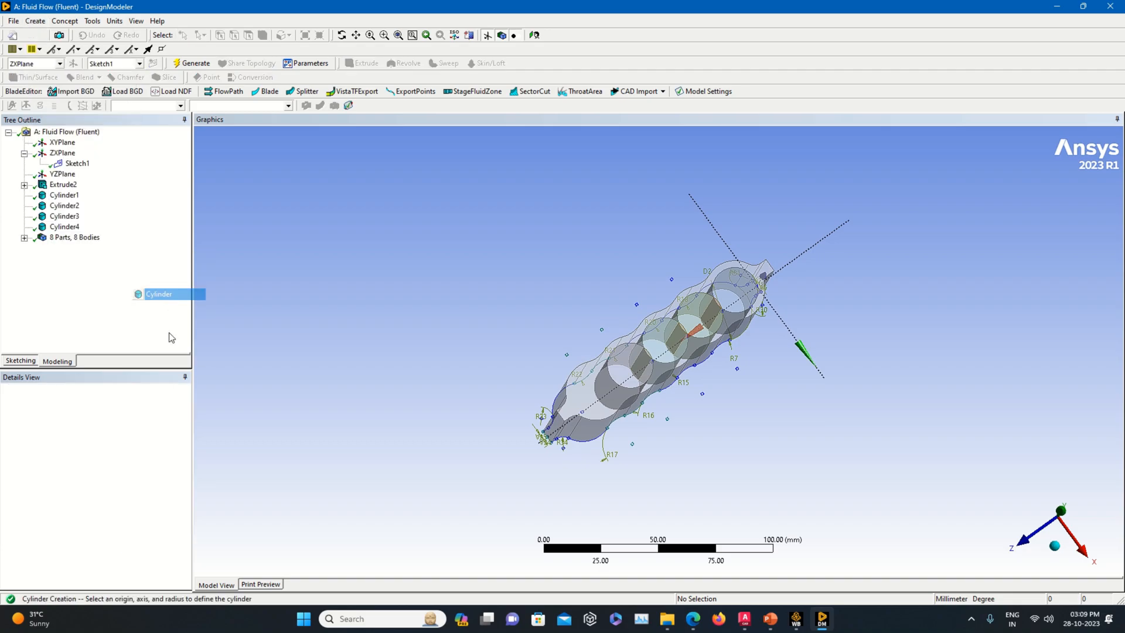
left_click(124, 495)
type("65")
left_click(130, 505)
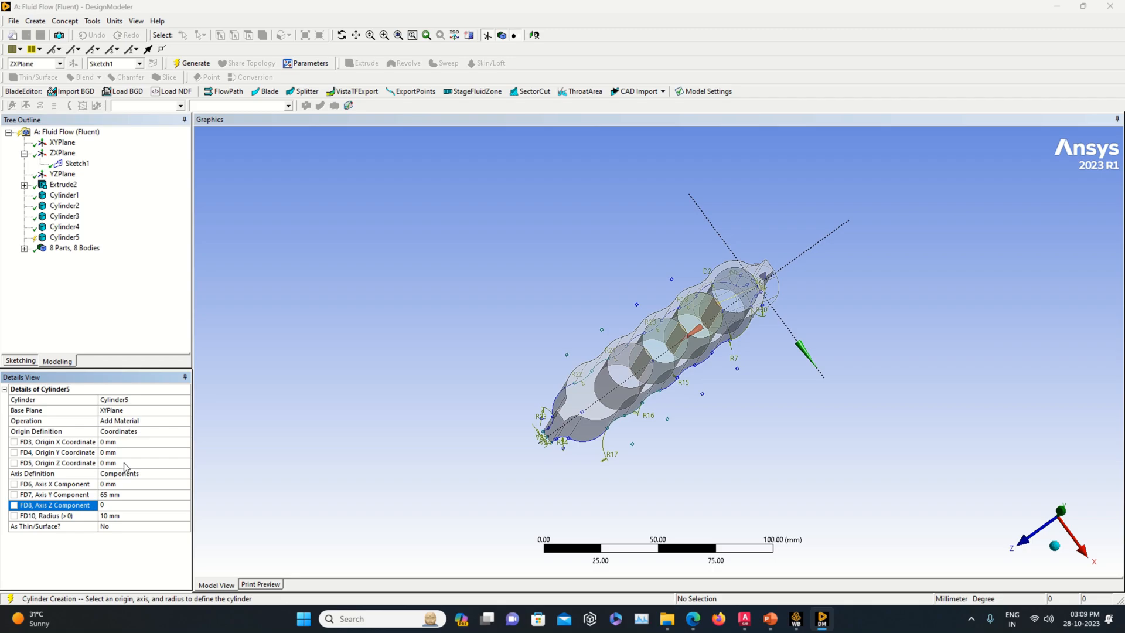
left_click(125, 463)
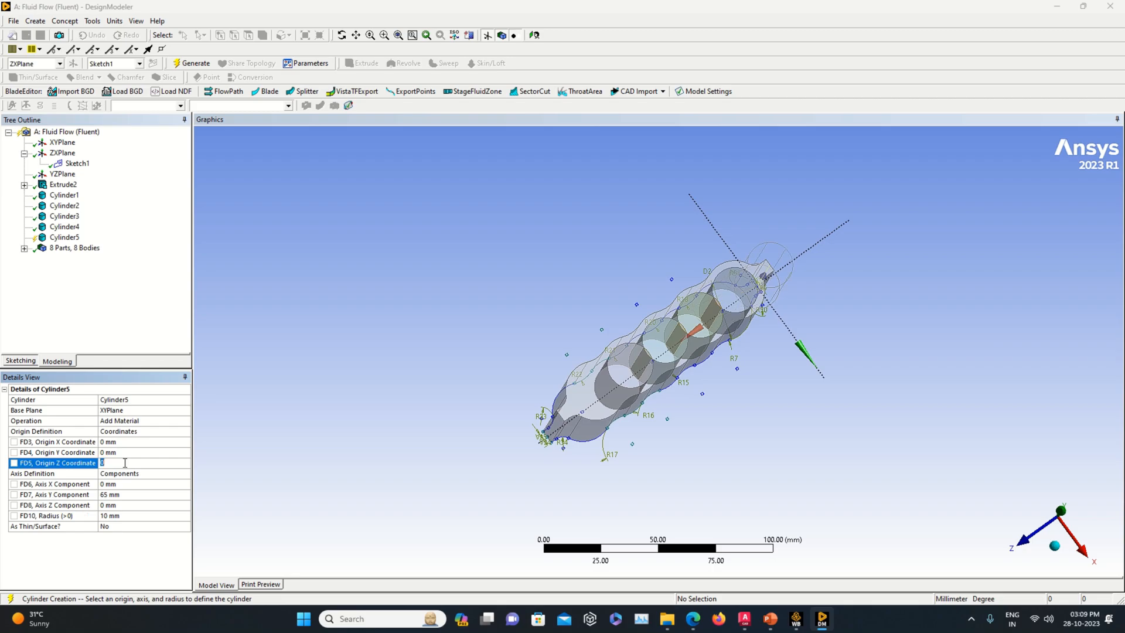
type("95")
left_click(263, 405)
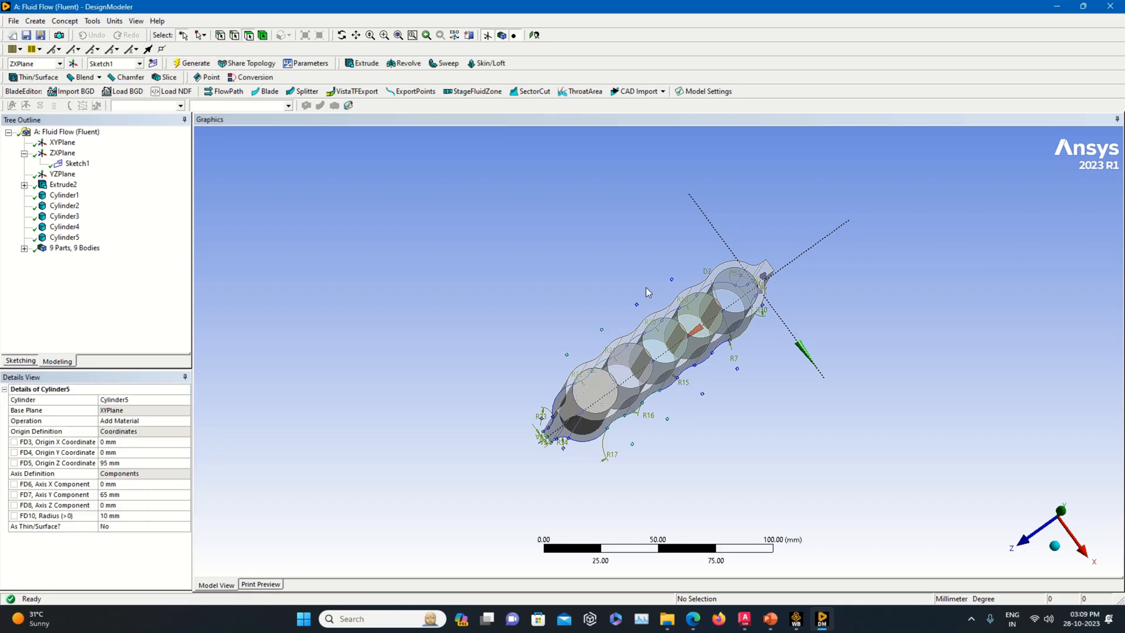
Step: Change the fifth cylinder's operation to Slice Material and regenerate it
left_click(183, 421)
left_click(166, 447)
left_click(191, 63)
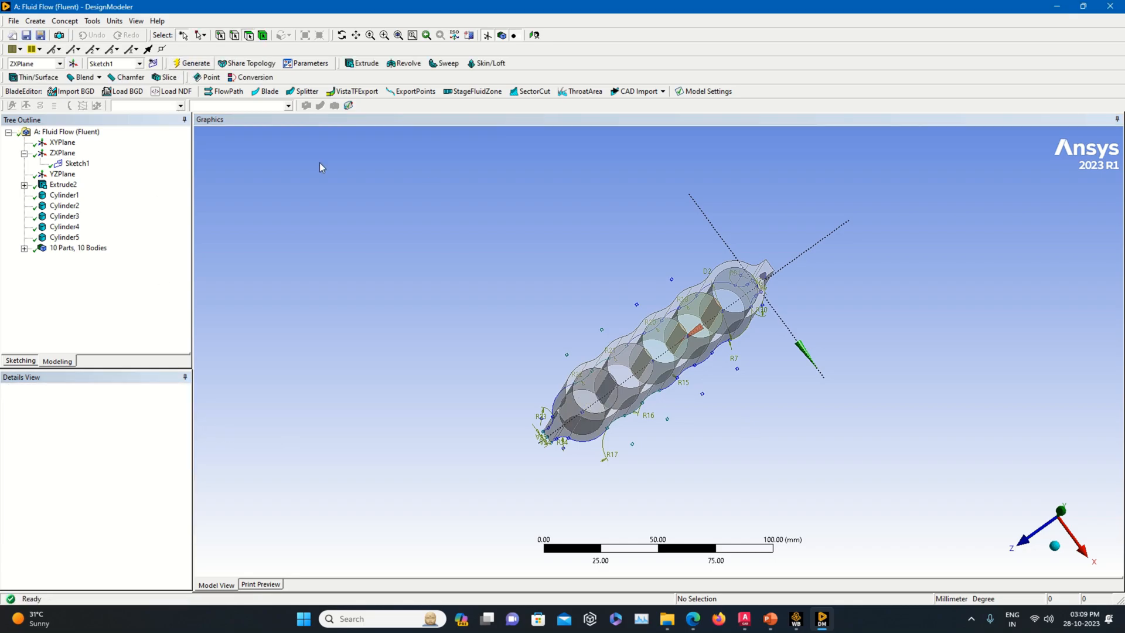
Step: Examine the end faces of the five sliced cylinders and the overlaps between them
left_click(1054, 546)
middle_click_drag(952, 406, 851, 476)
scroll(737, 350, "up", 5)
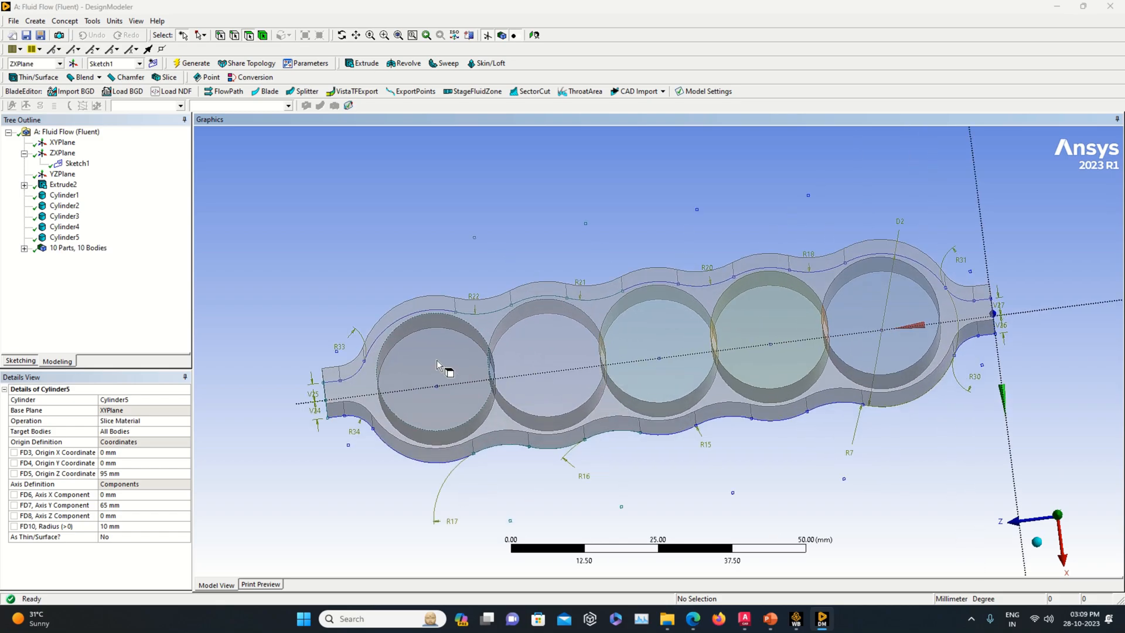
left_click(469, 361)
left_click(317, 335)
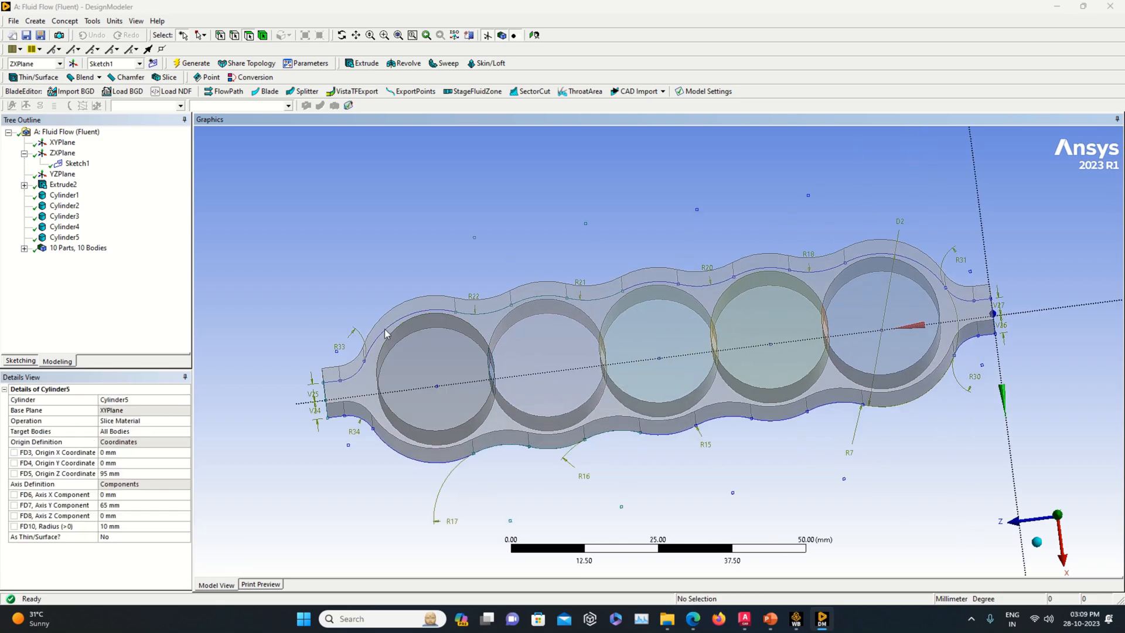
left_click(491, 371)
left_click(477, 359)
left_click(528, 359)
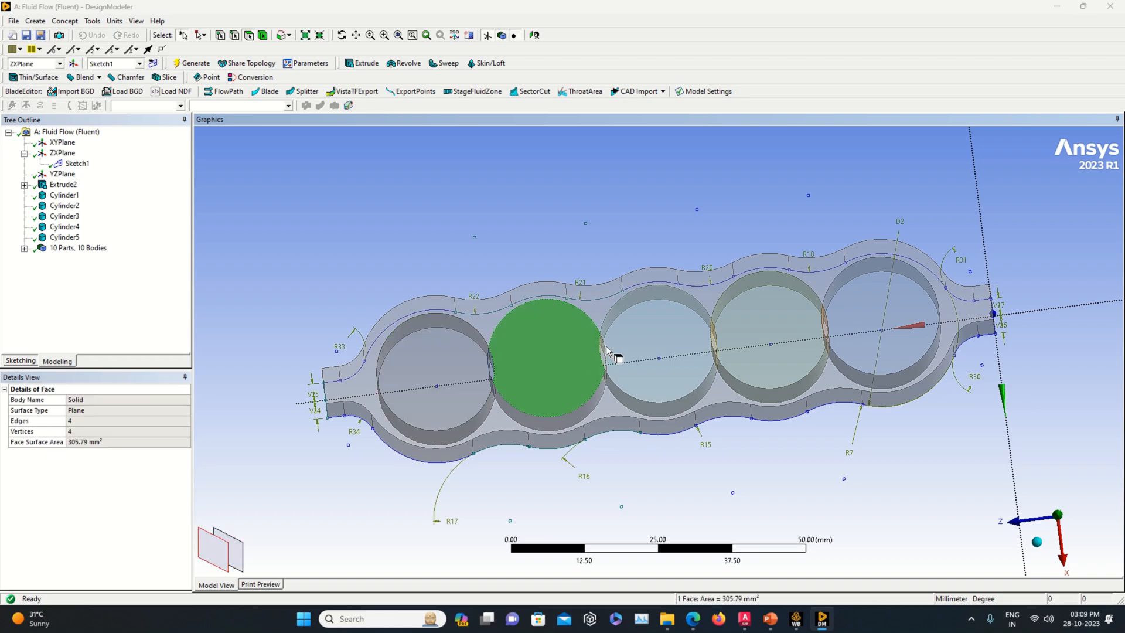
left_click(913, 321)
left_click(814, 325)
left_click(628, 347)
left_click(525, 363)
left_click(439, 370)
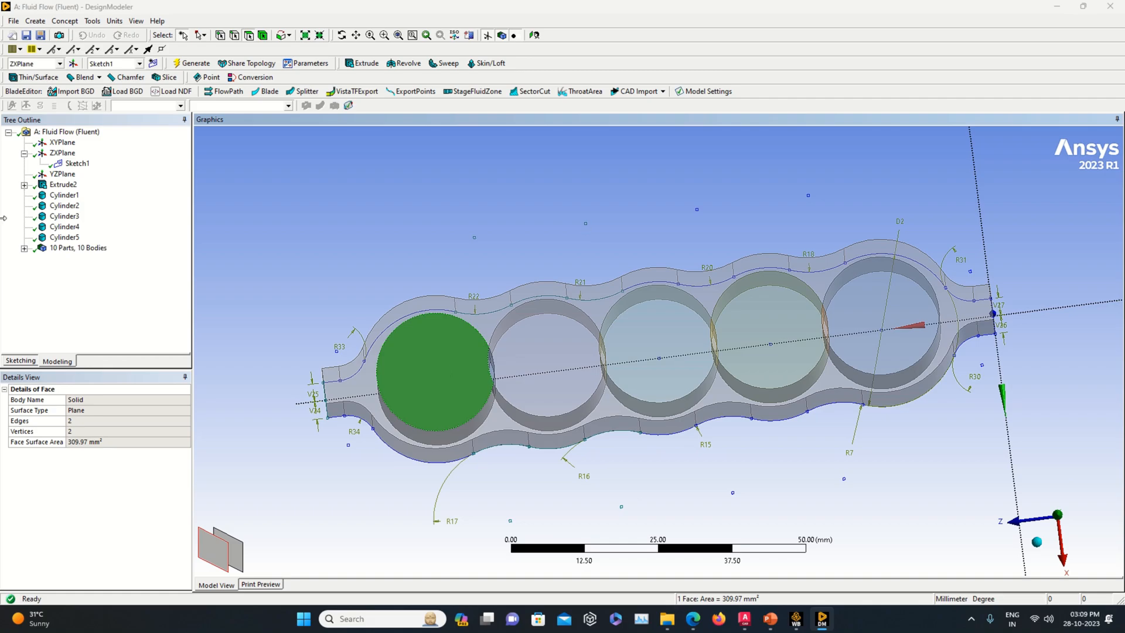
Step: Create a Unite Boolean of the nine sliced cylinder bodies, leaving out the outer wavy body, and generate it
left_click(35, 21)
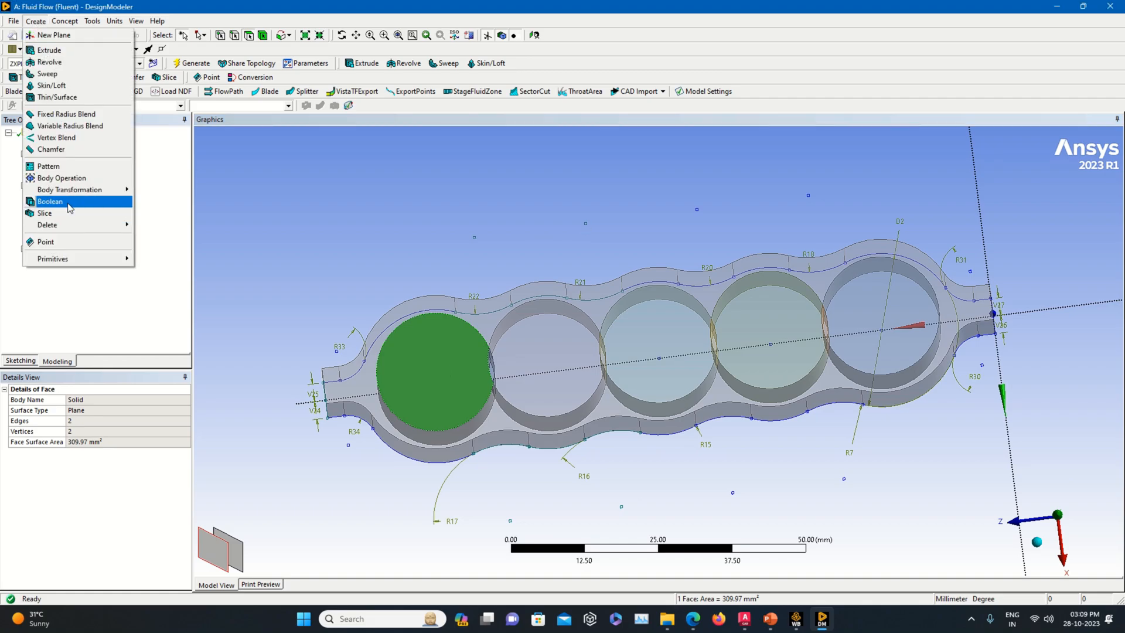
left_click(41, 206)
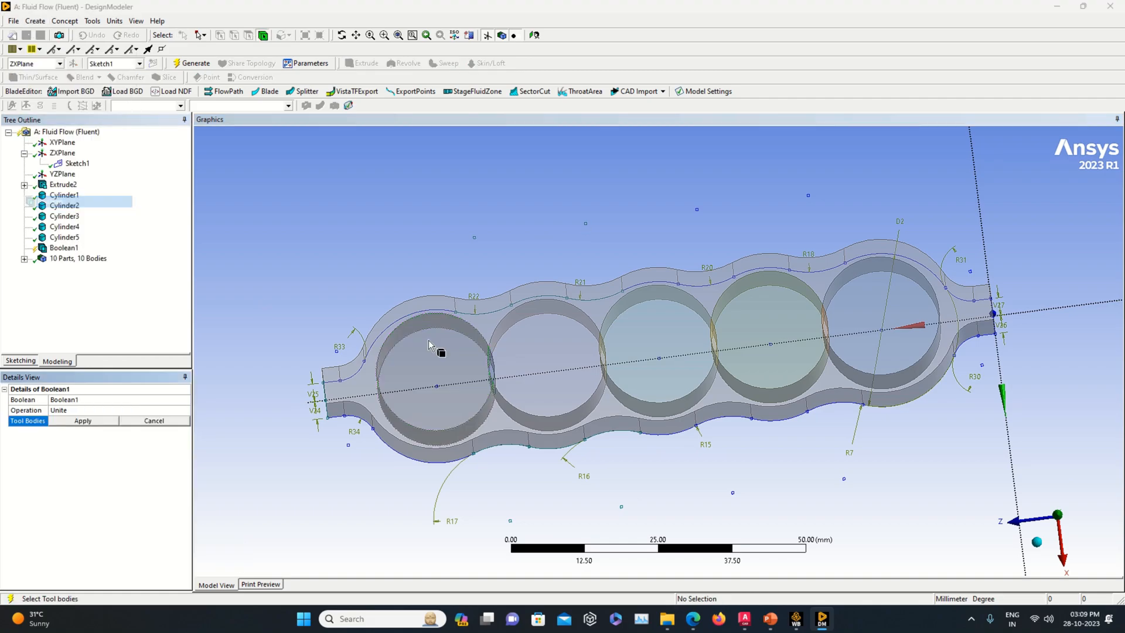
left_click(24, 258)
left_click(73, 344)
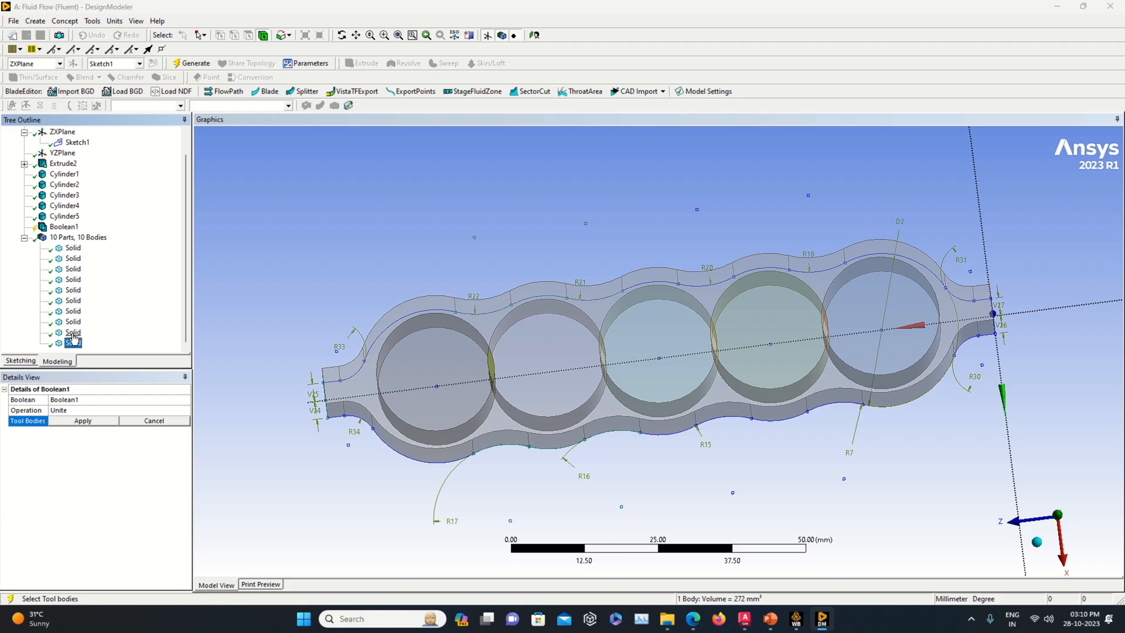
left_click(73, 332, "ctrl")
left_click(74, 311, "shift")
left_click(73, 301, "ctrl")
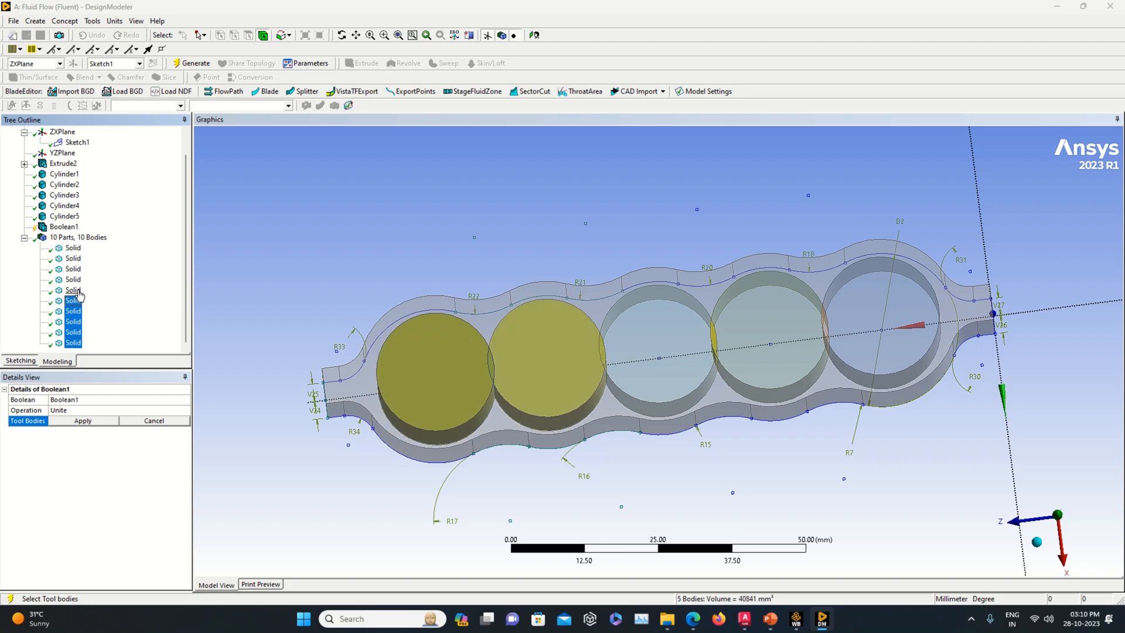
left_click(78, 291, "ctrl")
left_click(75, 270, "shift")
left_click(74, 260, "ctrl")
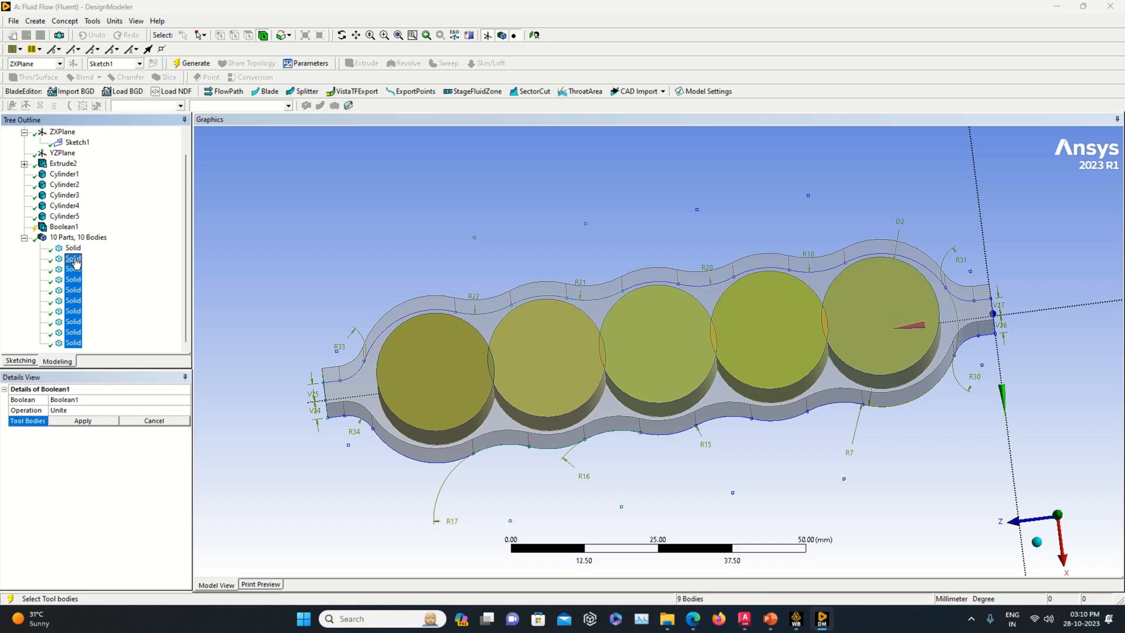
left_click(102, 422)
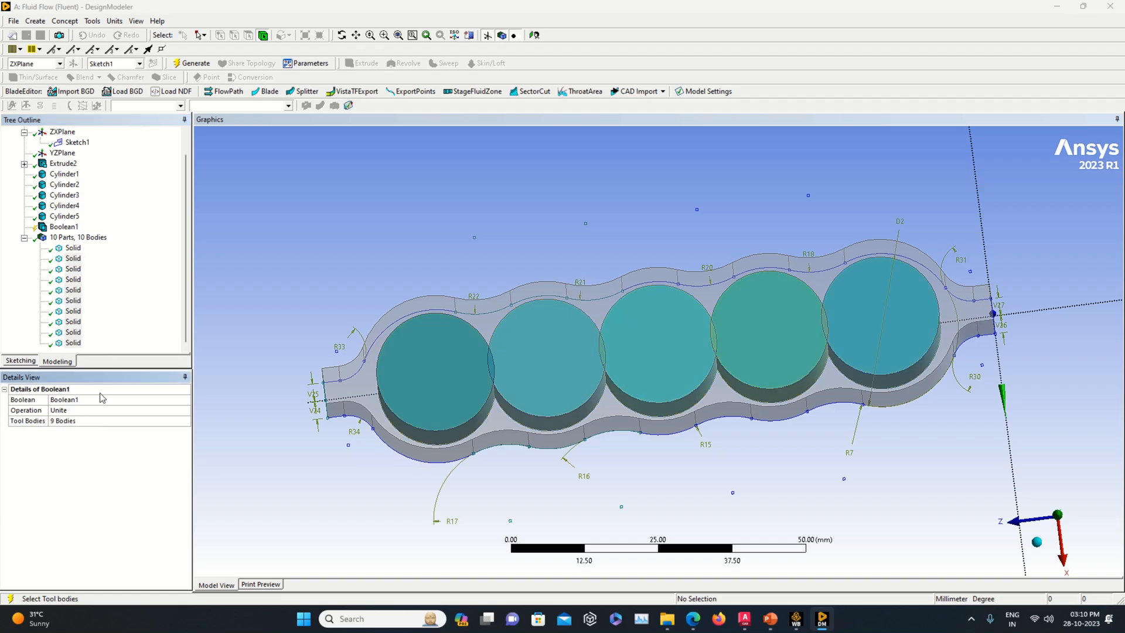
left_click(188, 63)
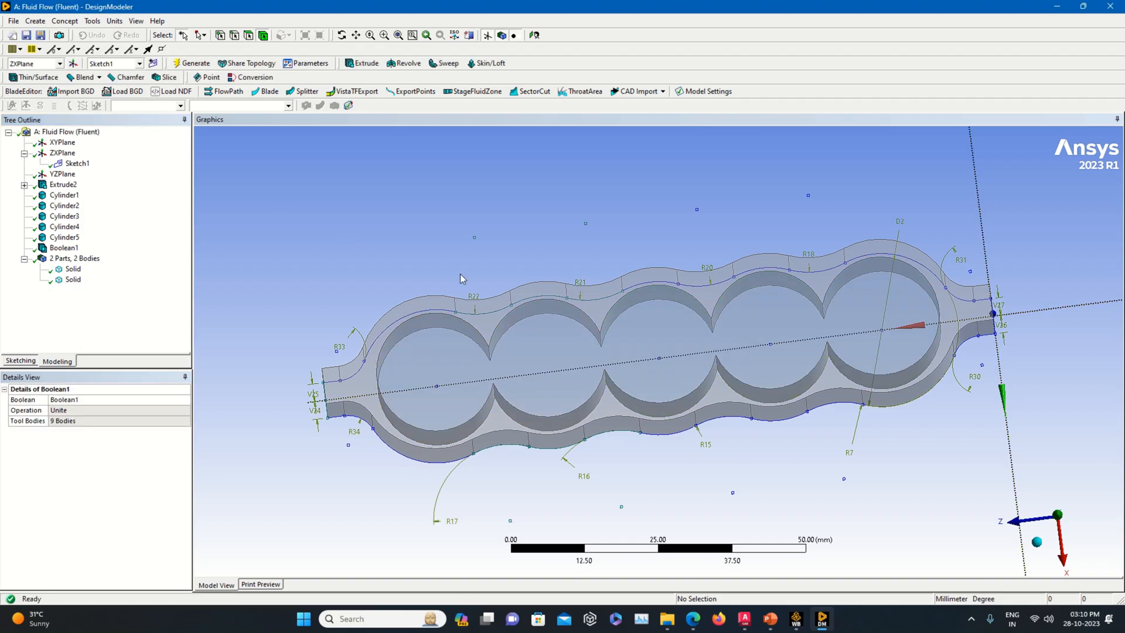
Step: Inspect the united cylinder body and the surrounding wavy body from above and in an isometric view
mouse_move(781, 448)
middle_mouse_down()
mouse_move(791, 419)
mouse_move(784, 447)
middle_mouse_up()
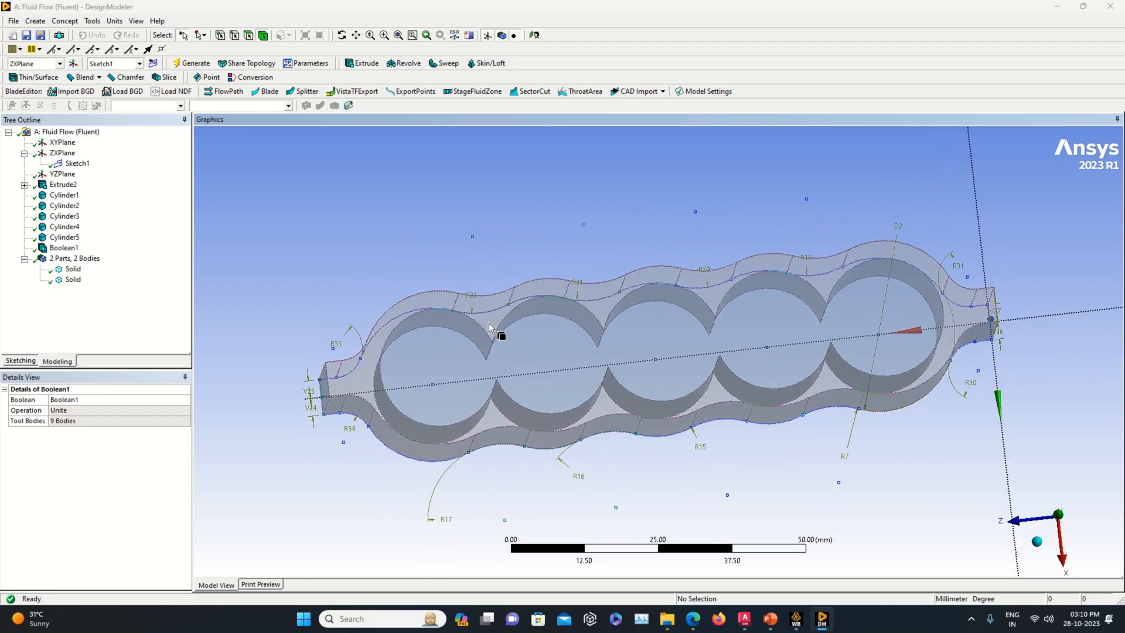
left_click(425, 334)
left_click(406, 363)
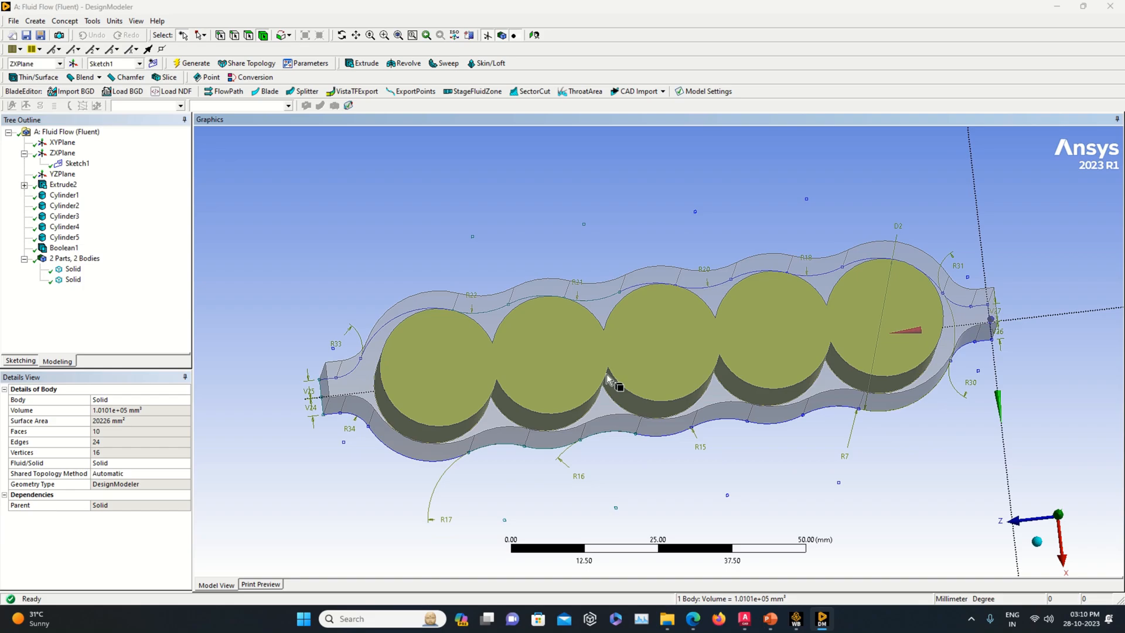
left_click(710, 356)
left_click(977, 489)
left_click(1038, 542)
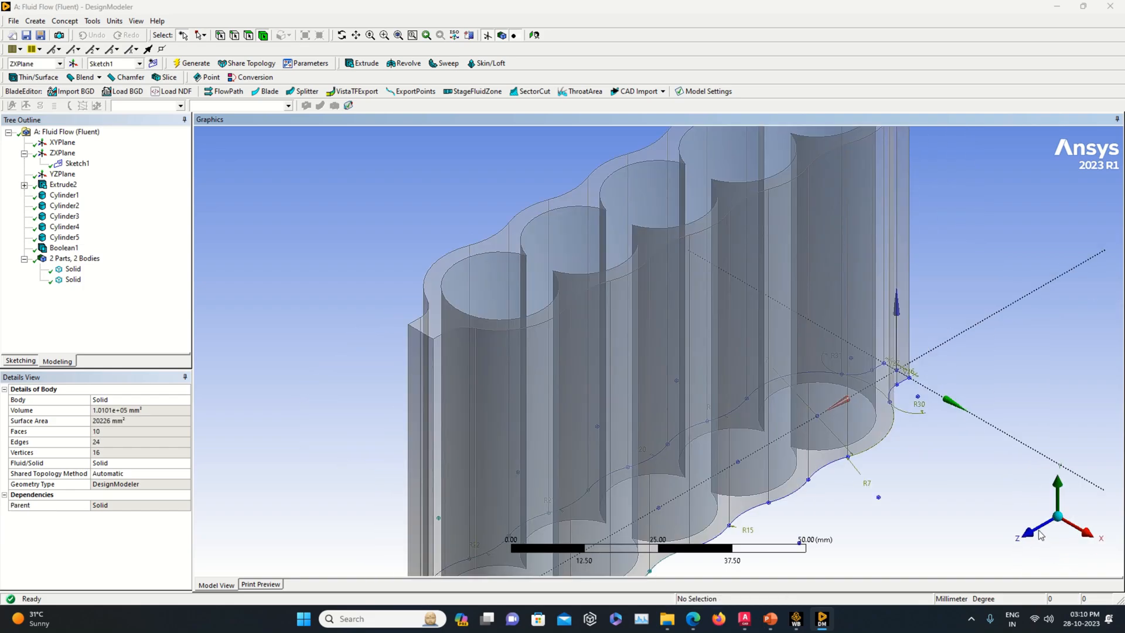
left_click(1022, 538)
left_click(1080, 495)
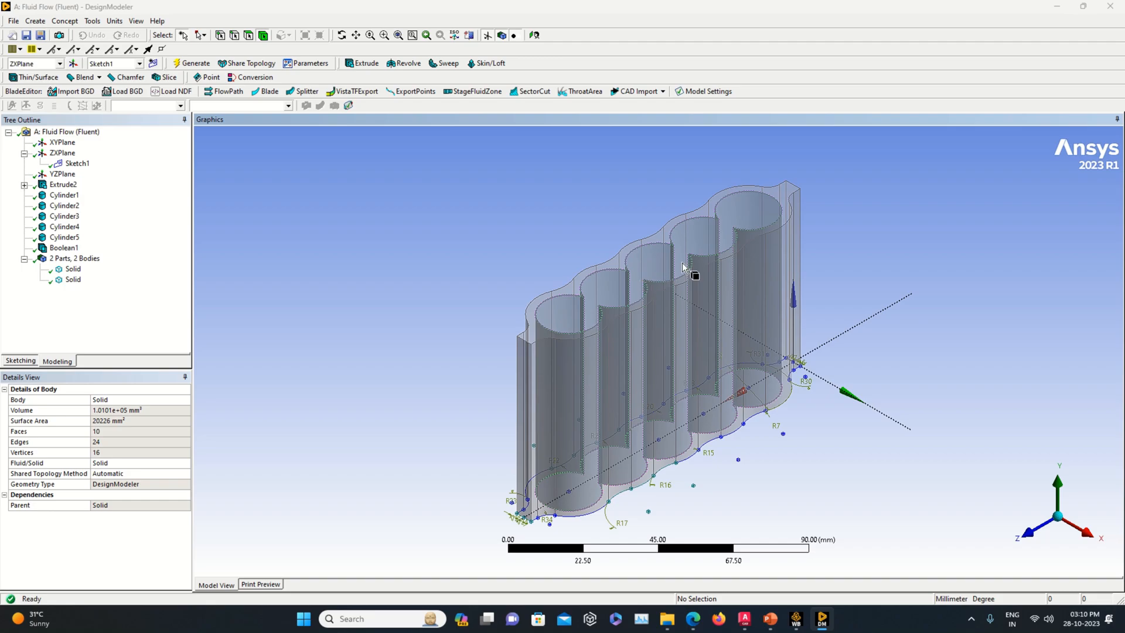
Step: Add a sixth cylinder primitive with axis components Y 65 mm and Z 0 mm and a radius of 9 mm
left_click(35, 21)
mouse_move(120, 264)
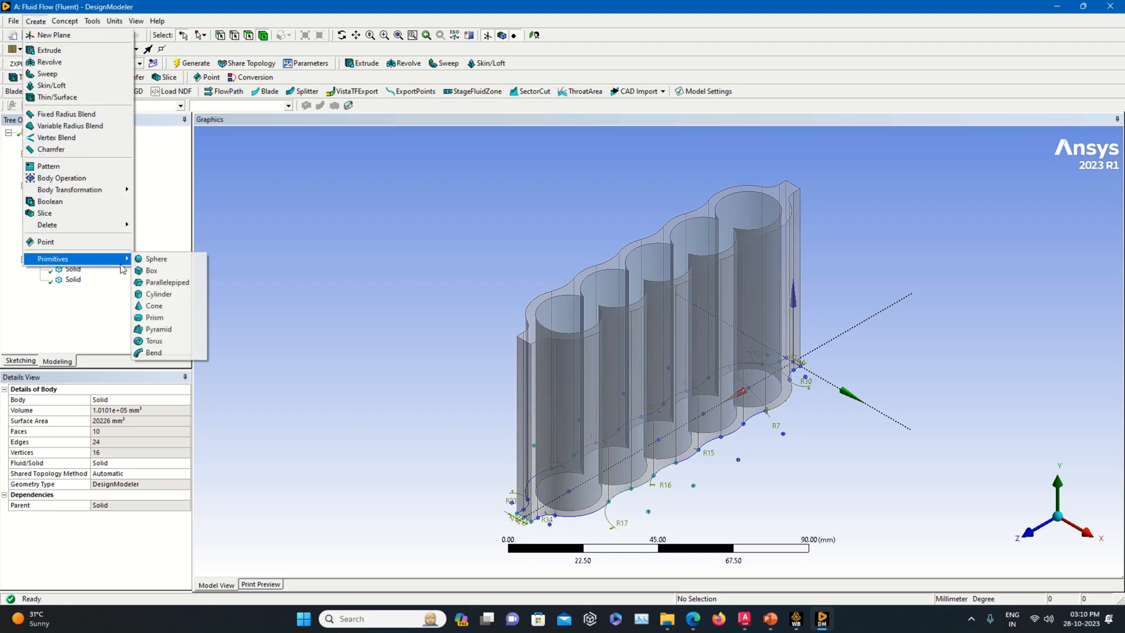
left_click(170, 294)
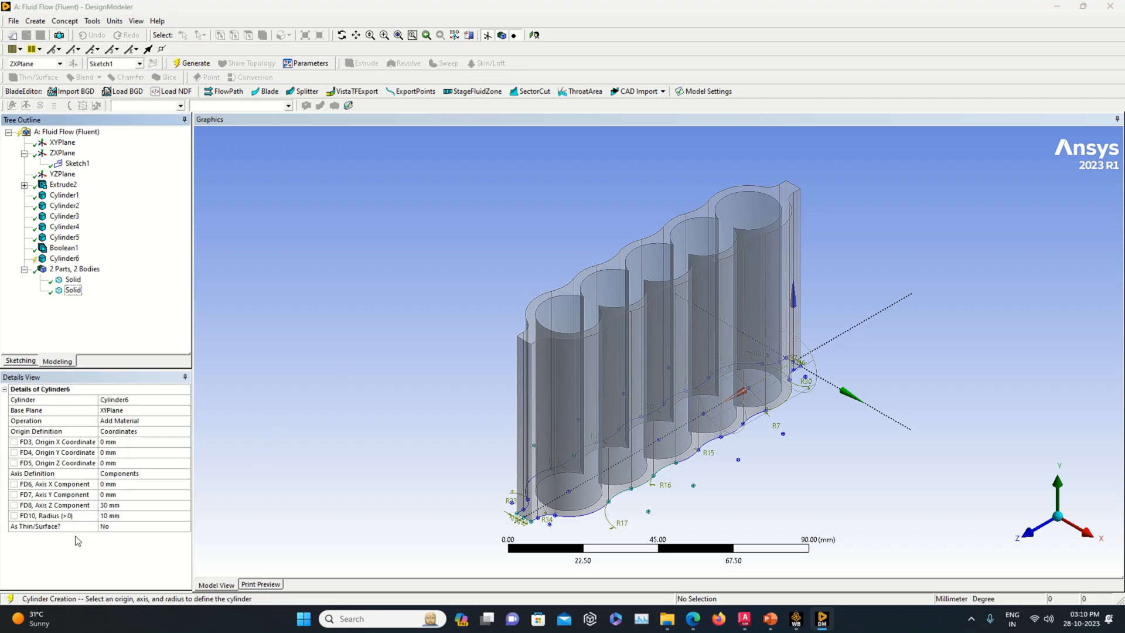
left_click(119, 495)
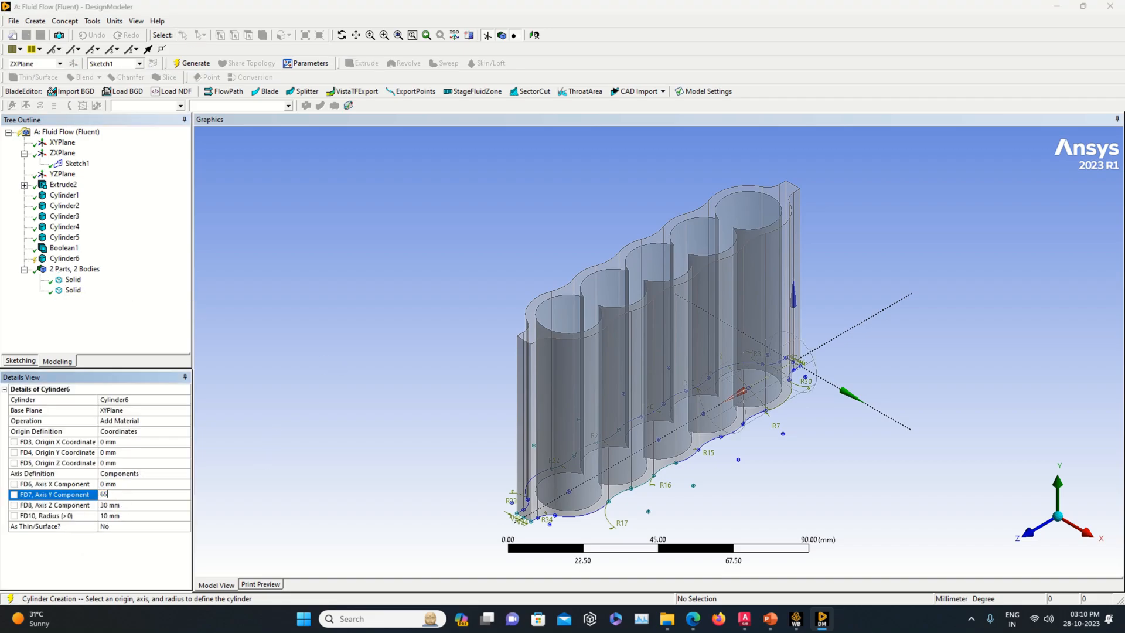
left_click(121, 506)
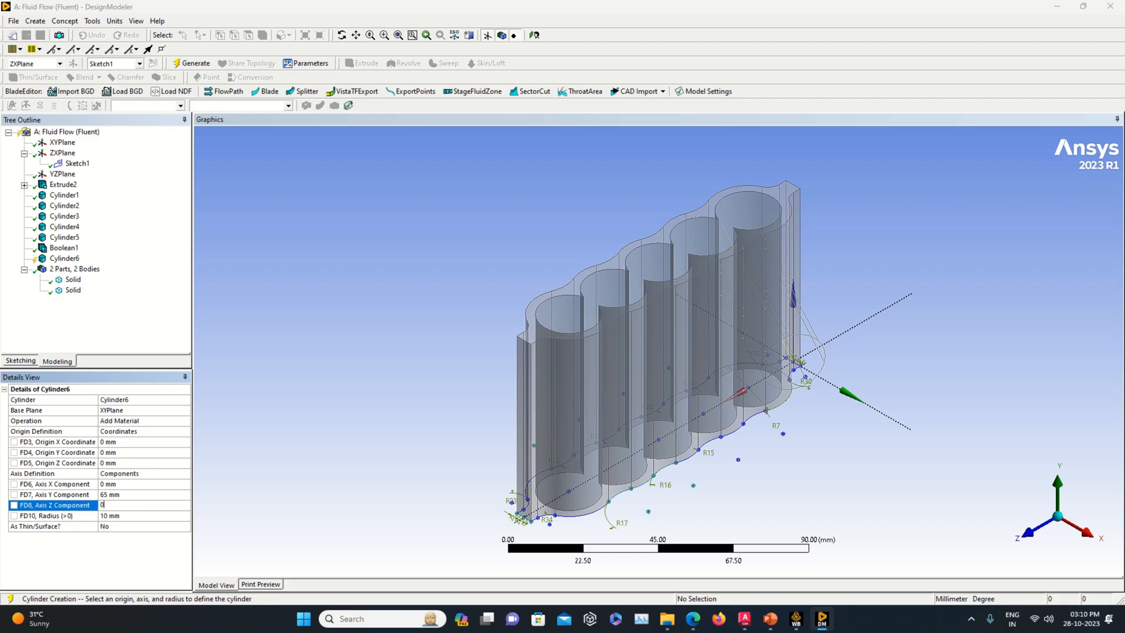
left_click(129, 517)
type("9")
left_click(244, 463)
Step: Set the sixth cylinder to Slice Material with origin Z coordinate 19 mm, generate it and check the resulting slice
left_click(185, 422)
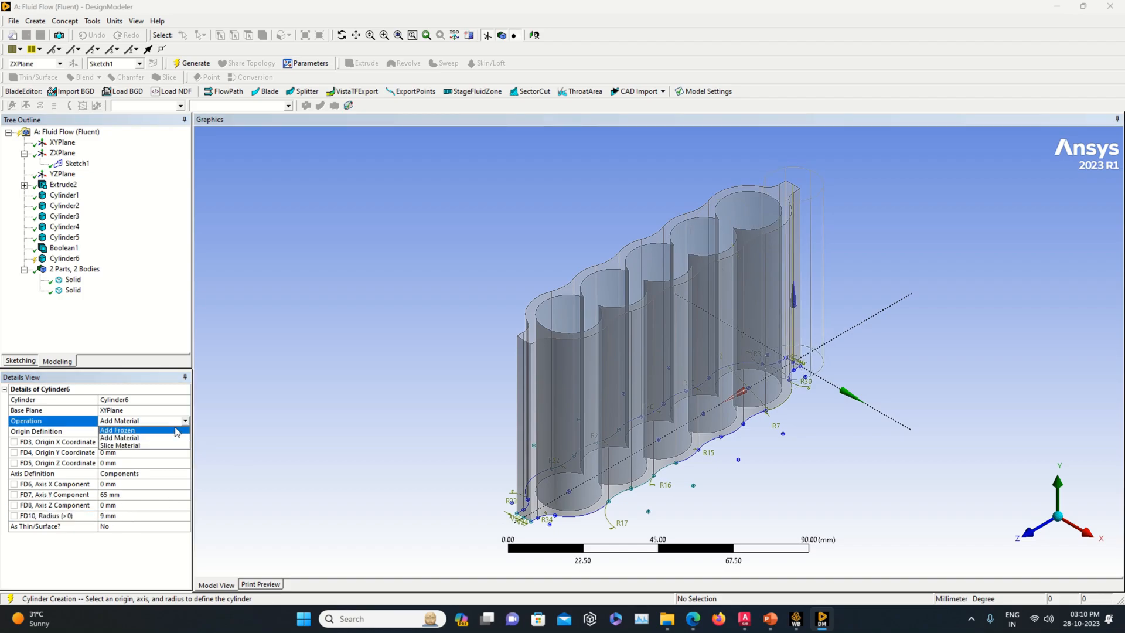
left_click(120, 445)
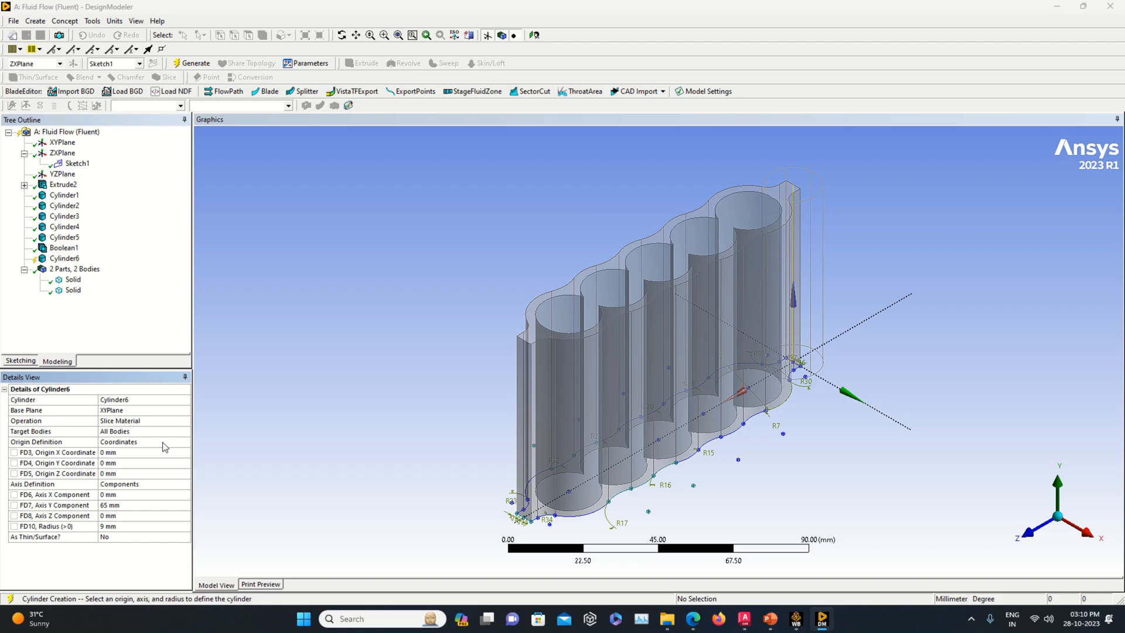
left_click(127, 473)
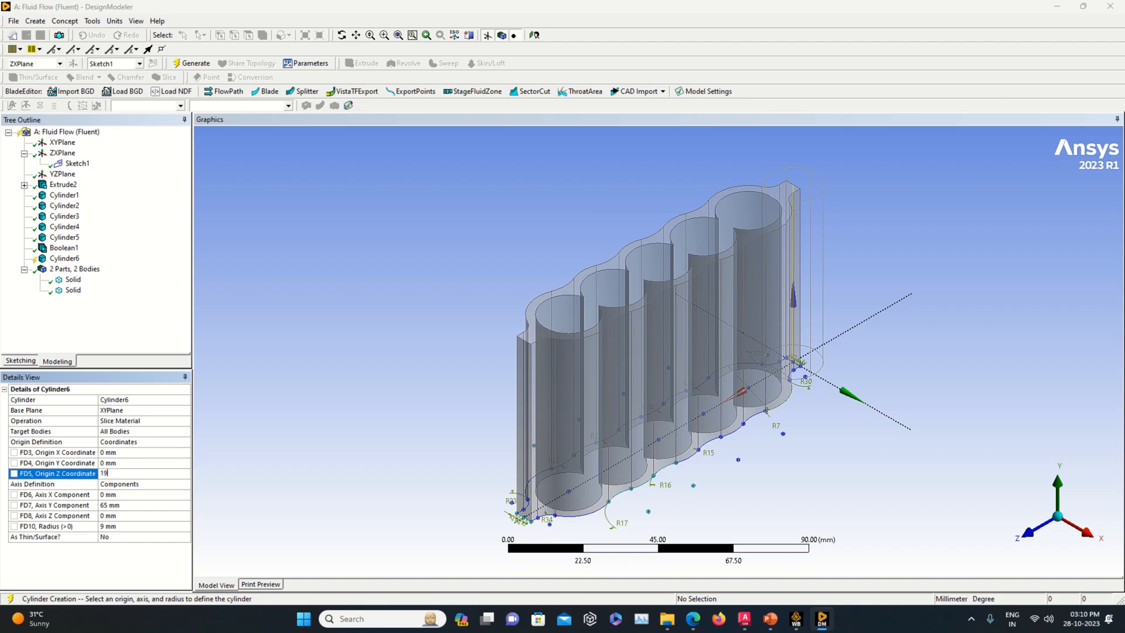
type("19")
left_click(241, 430)
middle_click_drag(777, 427, 811, 504)
left_click(188, 63)
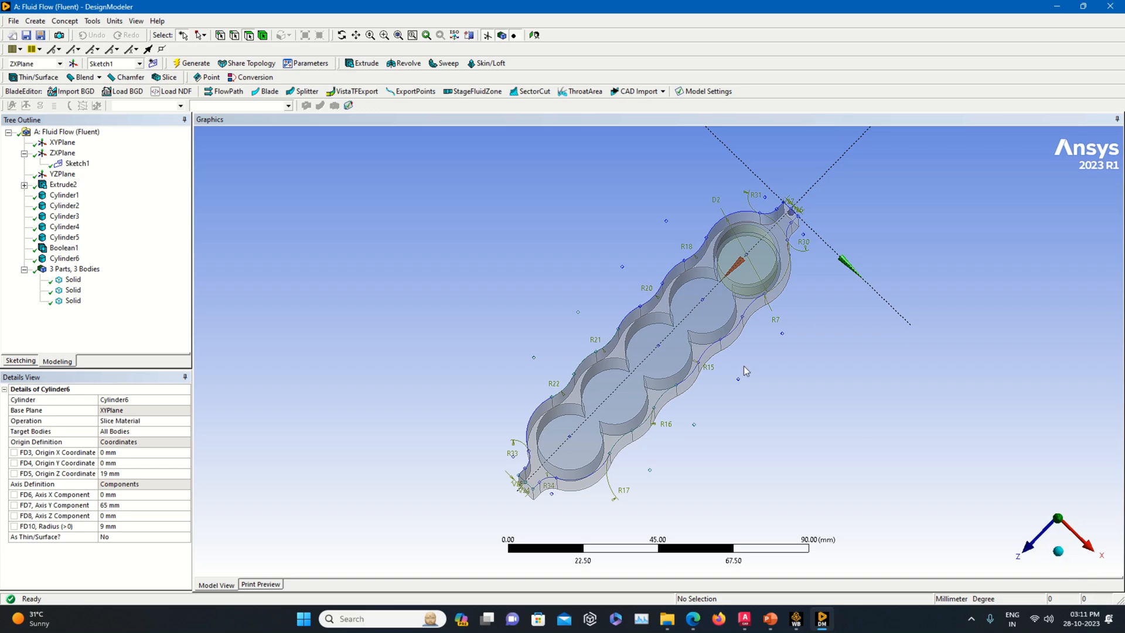
left_click(750, 266)
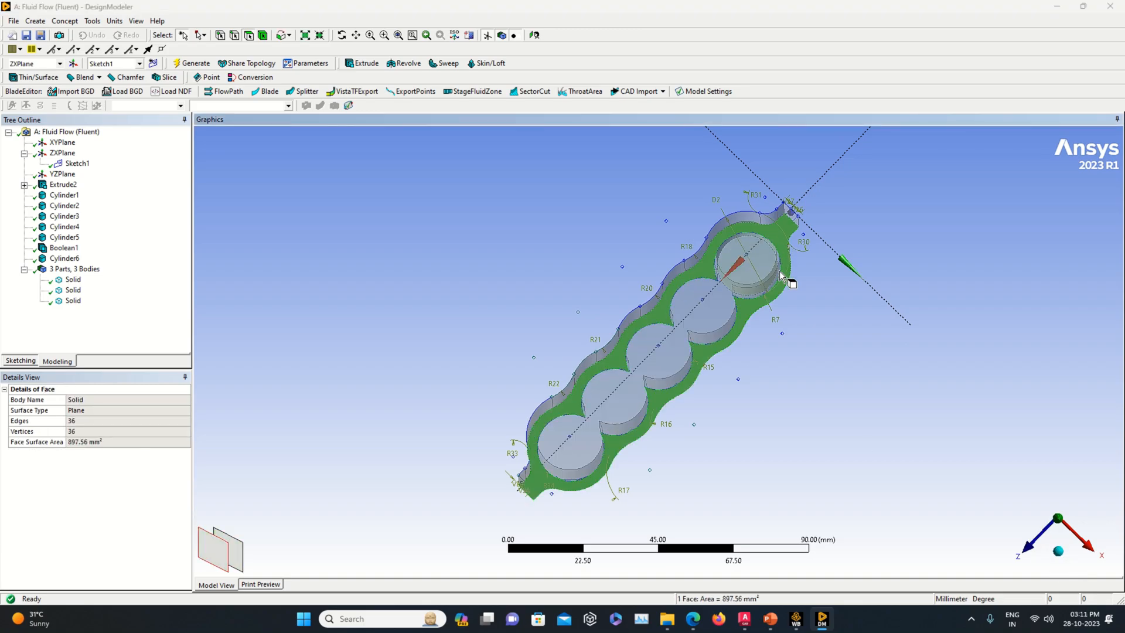
Step: Examine the end faces of the model and highlight each of the three solid bodies to check the first battery cell slice
left_click(768, 289)
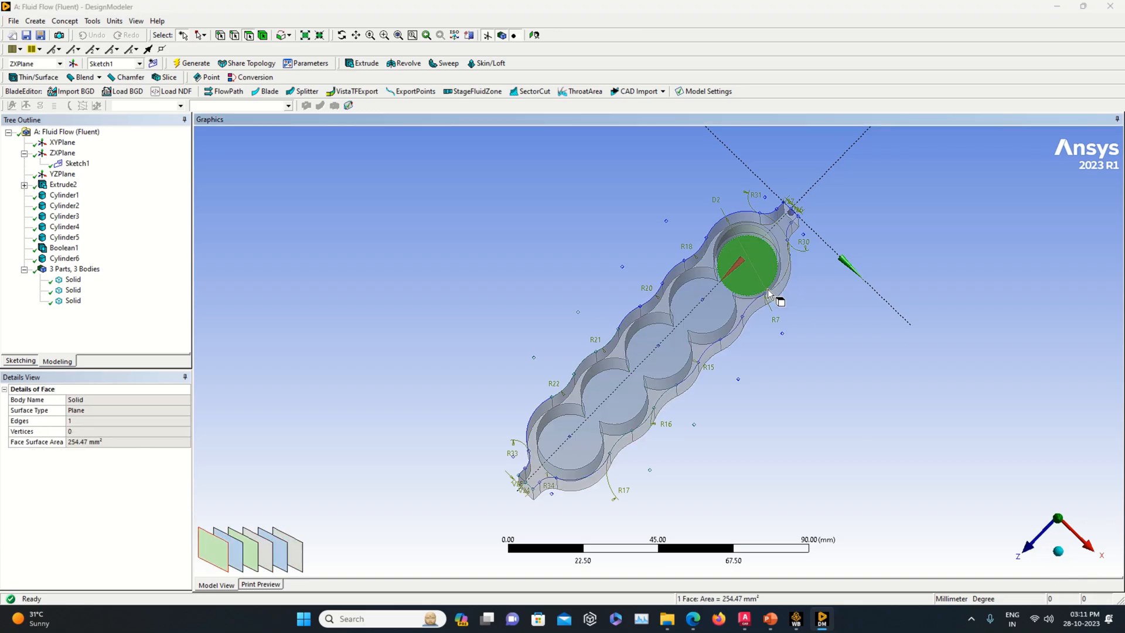
left_click(772, 296)
middle_click_drag(781, 301, 755, 211)
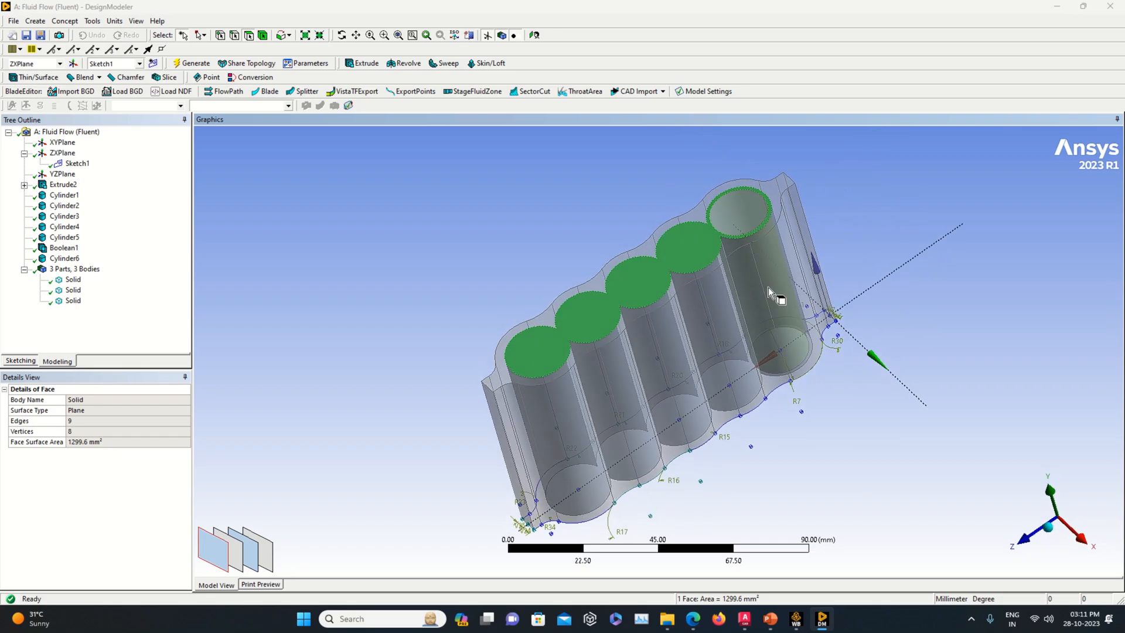
left_click(755, 206)
left_click(775, 189)
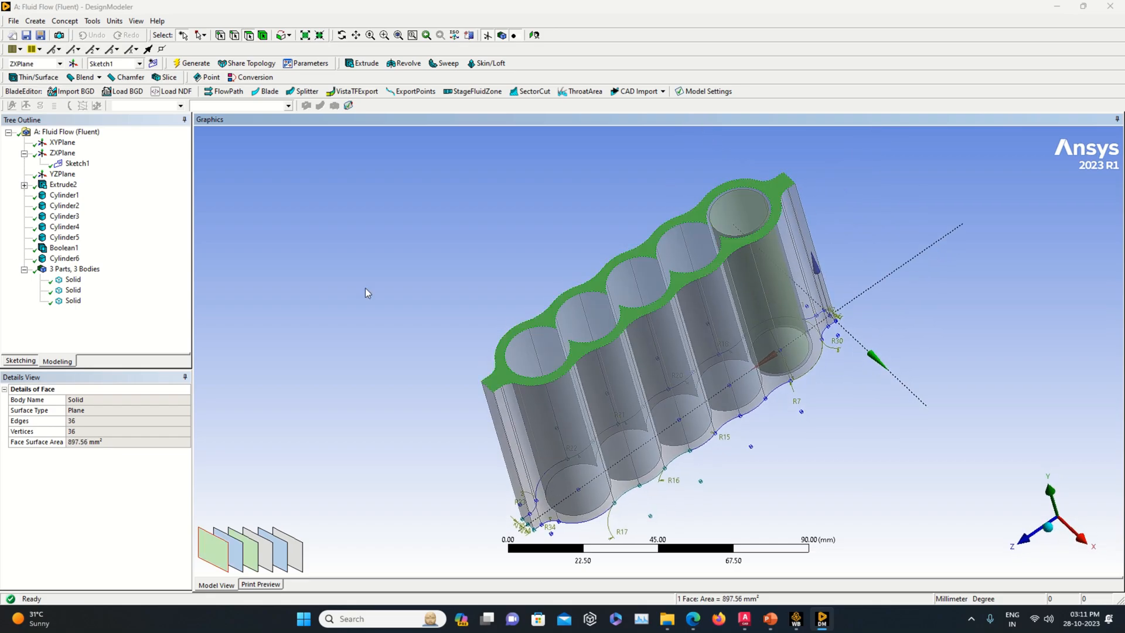
left_click(73, 280)
left_click(72, 290)
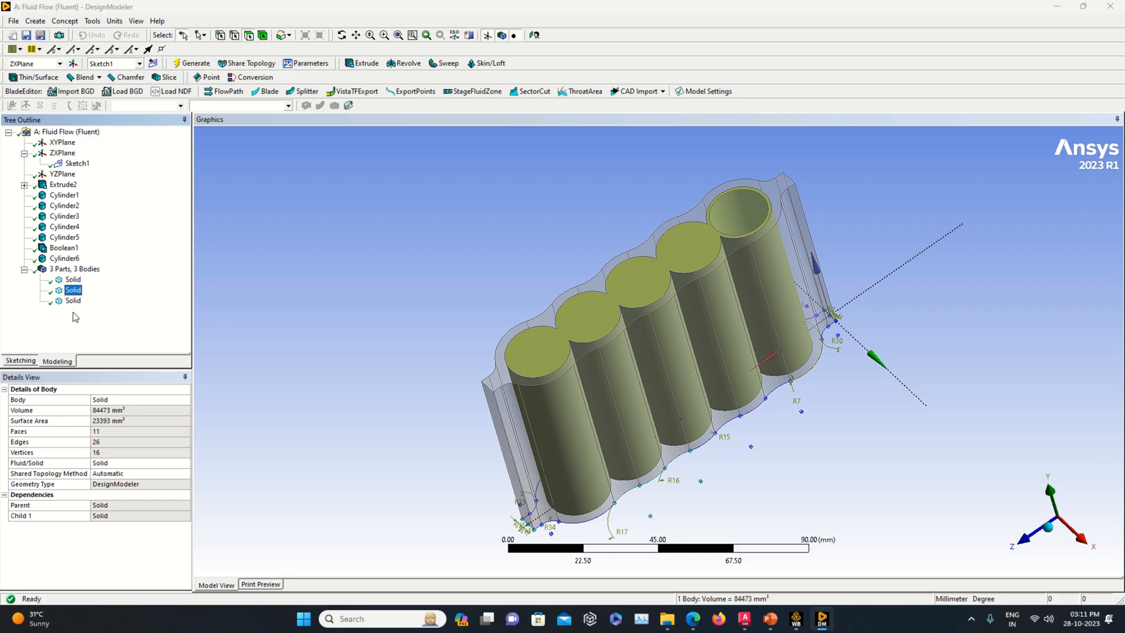
left_click(73, 301)
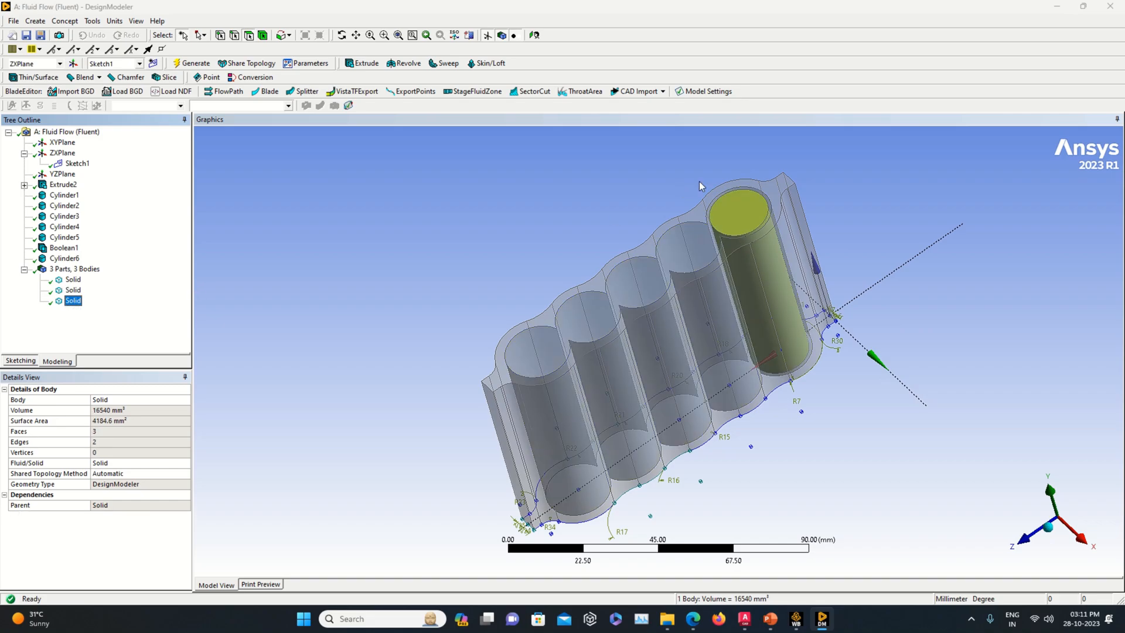
left_click(770, 205)
left_click(424, 255)
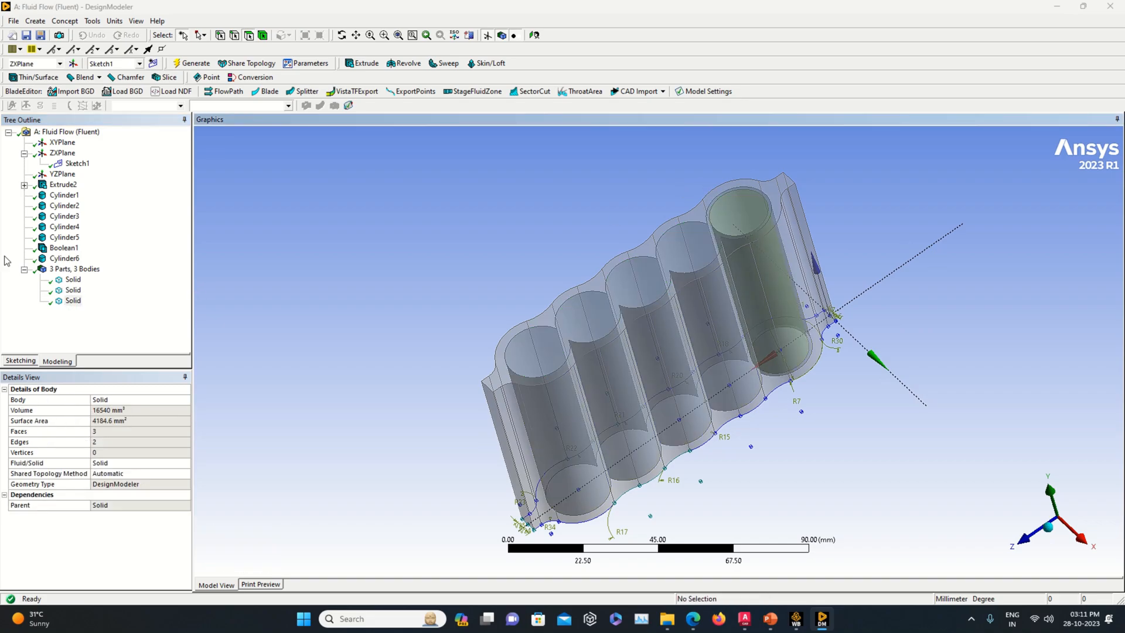
Step: Generate a seventh cylinder as Slice Material with origin Z 38 mm, axis components Y 65 mm and Z 0 mm, and radius 9 mm
left_click(35, 21)
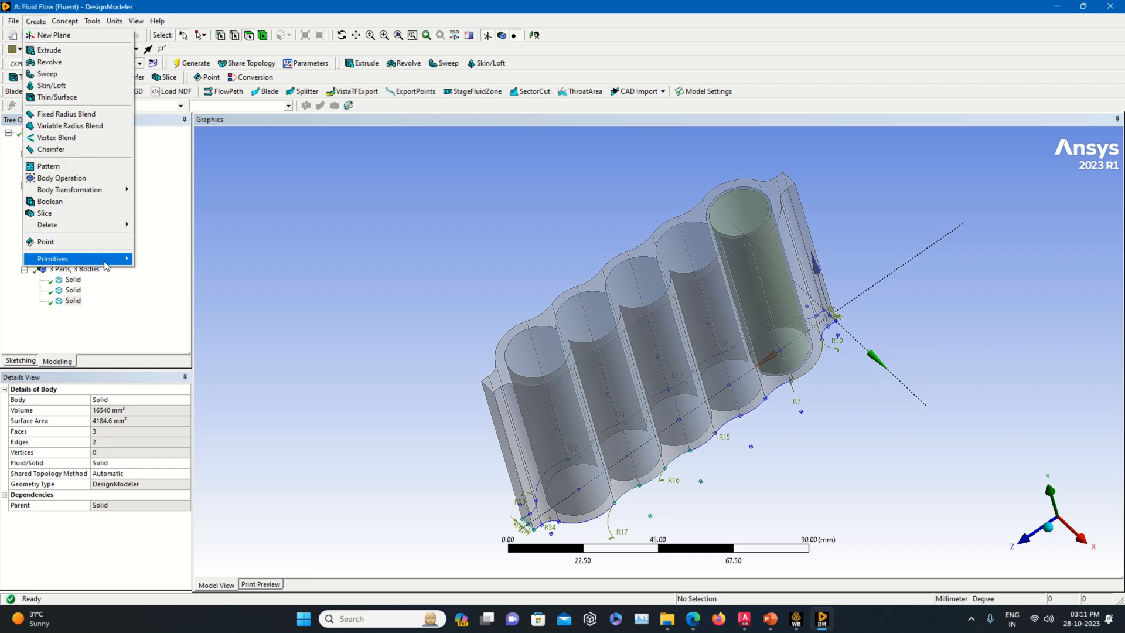
mouse_move(106, 260)
left_click(175, 305)
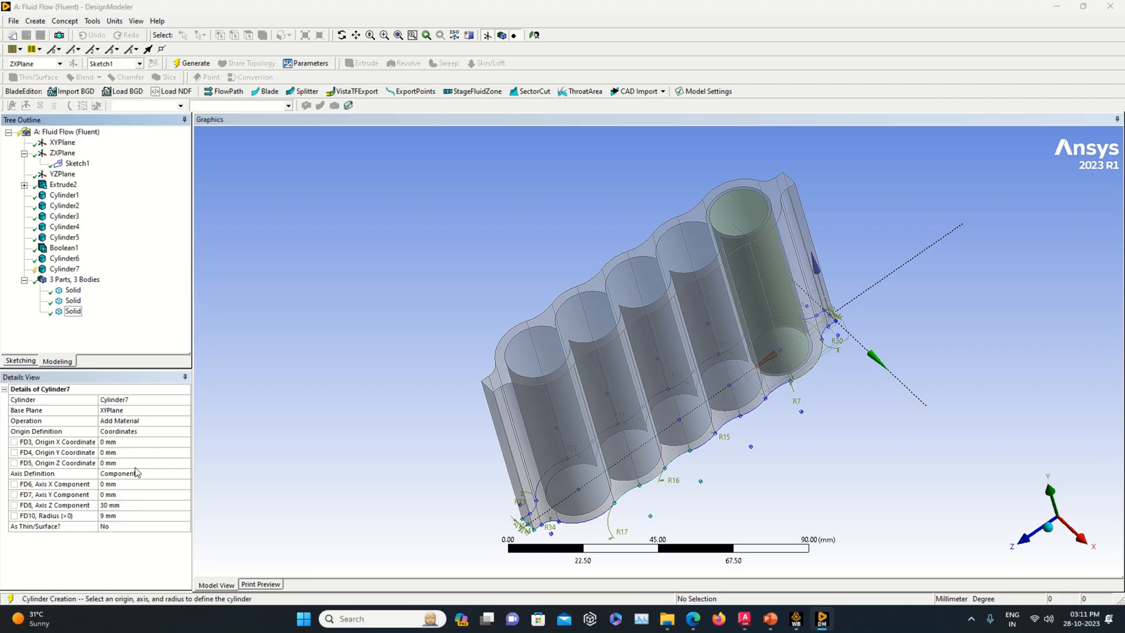
left_click(121, 441)
left_click(120, 463)
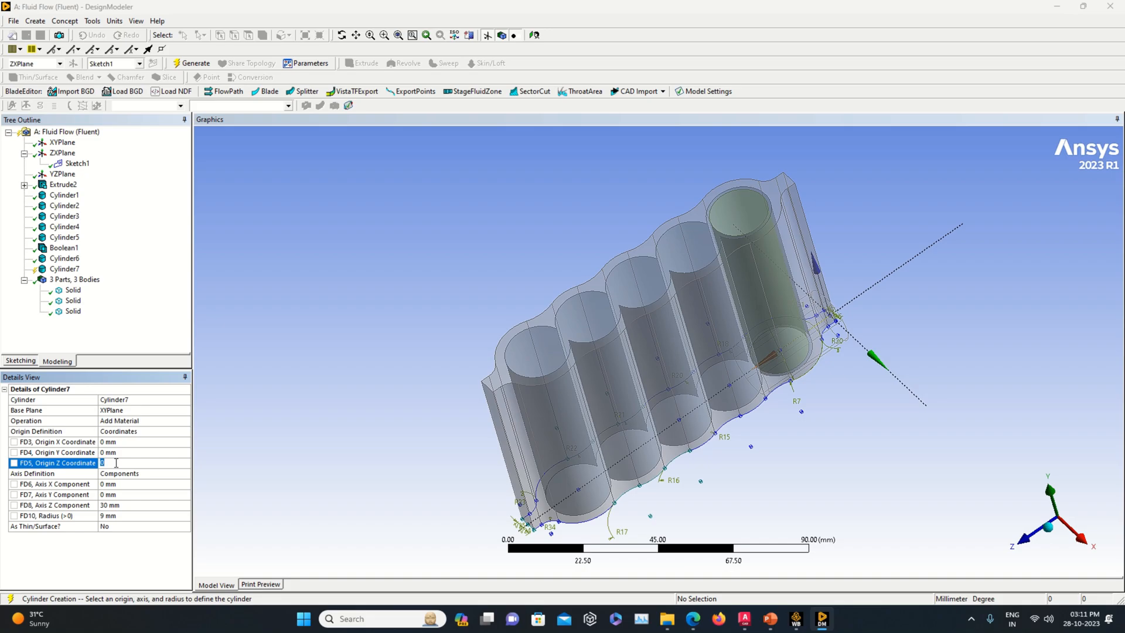
left_click(113, 494)
left_click(114, 506)
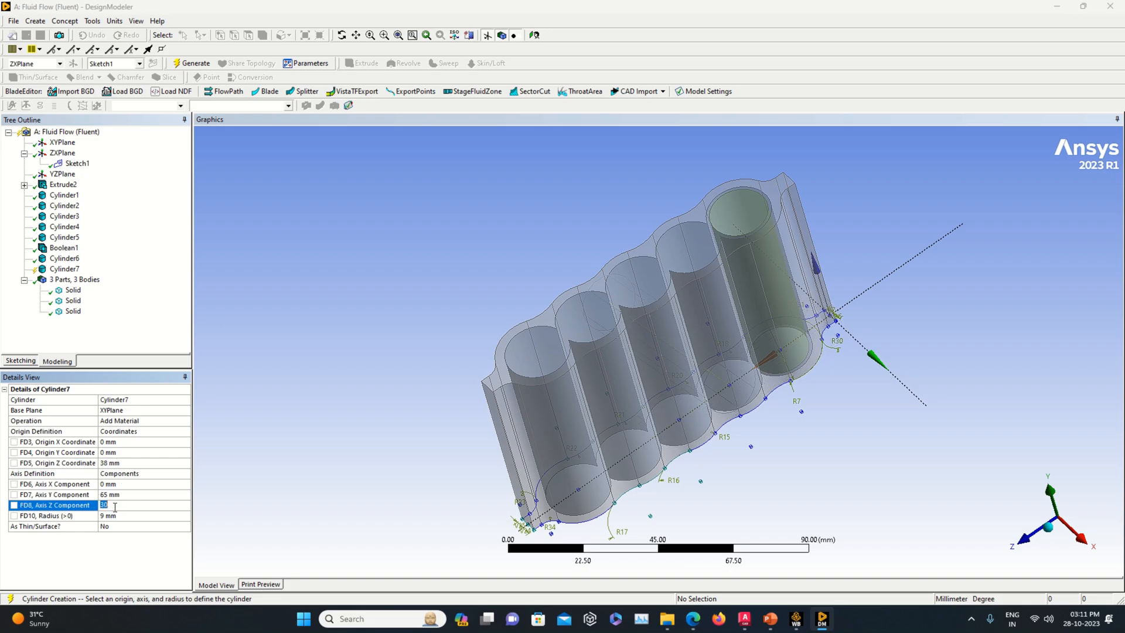
key("Return")
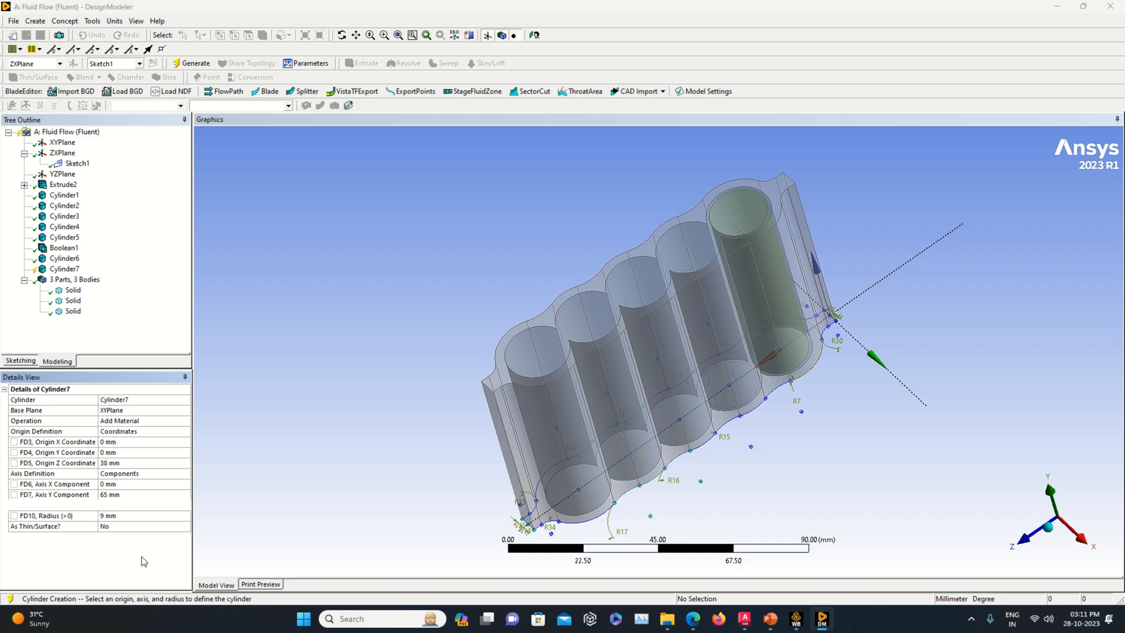
left_click(176, 420)
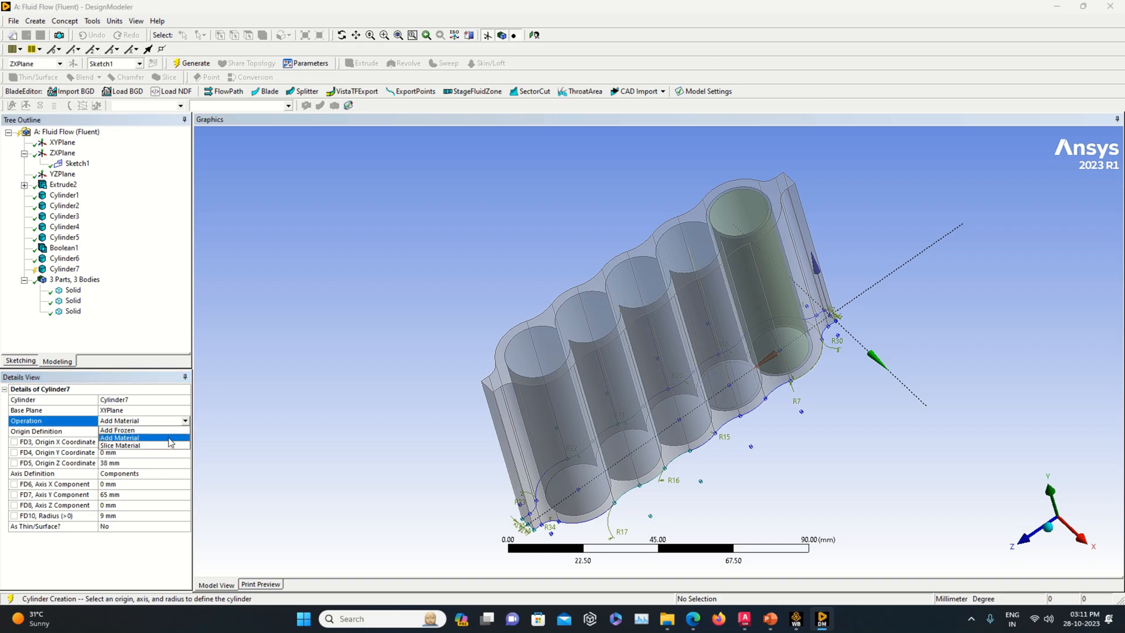
left_click(171, 444)
left_click(185, 63)
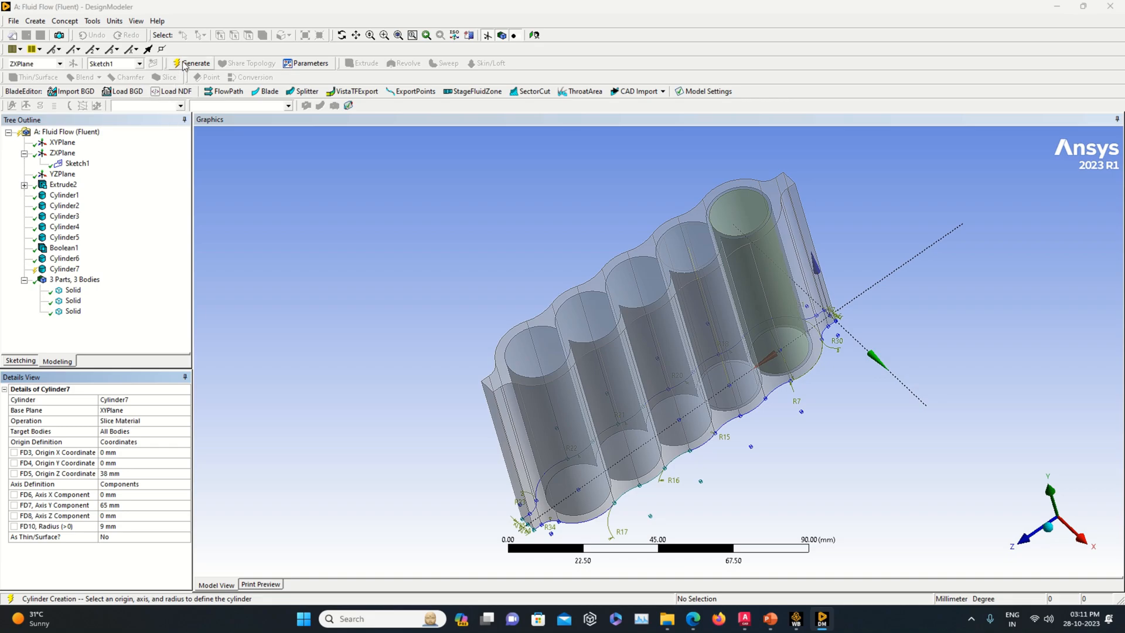
Step: Generate an eighth cylinder as Slice Material with origin Z 57 mm, axis components Y 65 mm and Z 0 mm, and radius 9 mm
left_click(35, 20)
mouse_move(116, 260)
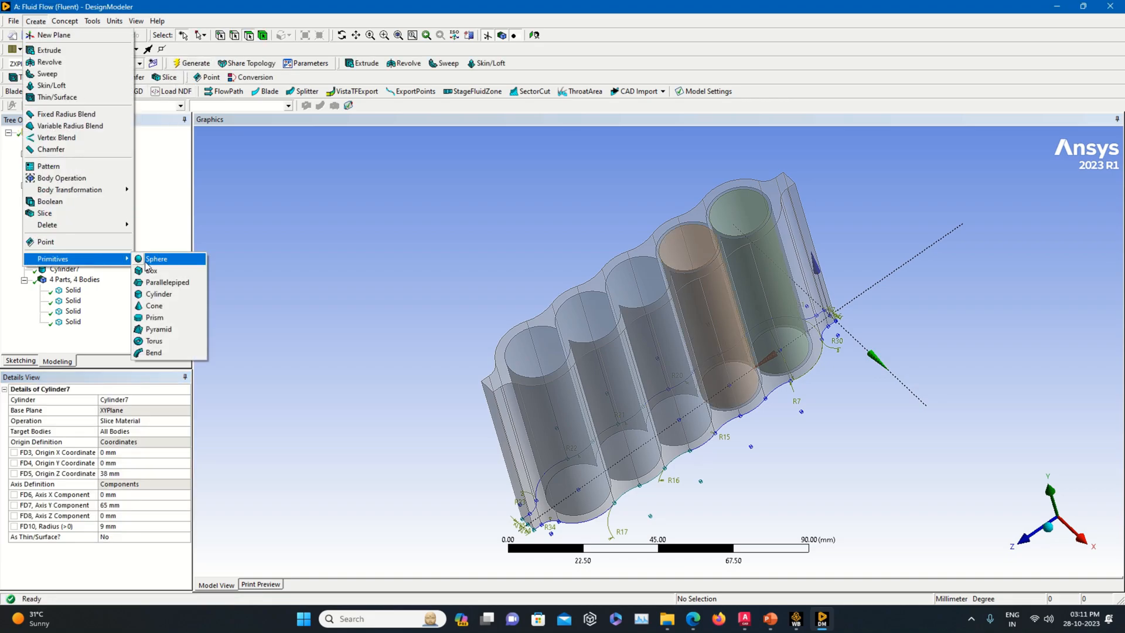
left_click(165, 294)
left_click(182, 421)
left_click(183, 421)
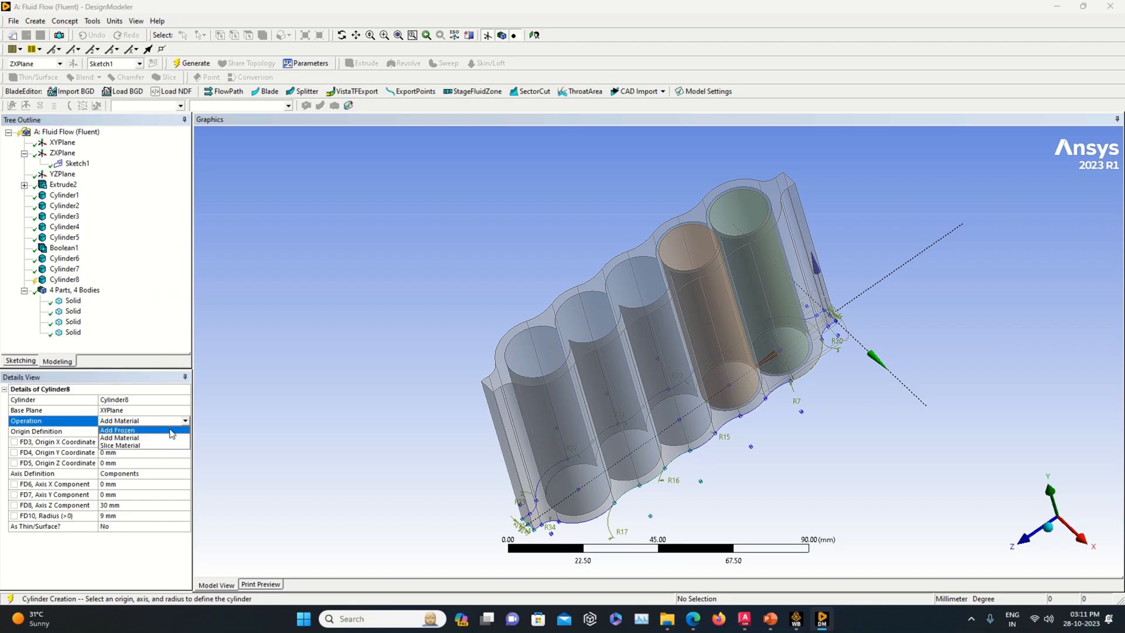
left_click(164, 445)
left_click(118, 453)
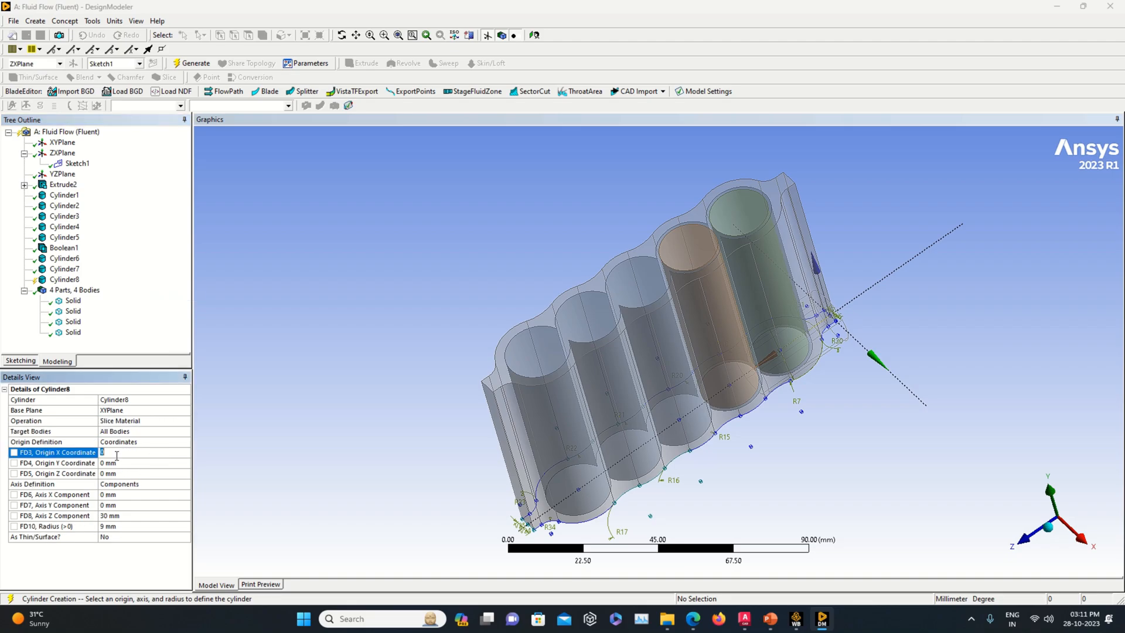
left_click(124, 473)
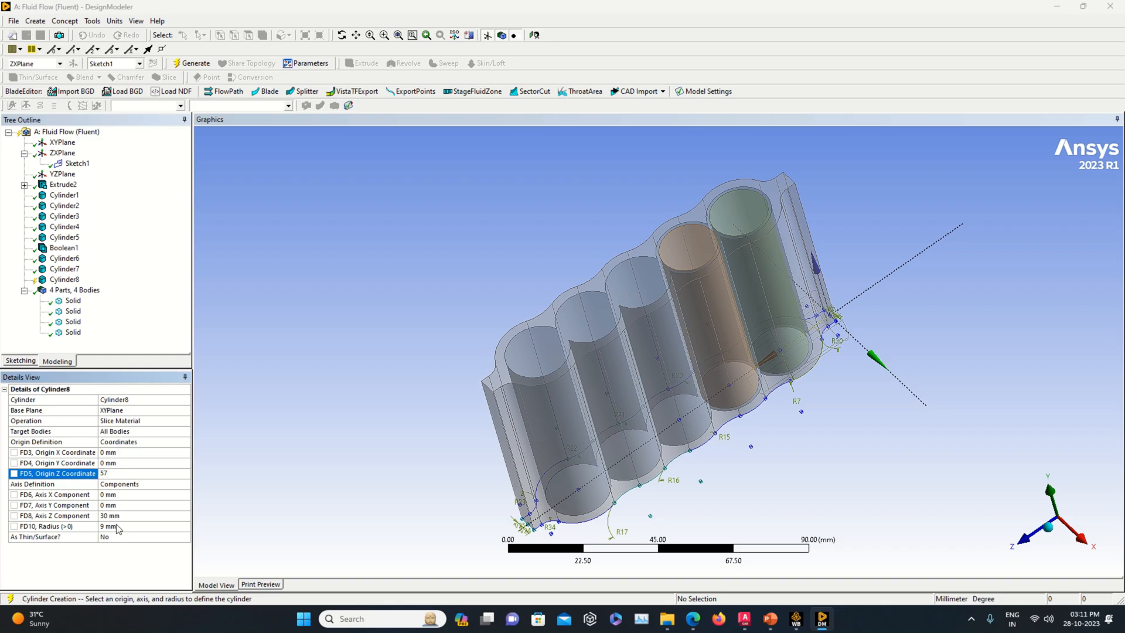
left_click(116, 505)
left_click(113, 516)
type("0")
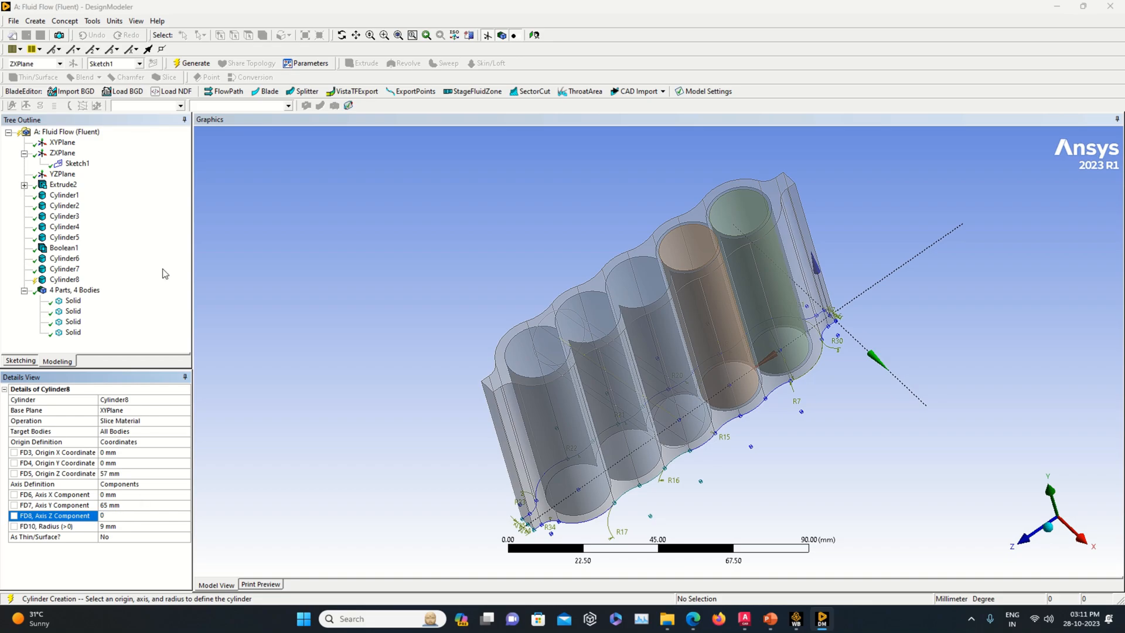
left_click(192, 63)
Step: Generate a ninth cylinder as Slice Material with axis components Y 65 mm and Z 0 mm, origin Z 76 mm, and radius 9 mm
left_click(35, 21)
mouse_move(90, 261)
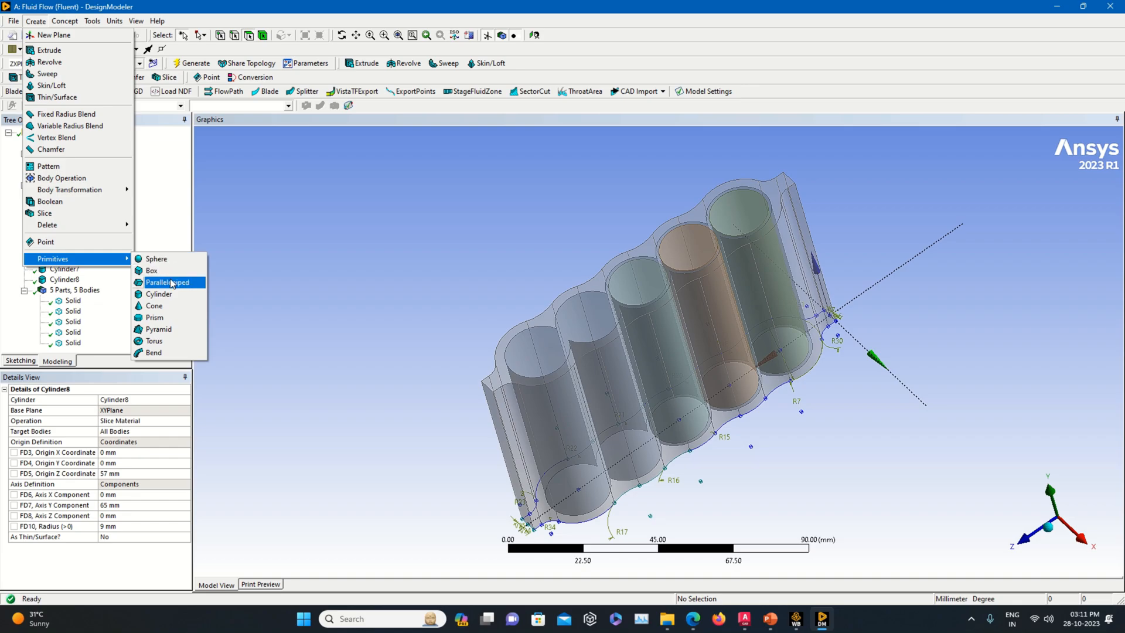
left_click(175, 294)
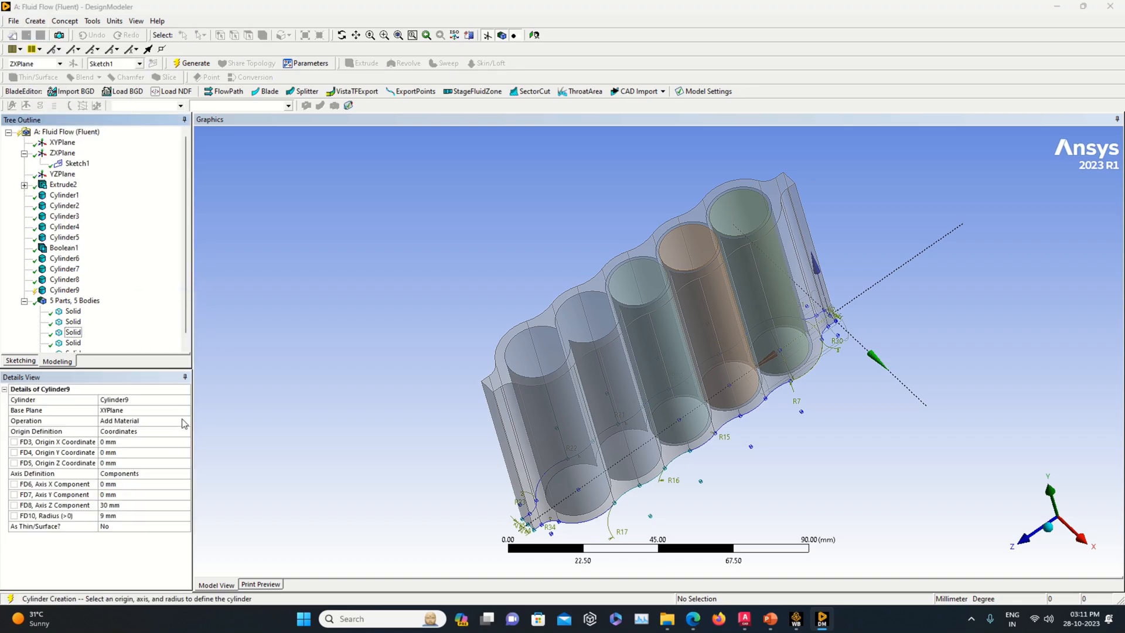
left_click(185, 421)
left_click(162, 445)
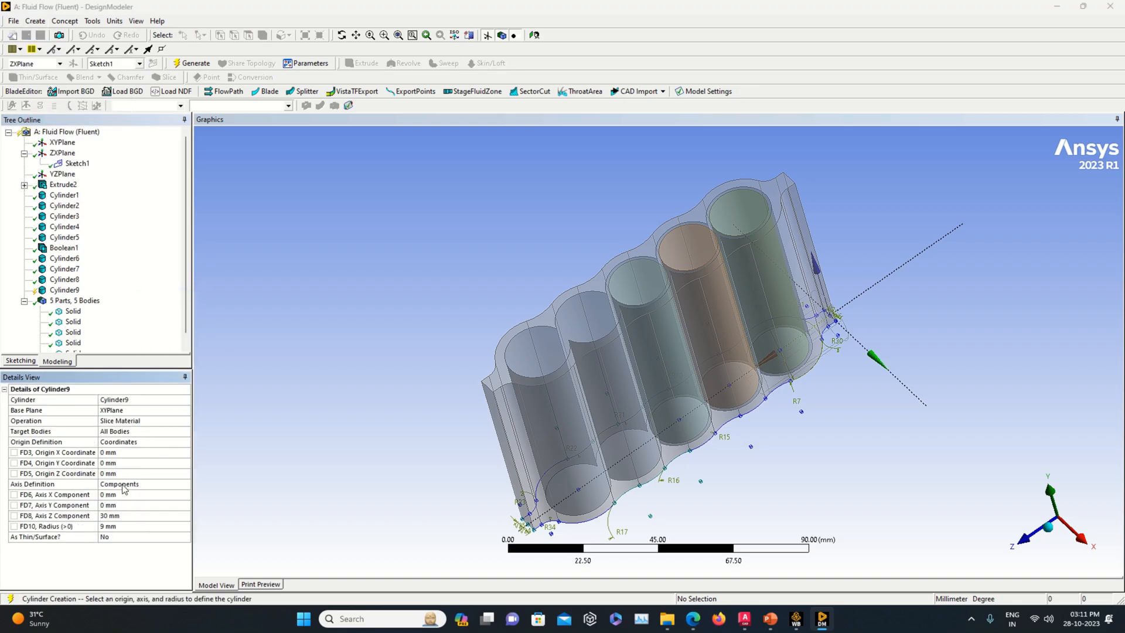
left_click(124, 507)
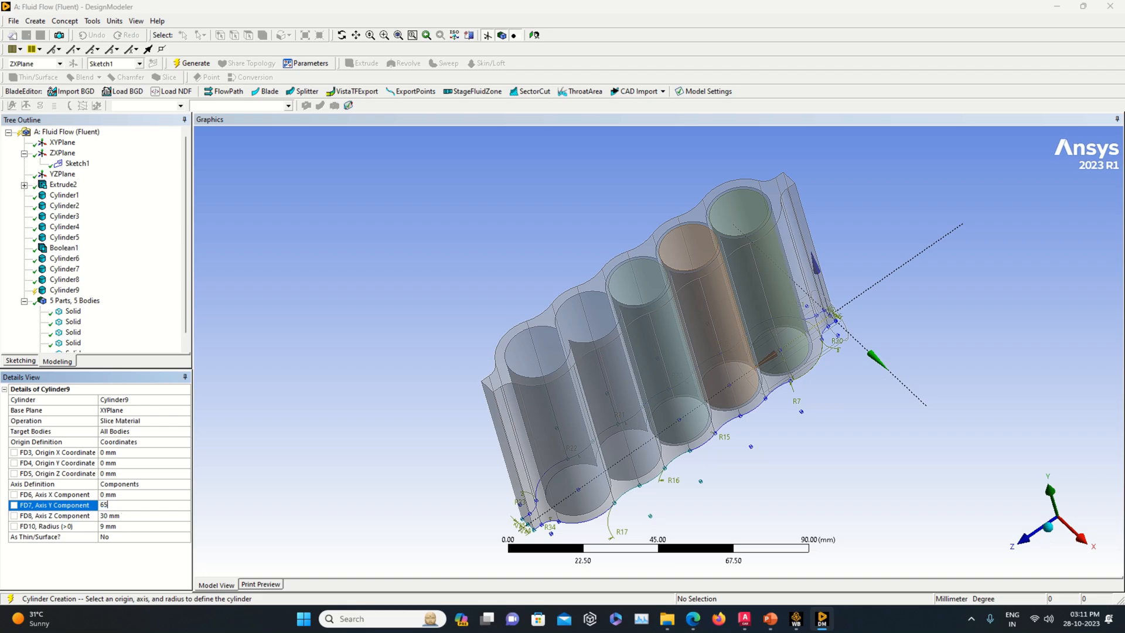
left_click(119, 520)
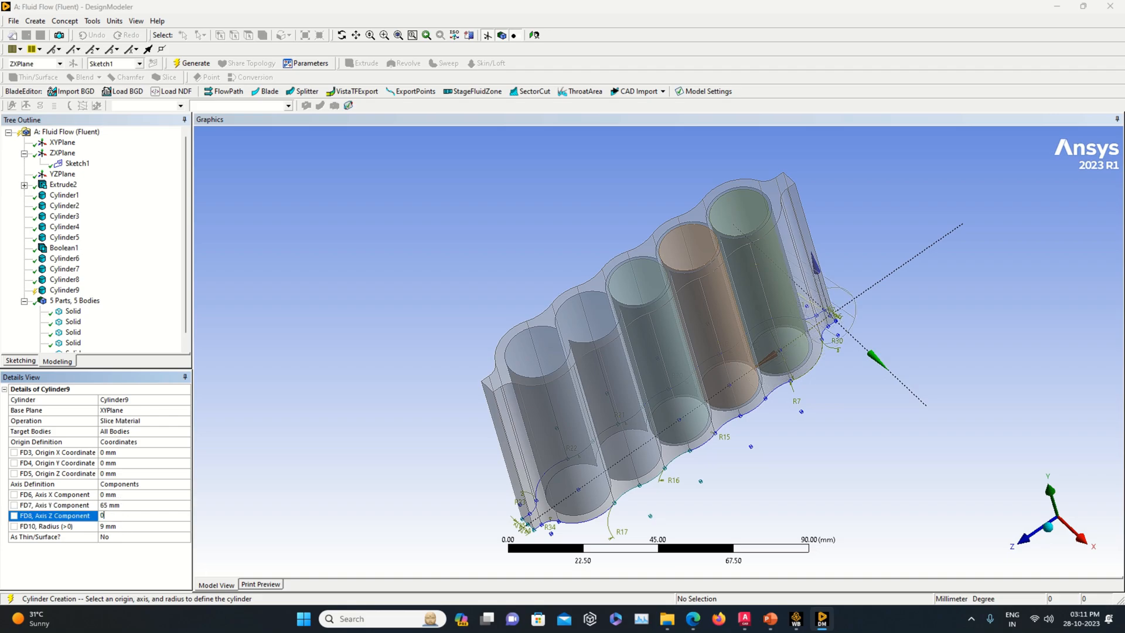
left_click(109, 473)
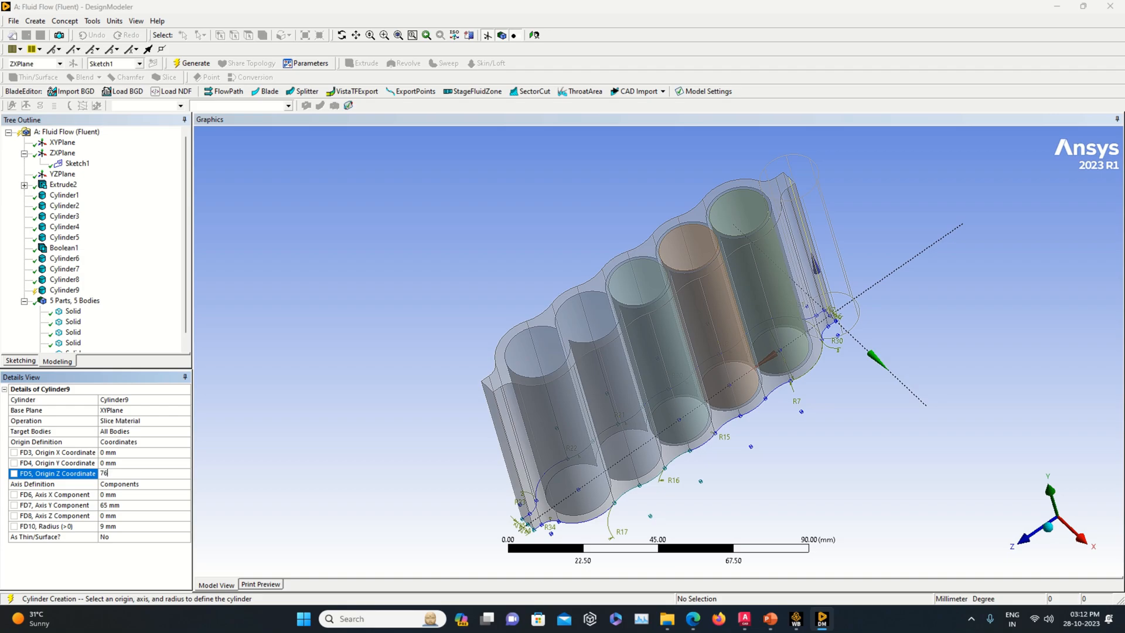
left_click(252, 403)
left_click(191, 63)
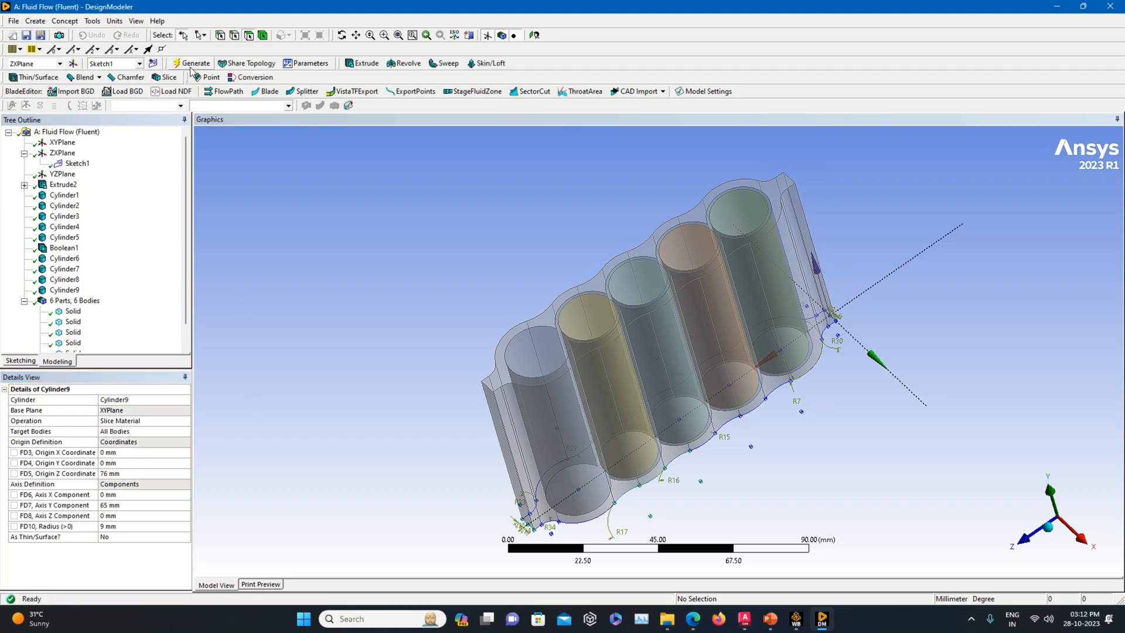
Step: Add a tenth cylinder primitive set to Slice Material with origin Z coordinate 95 mm
left_click(35, 21)
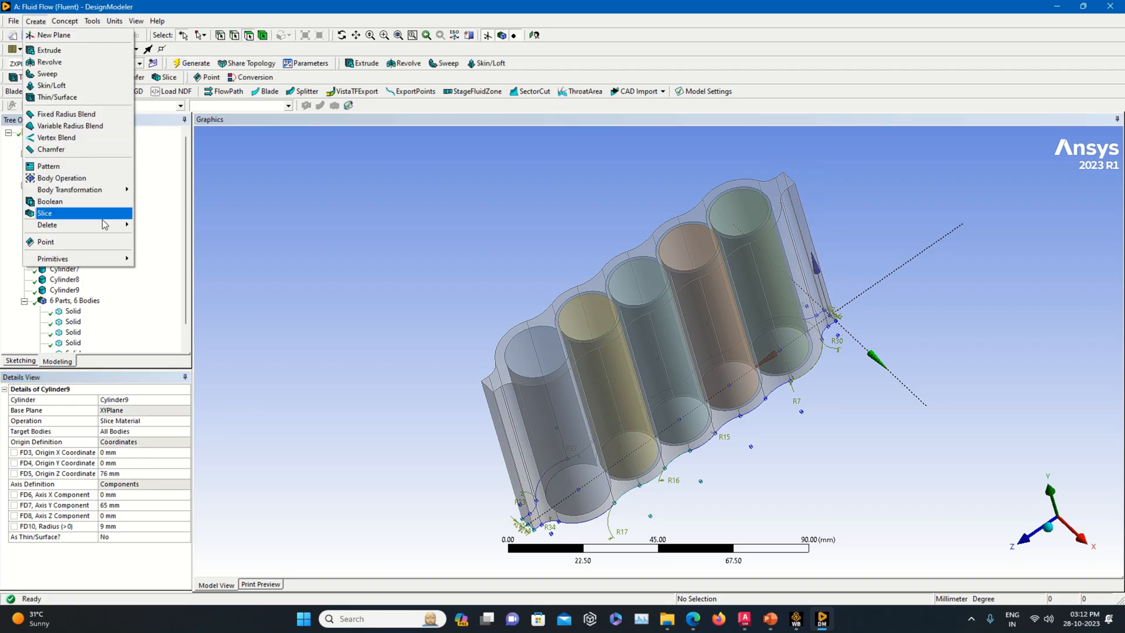
mouse_move(116, 267)
left_click(167, 294)
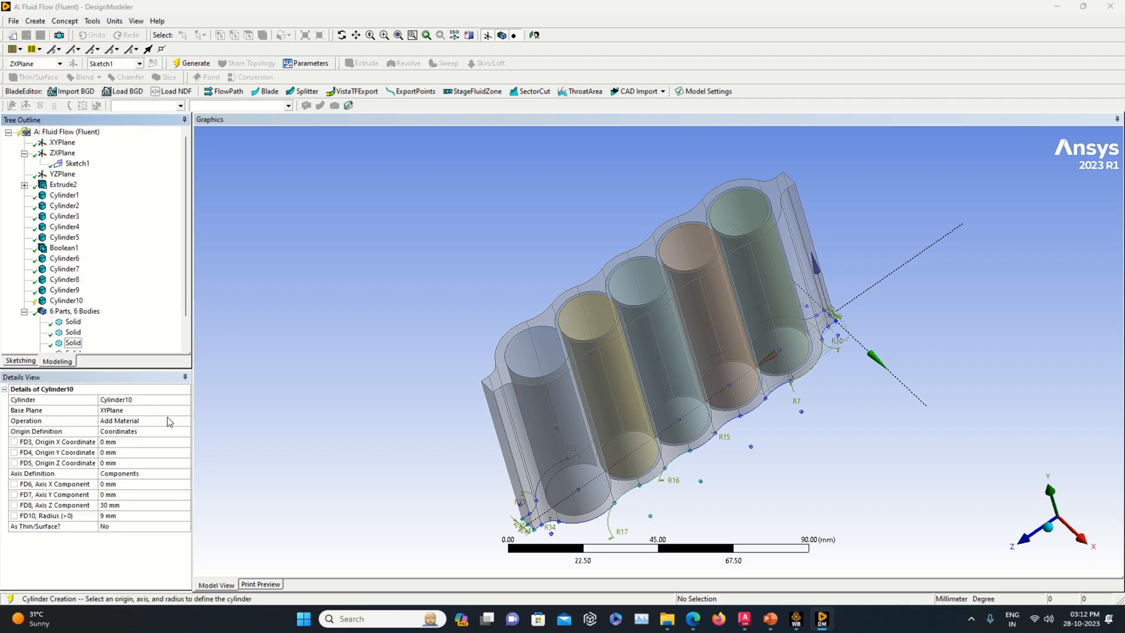
left_click(185, 420)
left_click(164, 448)
left_click(128, 473)
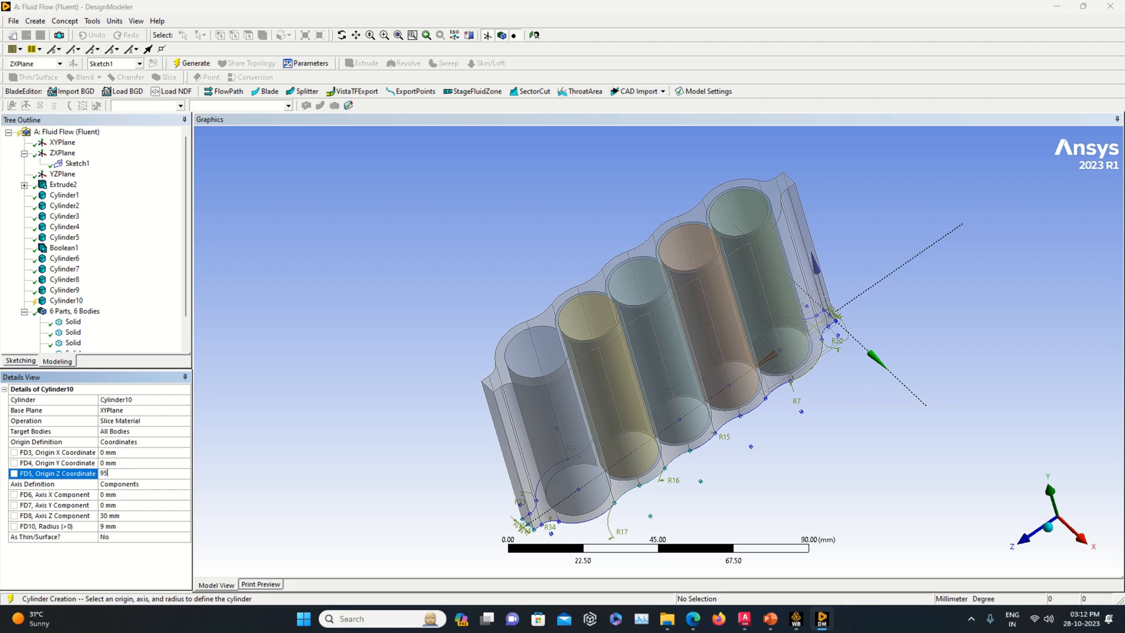
left_click(293, 413)
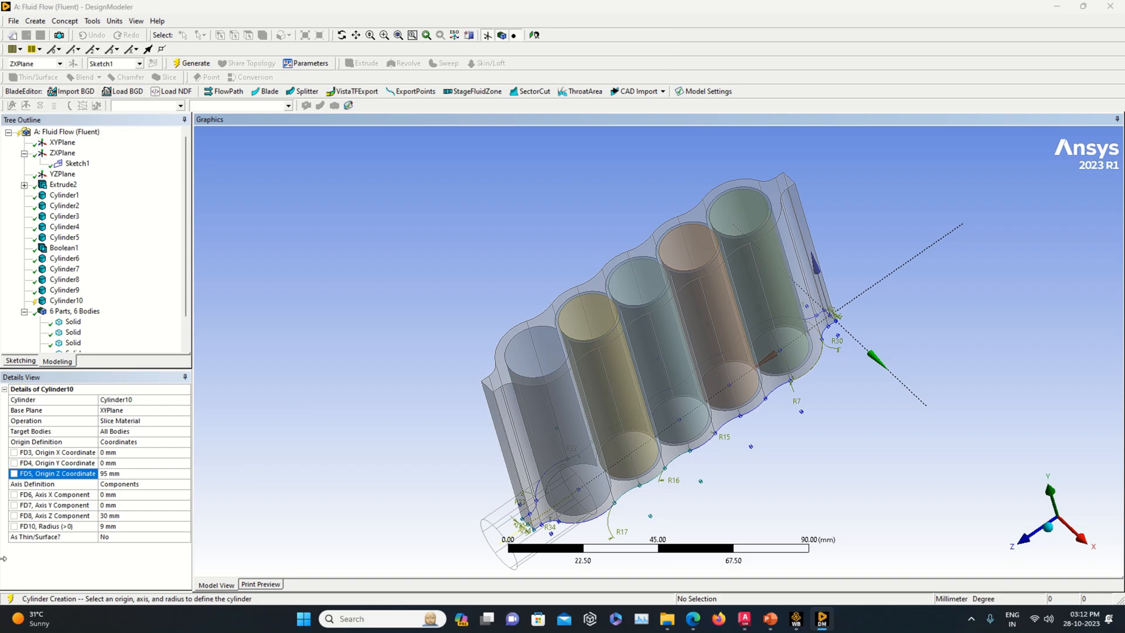
Step: Set the tenth cylinder's axis components to Y 65 mm and Z 0 mm and generate the slice
left_click(126, 503)
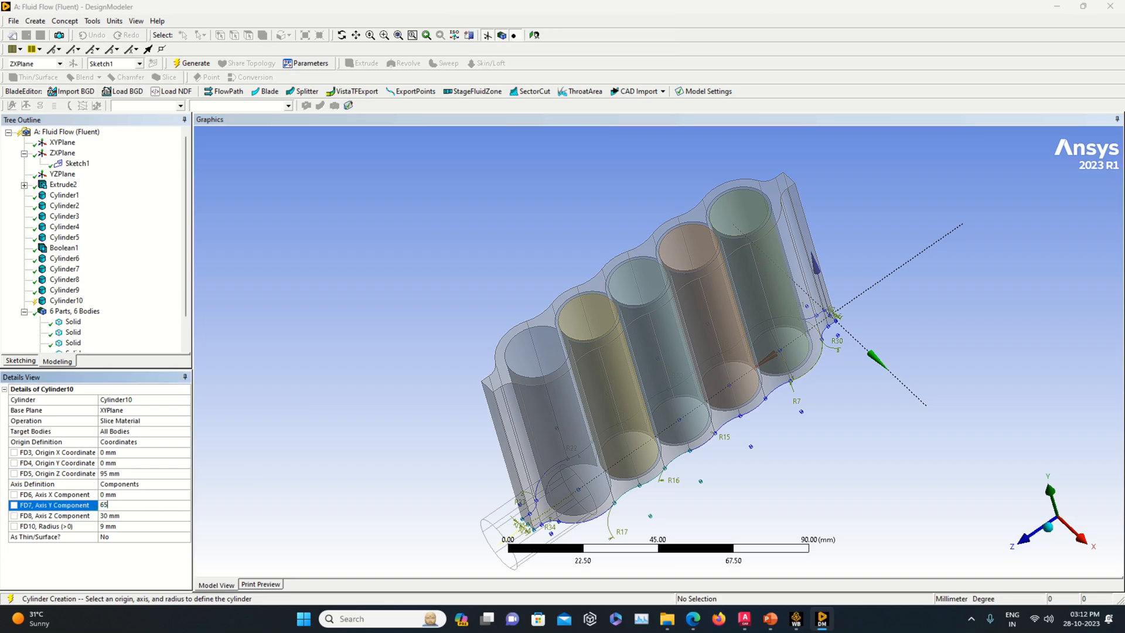
type("65")
key("Return")
left_click(121, 519)
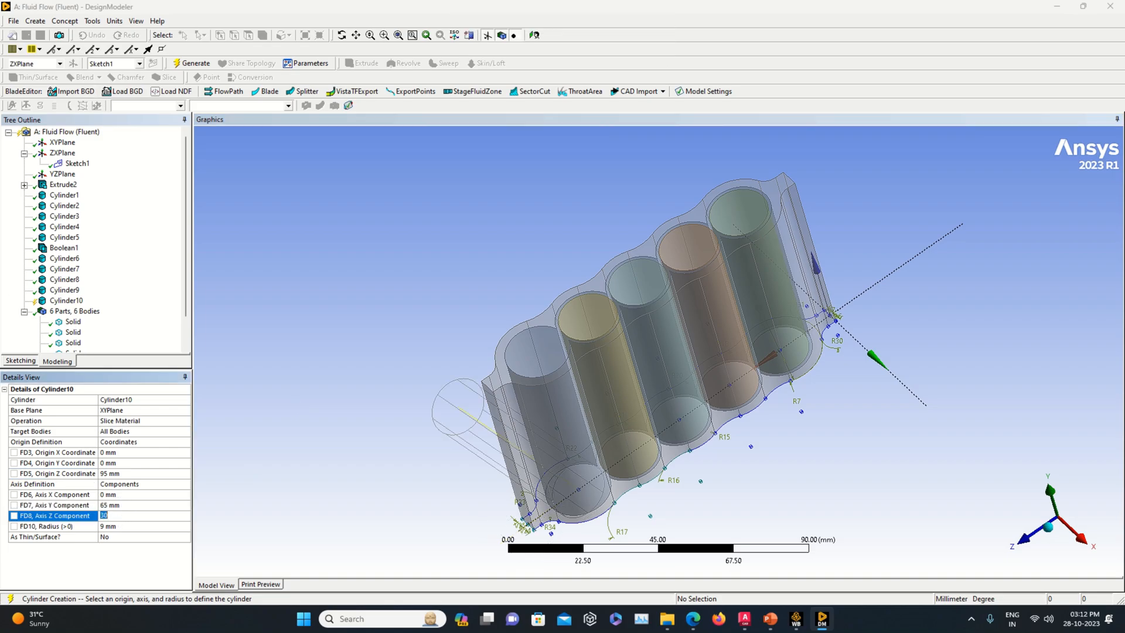
type("0")
left_click(248, 413)
left_click(192, 64)
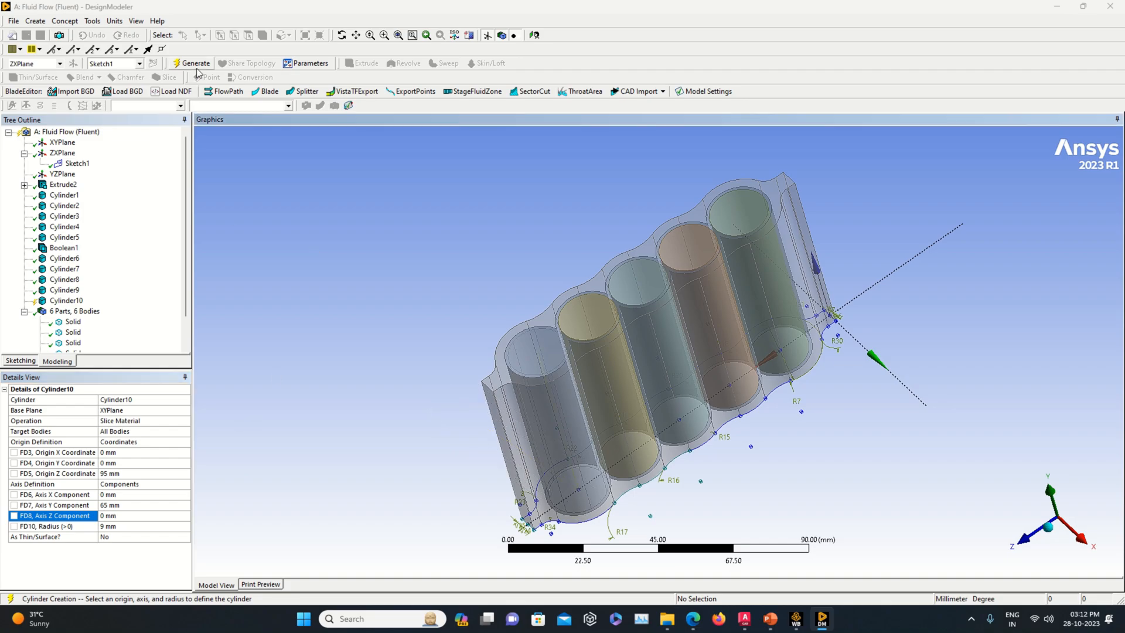
Step: Inspect the top face of an end cell and check each of the seven solid bodies one by one in the model
mouse_move(770, 436)
middle_mouse_down()
mouse_move(779, 381)
mouse_move(723, 409)
mouse_move(759, 443)
middle_mouse_up()
left_click(782, 296)
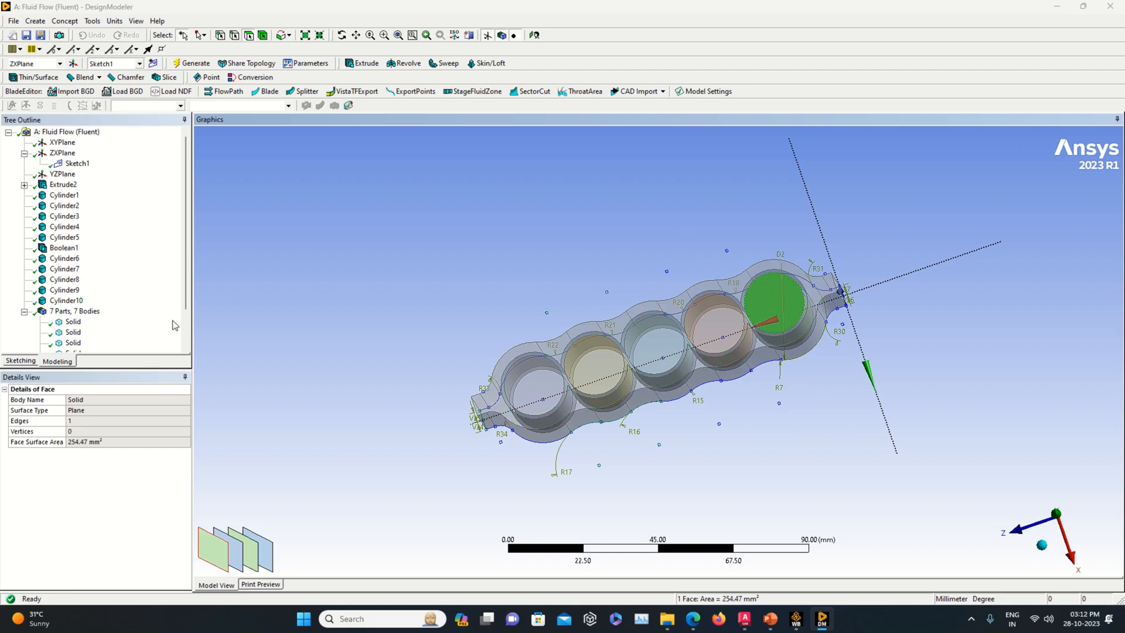
scroll(68, 322, "down", 2)
left_click(71, 283)
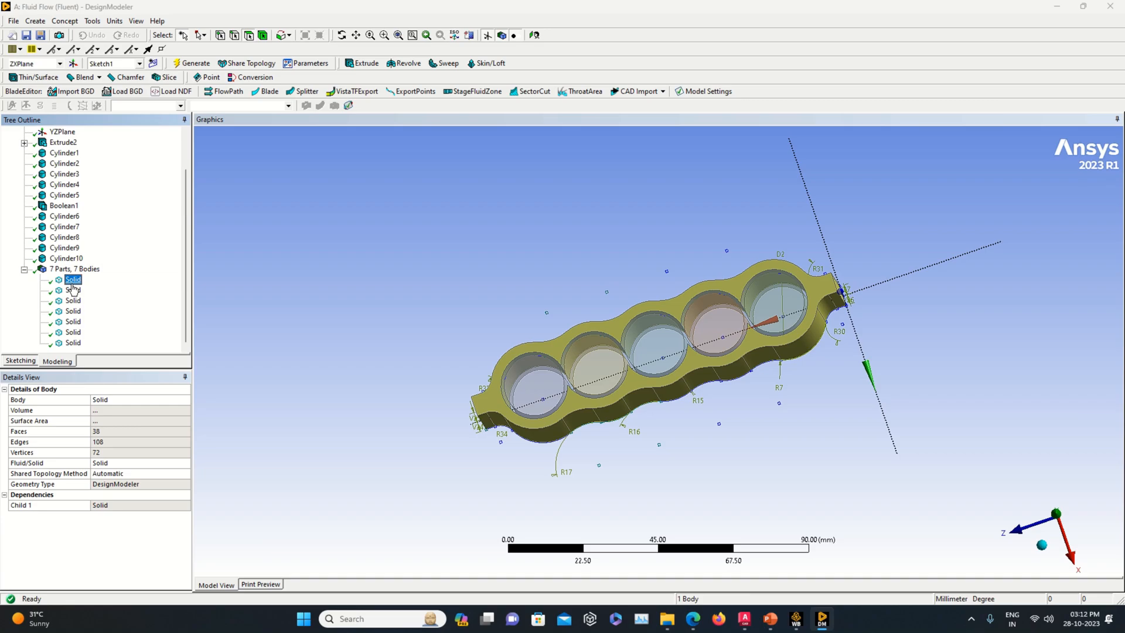
left_click(73, 290)
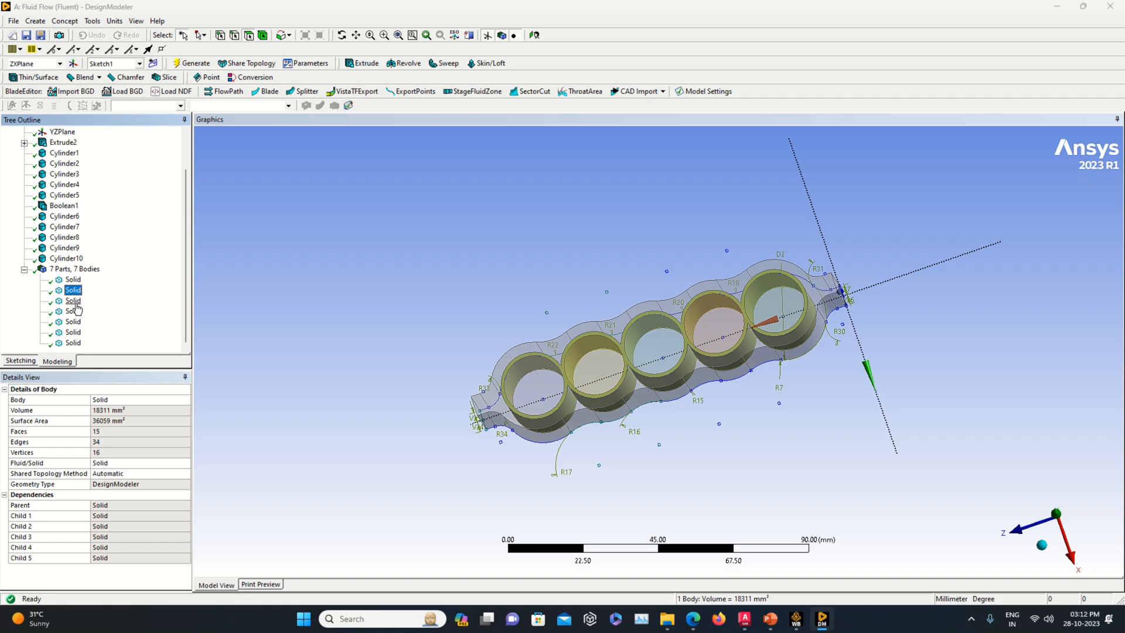
left_click(75, 300)
left_click(73, 311)
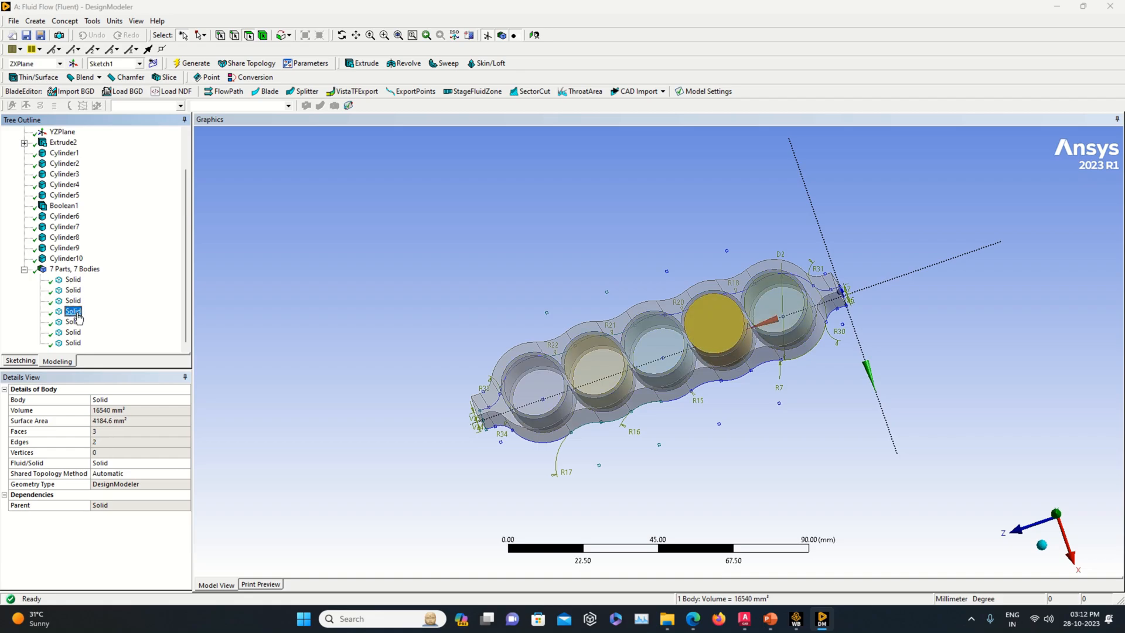
left_click(73, 322)
left_click(73, 333)
left_click(74, 343)
Step: Rename the first solid body, the wavy outer block around the cylinders, as Channel
left_click(73, 281)
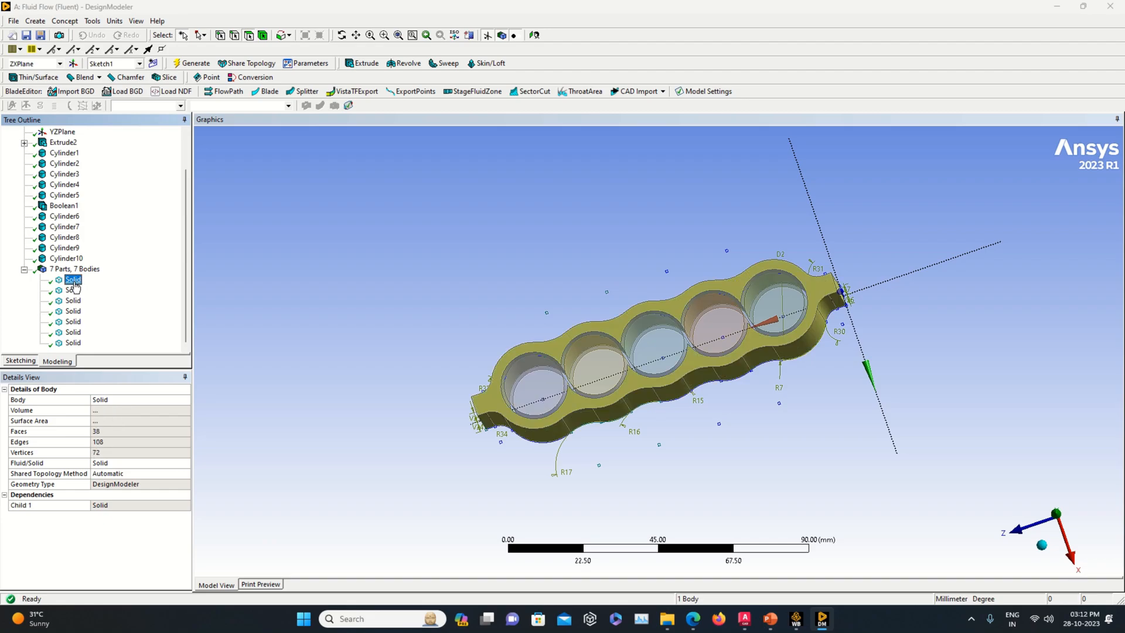
right_click(75, 283)
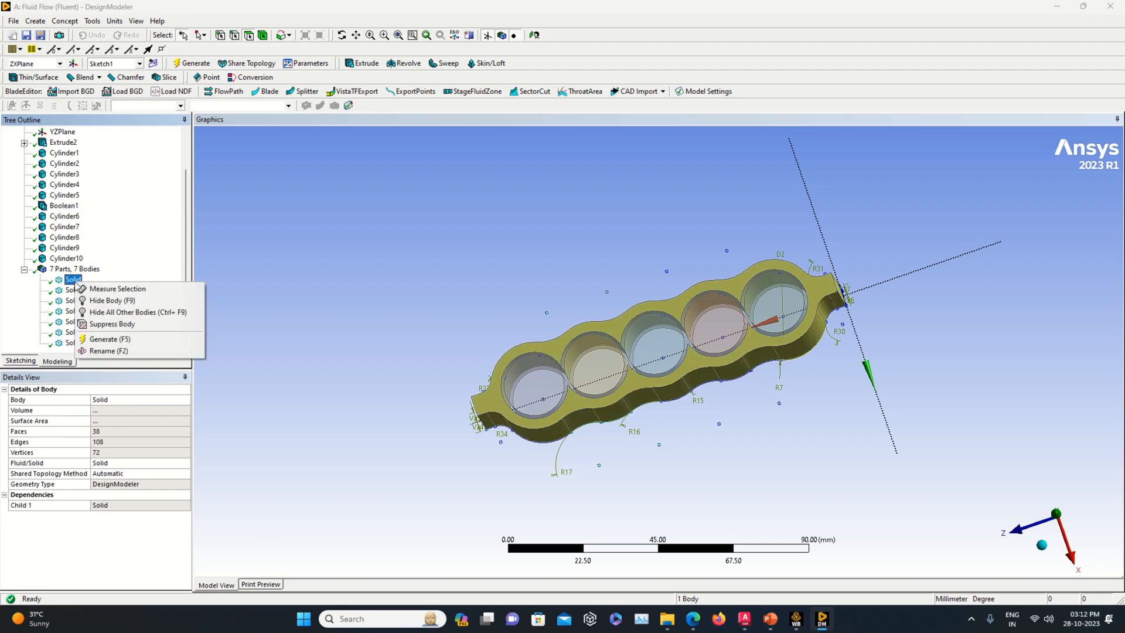
left_click(107, 351)
type("C")
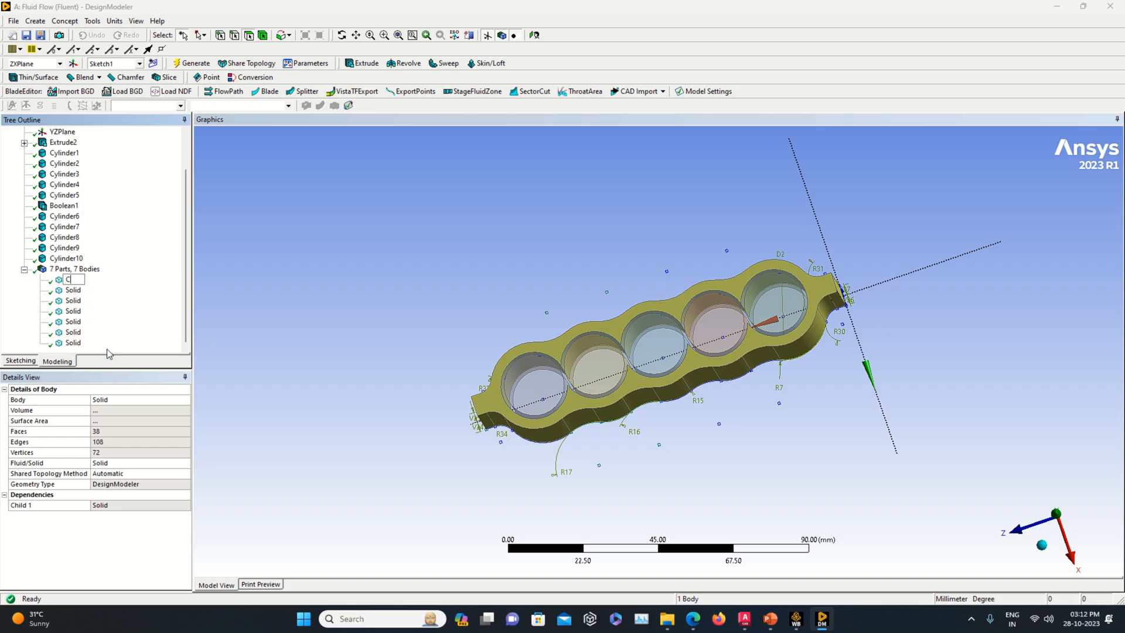
type("hannel")
key("Return")
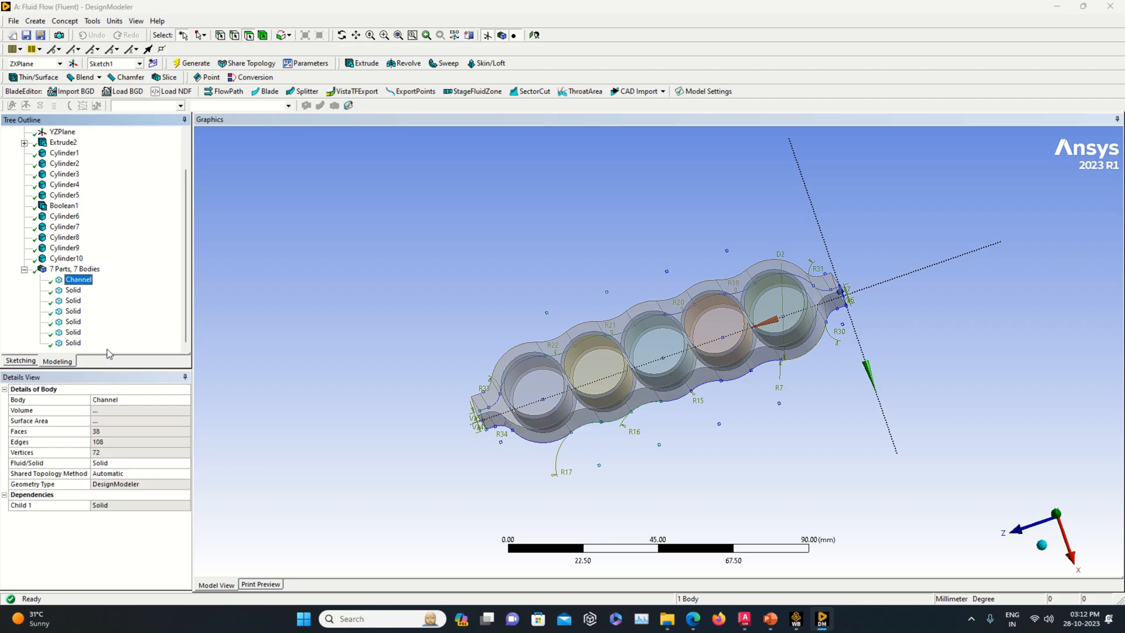
Step: Rename the second solid body, the joined tubes surrounding the five cells, as Casing
left_click(74, 291)
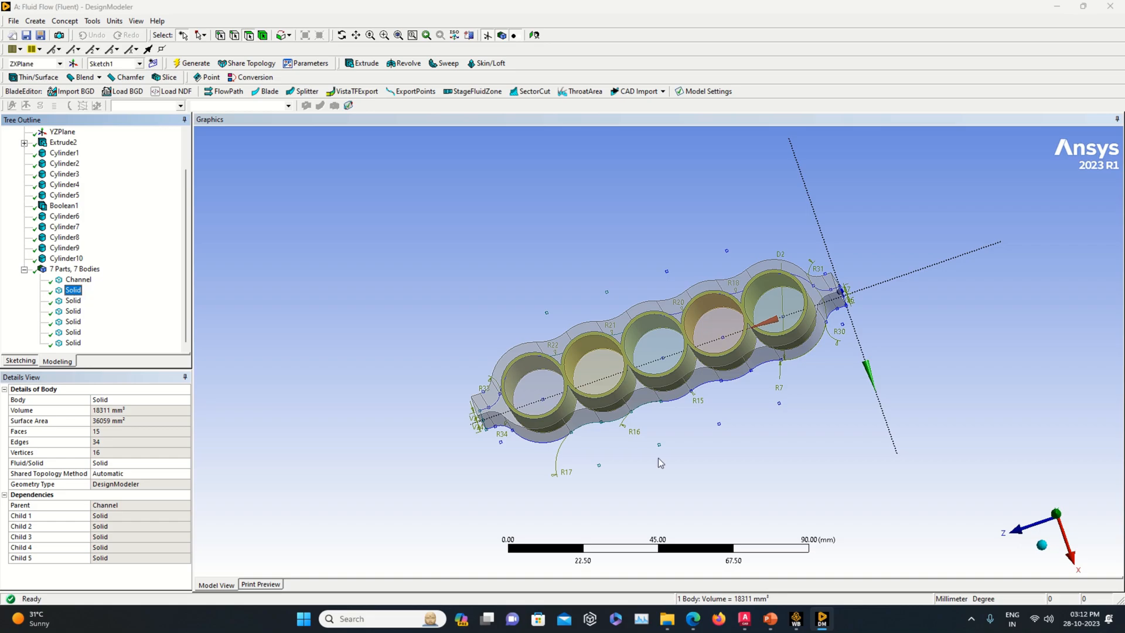
left_click(1042, 544)
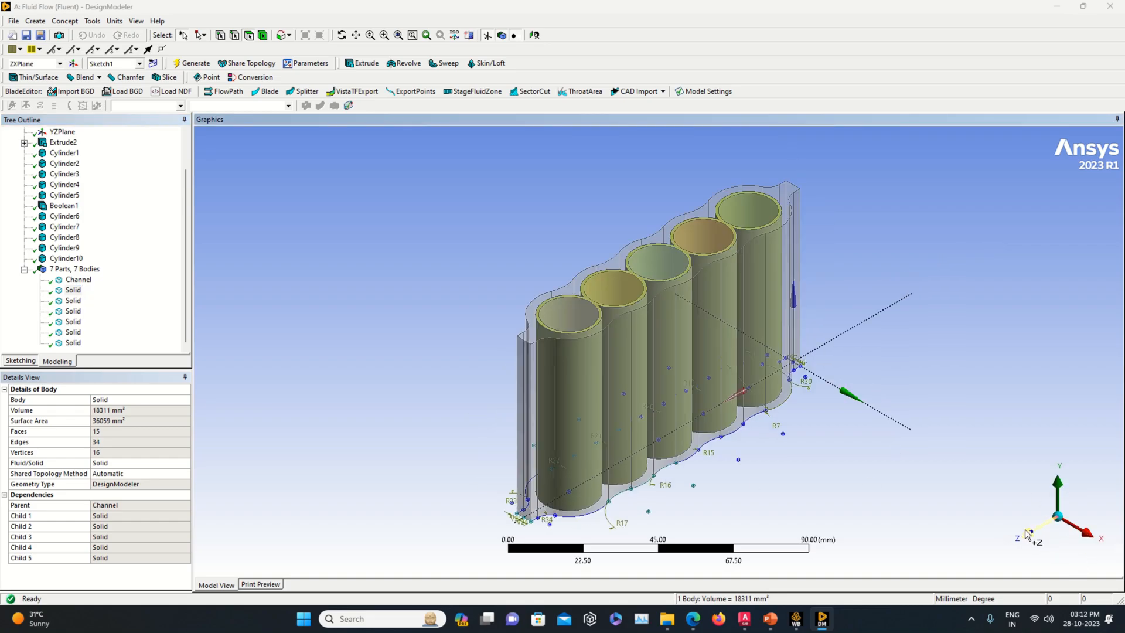
left_click(1028, 532)
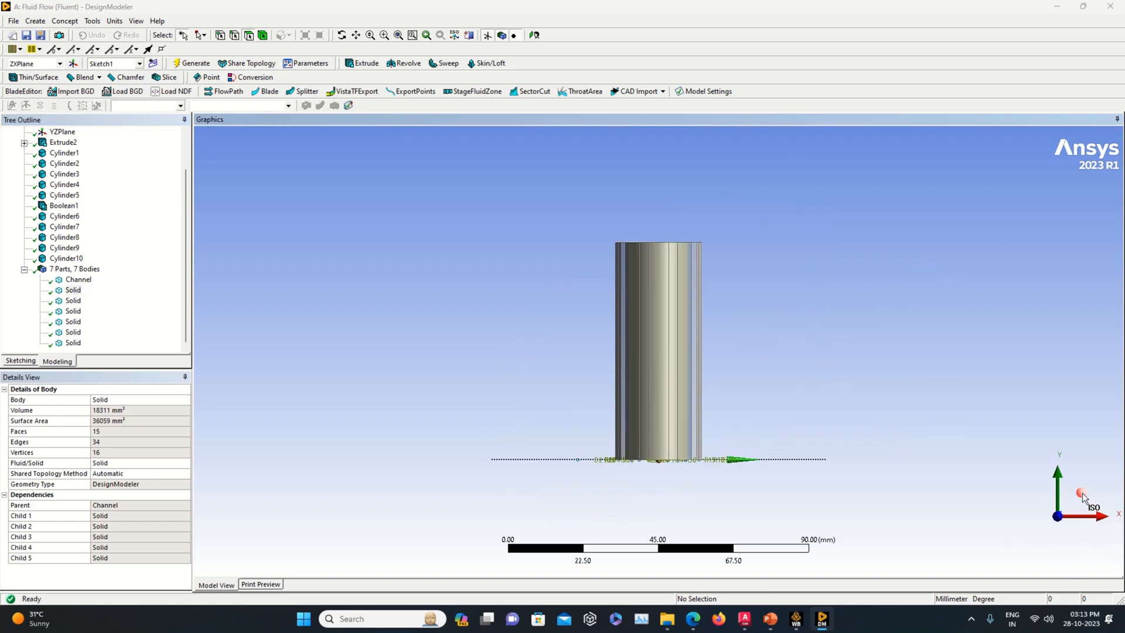
left_click(1082, 492)
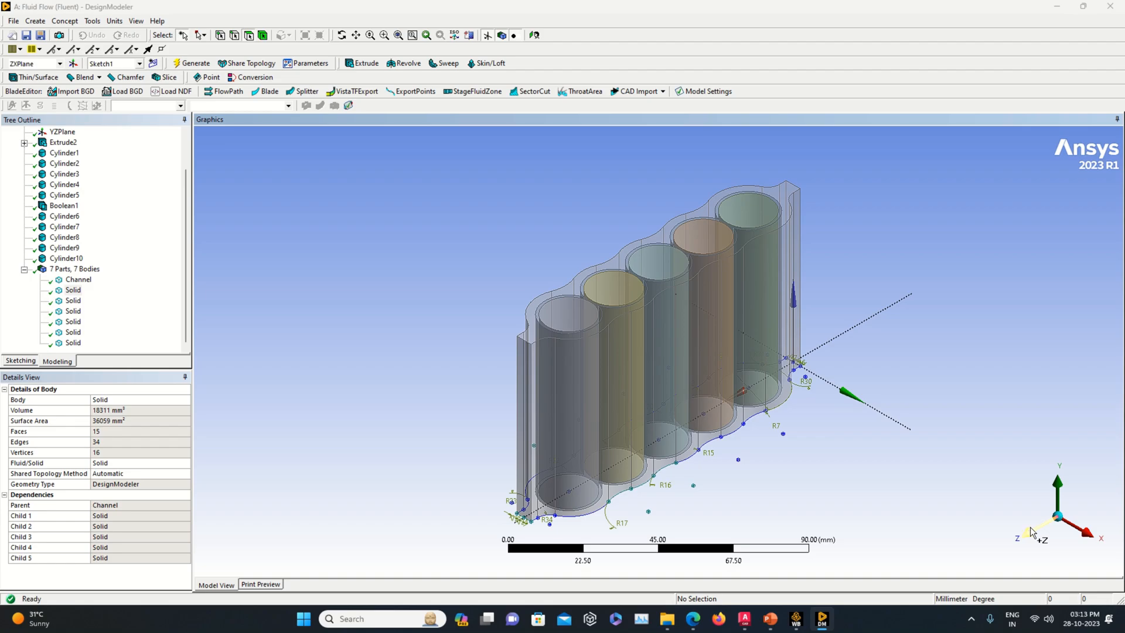
left_click(1030, 529)
left_click(1080, 520)
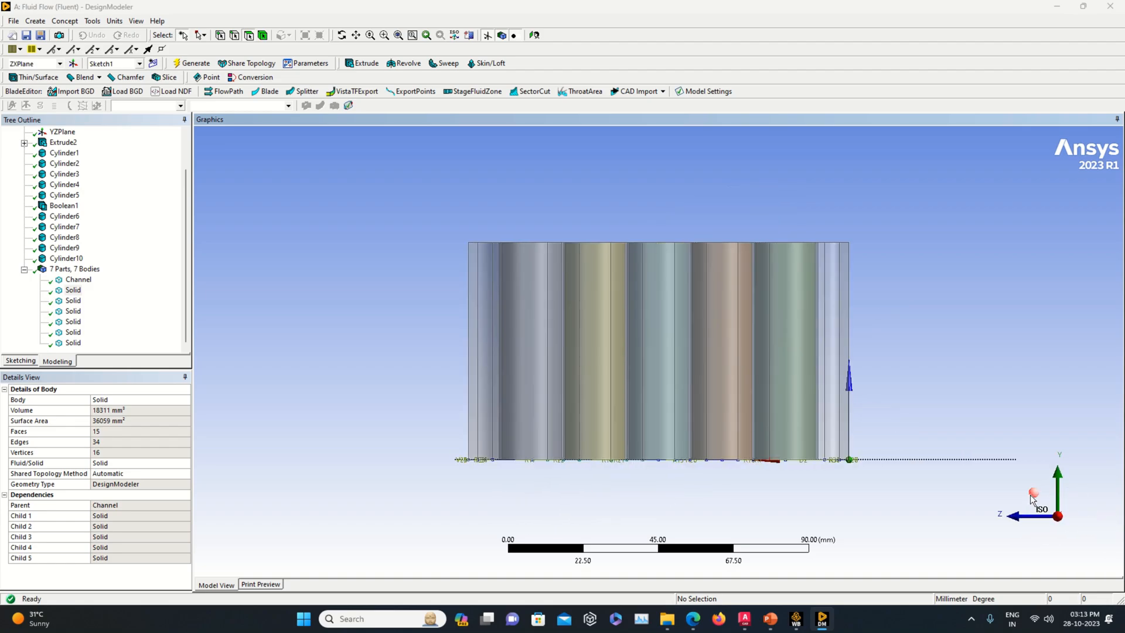
scroll(966, 423, "up", 1)
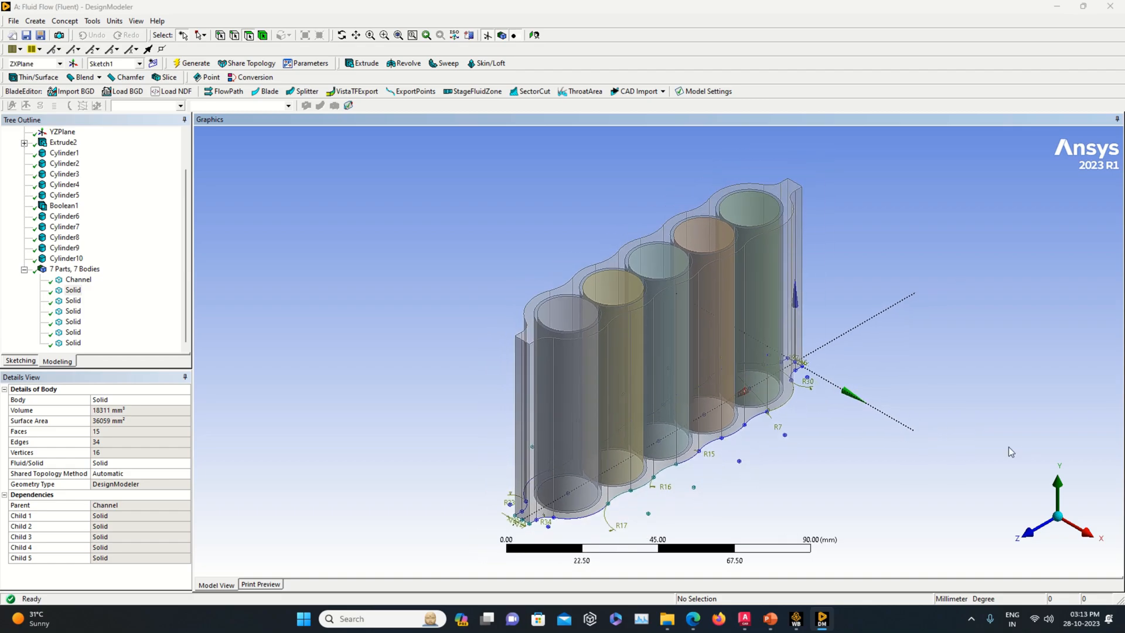
left_click(73, 290)
right_click(75, 292)
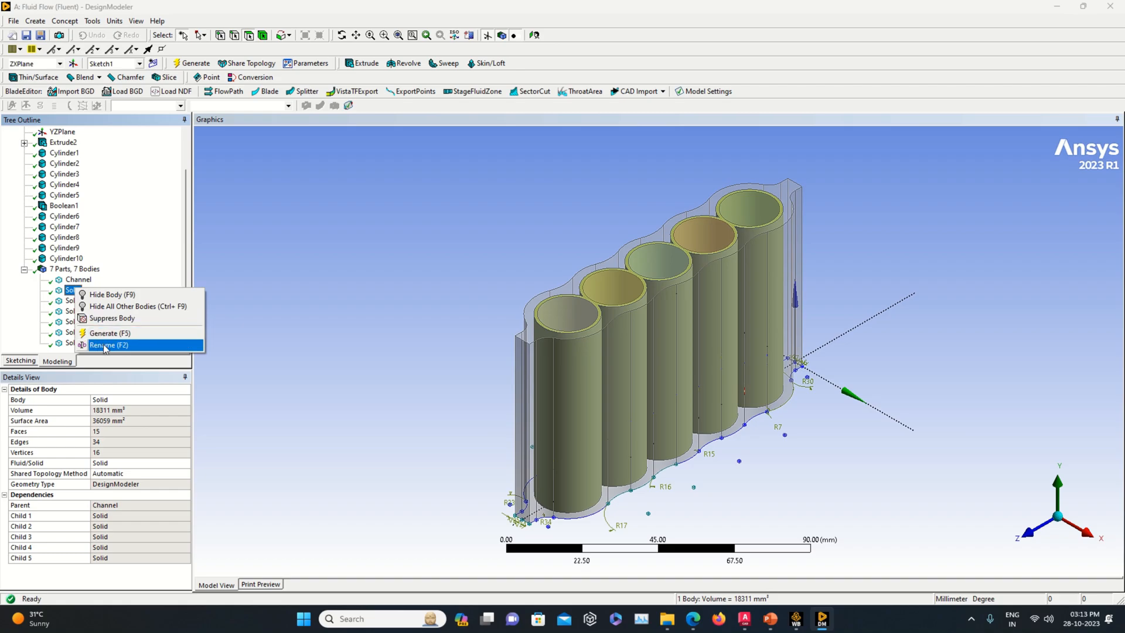
left_click(104, 345)
type("Casing")
key("Return")
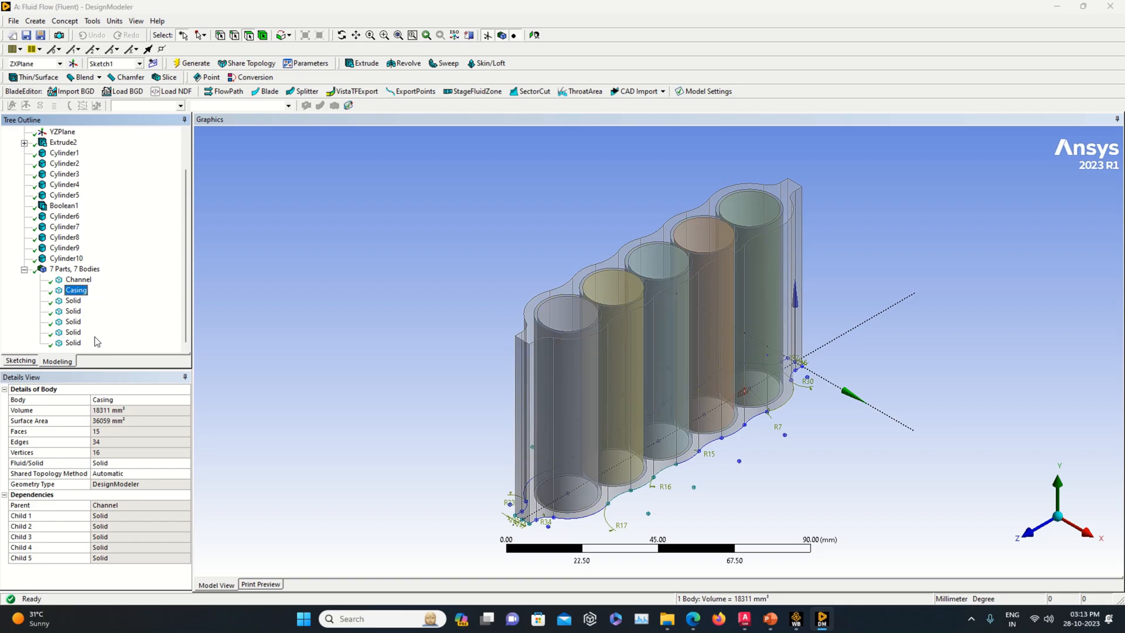
Step: Check which battery cell each of the five remaining unnamed solid bodies represents
left_click(69, 300)
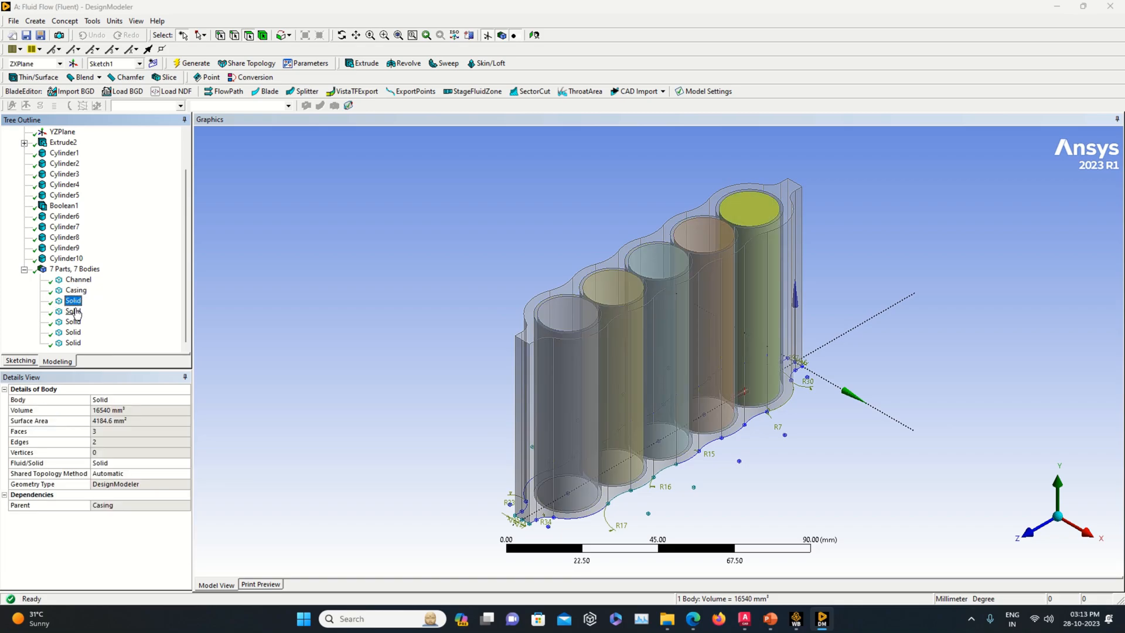
left_click(73, 311)
left_click(73, 321)
left_click(73, 332)
left_click(73, 342)
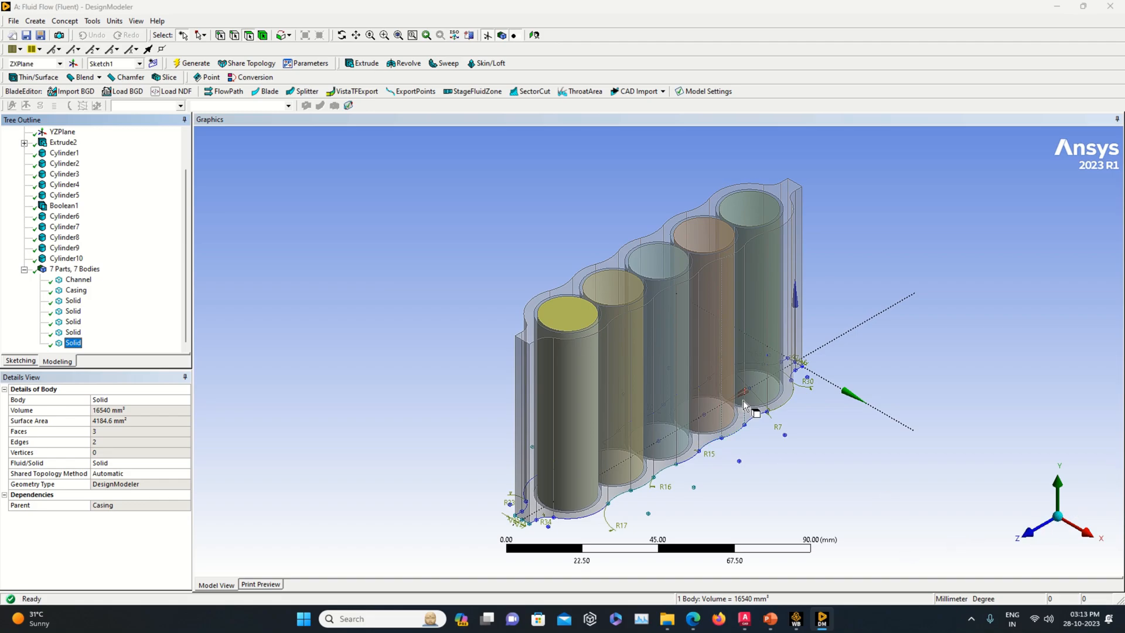
Step: Switch to PowerPoint, review the battery pack reference figure on slide 4, and return to DesignModeler
left_click(771, 622)
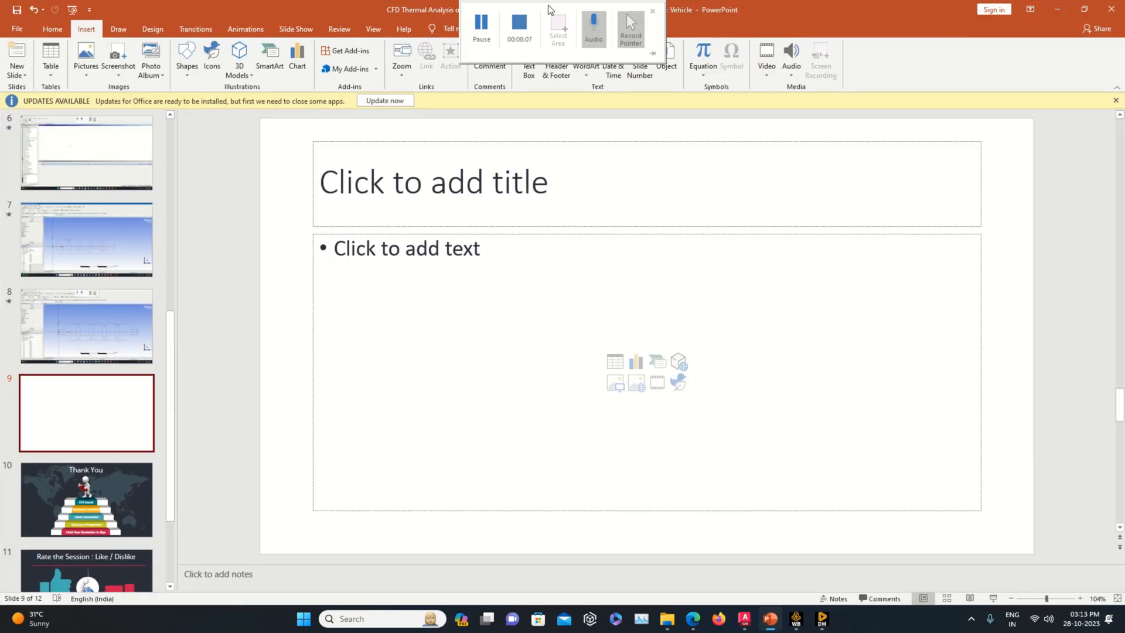
scroll(116, 289, "up", 5)
left_click(115, 290)
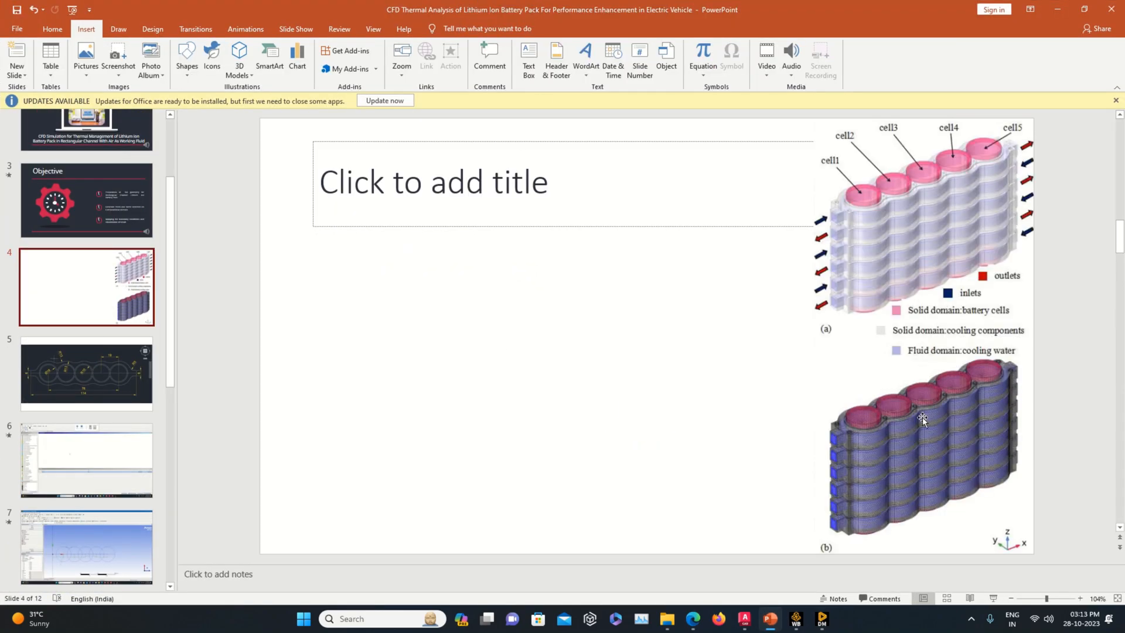
left_click(822, 626)
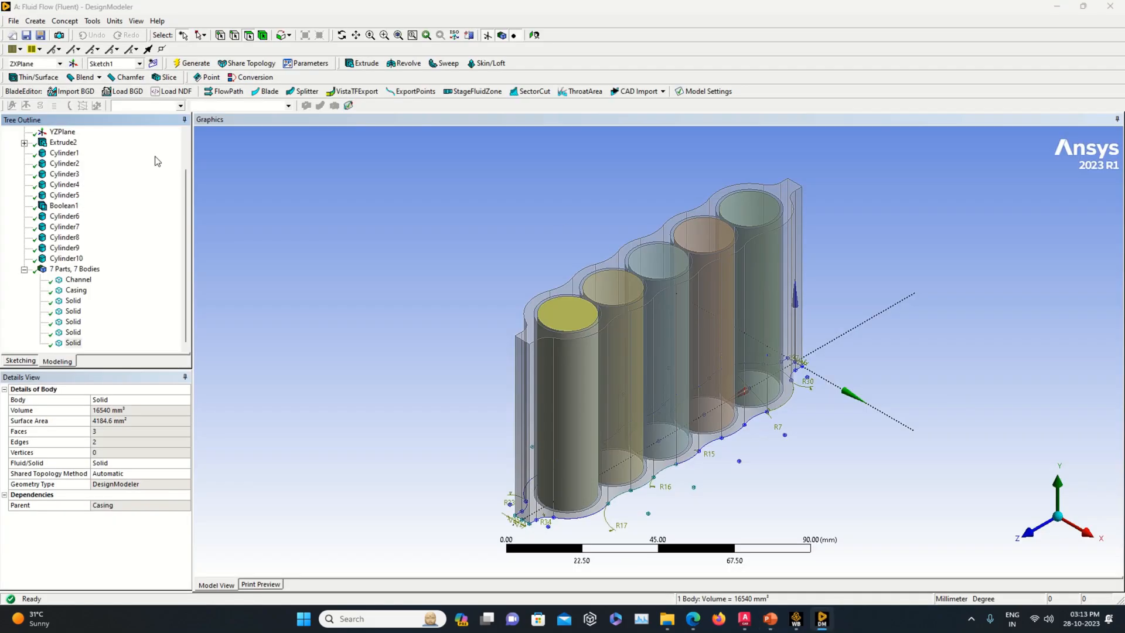
left_click(36, 21)
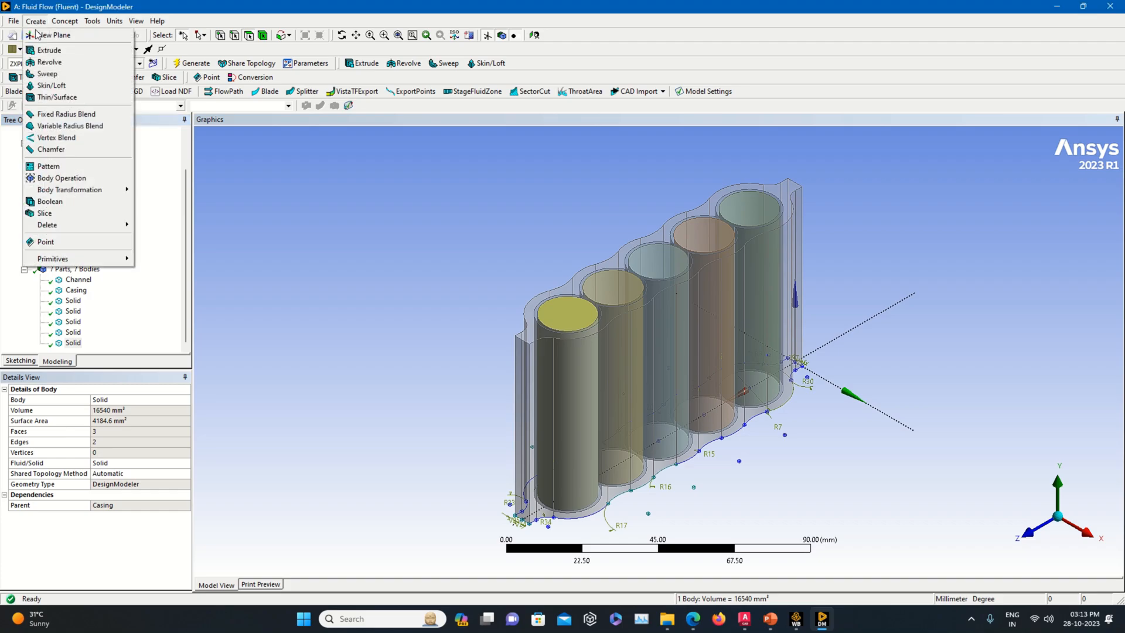
mouse_move(108, 265)
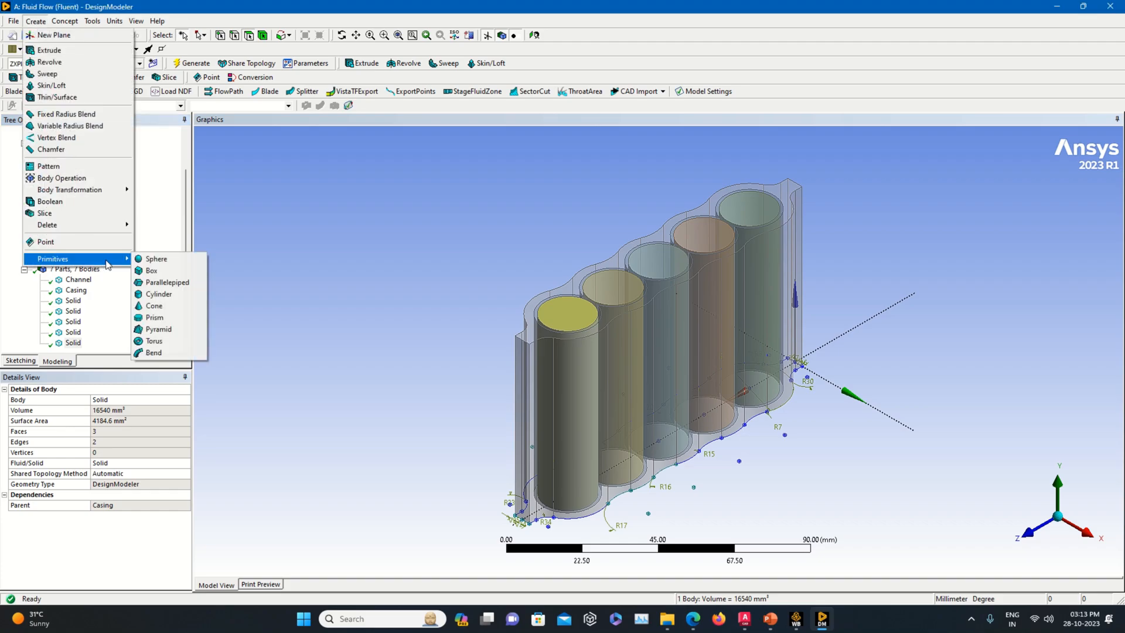
left_click(173, 158)
Step: Start a new plane of type From Plane with ZXPlane as its base plane
left_click(74, 64)
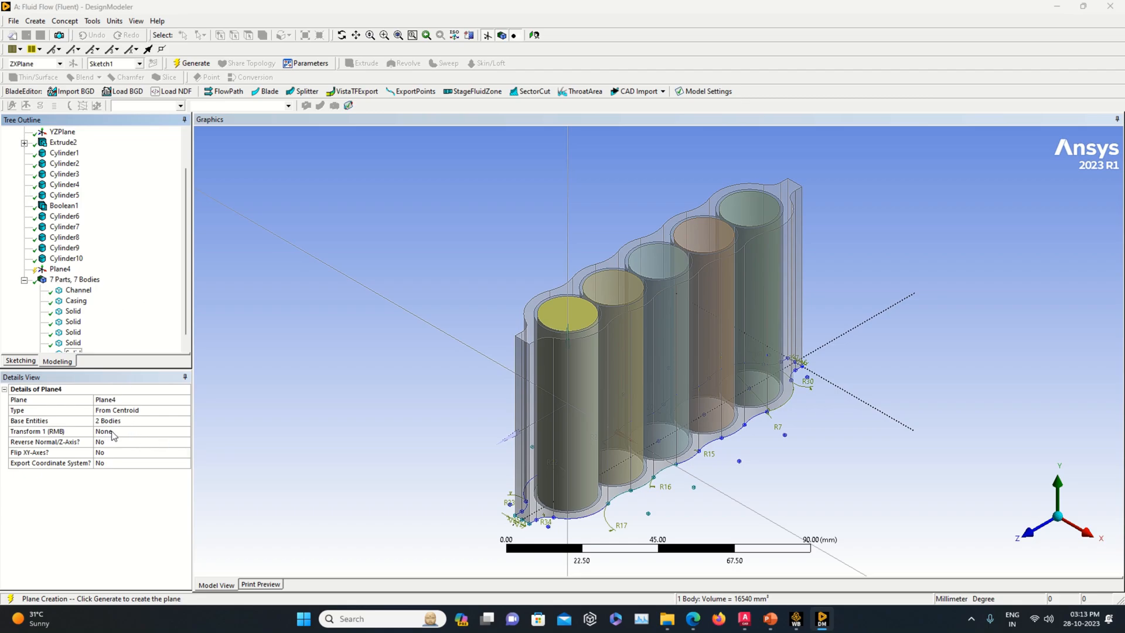
left_click(139, 410)
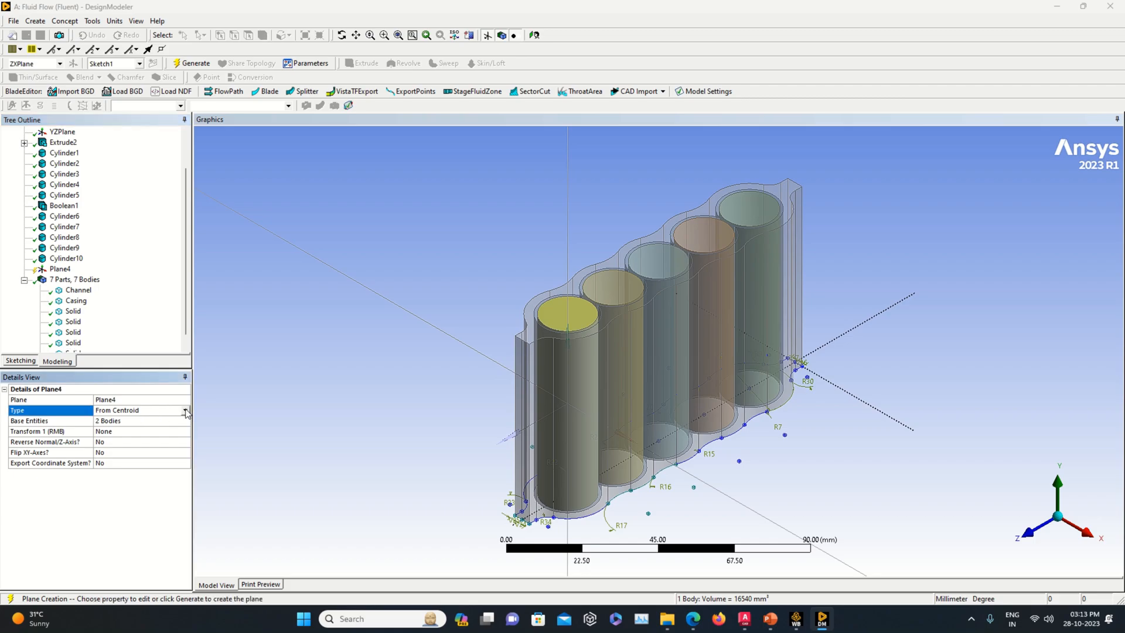
left_click(185, 410)
left_click(146, 420)
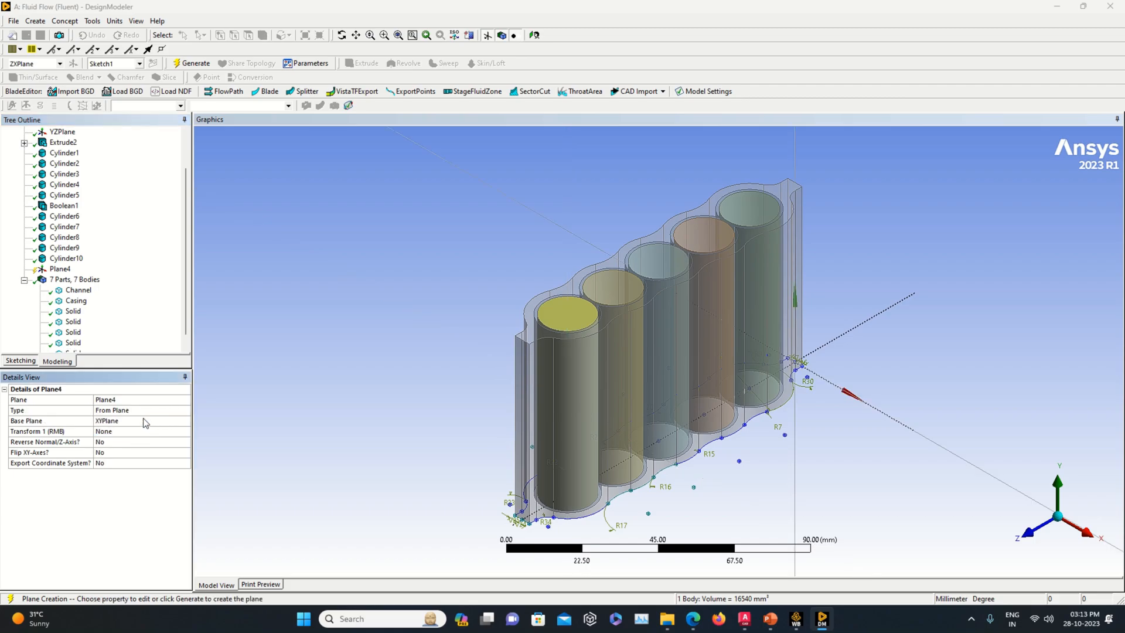
left_click(108, 421)
scroll(74, 176, "up", 2)
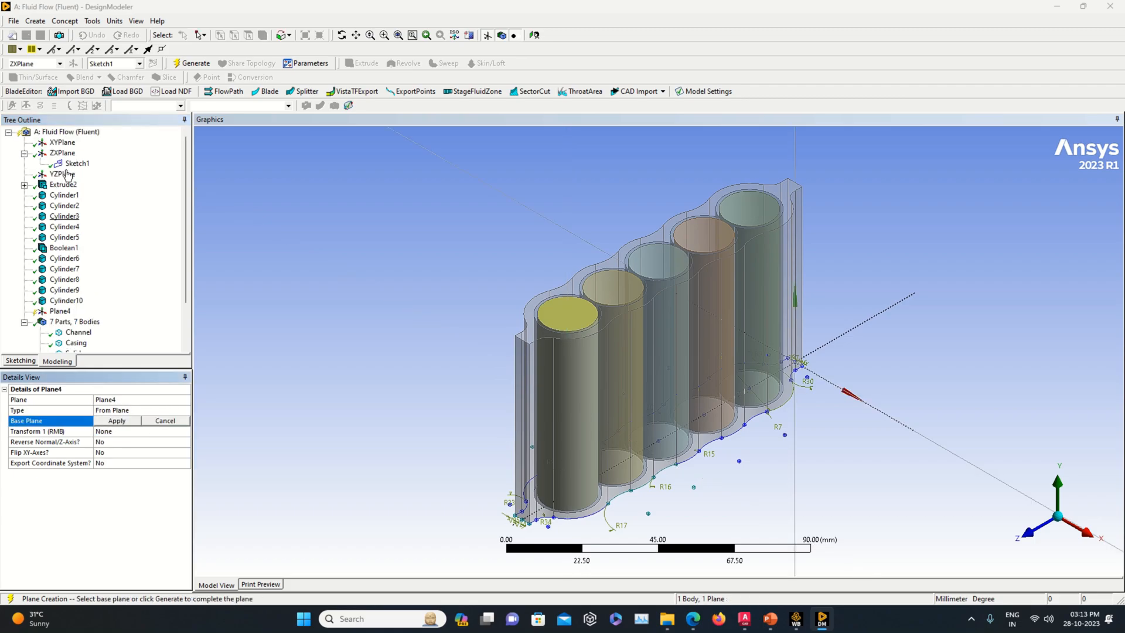
left_click(62, 153)
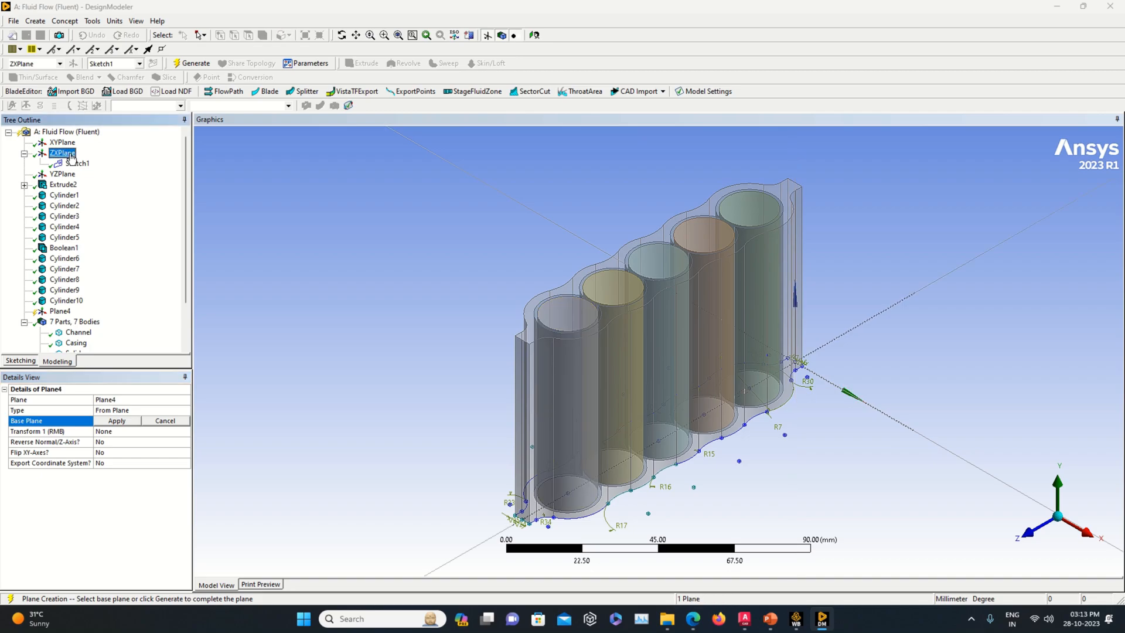
left_click(116, 421)
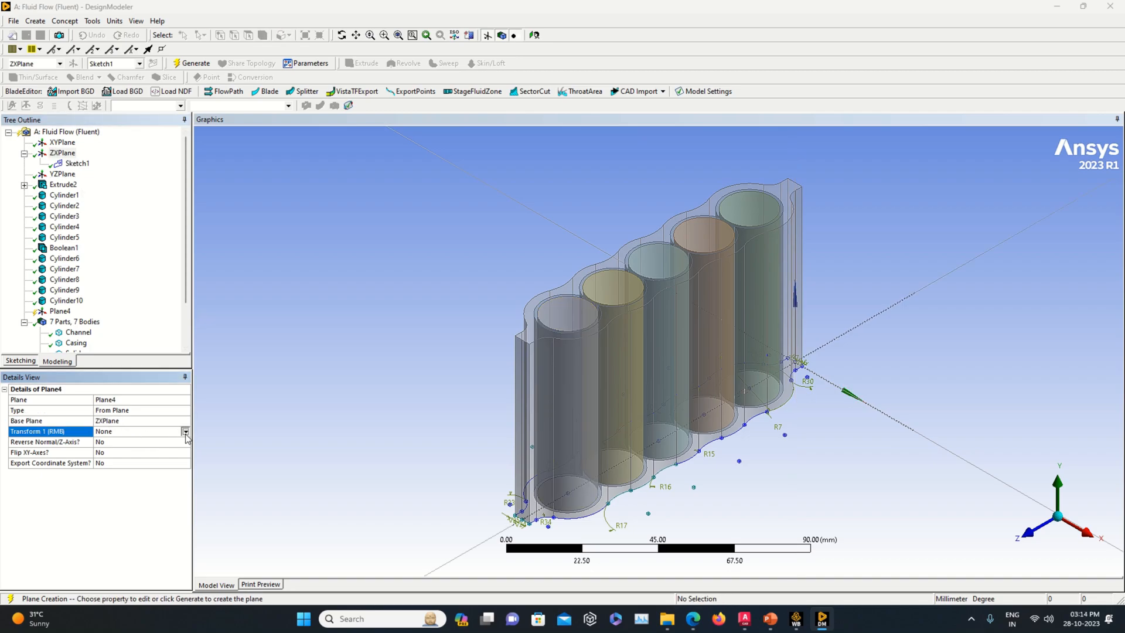
Step: Offset the new plane 14 mm along Z from ZXPlane and generate it
left_click(185, 433)
left_click(138, 479)
left_click(111, 445)
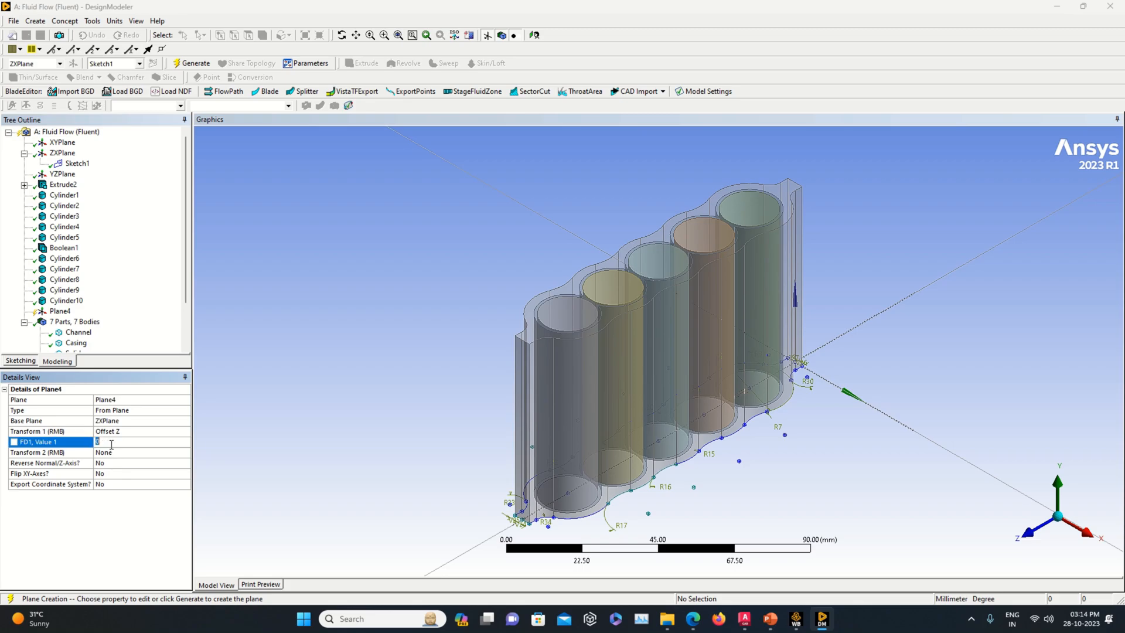
type("14")
key("Return")
middle_click_drag(700, 465, 708, 447)
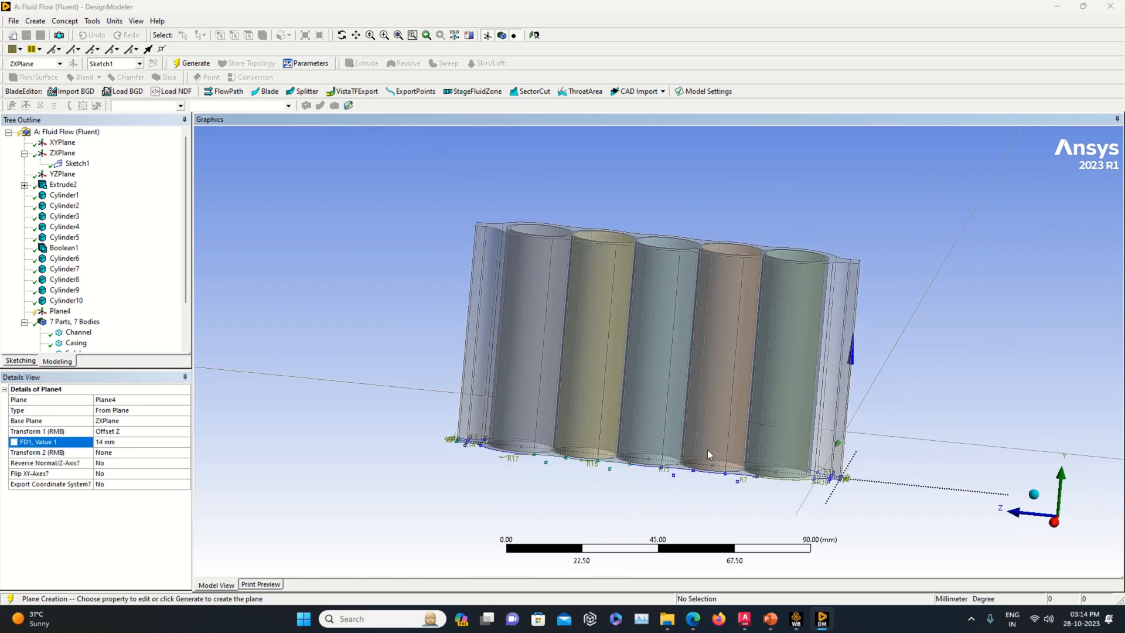
left_click(1033, 494)
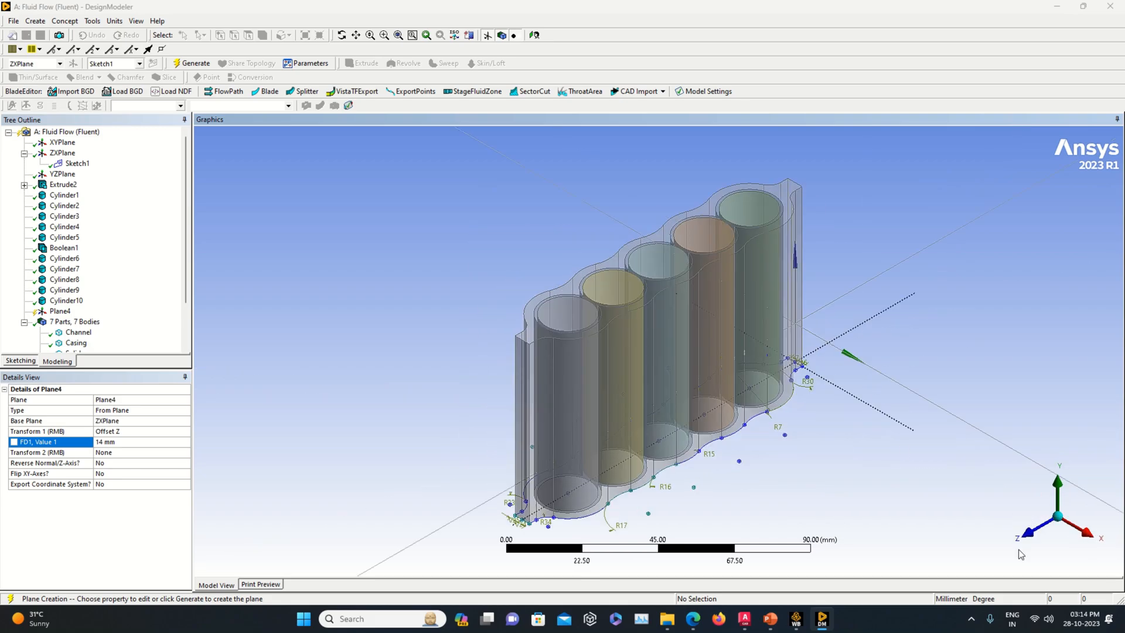
left_click(1023, 538)
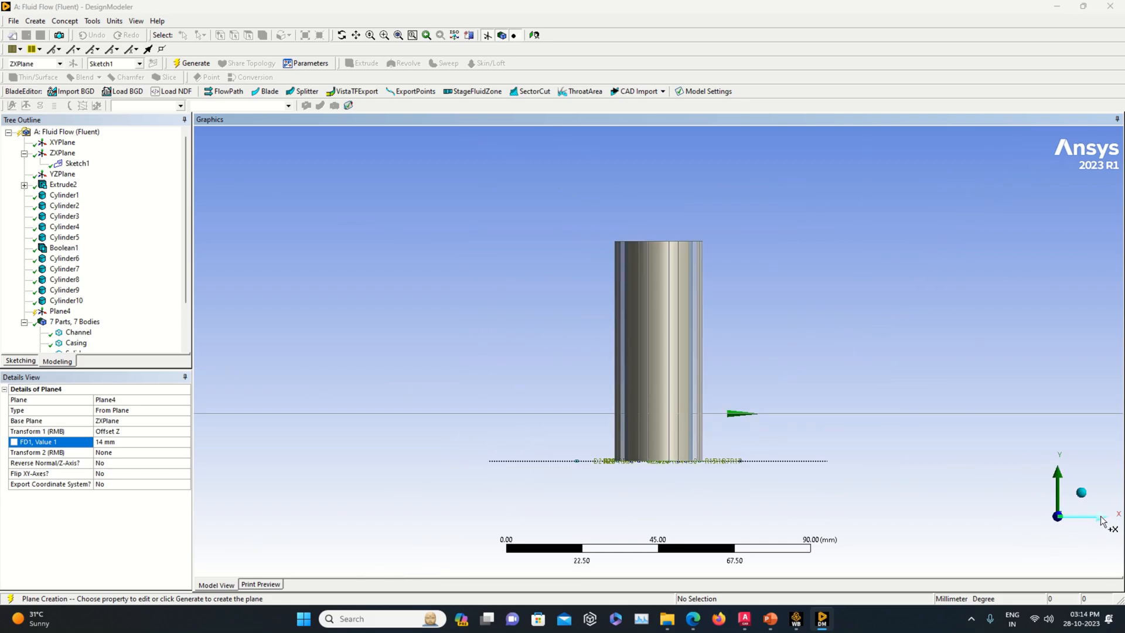
left_click(1081, 515)
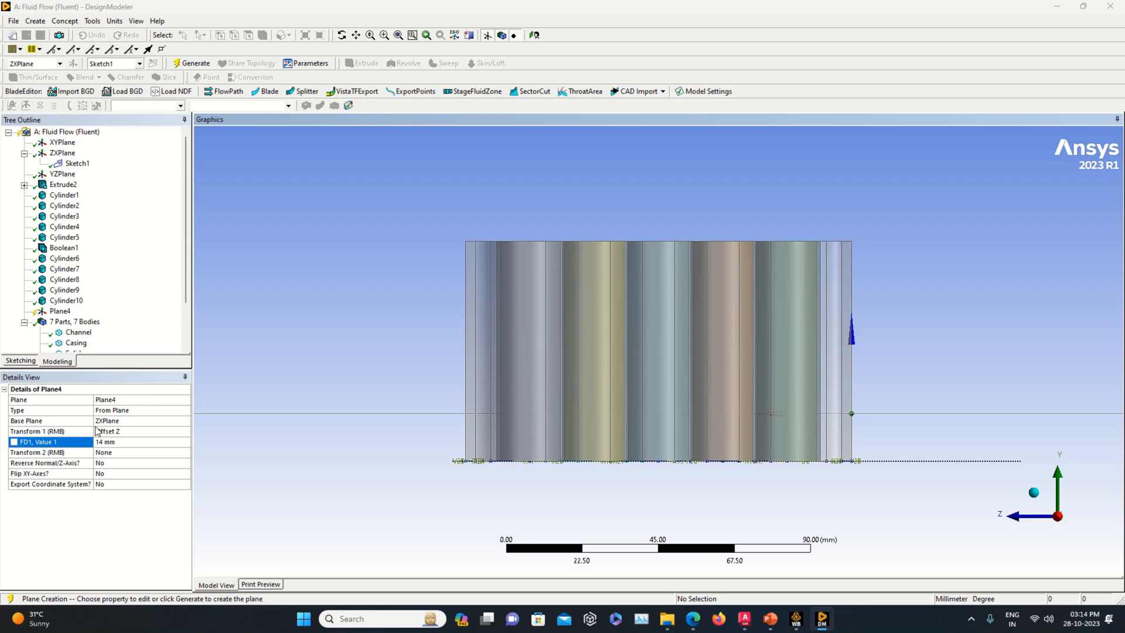
left_click(191, 64)
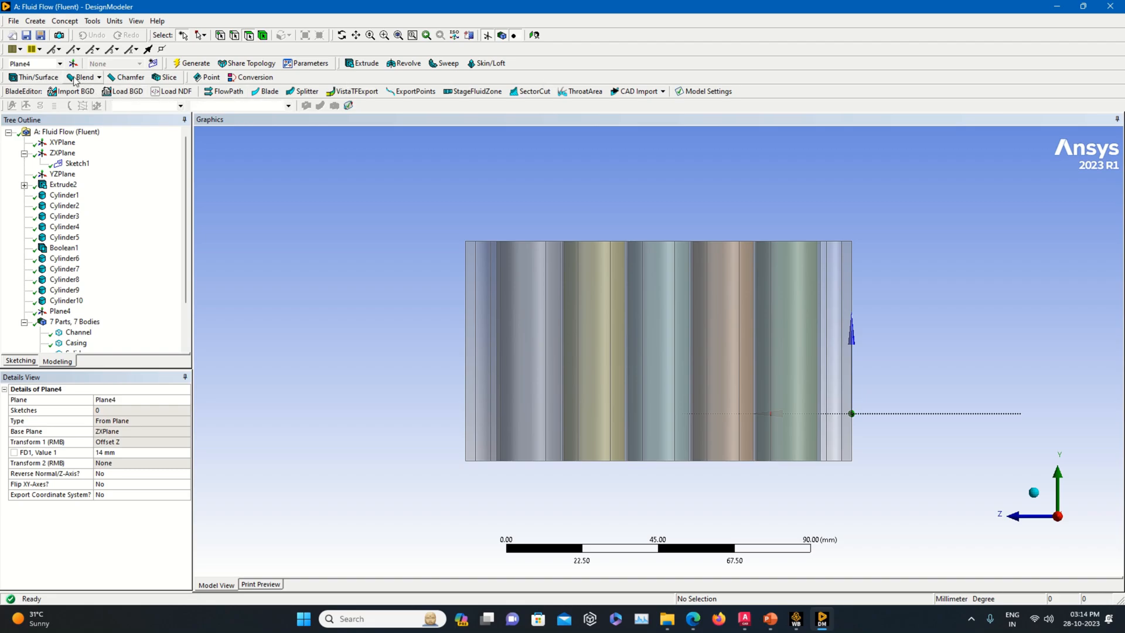
Step: Slice all bodies with Plane4, the plane 14 mm above the pack's base
left_click(166, 77)
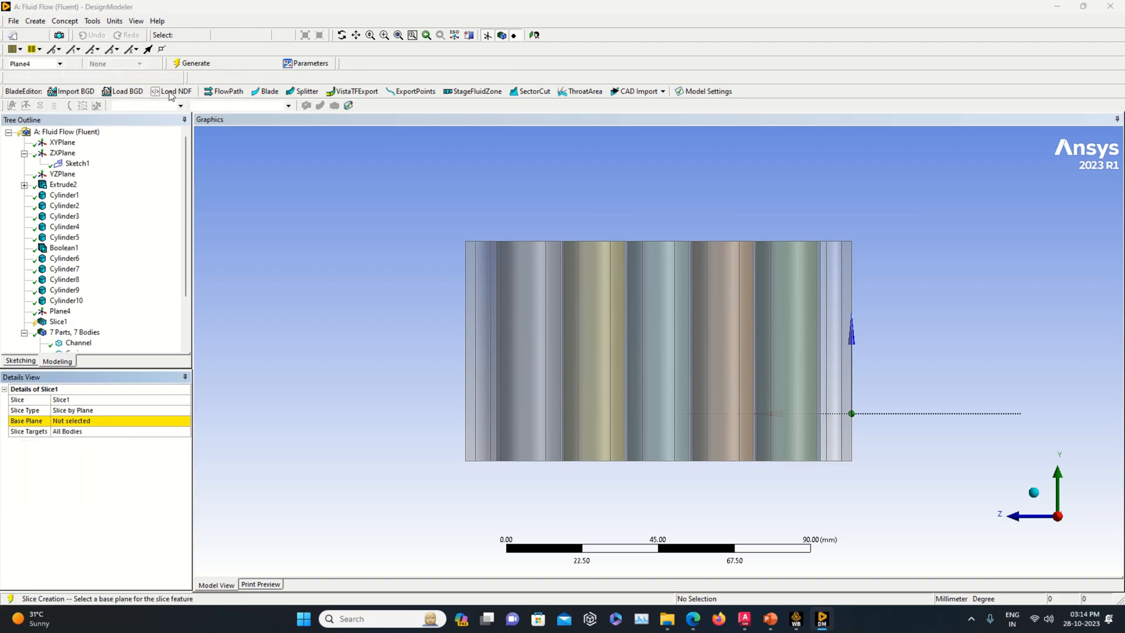
left_click(60, 311)
left_click(85, 422)
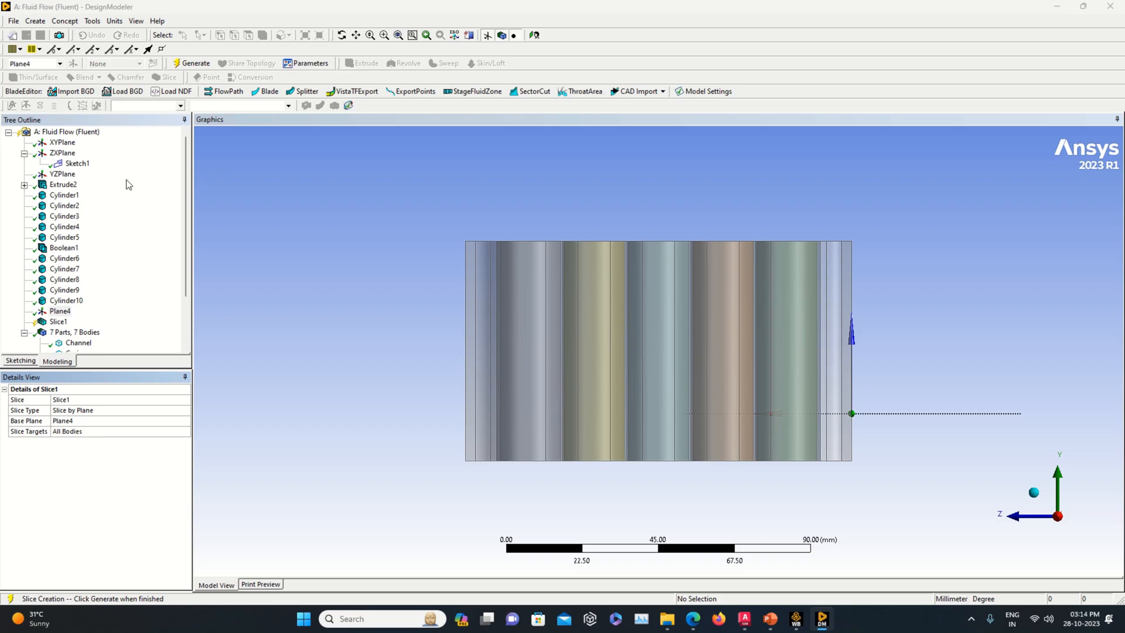
left_click(191, 64)
mouse_move(987, 445)
left_mouse_down()
mouse_move(796, 451)
mouse_move(457, 427)
left_mouse_up()
left_click(361, 435)
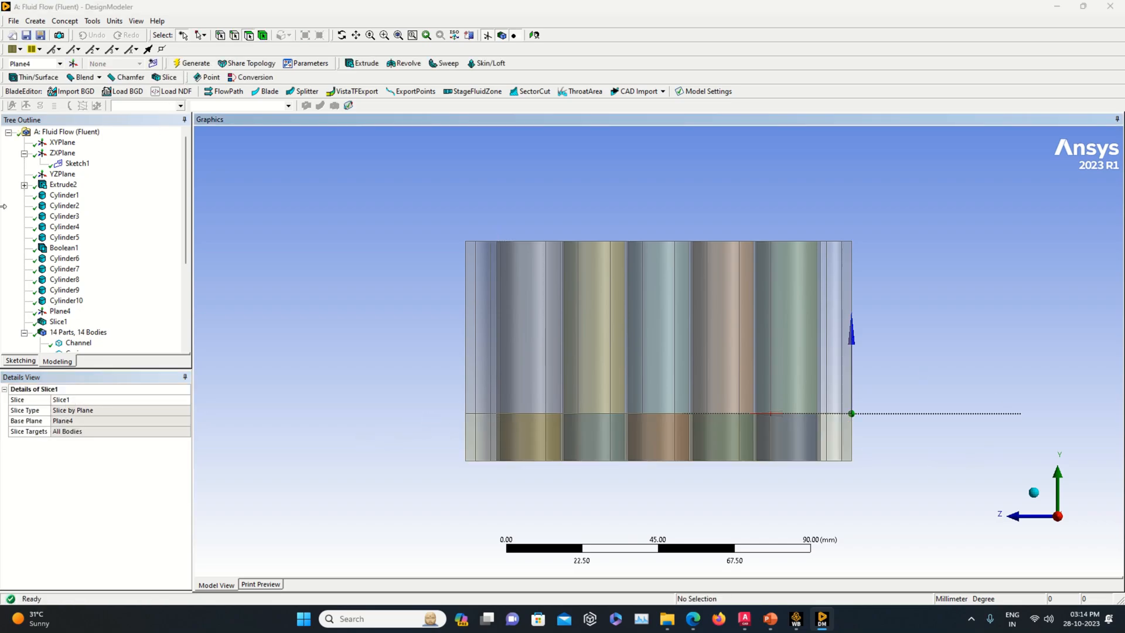
Step: Create a plane based on Plane4 with a 3 mm Z offset and generate it
left_click(35, 21)
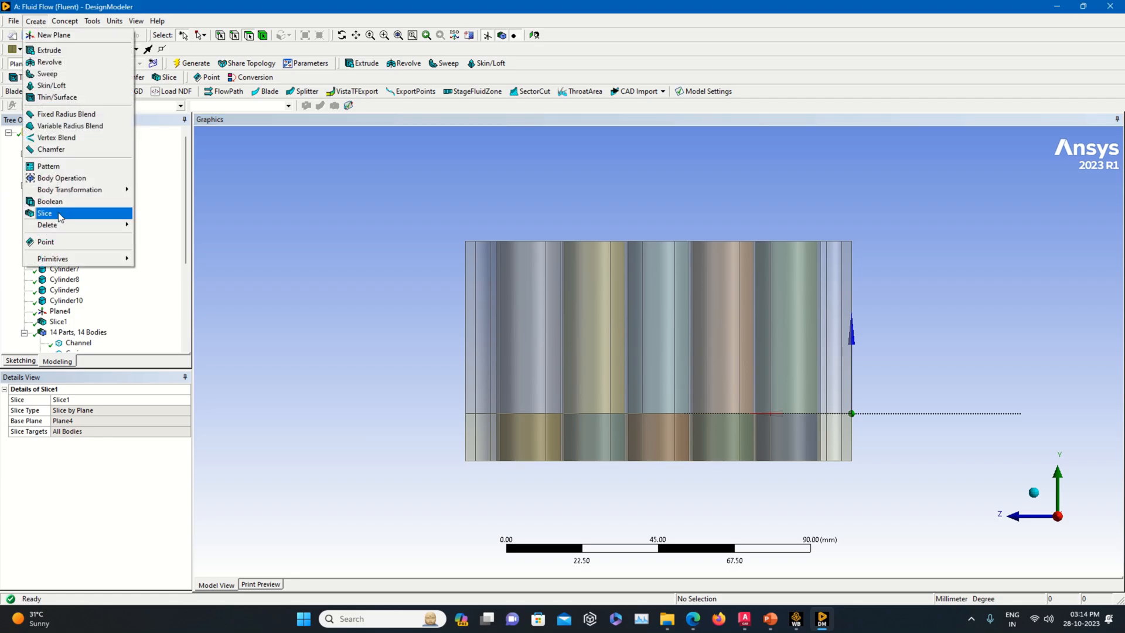
left_click(252, 189)
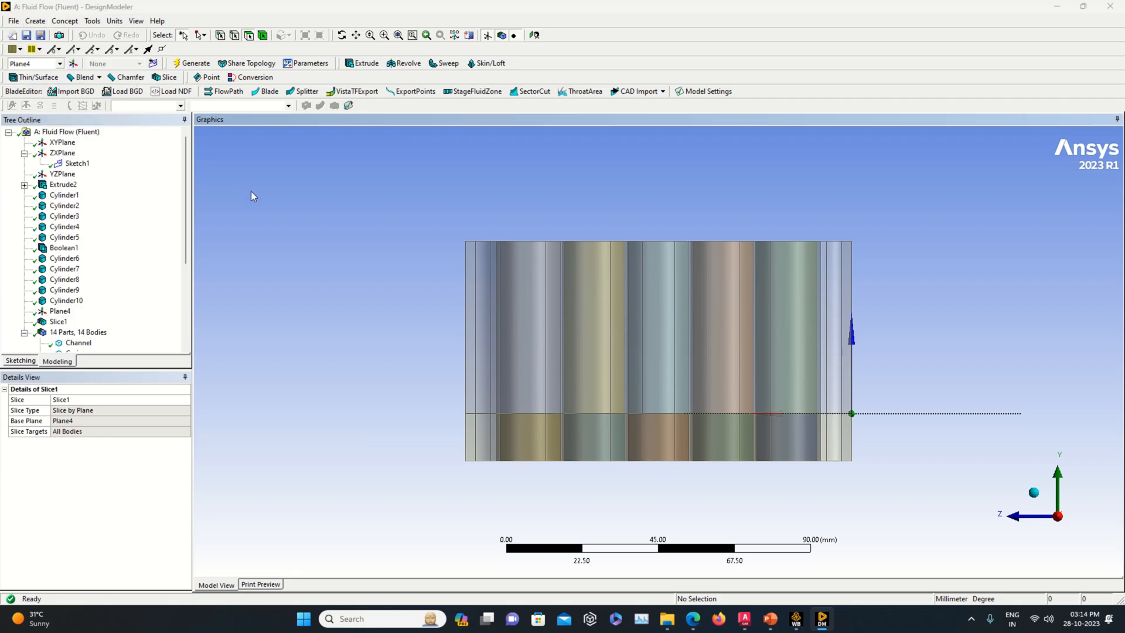
left_click(73, 63)
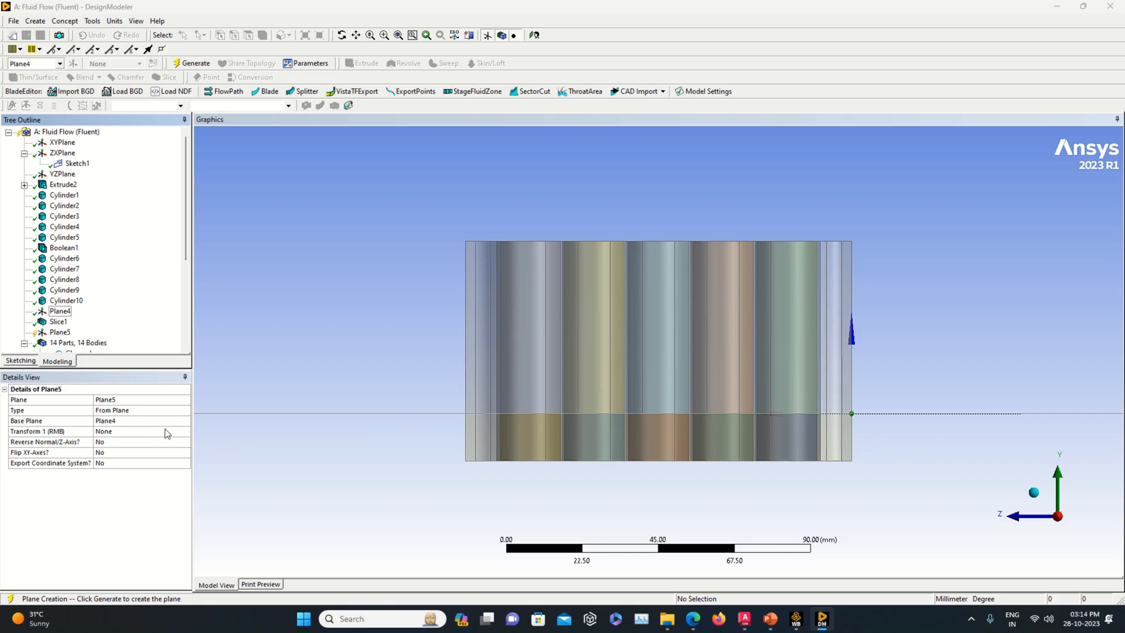
left_click(180, 434)
left_click(185, 431)
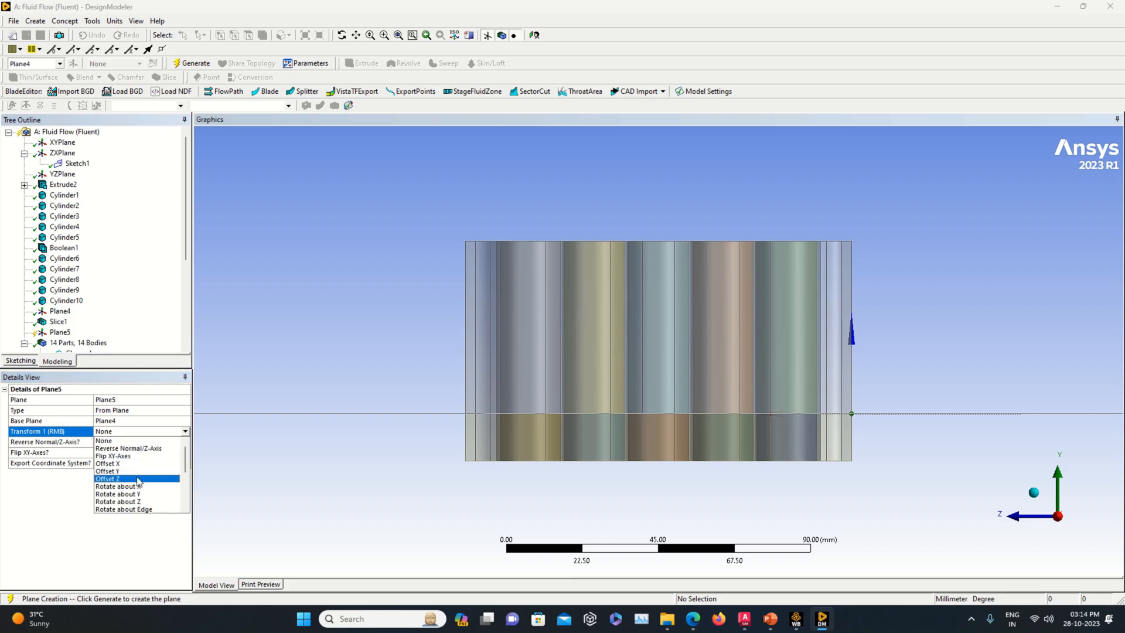
left_click(117, 478)
left_click(121, 442)
key("Return")
left_click(177, 63)
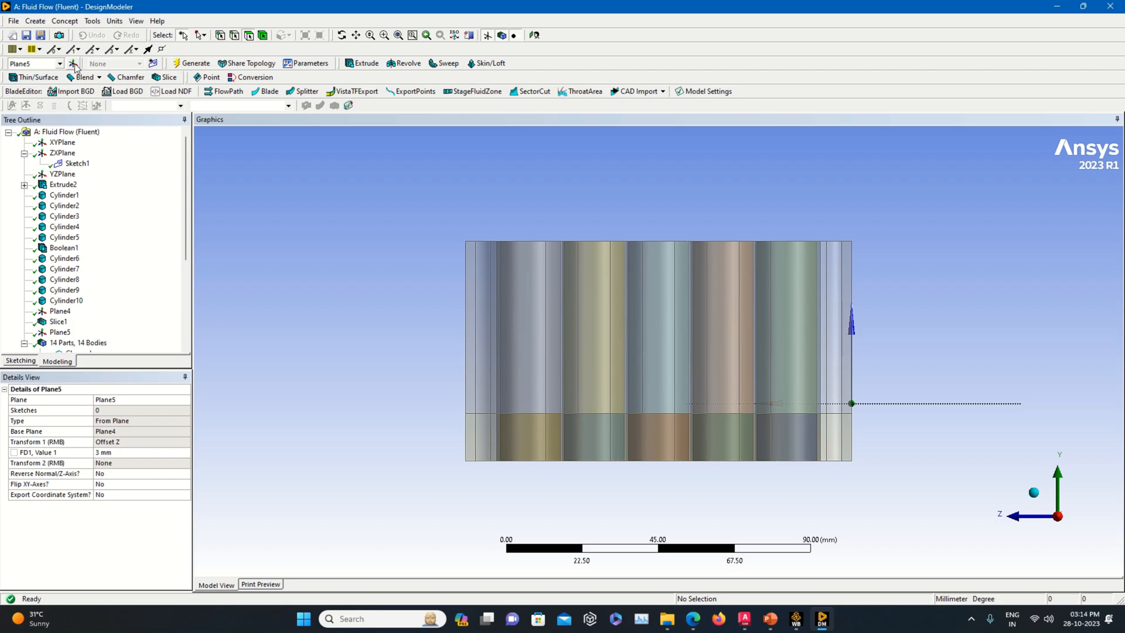
Step: Slice all bodies with Plane5, the plane 3 mm above the first cut
left_click(36, 21)
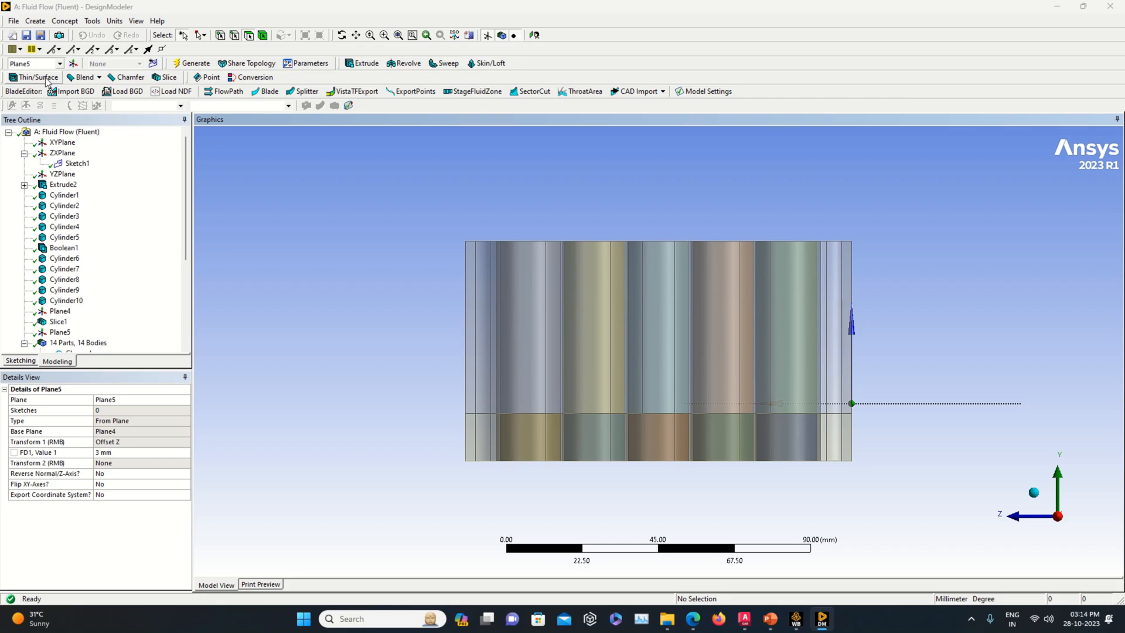
left_click(165, 77)
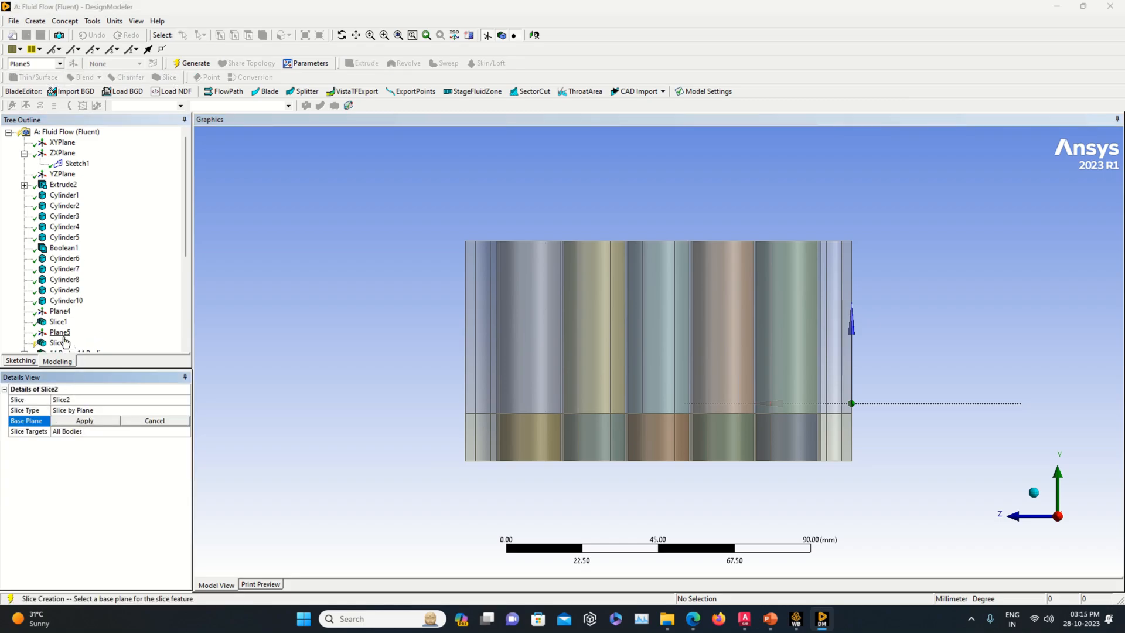
left_click(60, 332)
left_click(88, 421)
left_click(192, 63)
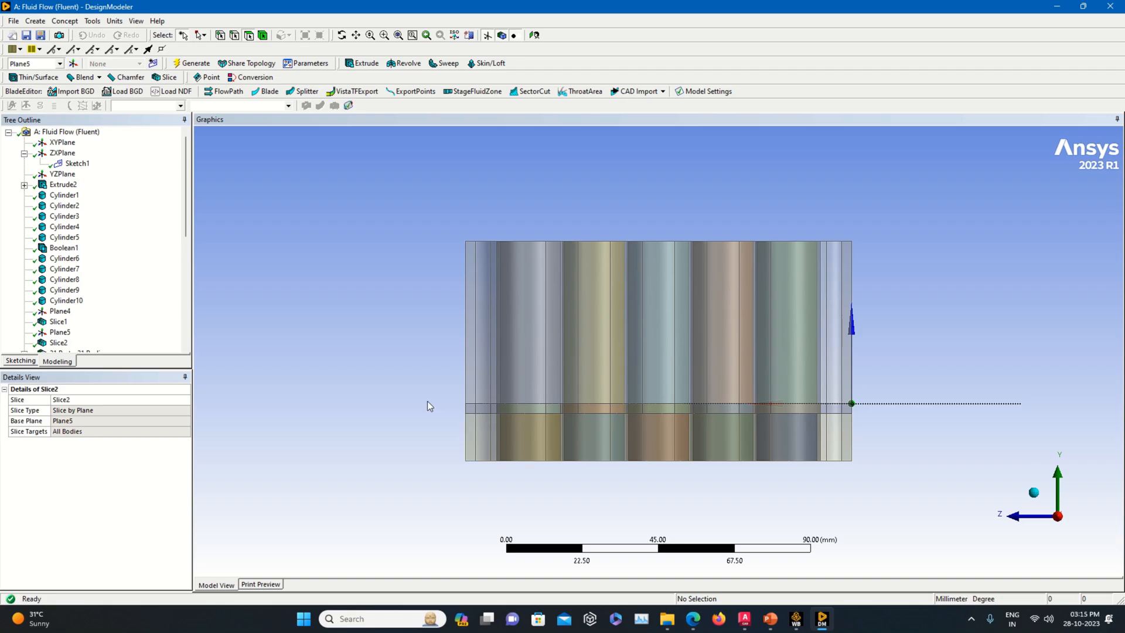
left_click(35, 21)
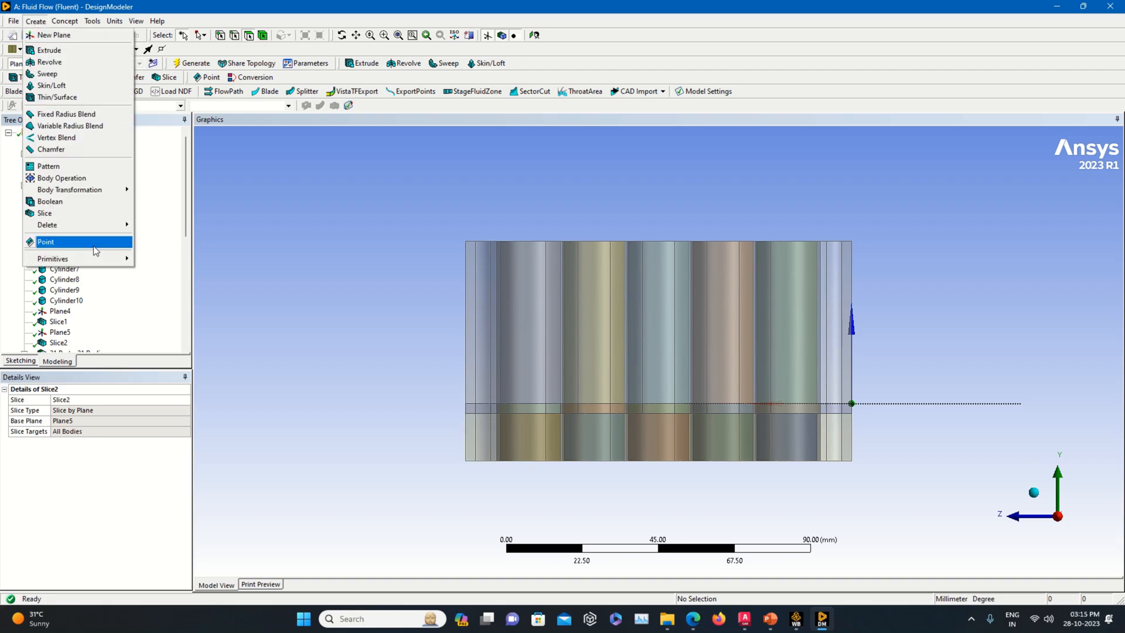
mouse_move(106, 264)
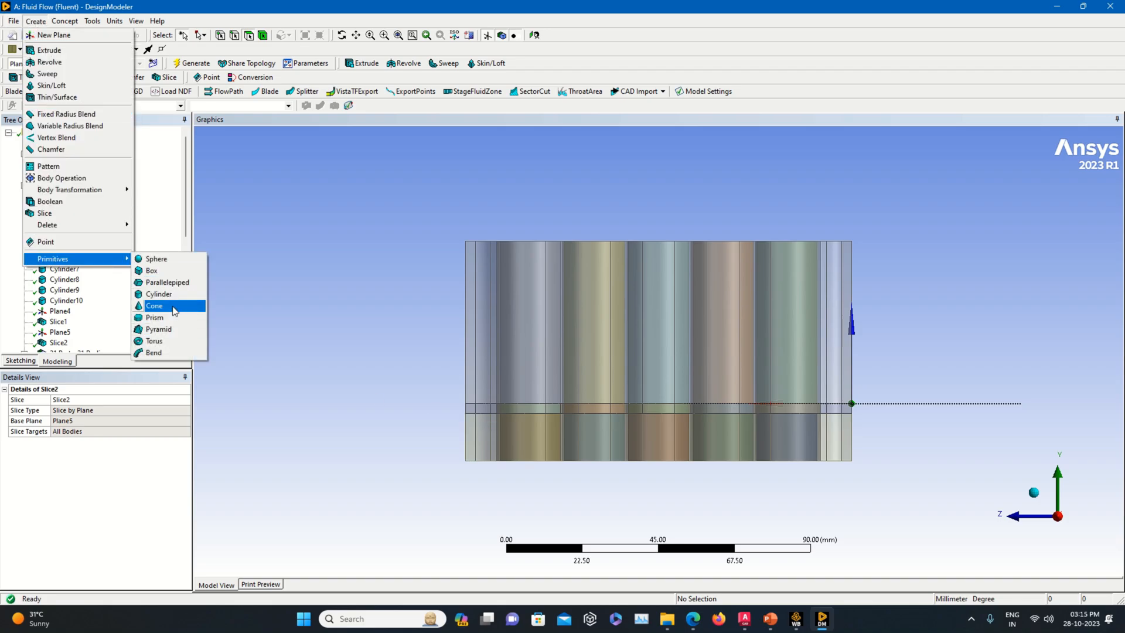
left_click(269, 306)
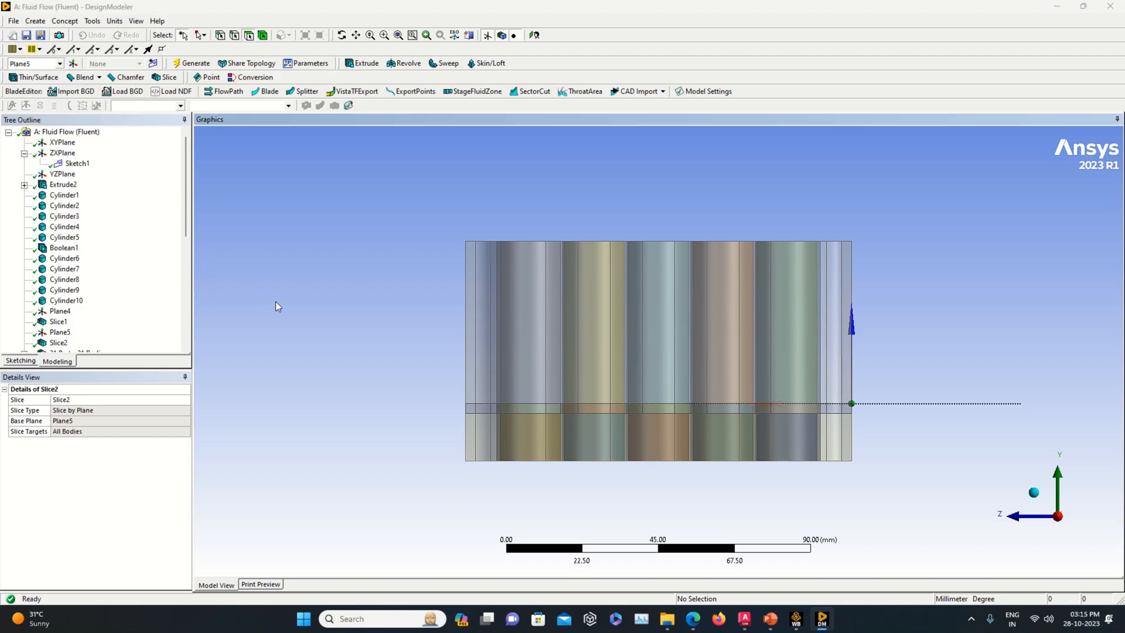
Step: Create a plane based on Plane5 with a 14 mm Z offset and generate it
left_click(73, 63)
scroll(96, 367, "down", 3)
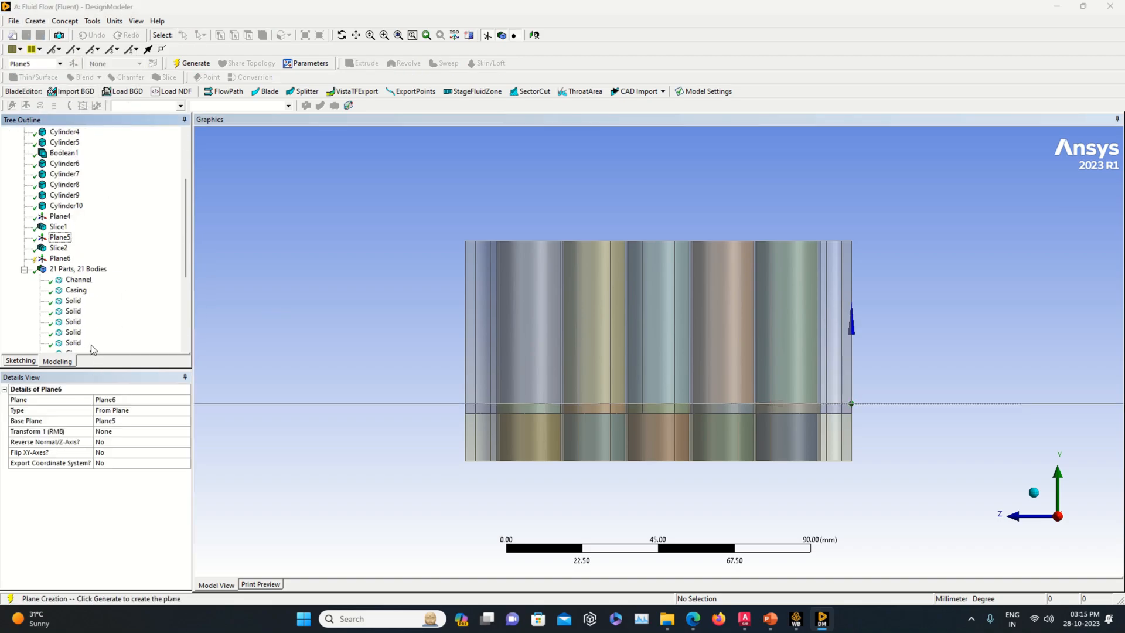
left_click(178, 432)
left_click(186, 431)
left_click(133, 484)
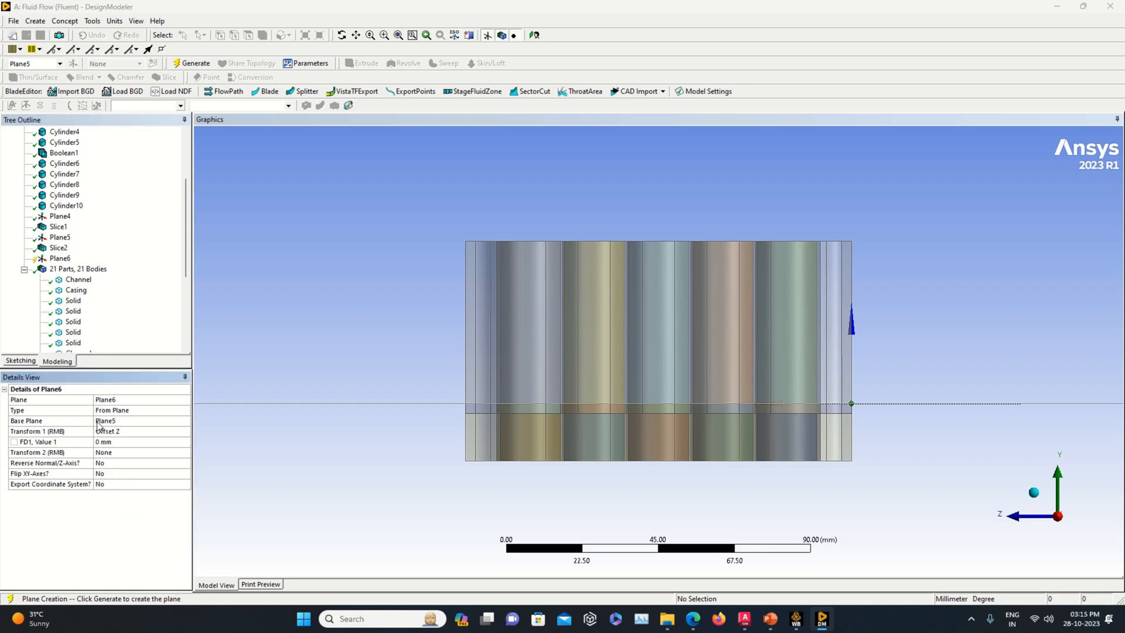
left_click(104, 440)
type("14")
key("Return")
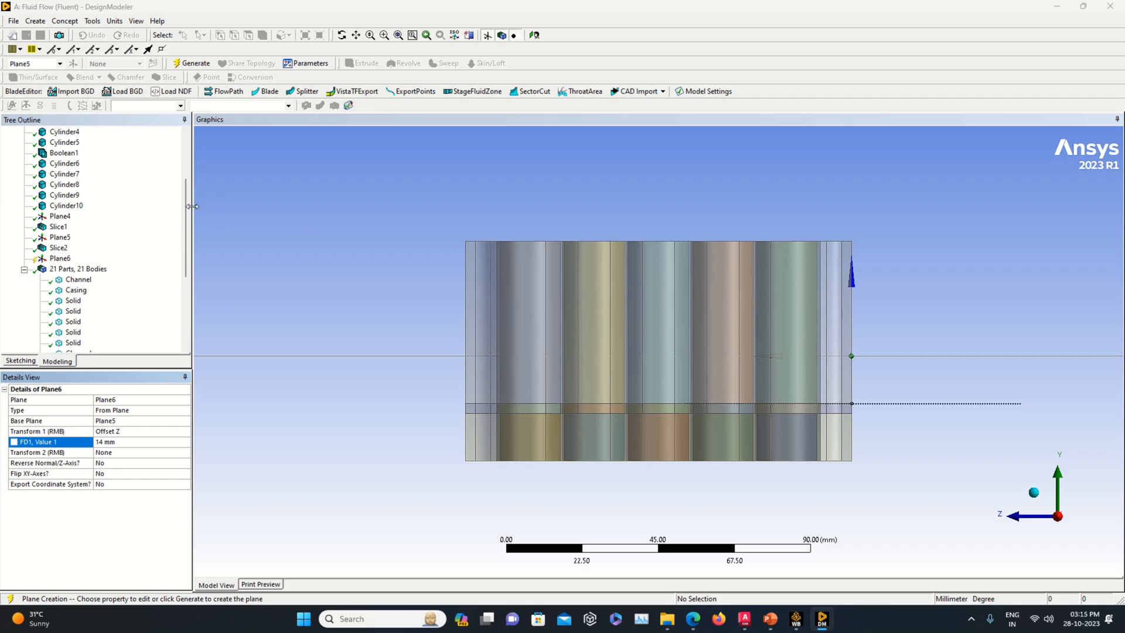
left_click(191, 62)
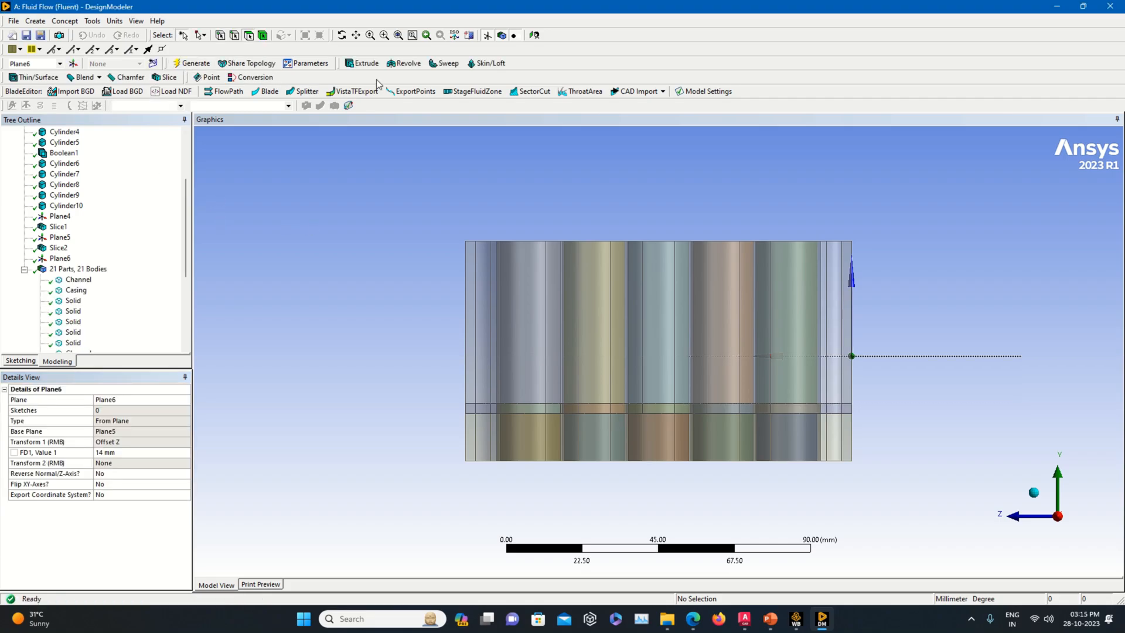
Step: Slice all bodies with Plane6, the plane 14 mm above the second cut
left_click(165, 76)
left_click(60, 259)
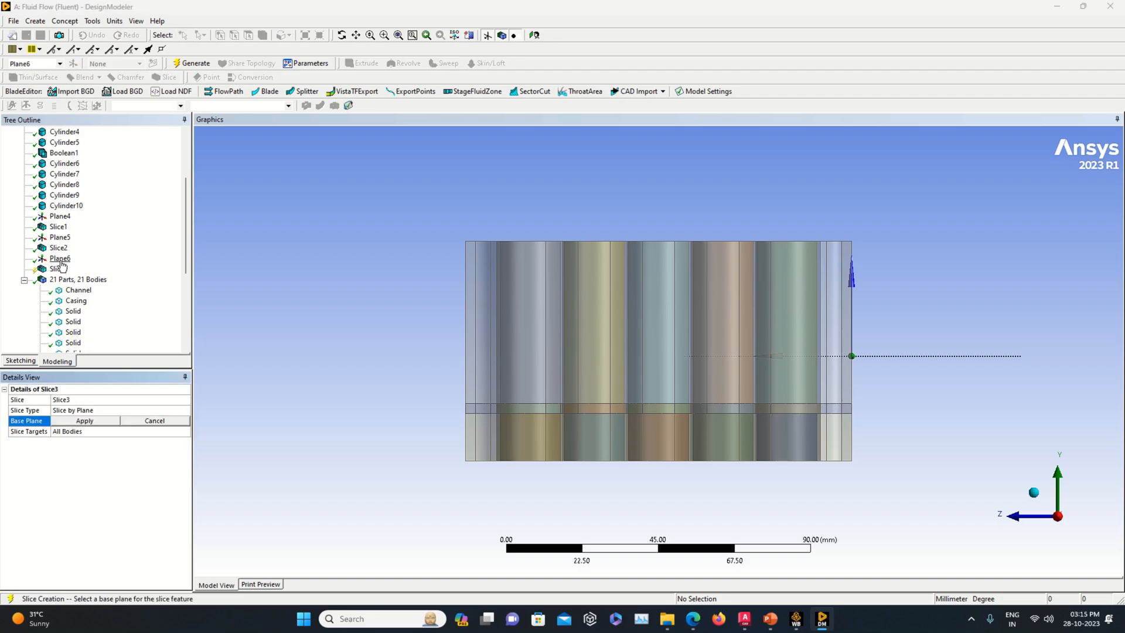
left_click(90, 423)
left_click(201, 64)
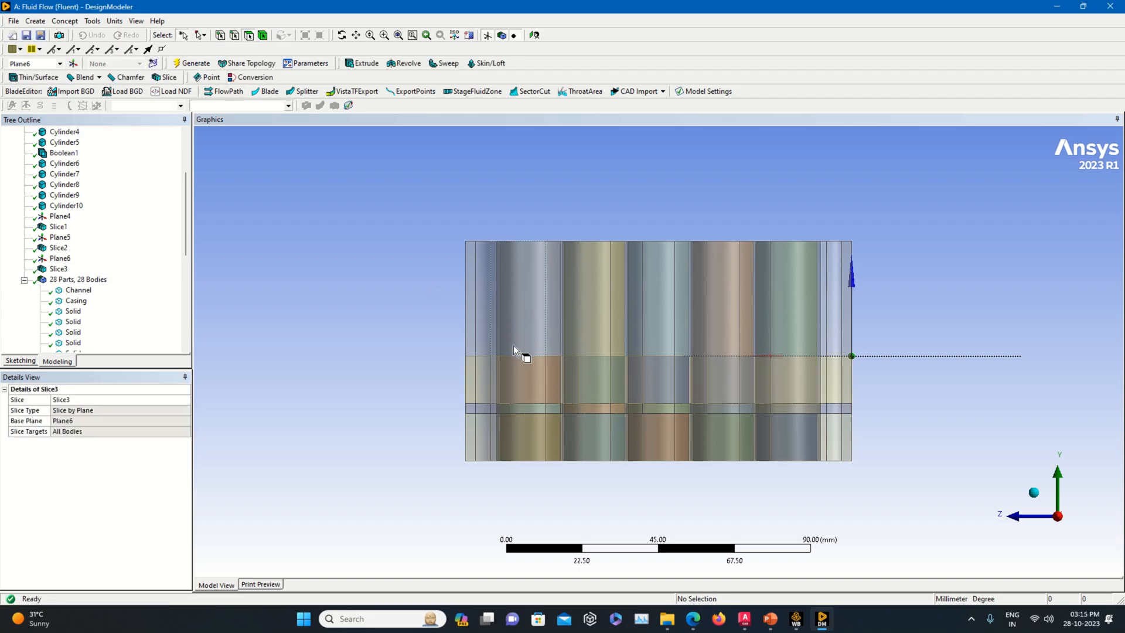
left_click(34, 20)
mouse_move(94, 260)
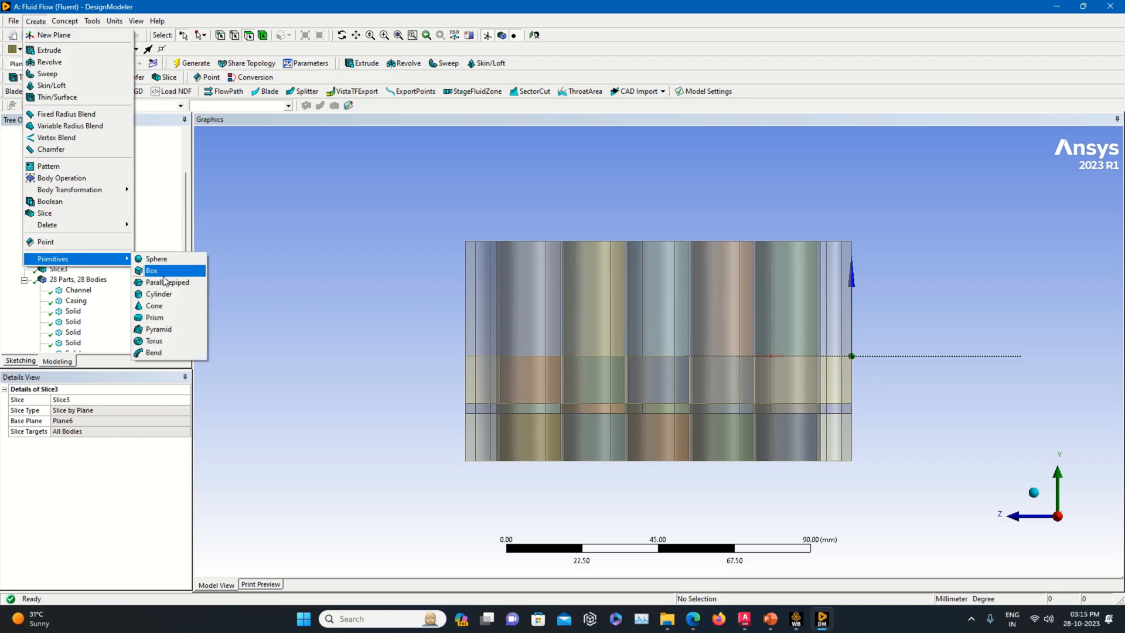
left_click(180, 170)
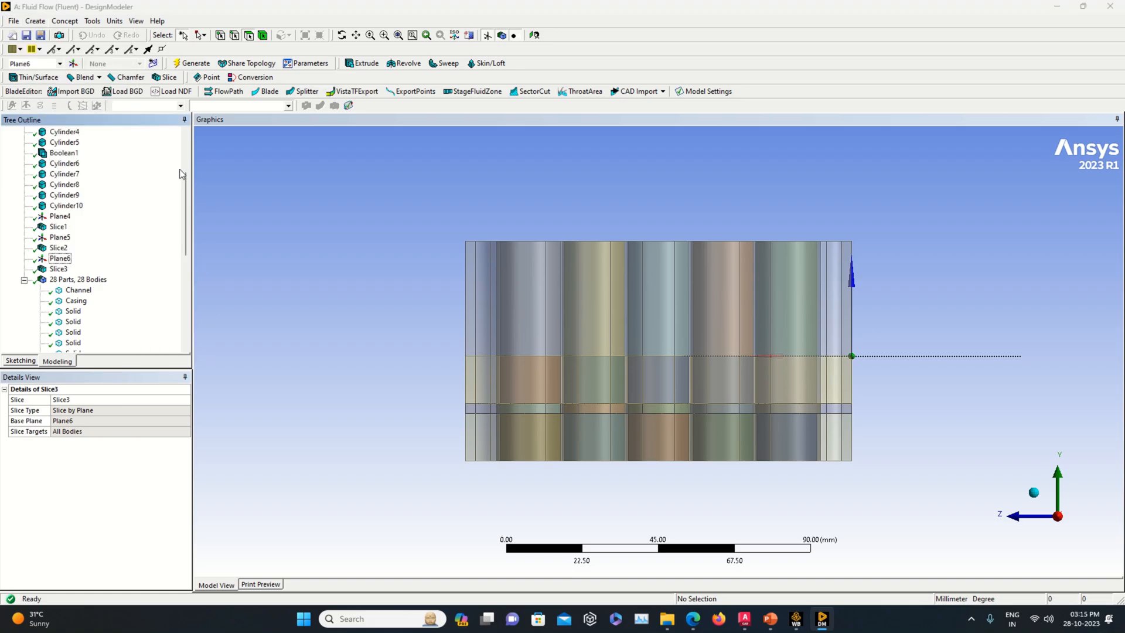
Step: Create a plane based on Plane6 with a 3 mm Z offset and generate it
left_click(73, 63)
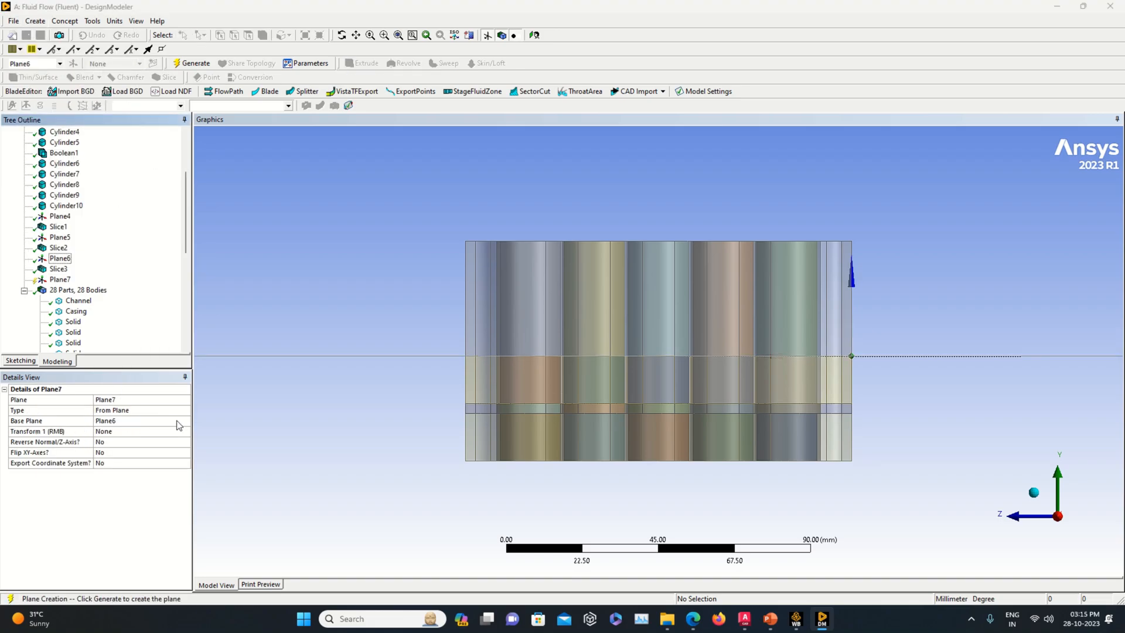
left_click(188, 434)
left_click(186, 431)
left_click(132, 480)
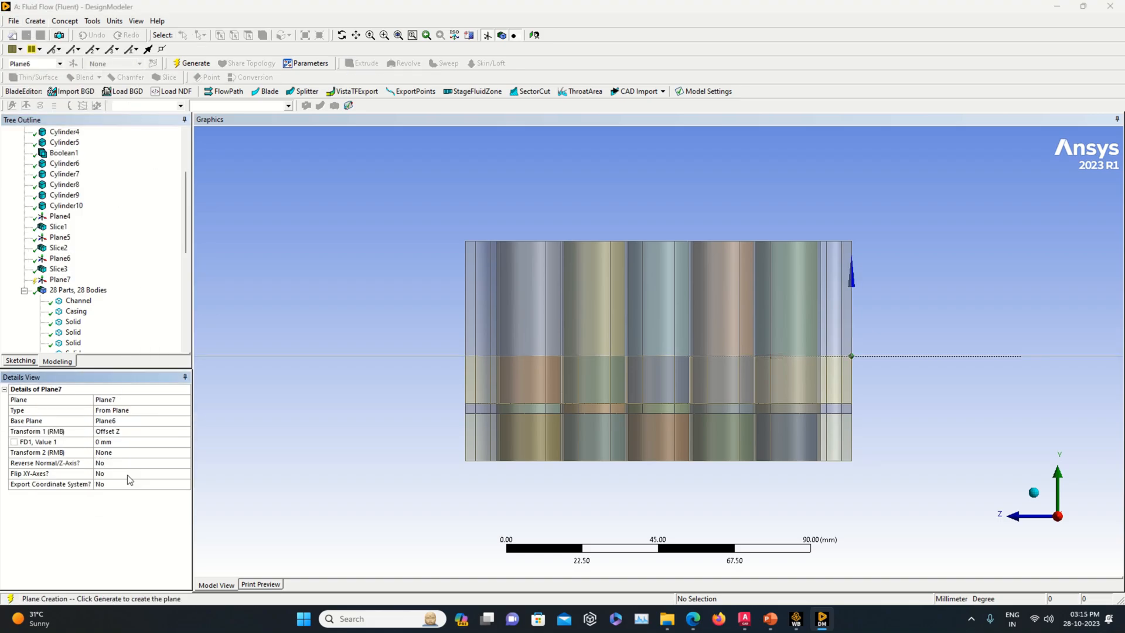
left_click(111, 443)
left_click(146, 519)
left_click(193, 62)
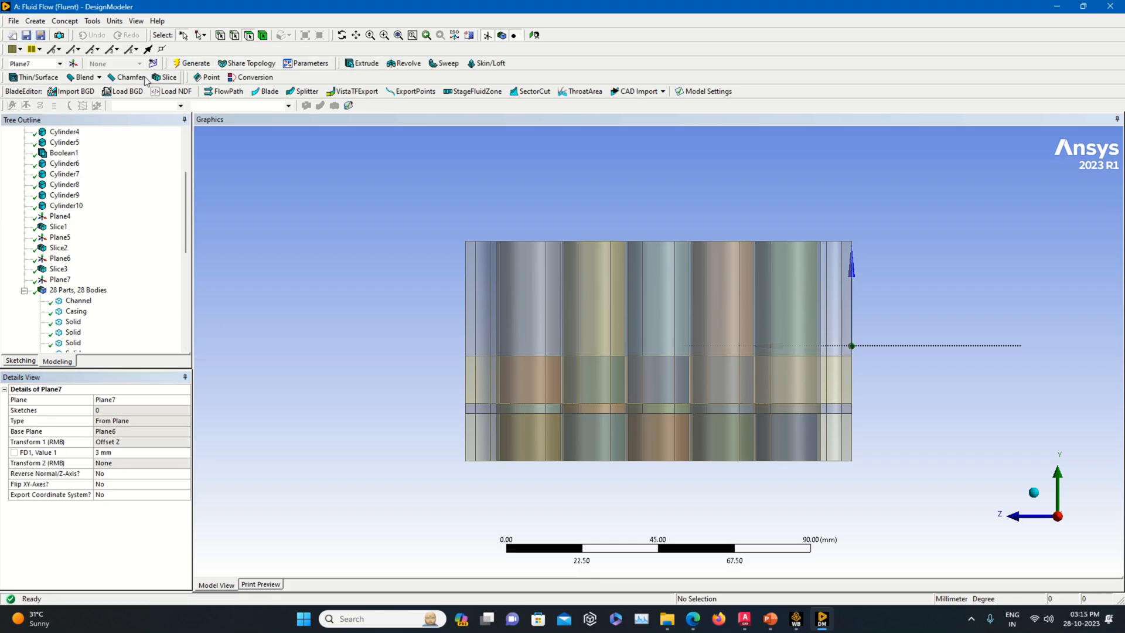
left_click(33, 77)
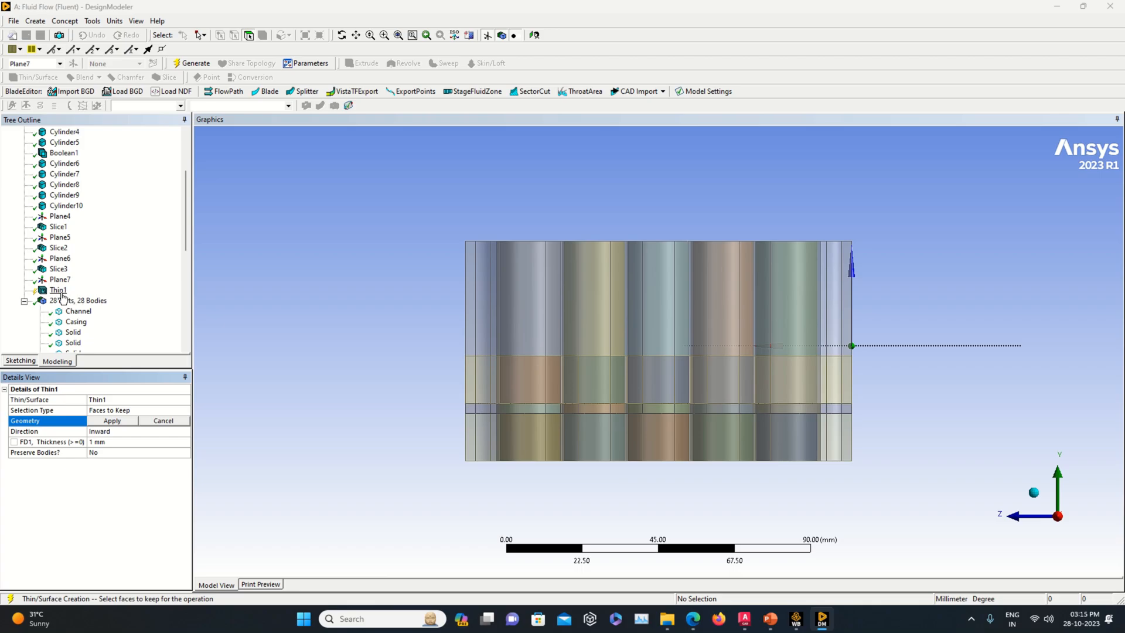
right_click(64, 296)
left_click(79, 300)
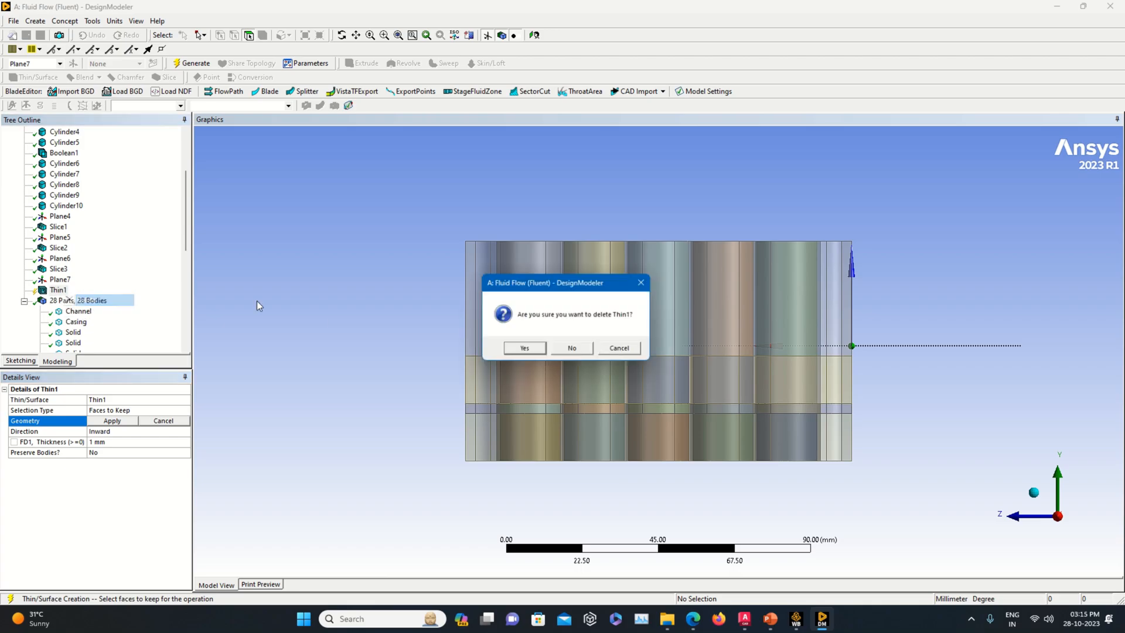
left_click(530, 349)
Step: Slice all bodies with Plane7, the plane 3 mm above the third cut
left_click(165, 77)
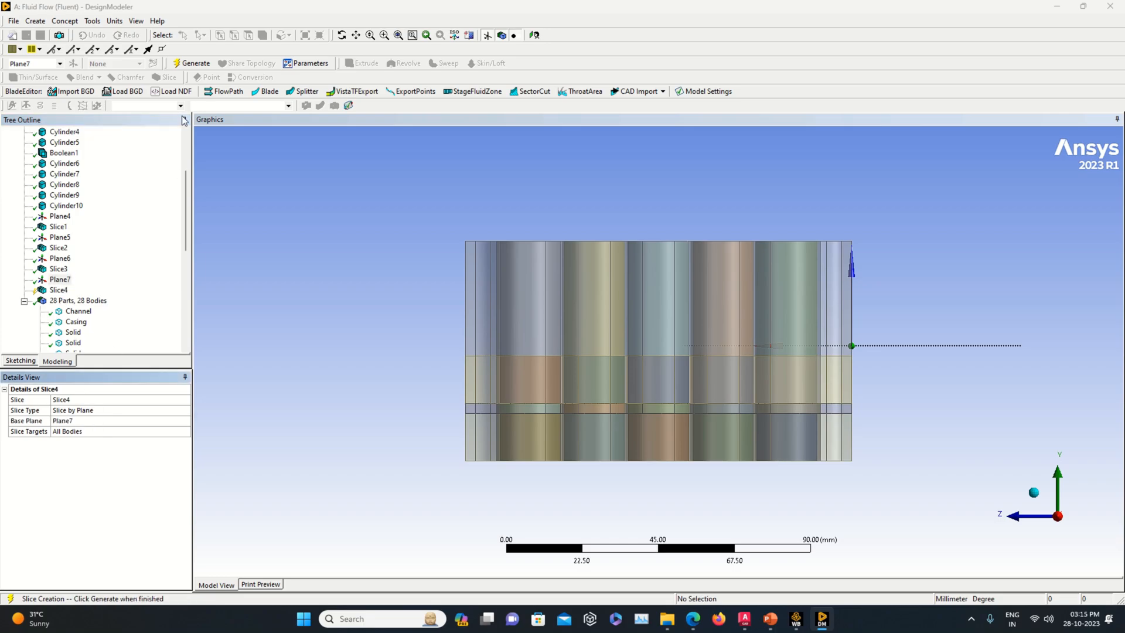
left_click(193, 63)
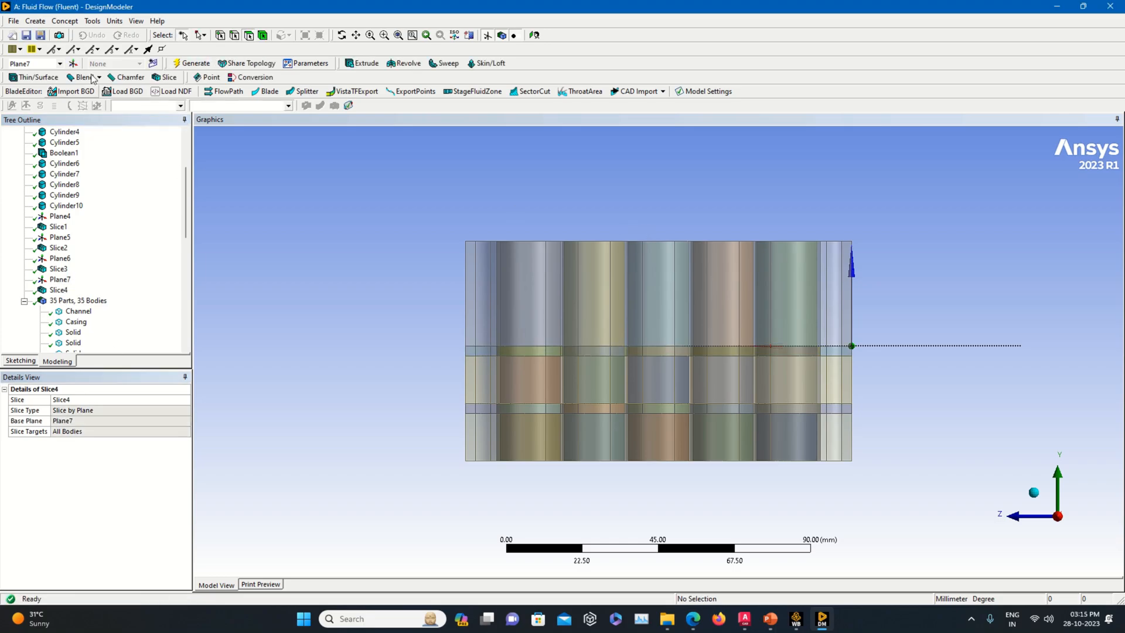
Step: Create a plane based on Plane7 with a 14 mm Z offset
left_click(73, 63)
left_click(176, 432)
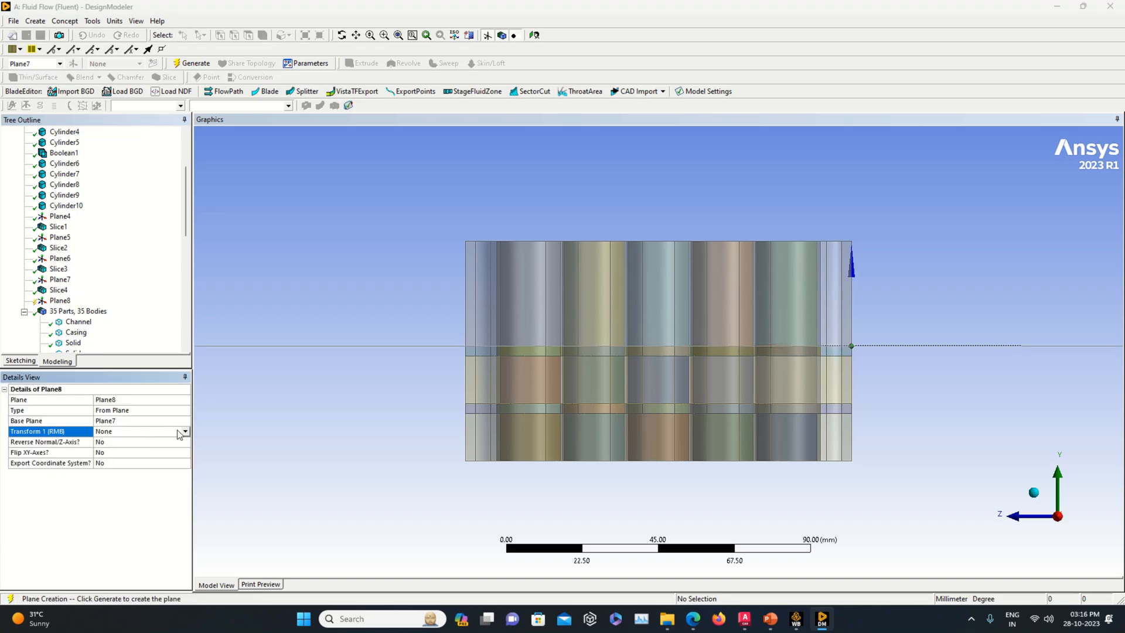
left_click(185, 432)
left_click(117, 473)
left_click(107, 442)
type("14")
key("Return")
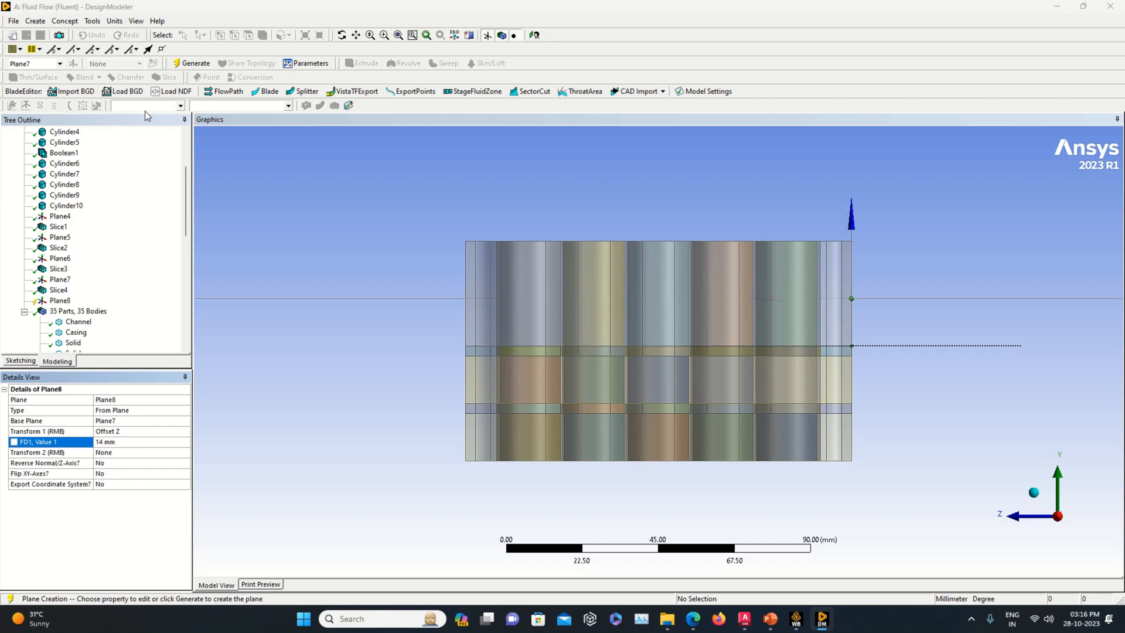
Step: Slice all bodies with Plane8, the plane 14 mm above the fourth cut
left_click(168, 76)
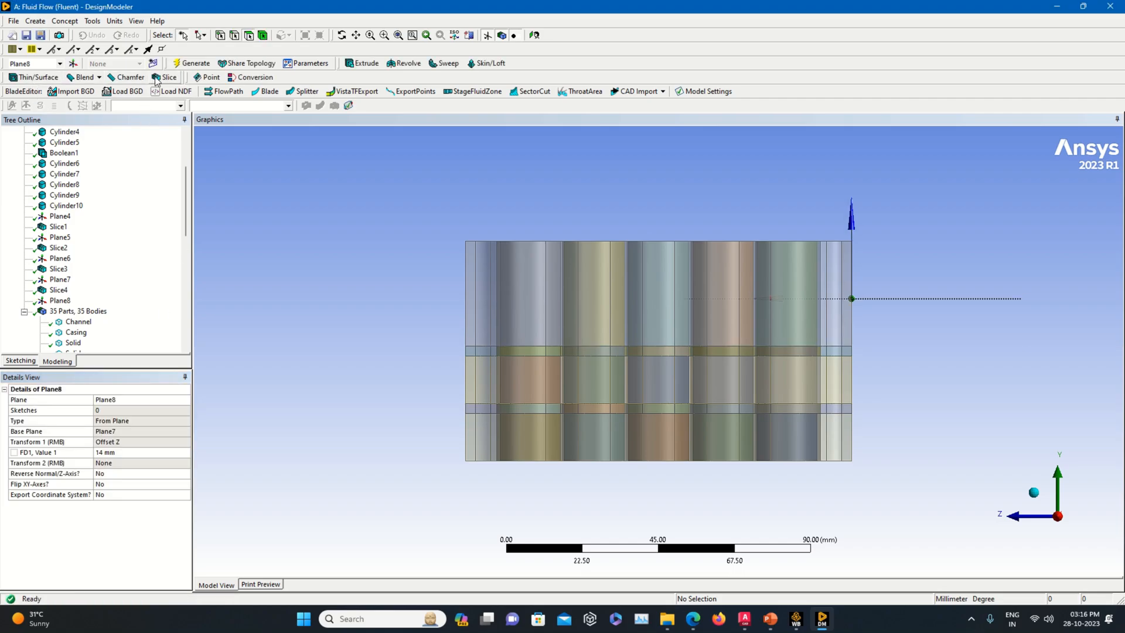
left_click(60, 301)
left_click(88, 420)
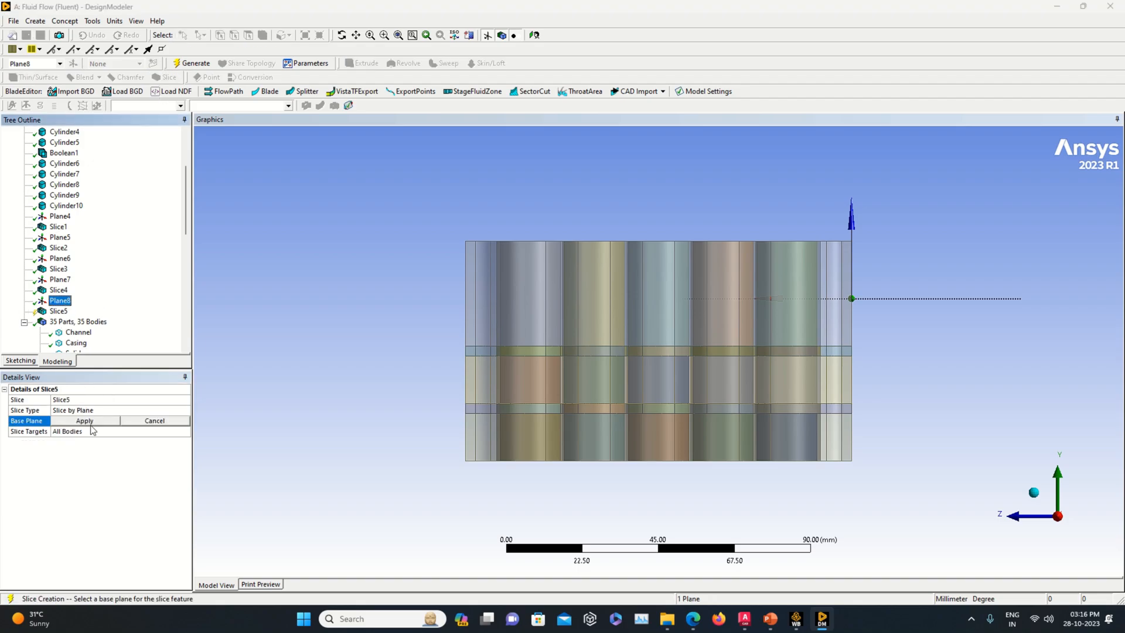
left_click(93, 420)
left_click(190, 63)
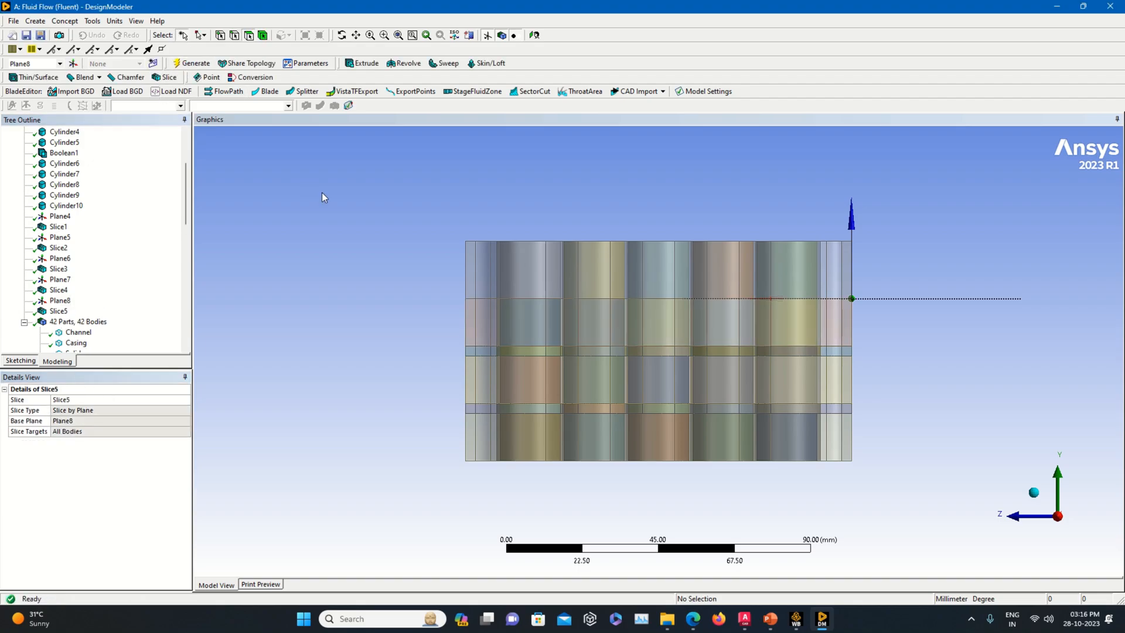
Step: Create a plane based on Plane8 with a 3 mm Z offset and generate it
left_click(34, 21)
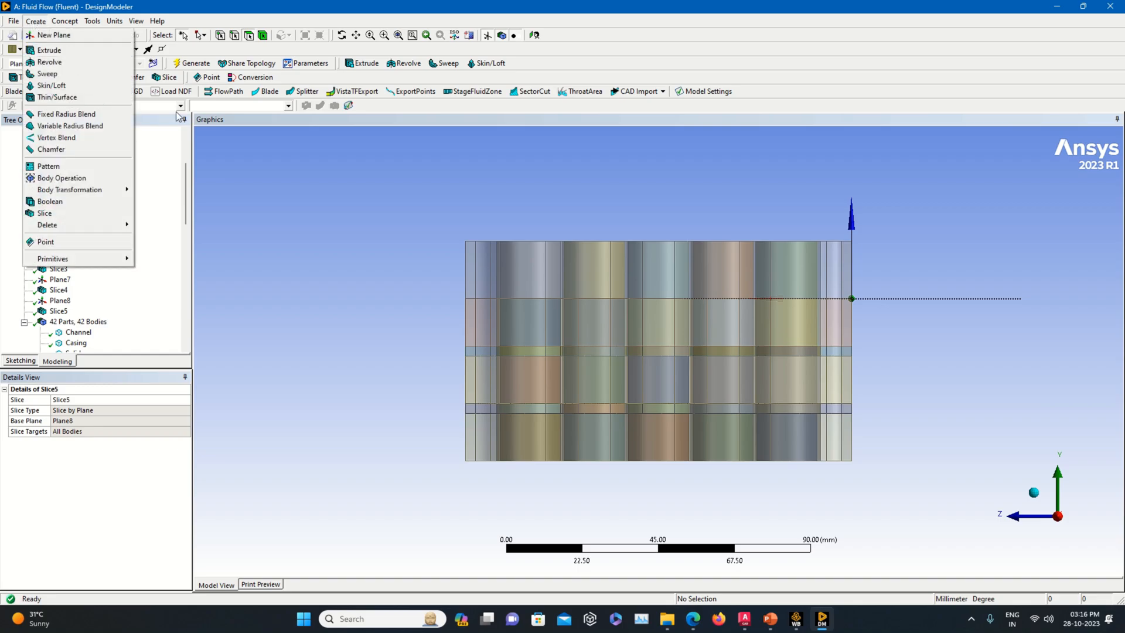
left_click(233, 199)
left_click(74, 64)
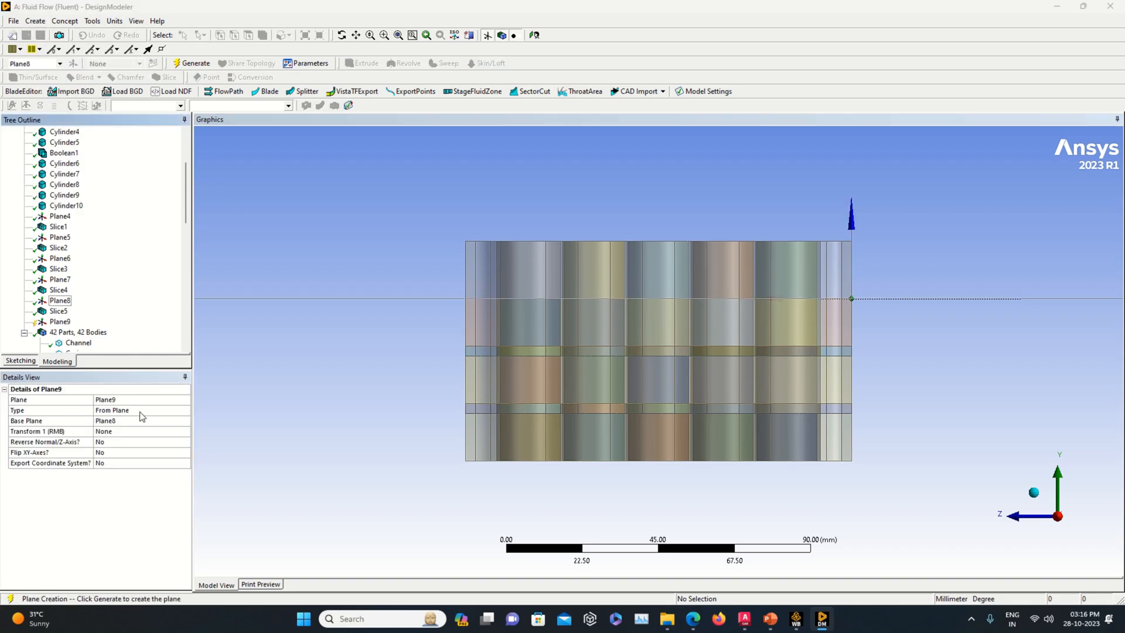
left_click(184, 431)
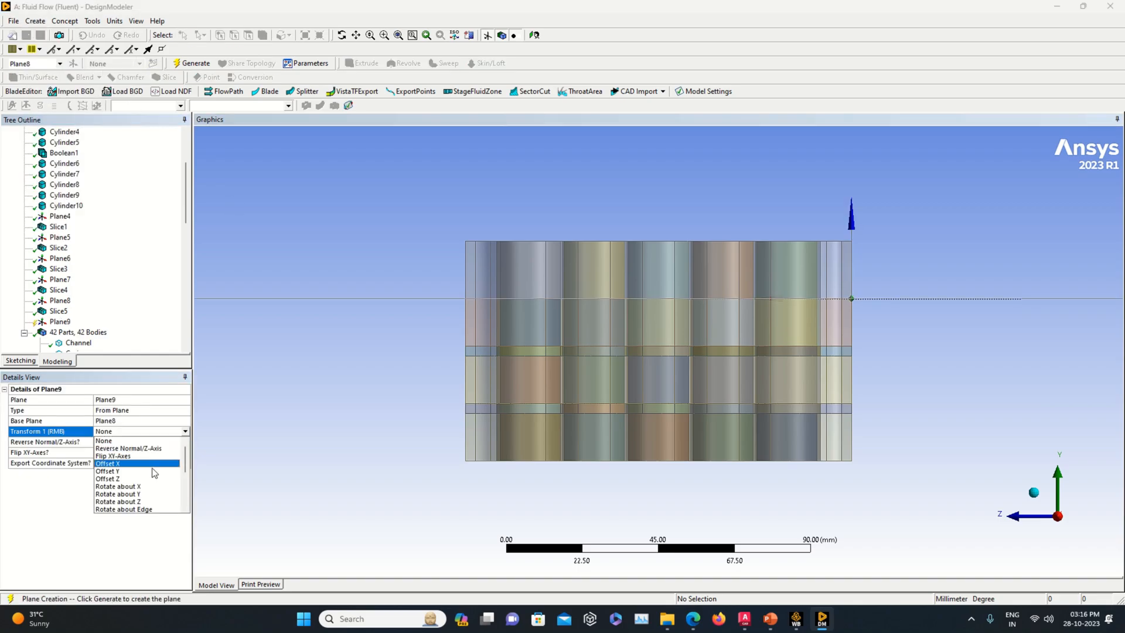
left_click(149, 484)
left_click(114, 443)
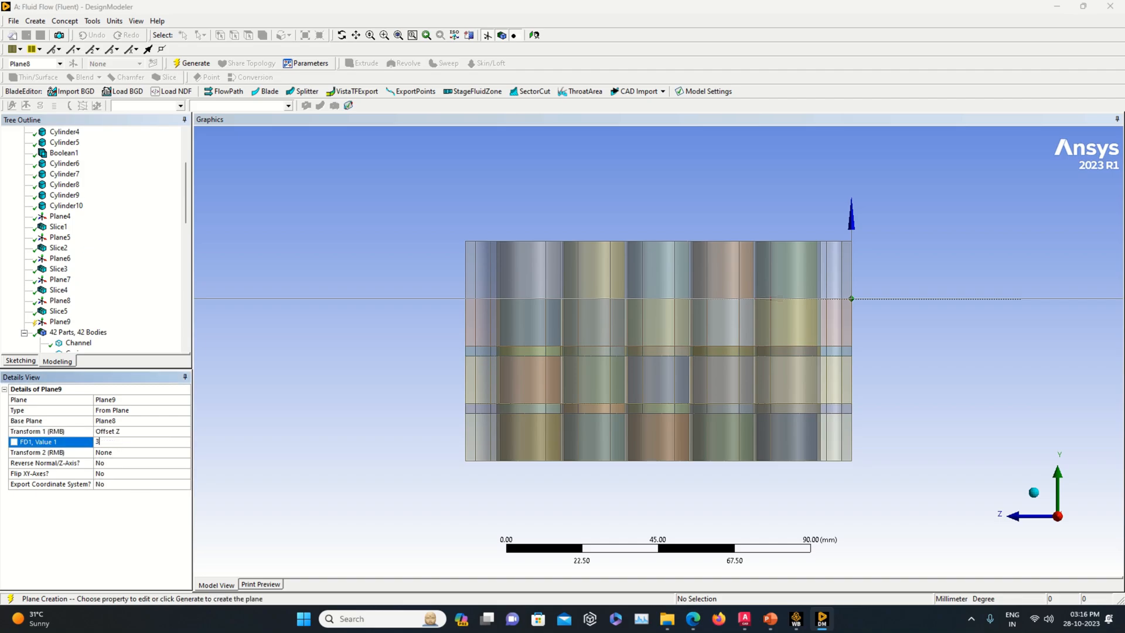
type("3")
key("Return")
left_click(192, 64)
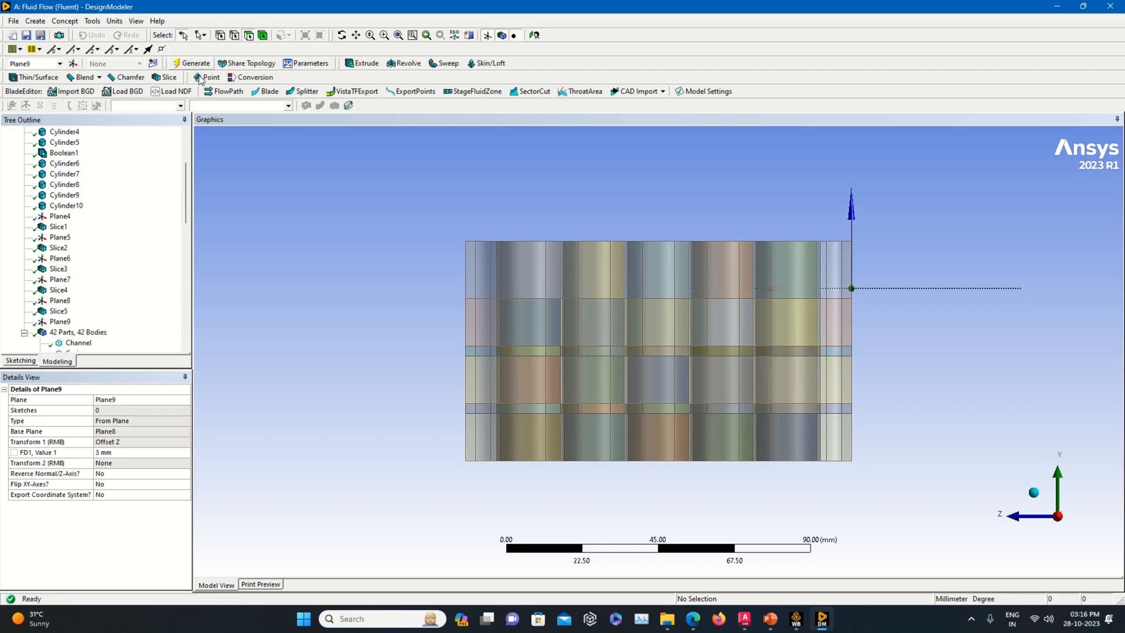
Step: Slice all bodies with Plane9, the plane 3 mm above the fifth cut
left_click(165, 78)
left_click(60, 322)
left_click(83, 421)
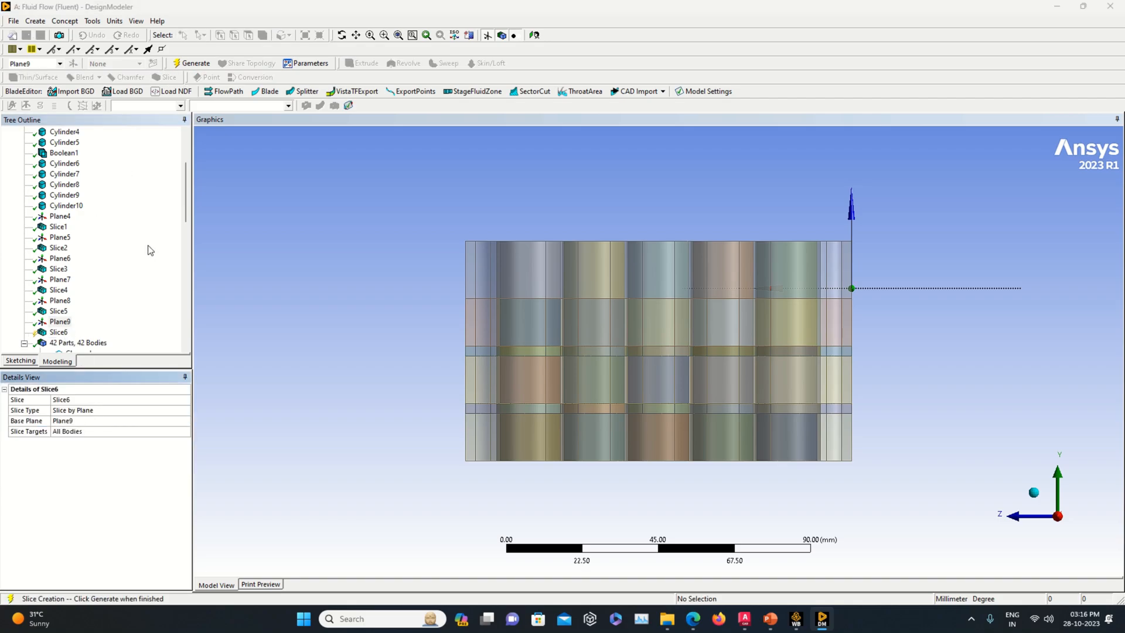
left_click(191, 63)
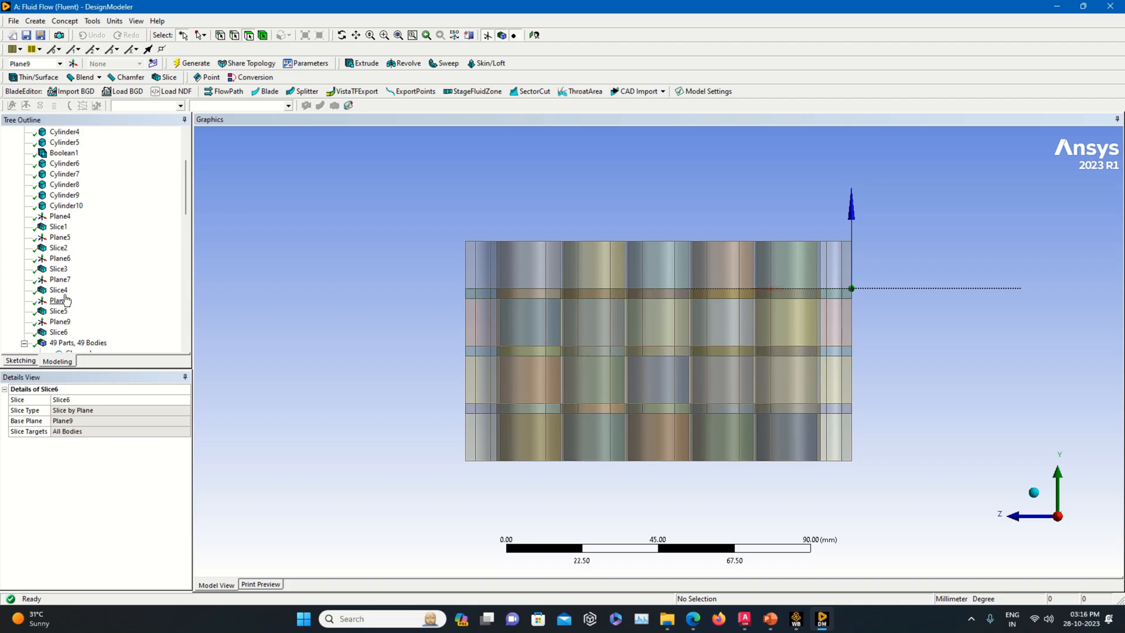
Step: Examine the sliced pack's top-layer channel, casing and end-cell bodies by highlighting each one
scroll(74, 291, "down", 3)
middle_click_drag(938, 348, 877, 378)
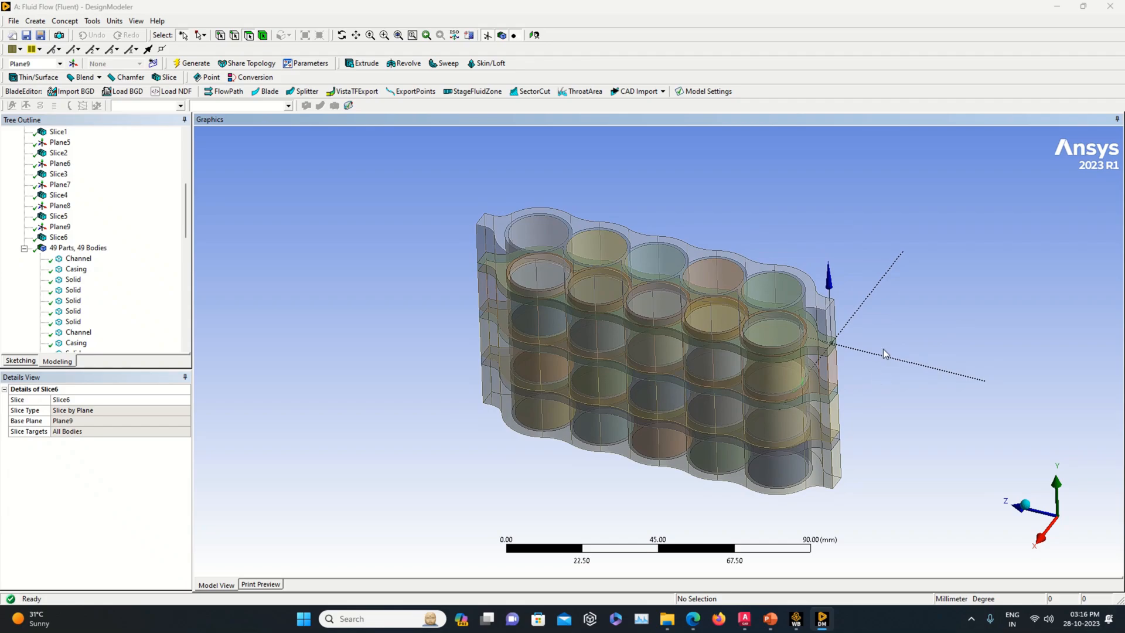
left_click(79, 258)
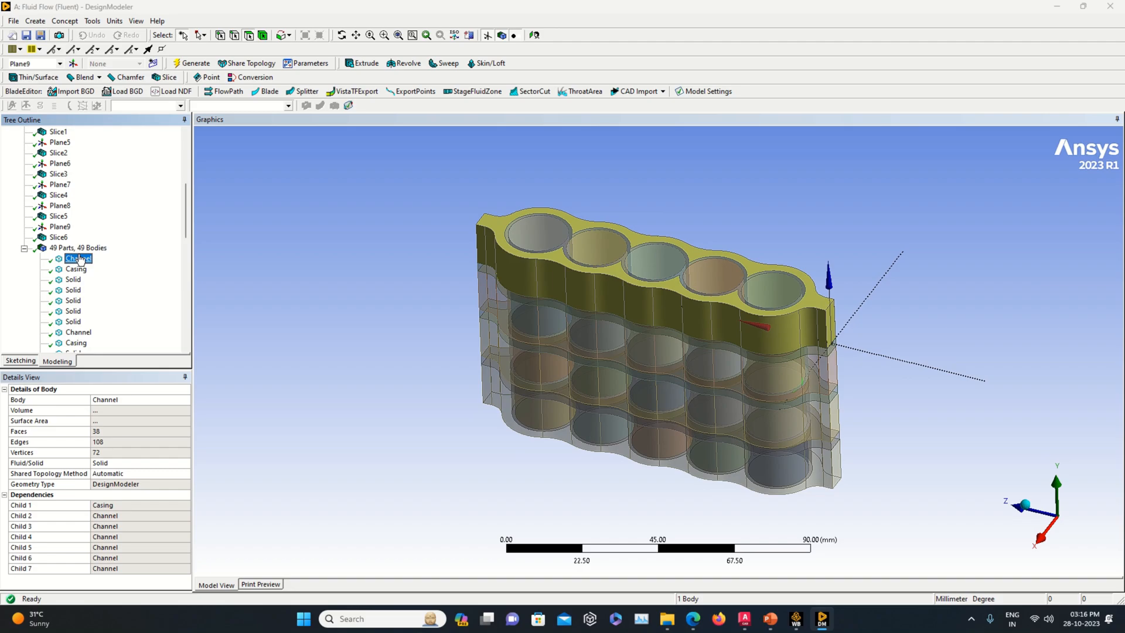
left_click(81, 272)
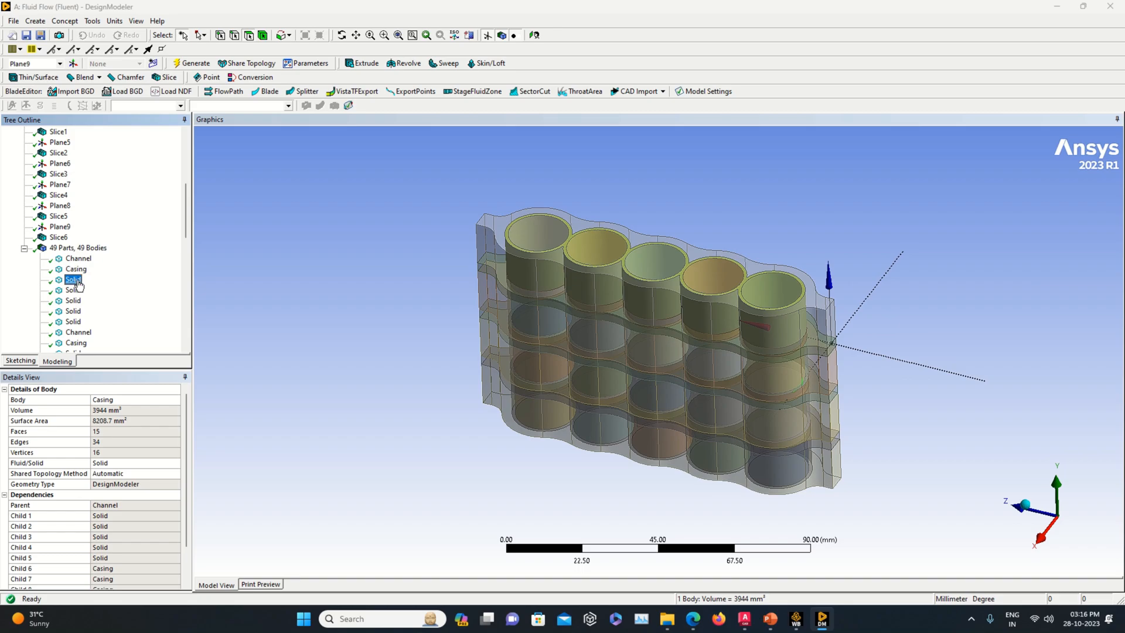
left_click(79, 282)
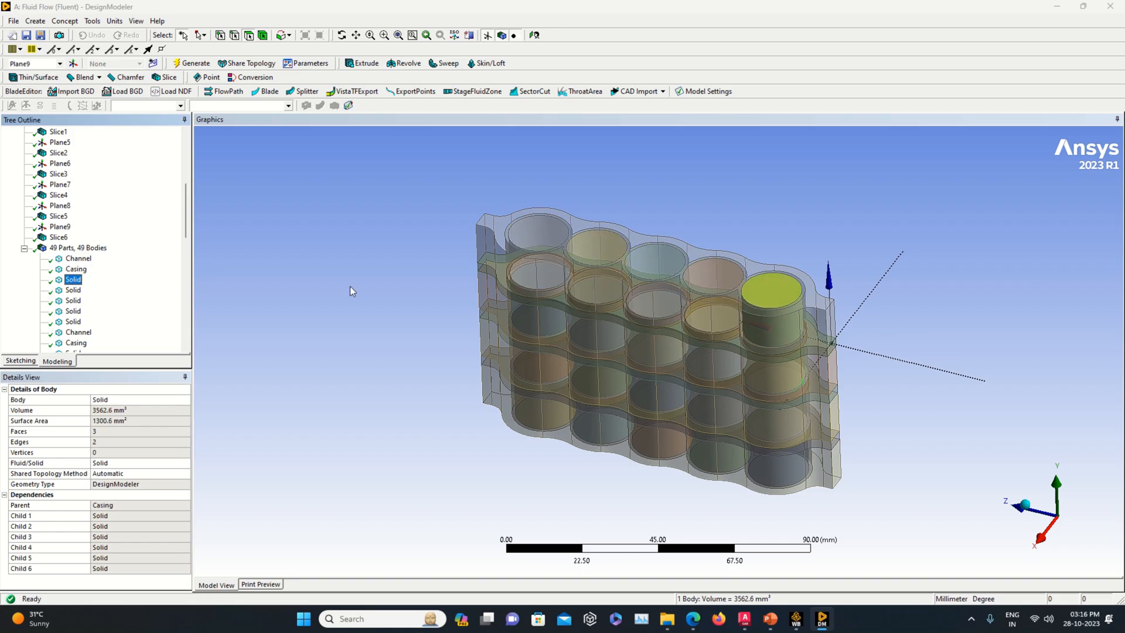
middle_click_drag(445, 317, 492, 311)
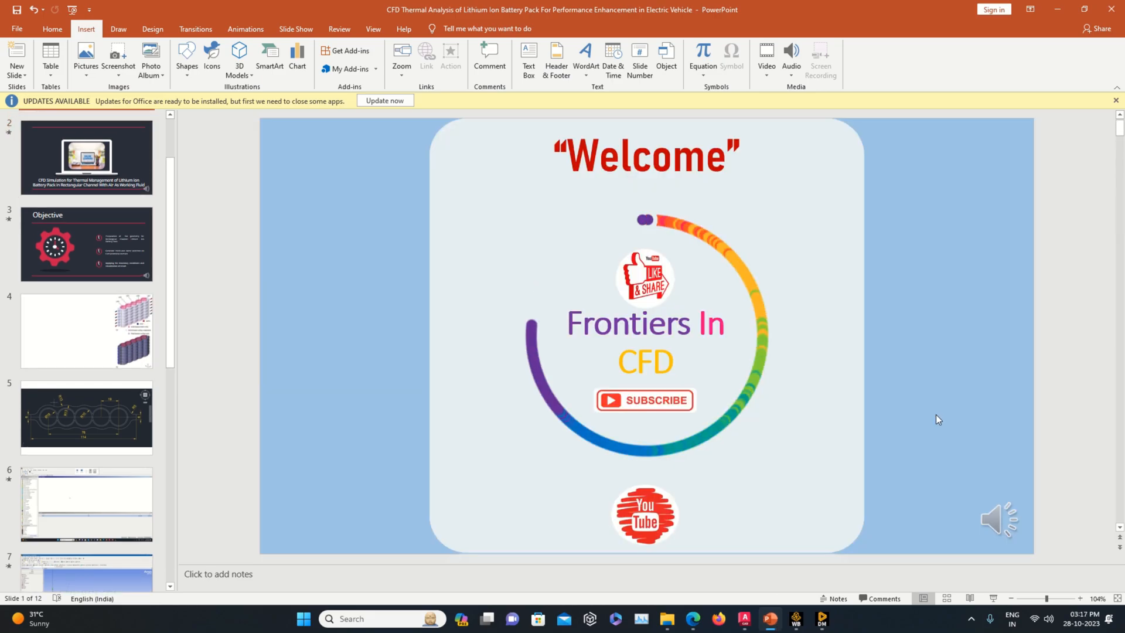
Step: Check the PowerPoint reference slide for the cell, inlet and outlet layout, and return to DesignModeler
scroll(936, 395, "down", 1)
scroll(83, 406, "down", 3)
left_click(117, 293)
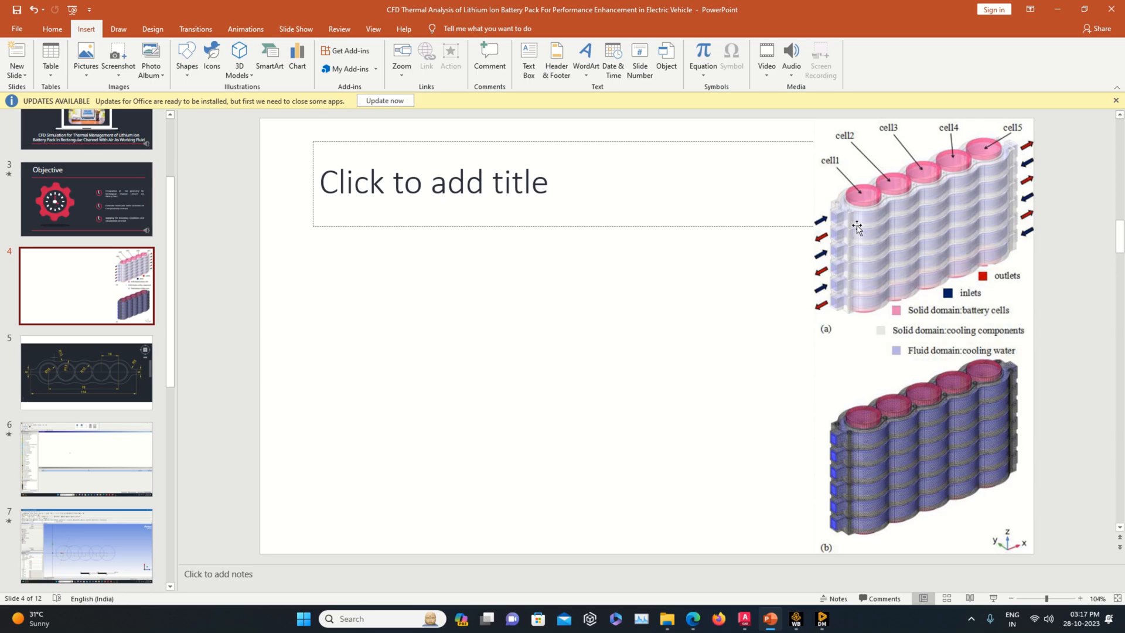
left_click(822, 622)
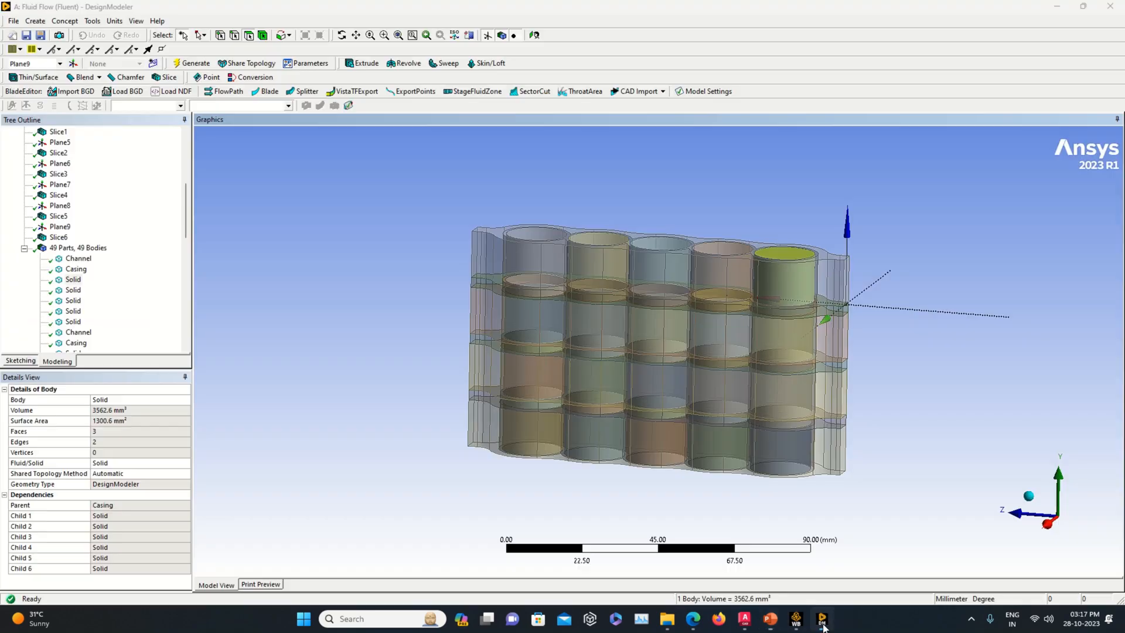
Step: Delete the uppermost 3 mm thick channel body with a Body Delete operation
scroll(74, 346, "down", 1)
left_click(73, 344)
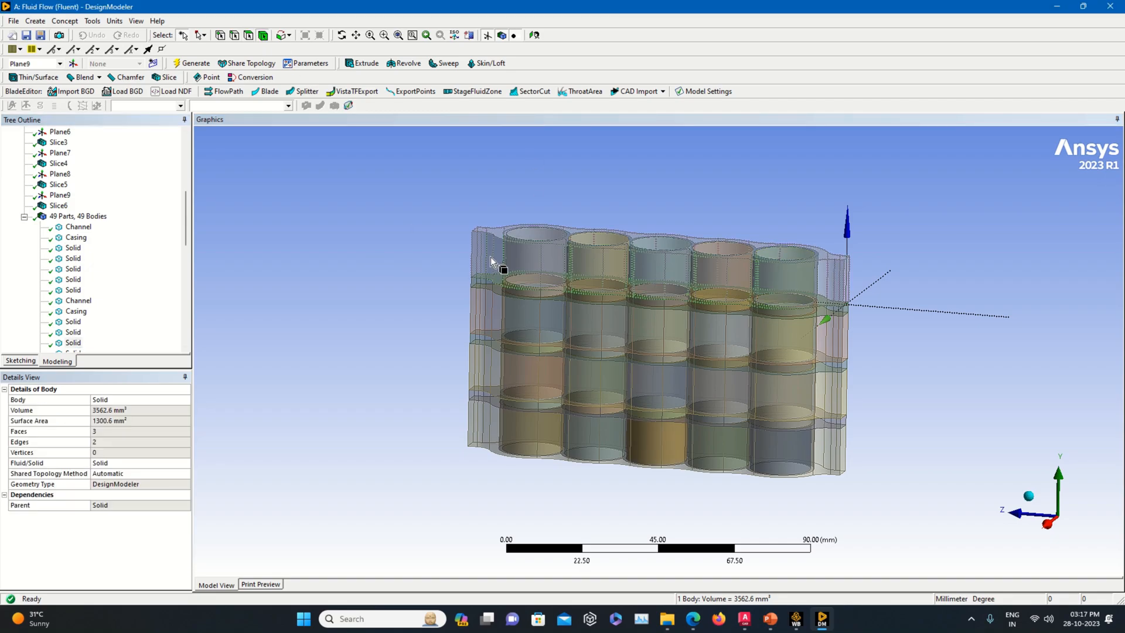
left_click(477, 284)
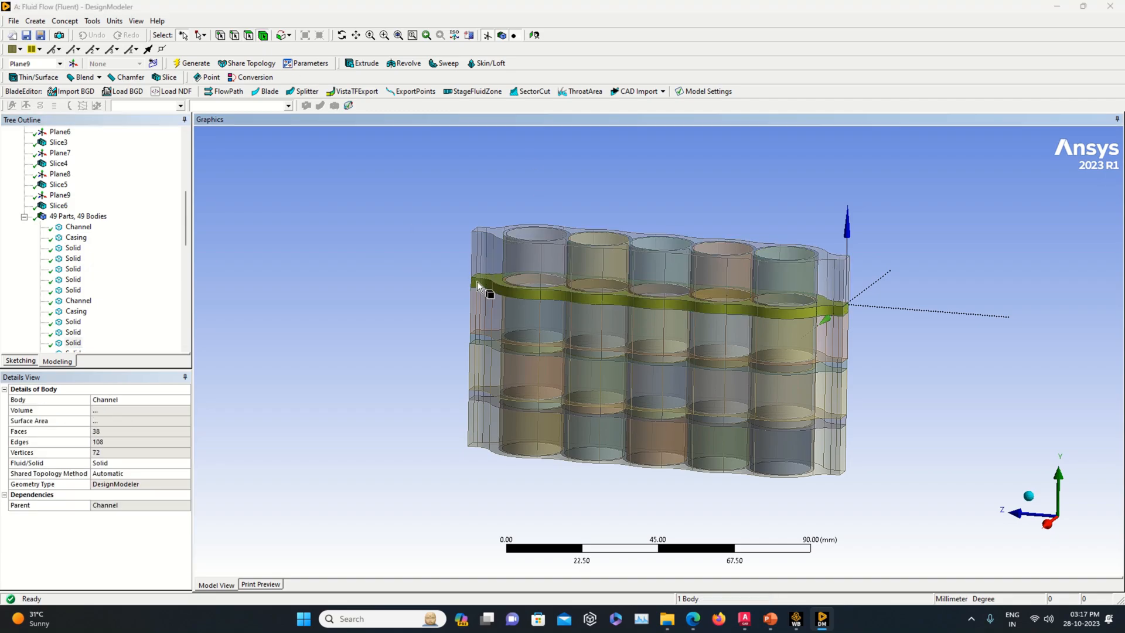
left_click(35, 21)
mouse_move(115, 232)
left_click(164, 225)
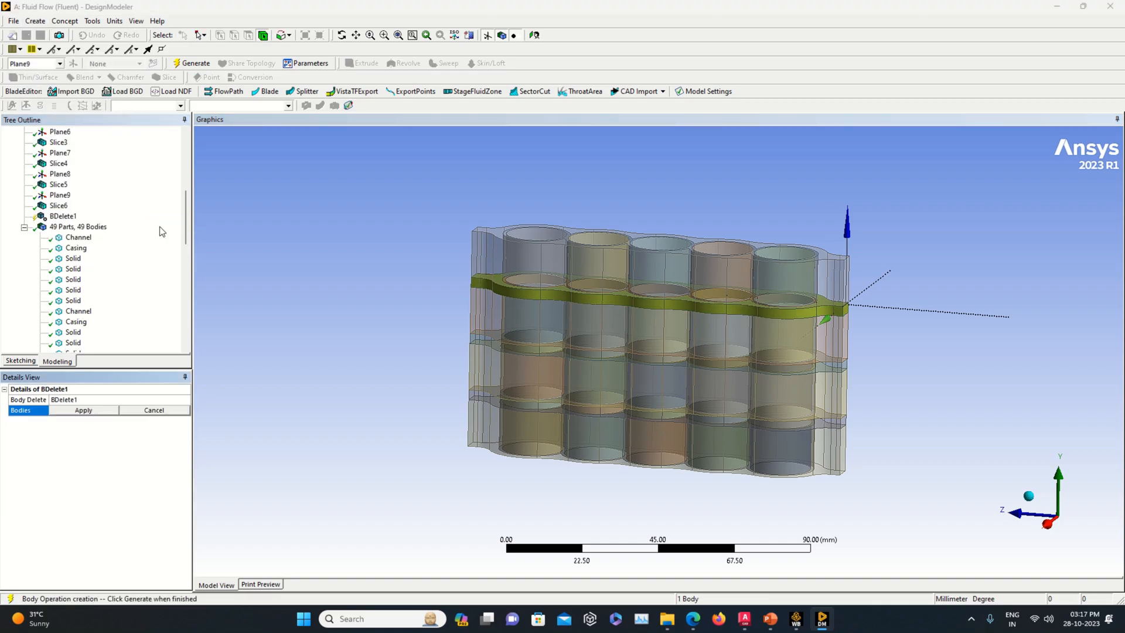
middle_click_drag(613, 387, 639, 353)
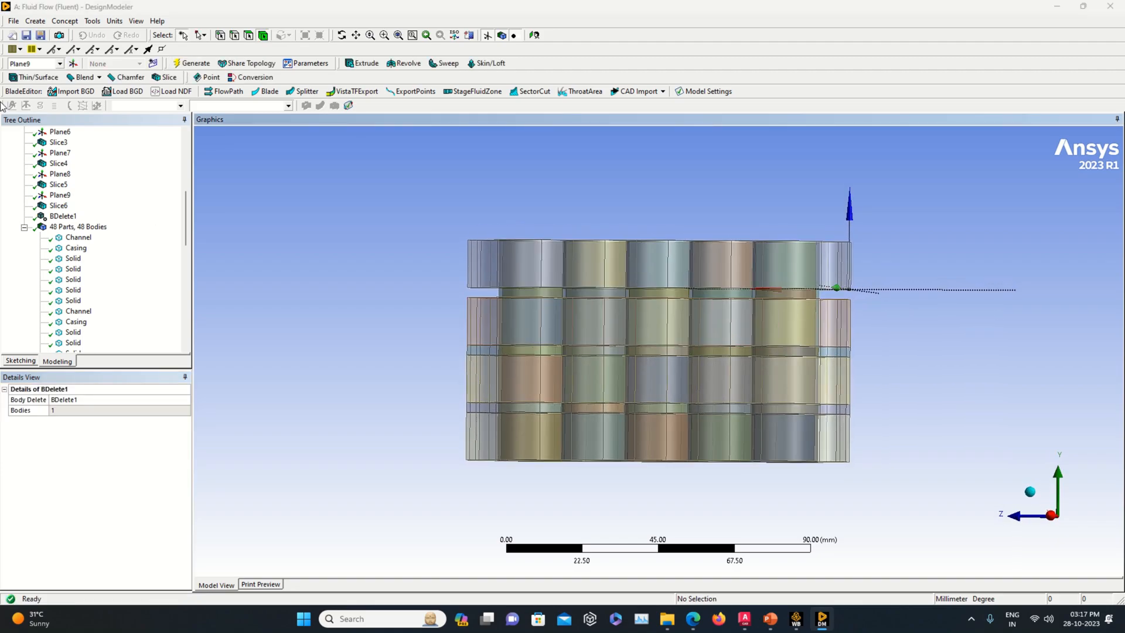
Step: Edit the BDelete1 body delete to also include the two lower 3 mm thick channel bodies, and regenerate it
left_click(69, 217)
right_click(69, 218)
left_click(94, 226)
middle_click_drag(539, 382, 503, 372)
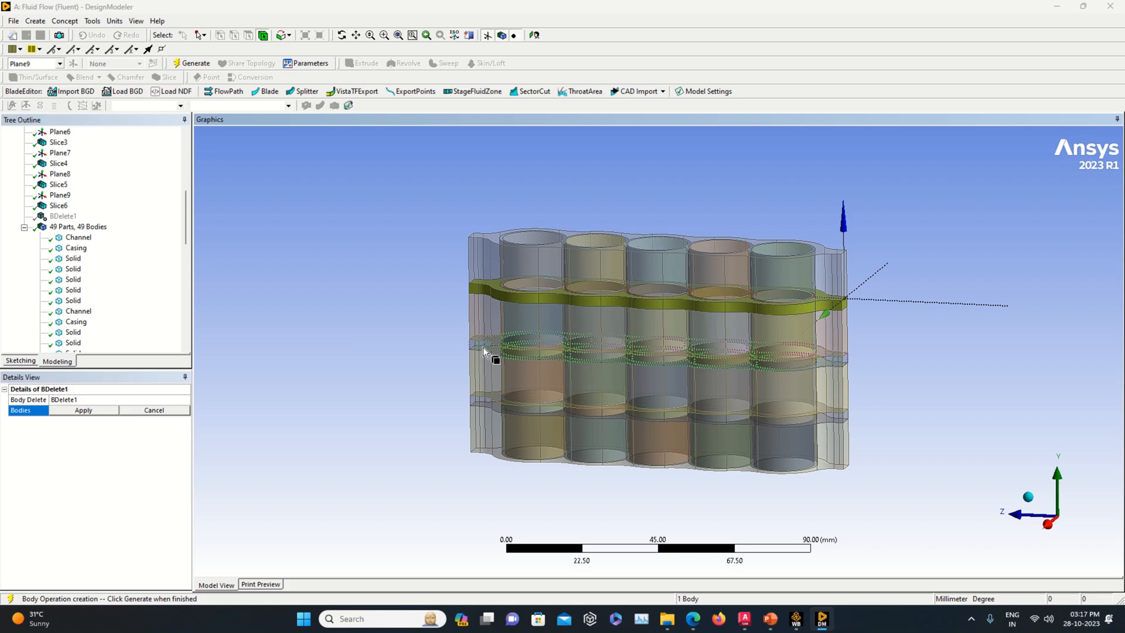
left_click(484, 352, "ctrl")
left_click(497, 403, "ctrl")
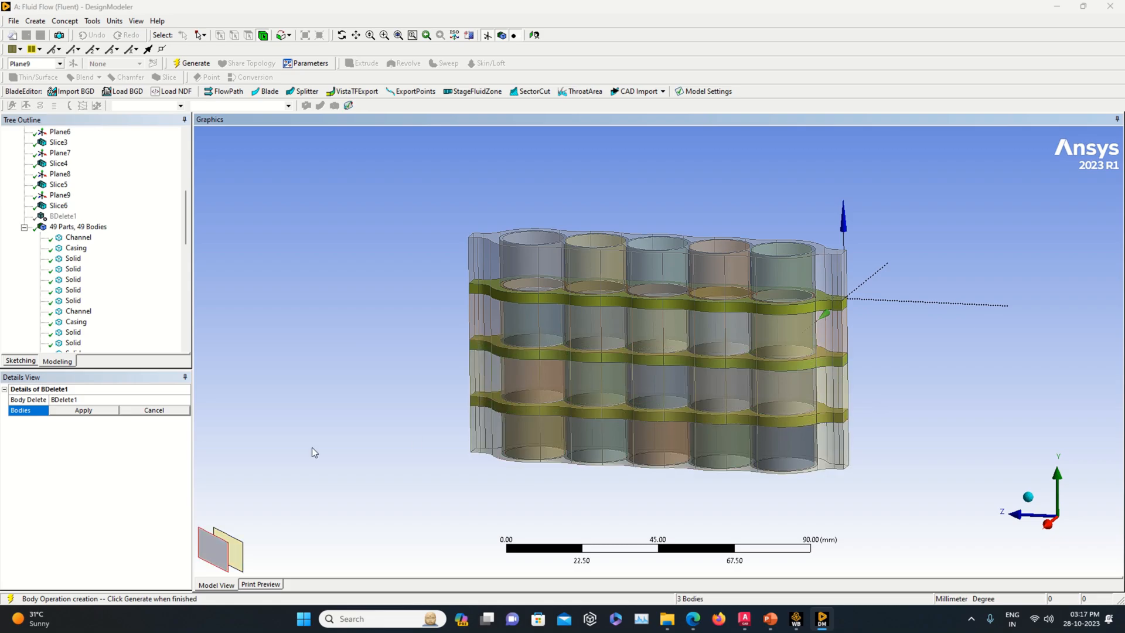
left_click(84, 410)
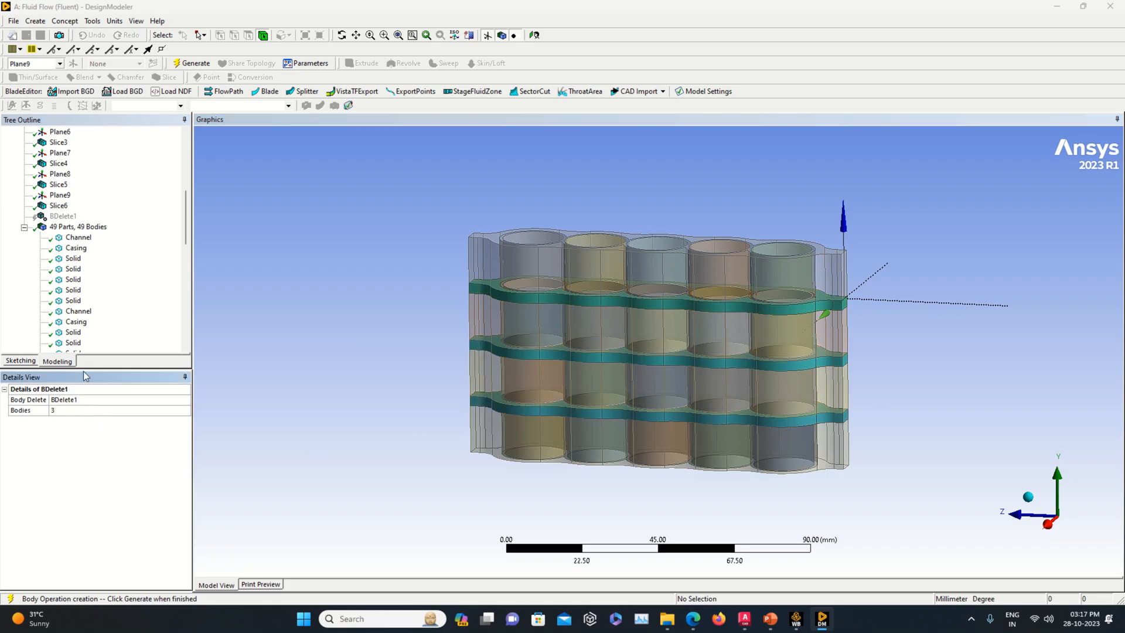
left_click(204, 68)
Step: Hide the four remaining 14 mm thick channel bodies so that only the casings and cells are displayed
middle_click_drag(334, 330, 375, 328)
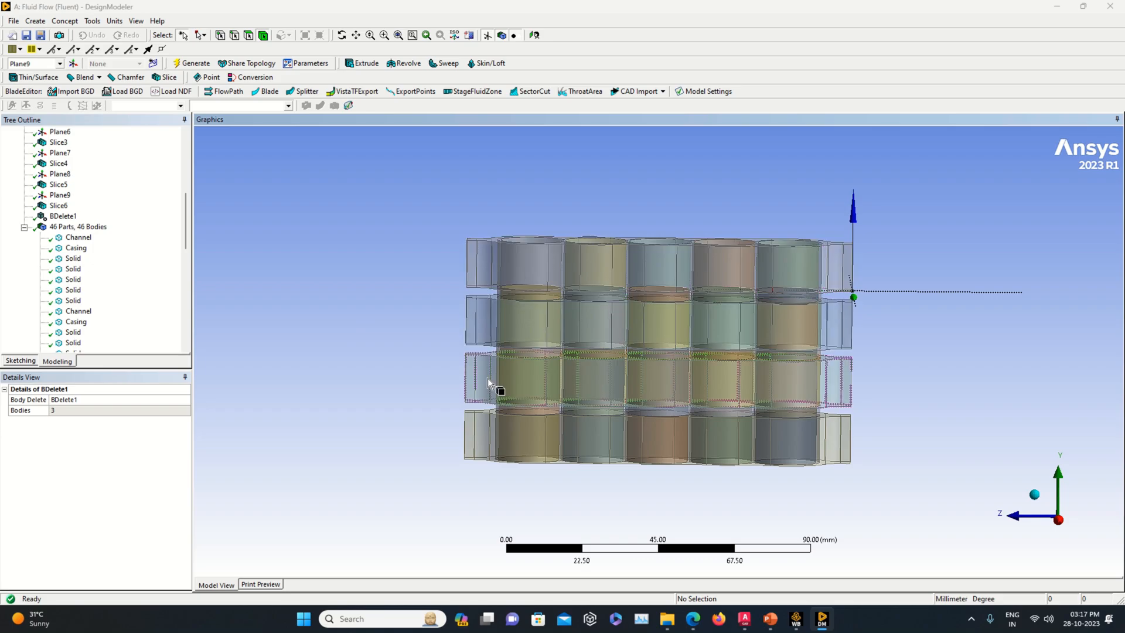
scroll(944, 368, "up", 2)
middle_click_drag(943, 368, 879, 366)
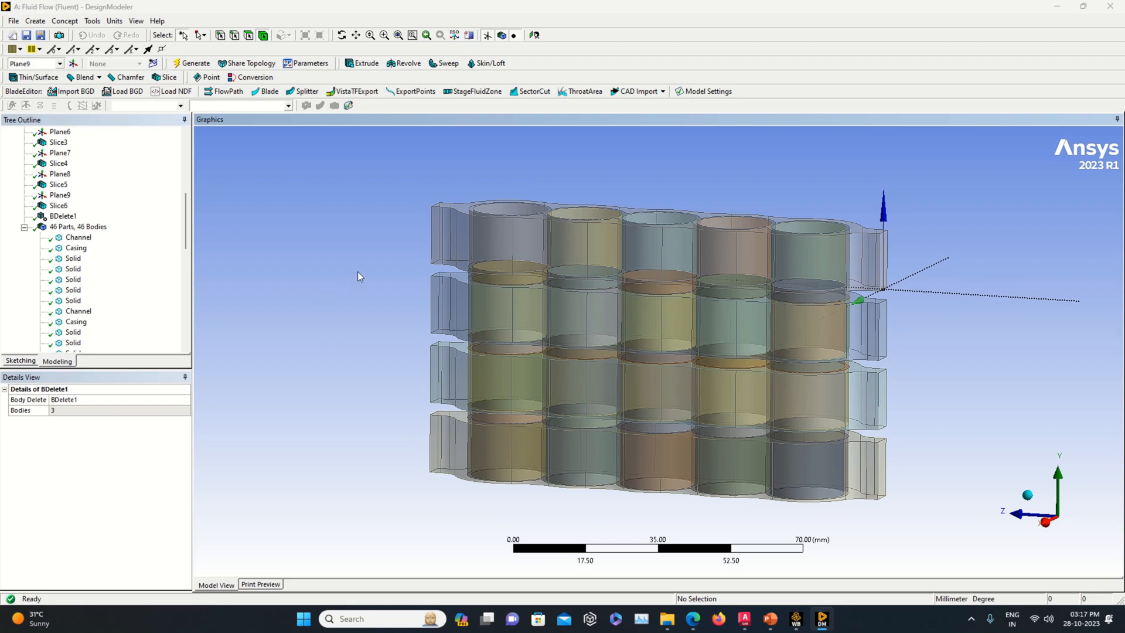
middle_click_drag(359, 273, 279, 331)
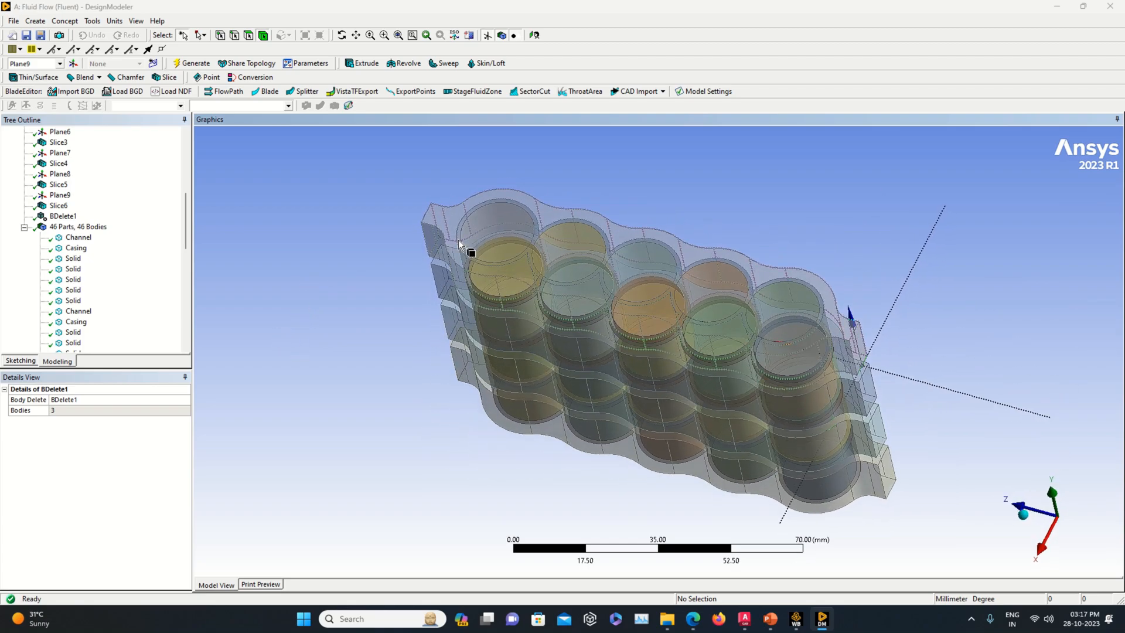
left_click(537, 226)
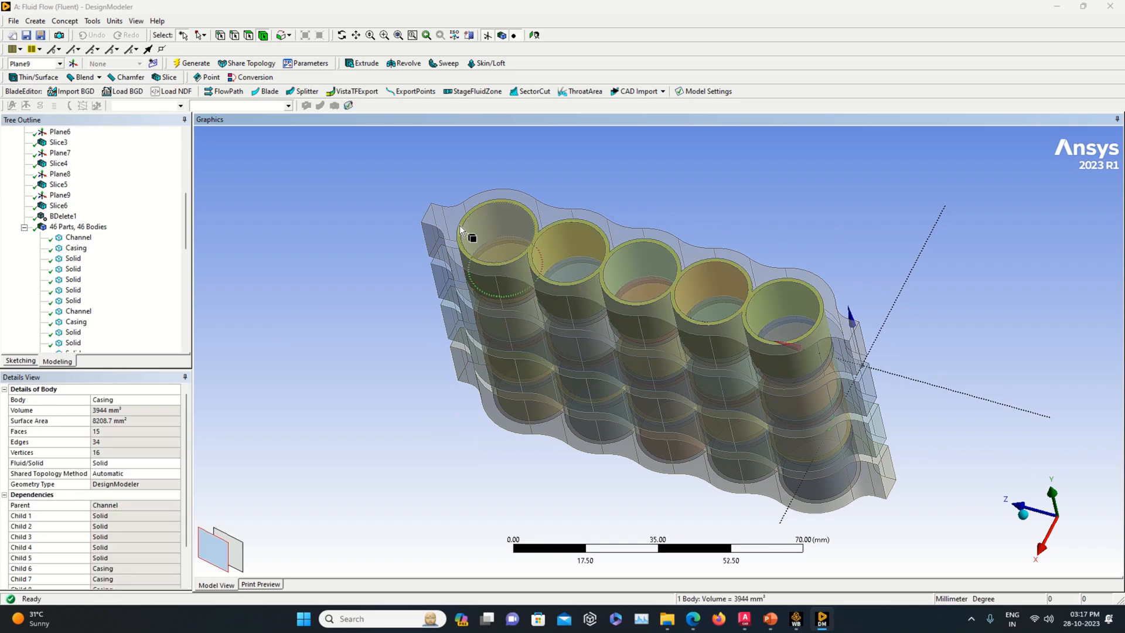
left_click(447, 252)
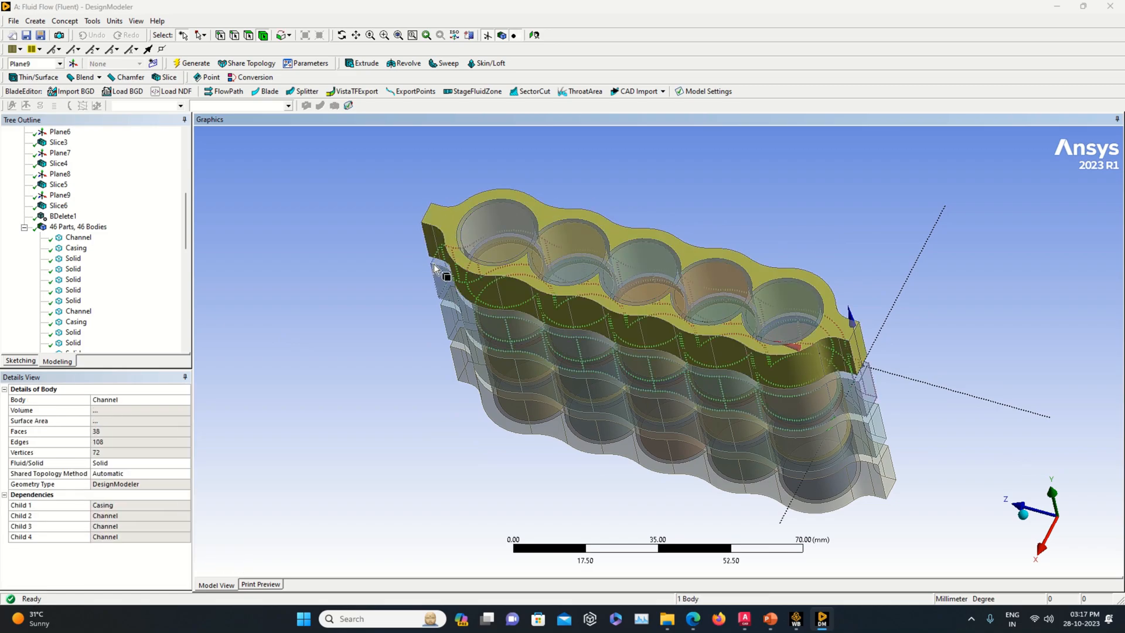
left_click(444, 298, "ctrl")
left_click(447, 336, "ctrl")
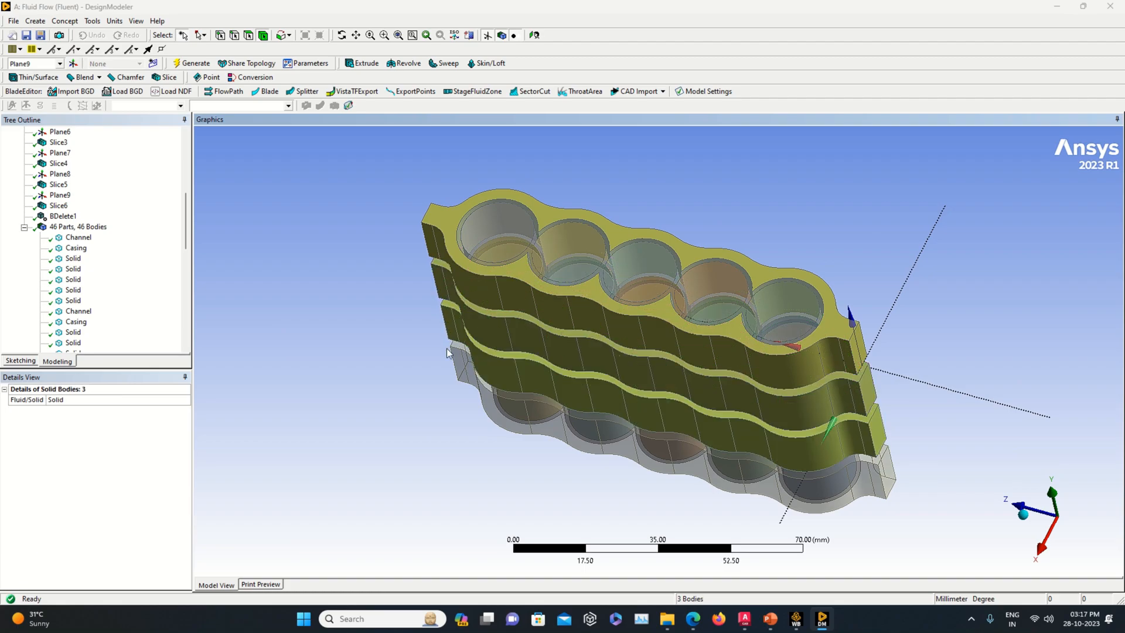
left_click(456, 374, "ctrl")
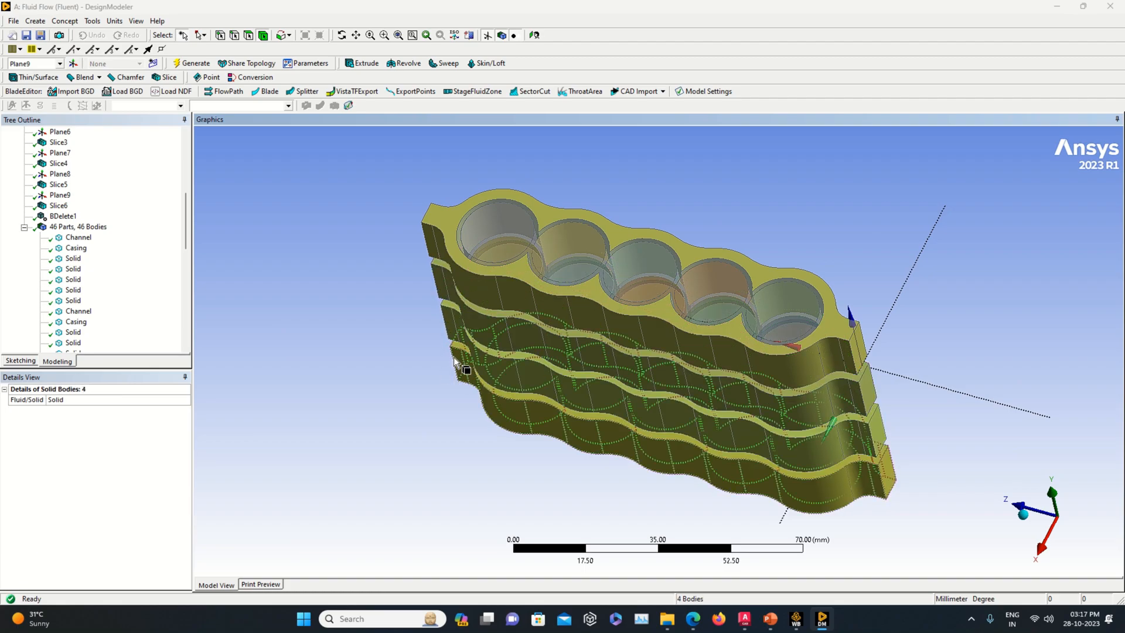
right_click(454, 357)
left_click(492, 274)
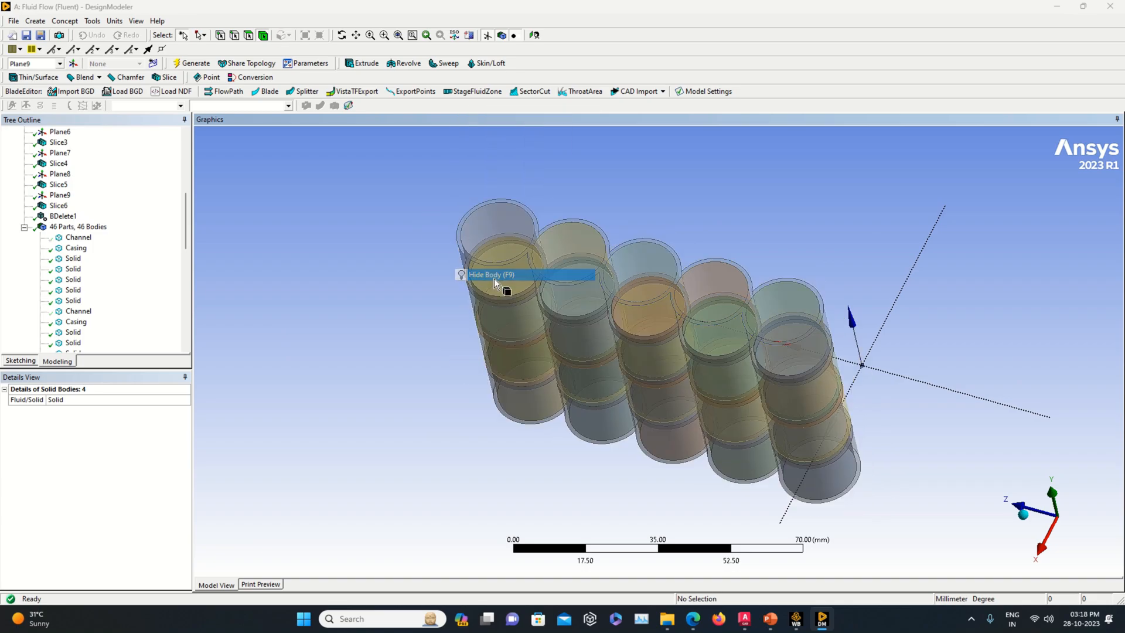
Step: Unite all seven casing slices, the four thick and three thin ones, into one casing body with a Boolean operation
middle_click_drag(473, 392, 510, 377)
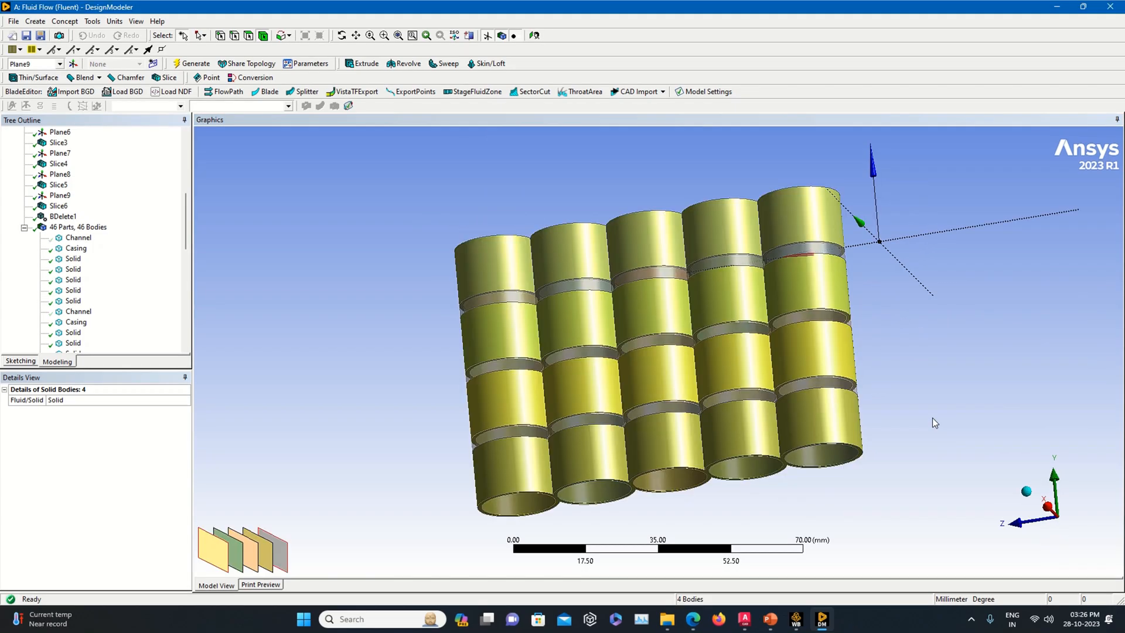
middle_click_drag(933, 418, 909, 449)
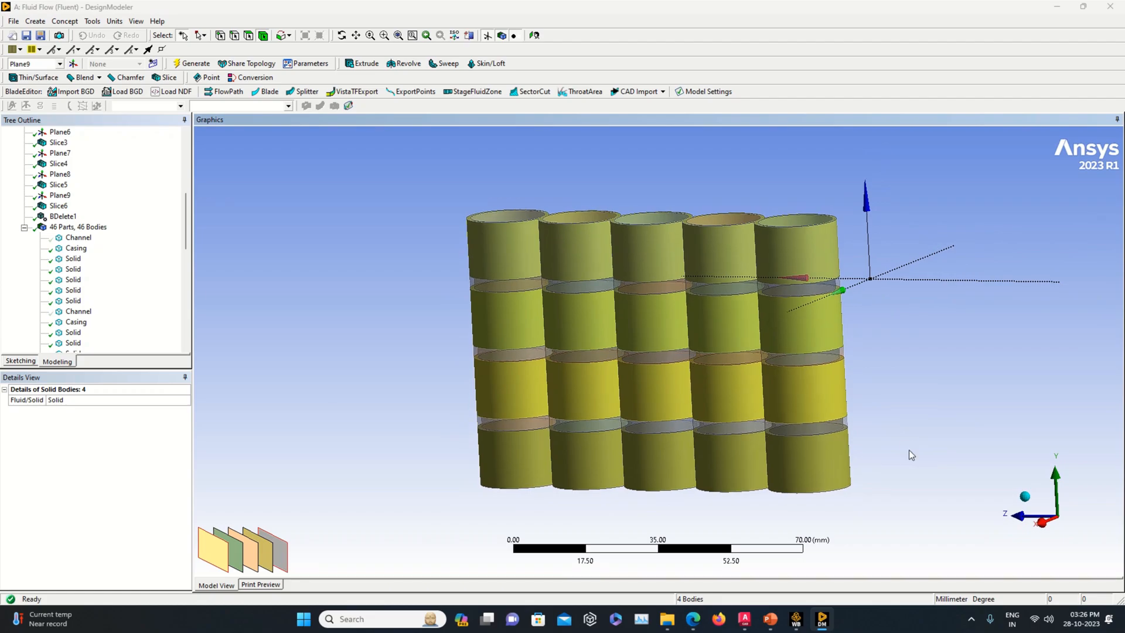
left_click(523, 286, "ctrl")
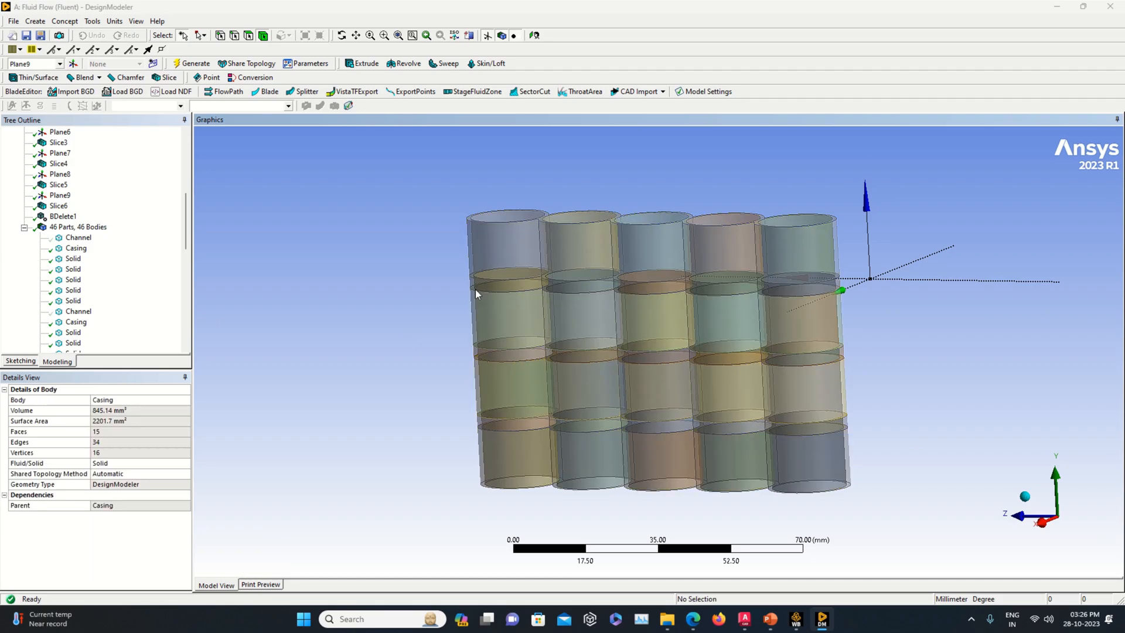
left_click(579, 258)
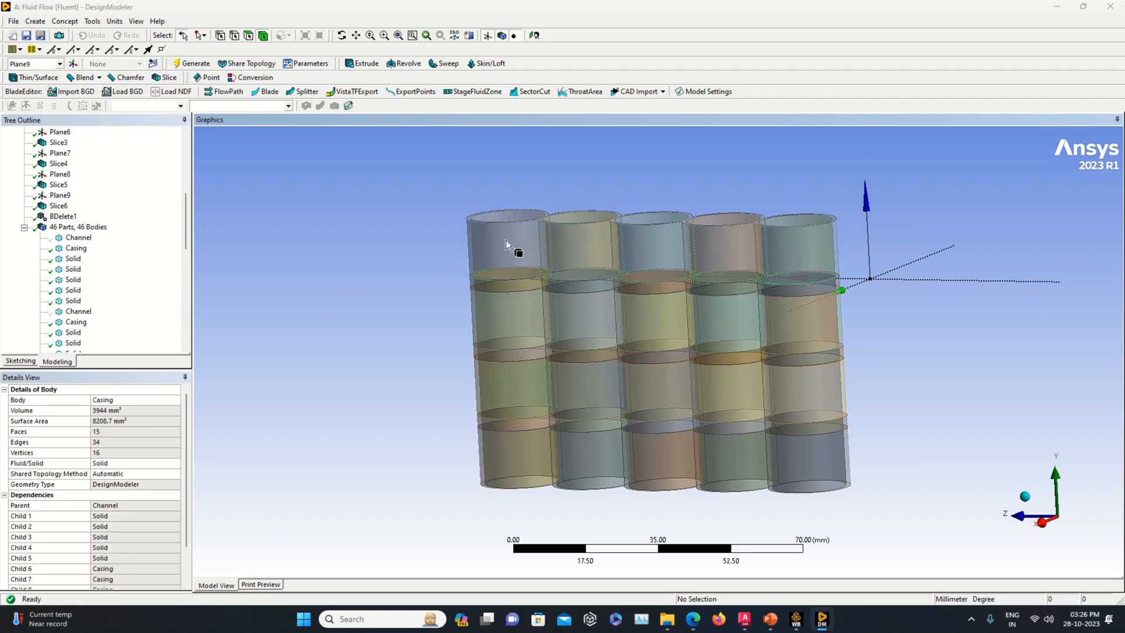
left_click(500, 286, "ctrl")
left_click(501, 308, "ctrl")
left_click(500, 379, "ctrl")
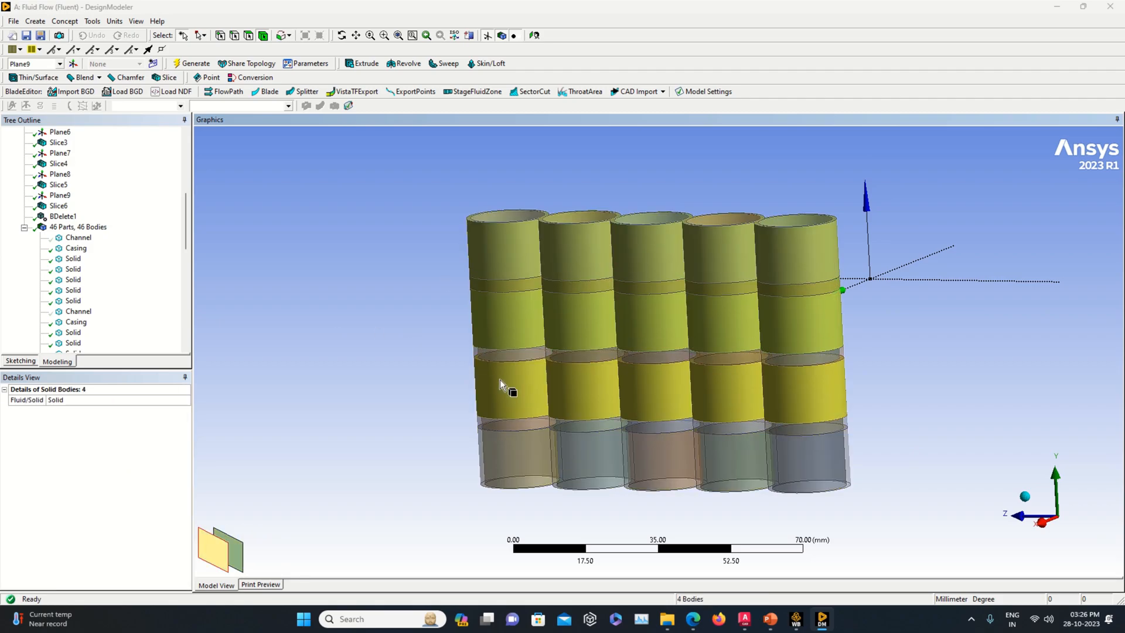
left_click(504, 358, "ctrl")
left_click(512, 447, "ctrl")
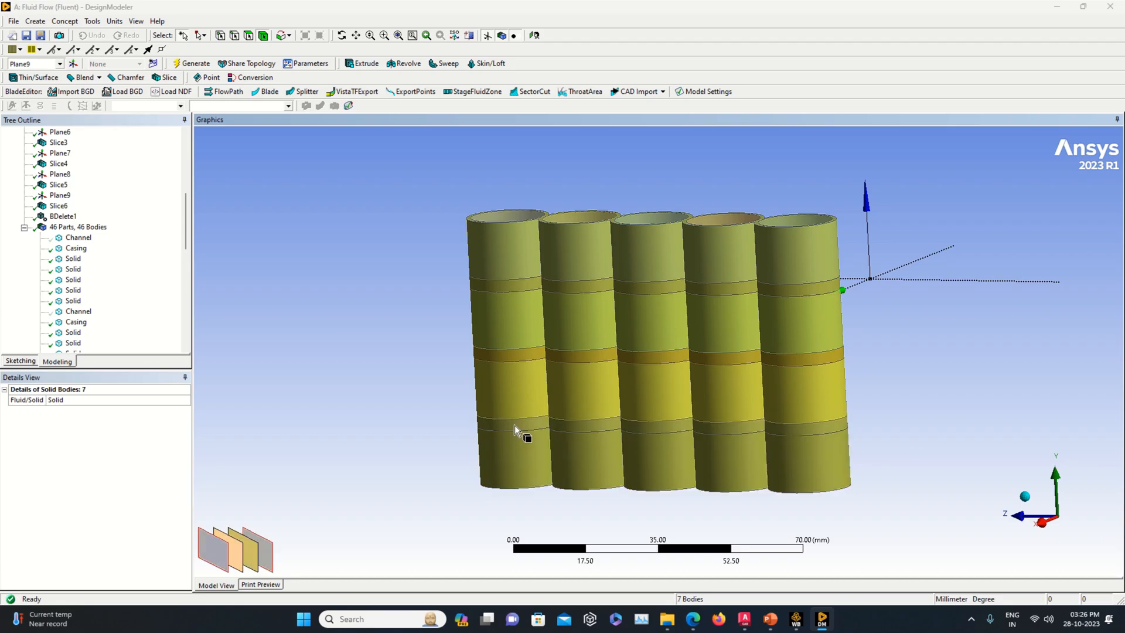
middle_click_drag(439, 406, 493, 386)
left_click(35, 21)
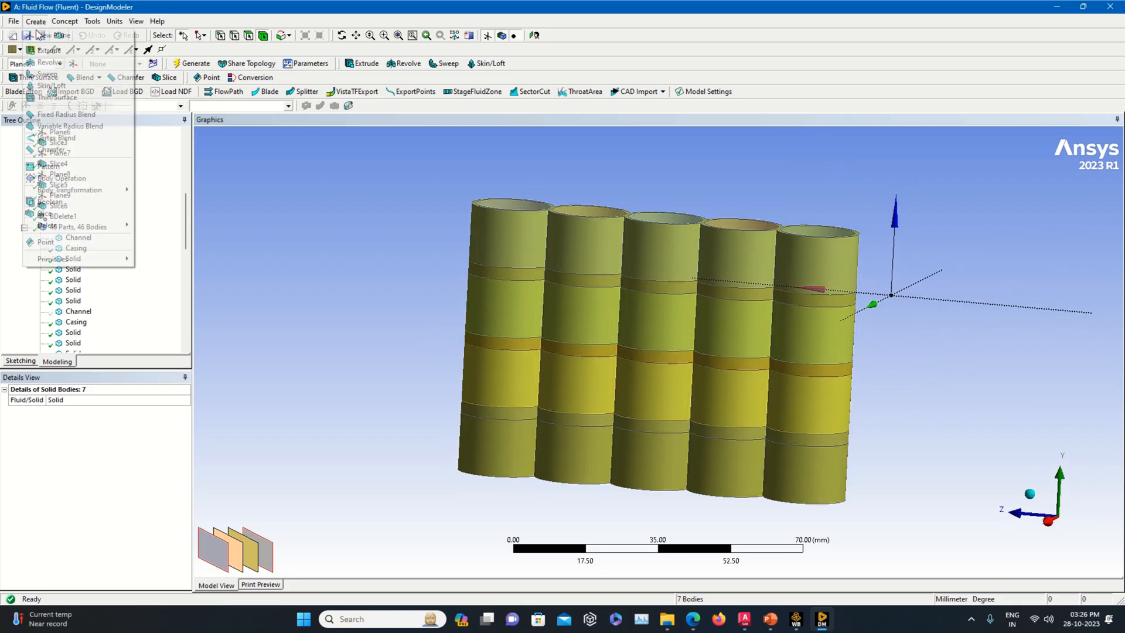
left_click(59, 202)
left_click(83, 420)
right_click(83, 459)
left_click(113, 471)
Step: Hide the united casing body so that only the solid cell slices are displayed
middle_click_drag(344, 279, 362, 303)
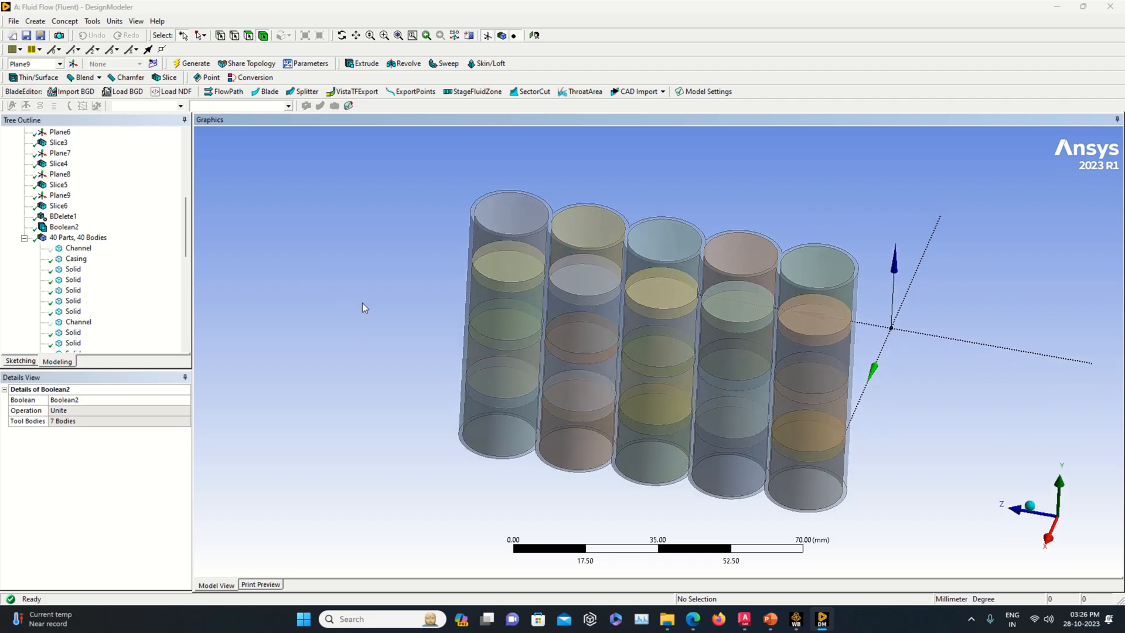
left_click(553, 212)
right_click(553, 213)
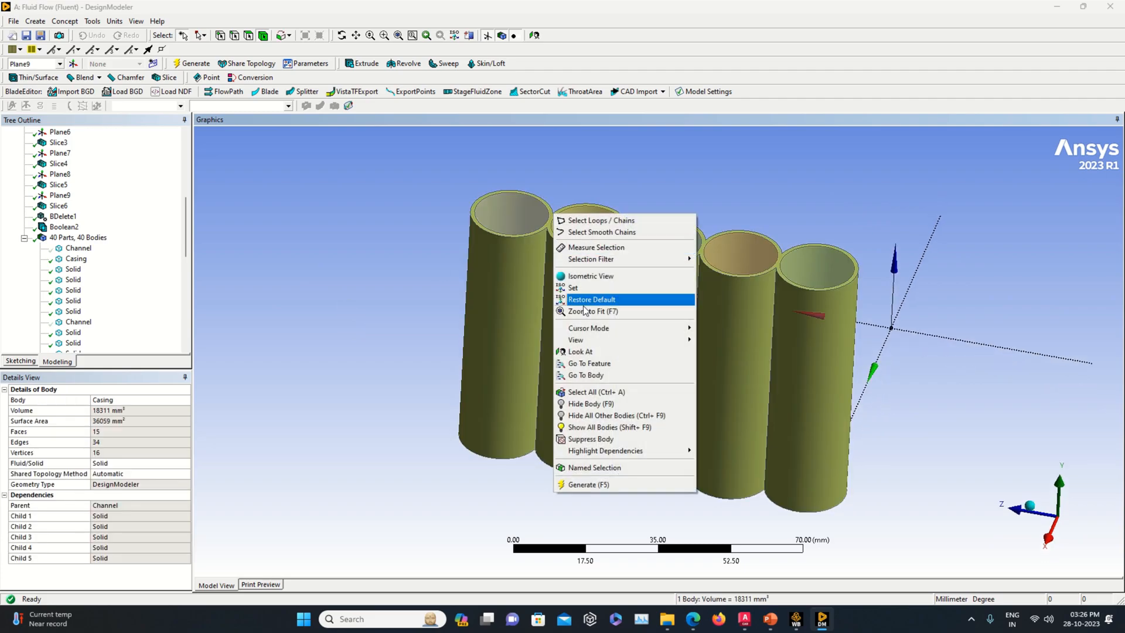
left_click(604, 404)
middle_click_drag(919, 378, 919, 350)
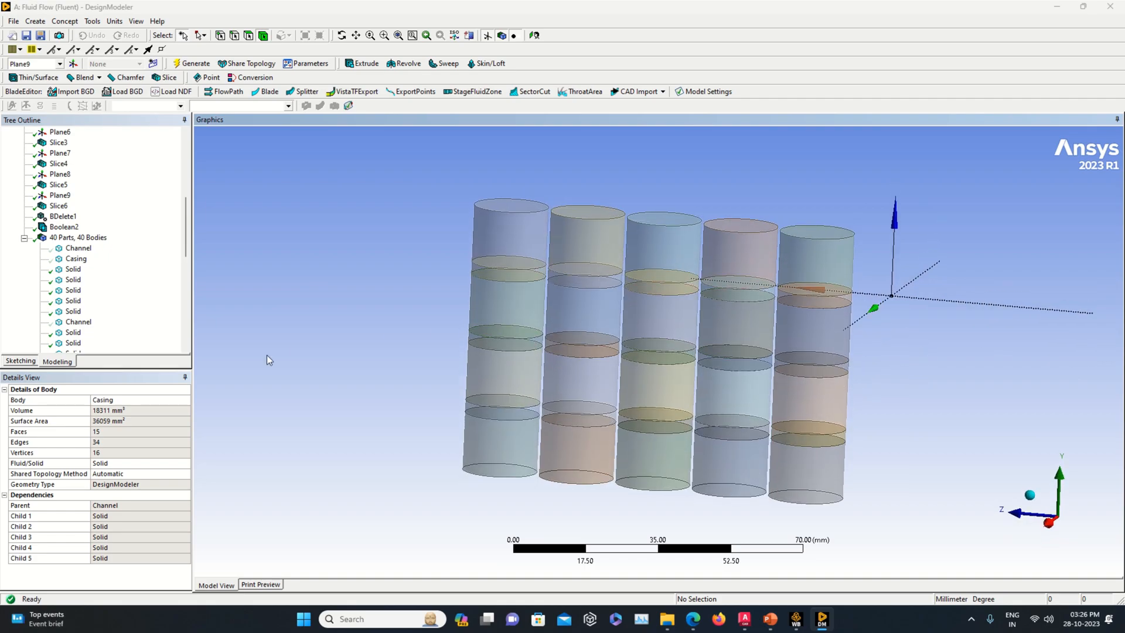
Step: Unite the seven stacked slices of the first cell, at the +Z end of the pack, with a Boolean operation
left_click(34, 21)
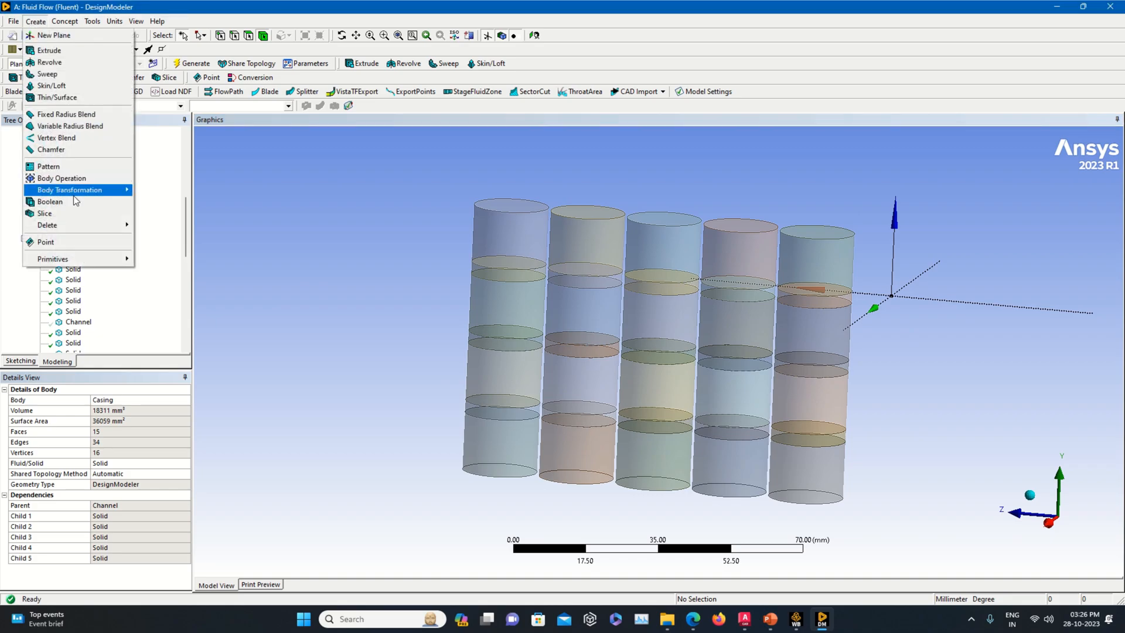
left_click(58, 188)
mouse_move(497, 170)
left_mouse_down()
mouse_move(518, 371)
mouse_move(508, 478)
left_mouse_up()
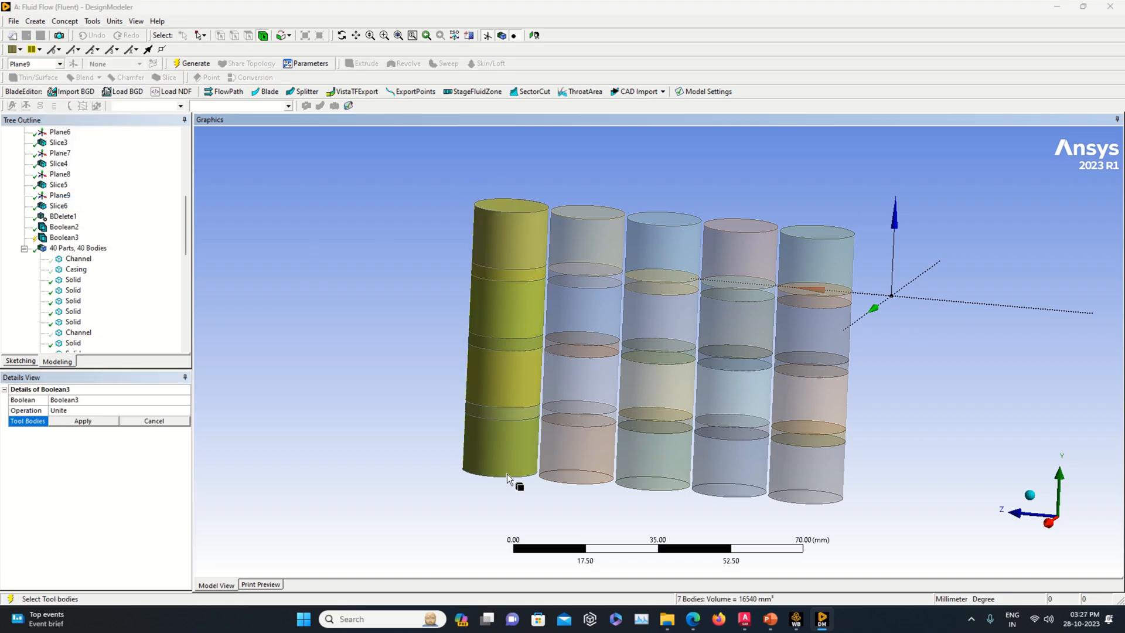
left_click(83, 421)
left_click(187, 64)
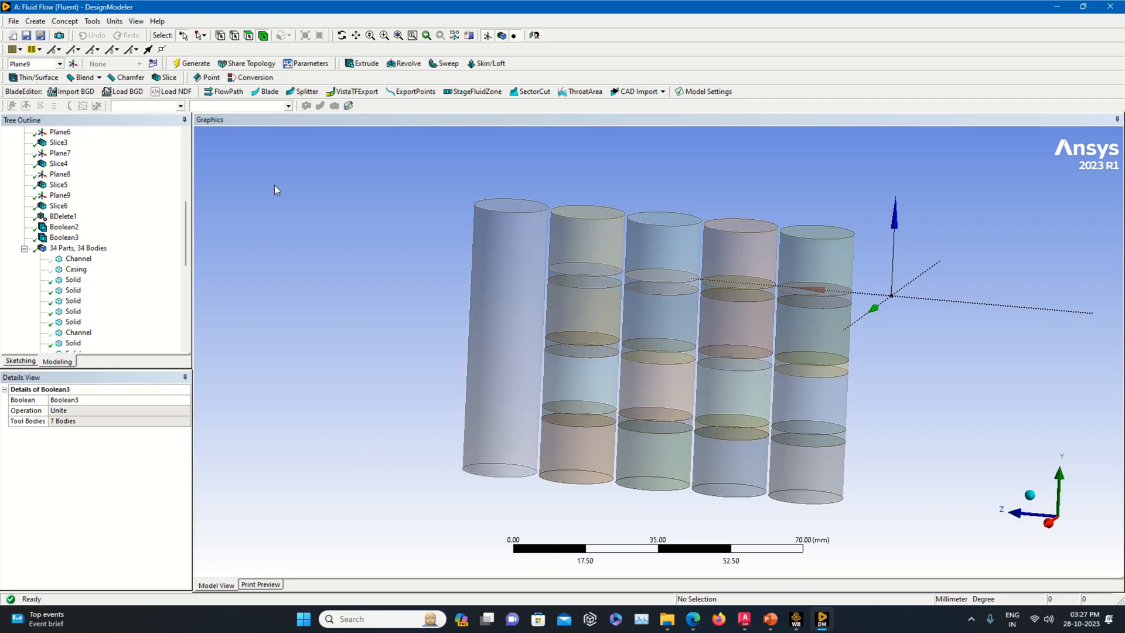
Step: Unite the seven stacked slices of the second cell from the +Z end with a Boolean operation
left_click(35, 21)
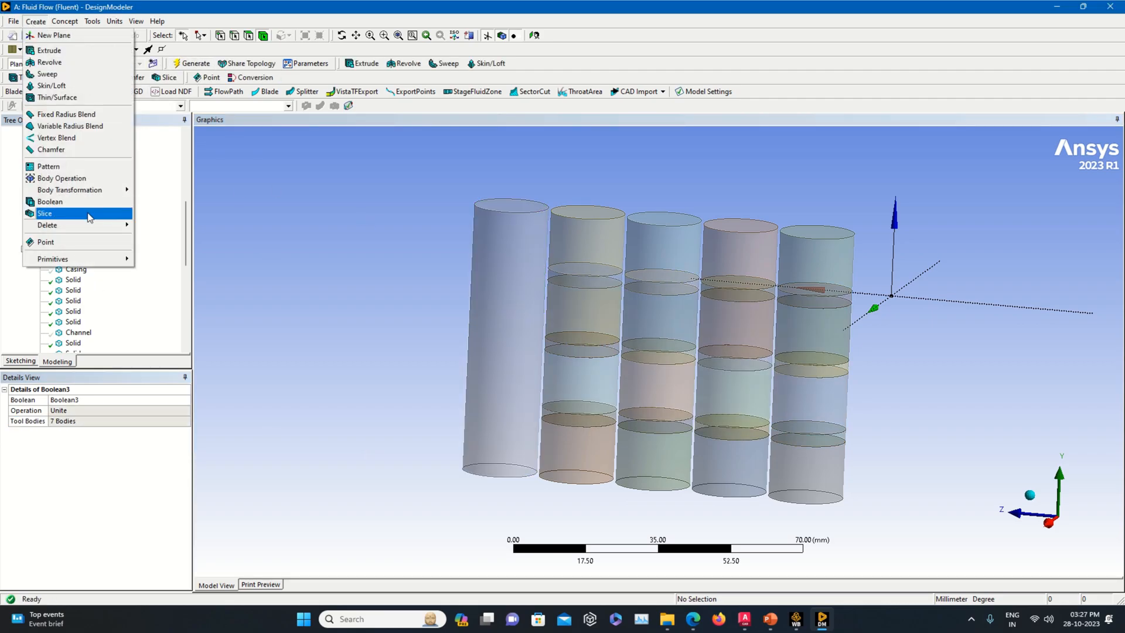
left_click(50, 202)
mouse_move(586, 235)
left_mouse_down()
mouse_move(607, 374)
mouse_move(593, 459)
left_mouse_up()
left_click(109, 422)
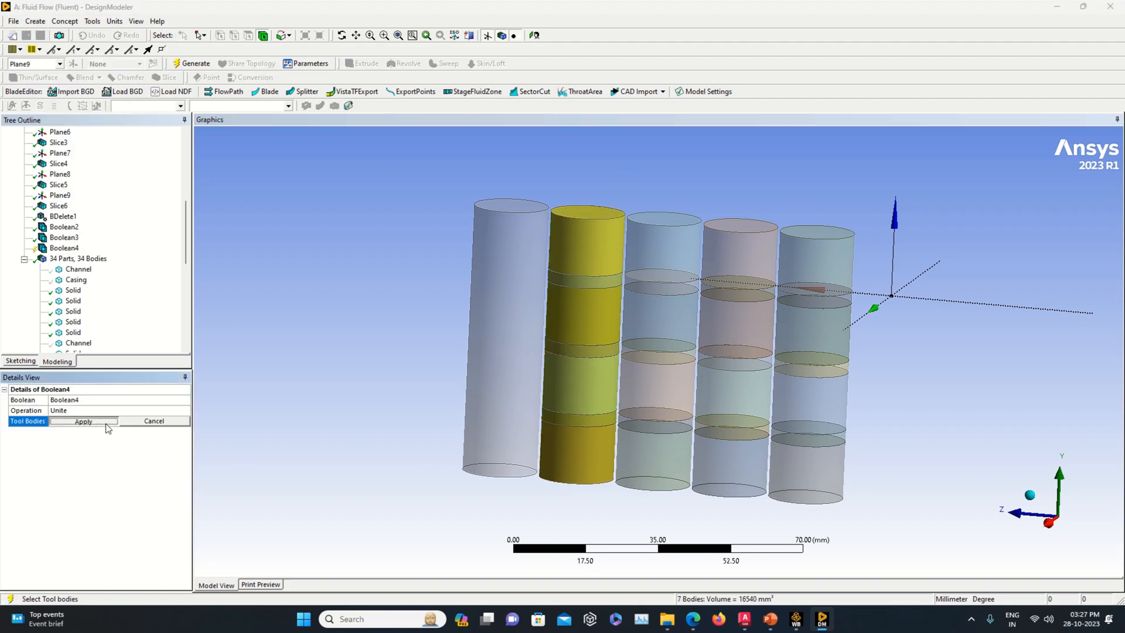
left_click(194, 63)
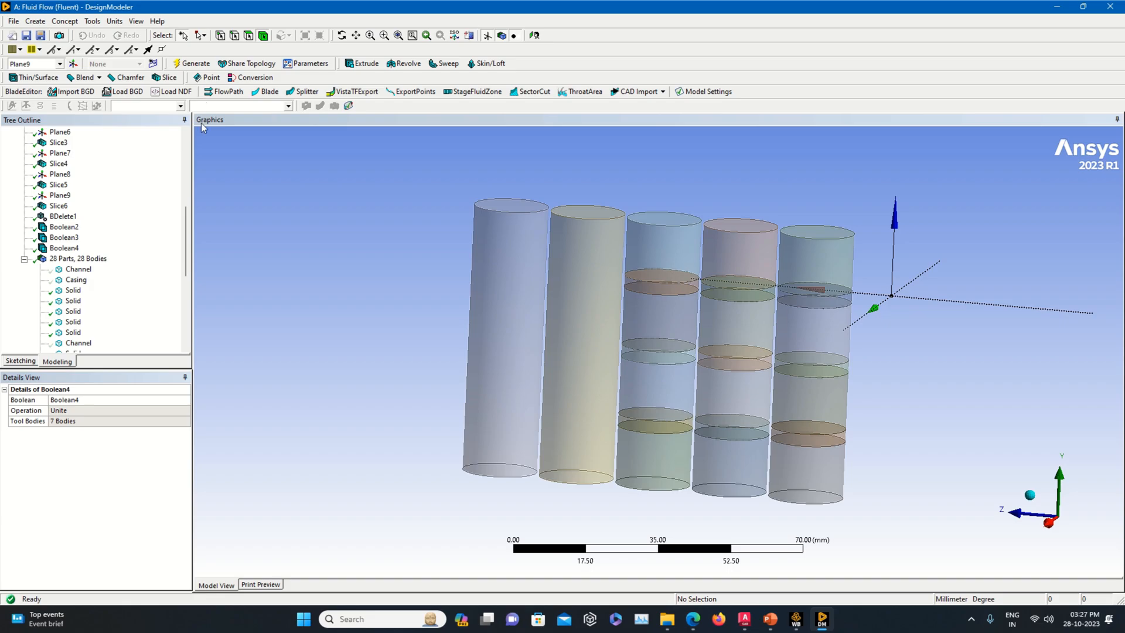
Step: Unite the seven stacked slices of the middle cell with a Boolean operation
left_click(39, 22)
left_click(50, 202)
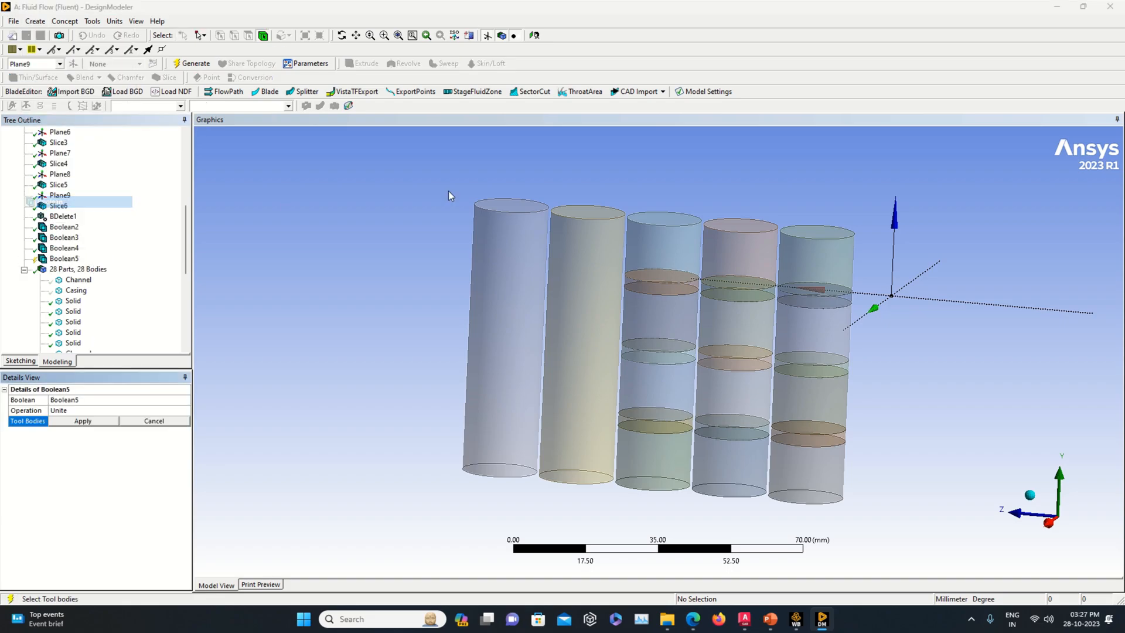
mouse_move(661, 228)
left_mouse_down()
mouse_move(659, 357)
mouse_move(681, 492)
left_mouse_up()
left_click_drag(661, 235, 648, 455)
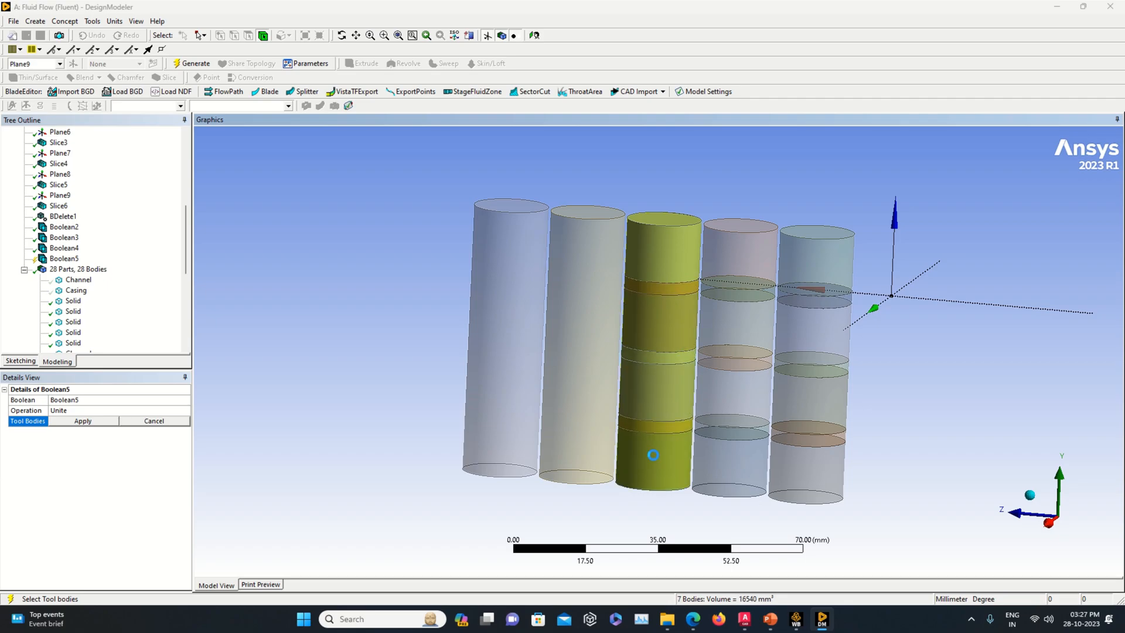
left_click(82, 421)
left_click(196, 64)
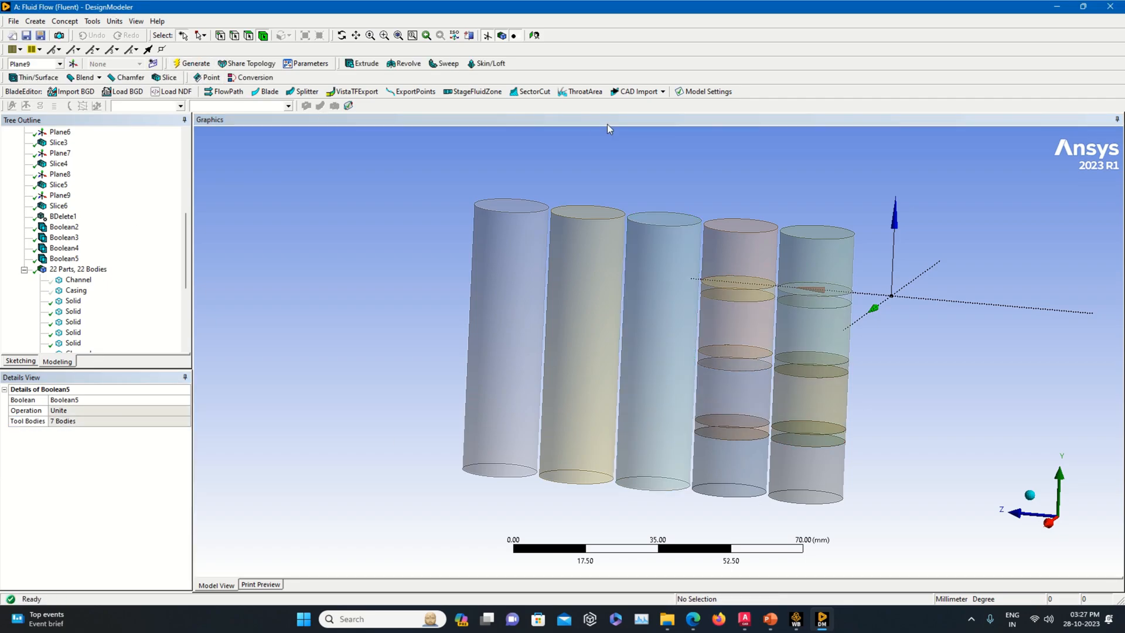
Step: Unite the seven stacked slices of the fourth cell from the +Z end with a Boolean operation
left_click(29, 22)
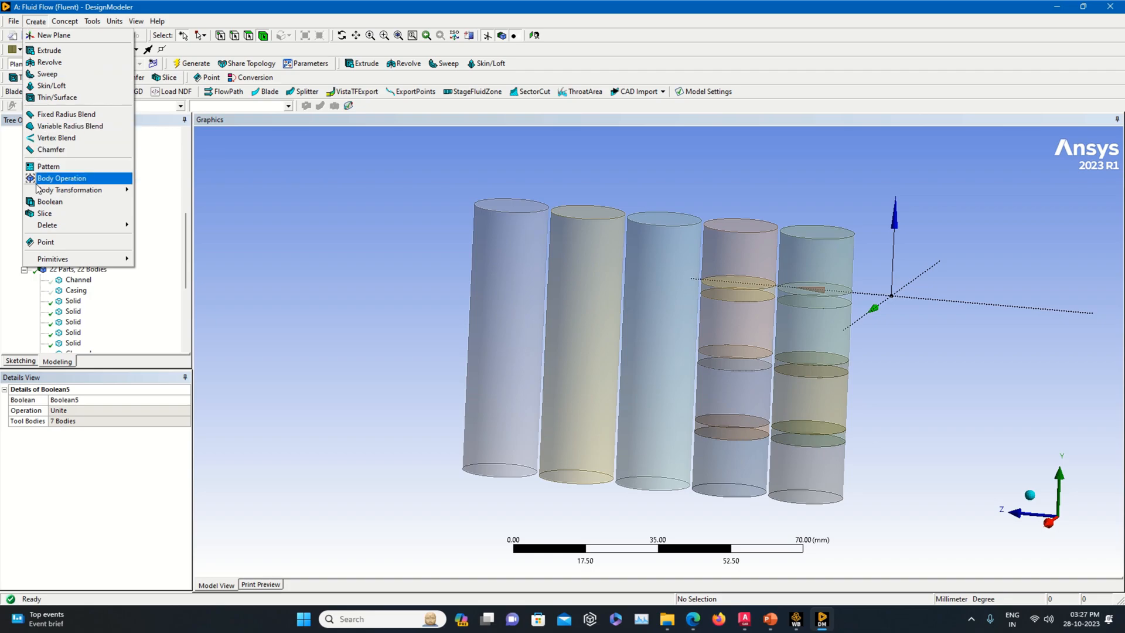
left_click(47, 201)
mouse_move(761, 220)
left_mouse_down()
mouse_move(771, 314)
mouse_move(744, 460)
mouse_move(670, 479)
left_mouse_up()
left_click(76, 421)
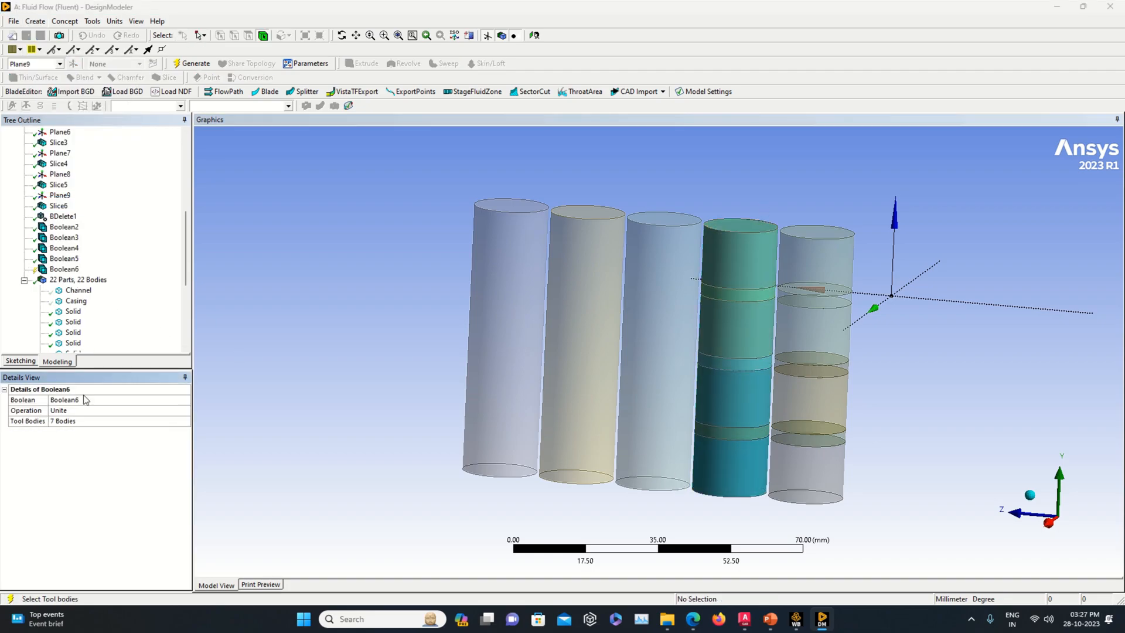
left_click(193, 63)
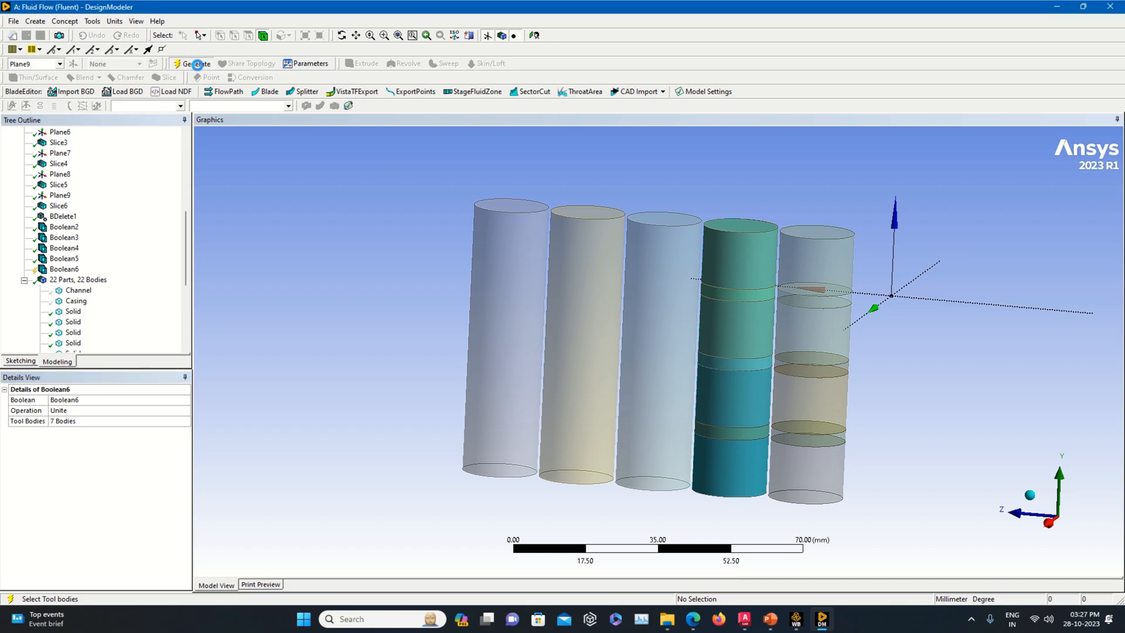
Step: Unite the seven stacked slices of the fifth cell, at the -Z end of the pack, with a Boolean operation
left_click(32, 21)
left_click(70, 208)
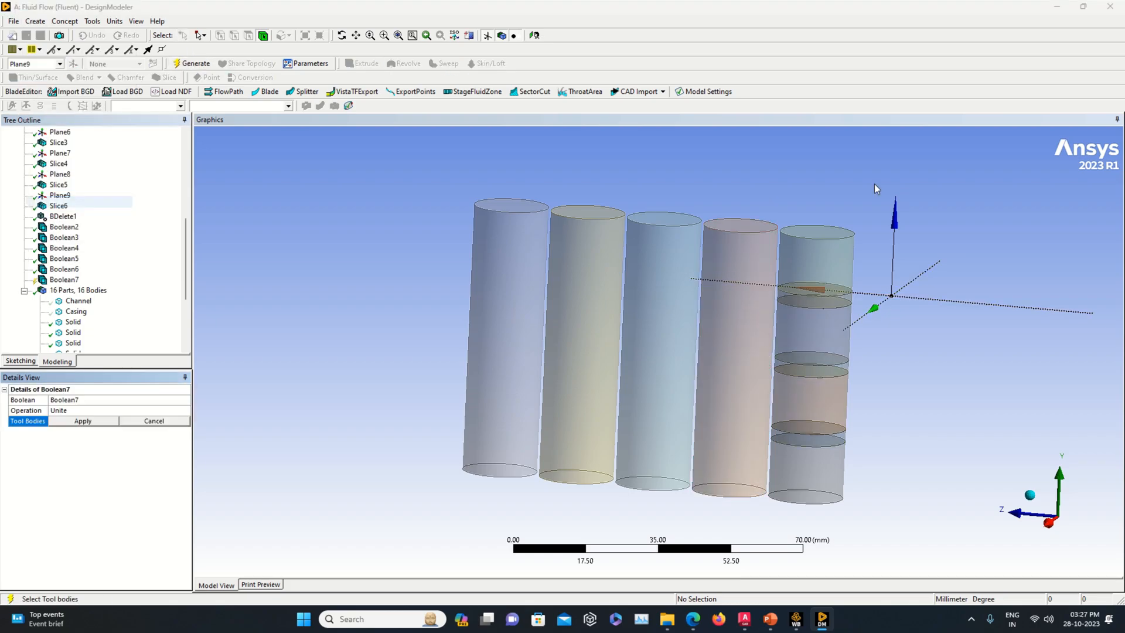
left_click_drag(824, 252, 798, 470)
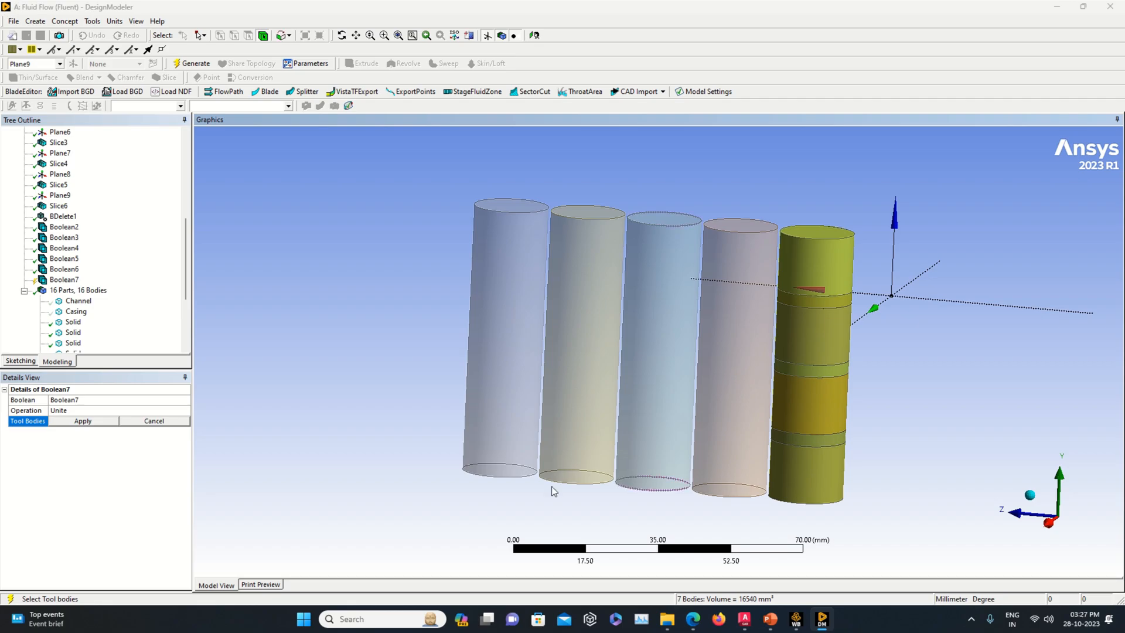
left_click(100, 421)
left_click(192, 63)
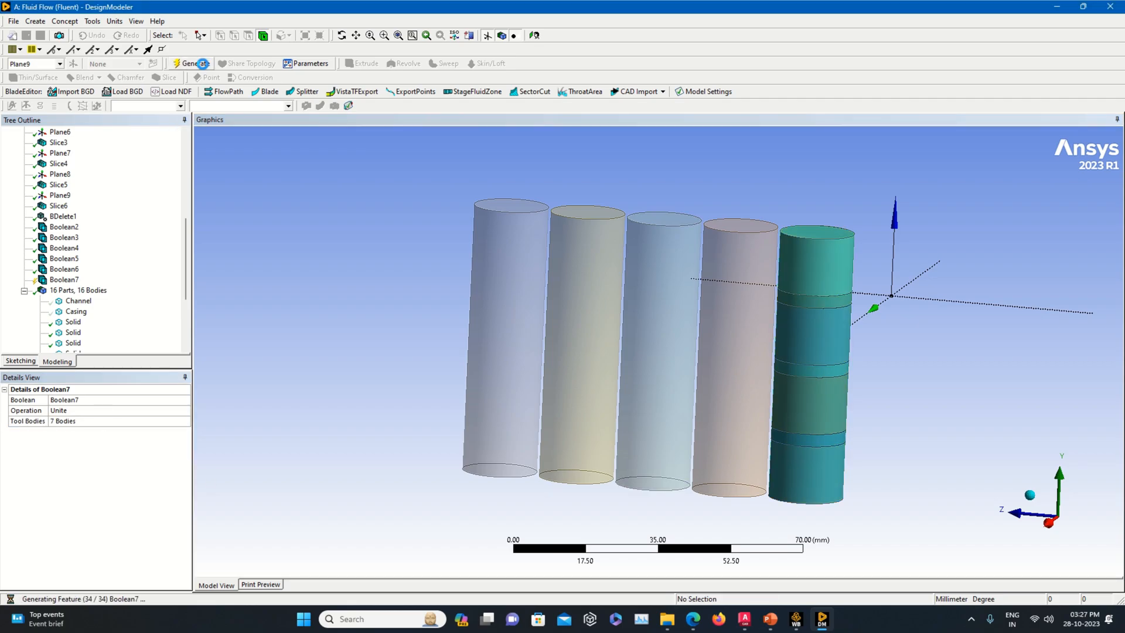
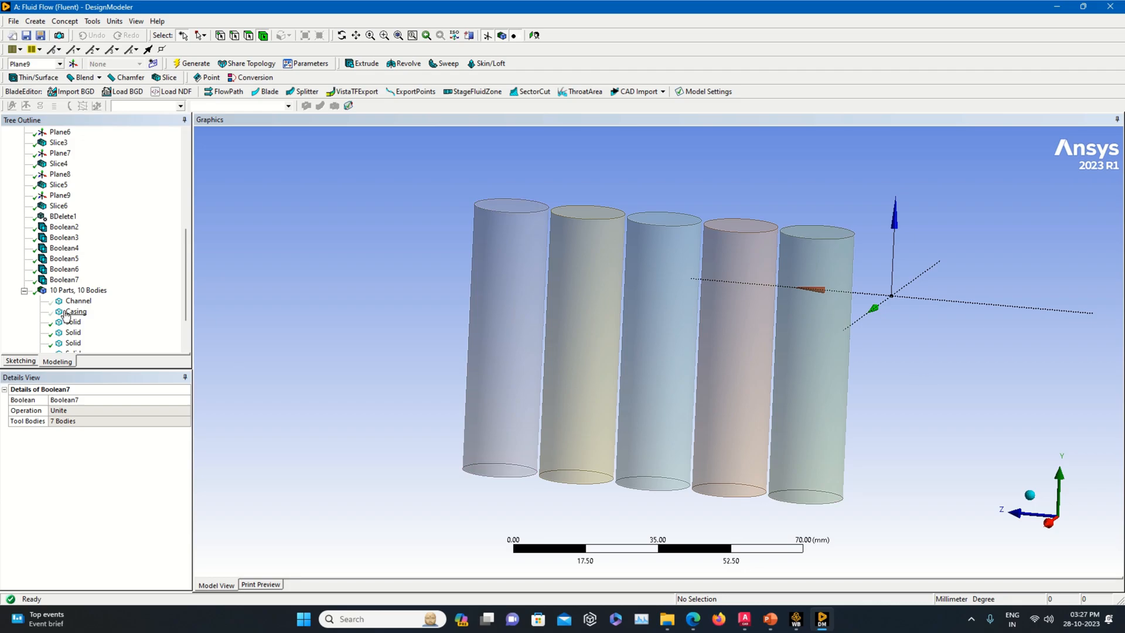
Step: Show all hidden bodies so the channels and casing display together with the cells
scroll(66, 317, "down", 2)
left_click(78, 248)
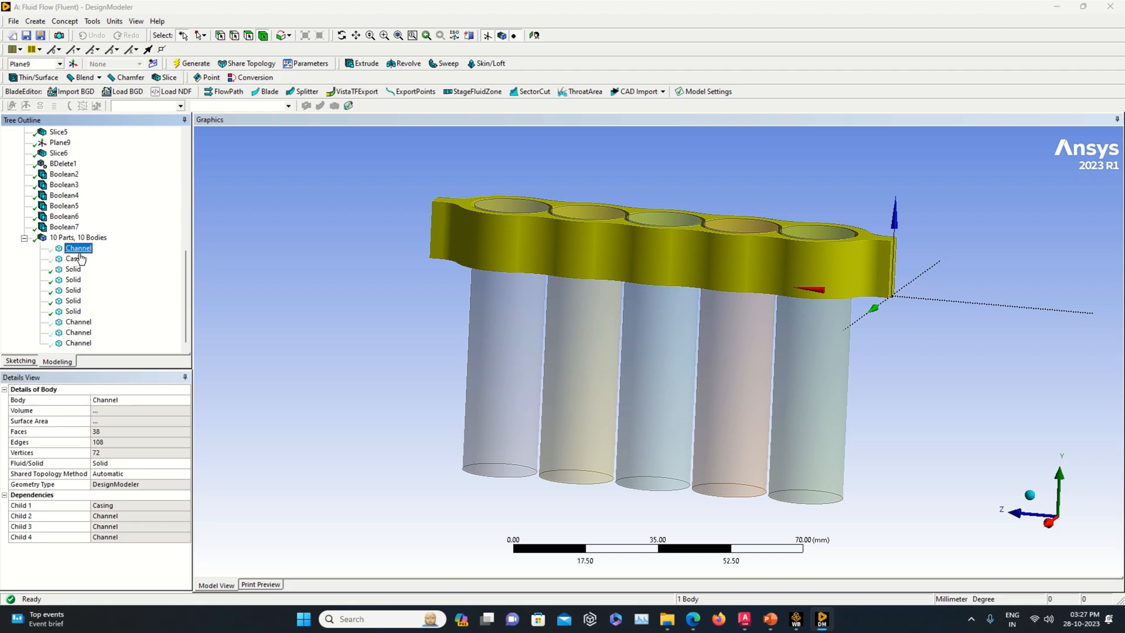
right_click(80, 254)
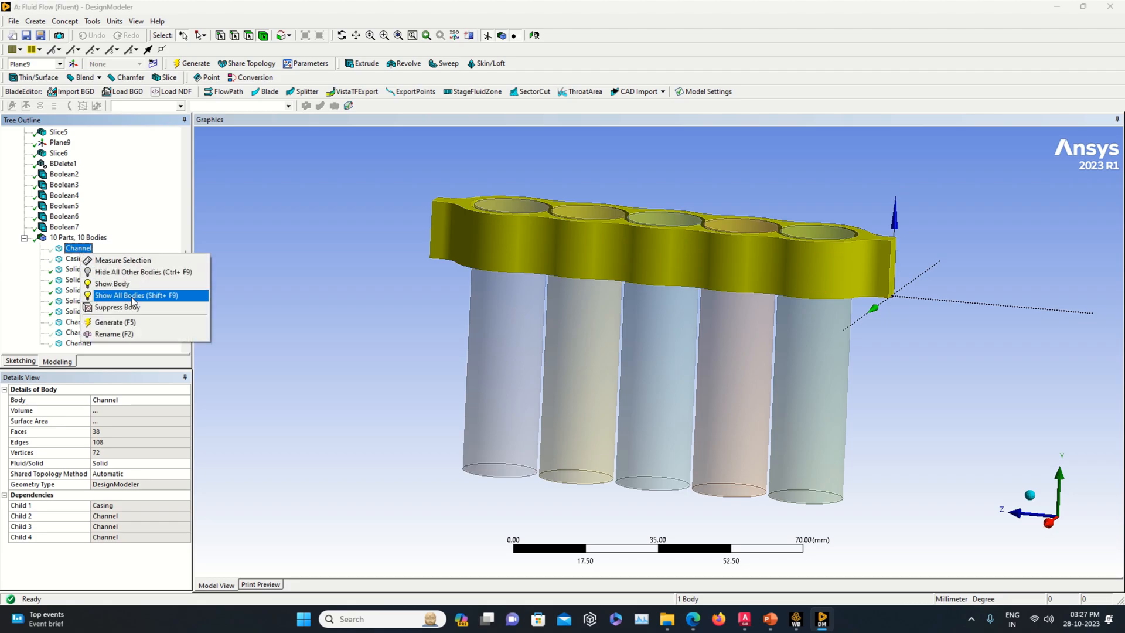
left_click(133, 296)
middle_click_drag(356, 280, 346, 301)
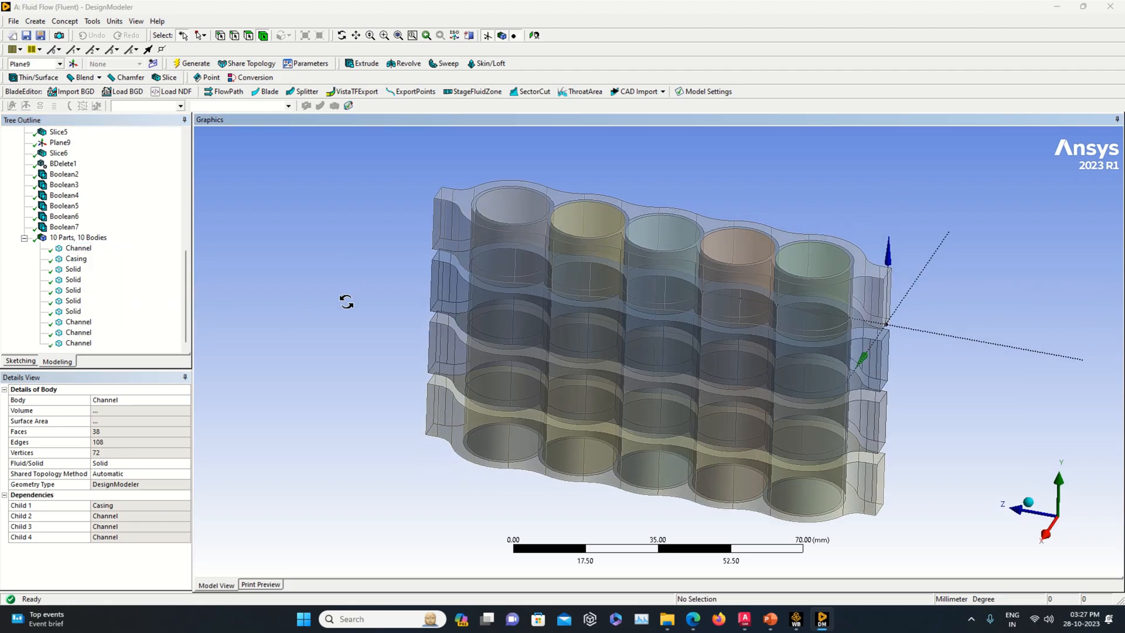
Step: Examine each body listed under the ten parts to identify which geometry is channel, casing or cell
left_click(77, 250)
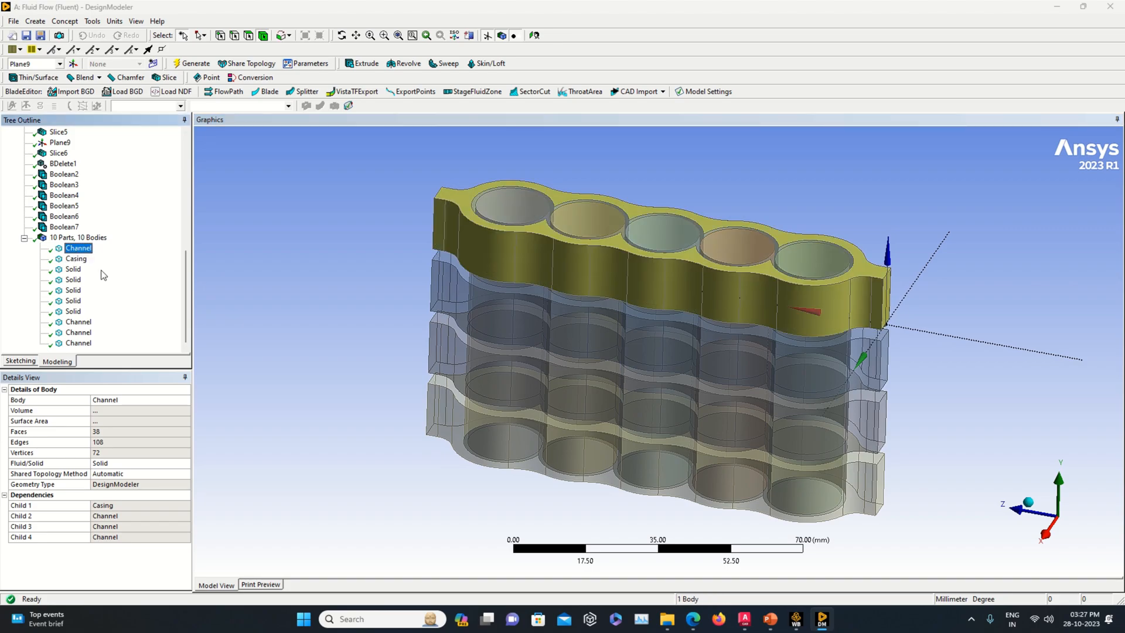
left_click(83, 262)
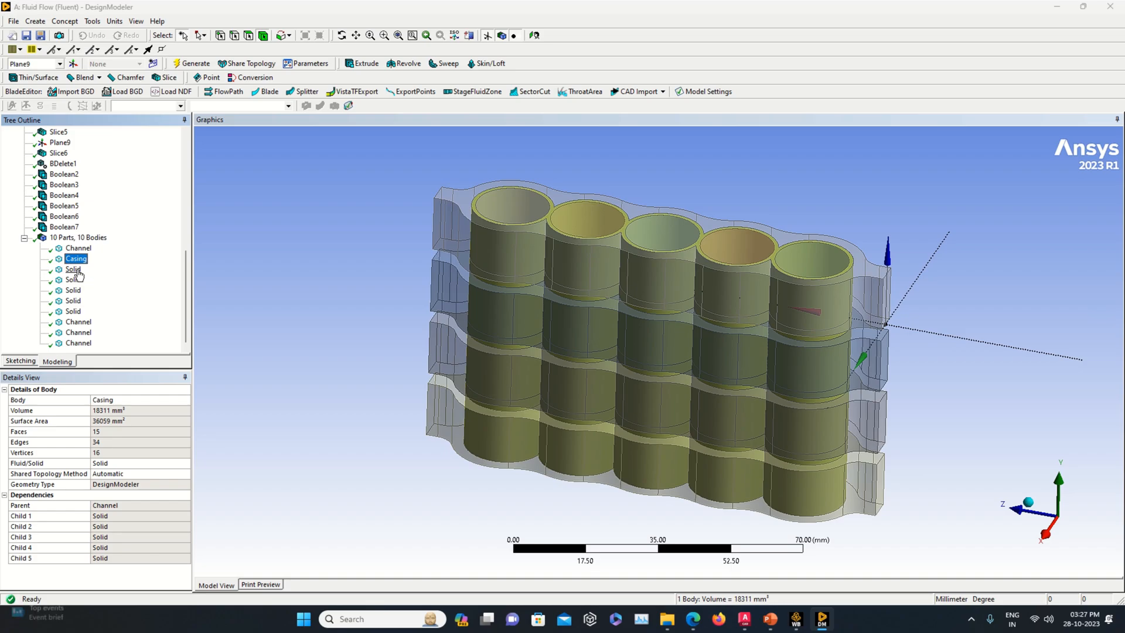
left_click(77, 270)
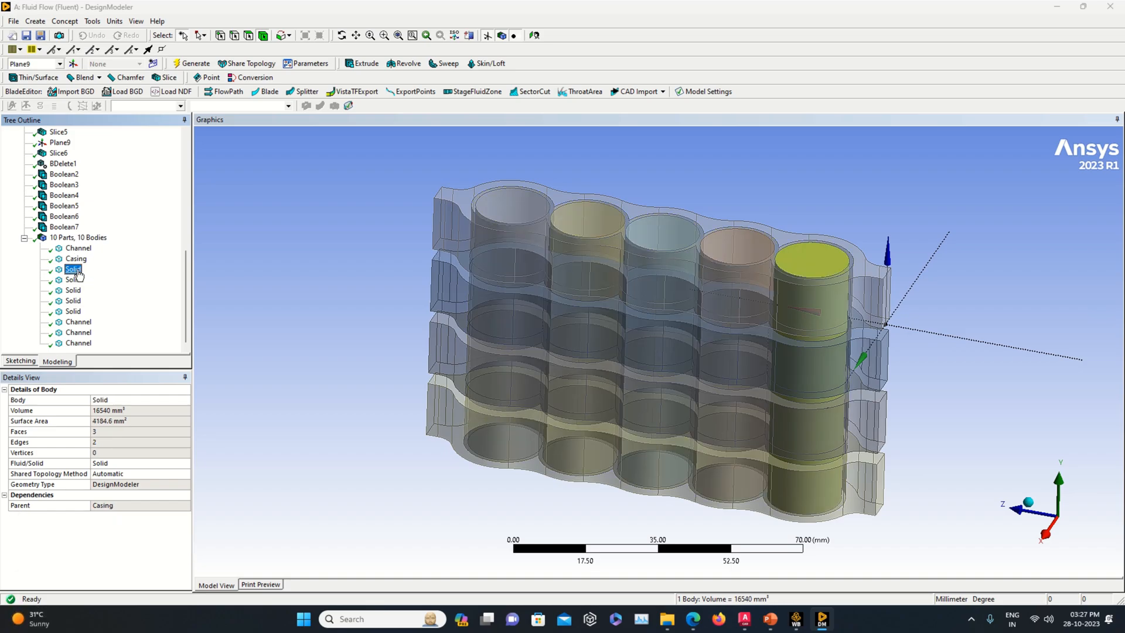
left_click(73, 281)
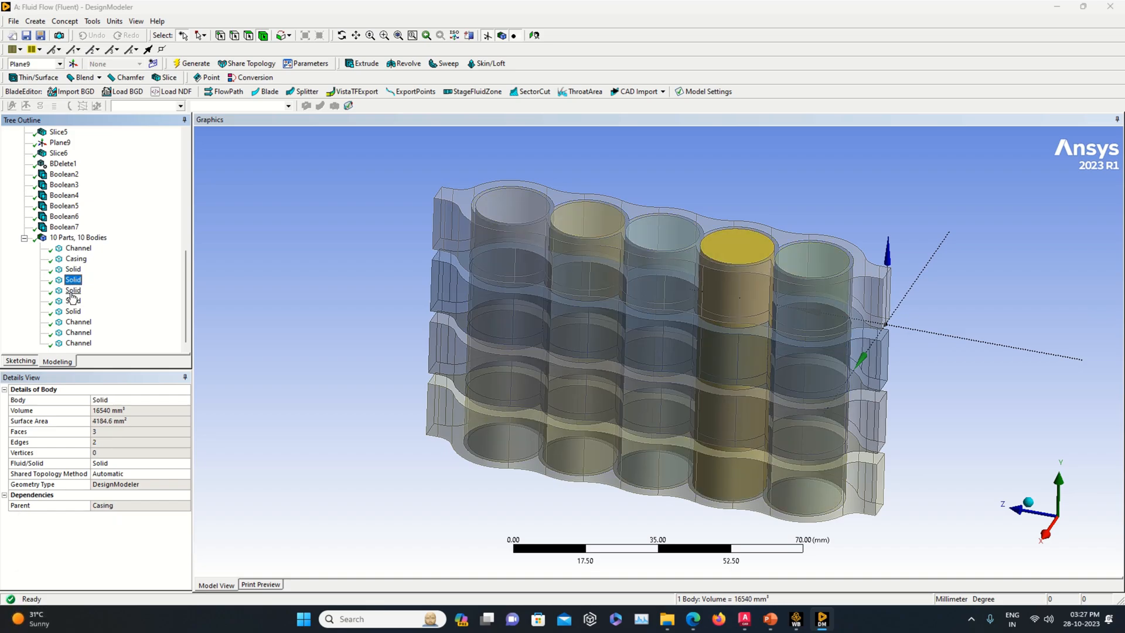
left_click(73, 291)
left_click(74, 300)
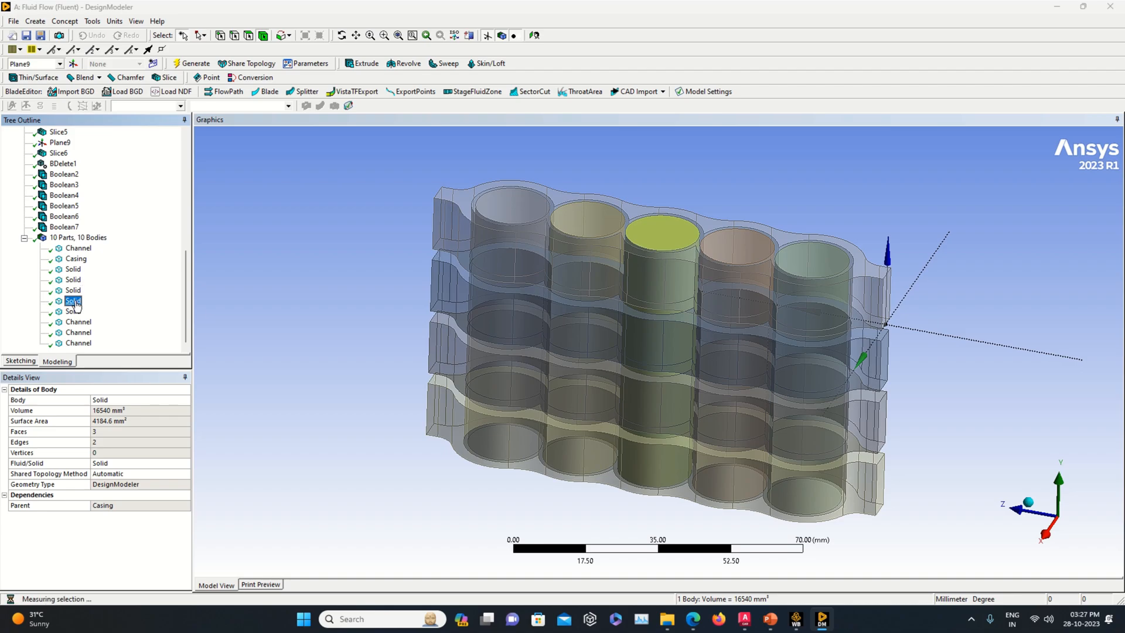
left_click(74, 311)
left_click(78, 322)
left_click(87, 333)
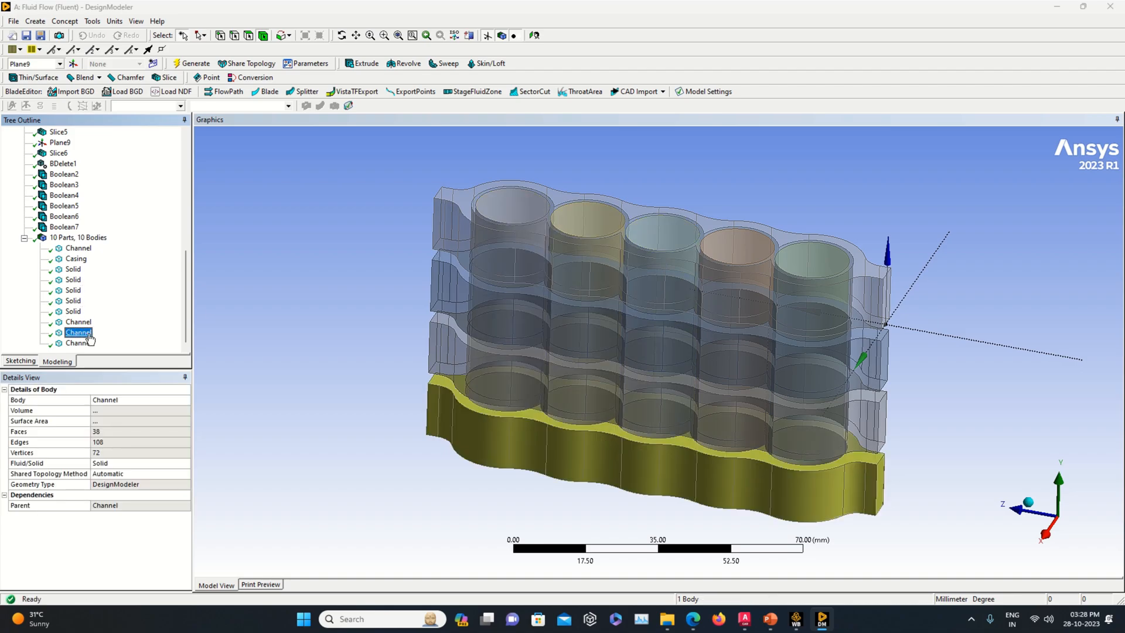
left_click(87, 344)
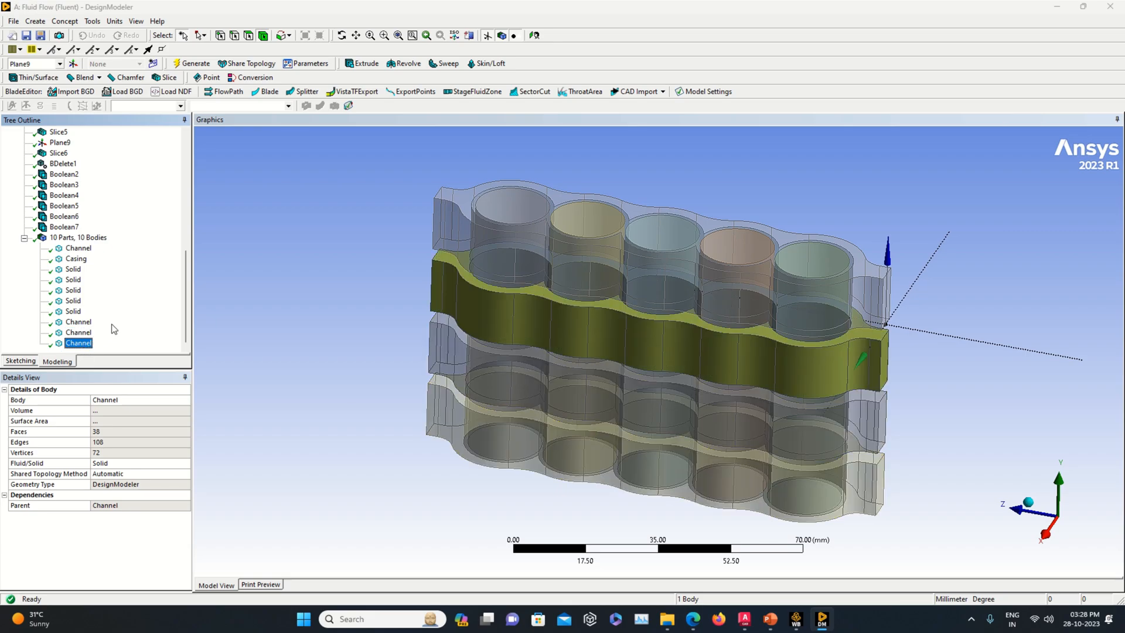
Step: Group the four Channel bodies into one new multibody part
left_click(78, 248)
left_click(78, 322)
left_click(78, 332)
left_click(80, 343)
left_click(80, 249, "ctrl")
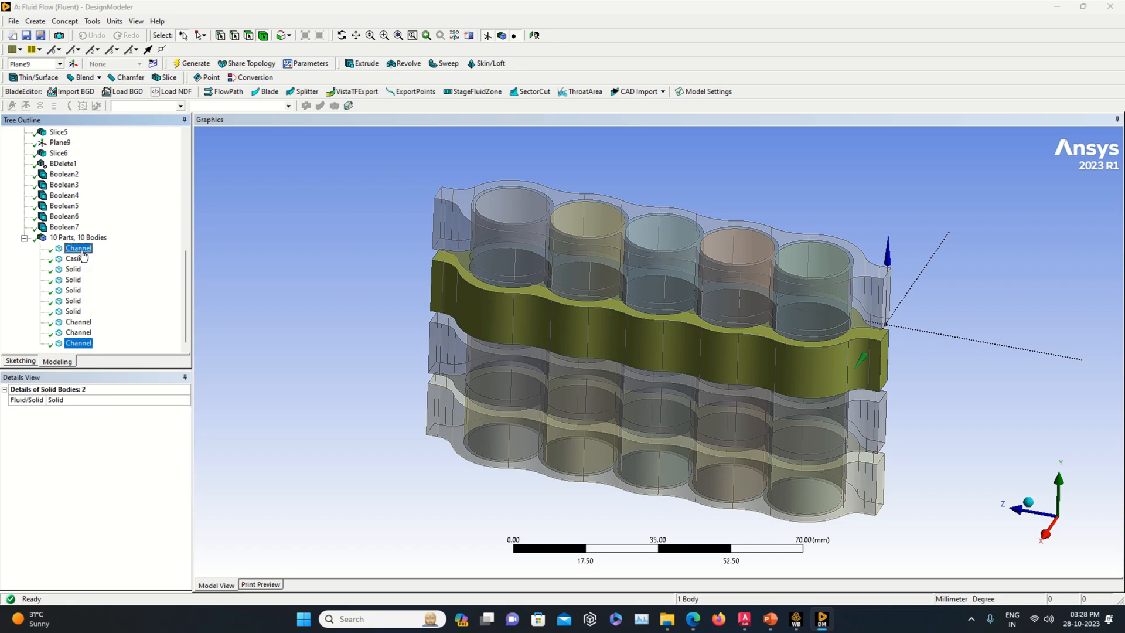
left_click(77, 332, "ctrl")
left_click(75, 324, "ctrl")
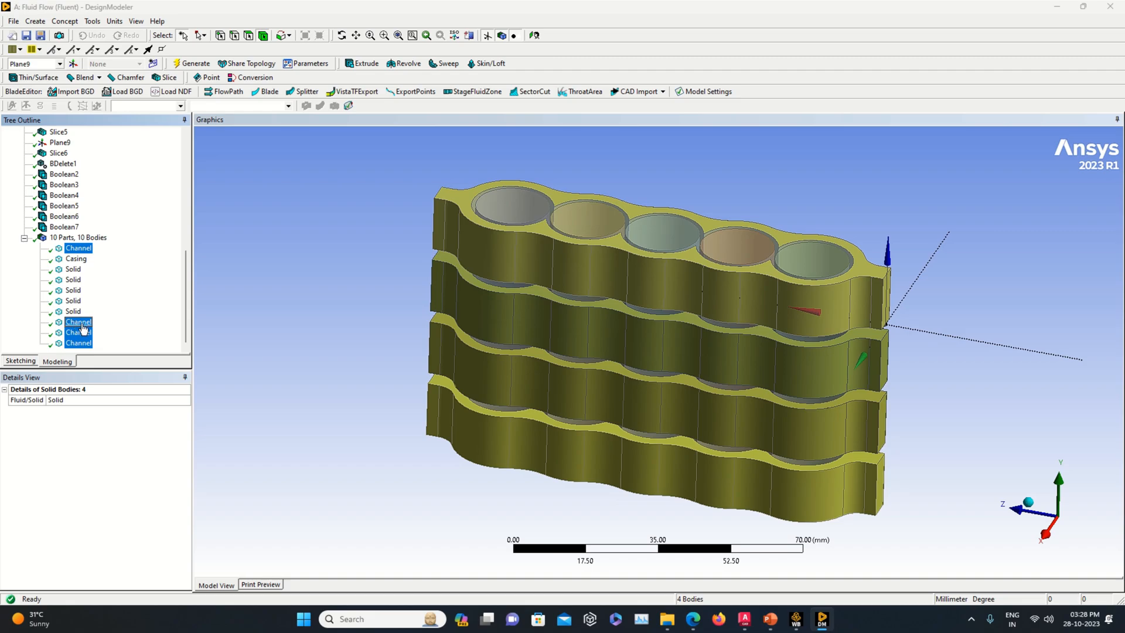
right_click(84, 327)
left_click(120, 378)
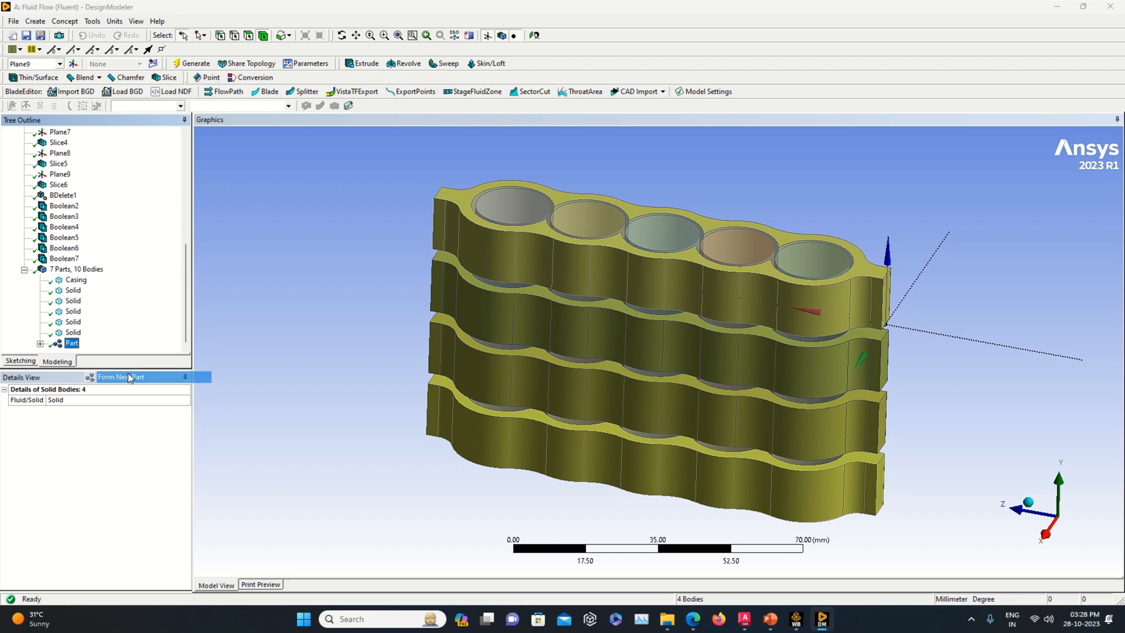
Step: Rename the new part containing the four channel bodies as Channel
right_click(73, 345)
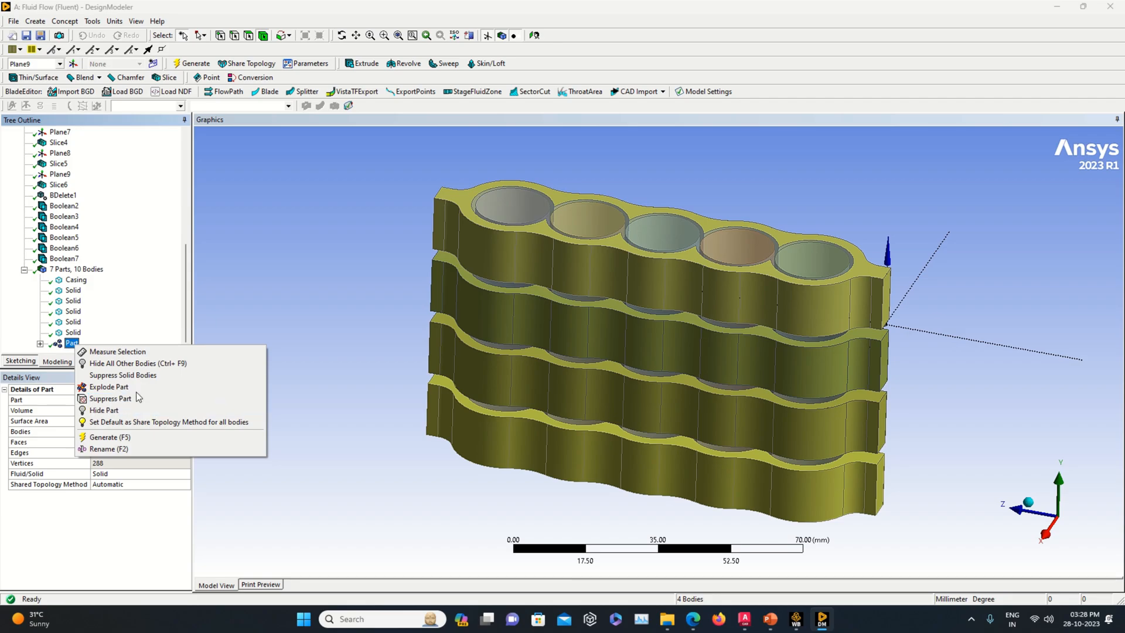
left_click(140, 449)
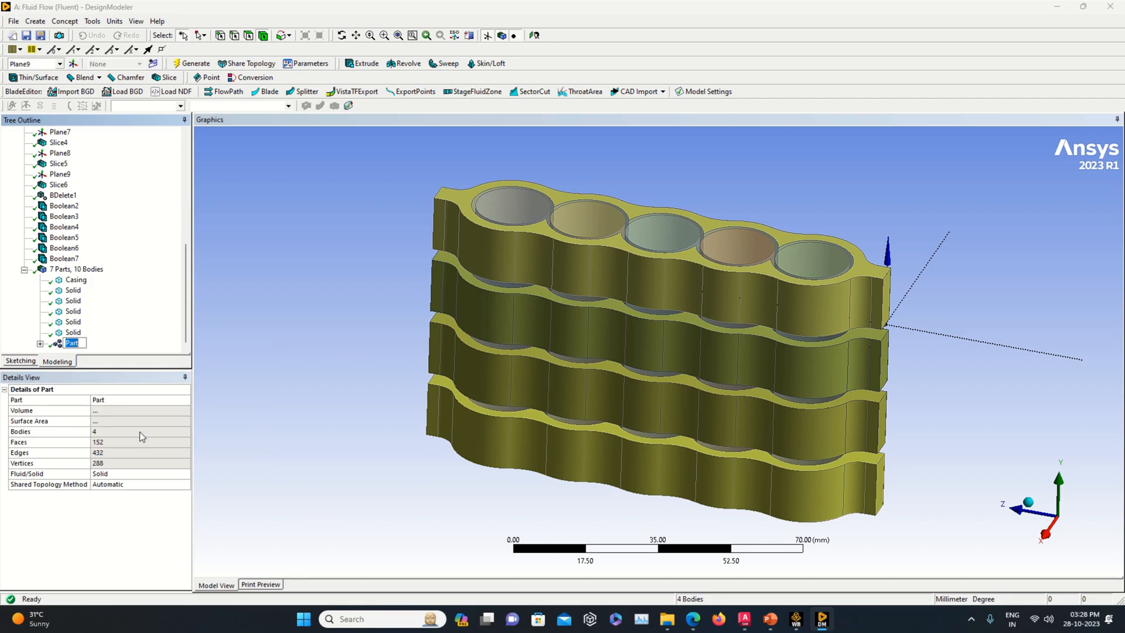
type("Channel")
key("Return")
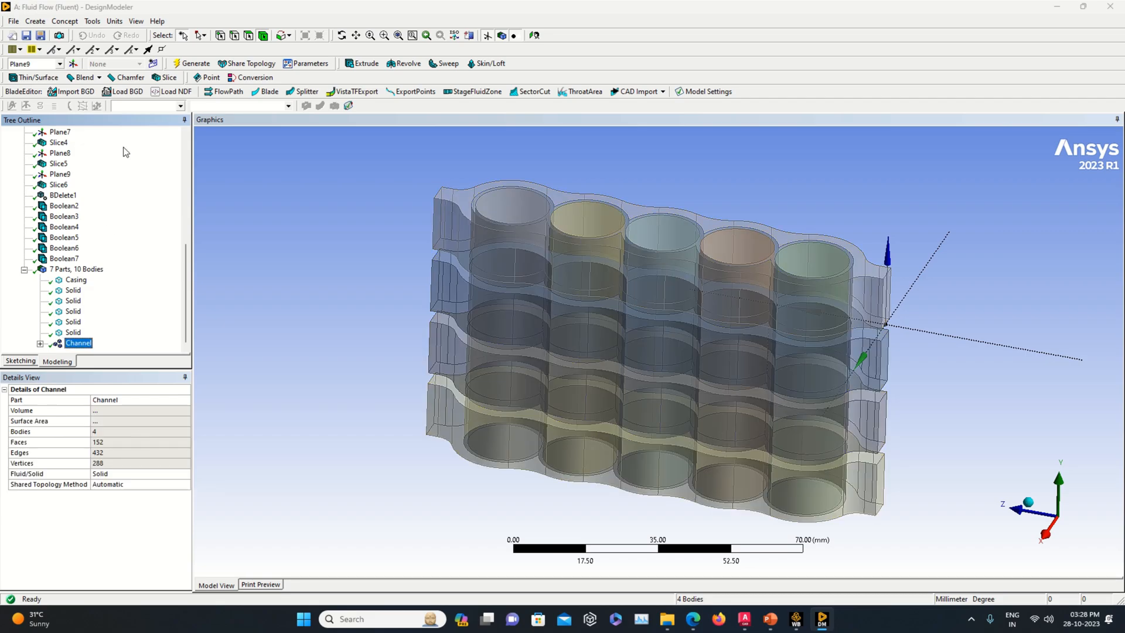
Step: Check the Casing body and rename the solid of the cell at the -Z end of the pack as Cell
left_click(71, 280)
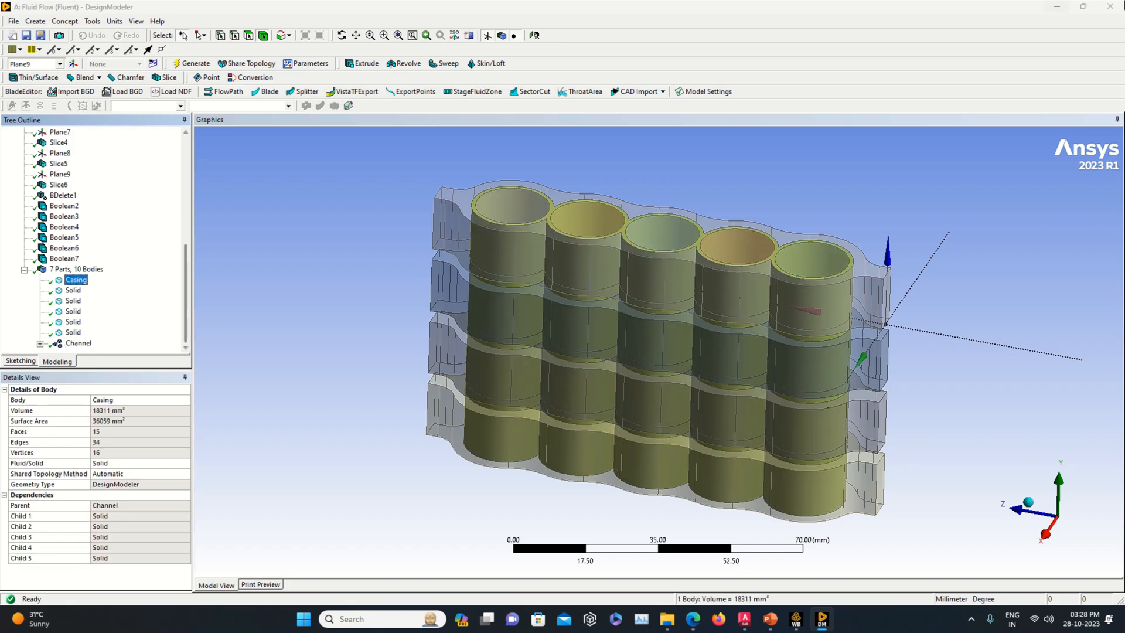
middle_click_drag(938, 298, 828, 321)
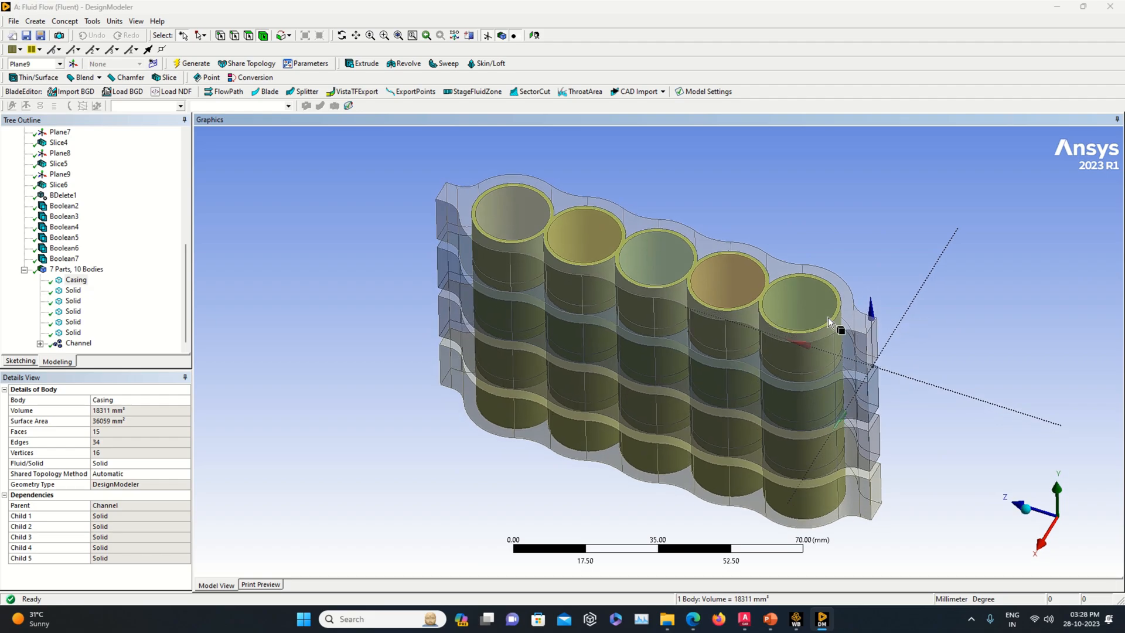
left_click(73, 291)
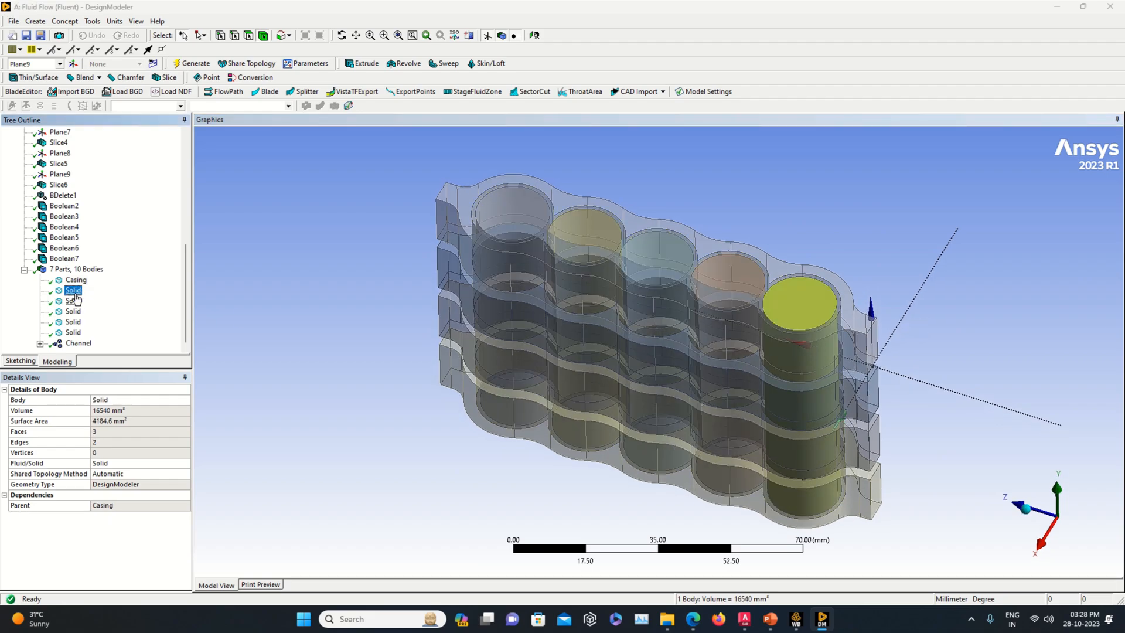
right_click(78, 296)
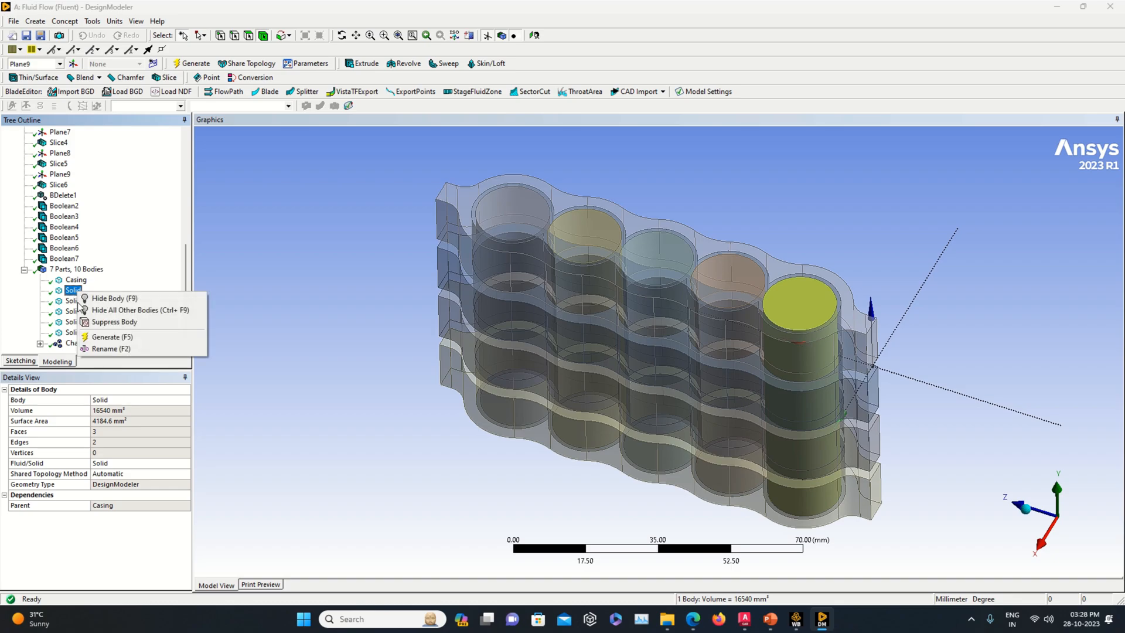
left_click(96, 349)
type("Cell")
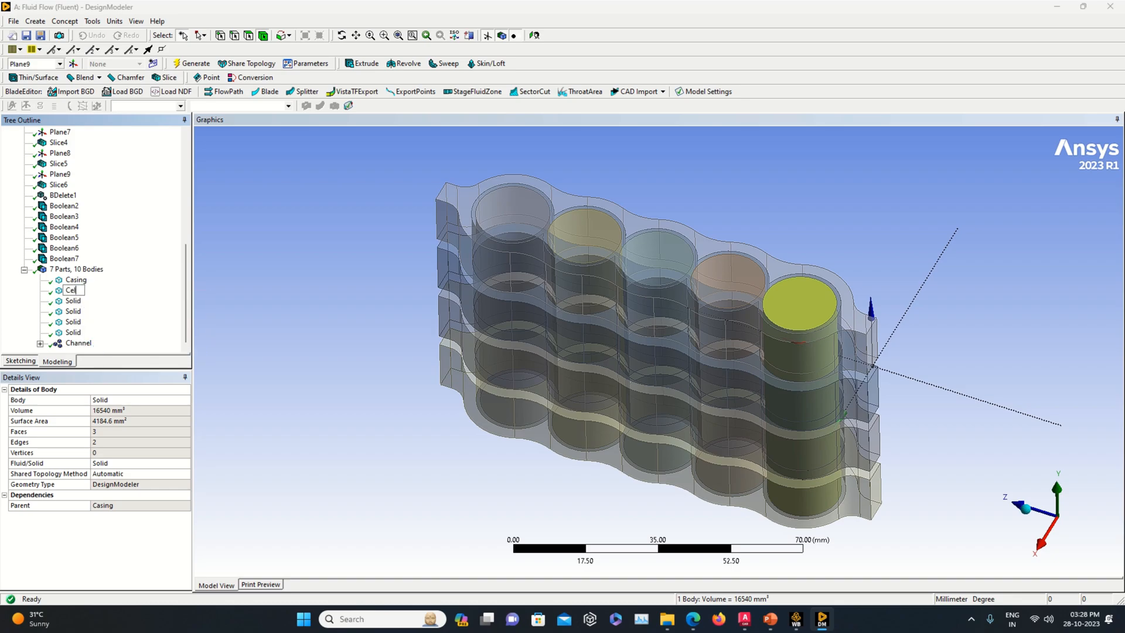
key("Return")
Step: Rename the solid of the fourth cell from the +Z end as Cell
left_click(73, 301)
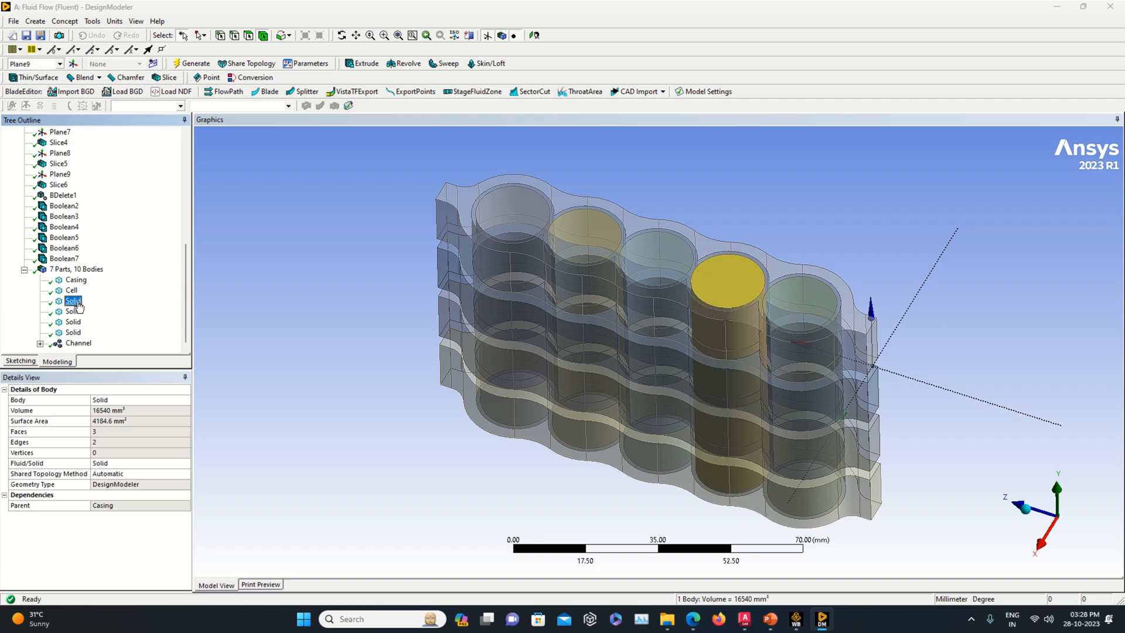
right_click(75, 302)
left_click(111, 358)
type("Cell")
key("Return")
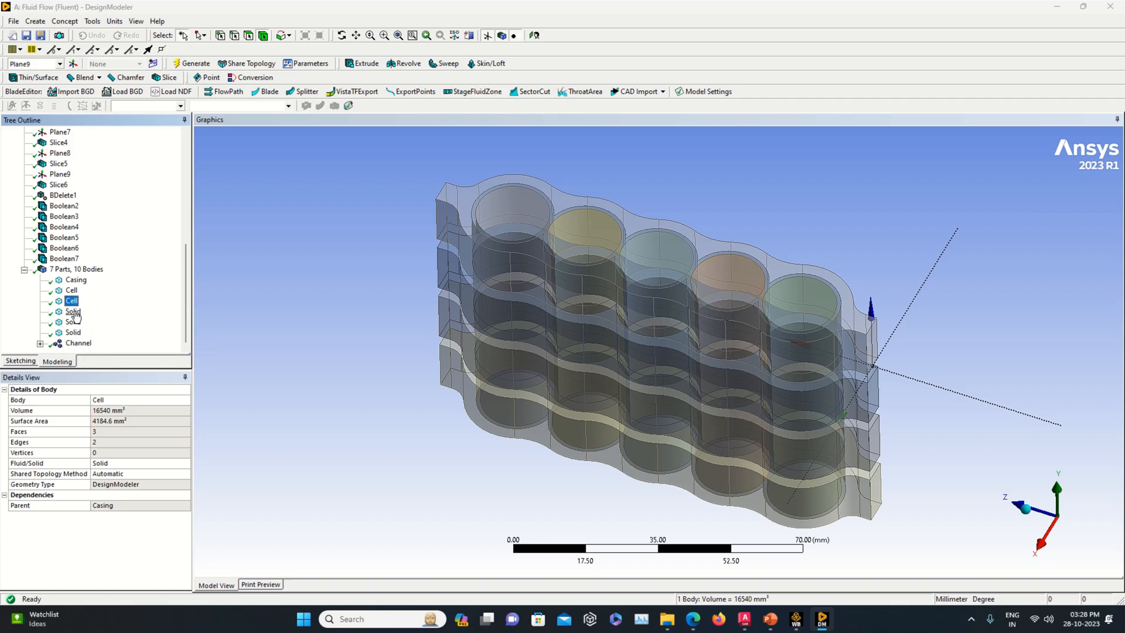
Step: Rename the solid of the middle cell as Cell
left_click(73, 311)
right_click(76, 314)
left_click(106, 370)
type("Cell")
key("Return")
Step: Rename the solid of the second cell from the +Z end as Cell
right_click(75, 324)
left_click(113, 378)
type("C")
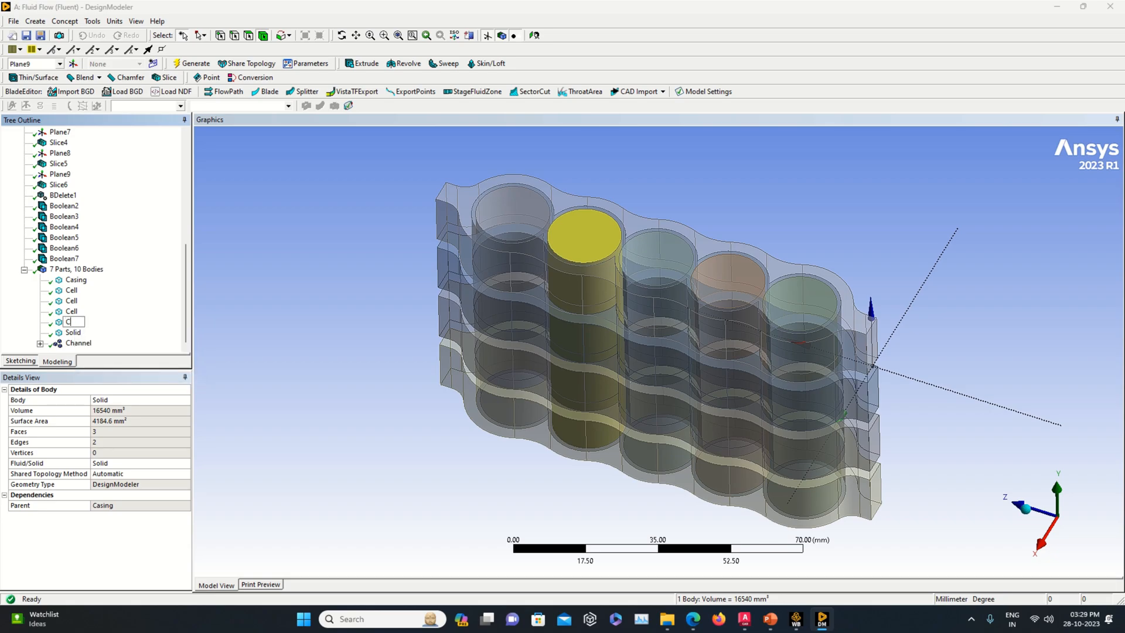
type("ell")
key("Return")
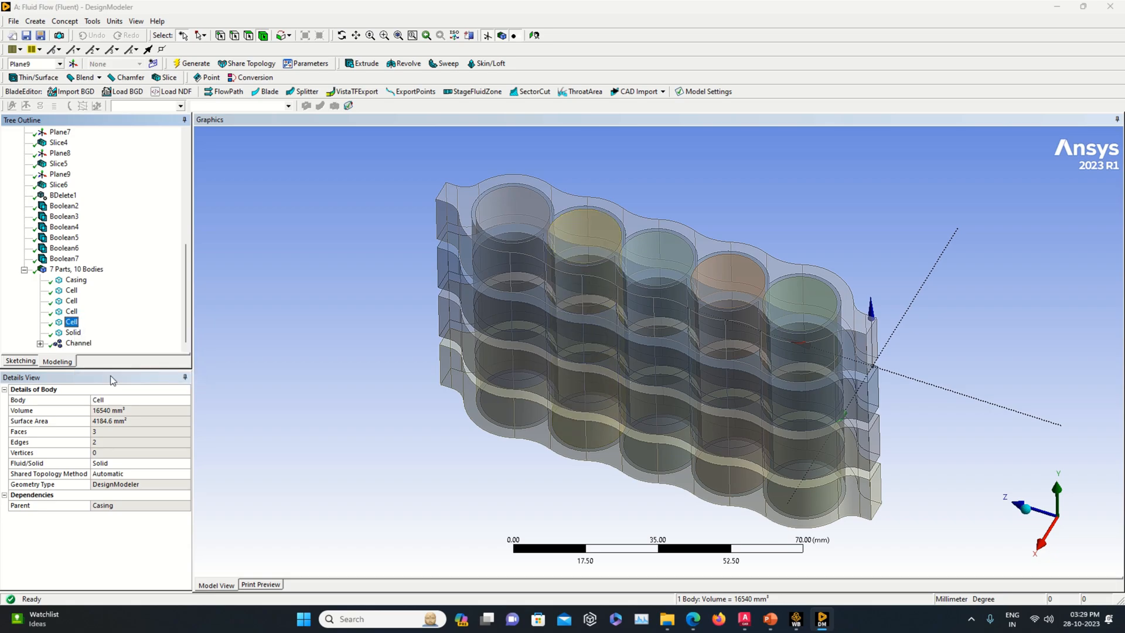
Step: Rename the last remaining solid, the cell at the +Z end of the pack, as Cell
right_click(72, 332)
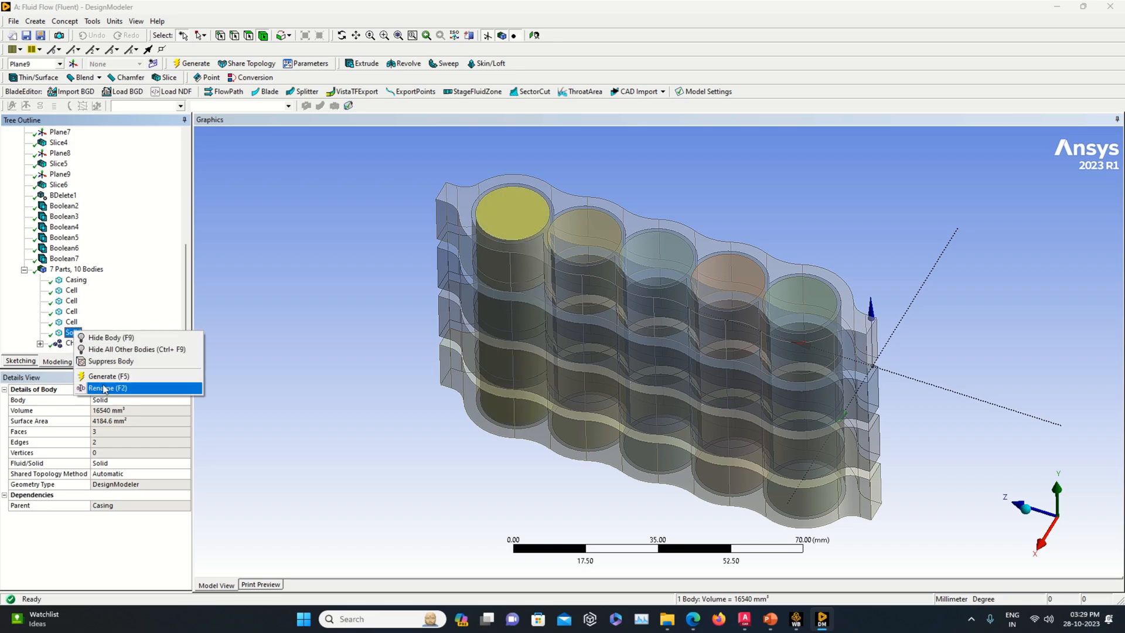
left_click(98, 385)
type("Cell")
key("Return")
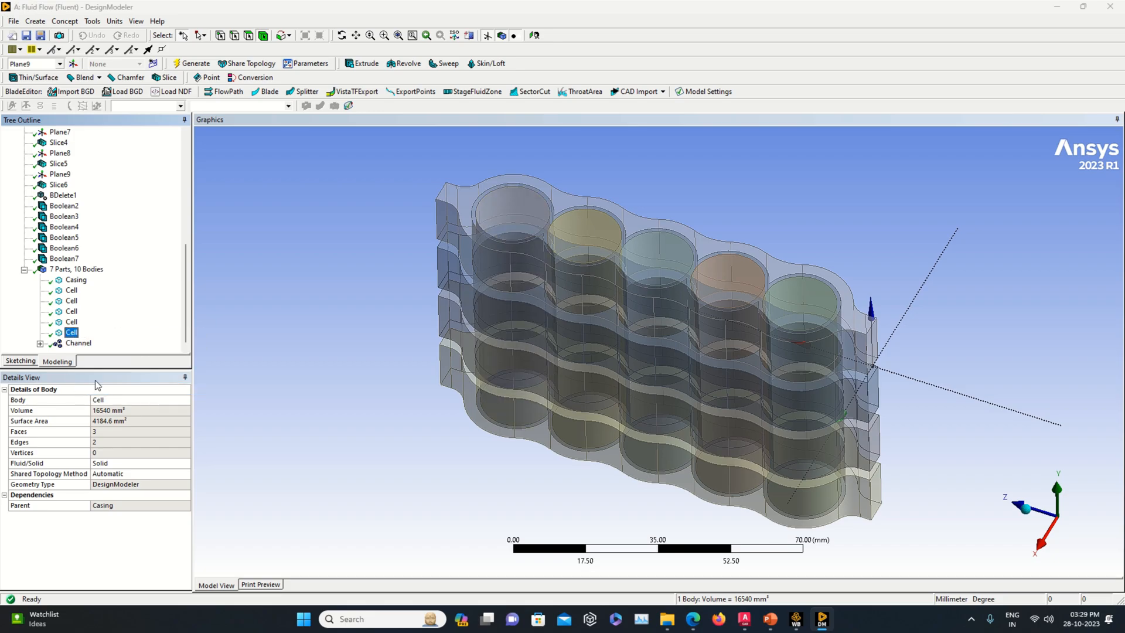
Step: Group the five Cell bodies into one new multibody part
left_click(71, 301)
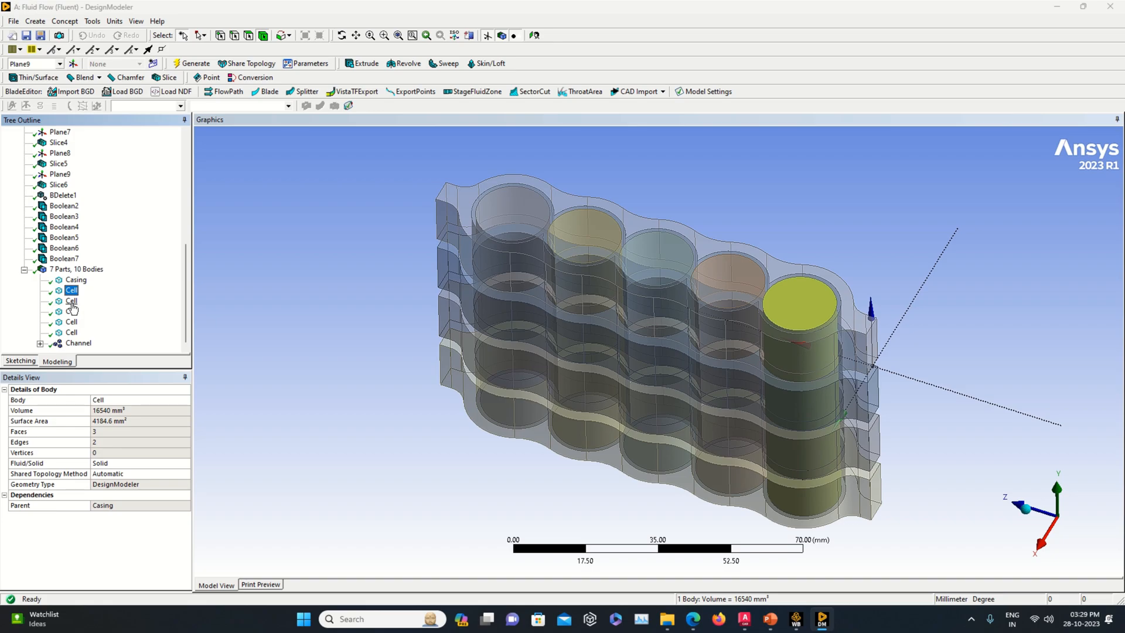
left_click(72, 313)
left_click(72, 333)
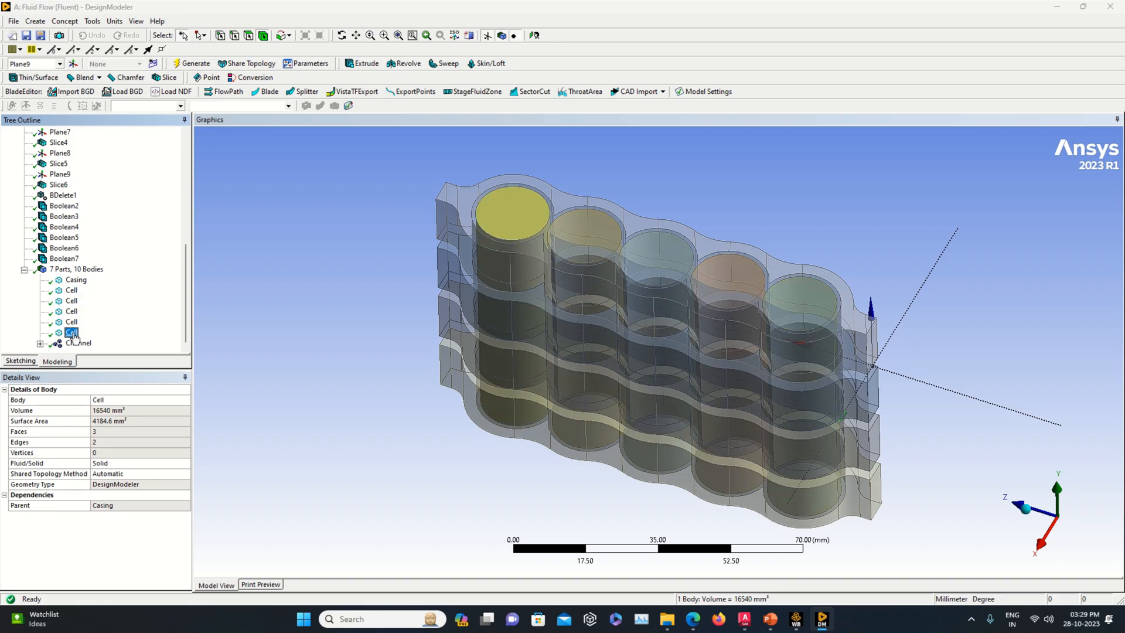
left_click(72, 292)
left_click(72, 301, "ctrl")
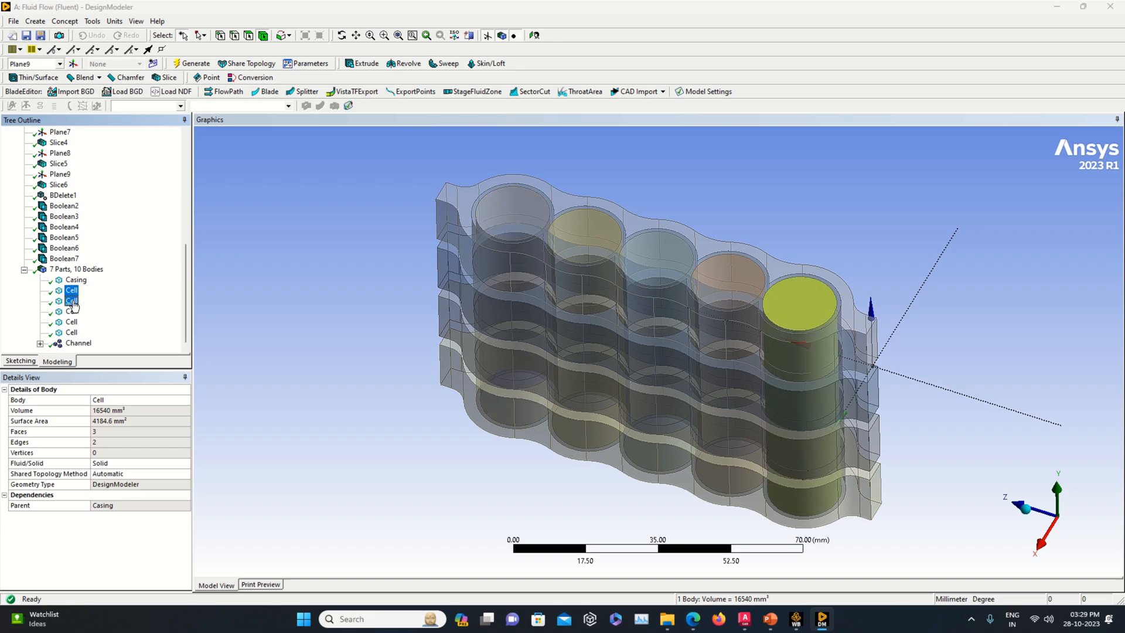
left_click(71, 313, "ctrl")
left_click(72, 322, "ctrl")
left_click(71, 332, "ctrl")
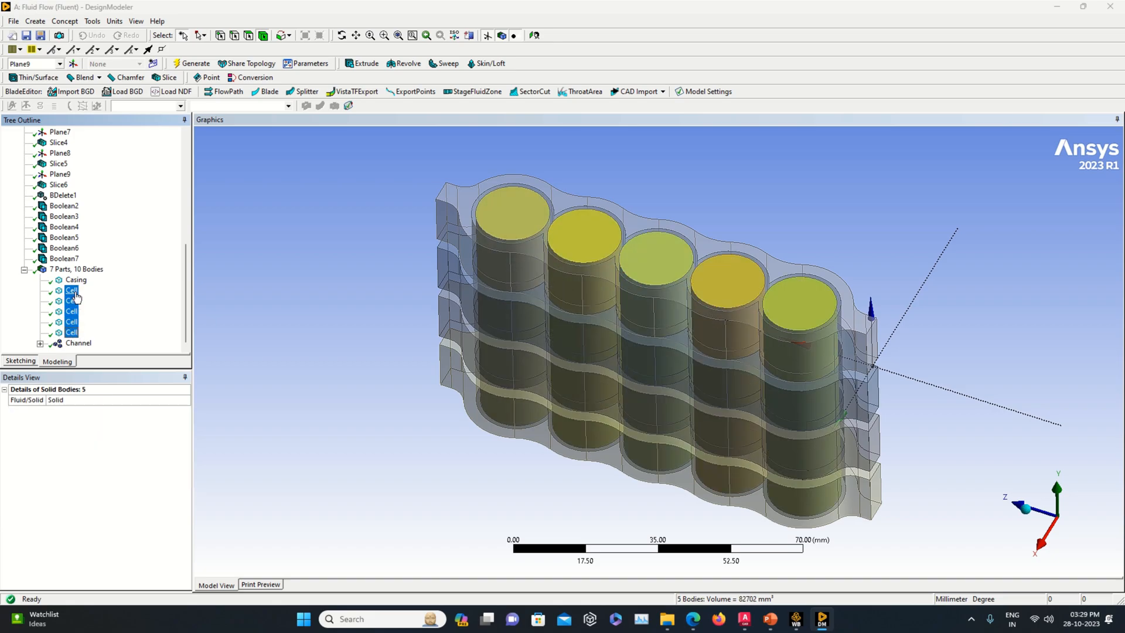
right_click(77, 293)
left_click(111, 334)
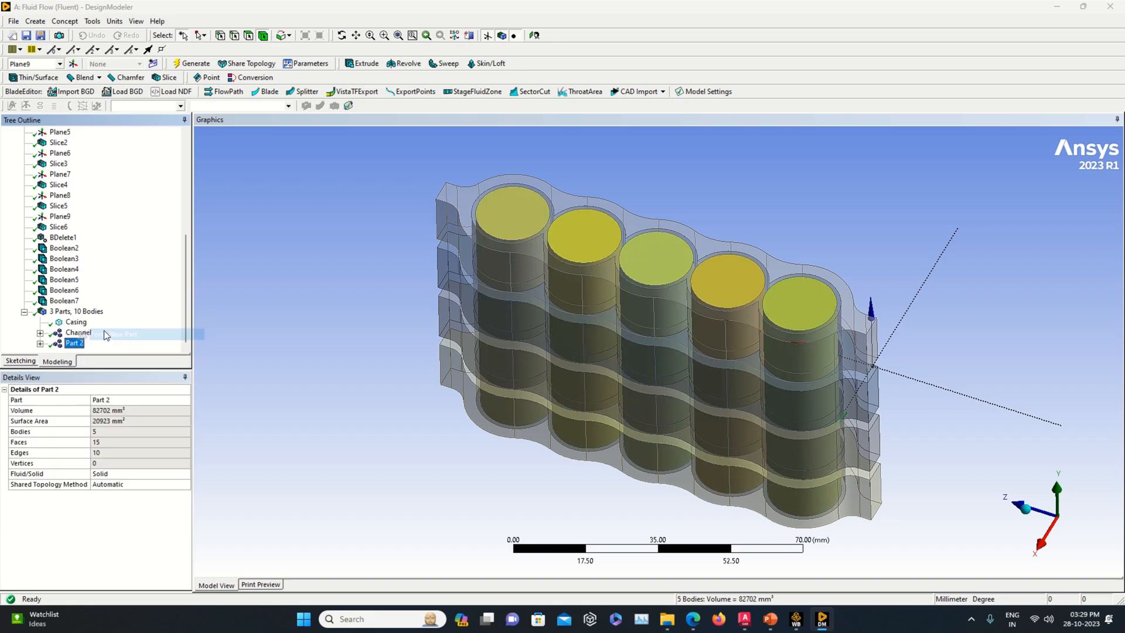
Step: Rename the new part containing the five cell bodies as Cell
left_click(75, 312)
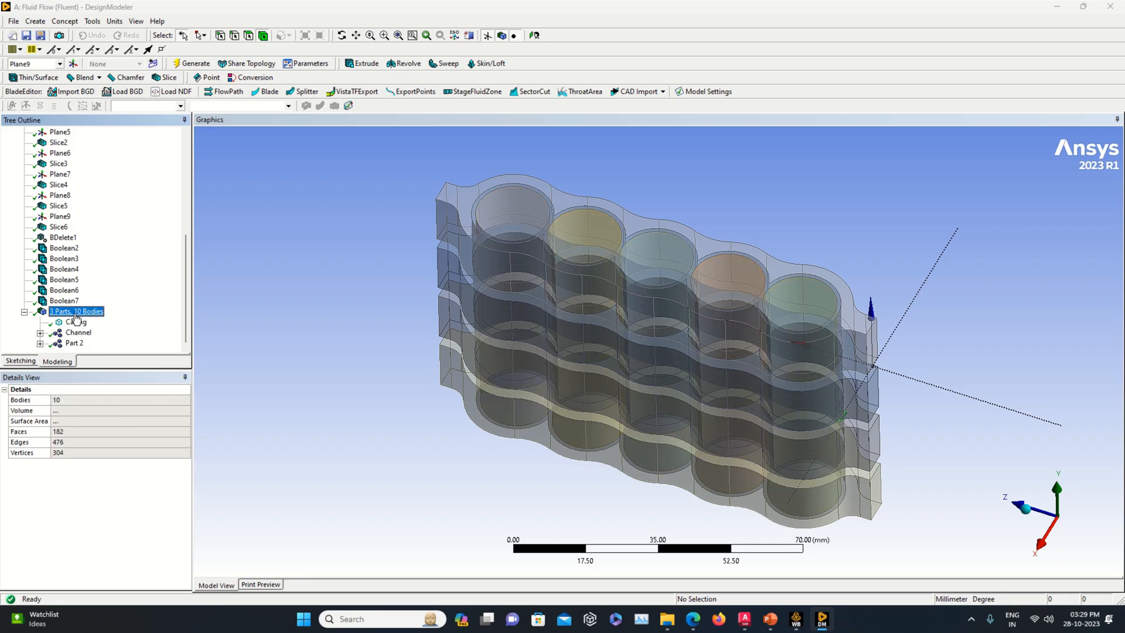
left_click(77, 322)
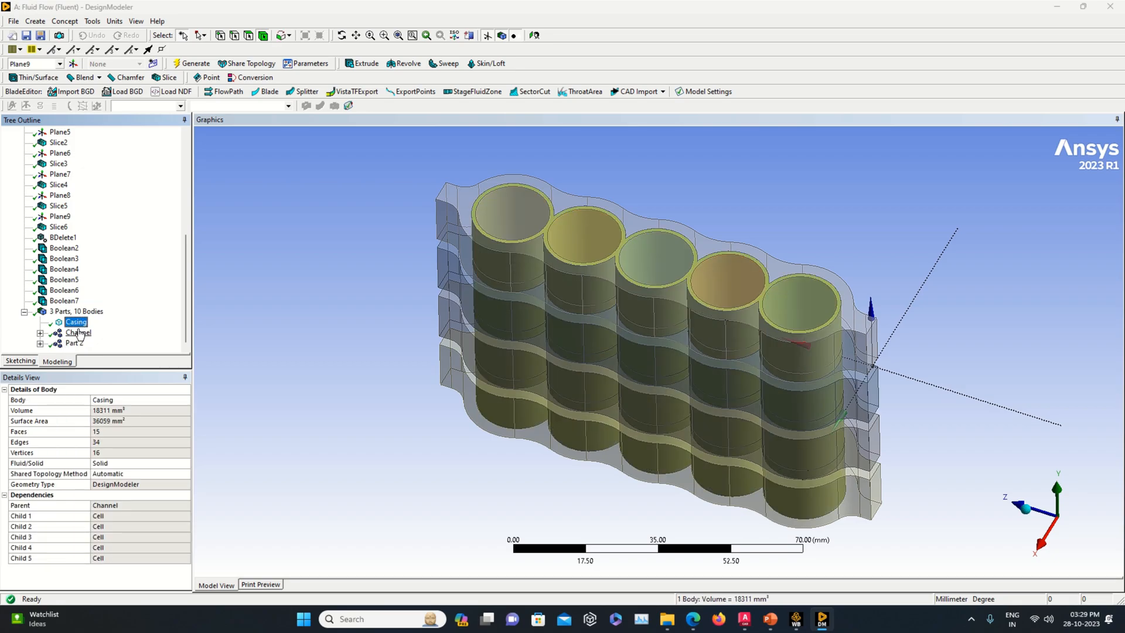
left_click(79, 333)
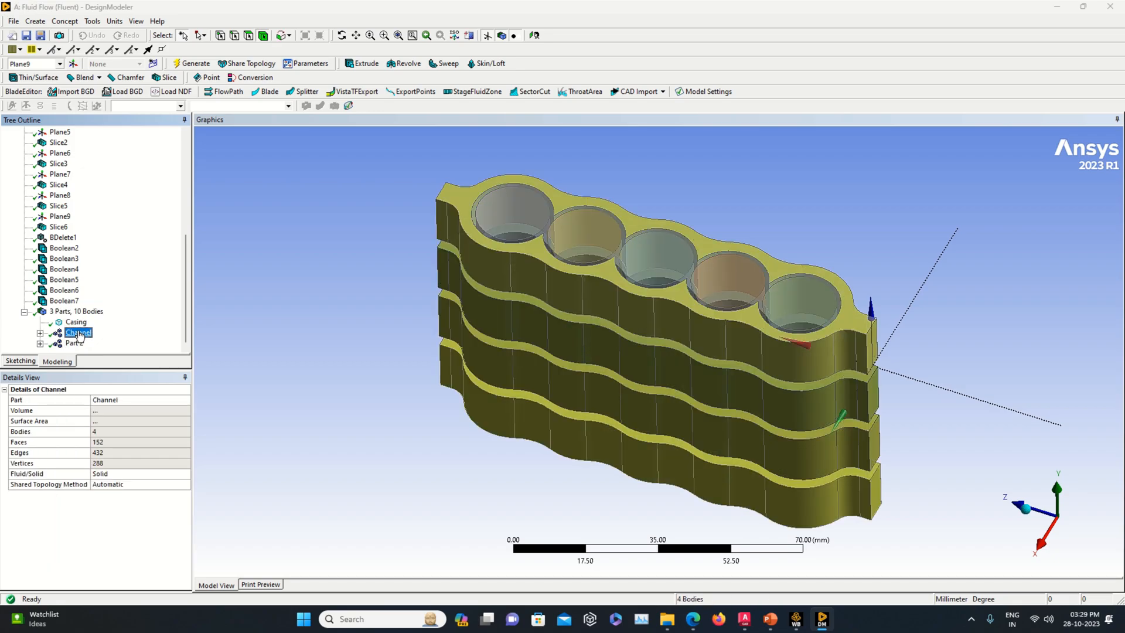
left_click(79, 344)
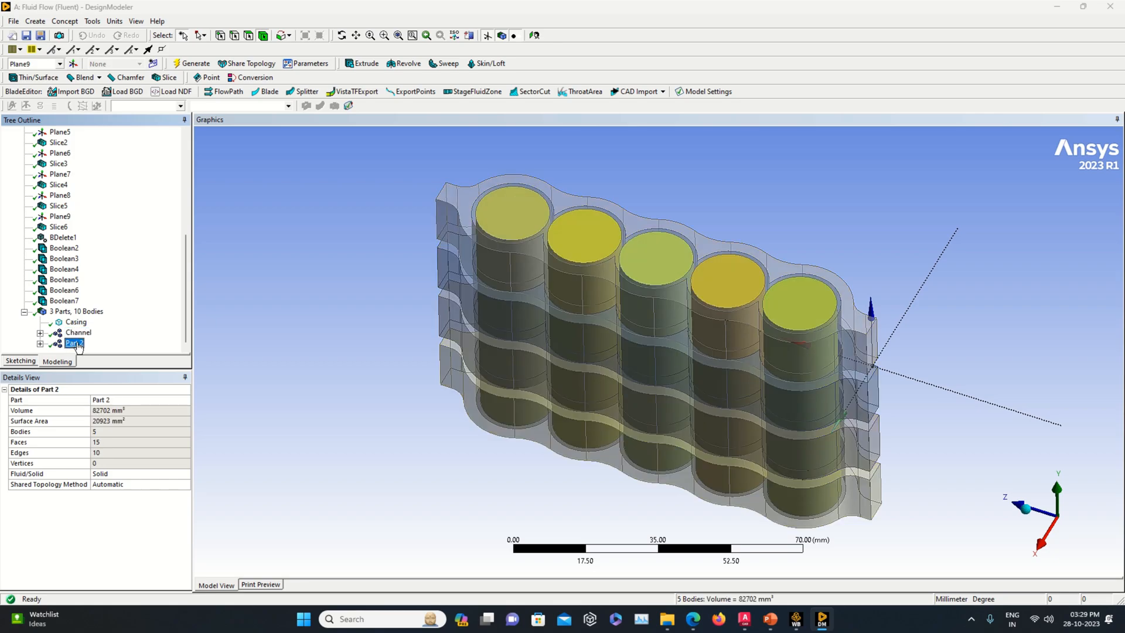
left_click(39, 344)
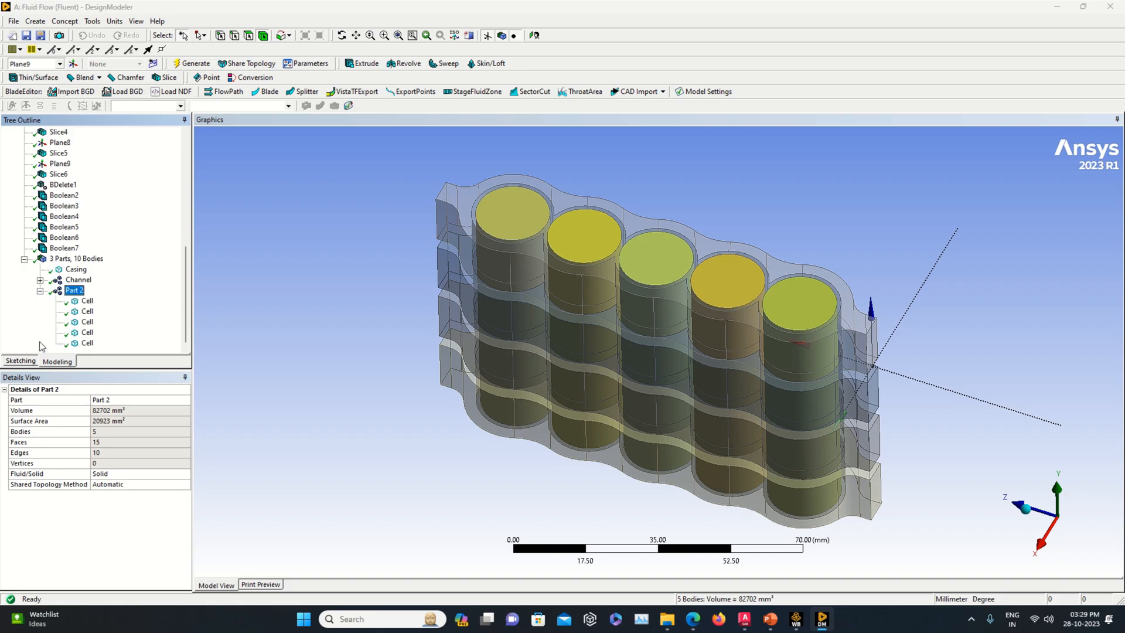
right_click(73, 292)
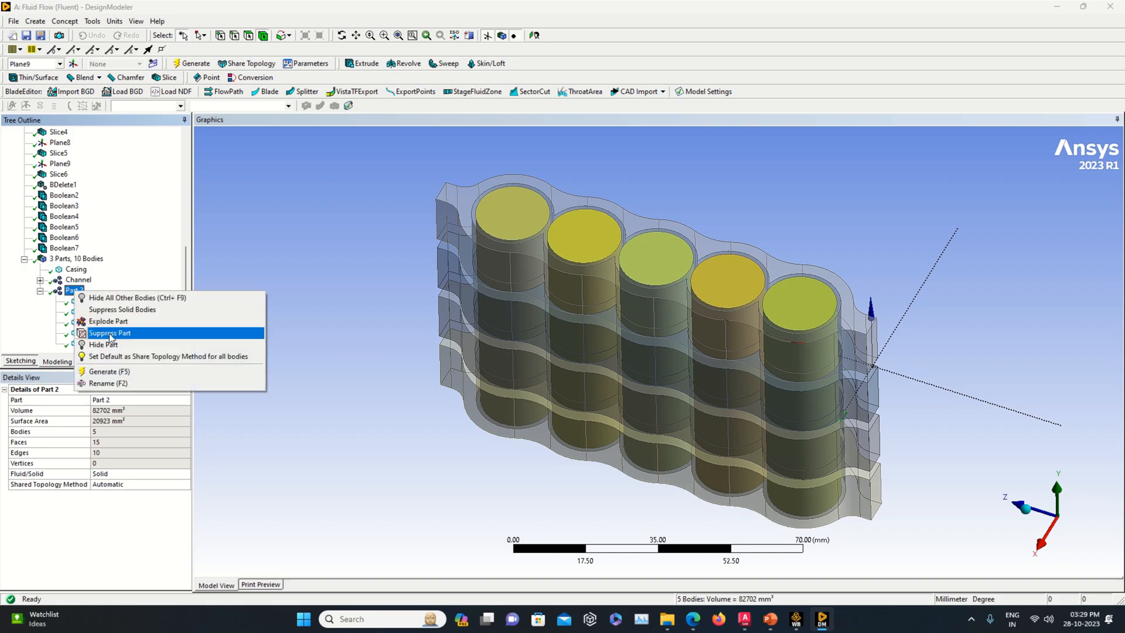
left_click(120, 383)
type("Cell")
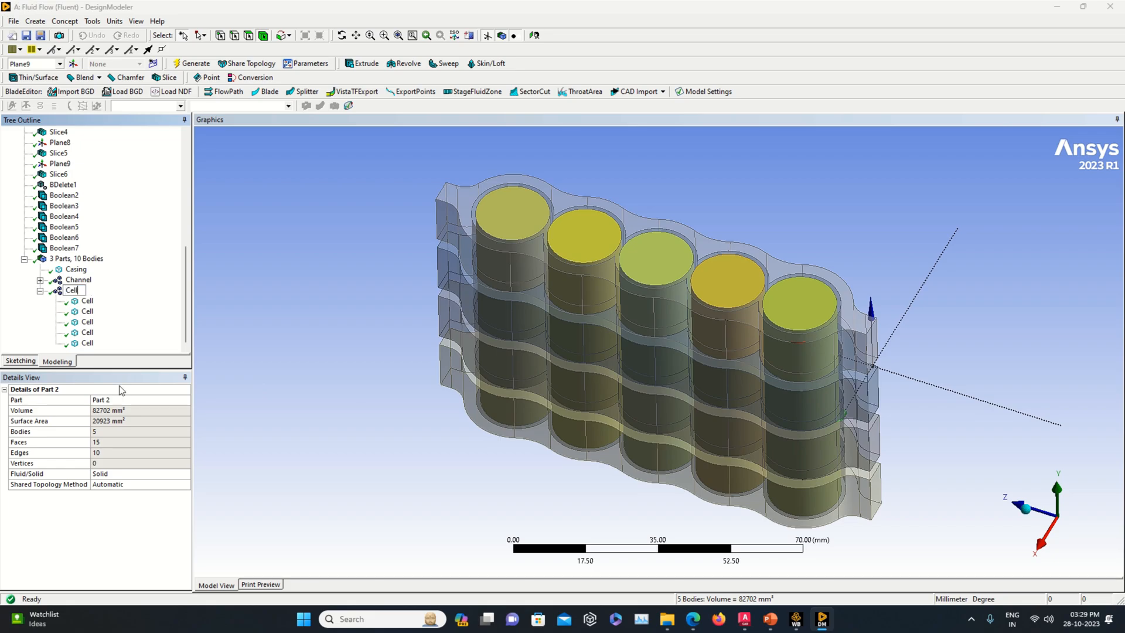
key("Return")
Step: Set the Channel part to Fluid and regenerate the model, checking the Casing, Channel and Cell parts
left_click(77, 271)
left_click(78, 281)
left_click(75, 292)
middle_click_drag(816, 455, 865, 390)
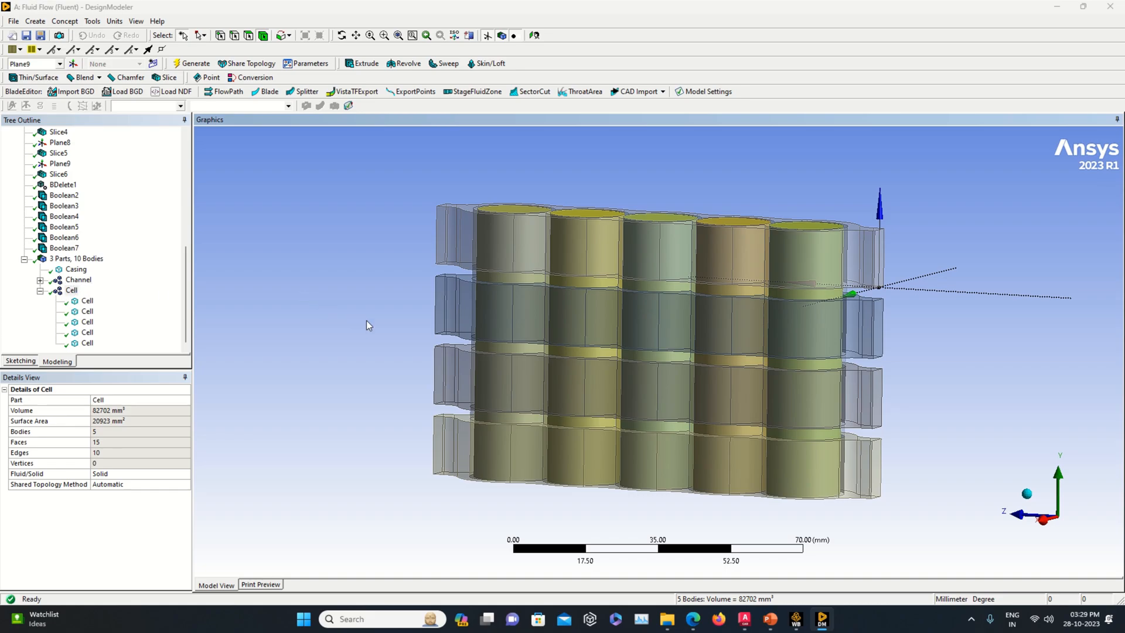
middle_click_drag(368, 322, 367, 359)
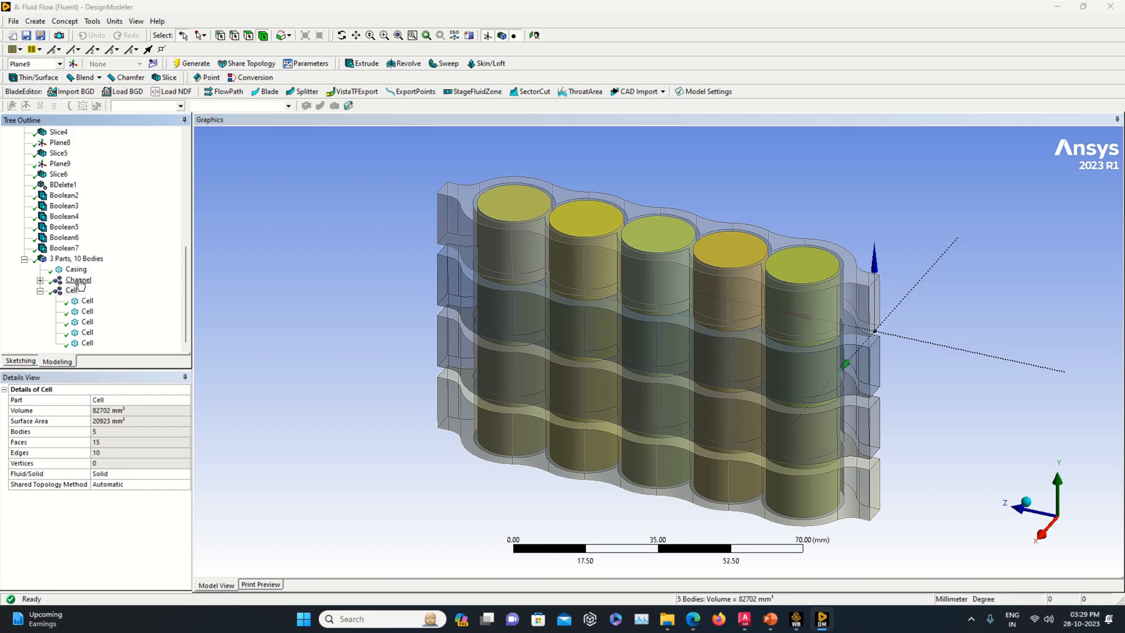
left_click(79, 281)
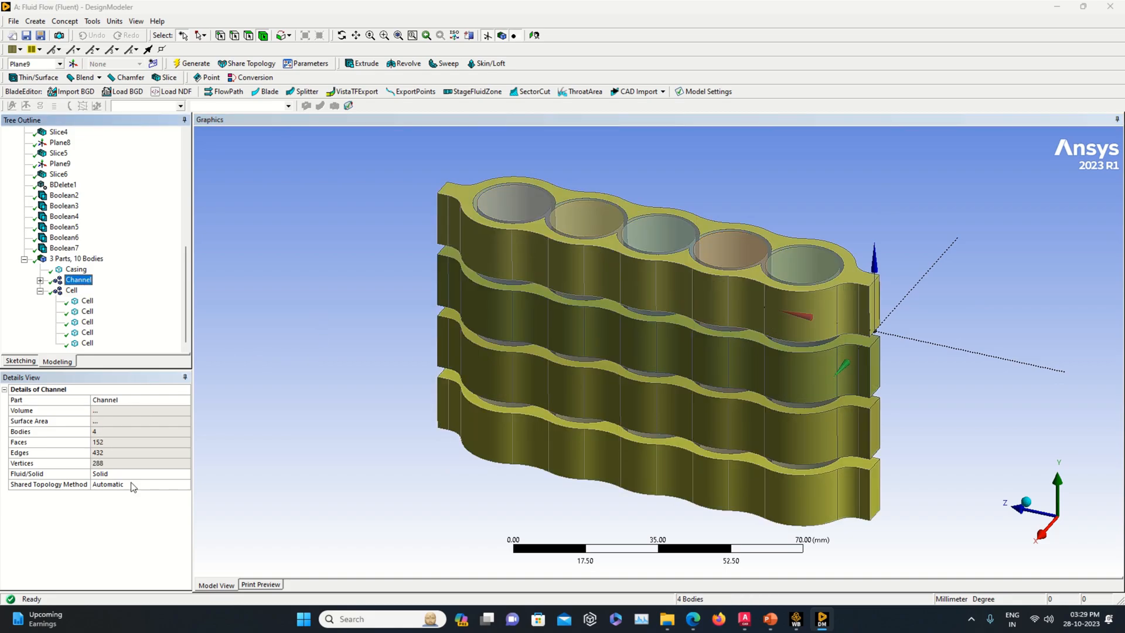
left_click(182, 475)
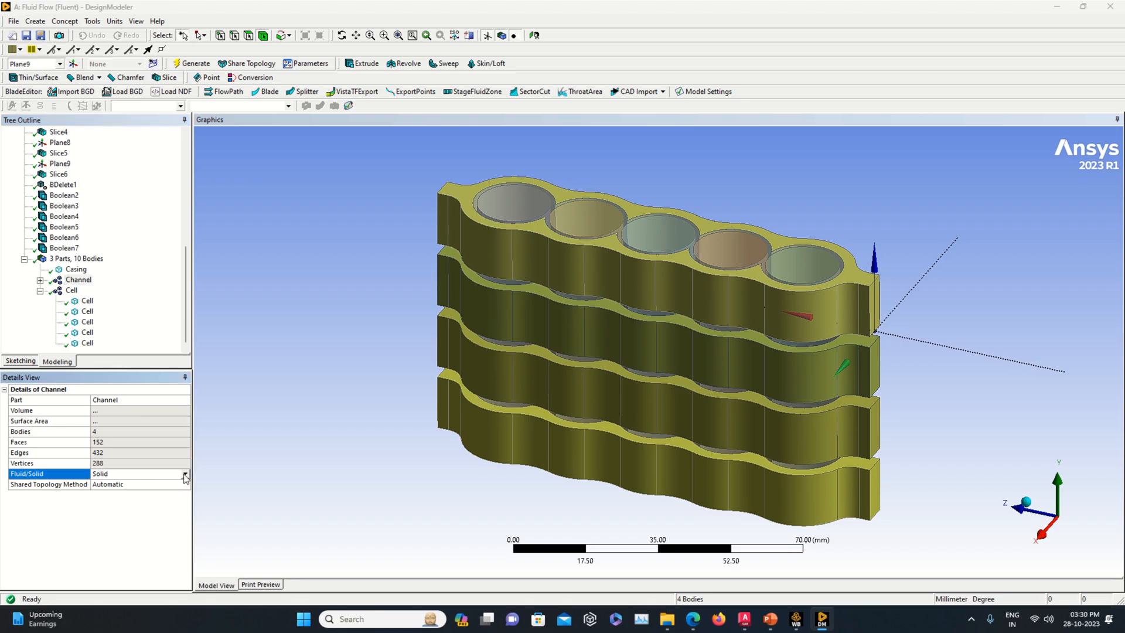
left_click(186, 475)
left_click(157, 494)
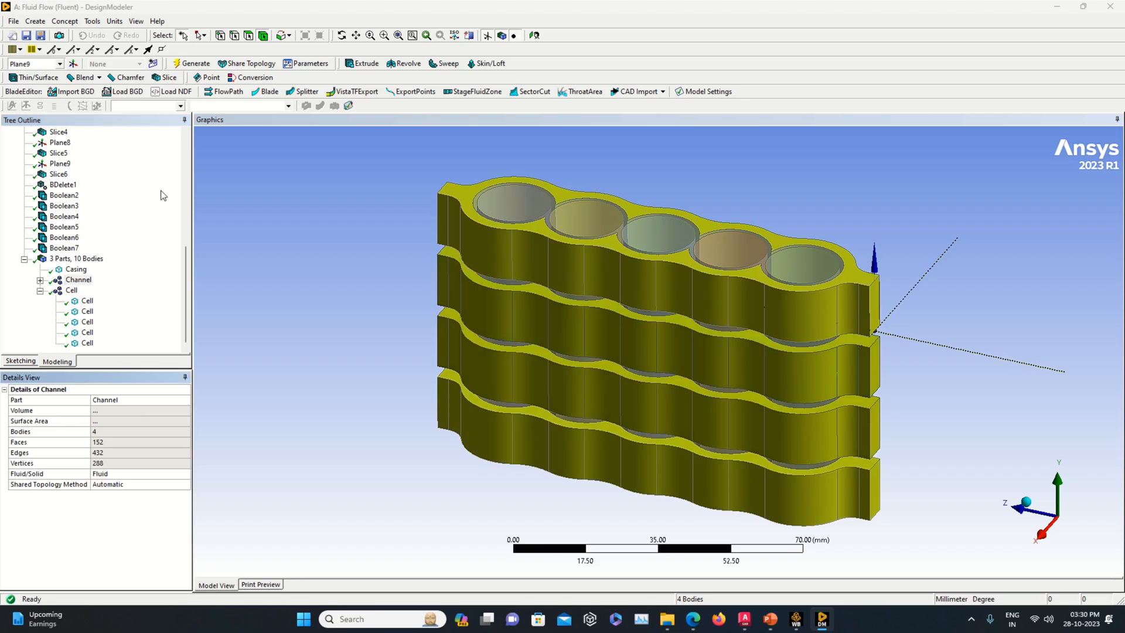
left_click(187, 66)
left_click(77, 270)
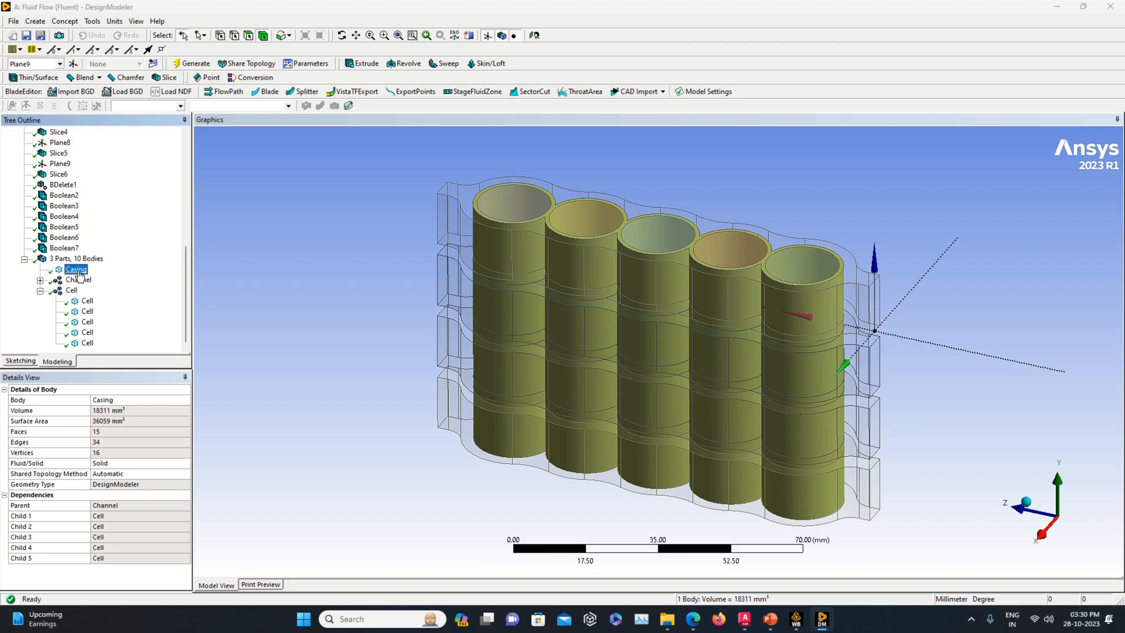
left_click(71, 291)
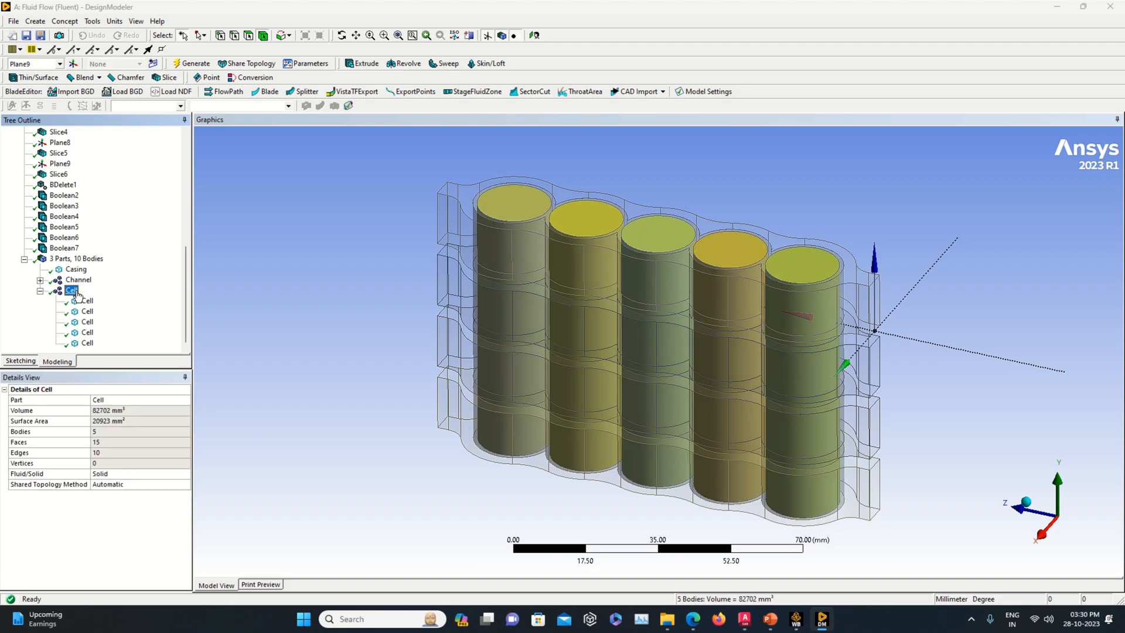
left_click(81, 281)
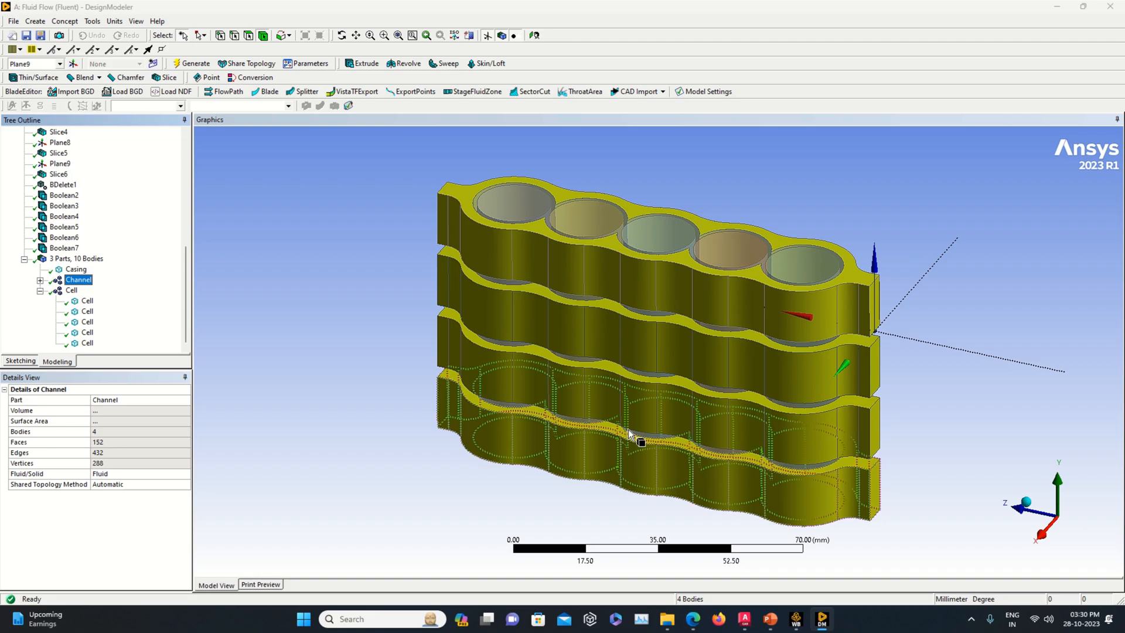
Step: Switch to Workbench and start saving the project, browsing to the Ansys Work folder on drive D
left_click(796, 626)
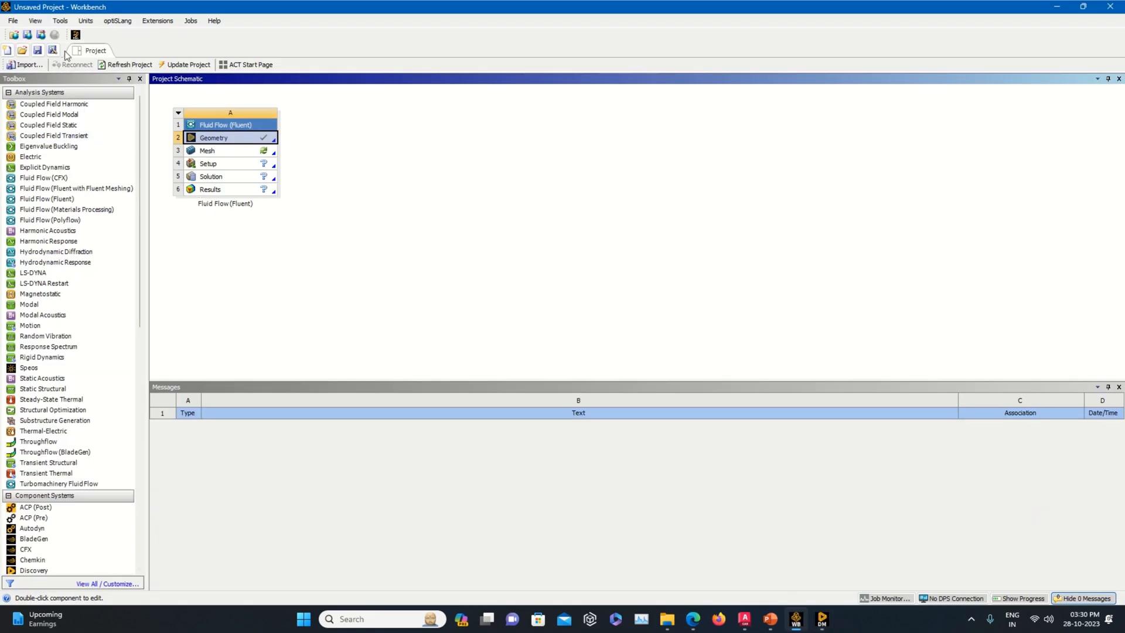
key("ctrl+s")
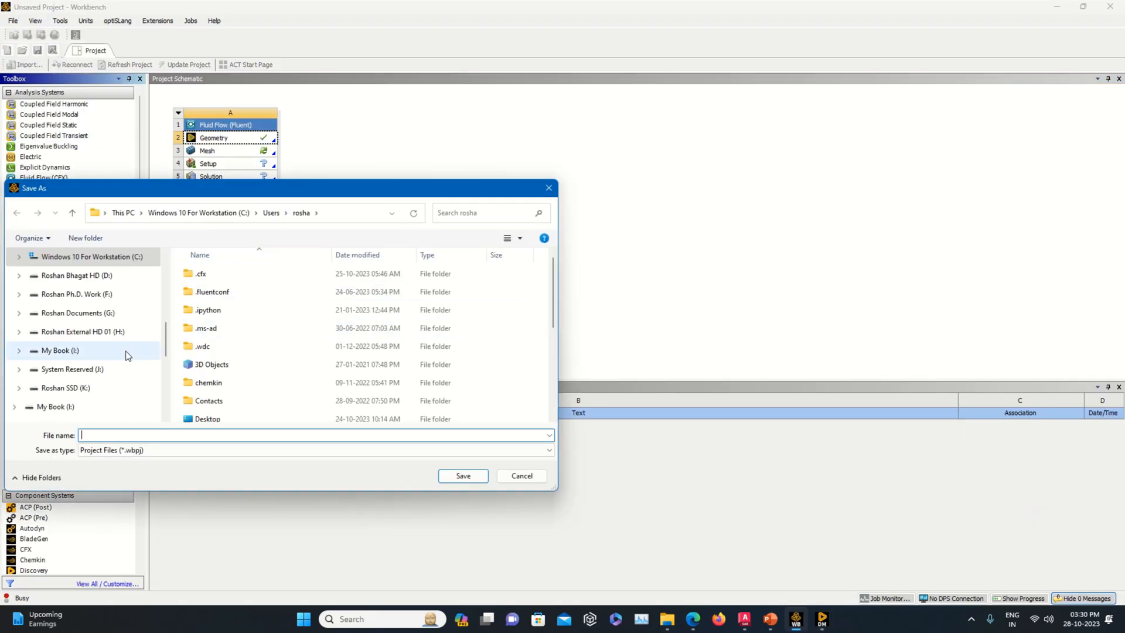
scroll(63, 399, "down", 3)
scroll(61, 408, "up", 5)
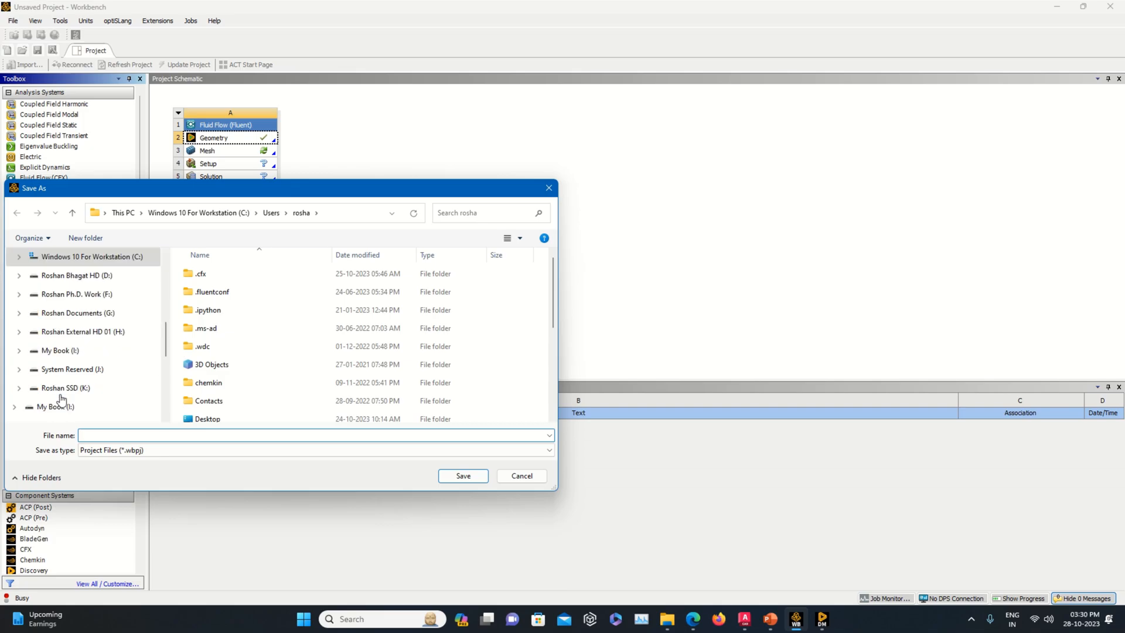
left_click(49, 294)
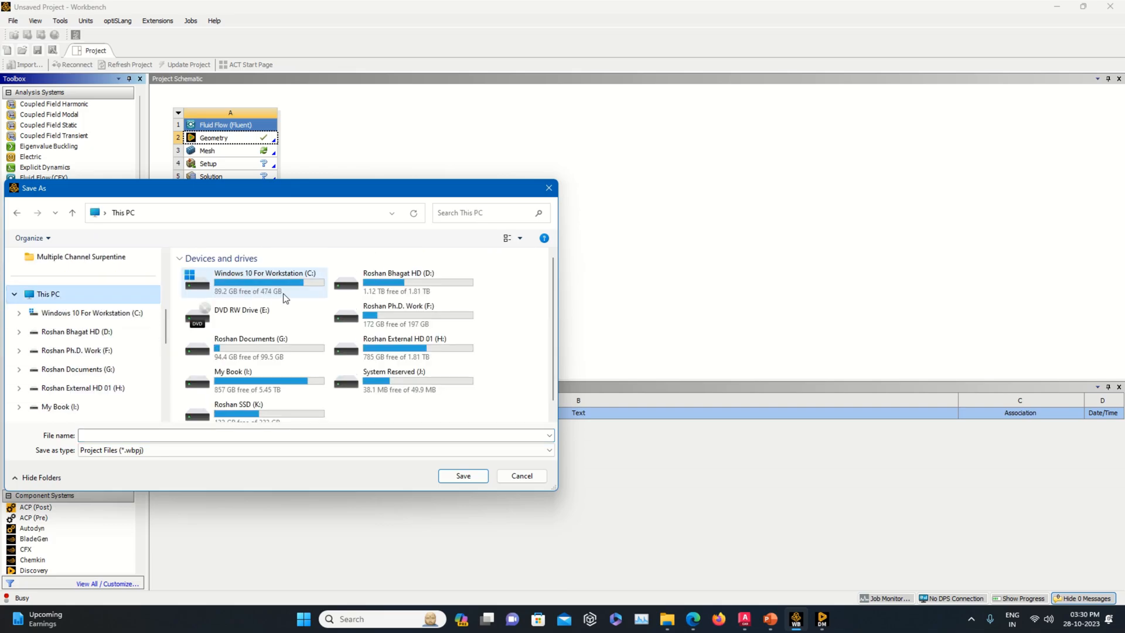
double_click(385, 280)
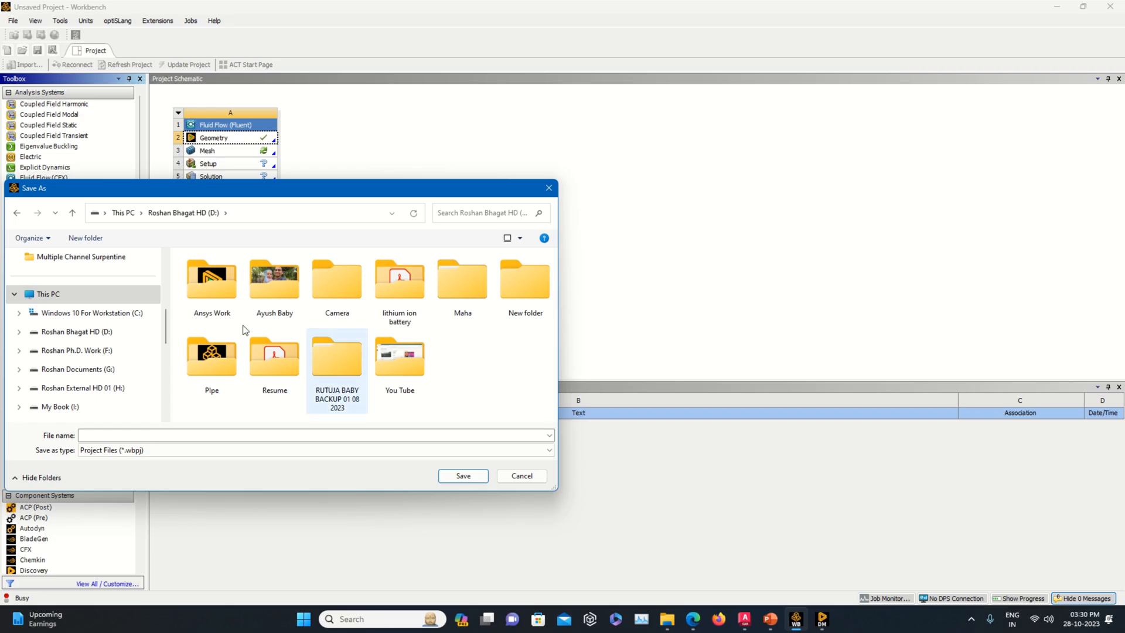
double_click(212, 280)
scroll(386, 369, "down", 5)
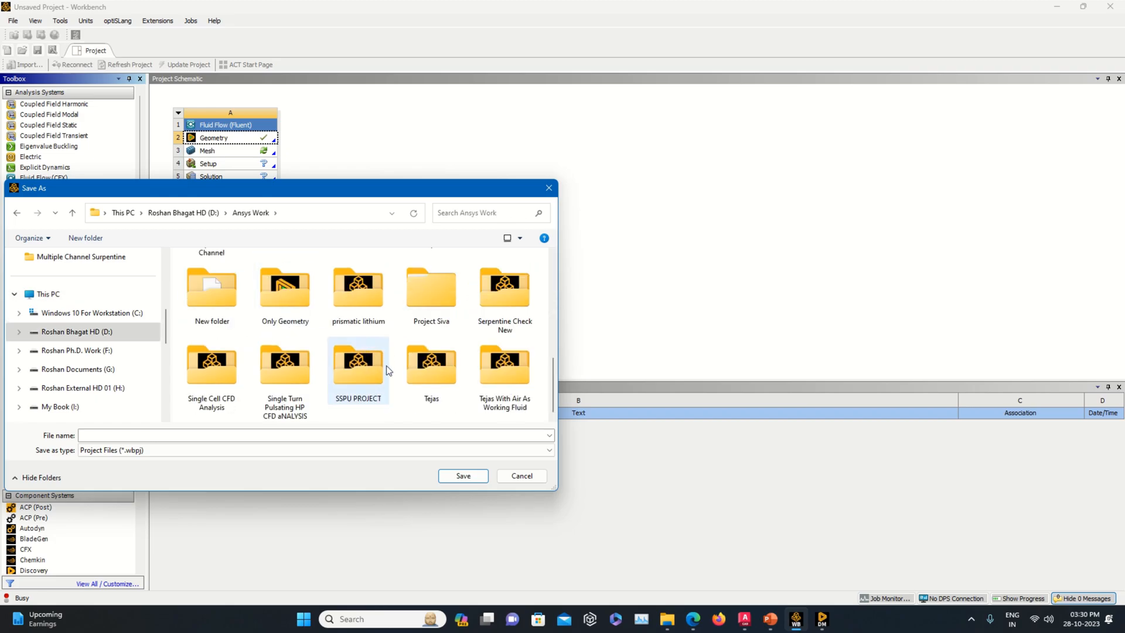
Step: Create a folder named Multiple Channel Flow 5 Cell Serpentine inside Ansys Work and open it
right_click(402, 419)
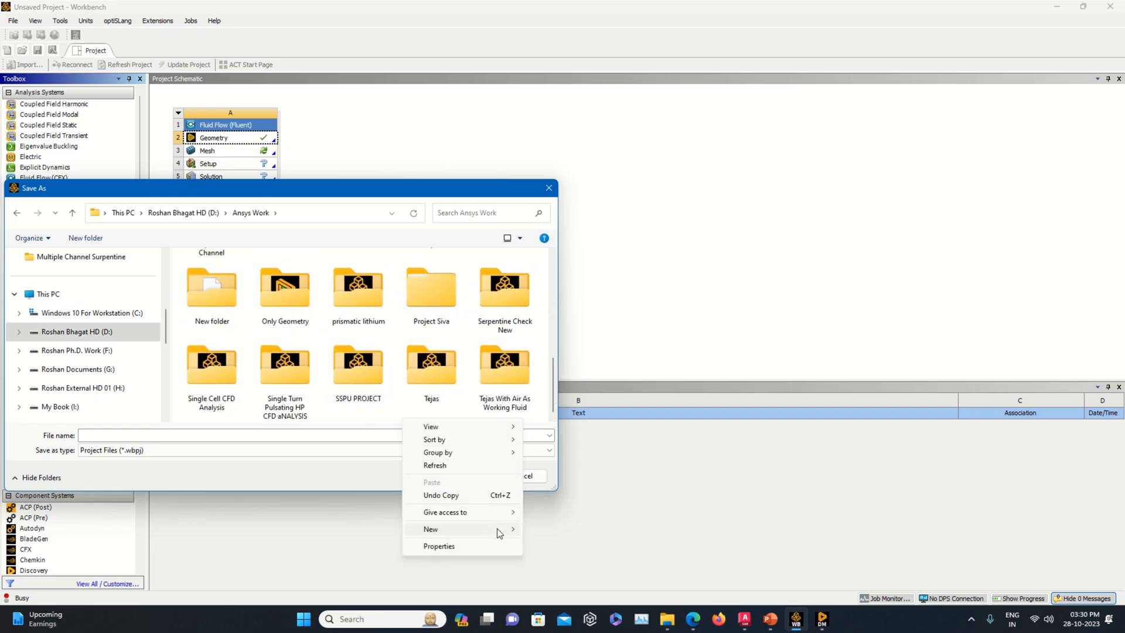
mouse_move(496, 531)
left_click(552, 356)
type("Mult")
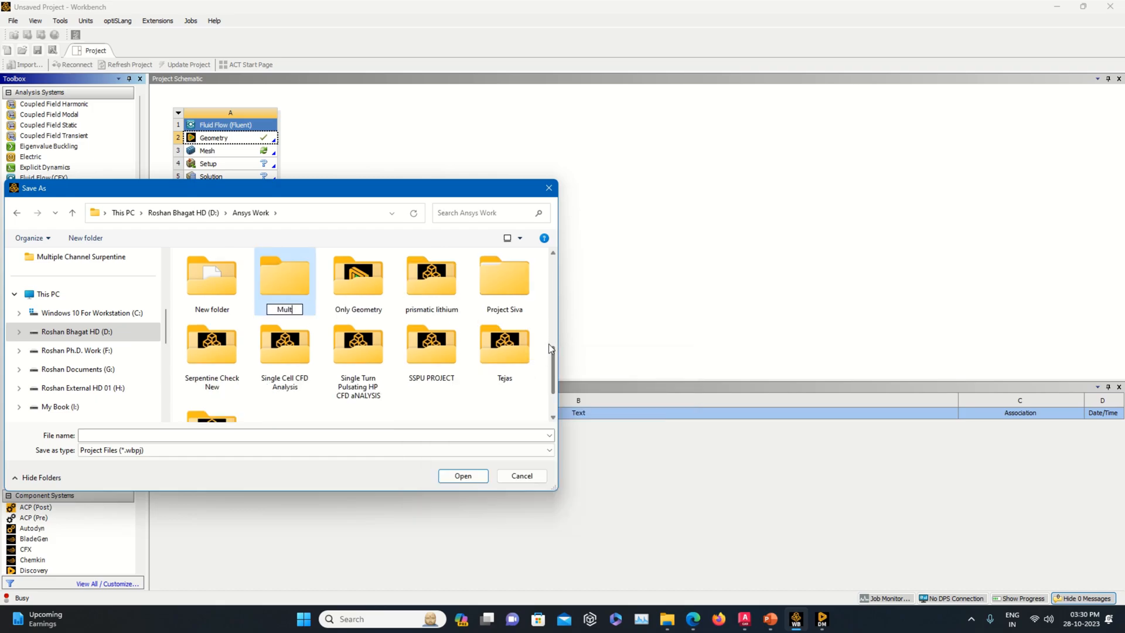
type("iple Channel Flow 5 Cell")
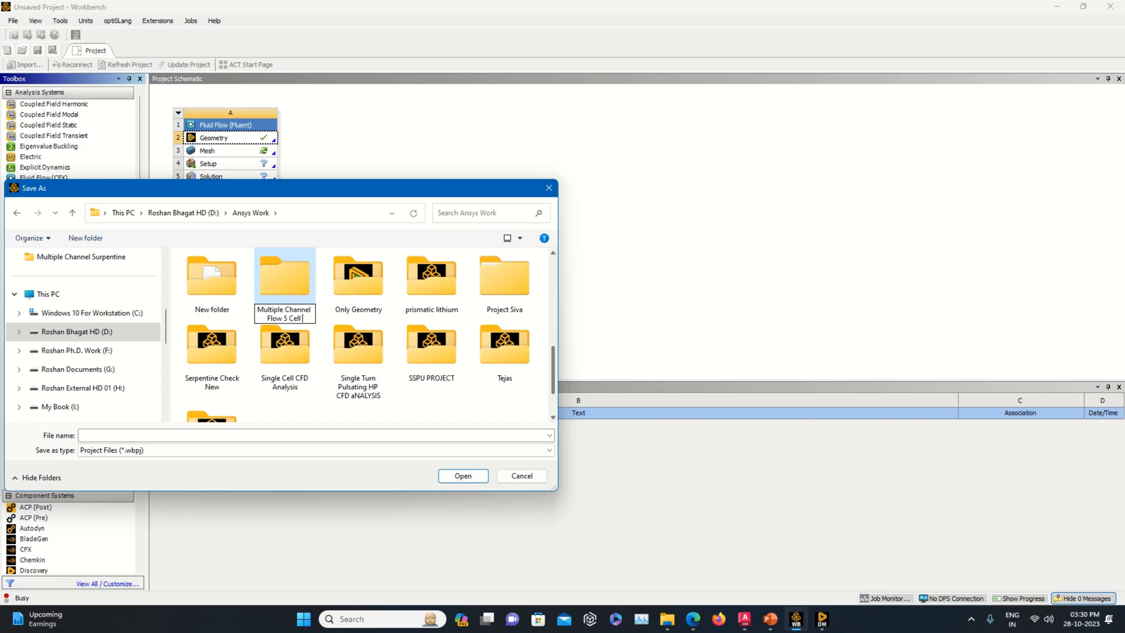
type(" Serpentine")
key("Return")
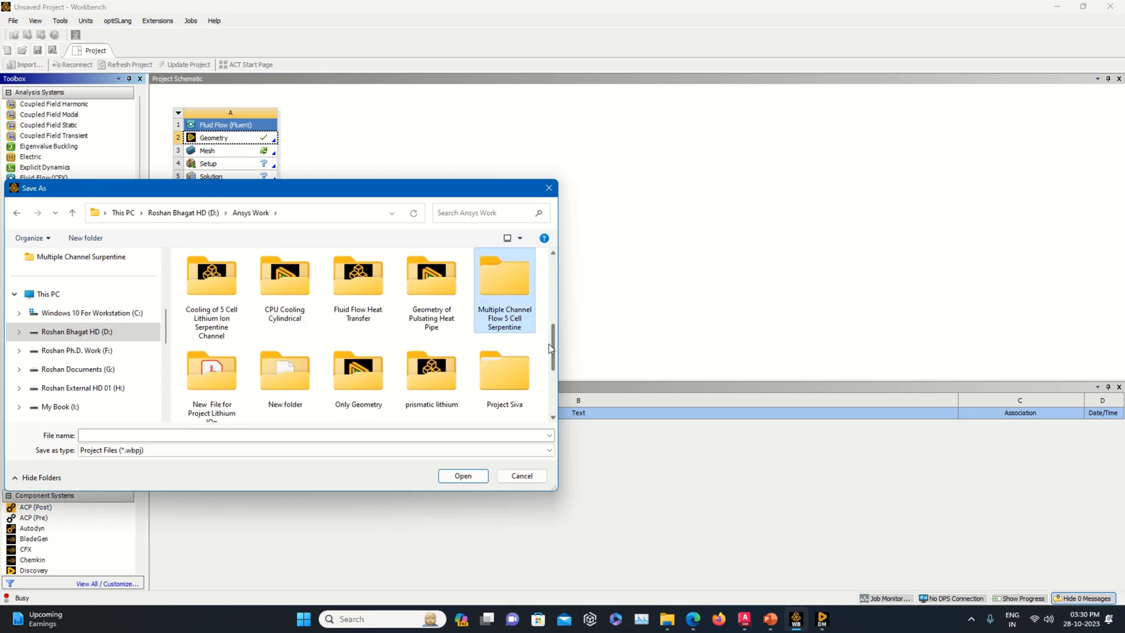
key("Return")
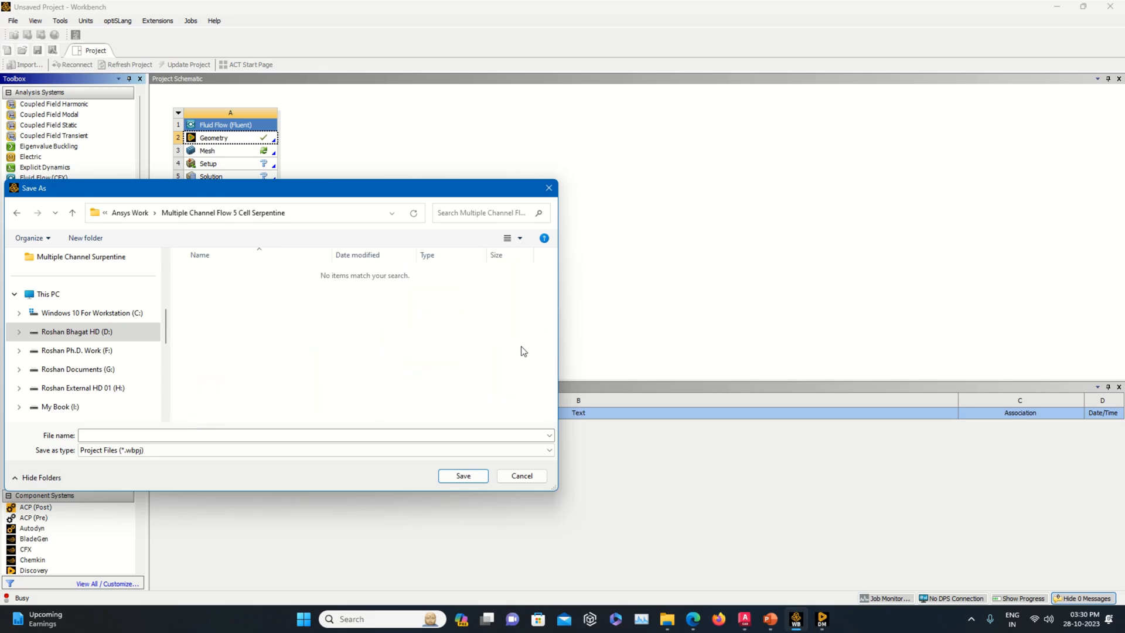
Step: Save the project in this folder under the file name Multiple Channel 5 Cell 28 10 2023
left_click(494, 435)
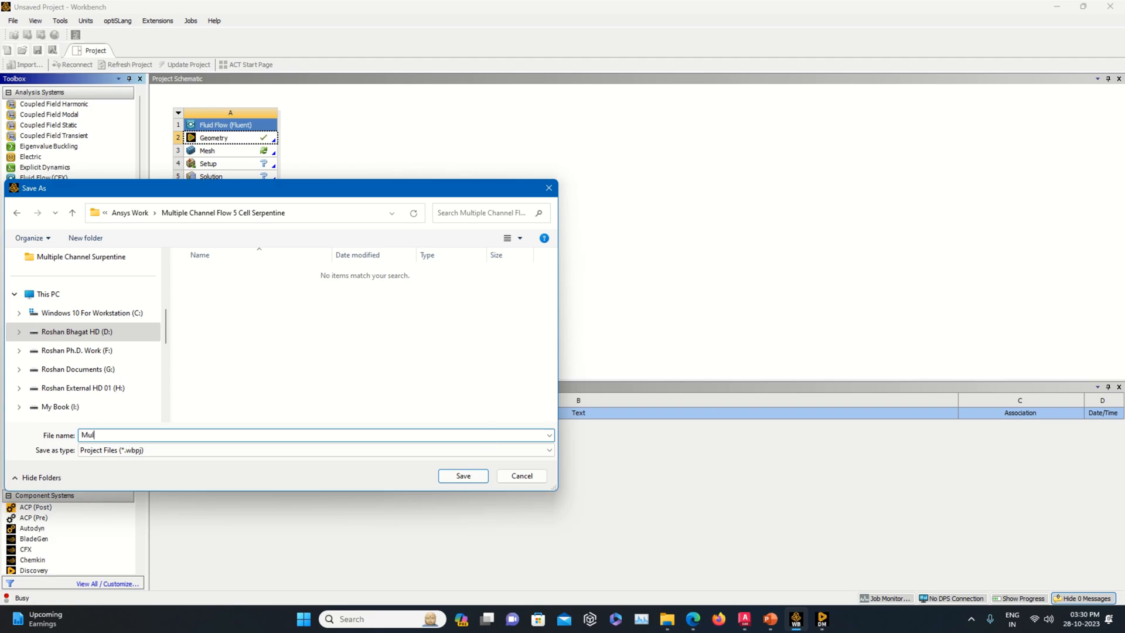
type("Multiple Cahnn")
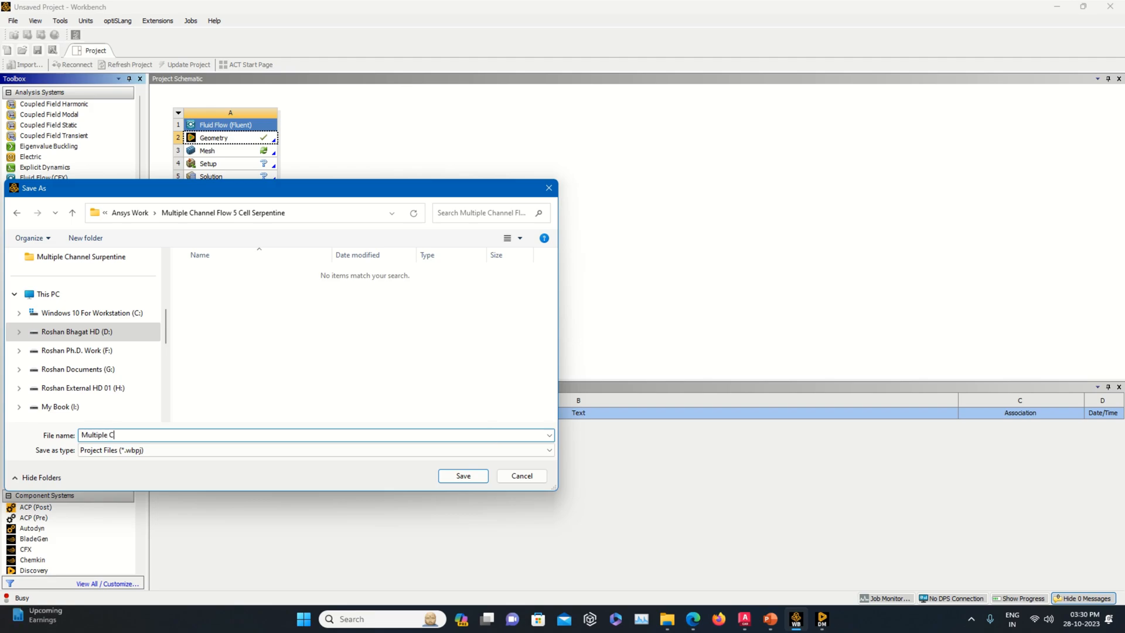
key("BackSpace")
key("BackSpace")
key("BackSpace")
key("BackSpace")
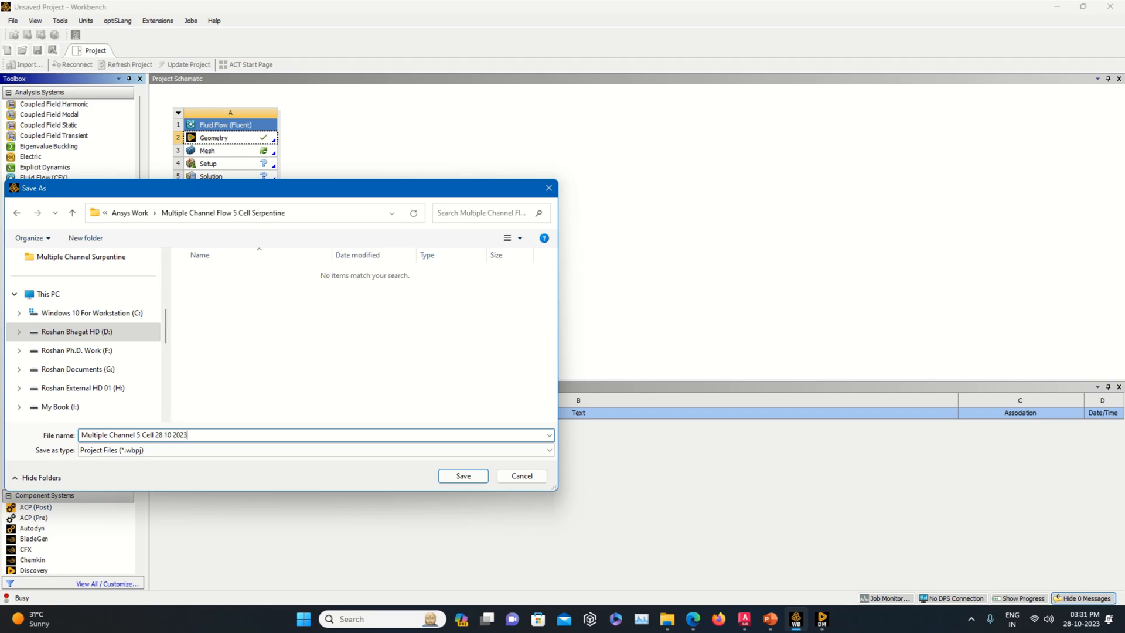
left_click(467, 479)
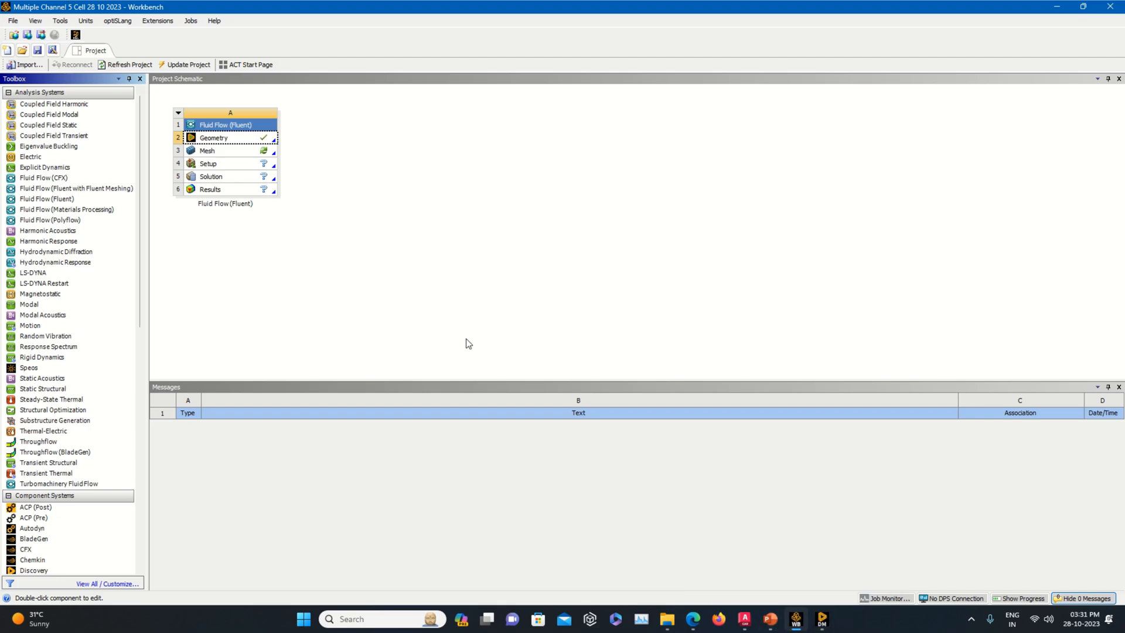
Step: Open the Mesh cell of the Fluid Flow (Fluent) system for editing and switch to the Meshing application
left_click(271, 156)
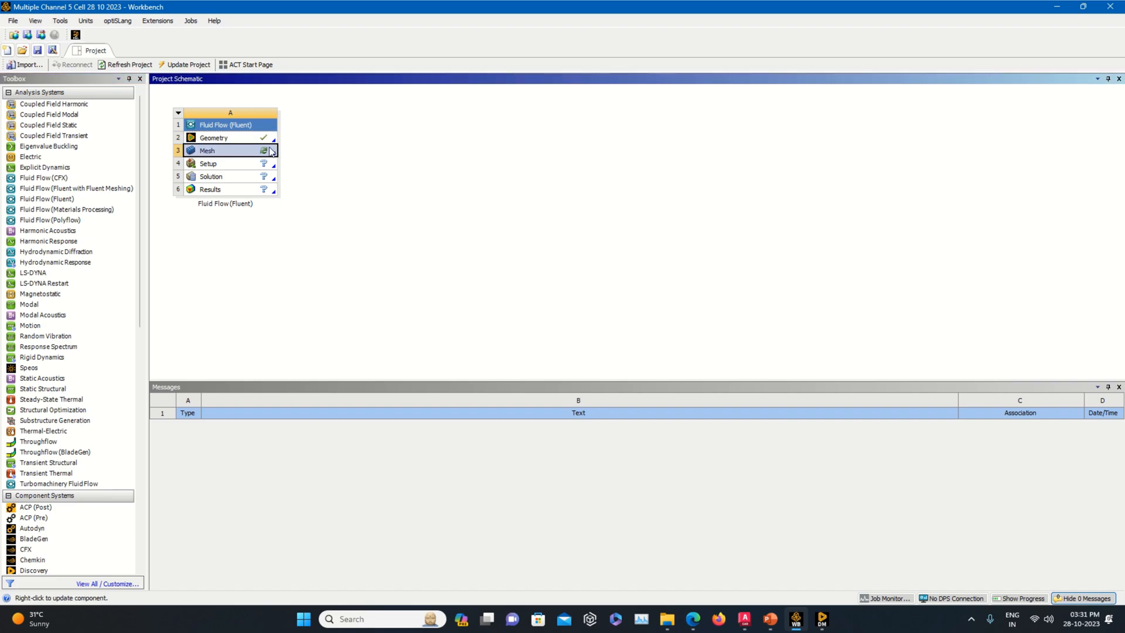
right_click(271, 151)
left_click(290, 153)
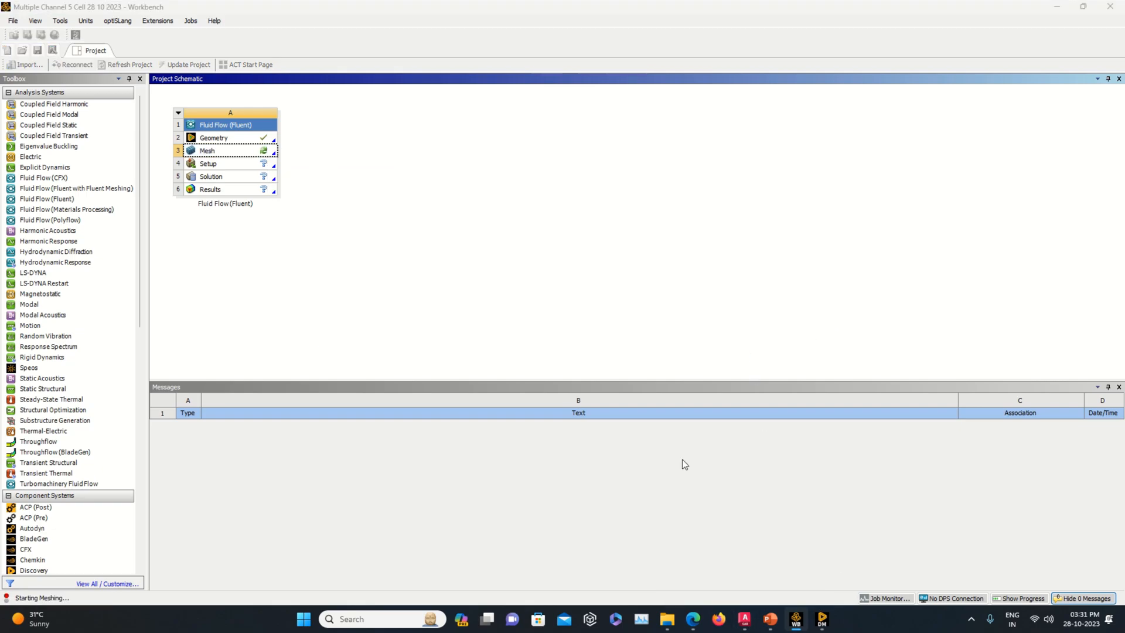
left_click(642, 619)
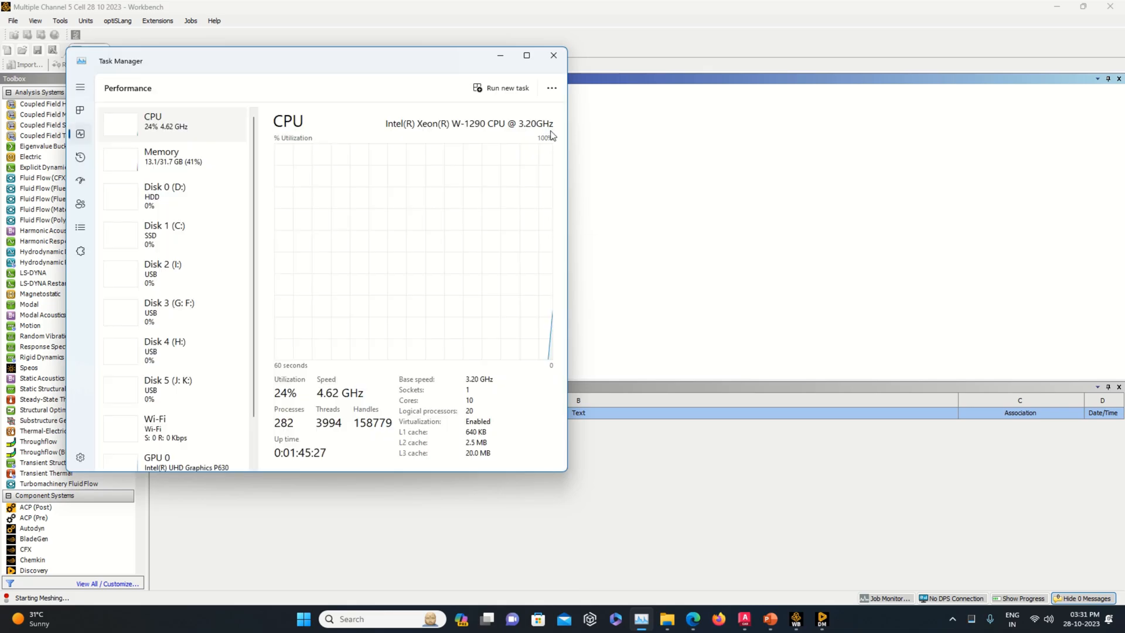
left_click(500, 56)
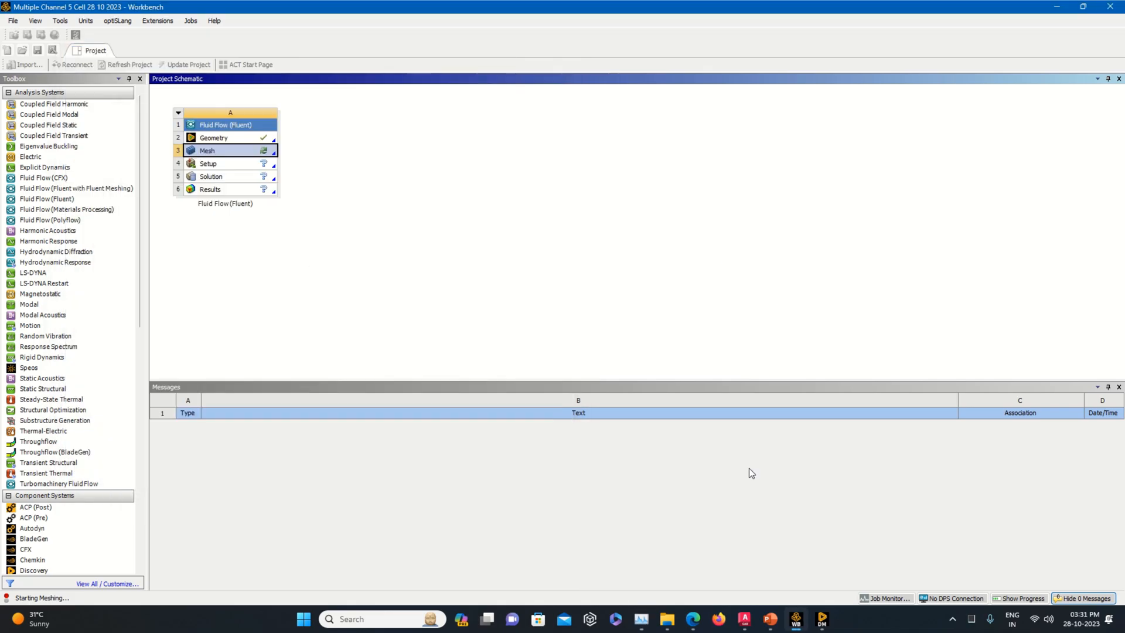
left_click(822, 619)
middle_click_drag(709, 400, 938, 441)
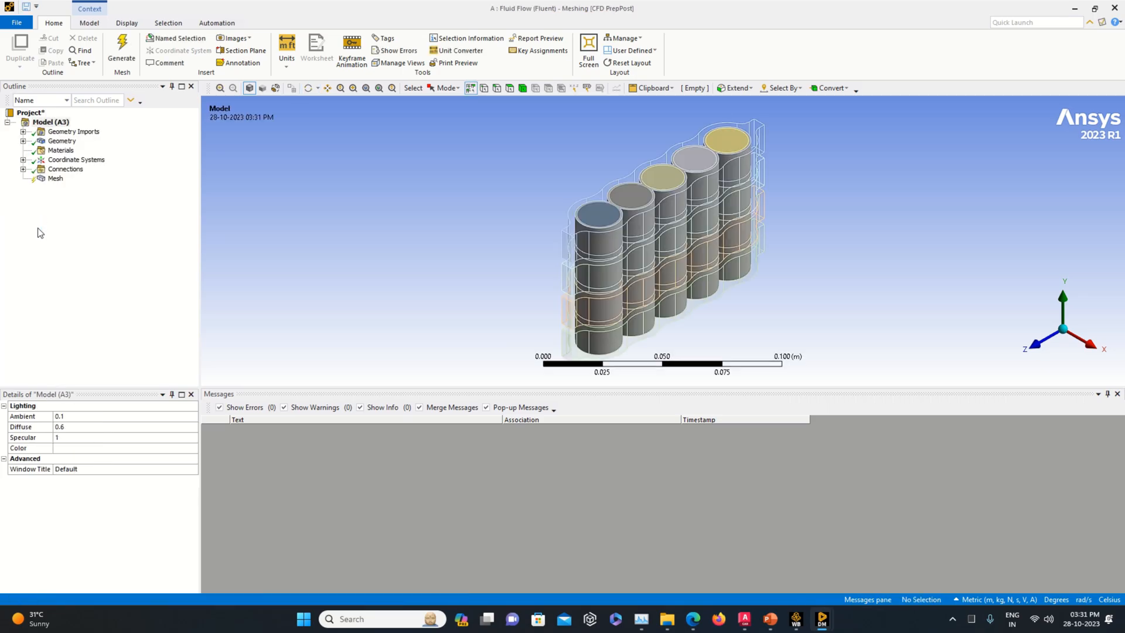
Step: Generate a first mesh of the battery pack with the default element size
left_click(56, 179)
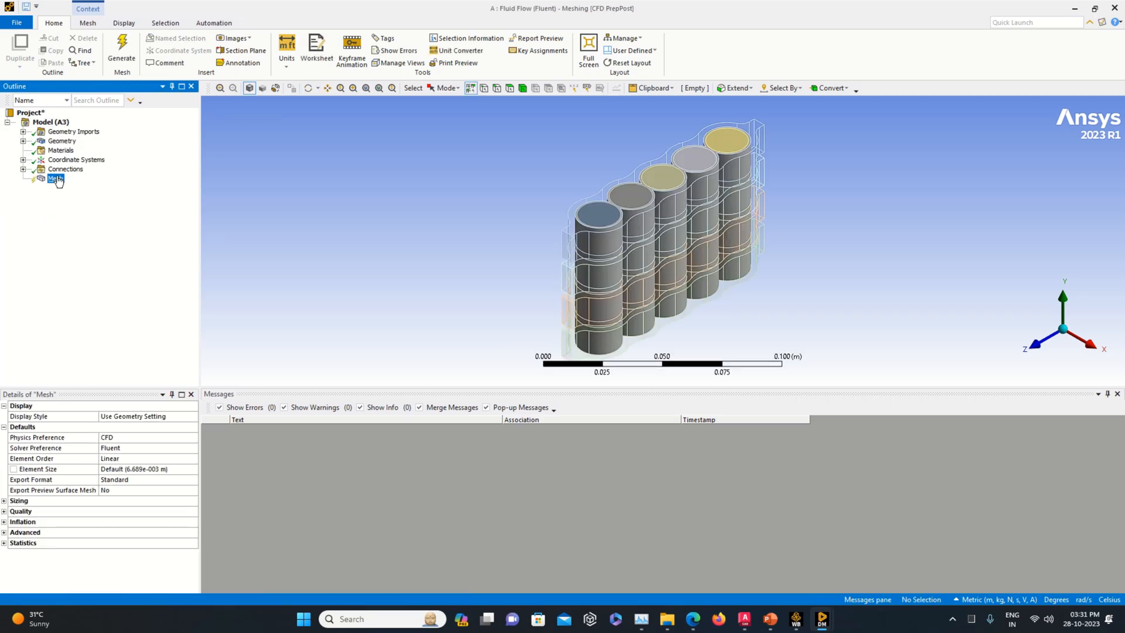
right_click(56, 179)
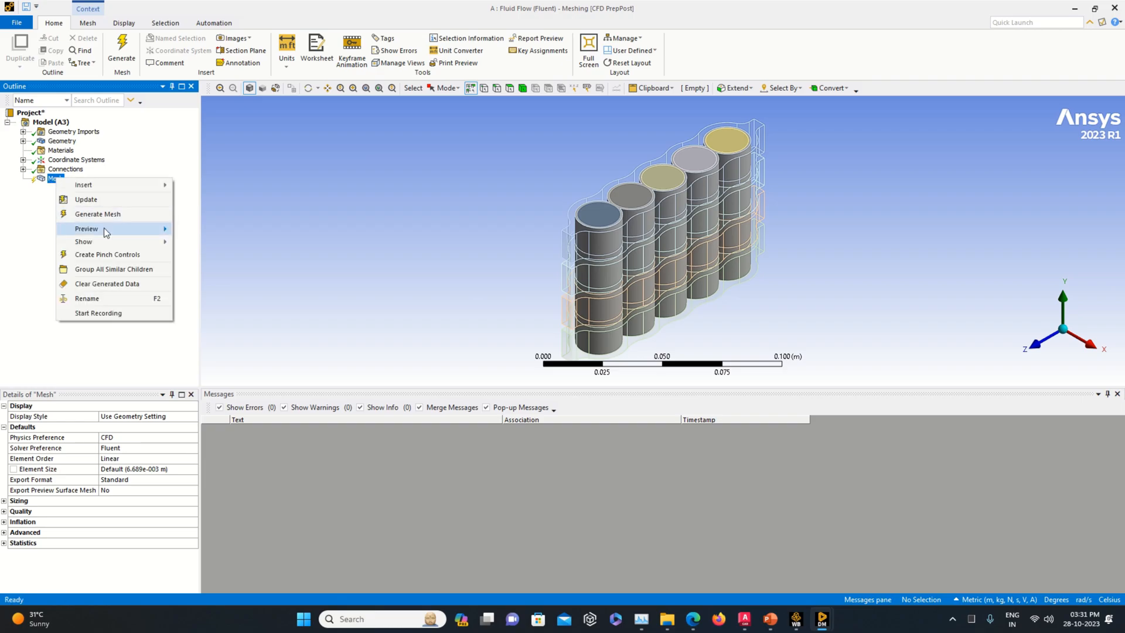
left_click(105, 217)
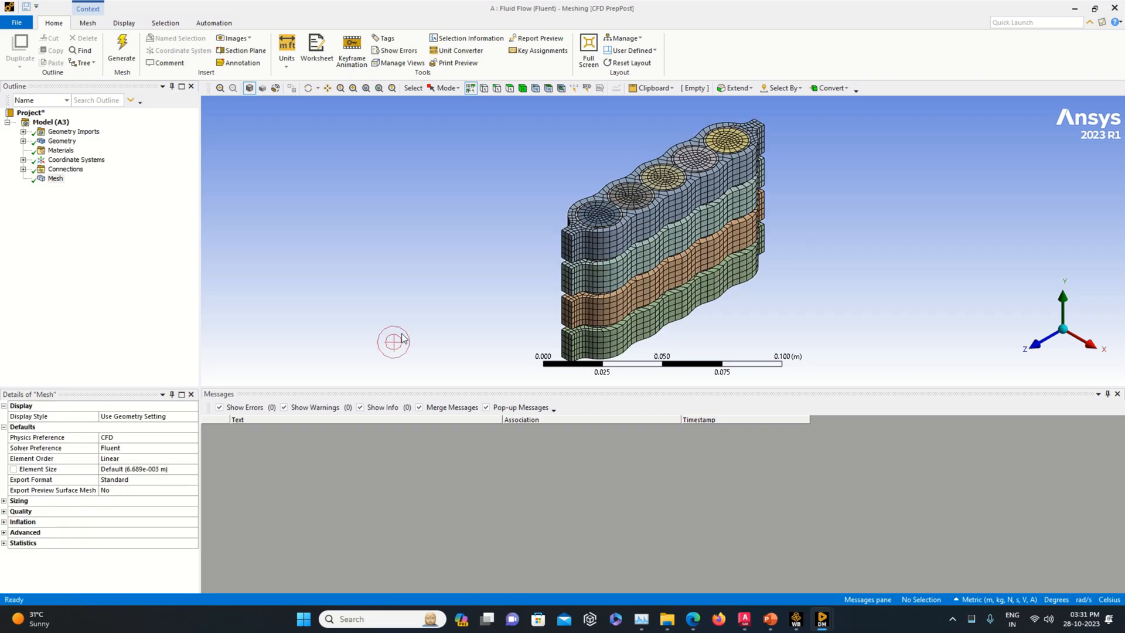
scroll(730, 322, "up", 5)
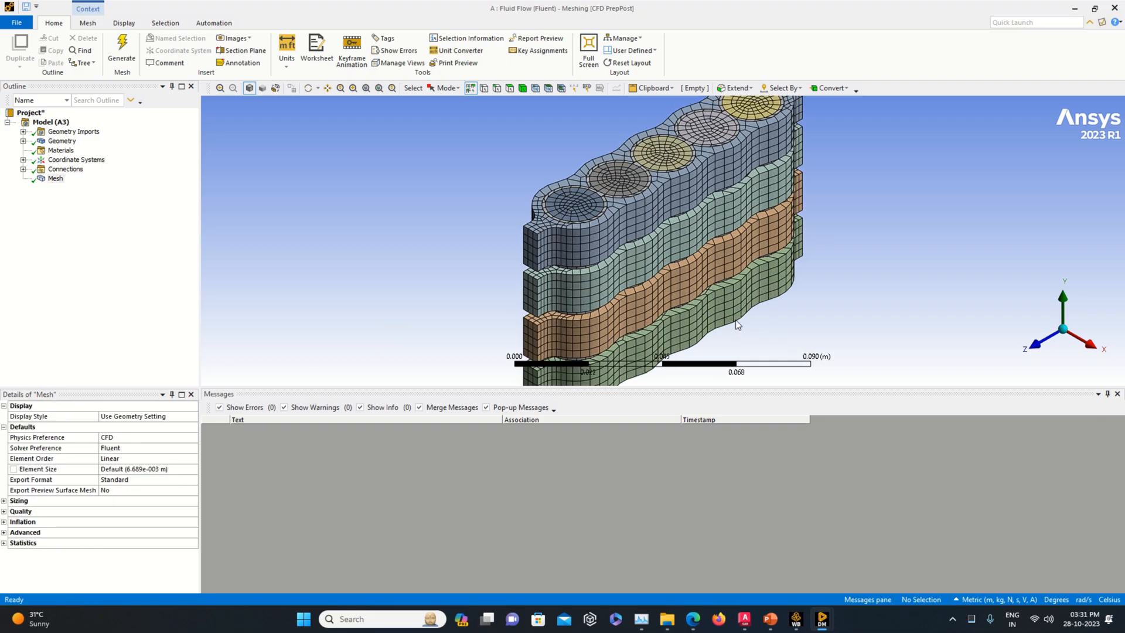
Step: Set the global element size to 0.005 m, expand the mesh statistics and regenerate the mesh
left_click(123, 469)
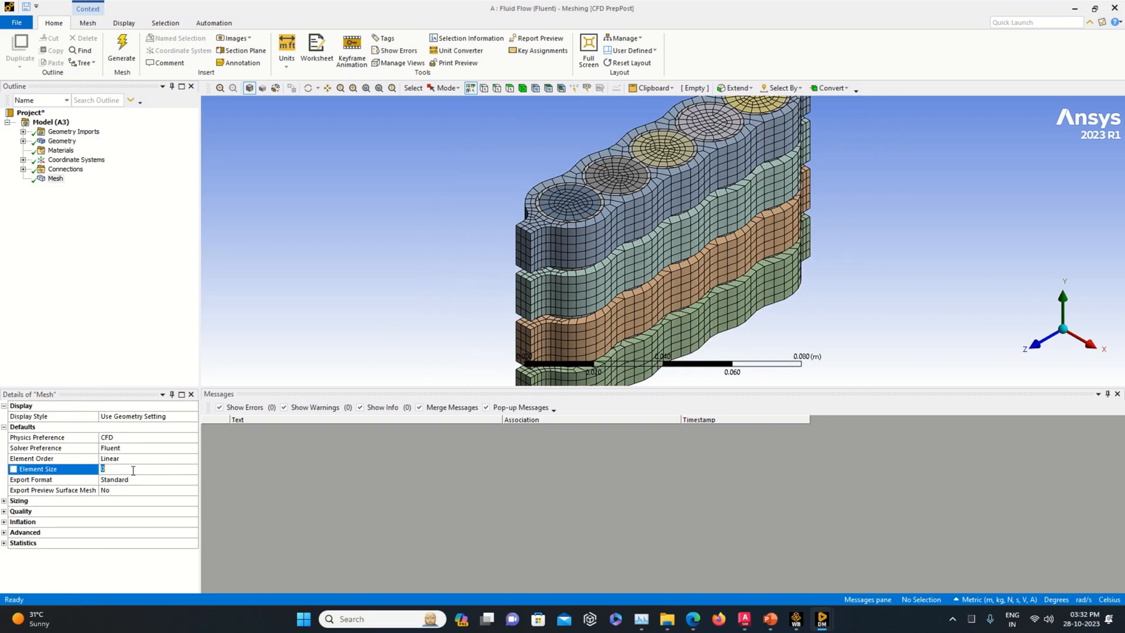
type("005")
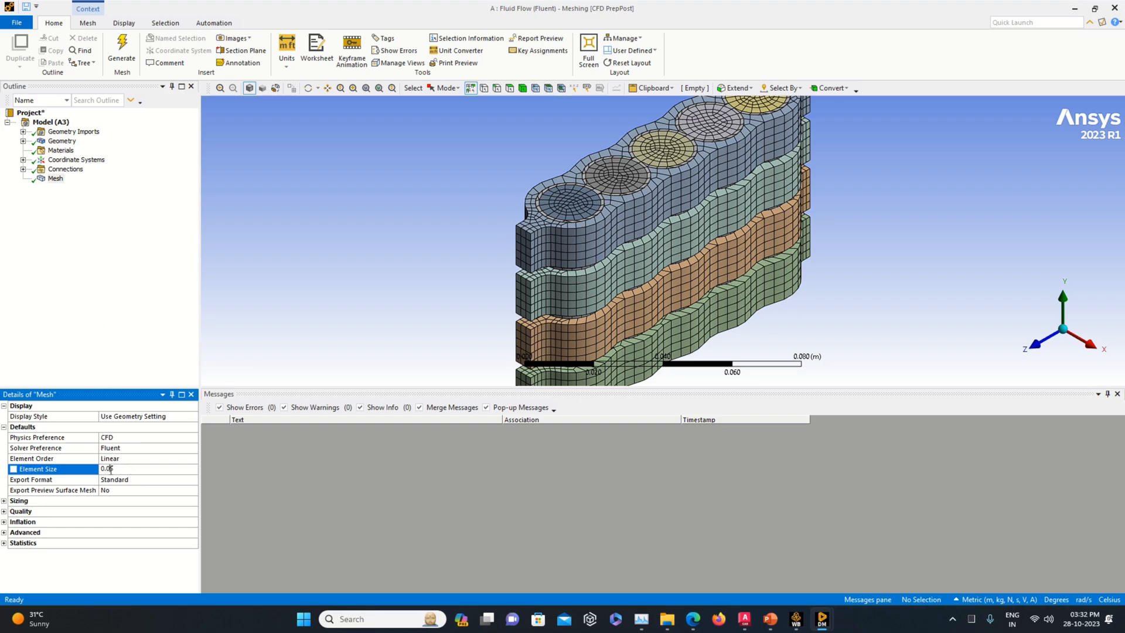
left_click(4, 543)
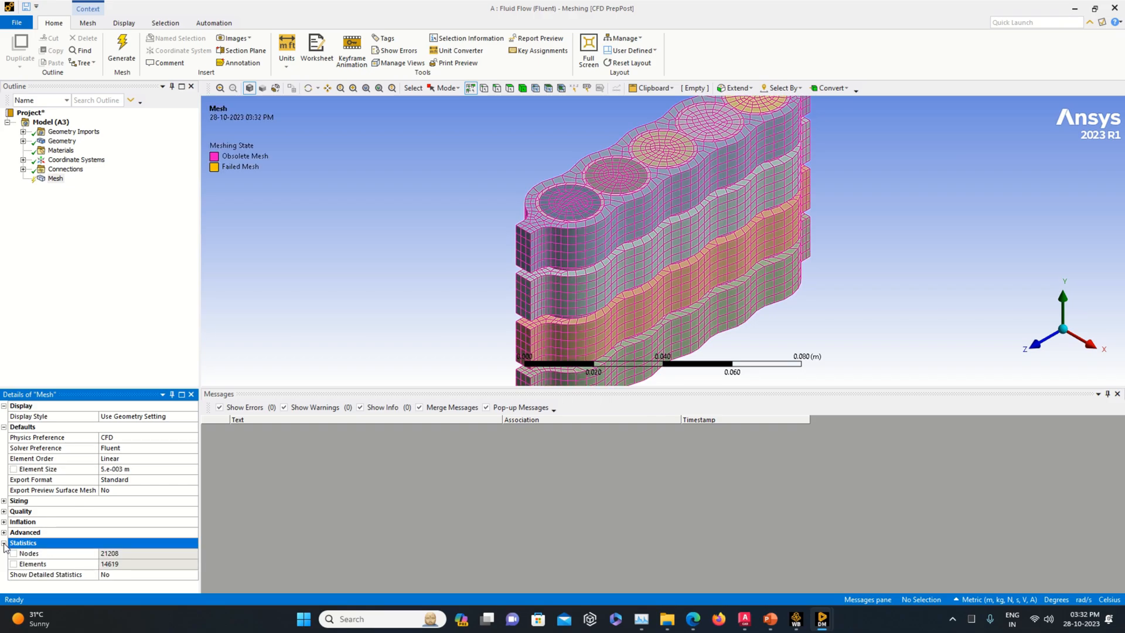
right_click(57, 186)
left_click(82, 216)
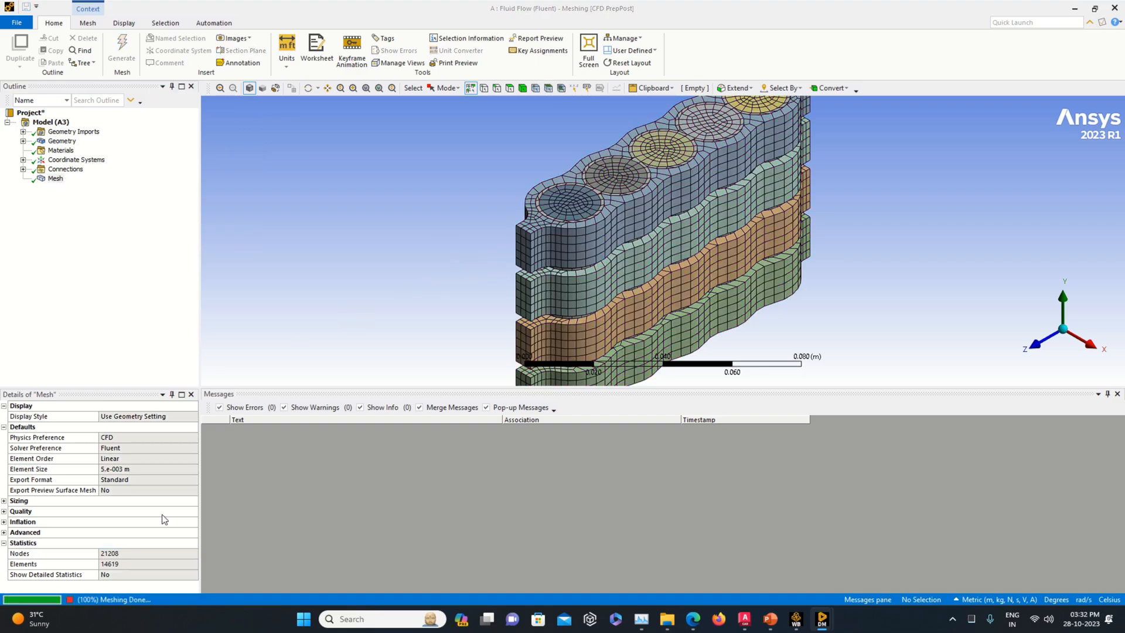
Step: Refine the global element size to 0.002 m and regenerate the mesh
left_click(129, 469)
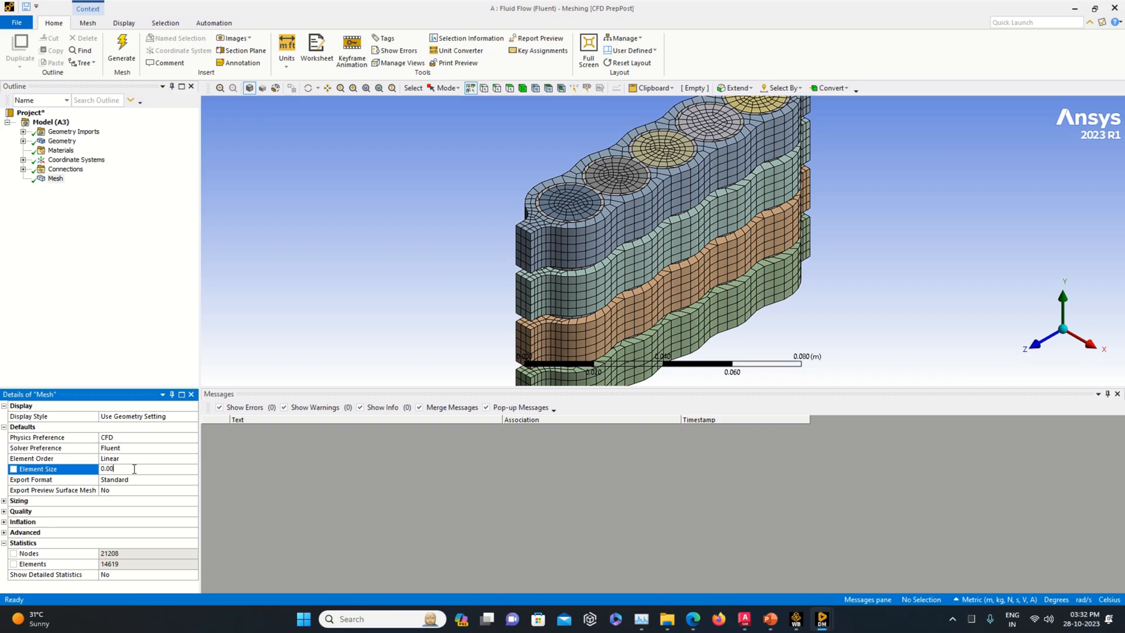
type("0.002")
key("Return")
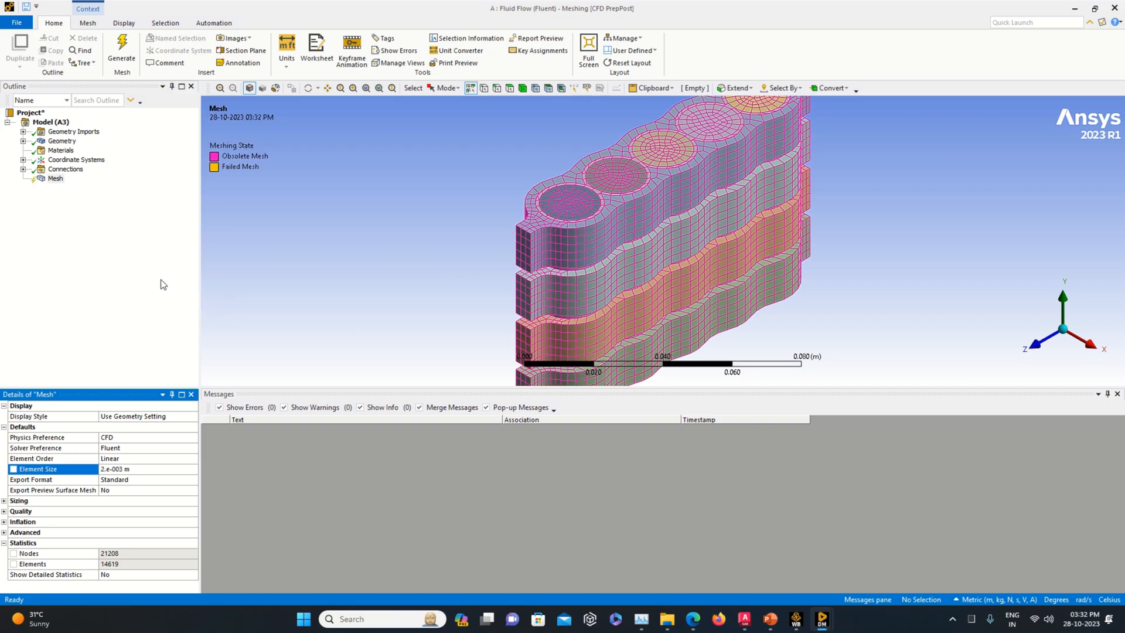
right_click(61, 183)
left_click(101, 214)
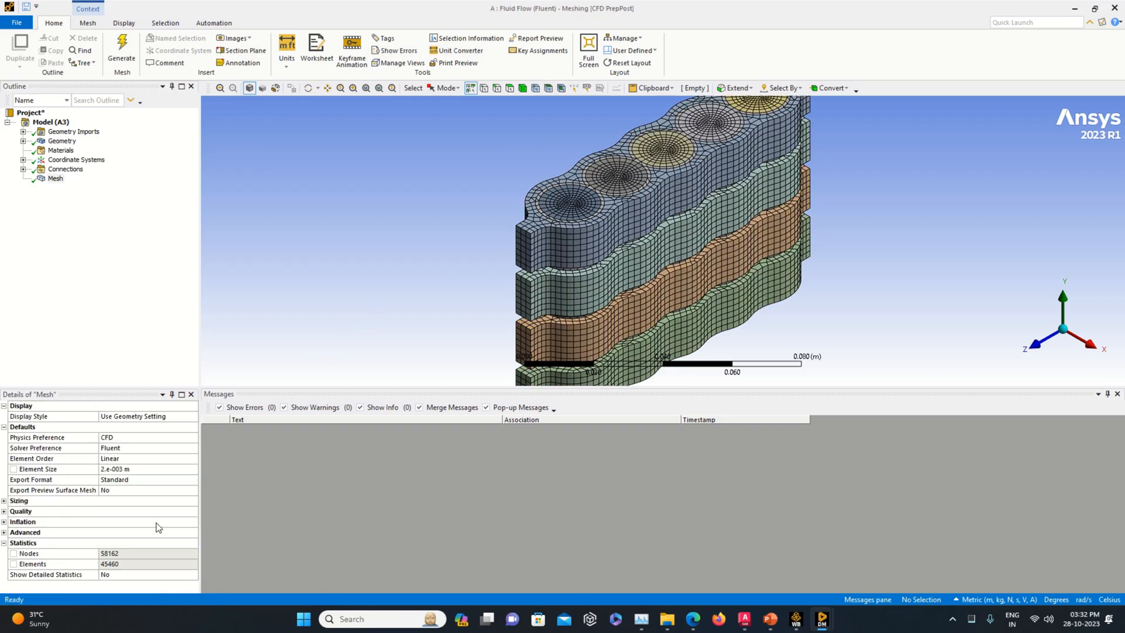
Step: Refine the global element size to 0.001 m and regenerate the mesh
left_click(132, 469)
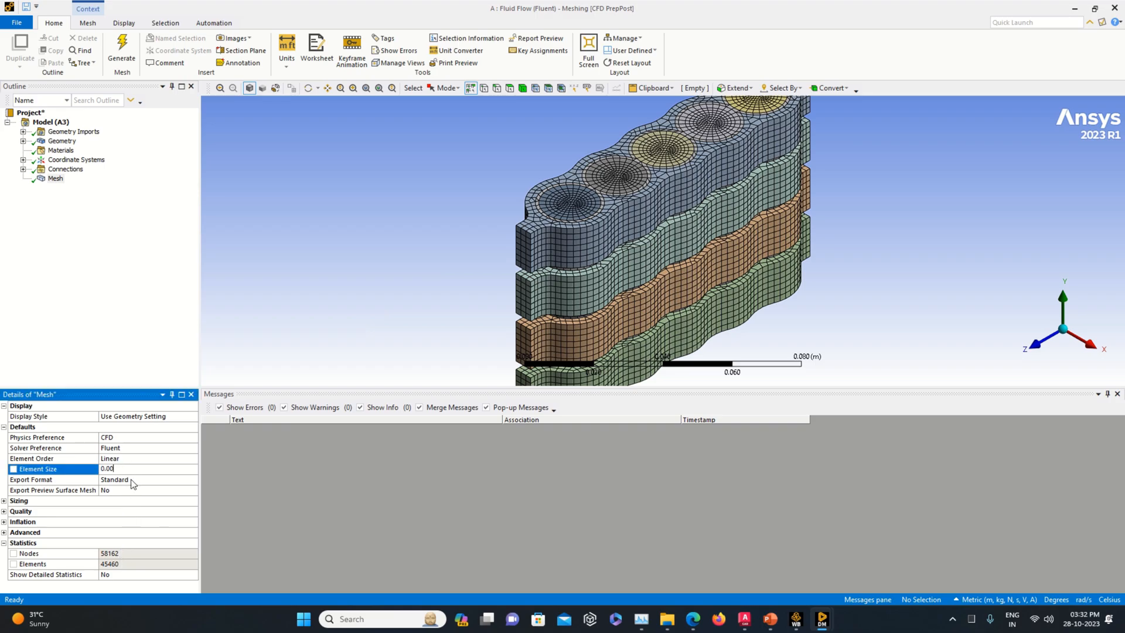
left_click(125, 346)
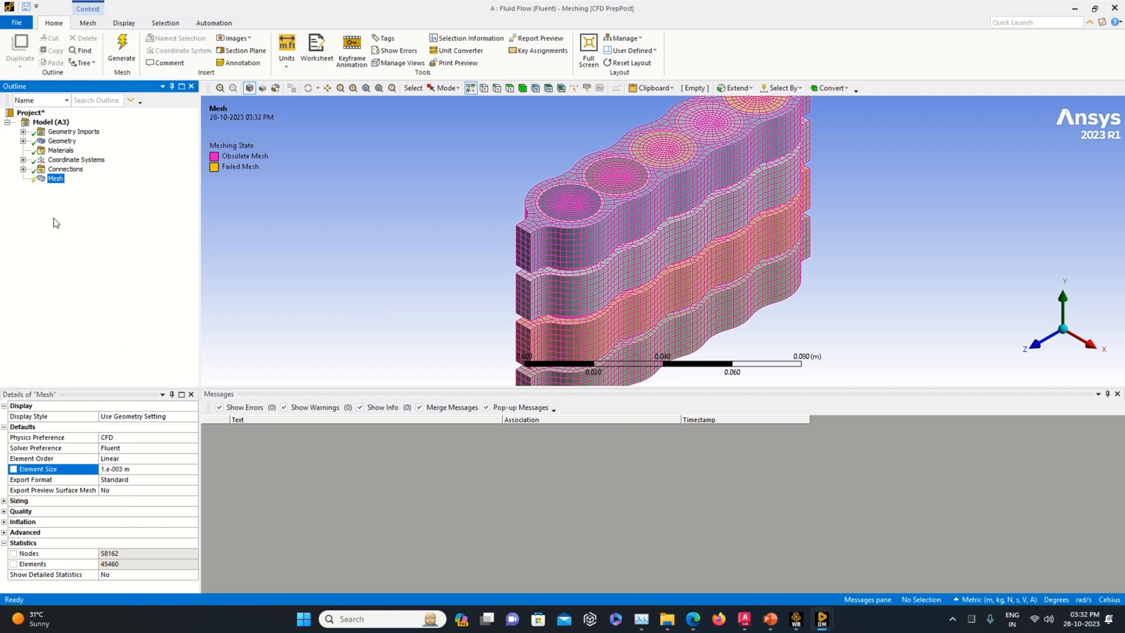
right_click(57, 180)
left_click(103, 218)
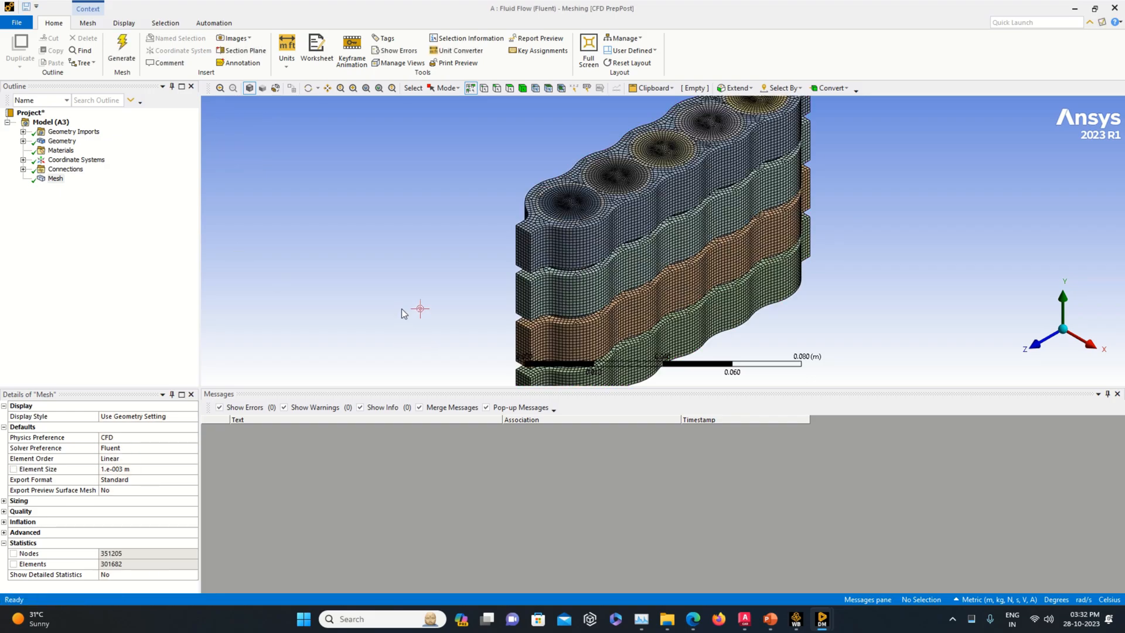
Step: Create a named selection Inlet from the +Z end faces of the first and third channels and the opposite end faces of the second and fourth
middle_click_drag(402, 308, 795, 289)
scroll(643, 290, "up", 2)
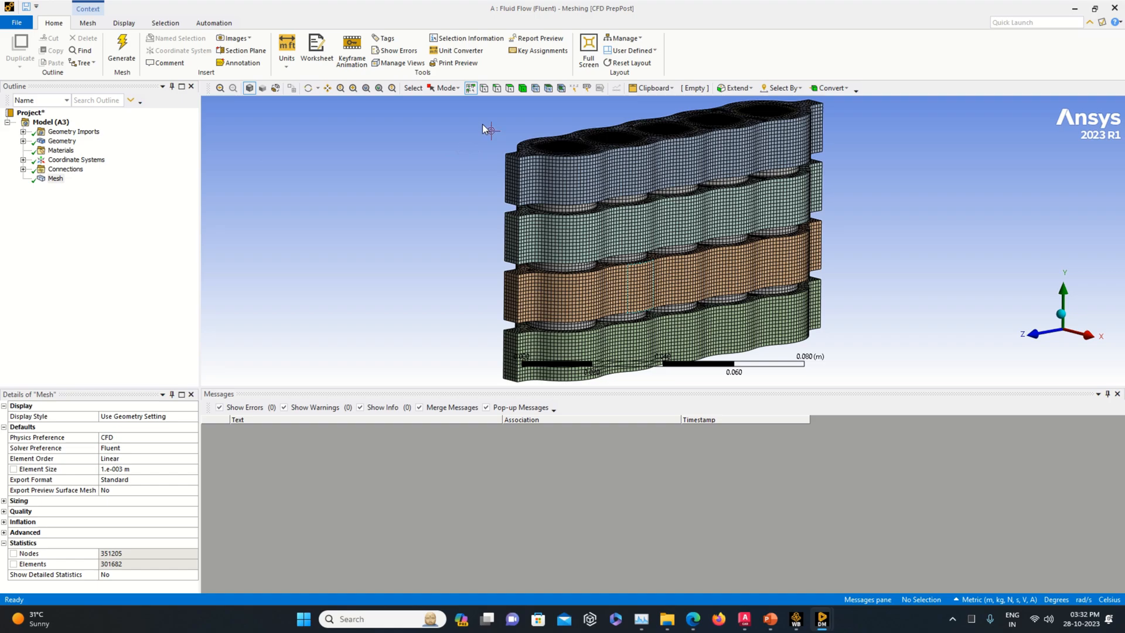
left_click(509, 88)
left_click(514, 171)
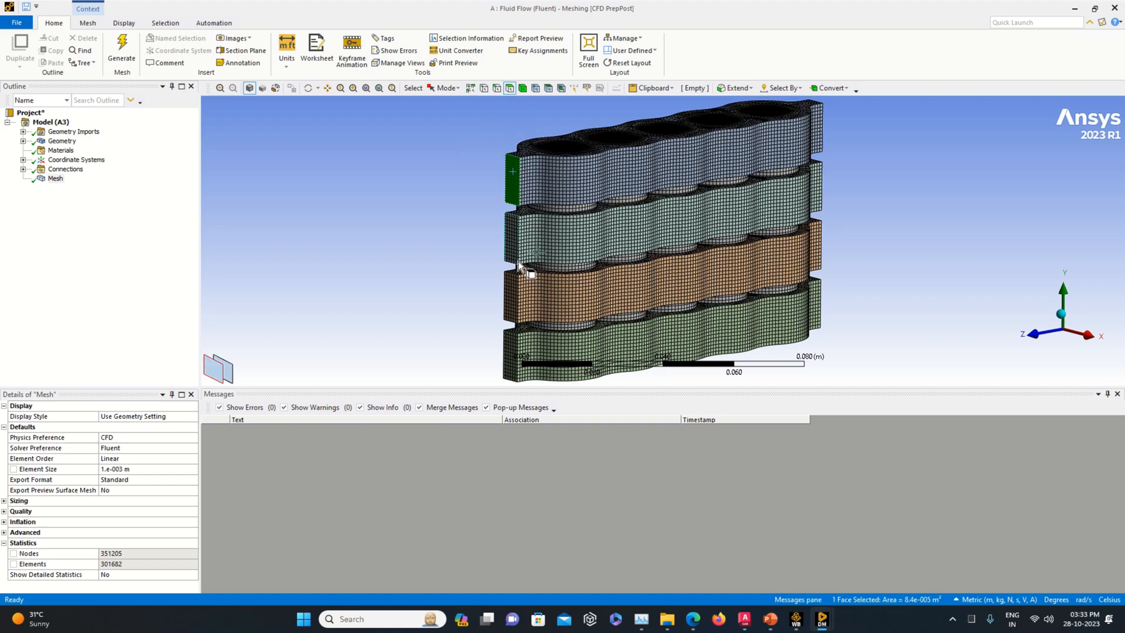
left_click(512, 297, "ctrl")
middle_click_drag(889, 247, 702, 253)
left_click(819, 197, "ctrl")
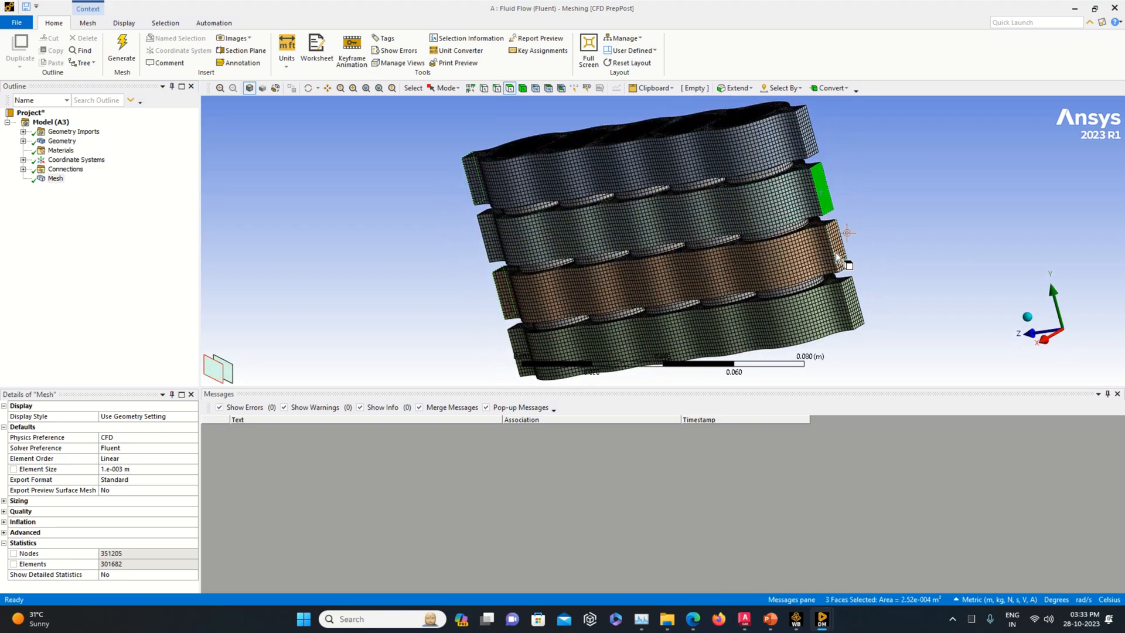
left_click(852, 303, "ctrl")
middle_click_drag(931, 261, 1086, 244)
right_click(490, 165)
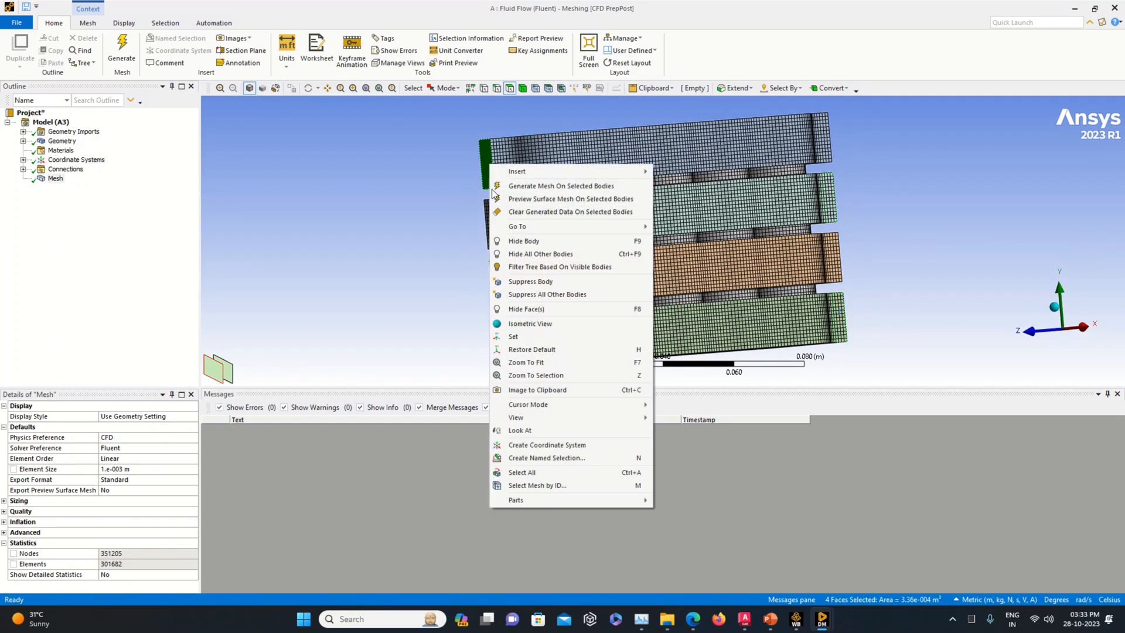
left_click(556, 458)
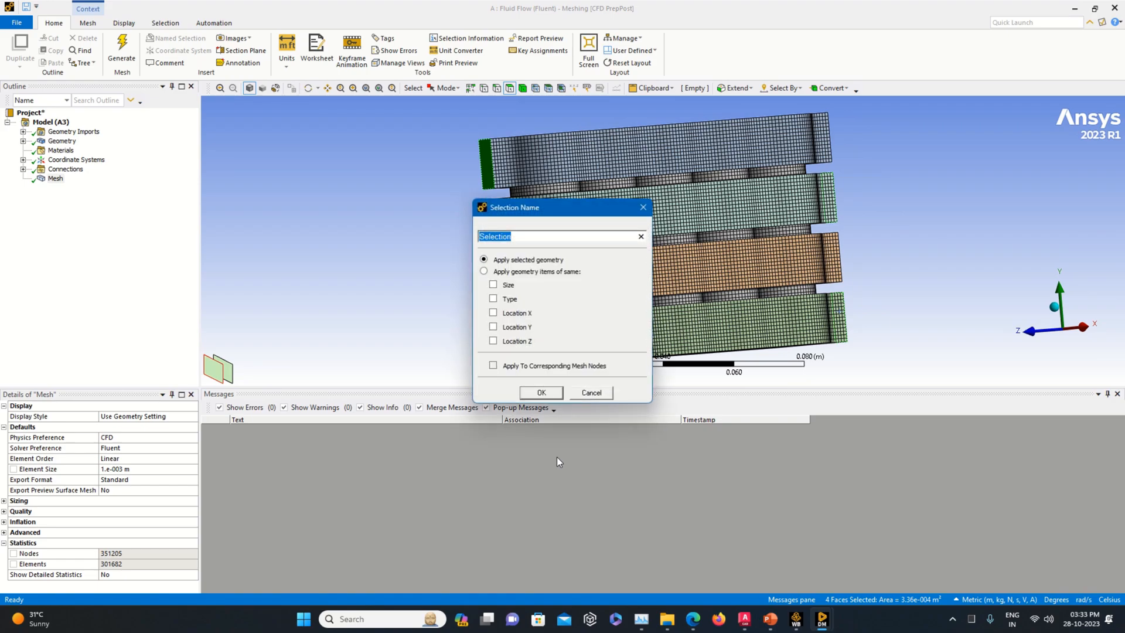
type("inlet")
key("Return")
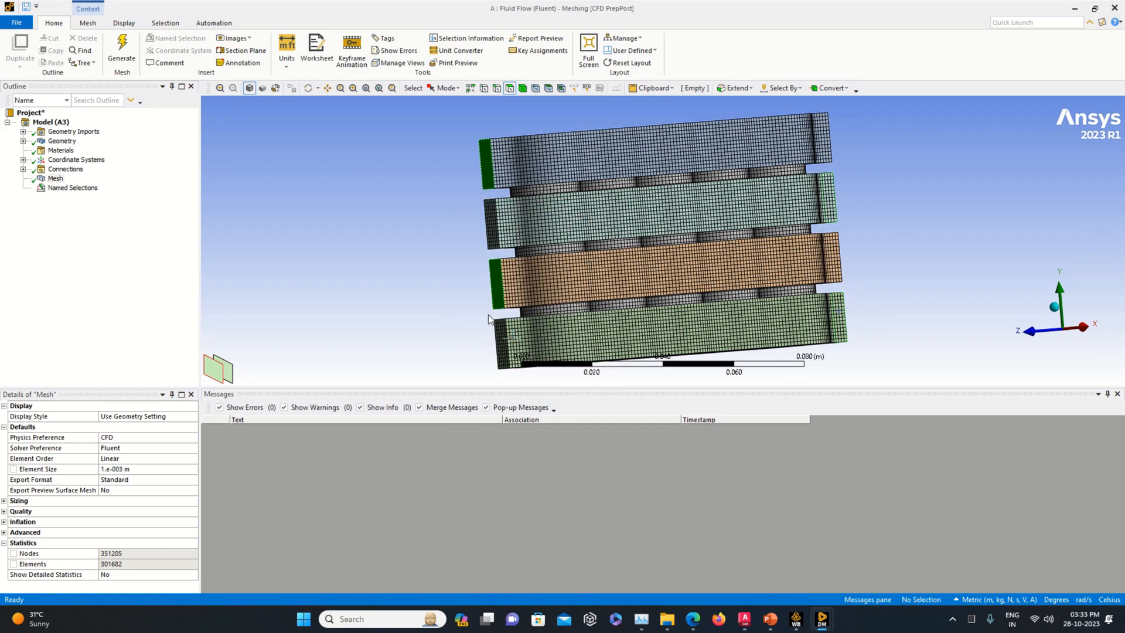
Step: Create a named selection Outlet from the -Z end faces of the first and third channels and the +Z end faces of the second and fourth
mouse_move(890, 245)
middle_mouse_down()
mouse_move(937, 234)
mouse_move(787, 240)
mouse_move(899, 254)
middle_mouse_up()
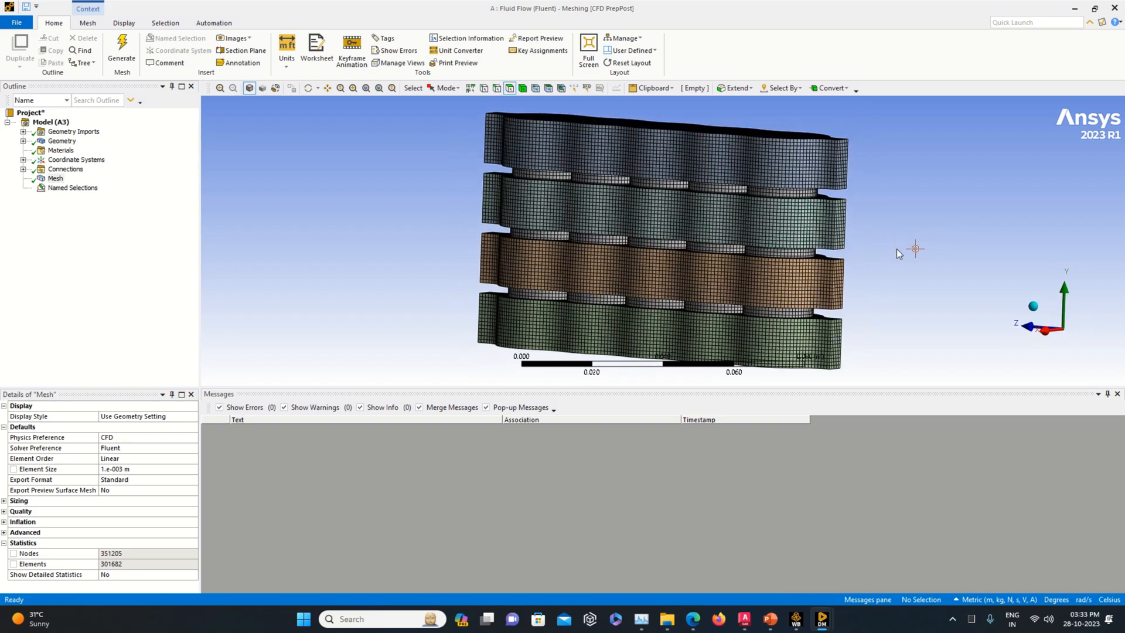
left_click(844, 166)
left_click(840, 294, "ctrl")
middle_click_drag(887, 281, 1030, 280)
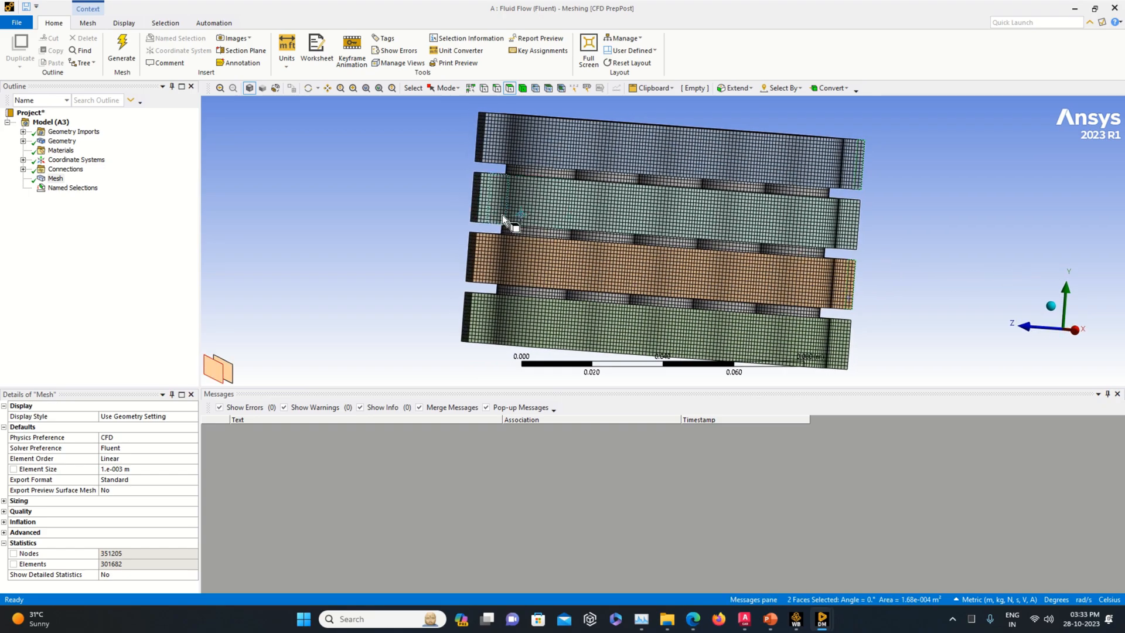
left_click(474, 208, "ctrl")
left_click(470, 315, "ctrl")
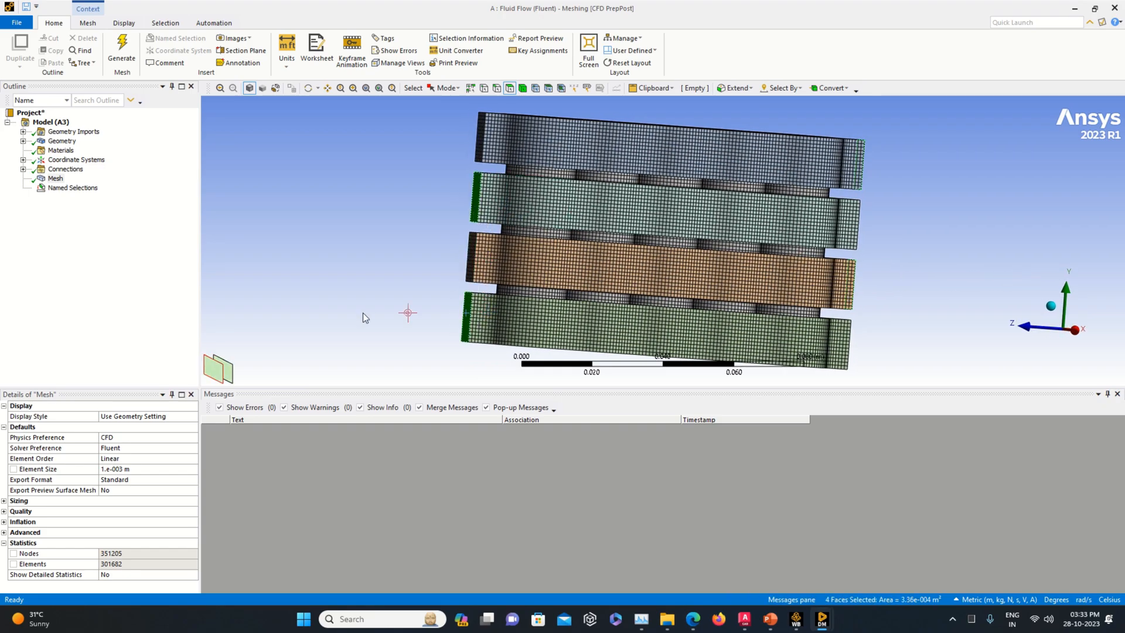
right_click(477, 197)
left_click(553, 477)
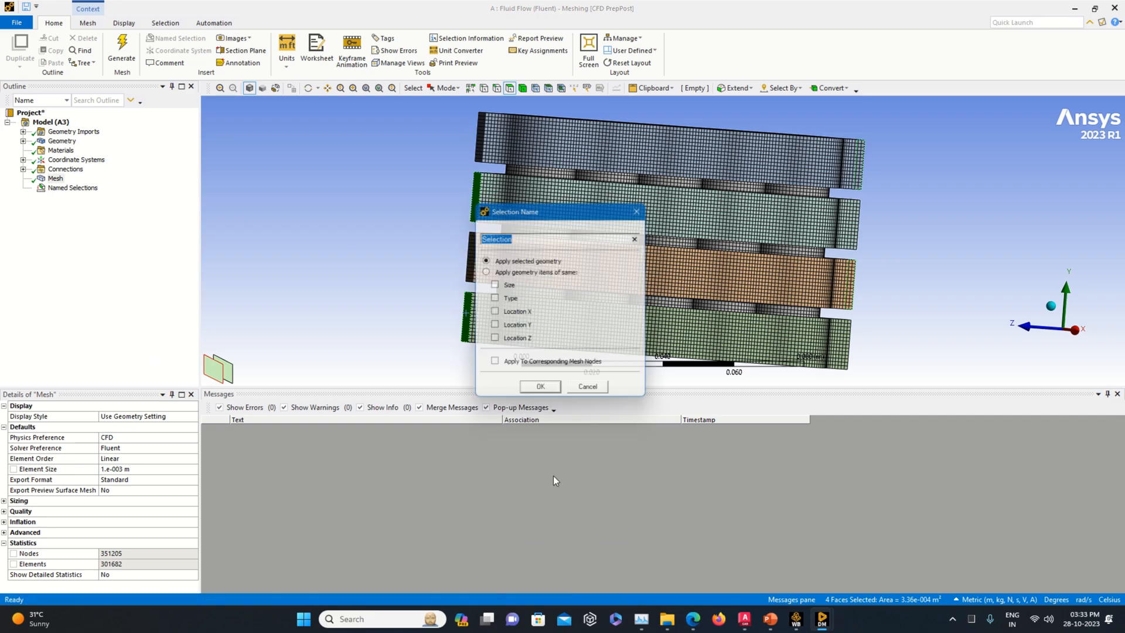
type("O")
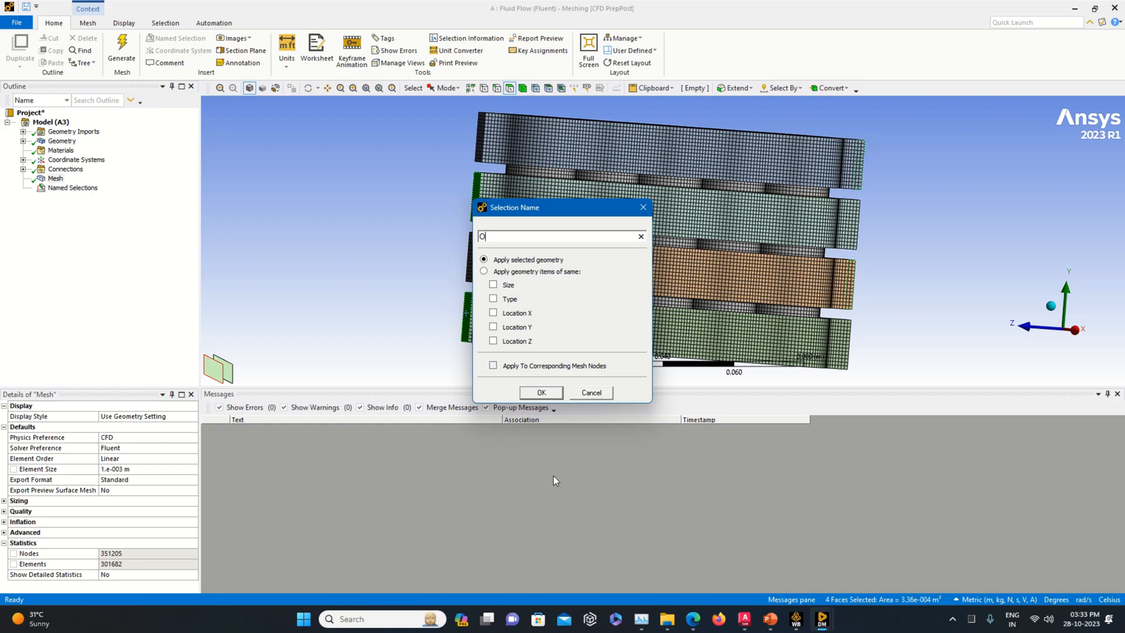
type("utlet")
key("Return")
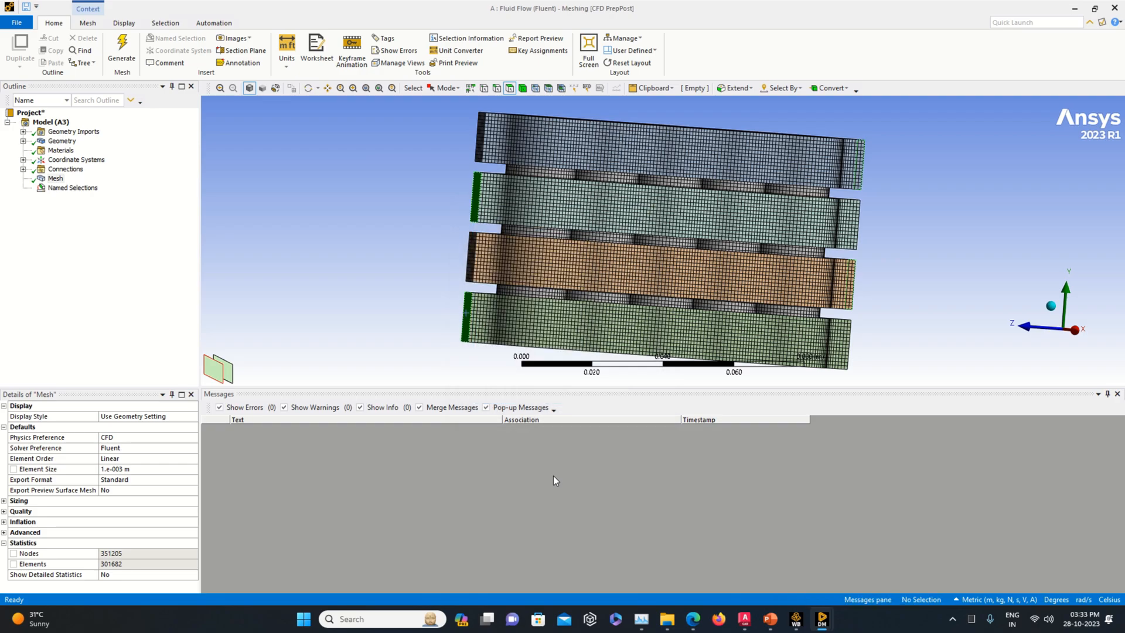
Step: Expand the named selections and examine which channel end faces Inlet and Outlet cover at both ends of the pack
left_click(22, 187)
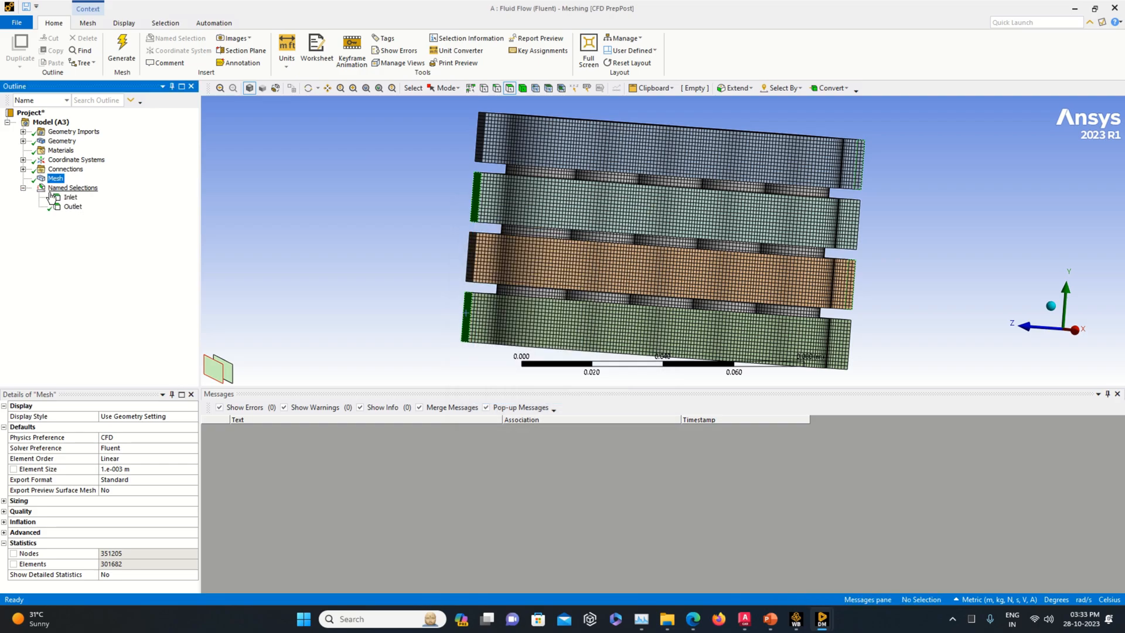
left_click(71, 197)
middle_click_drag(329, 271, 299, 246)
left_click(80, 206)
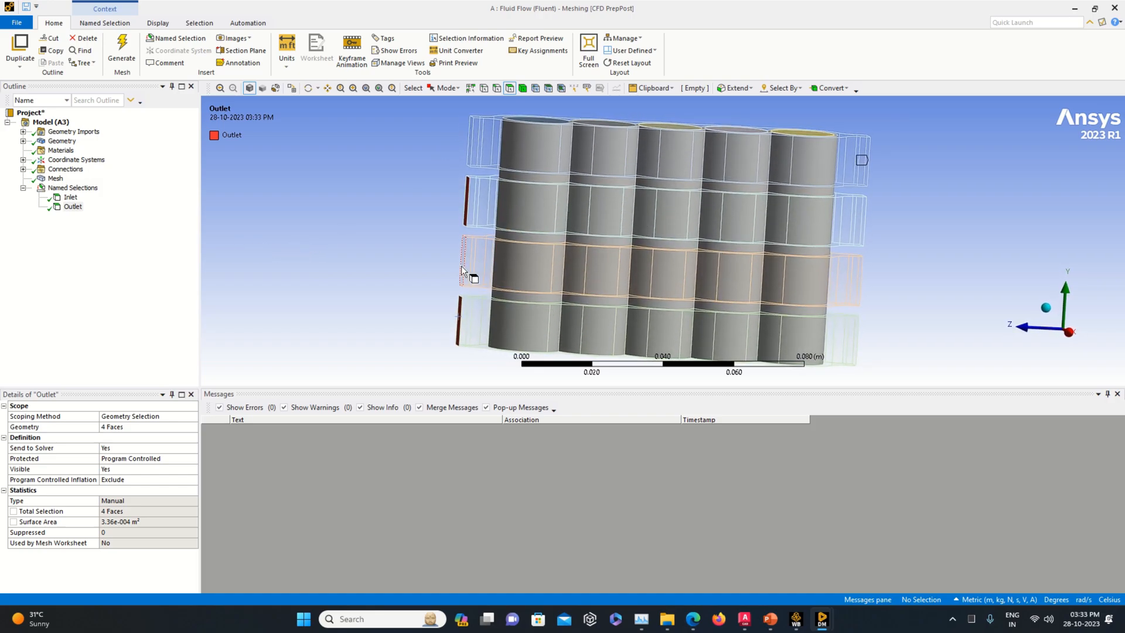
middle_click_drag(982, 291, 958, 207)
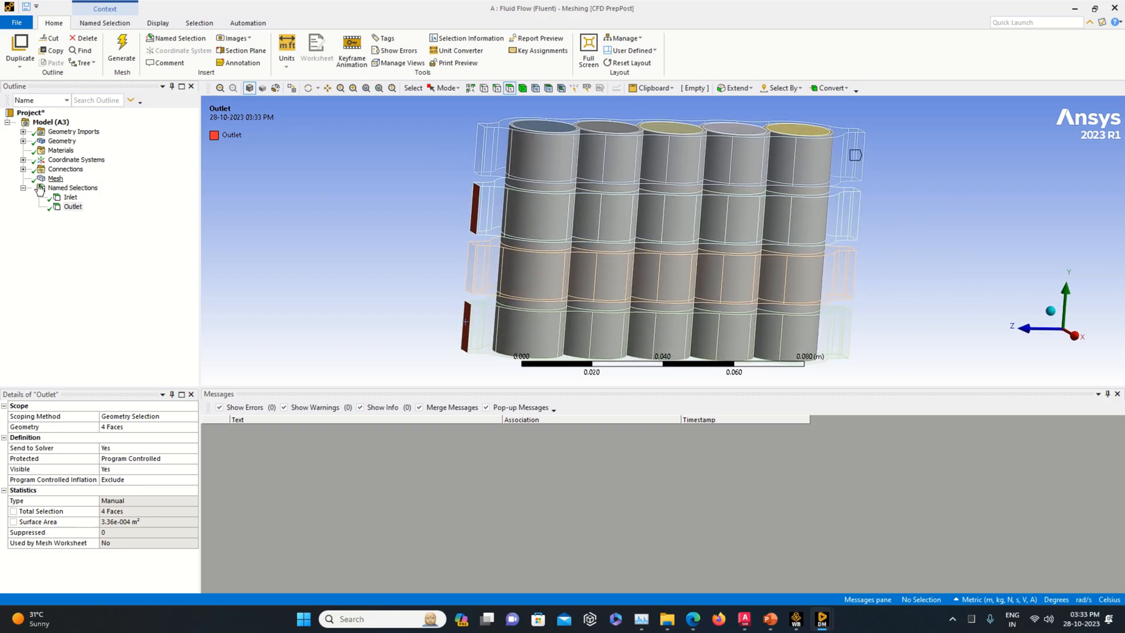
left_click(69, 197)
middle_click_drag(818, 218, 347, 256)
left_click(72, 207)
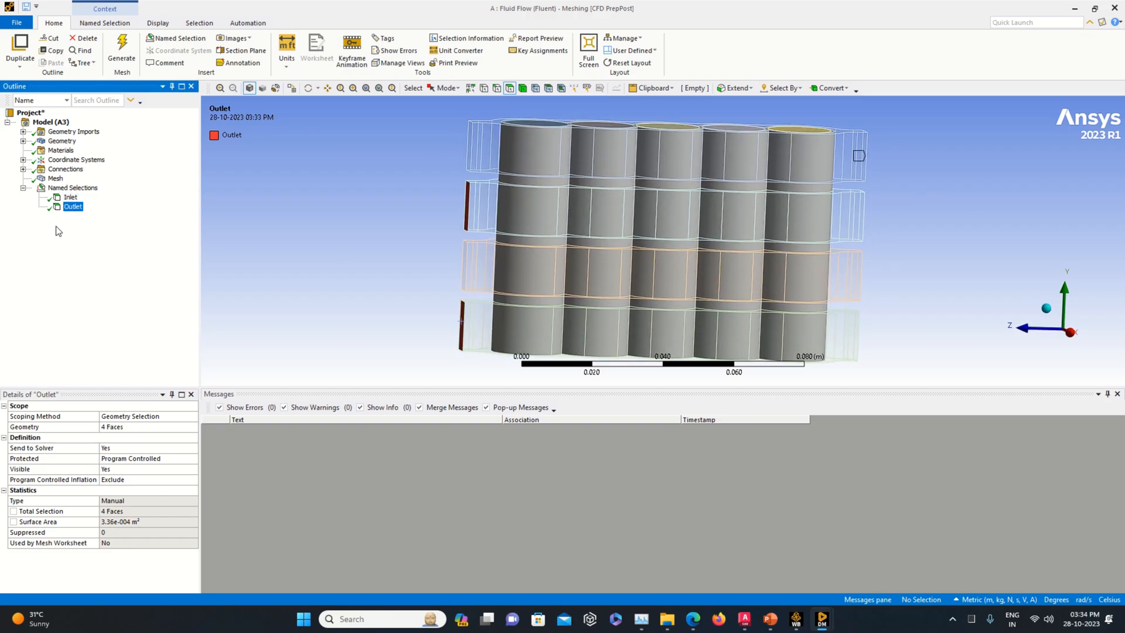
Step: Expand the geometry bodies and isolate the Cell part by hiding all other bodies
middle_click_drag(1062, 213, 928, 248)
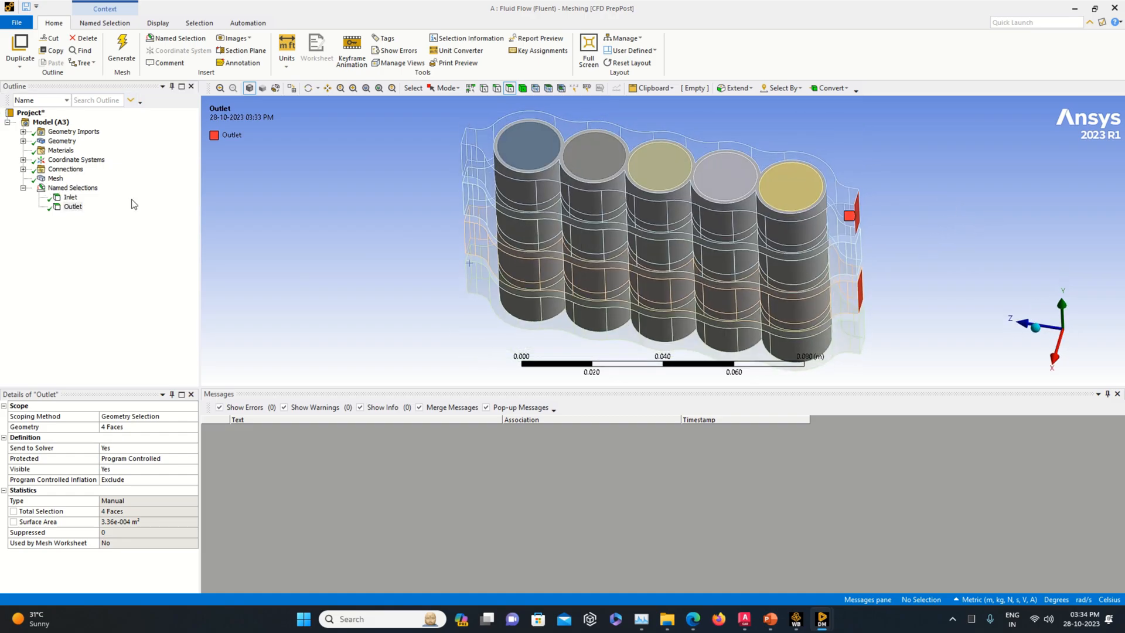
left_click(23, 141)
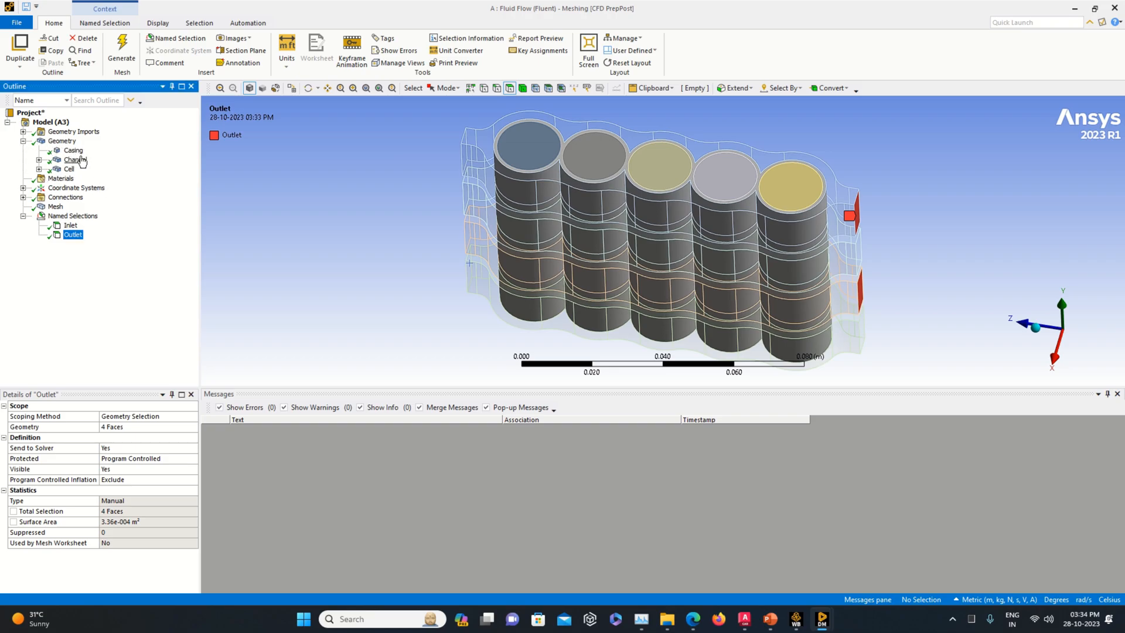
left_click(81, 160)
right_click(81, 160)
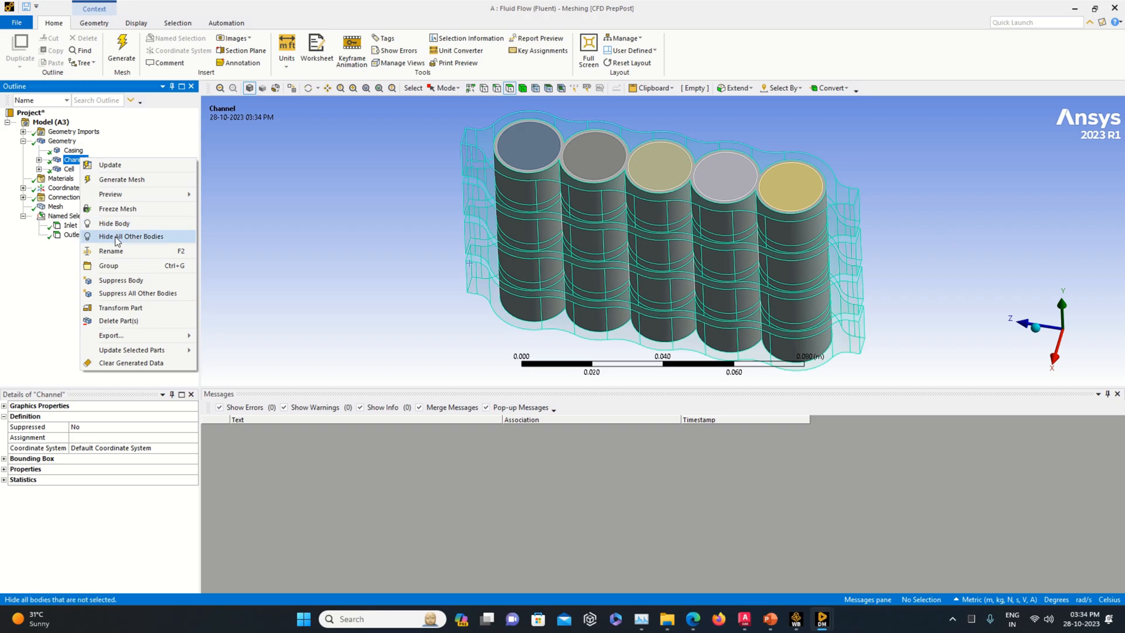
left_click(69, 168)
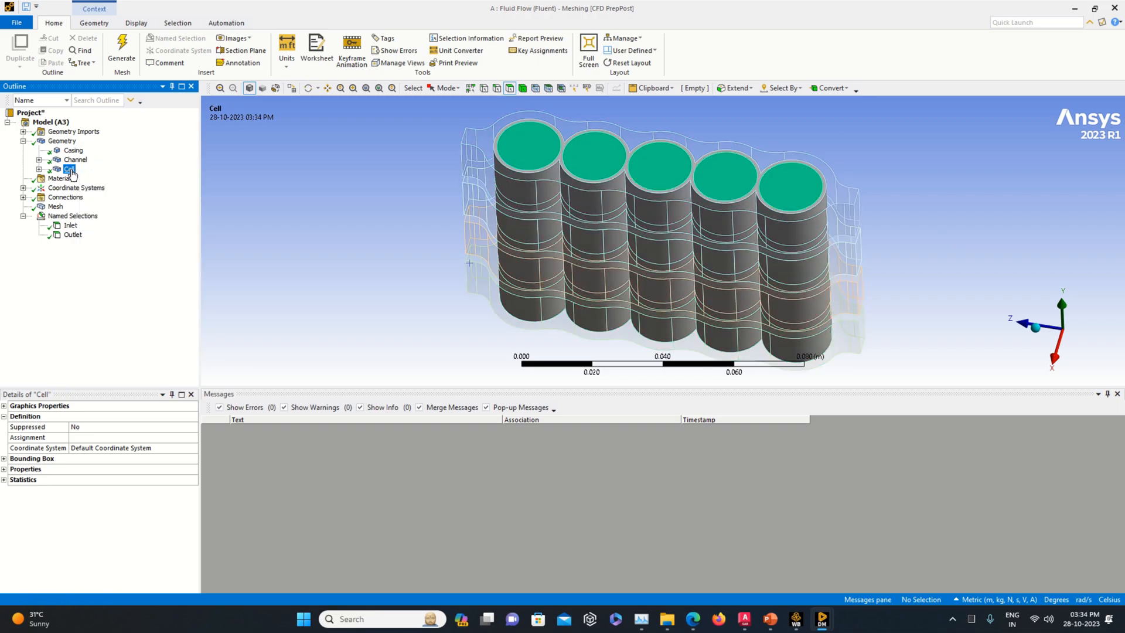
right_click(69, 169)
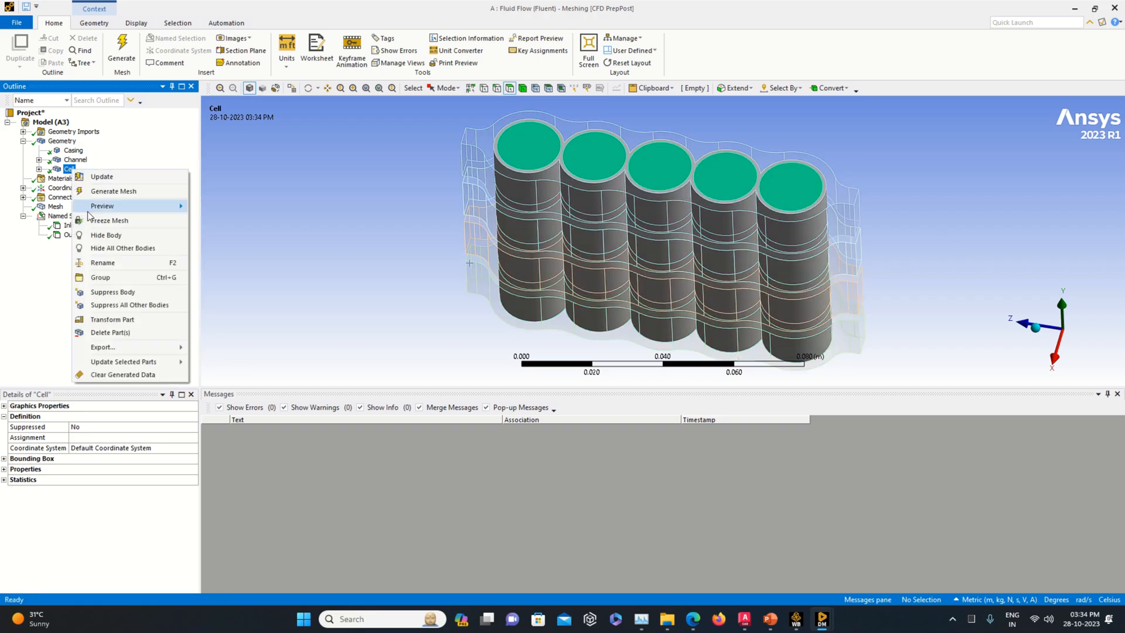
left_click(120, 248)
middle_click_drag(378, 293, 377, 234)
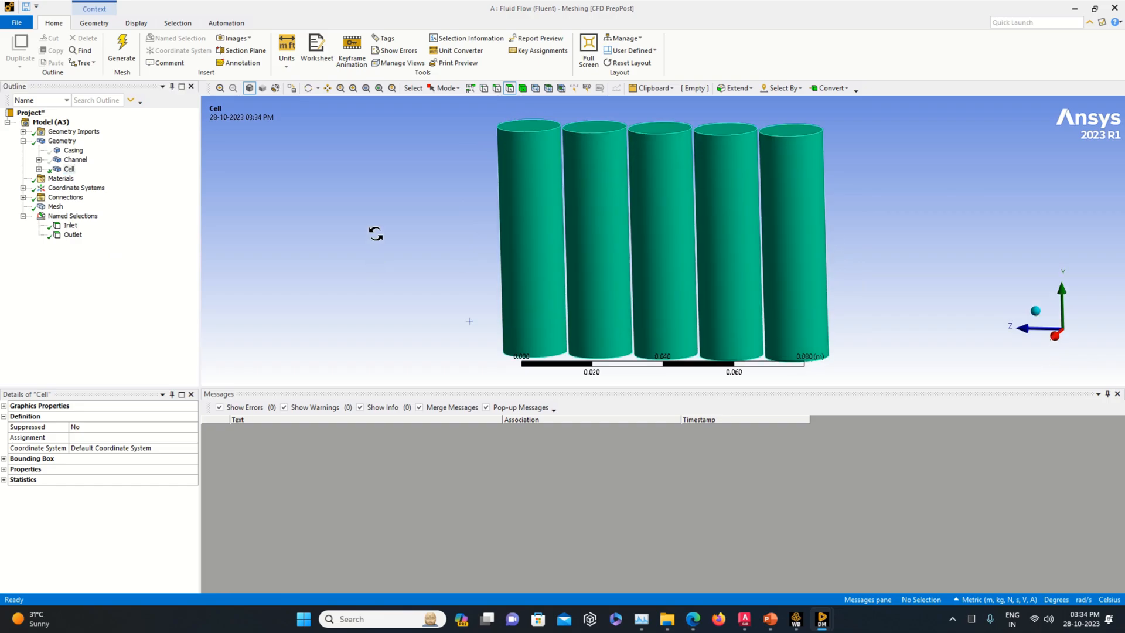
Step: Create a named selection Cell Boundary from the cylindrical side faces of all five cells and check its coverage
left_click_drag(852, 202, 478, 219)
middle_click_drag(1022, 279, 937, 248)
right_click(735, 212)
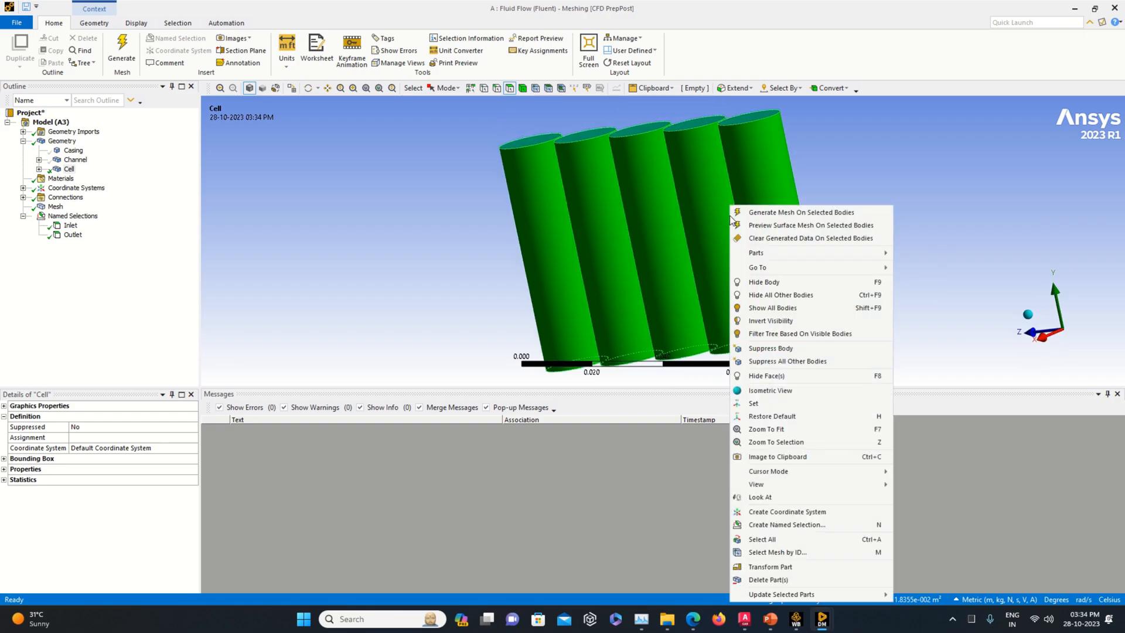
left_click(767, 523)
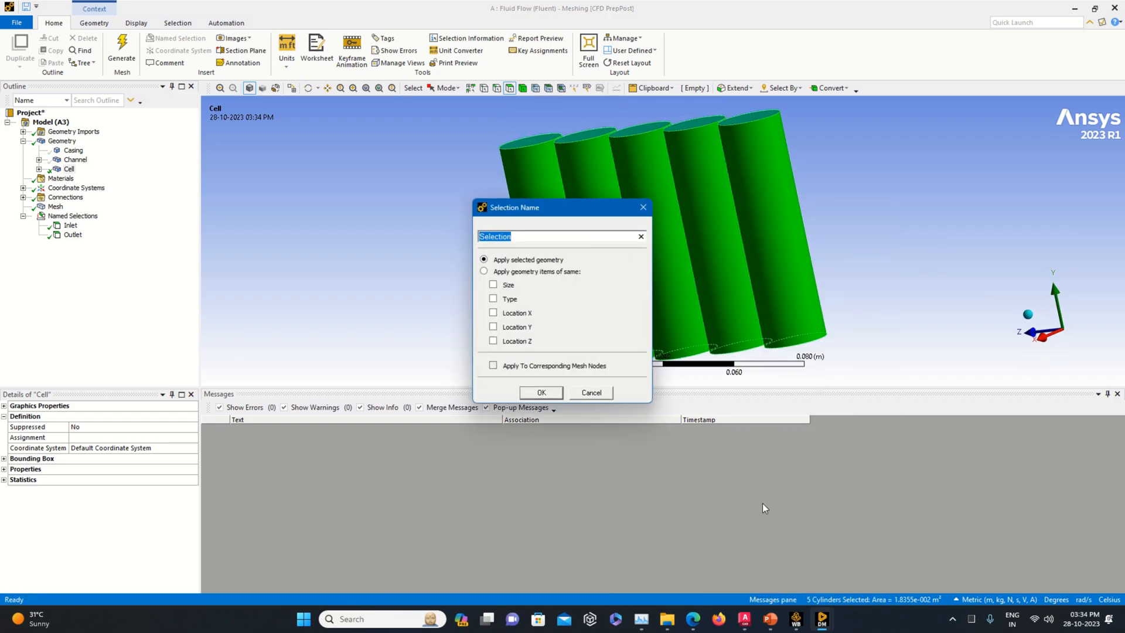
type("C")
key("Return")
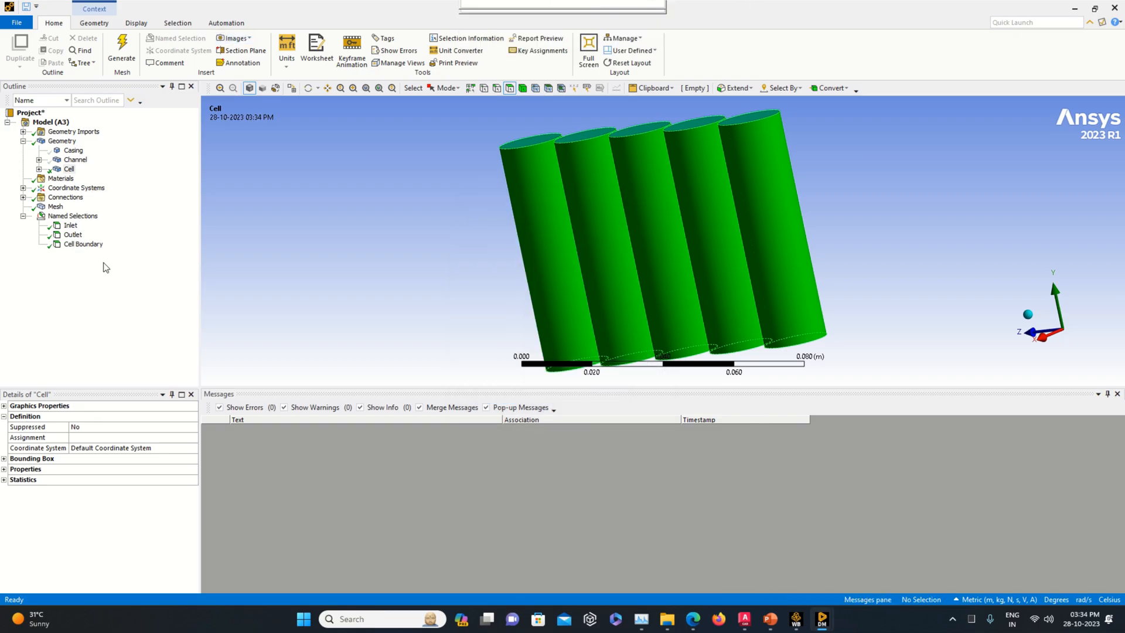
left_click(88, 243)
mouse_move(448, 279)
middle_mouse_down()
mouse_move(502, 234)
mouse_move(464, 307)
mouse_move(452, 291)
middle_mouse_up()
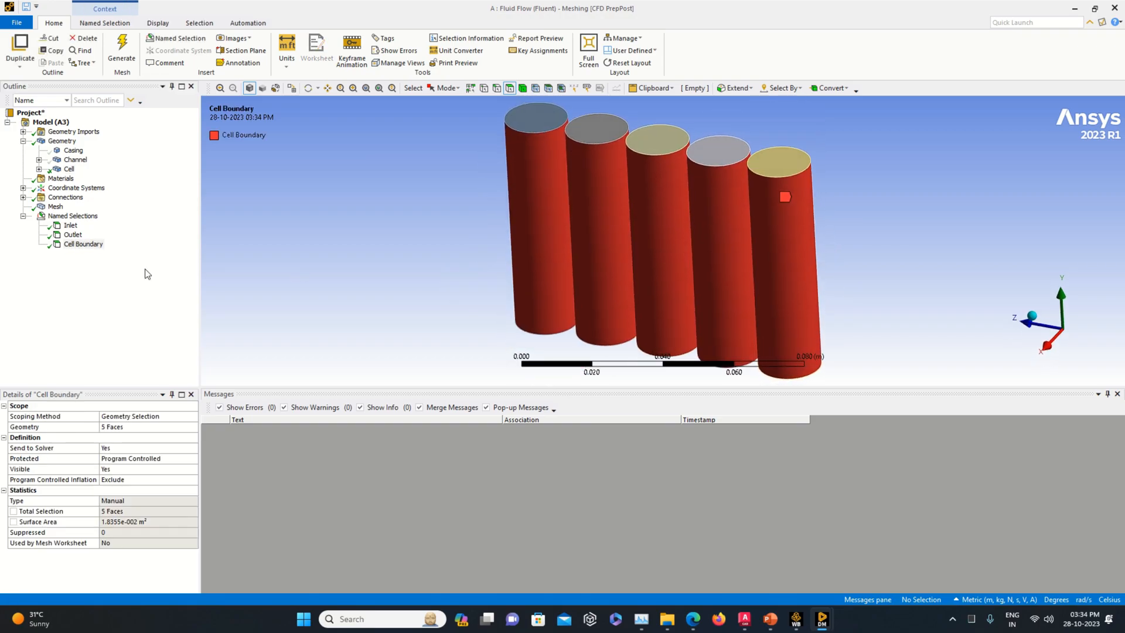
Step: Show all bodies, then isolate the Casing body by hiding every other body
right_click(73, 151)
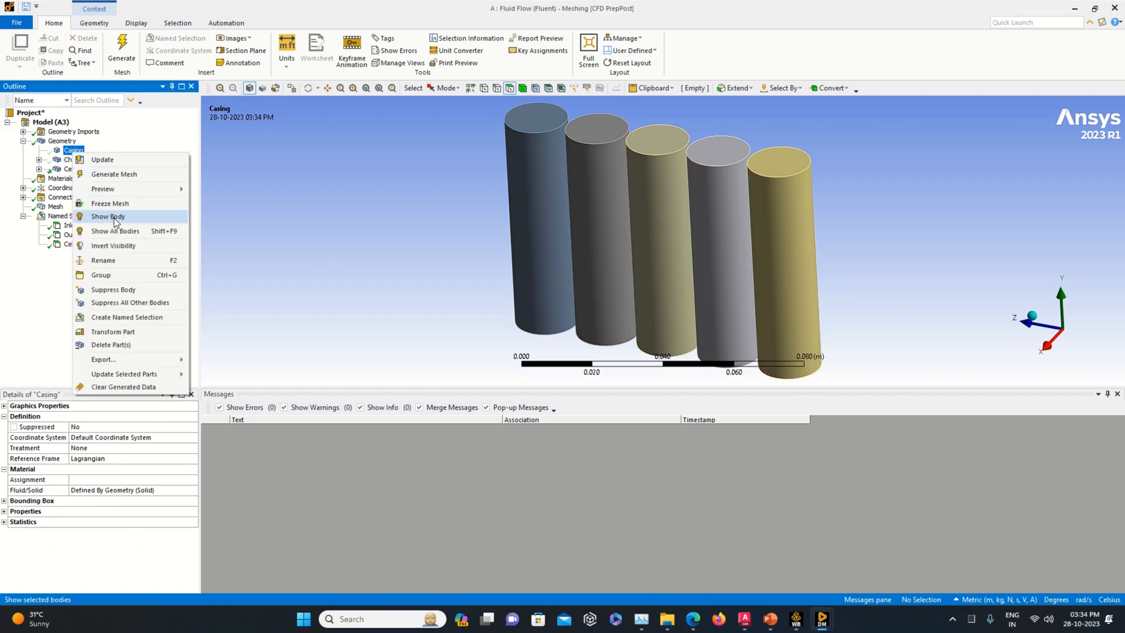
left_click(127, 234)
left_click(69, 159)
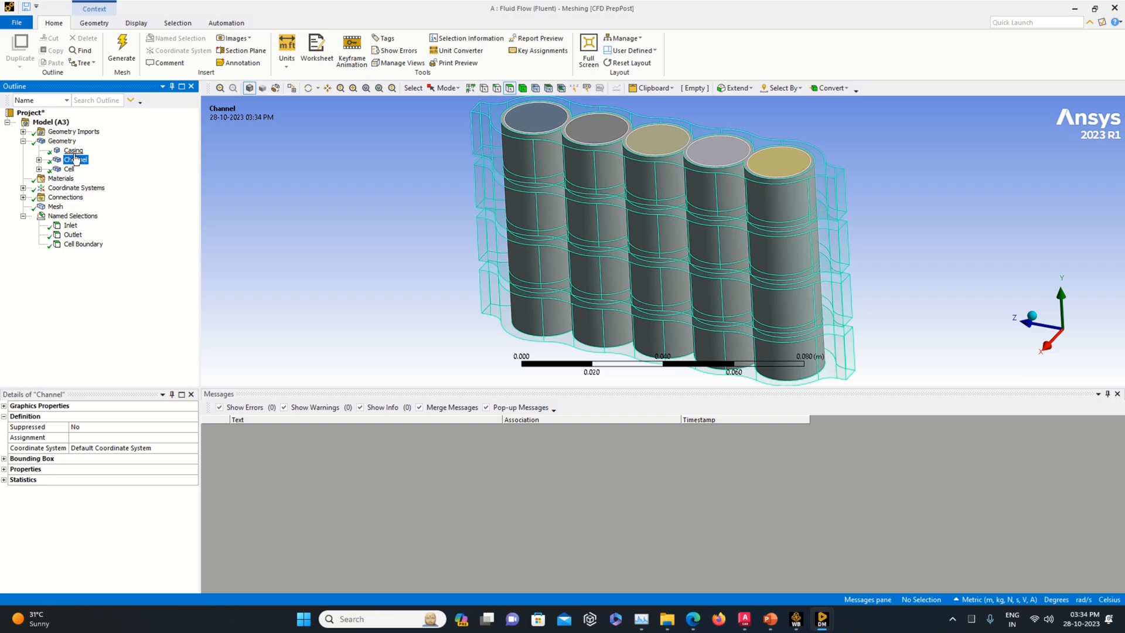
right_click(75, 151)
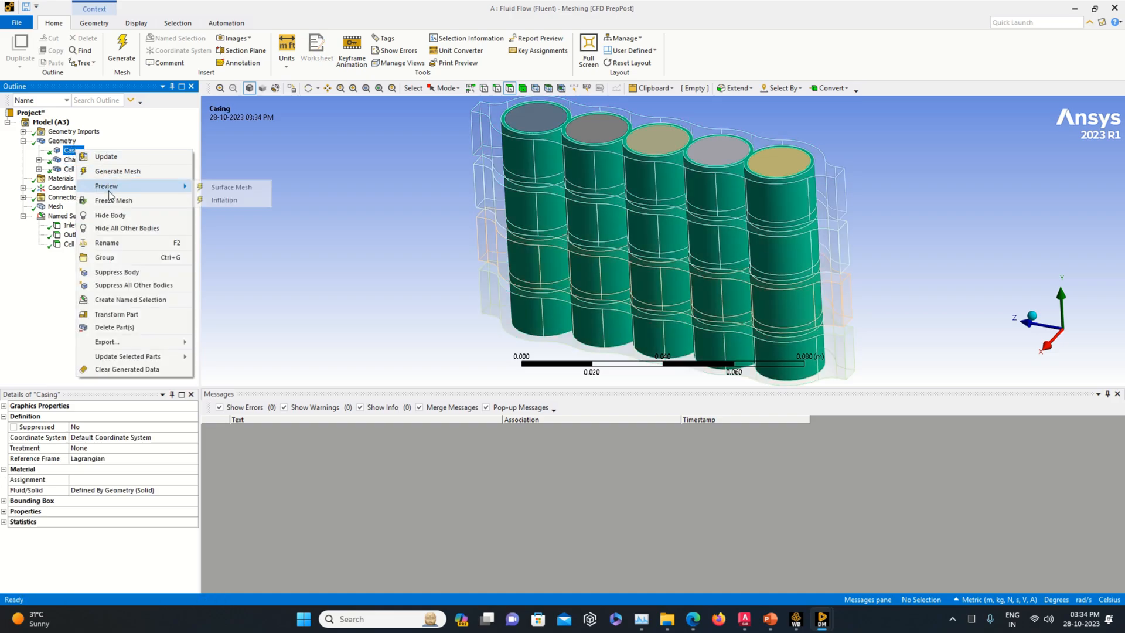
left_click(130, 229)
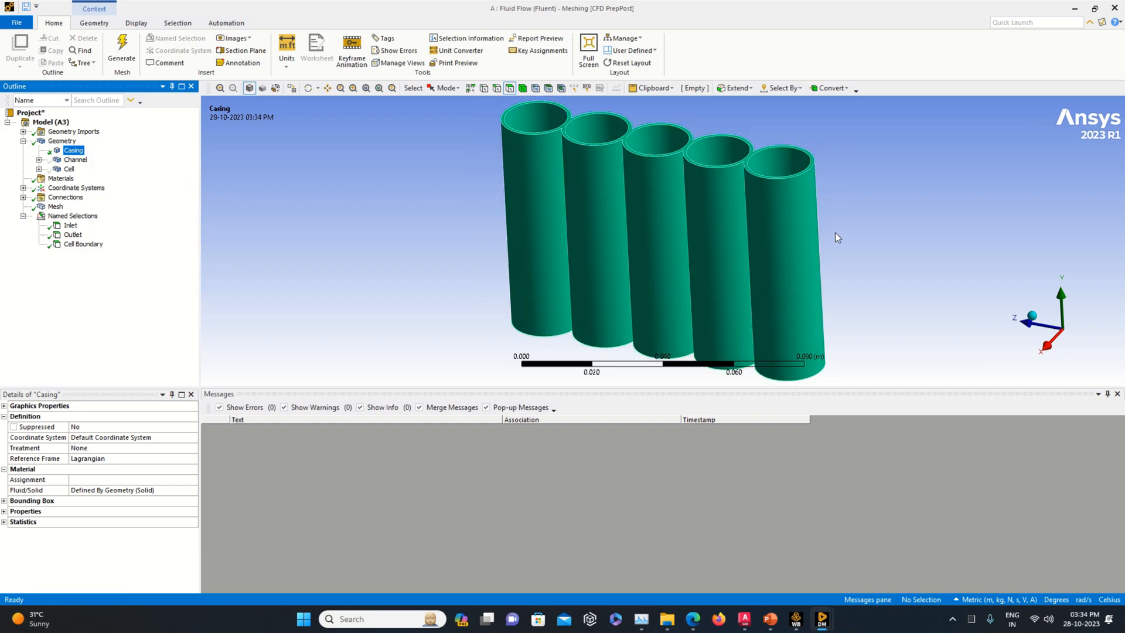
Step: Create a named selection Casing Boundary from the outer cylindrical faces on both sides of the casing
left_click(593, 243)
middle_click_drag(970, 276, 725, 267)
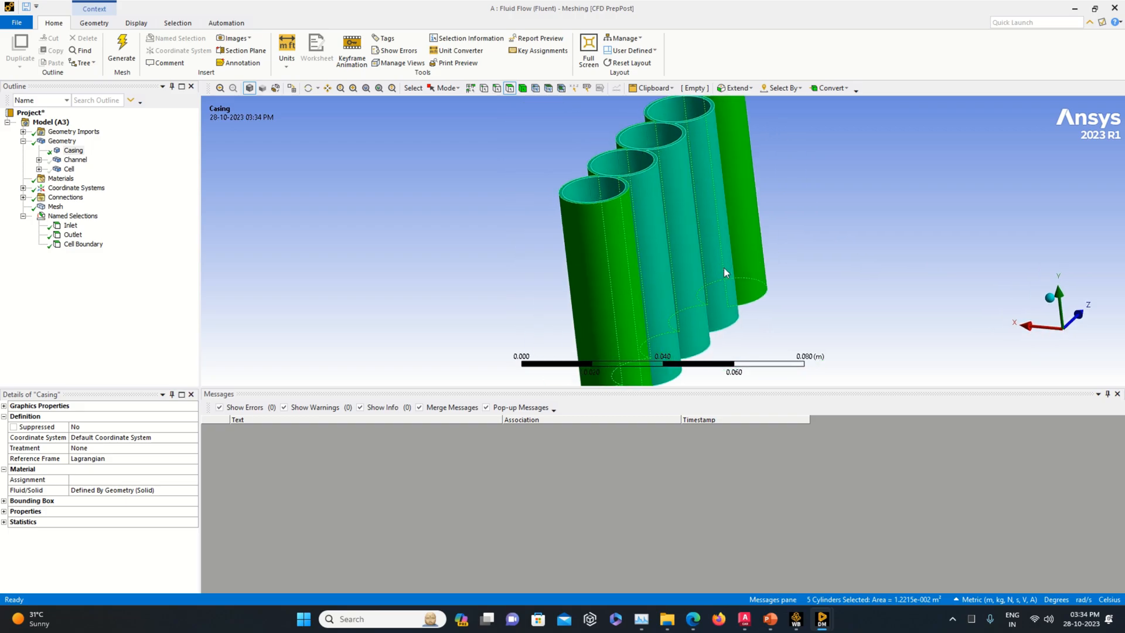
left_click_drag(722, 231, 641, 271, "ctrl")
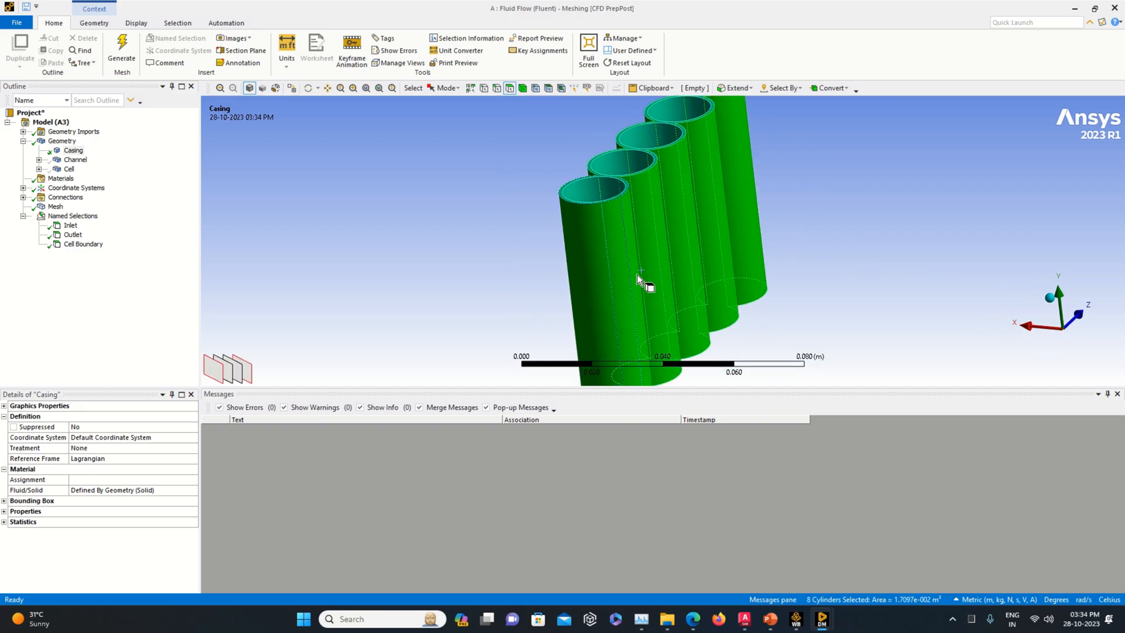
right_click(624, 269)
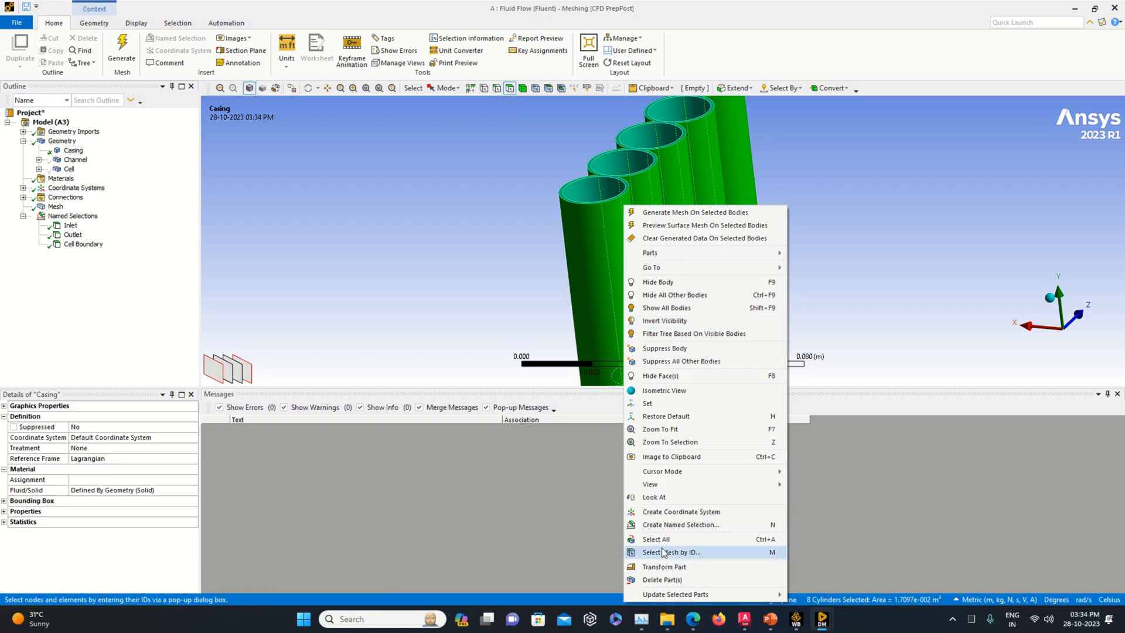
left_click(681, 526)
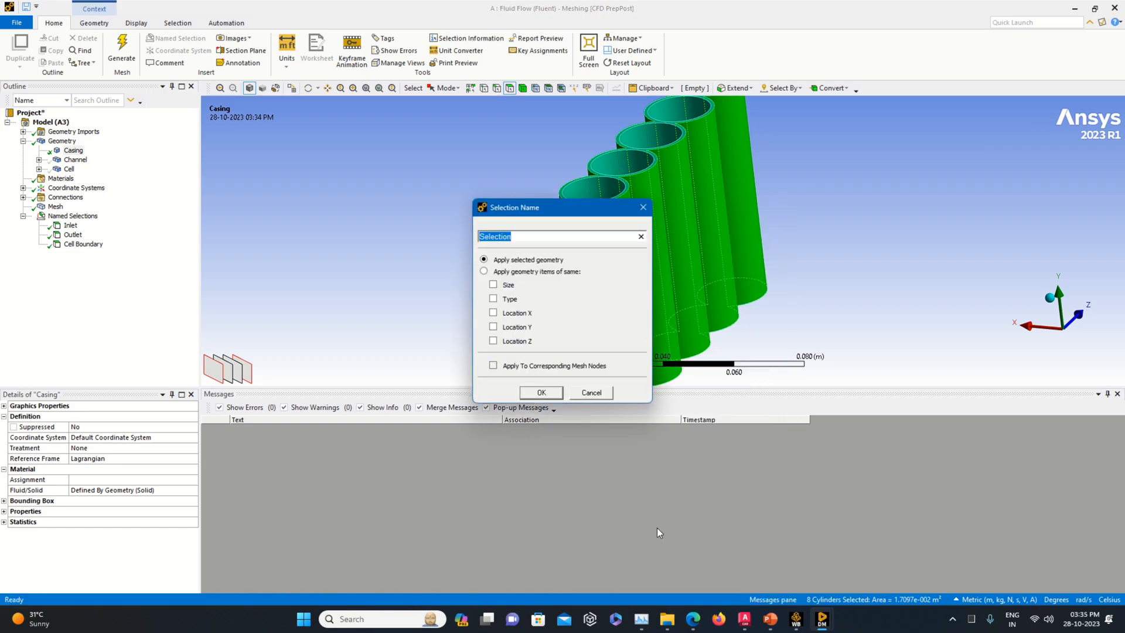
type("Casing Boundary")
key("Return")
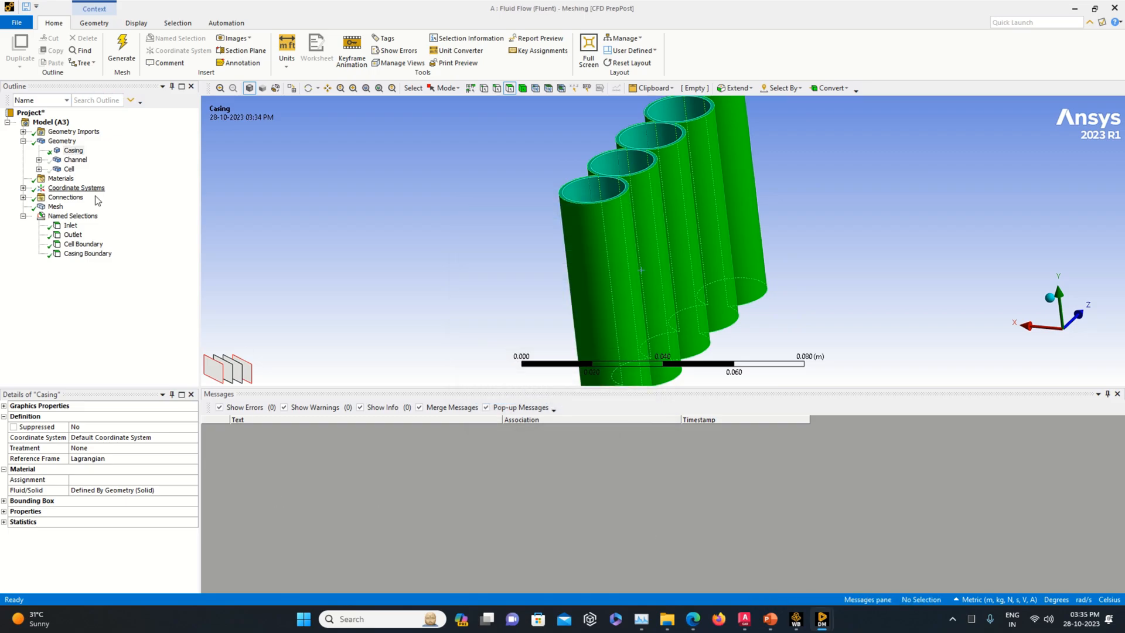
Step: Show all bodies and examine the faces covered by the named selections, including Cell Boundary and Casing Boundary
left_click(71, 226)
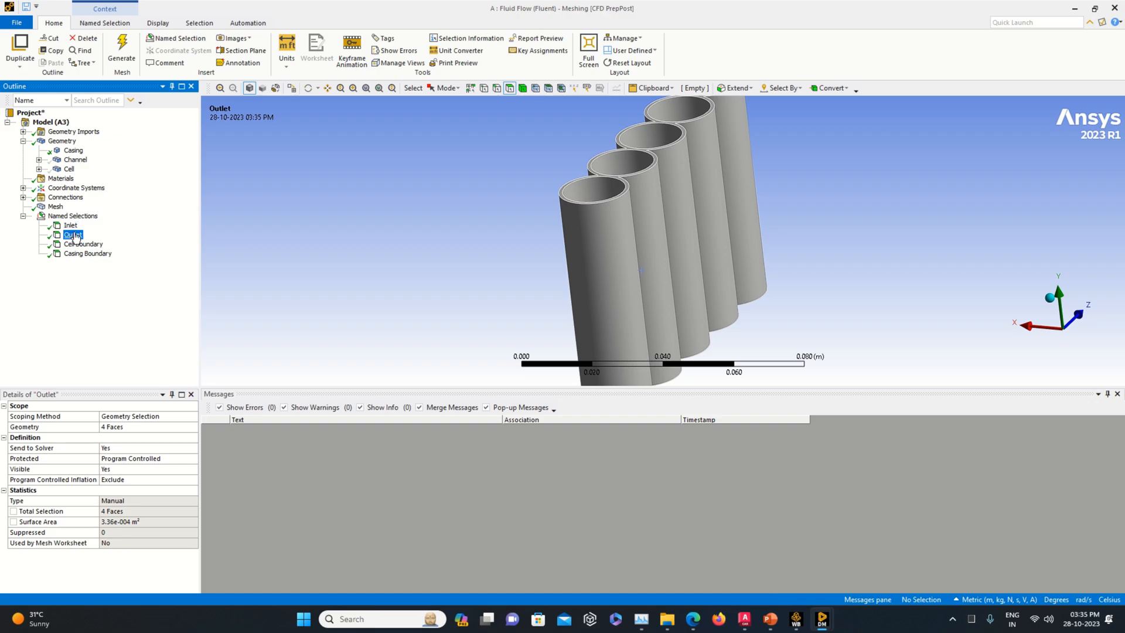
right_click(64, 142)
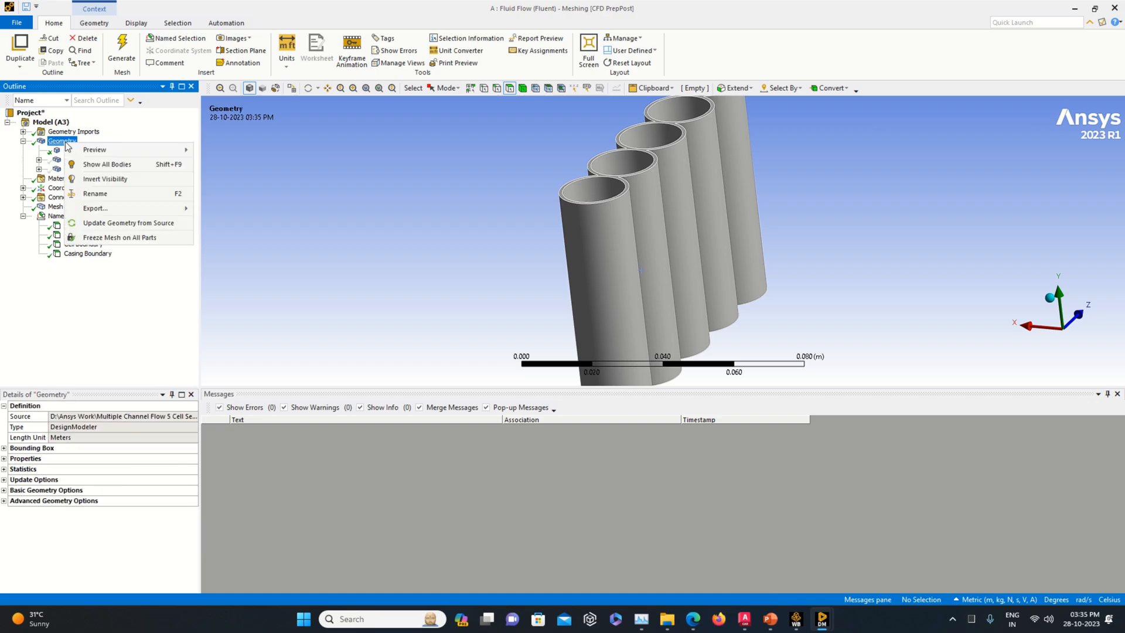
left_click(110, 166)
left_click(71, 226)
left_click(82, 245)
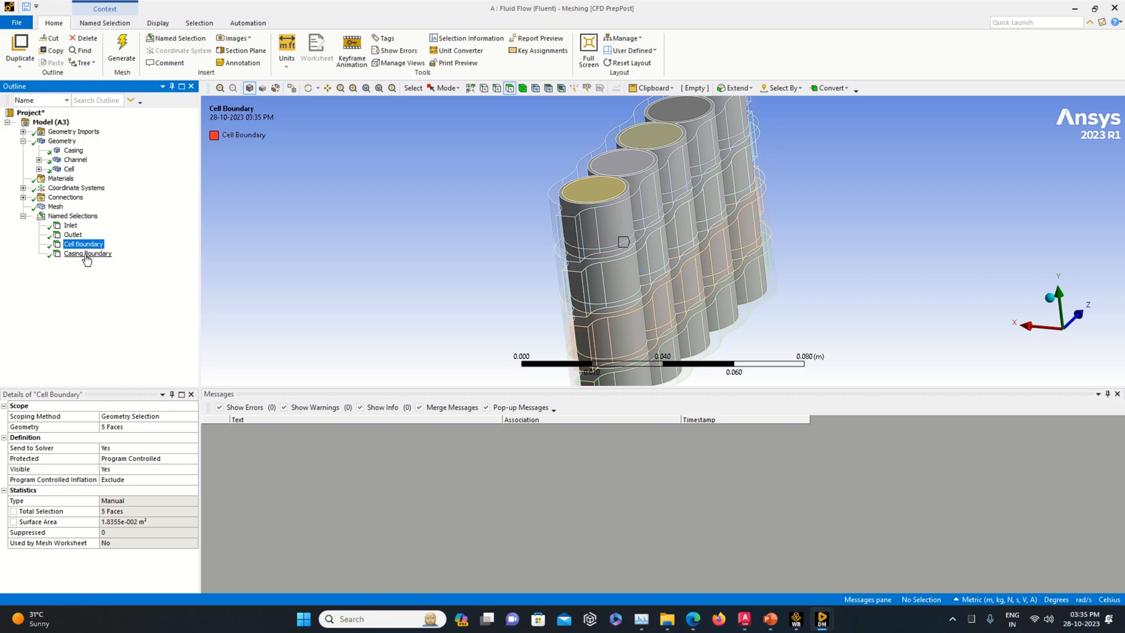
left_click(85, 254)
middle_click_drag(438, 328, 604, 321)
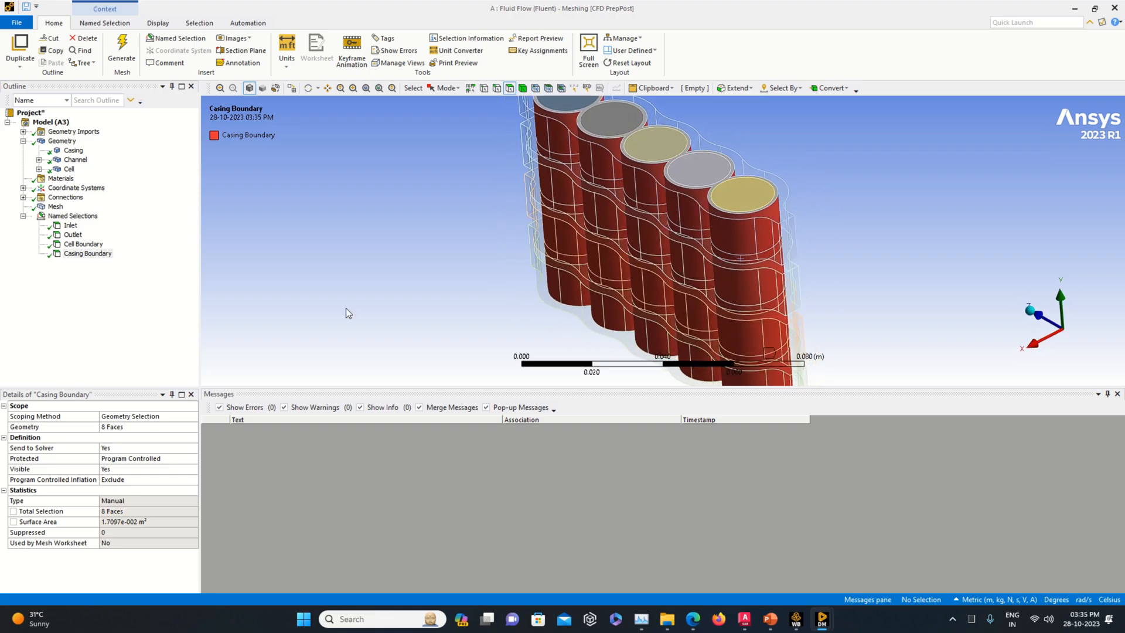
Step: Update the mesh to translate it for Fluent and close the meshing application
right_click(56, 208)
left_click(83, 228)
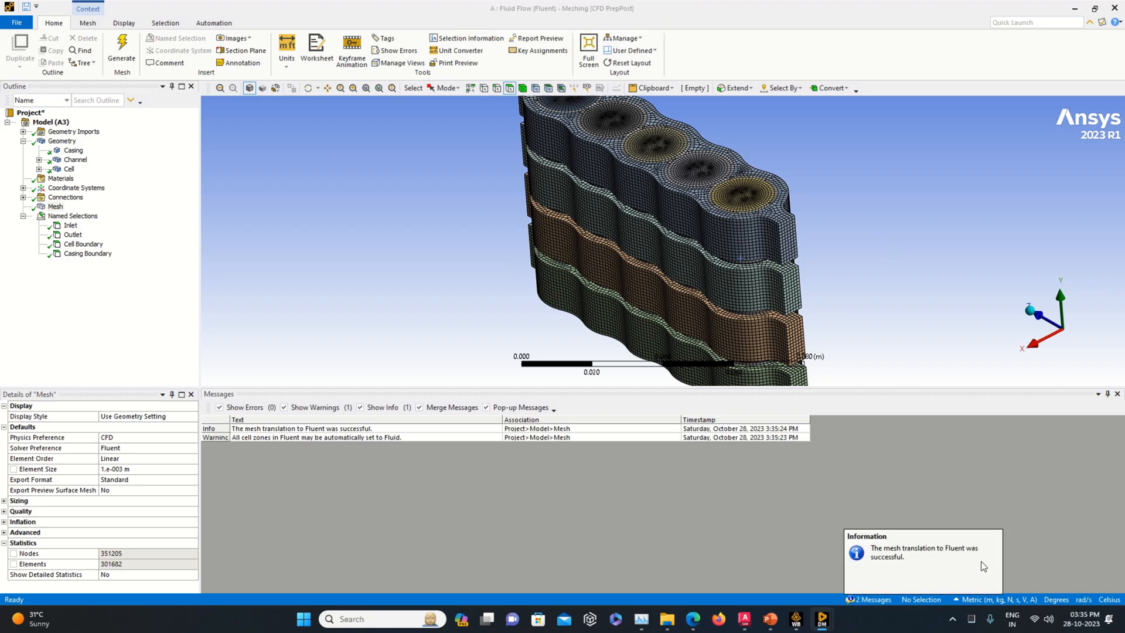
left_click(15, 24)
left_click(32, 400)
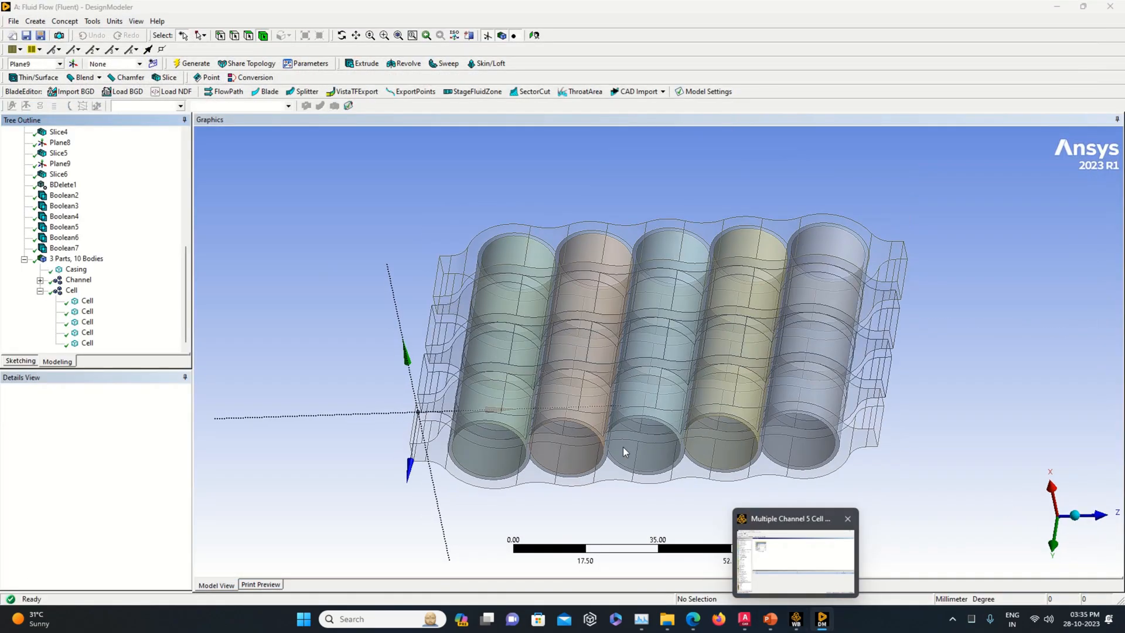
Step: Switch to Workbench, open the Fluid Flow Setup, and start Fluent with double precision and 10 solver processes
left_click(795, 619)
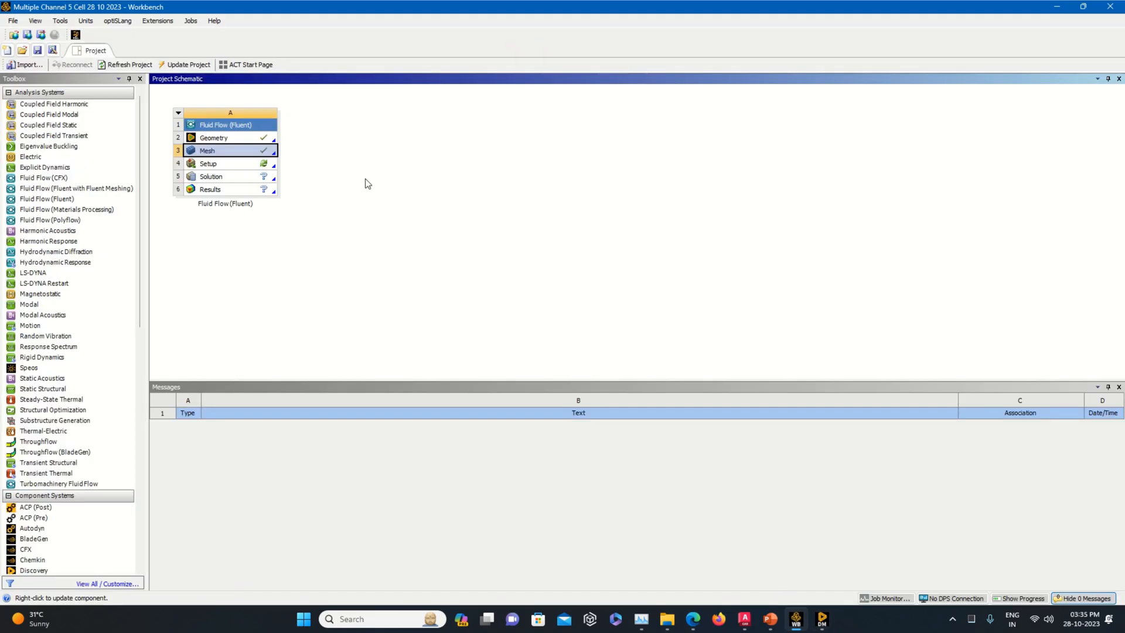
right_click(259, 164)
left_click(287, 171)
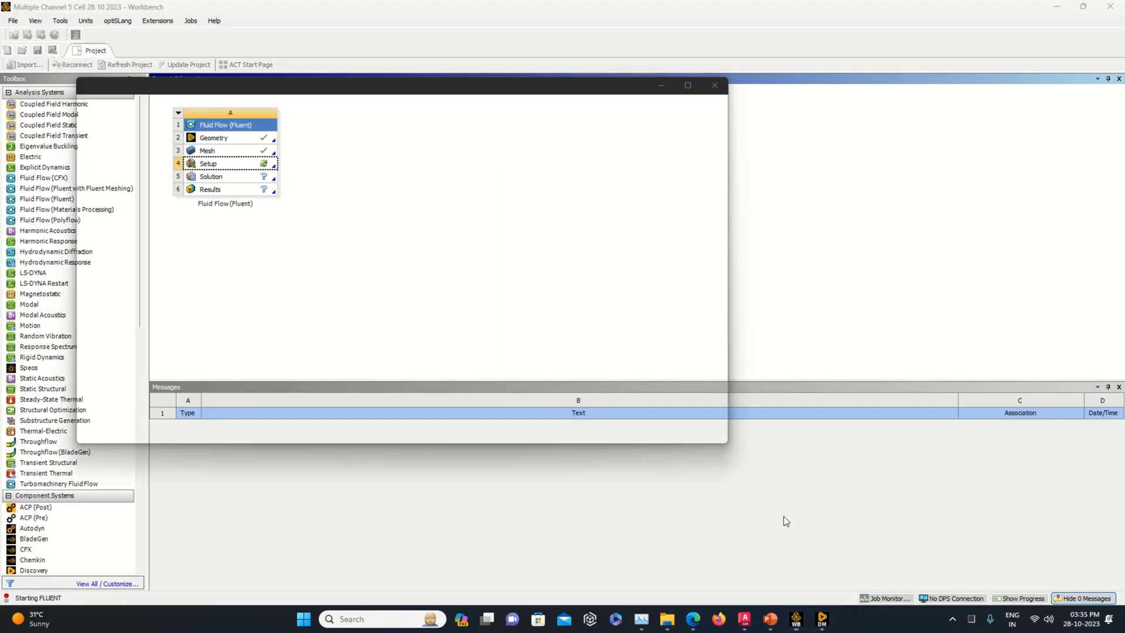
left_click(605, 225)
left_click_drag(579, 269, 557, 276)
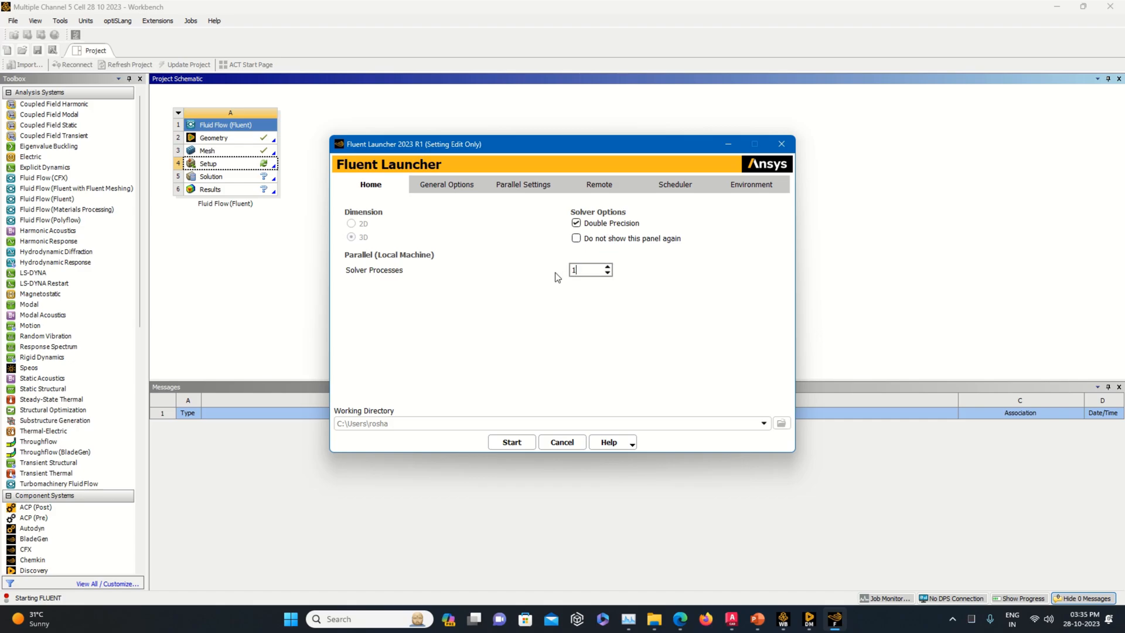
left_click(528, 443)
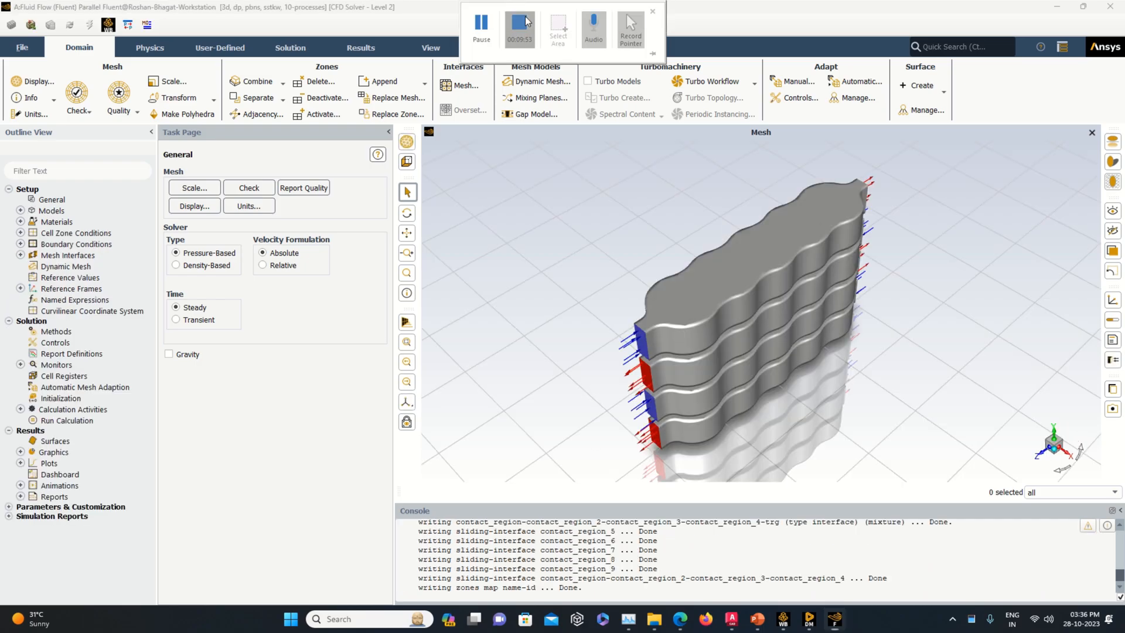
Step: Set the solver time to Transient and enable gravity with a Y acceleration of -9.81 m/s²
left_click(184, 321)
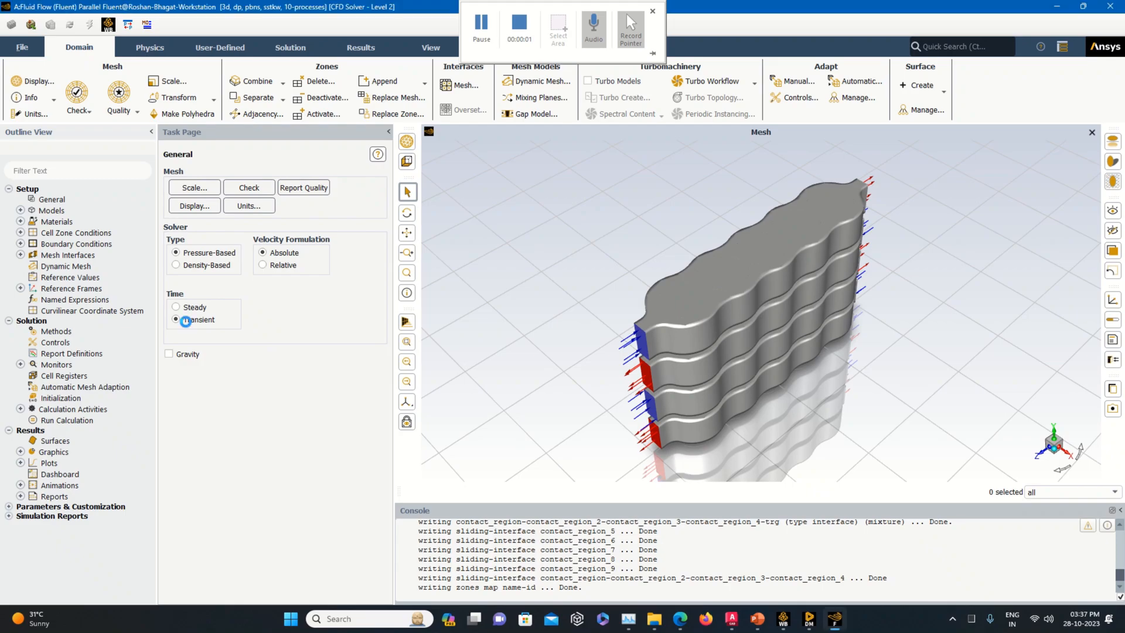
left_click(170, 354)
double_click(202, 398)
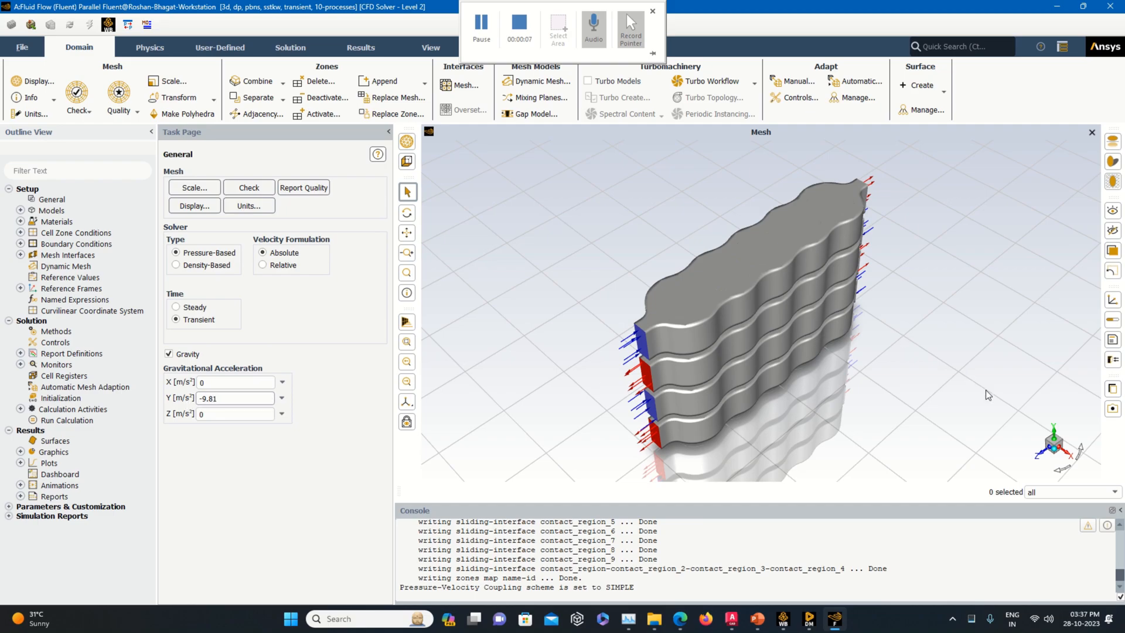
left_click_drag(795, 449, 672, 387)
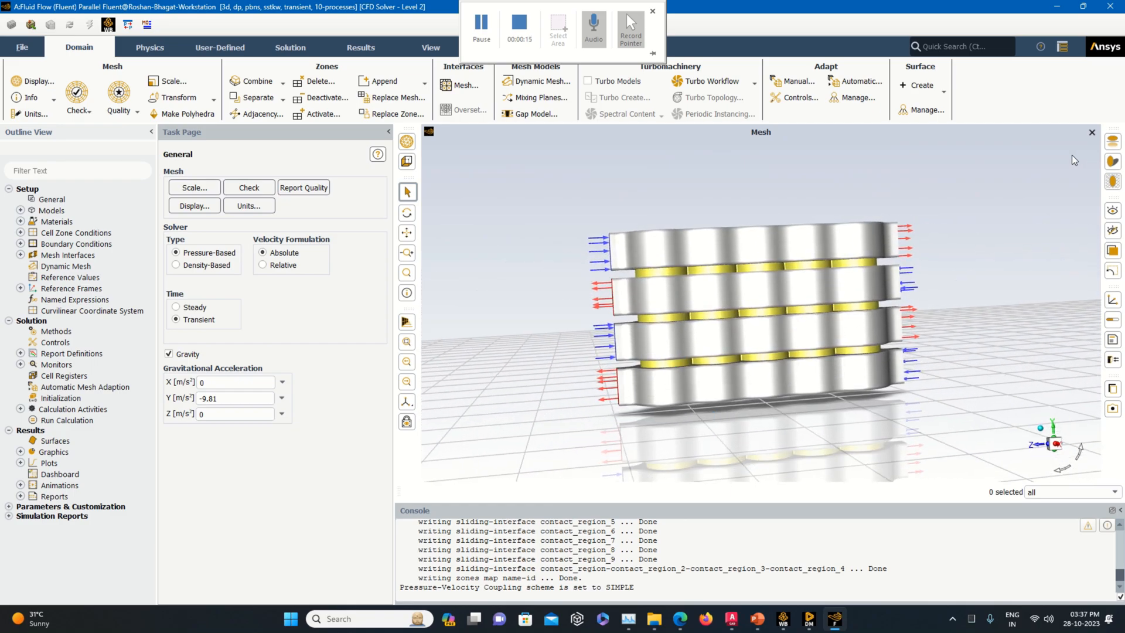
Step: Turn on the energy equation in the physics models
double_click(47, 210)
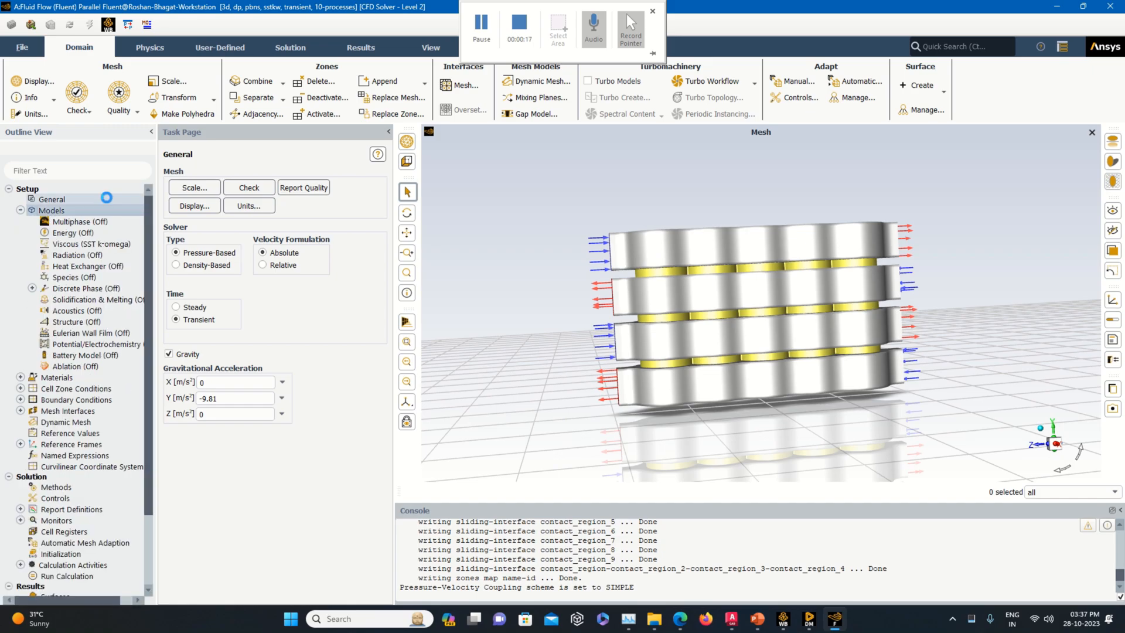
double_click(228, 196)
left_click(174, 335)
left_click(178, 371)
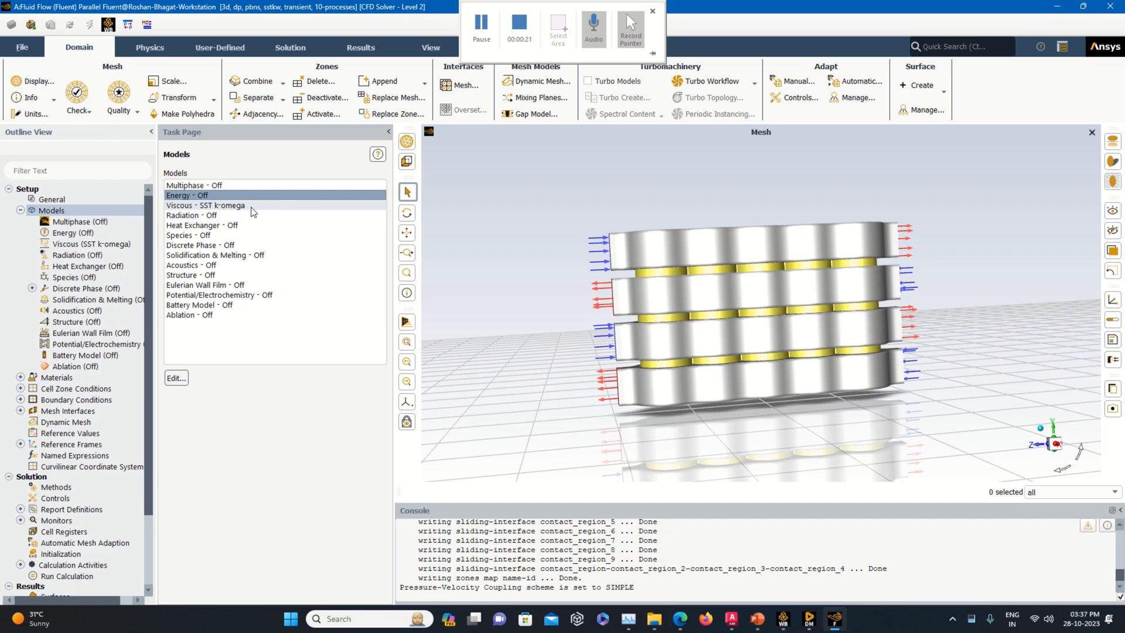
Step: Set the viscous model to standard k-epsilon with Enhanced Wall Treatment, Thermal Effects and Curvature Correction enabled
double_click(255, 206)
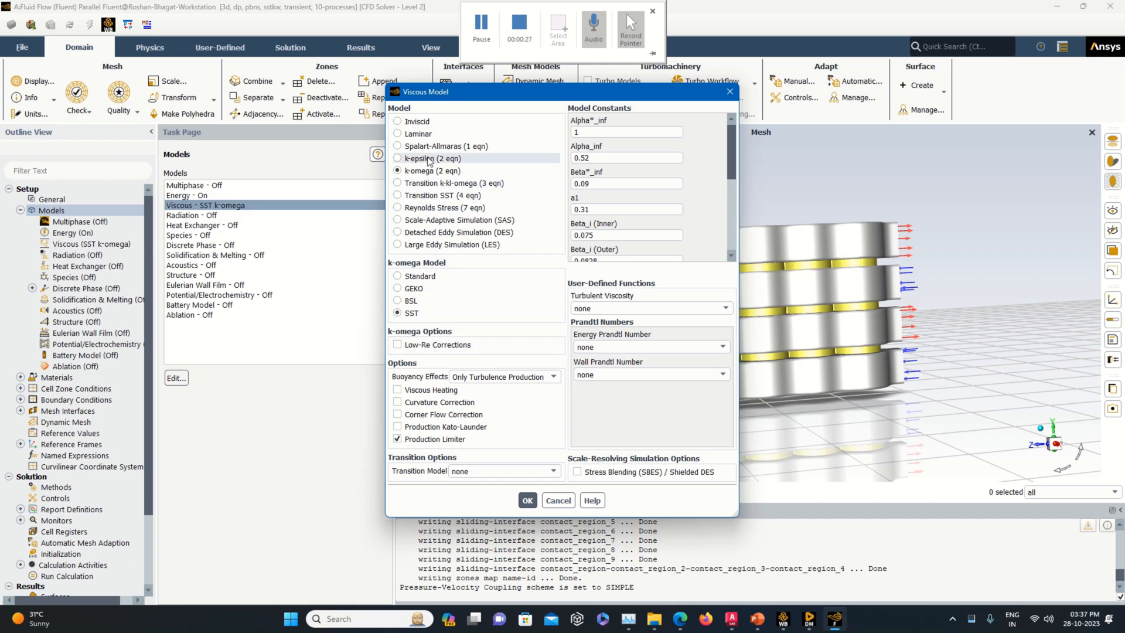
left_click(421, 159)
left_click(417, 369)
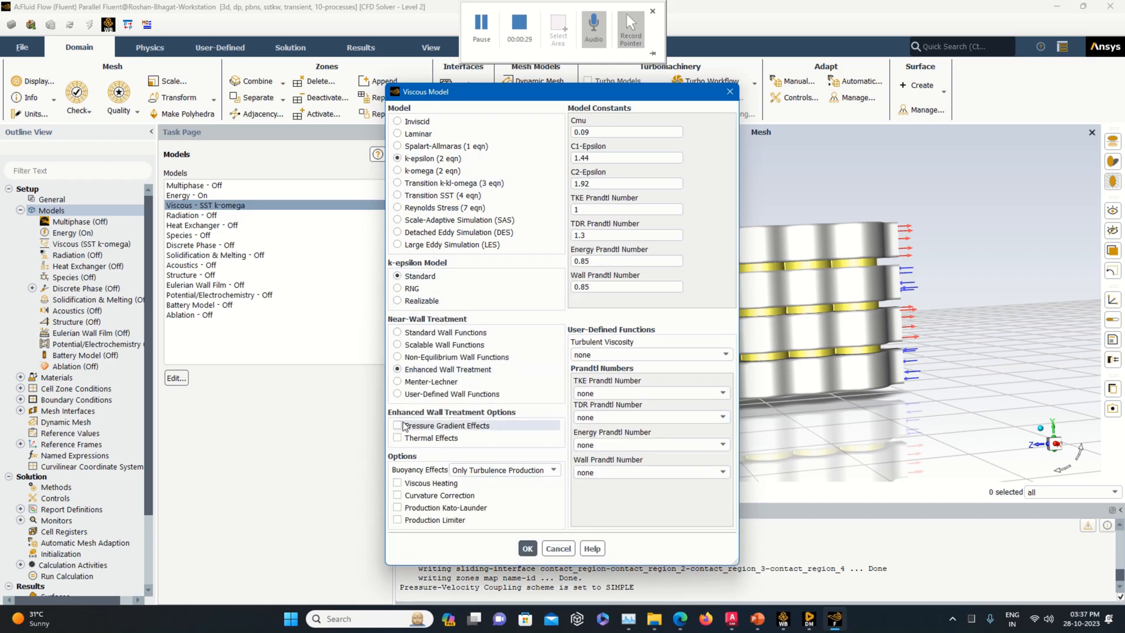
left_click(398, 496)
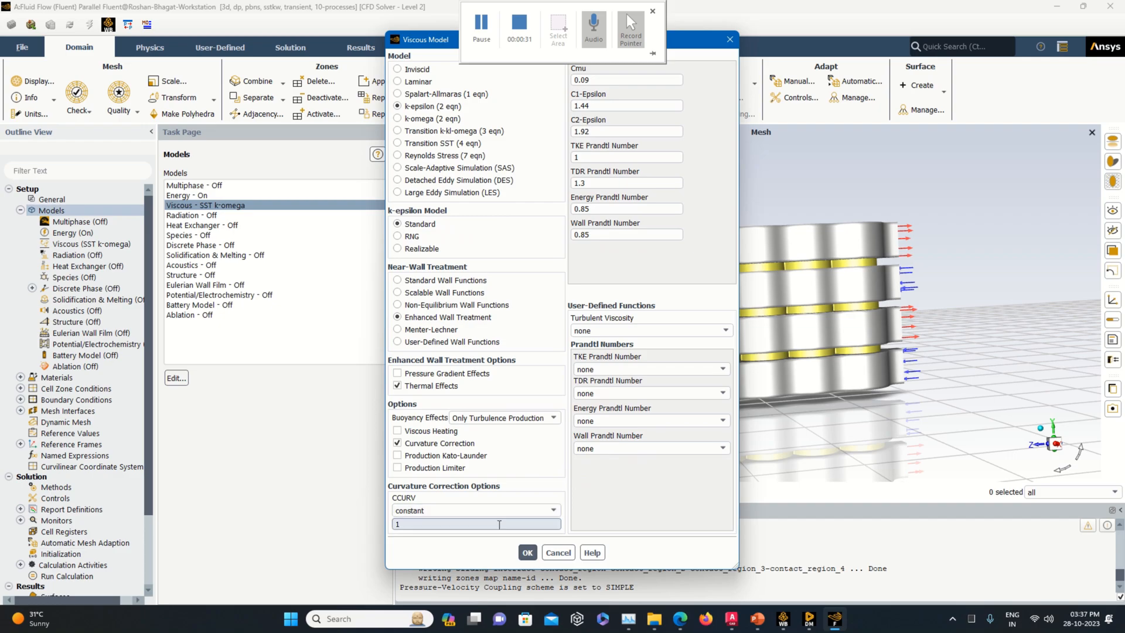
left_click(528, 552)
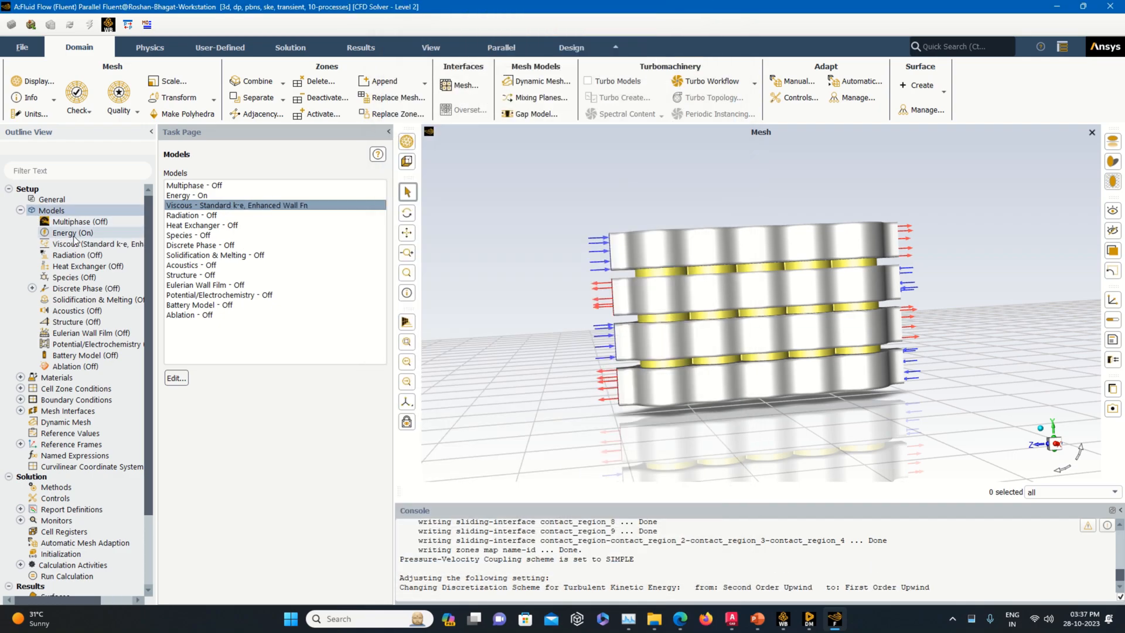
Step: Copy the solid material nickel (ni) from the Fluent database into the case materials
left_click(20, 210)
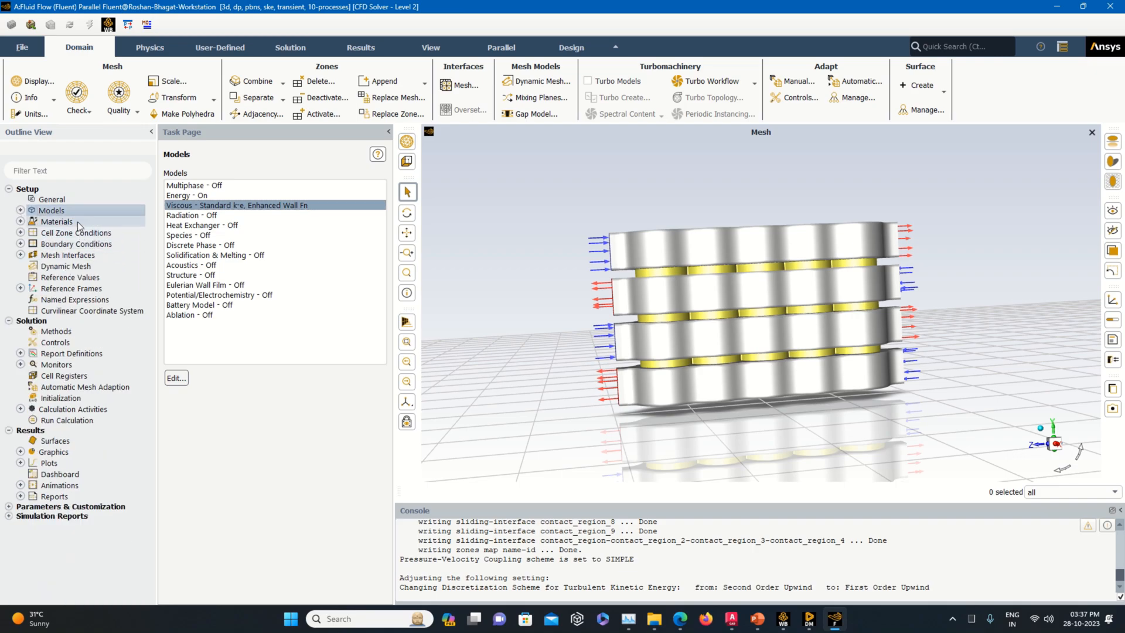
double_click(56, 221)
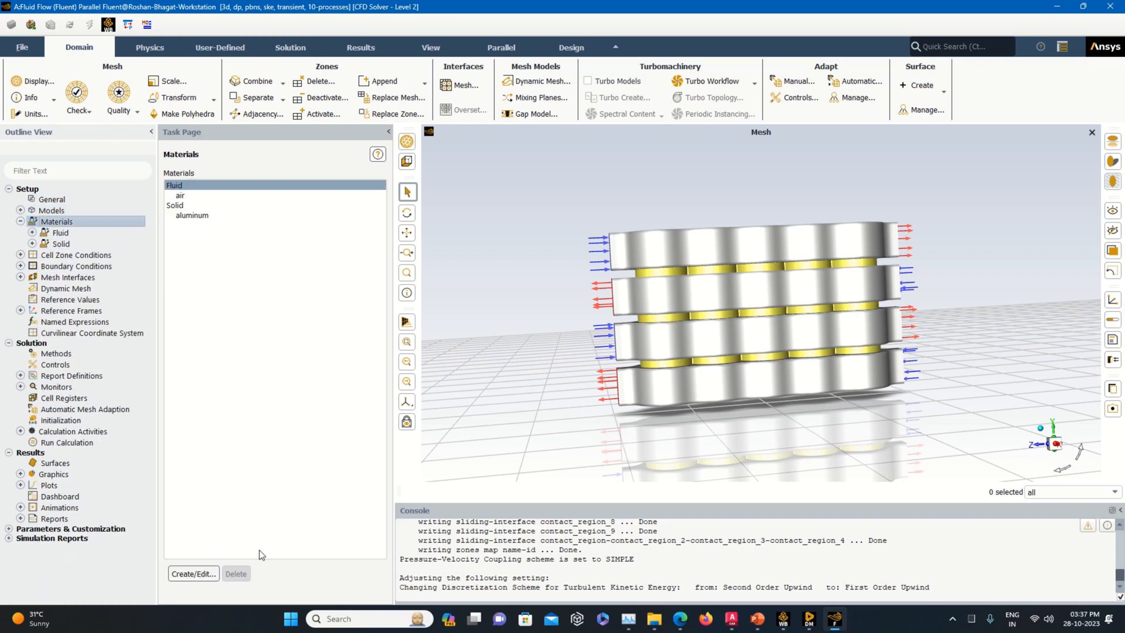
left_click(194, 573)
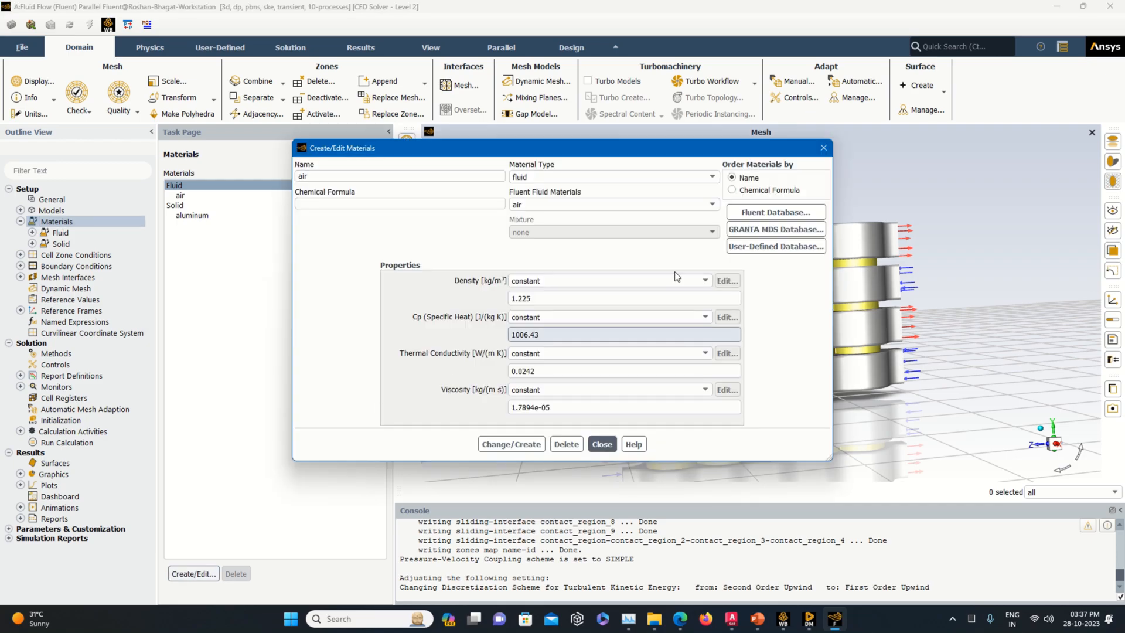
left_click(756, 213)
left_click(410, 332)
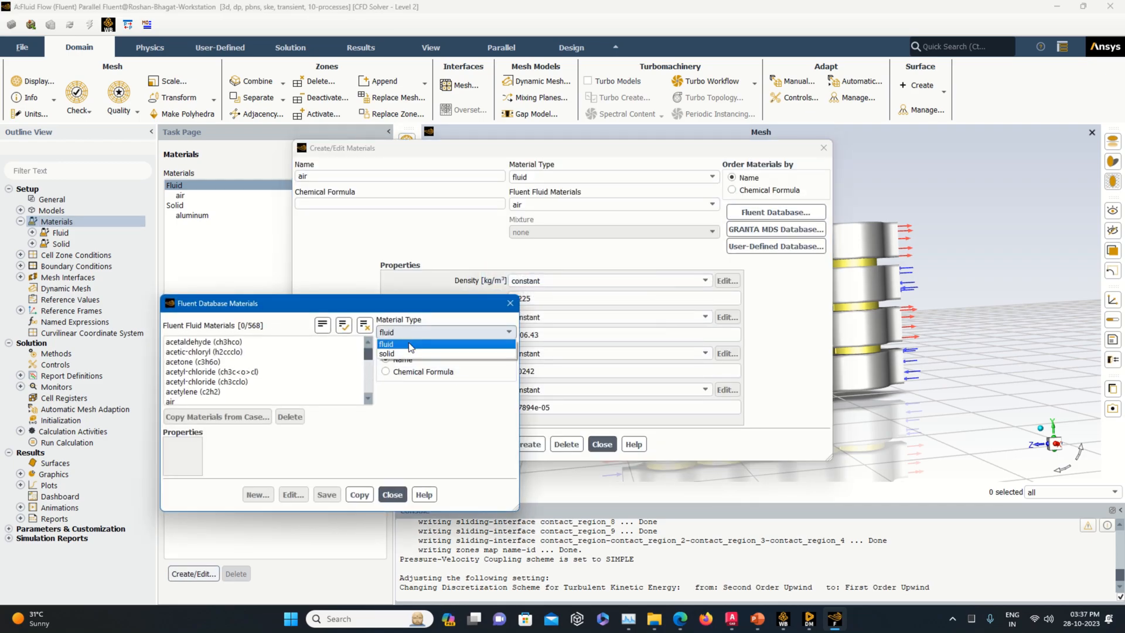
left_click(402, 354)
scroll(366, 381, "down", 2)
left_click(236, 363)
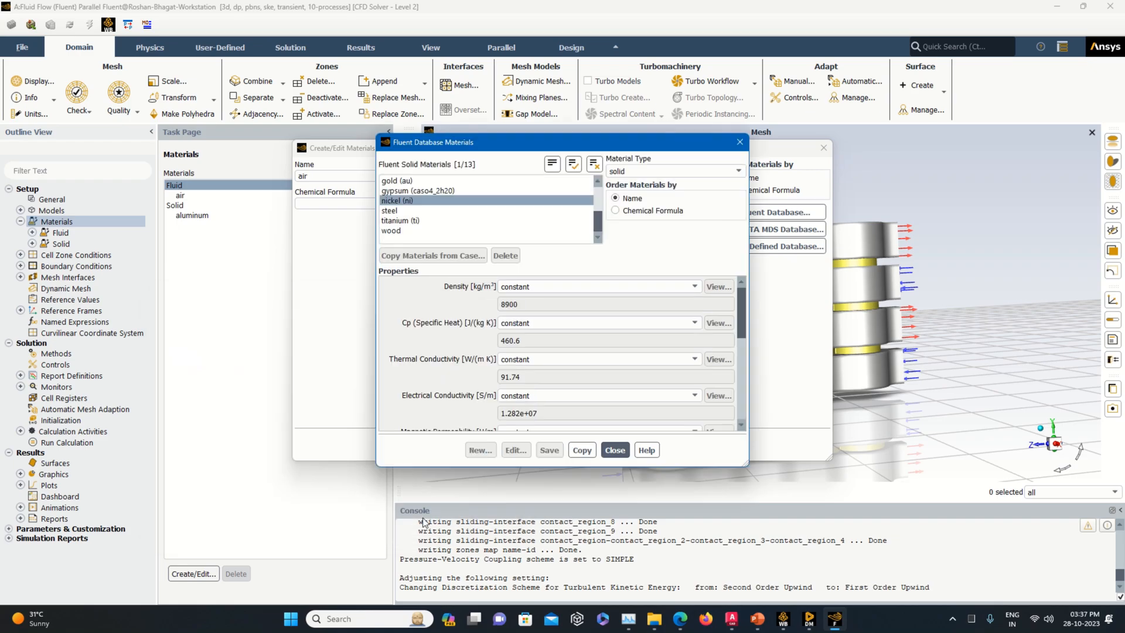
left_click(582, 450)
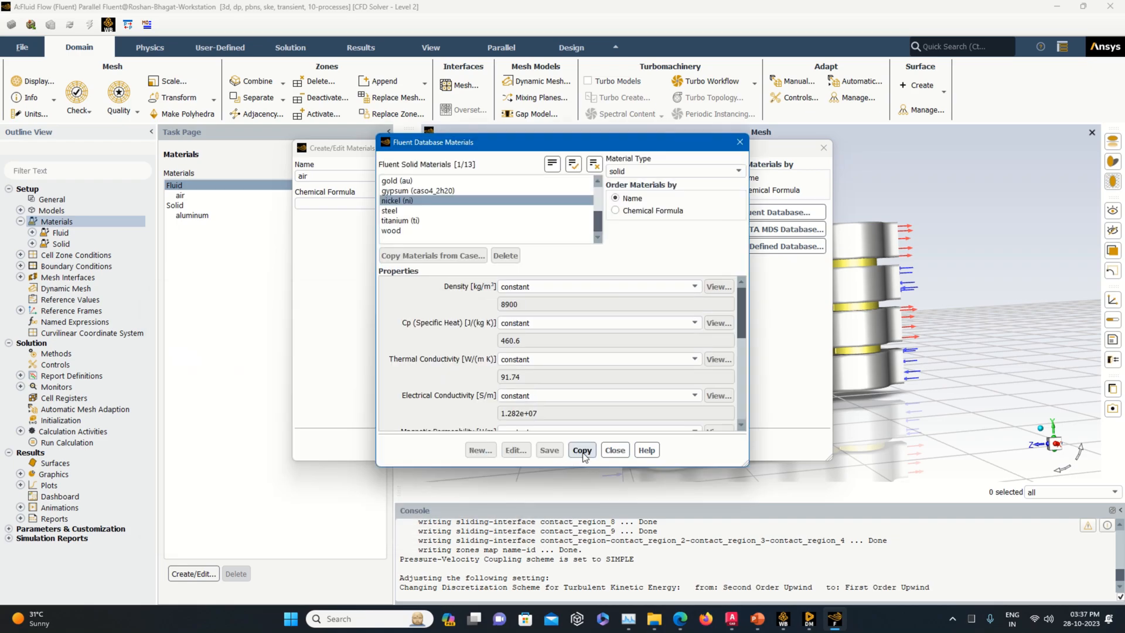
left_click(615, 450)
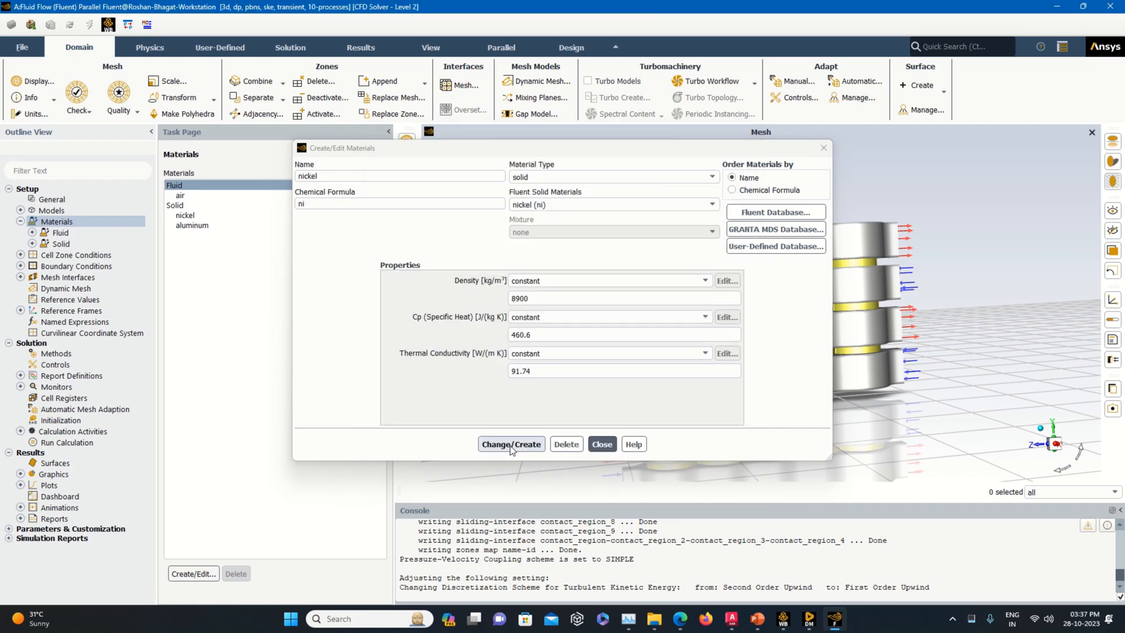
left_click(601, 445)
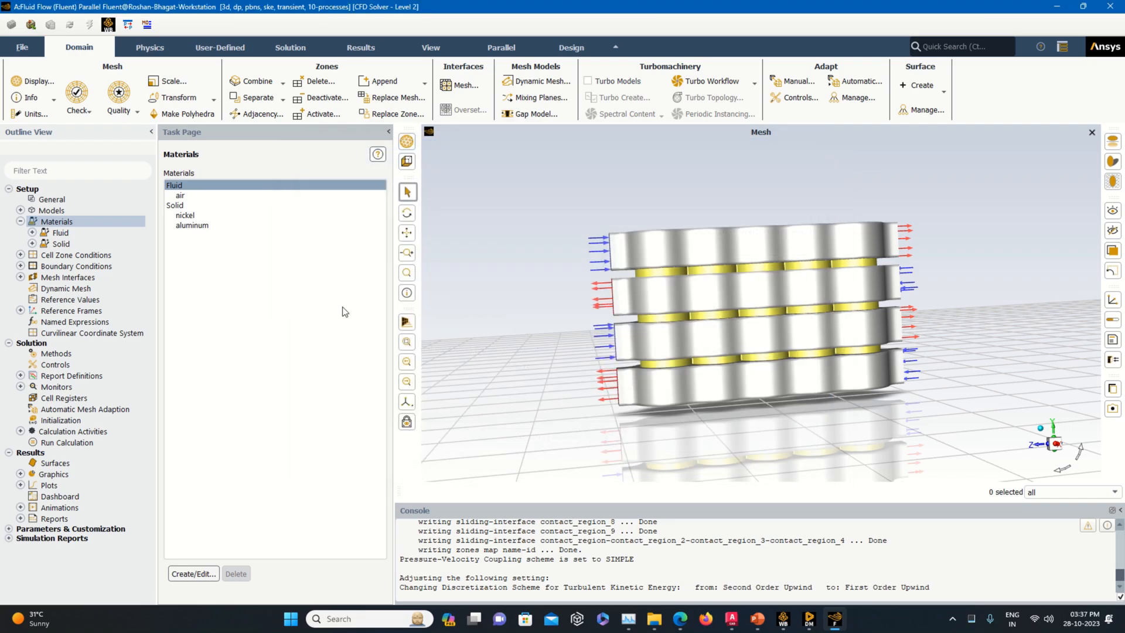
Step: Examine the battery pack model, its cell zones and the list of boundary condition zones
left_click_drag(994, 301, 970, 316)
middle_click_drag(970, 311, 968, 315)
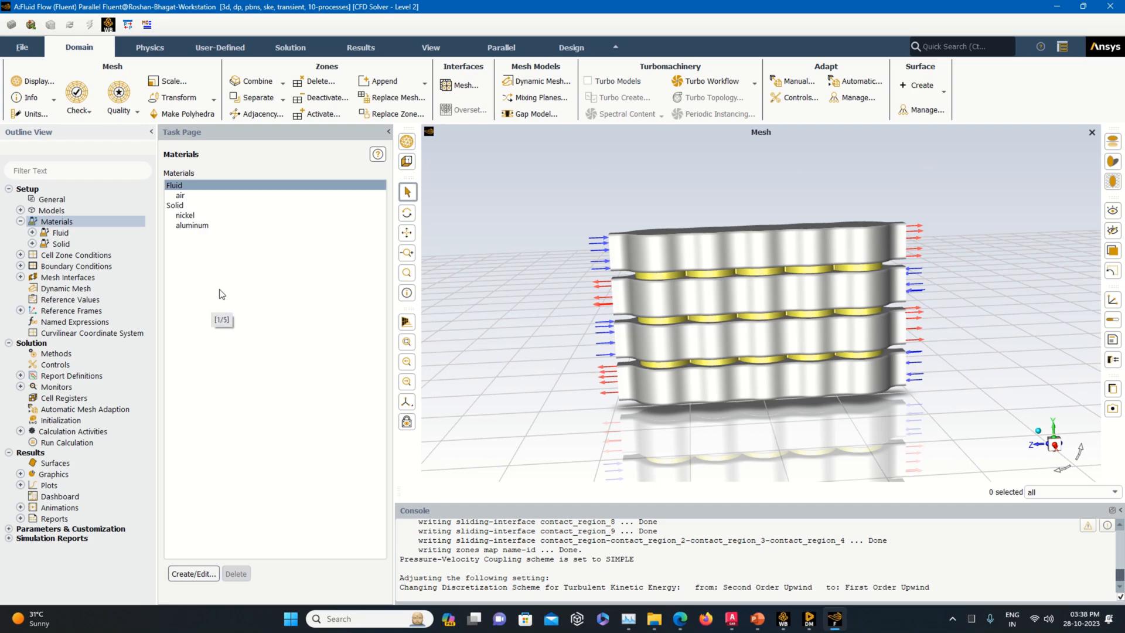
left_click_drag(901, 395, 836, 420)
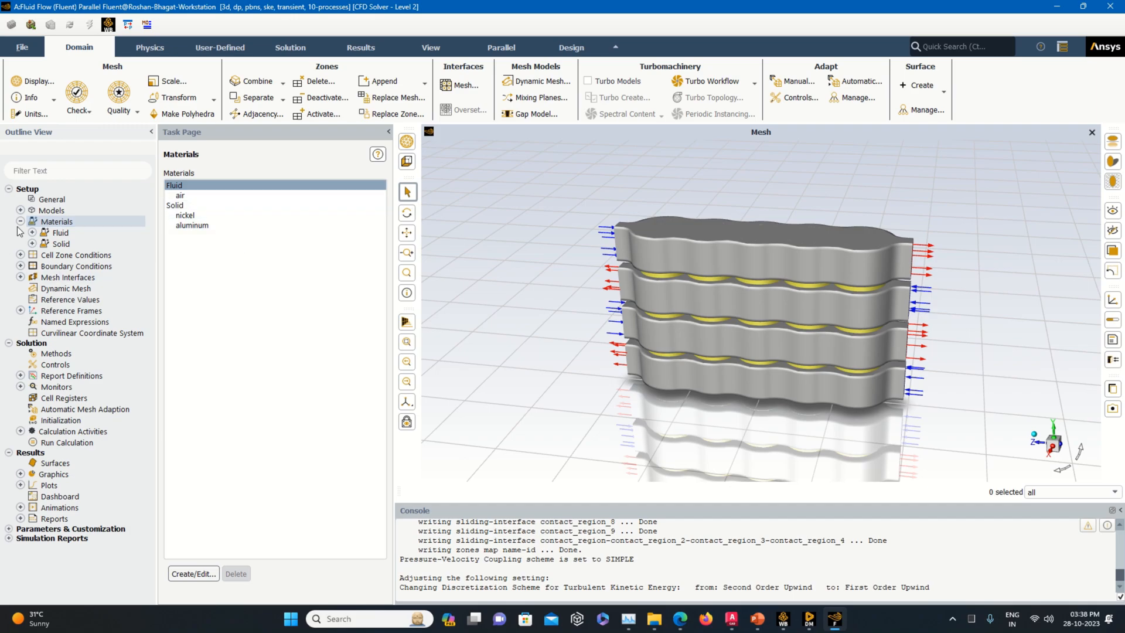
double_click(74, 256)
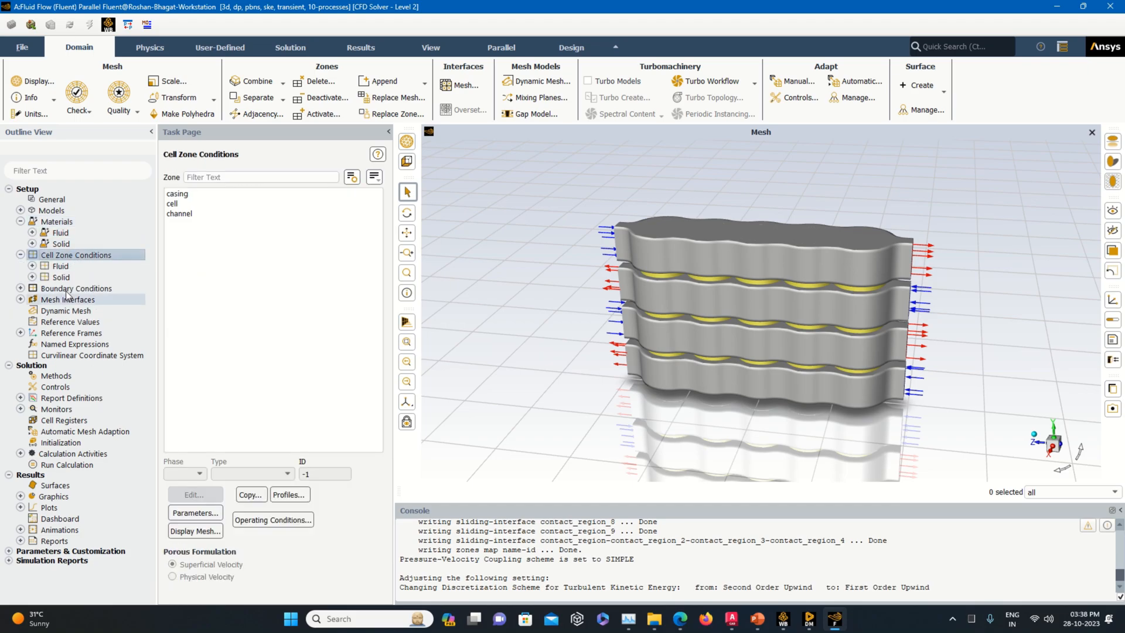
left_click(20, 256)
double_click(75, 266)
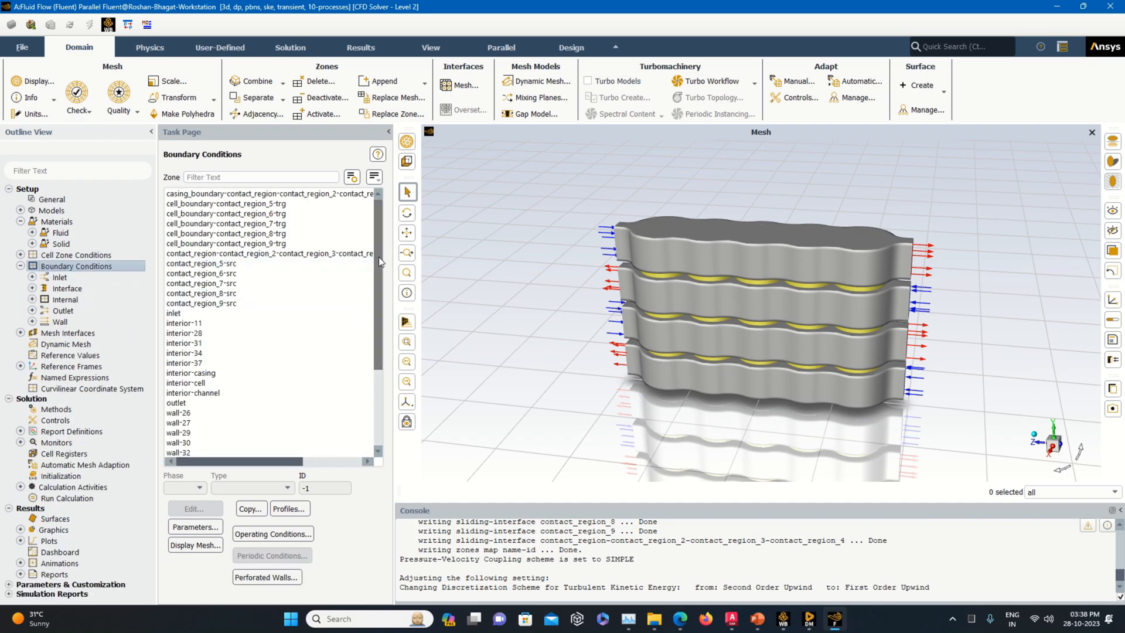
mouse_move(378, 230)
left_mouse_down()
mouse_move(381, 334)
mouse_move(380, 221)
left_mouse_up()
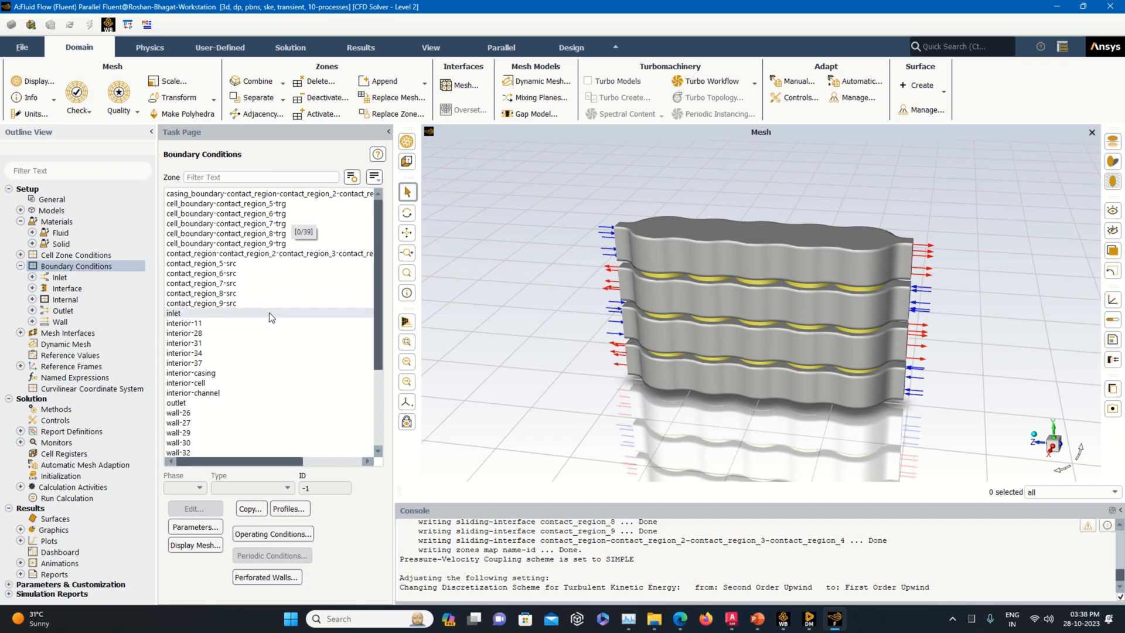
scroll(270, 311, "down", 3)
scroll(269, 312, "up", 3)
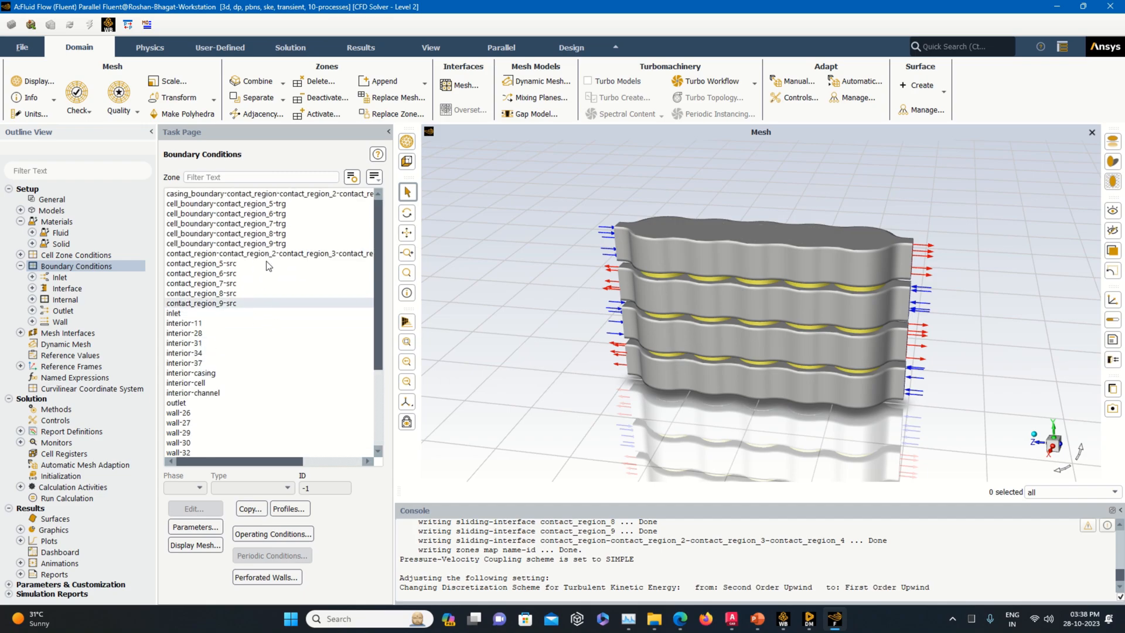
Step: Set the wall of cell_boundary-contact_region_5-trg to nickel with a fixed temperature of 323 K
left_click(268, 204)
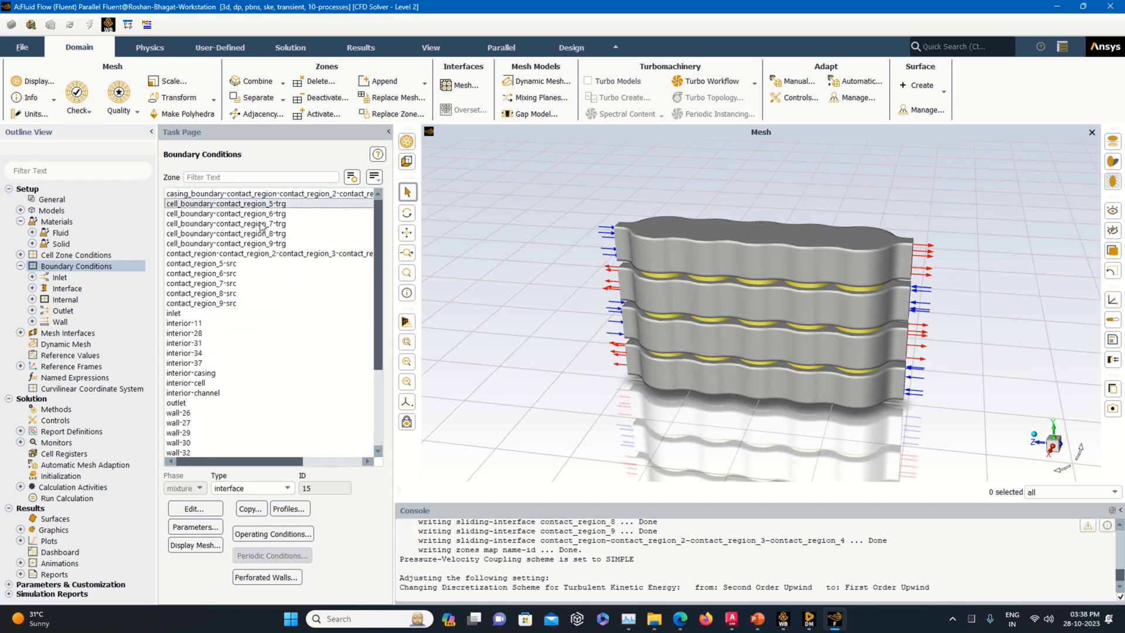
left_click(201, 510)
left_click(357, 348)
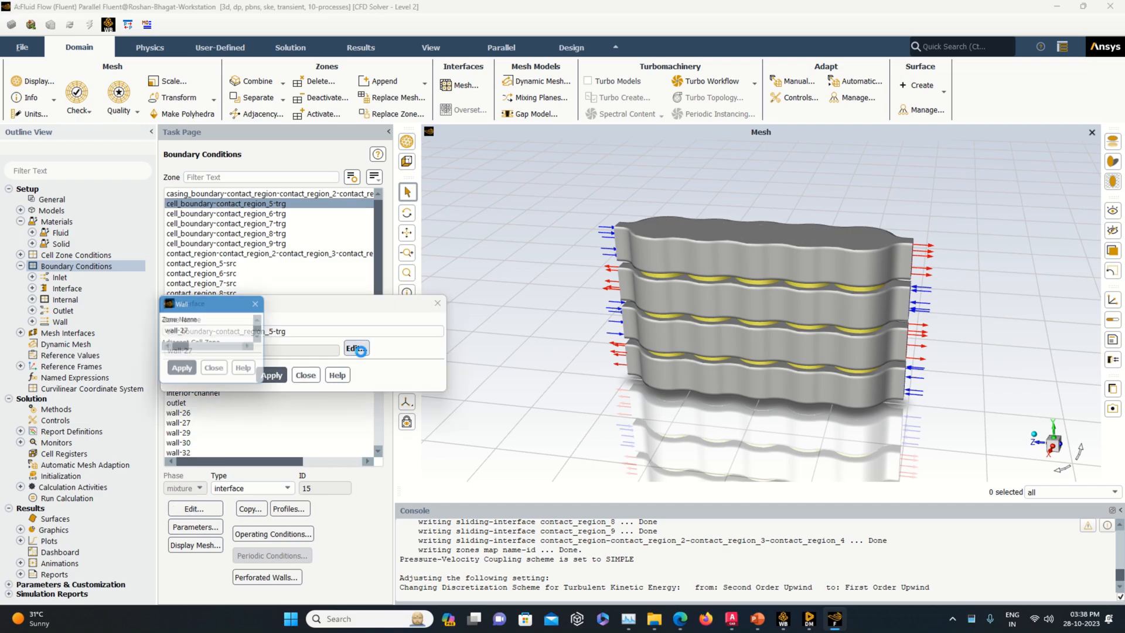
left_click(223, 510)
left_click(210, 529)
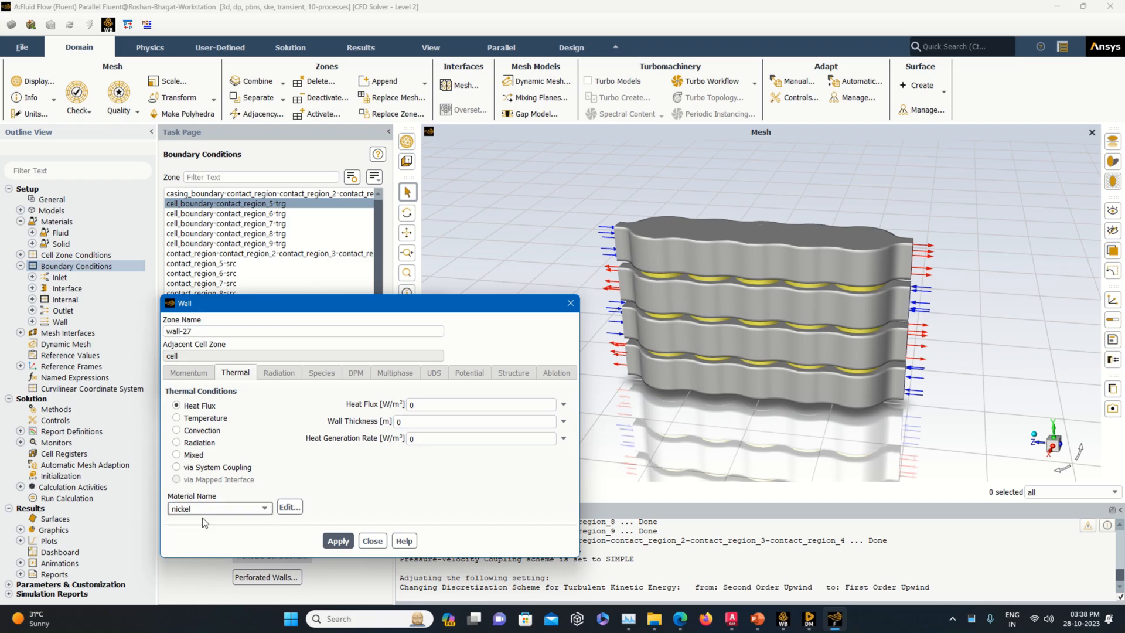
left_click(276, 418)
left_click_drag(420, 402, 377, 417)
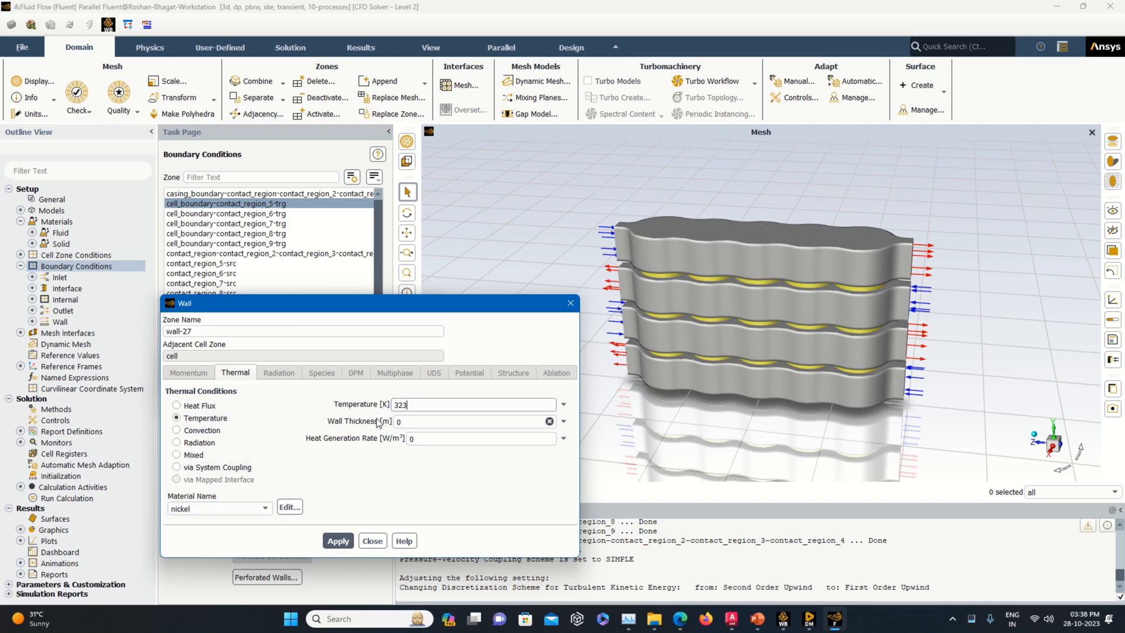
left_click(340, 542)
left_click(372, 540)
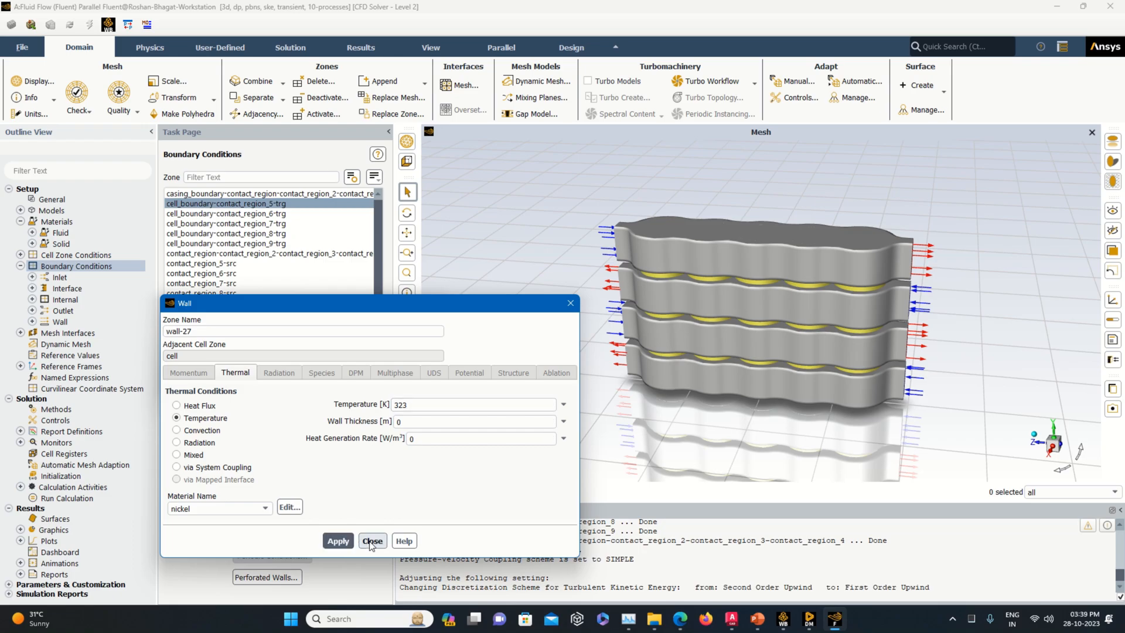
left_click(271, 375)
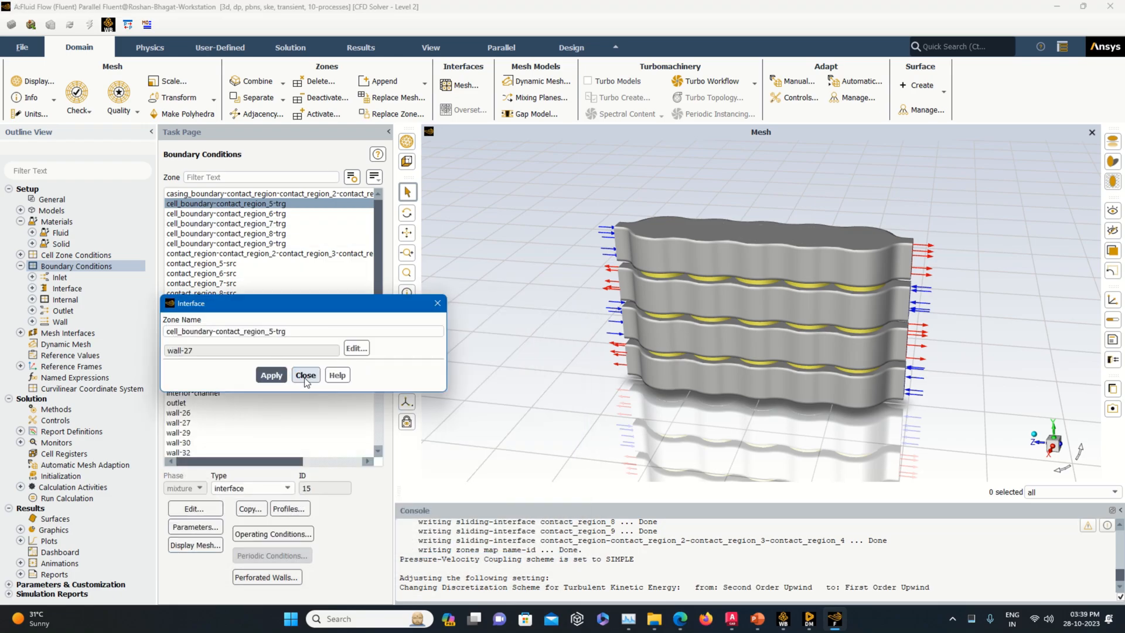
left_click(305, 375)
Step: Give the wall of cell_boundary-contact_region_6-trg the same fixed temperature and material as the contact_region_5 wall
left_click(265, 213)
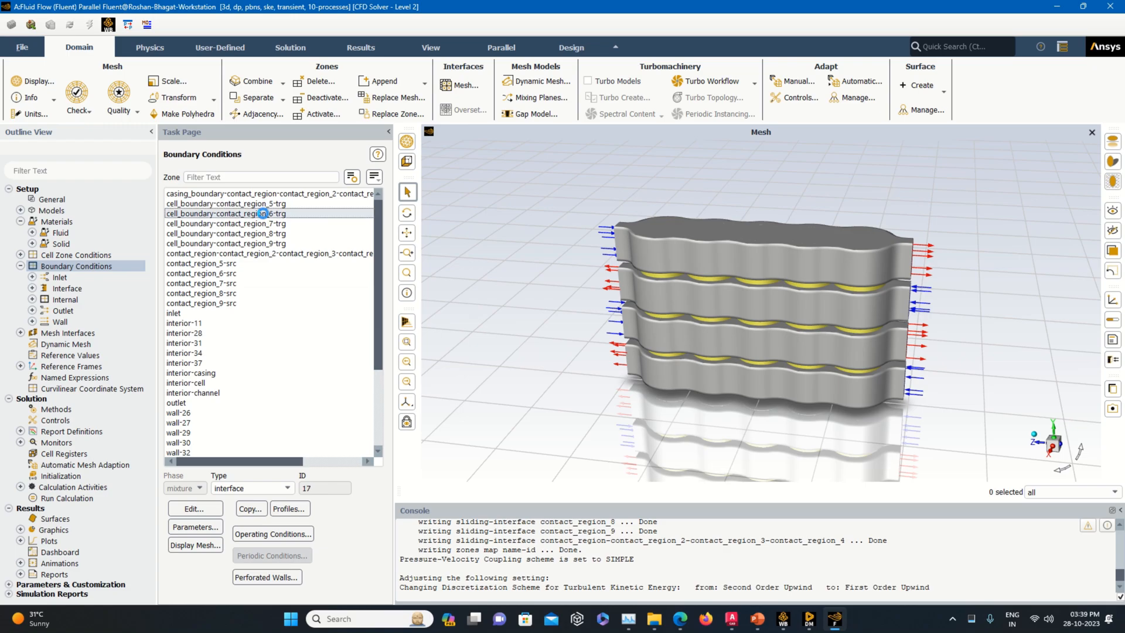
double_click(263, 213)
left_click(358, 347)
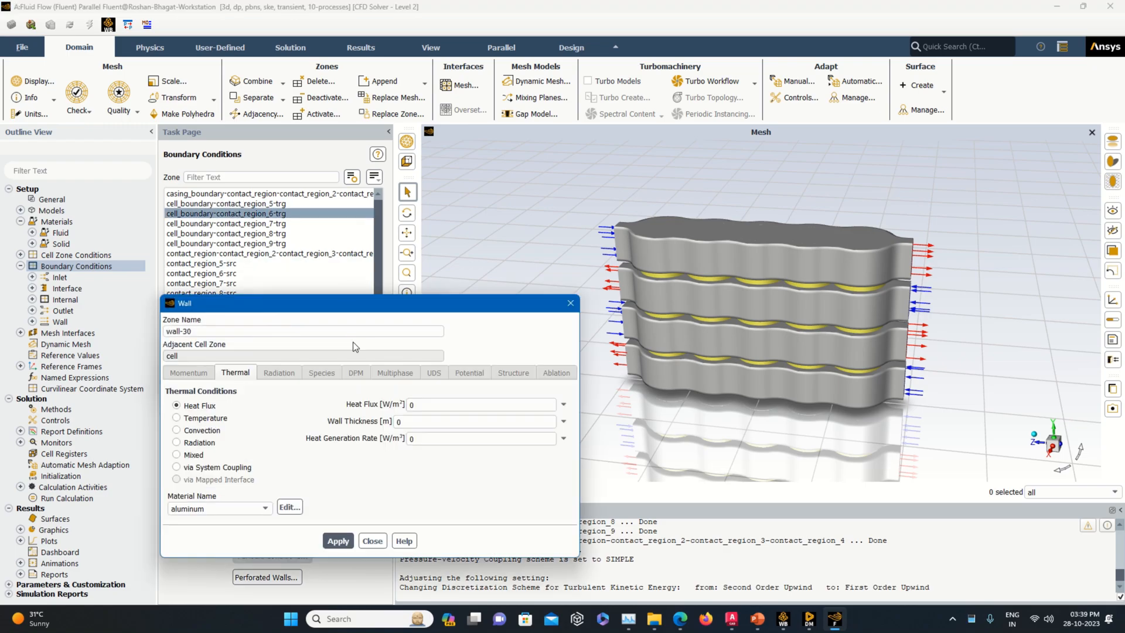
left_click(267, 418)
double_click(411, 409)
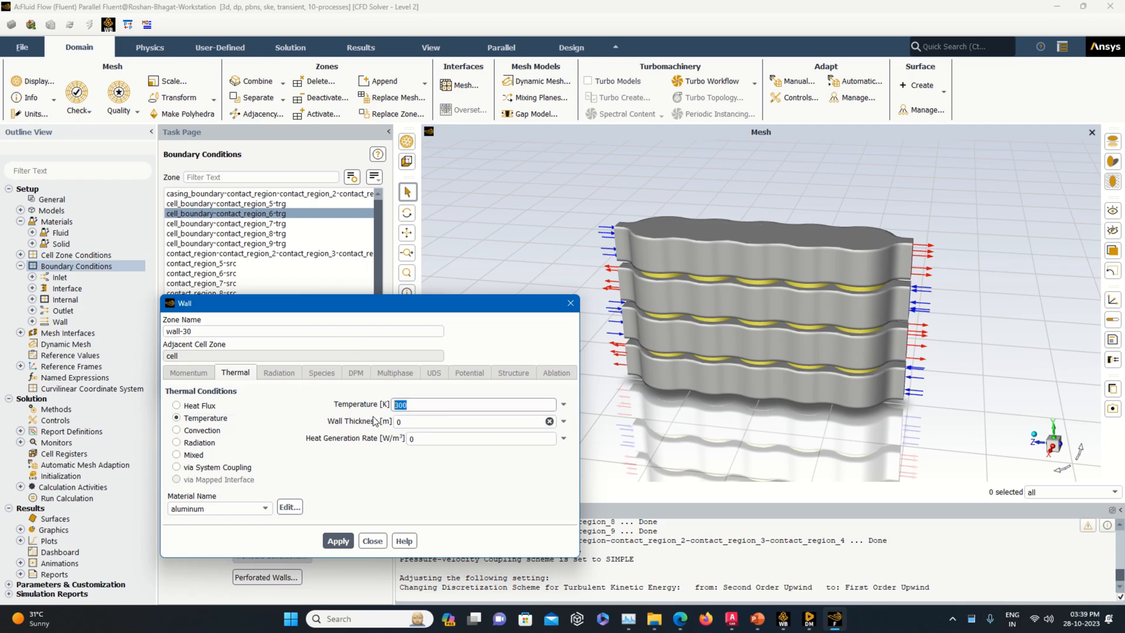
left_click(258, 507)
left_click(235, 526)
left_click(338, 541)
left_click(372, 540)
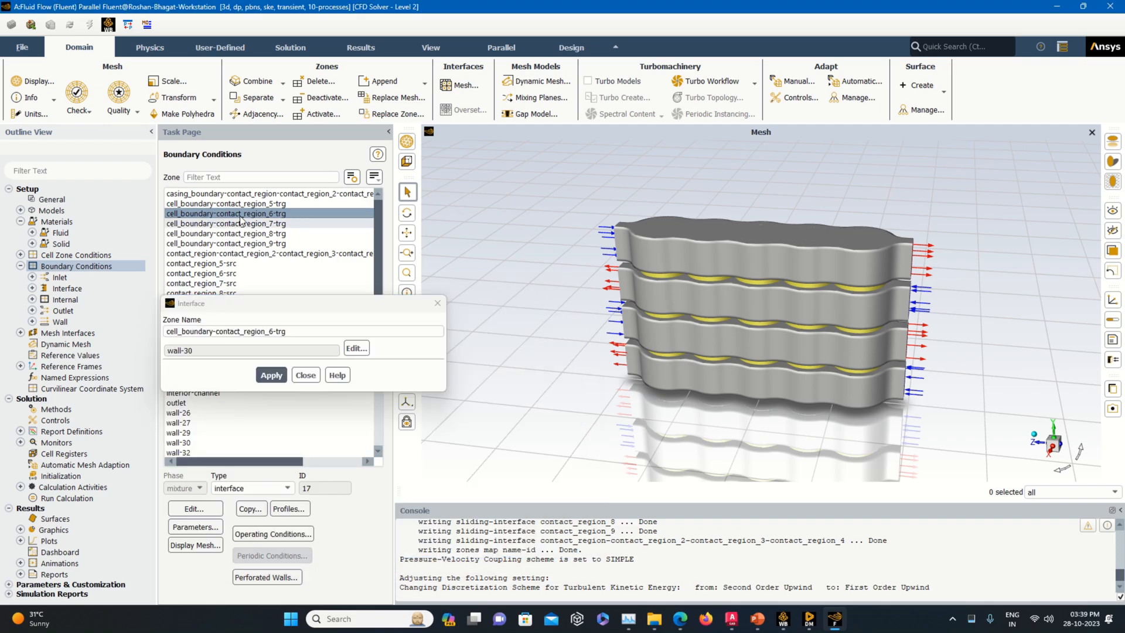
left_click(271, 375)
left_click(305, 375)
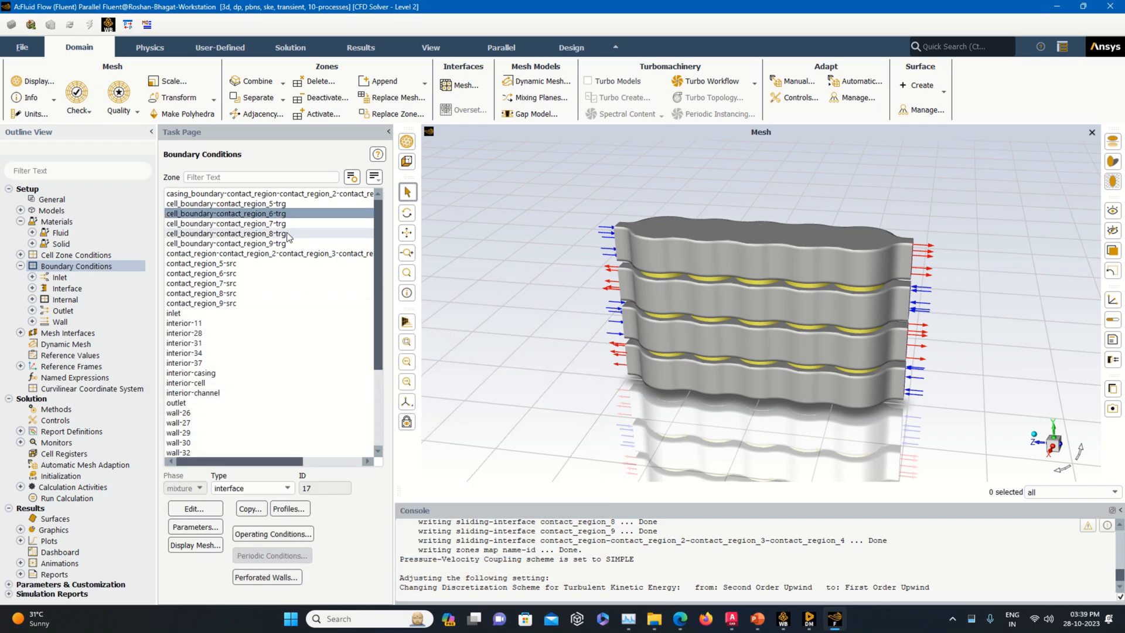
Step: Set the wall of cell_boundary-contact_region_7-trg to a fixed temperature of 323 K with nickel as its material
left_click(282, 226)
double_click(281, 228)
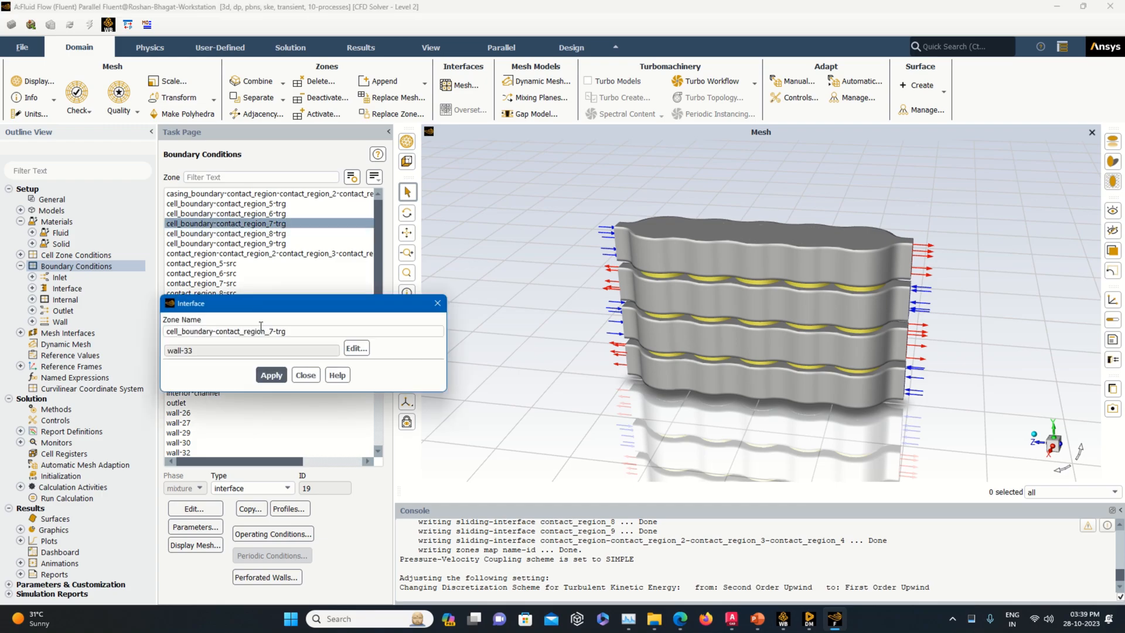
left_click(355, 348)
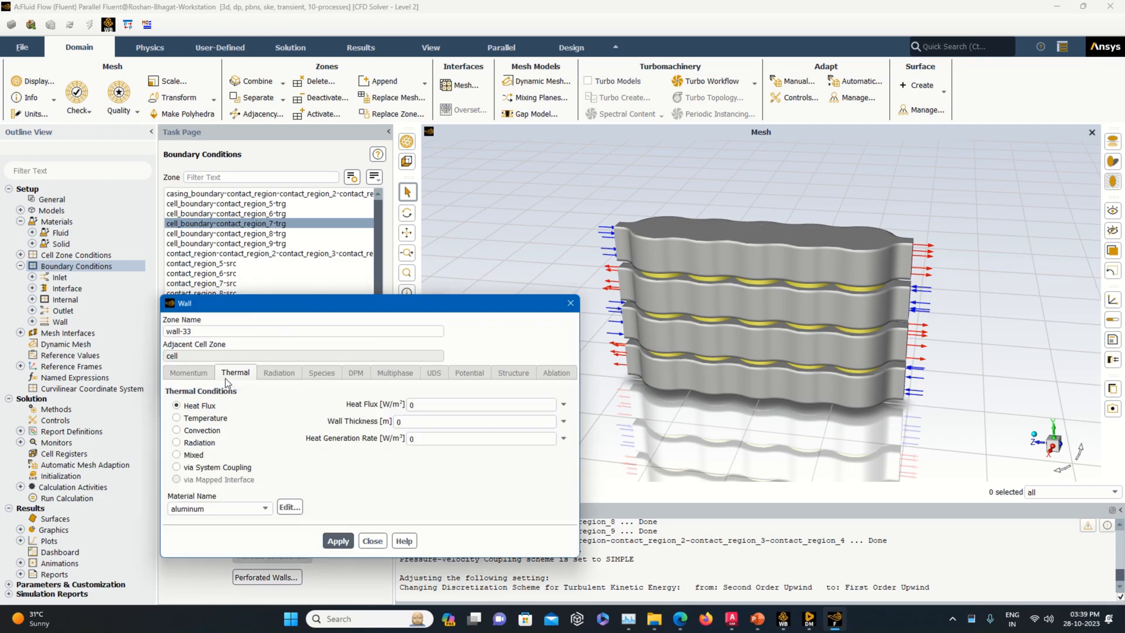
double_click(419, 403)
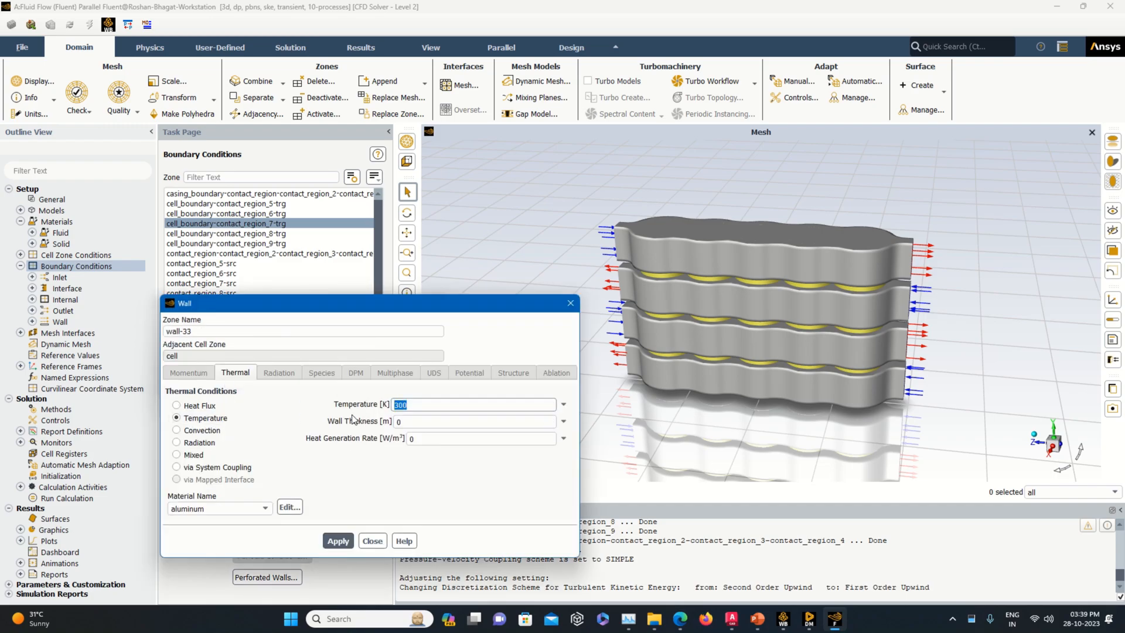
left_click(230, 510)
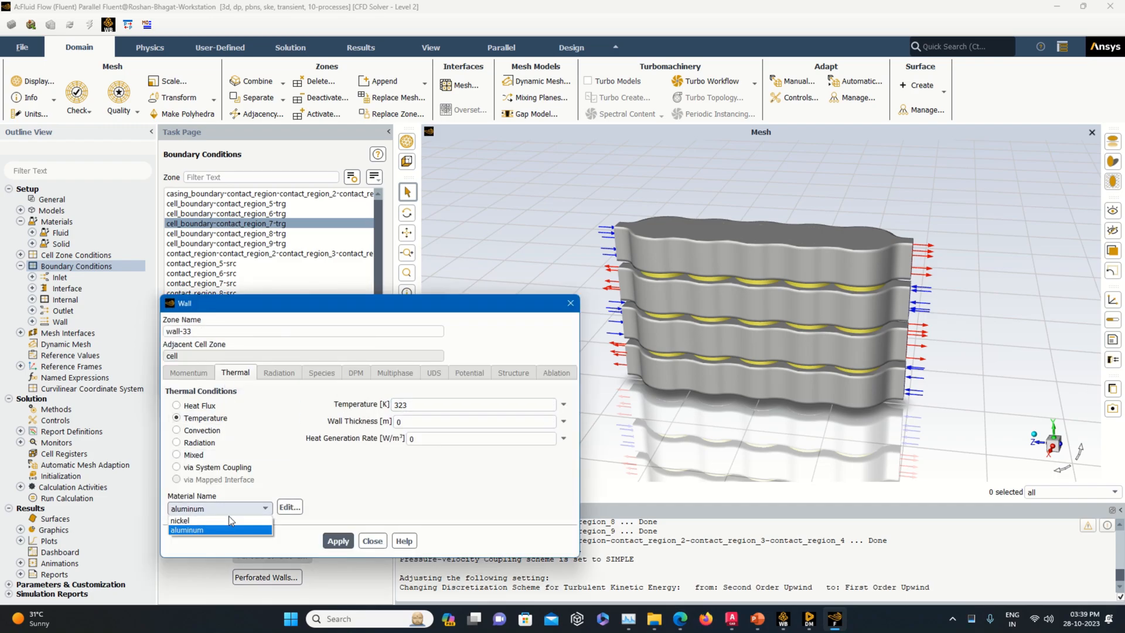
left_click(188, 530)
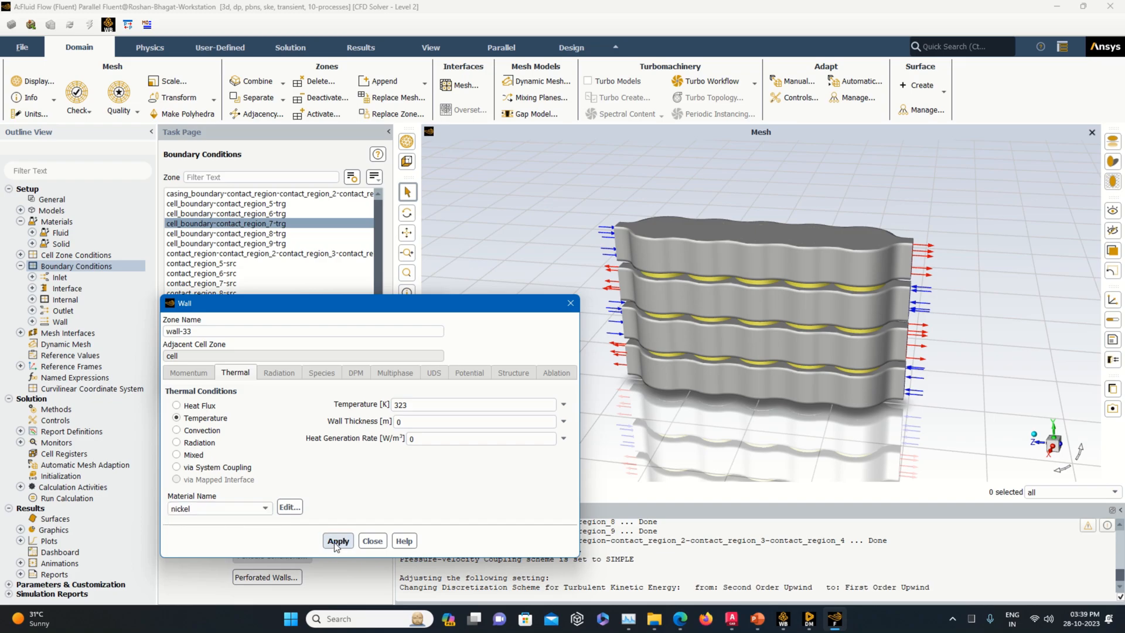
left_click(373, 541)
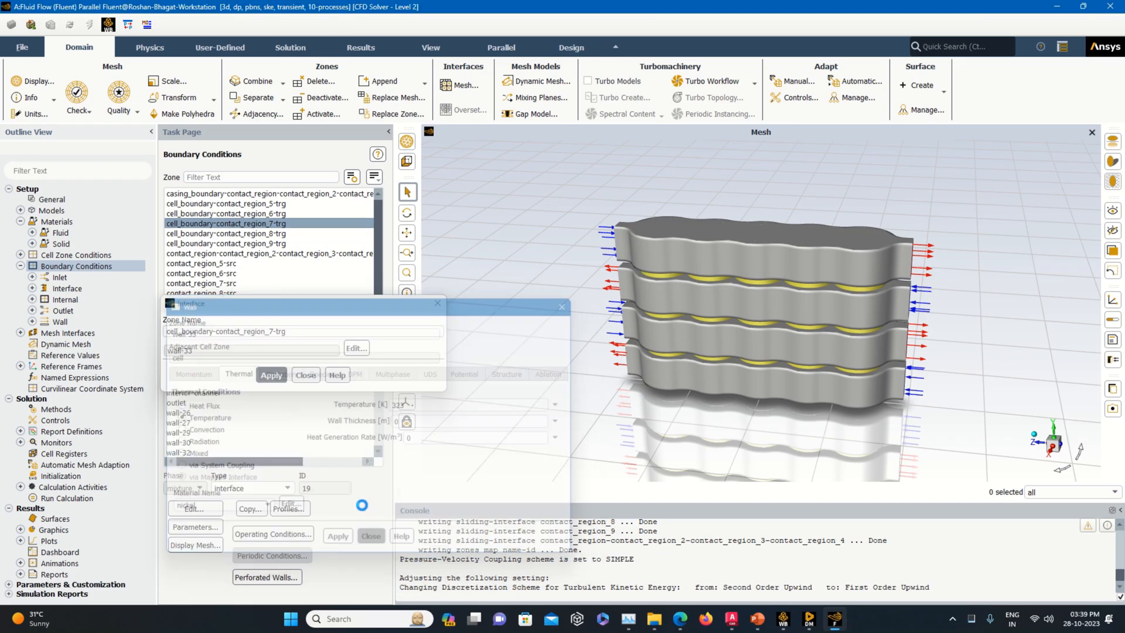
Step: Set the wall of cell_boundary-contact_region_8-trg to a fixed temperature of 323 K and assign nickel as its material
left_click(271, 375)
left_click(305, 375)
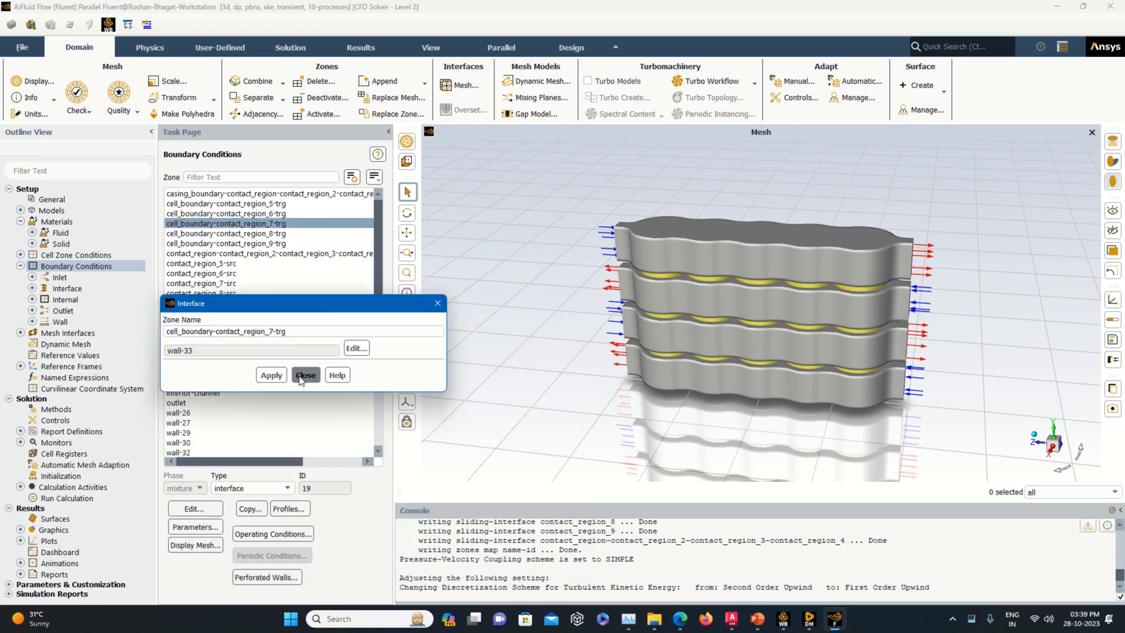
double_click(279, 234)
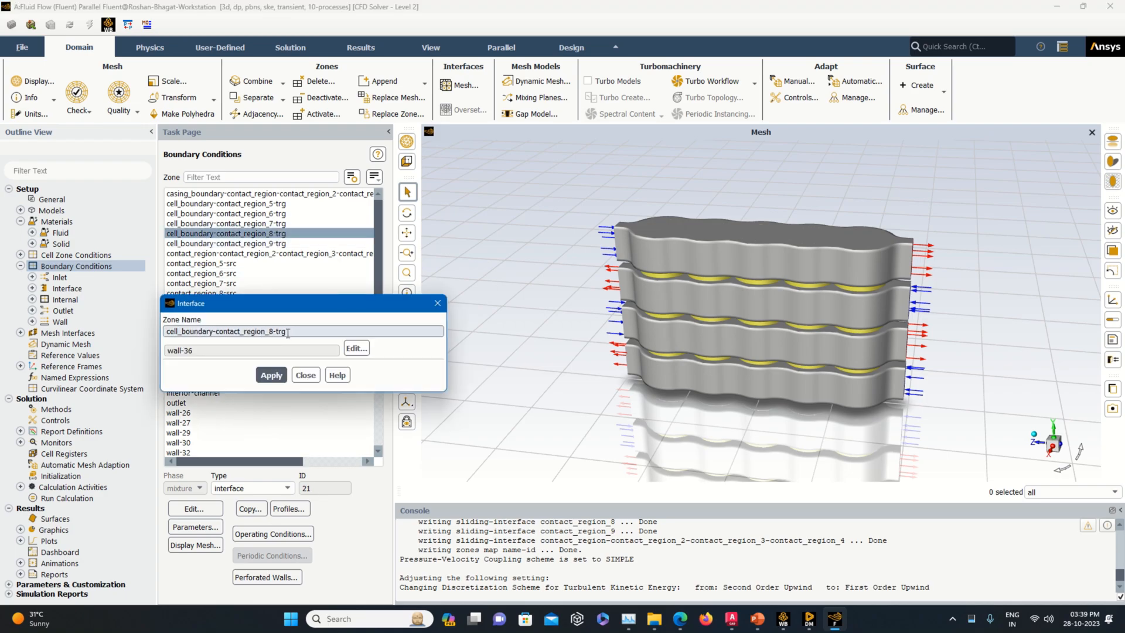
left_click(353, 348)
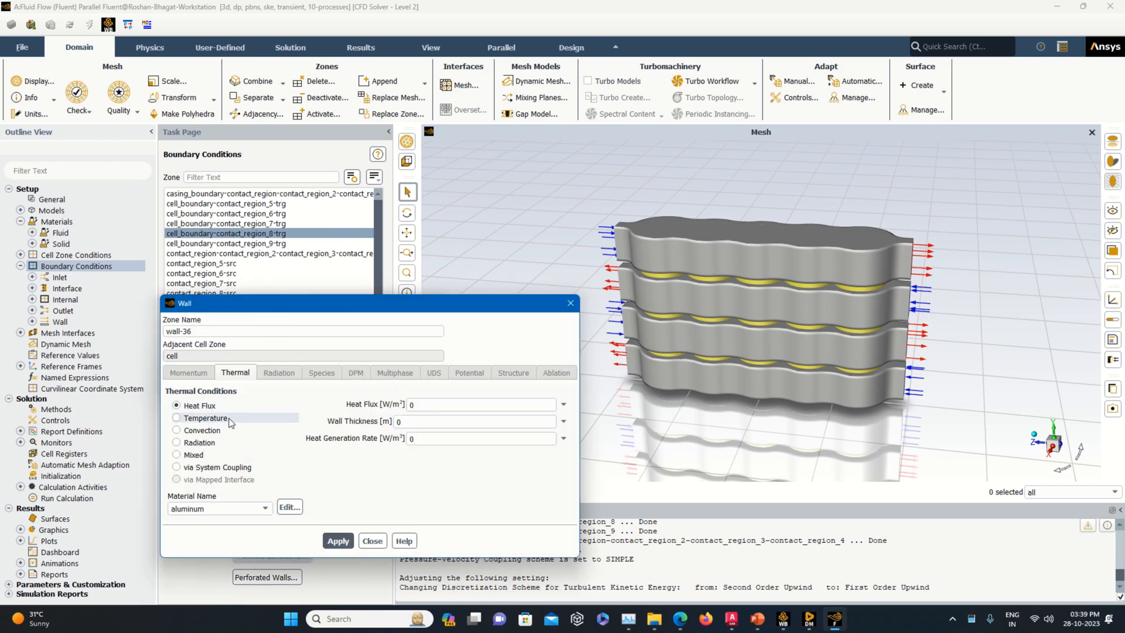
left_click(177, 417)
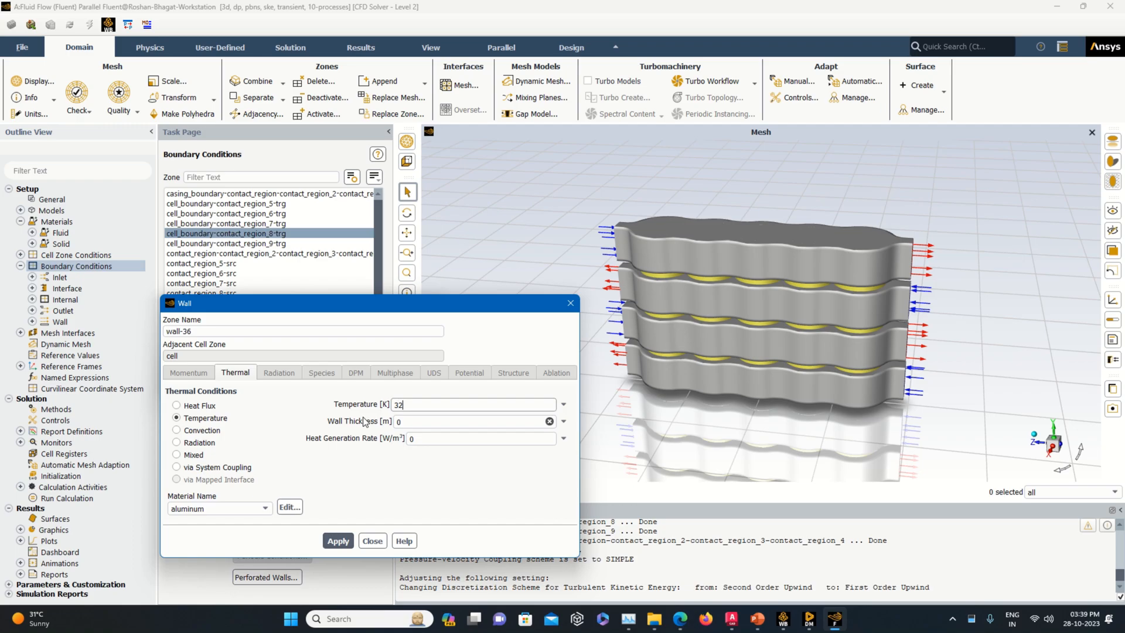
left_click(223, 507)
left_click(228, 528)
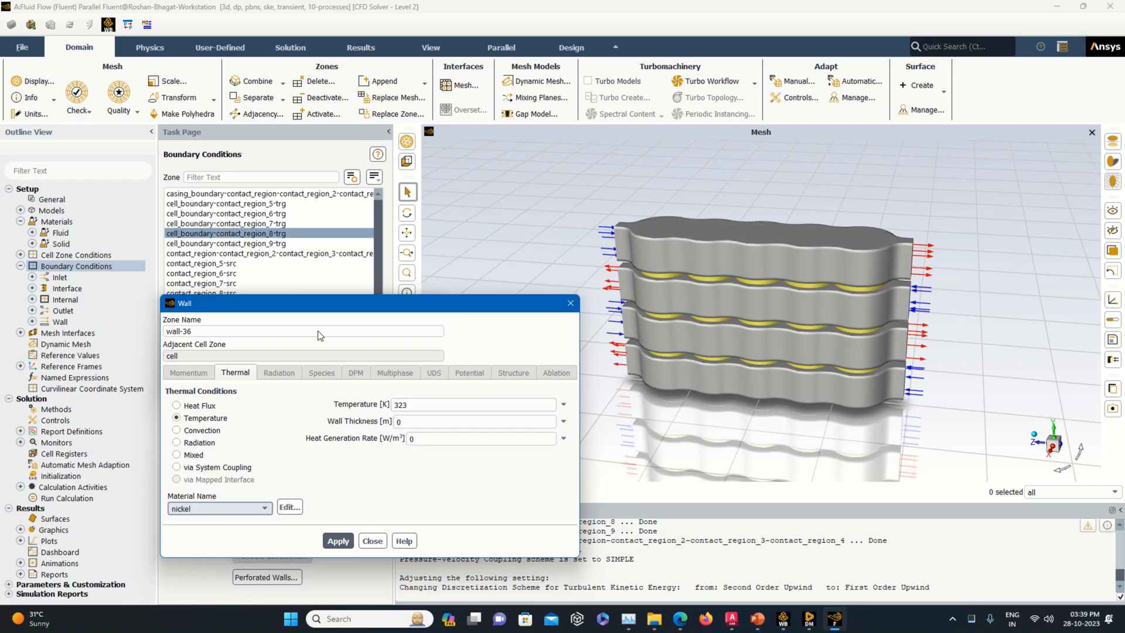
left_click(343, 540)
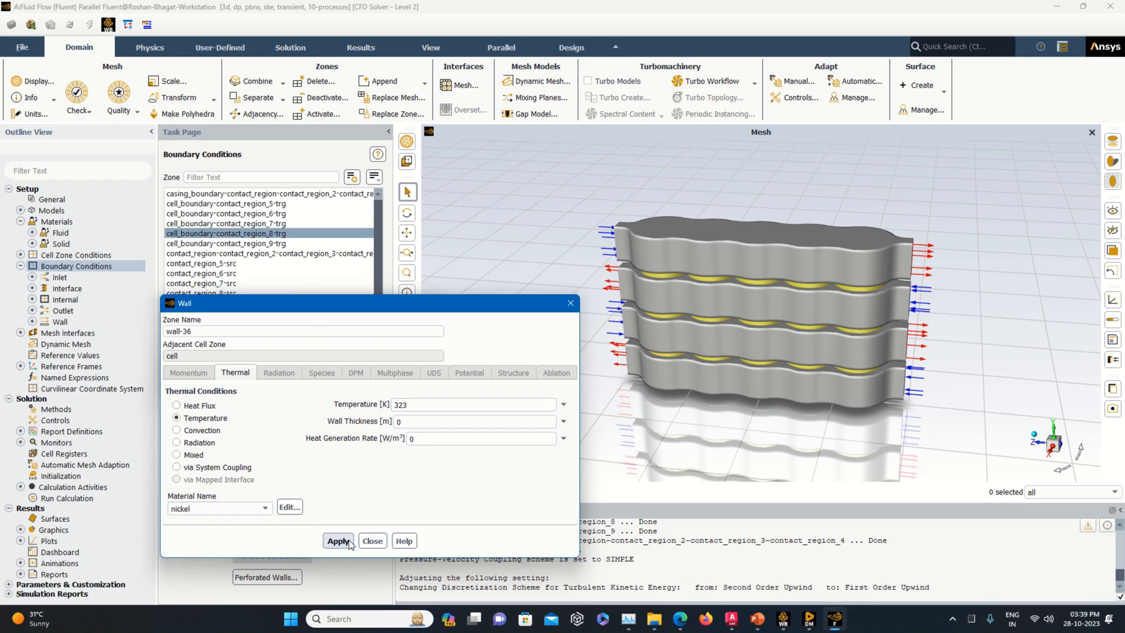
left_click(370, 541)
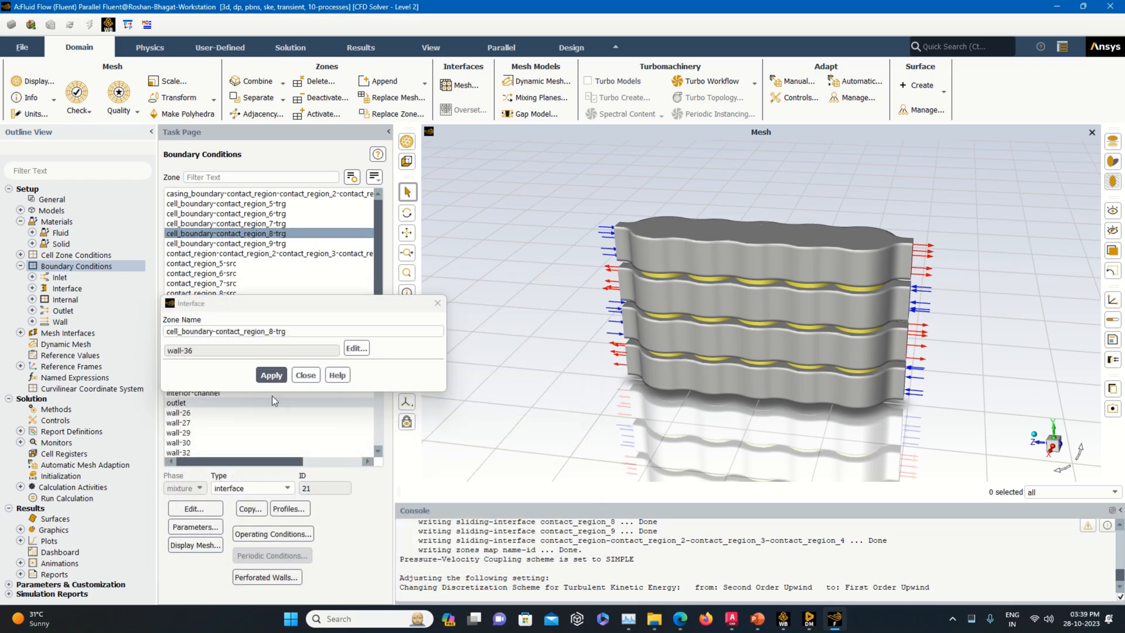
left_click(305, 375)
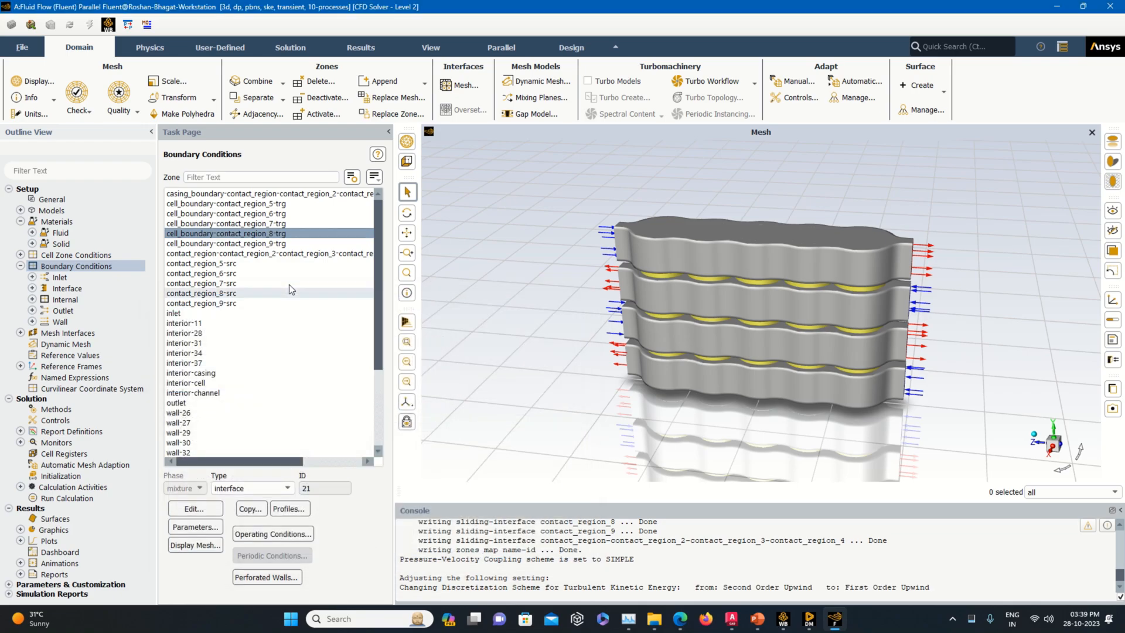
Step: Assign nickel and a fixed temperature of 323 K to the wall of cell_boundary-contact_region_9-trg
left_click(272, 243)
double_click(273, 244)
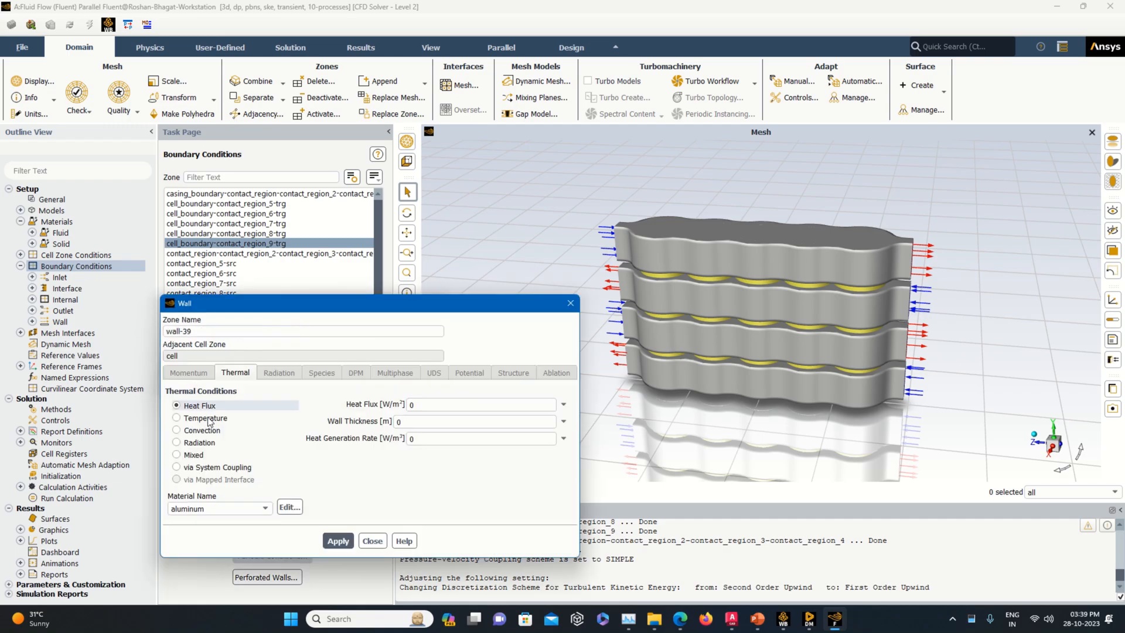
double_click(418, 405)
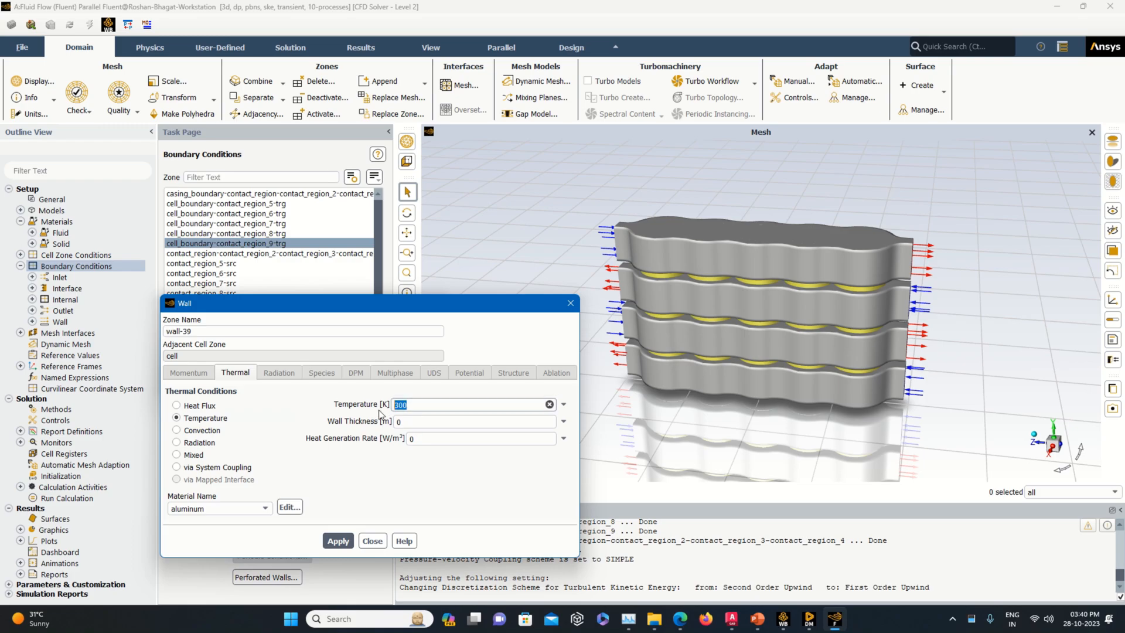
left_click(244, 508)
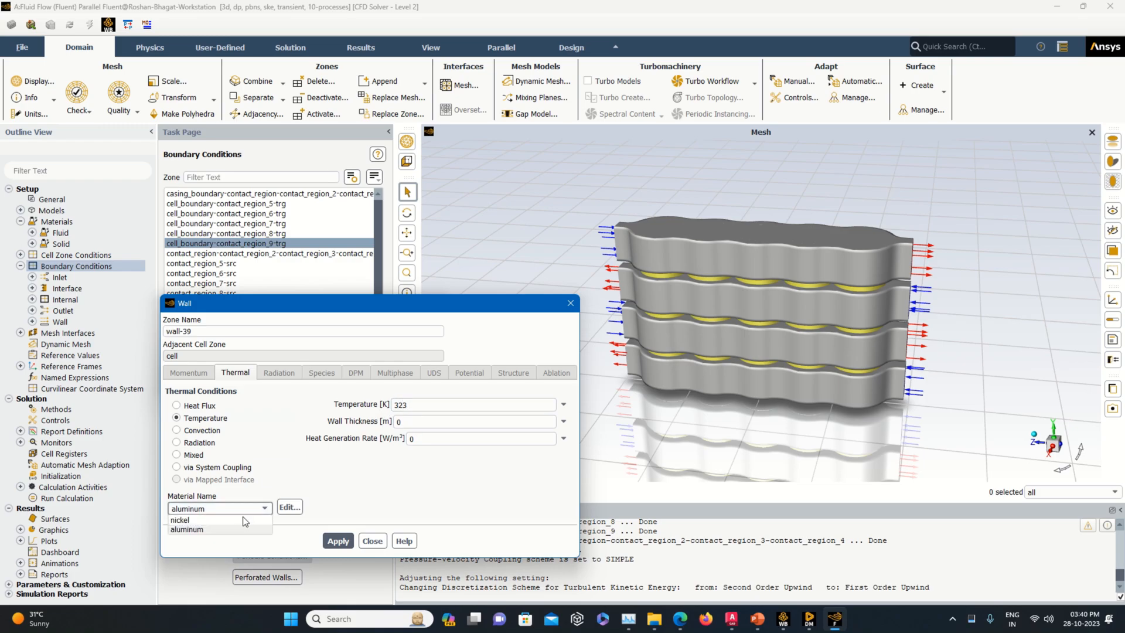
left_click(245, 529)
left_click(339, 539)
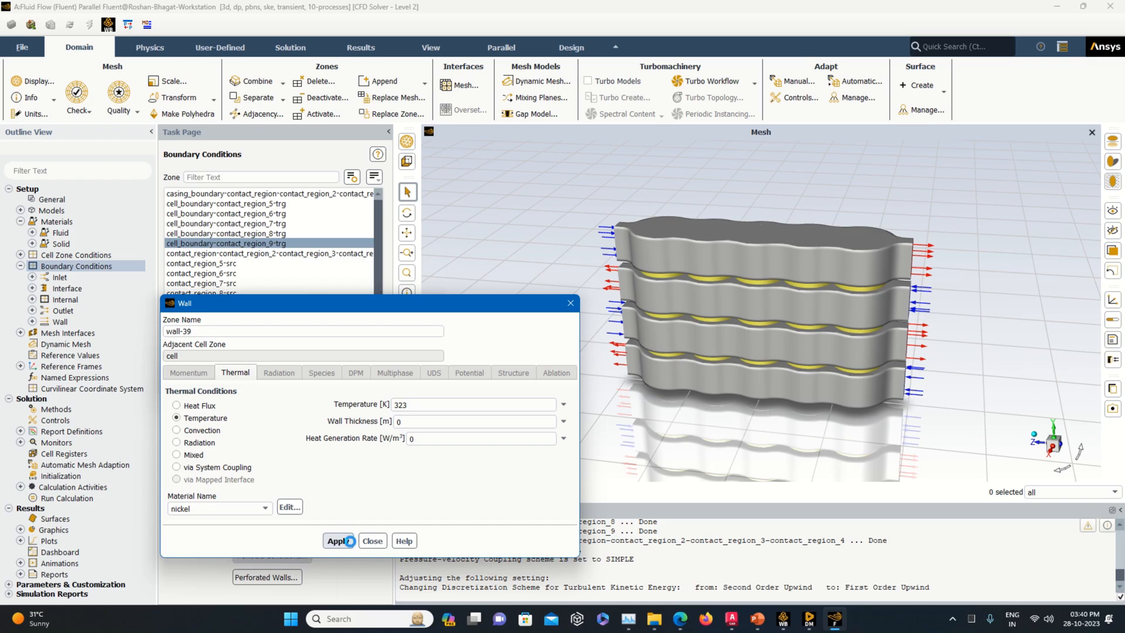
left_click(371, 540)
left_click(272, 374)
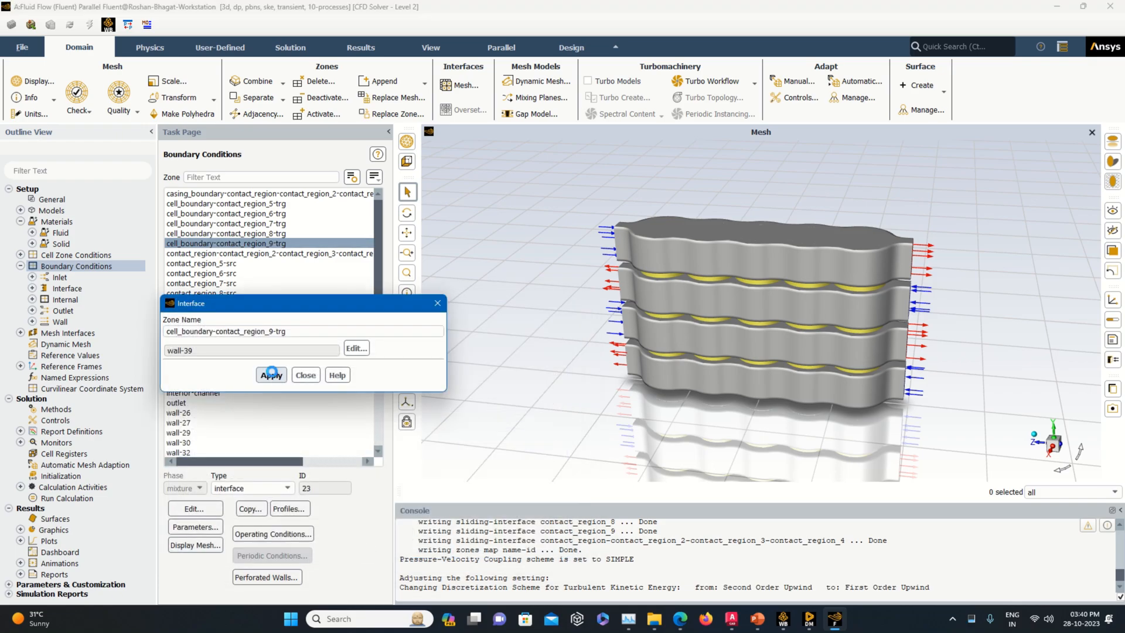
left_click(272, 375)
left_click(437, 304)
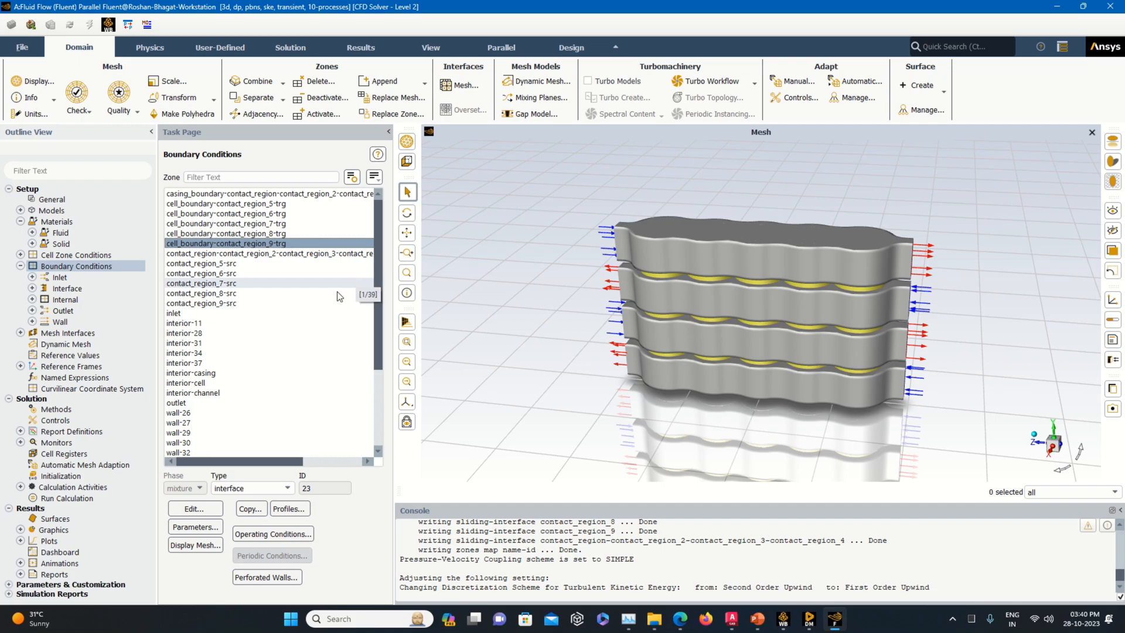
Step: Set the wall-cell boundary to a fixed temperature of 323 K with nickel as its material
left_click_drag(375, 320, 377, 396)
left_click(188, 443)
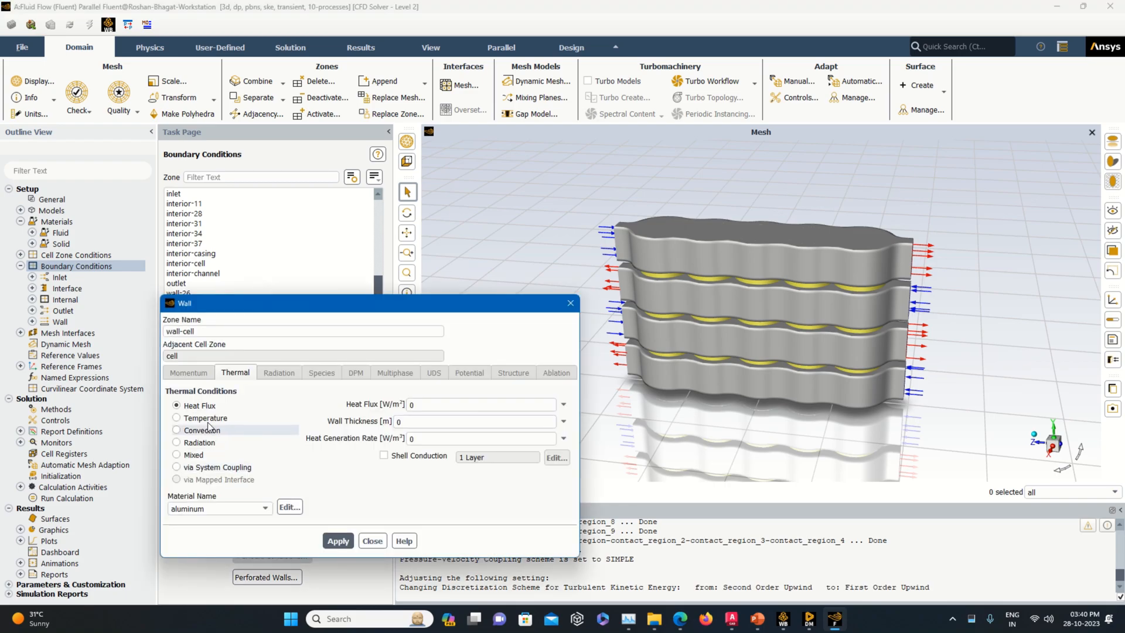
left_click(229, 507)
left_click(220, 531)
left_click(401, 410)
double_click(401, 407)
type("323")
left_click(343, 541)
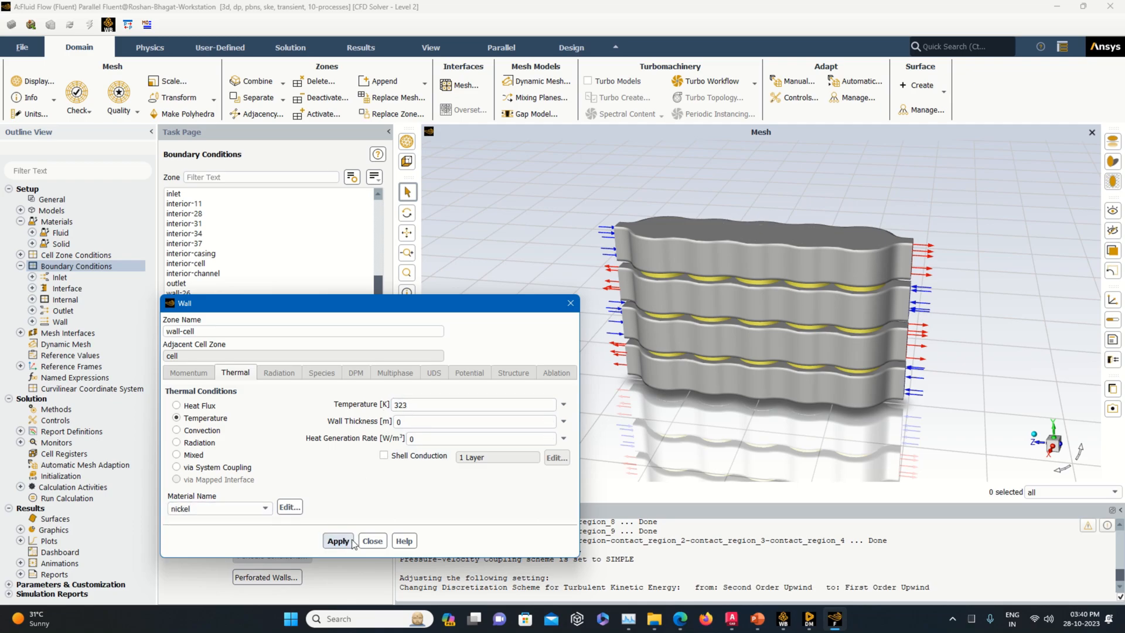
left_click(372, 541)
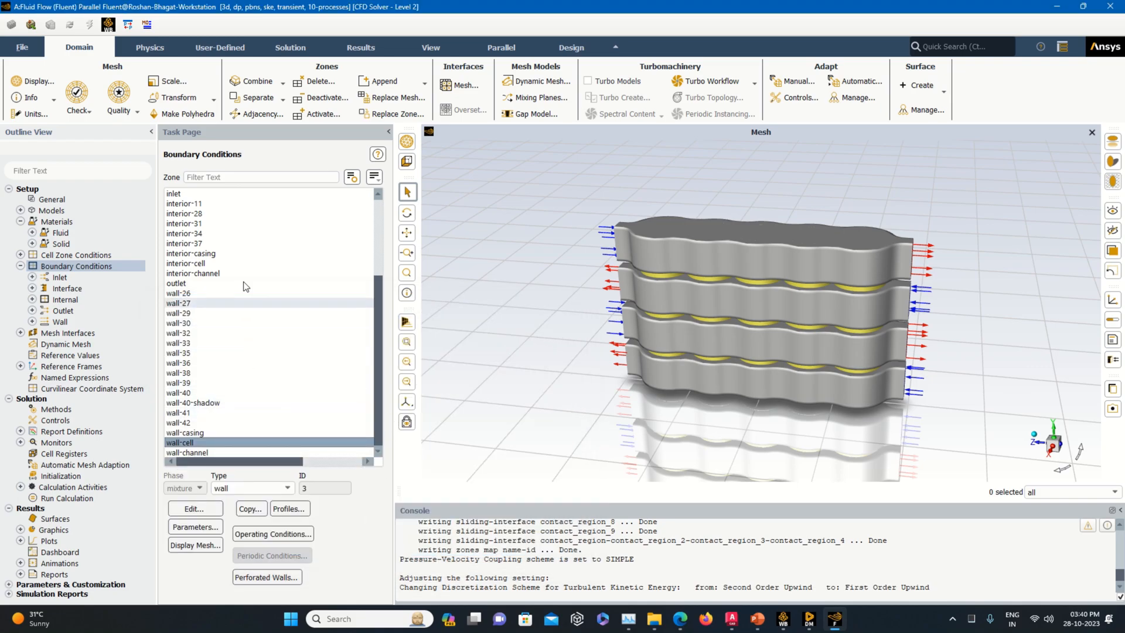
Step: Set the velocity magnitude of the inlet boundary to 0.5 m/s
scroll(230, 289, "up", 4)
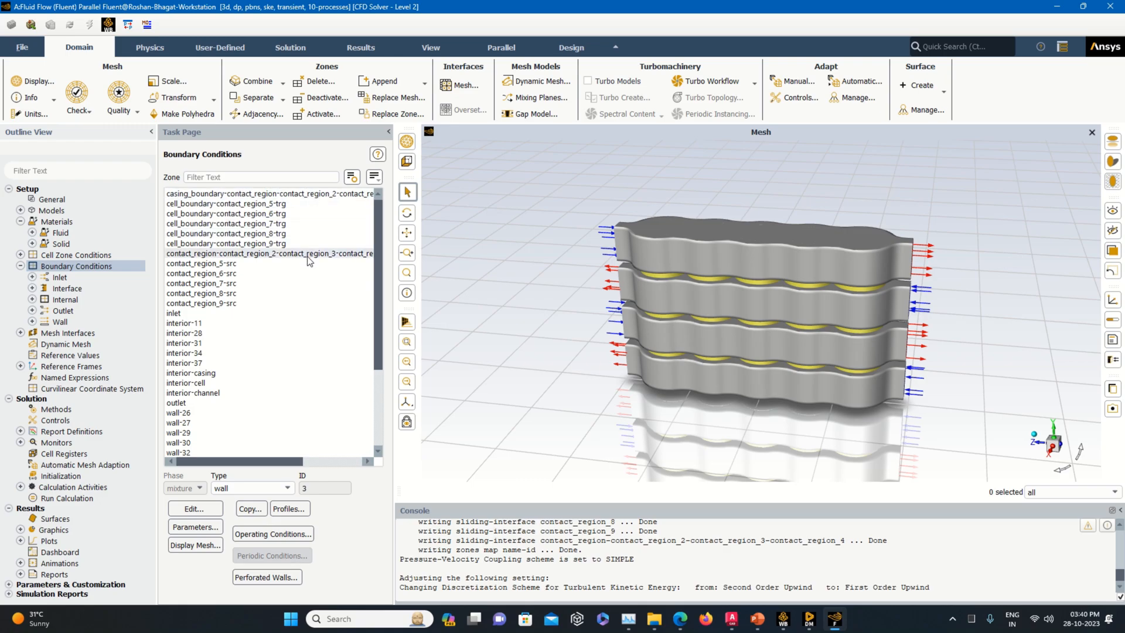
left_click_drag(392, 246, 450, 268)
left_click(171, 315)
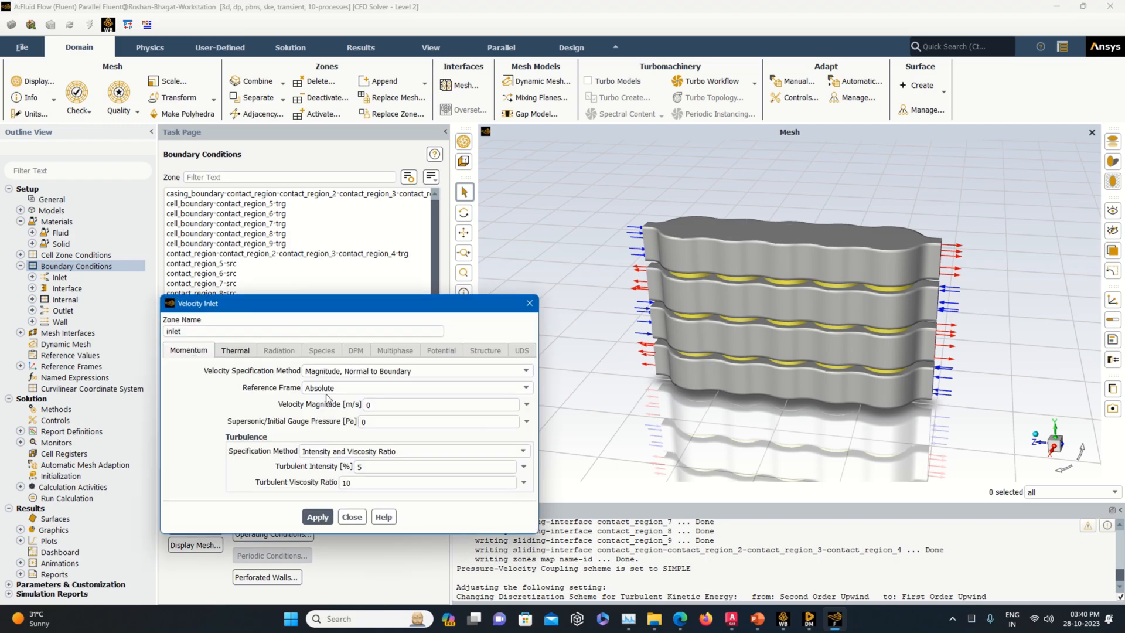
double_click(369, 405)
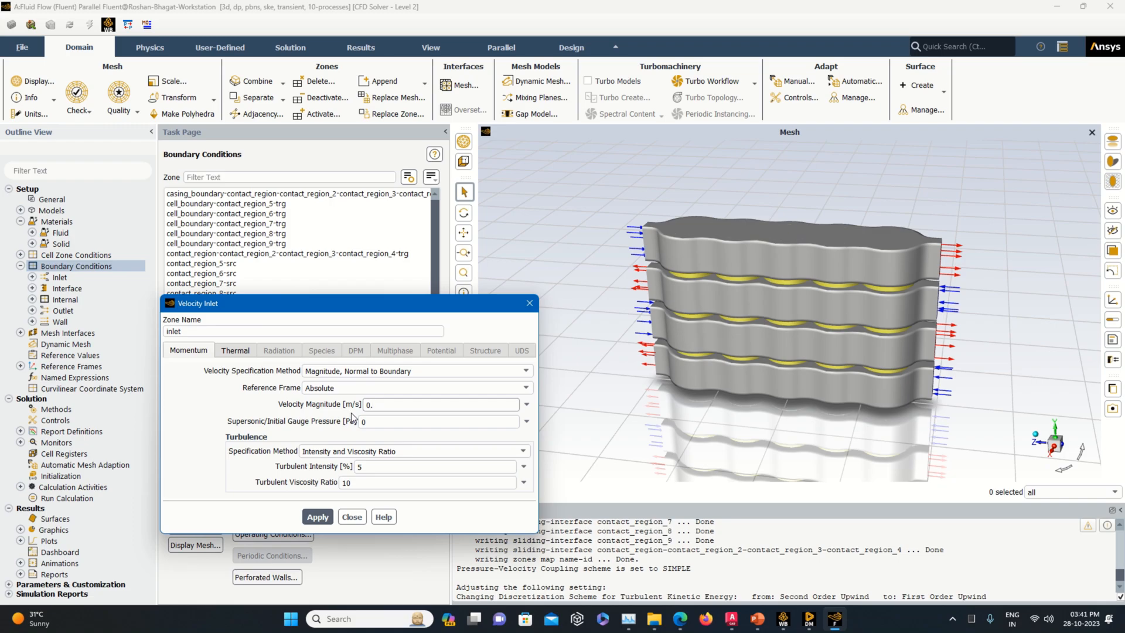
left_click(318, 518)
left_click(353, 517)
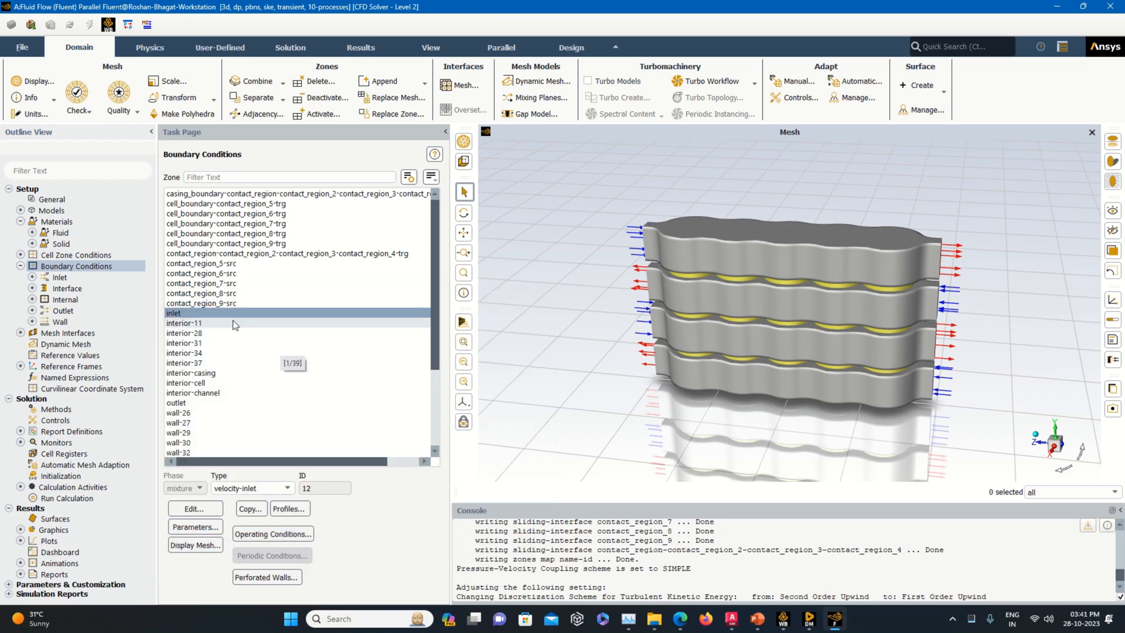
left_click(309, 316)
double_click(290, 314)
left_click(390, 409)
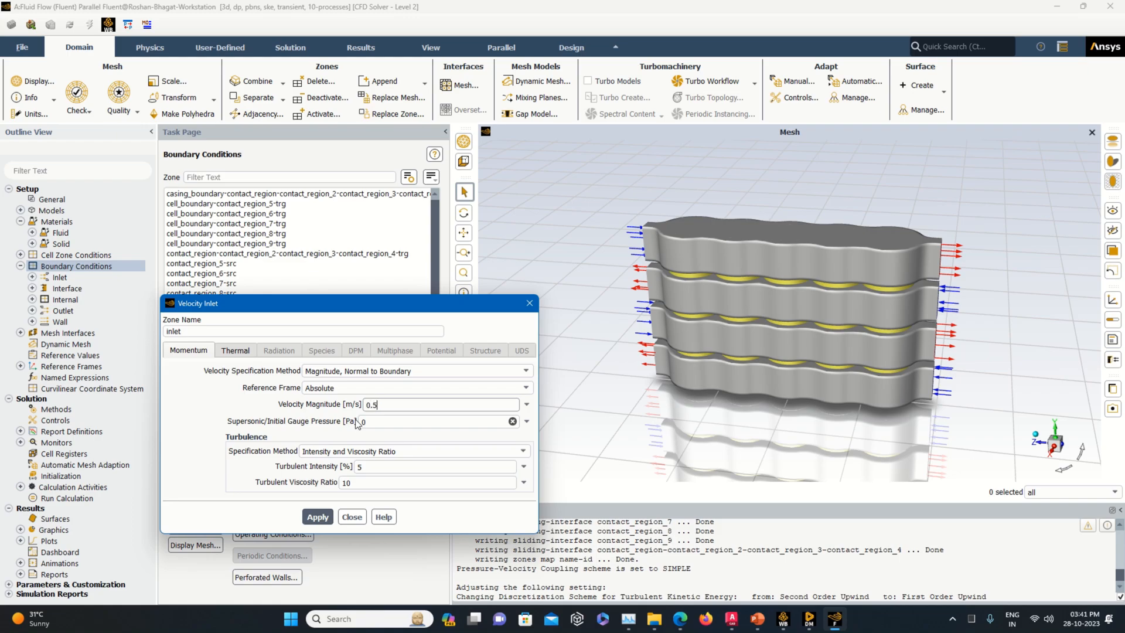
type("0.5")
left_click(318, 517)
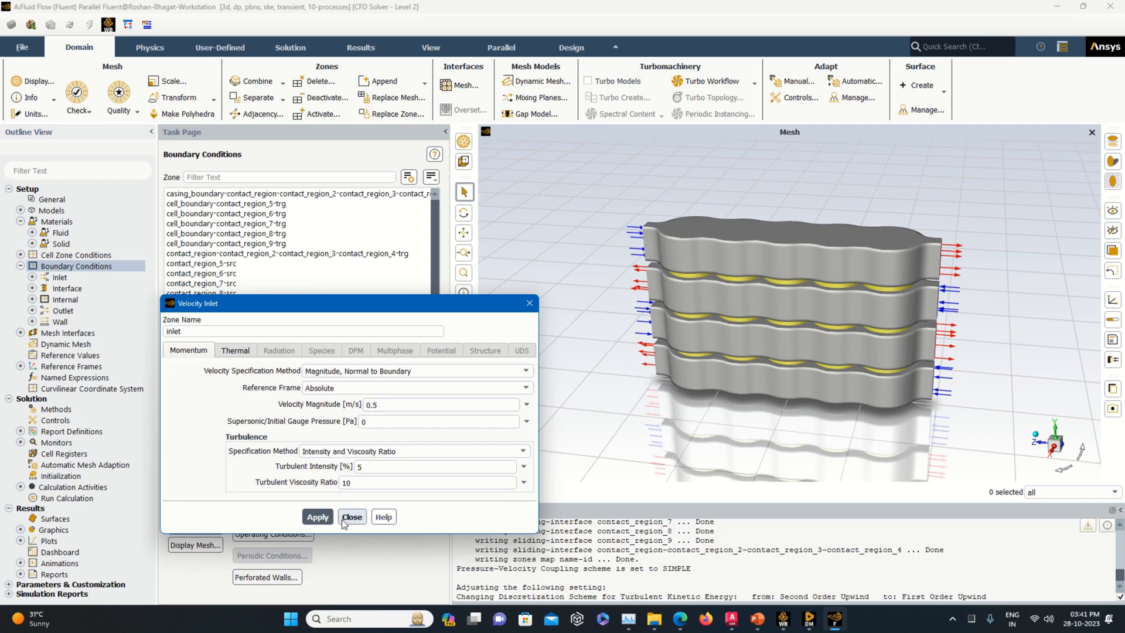
left_click(351, 516)
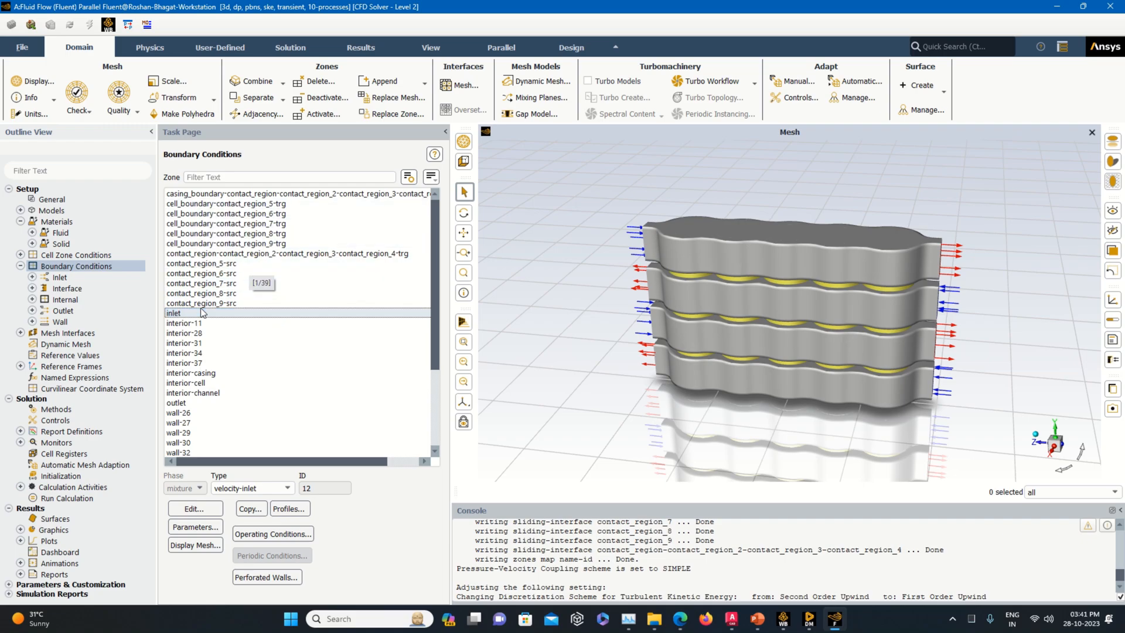
Step: Compute the reference values from the inlet and choose channel as the reference zone
scroll(275, 395, "down", 4)
scroll(278, 397, "up", 4)
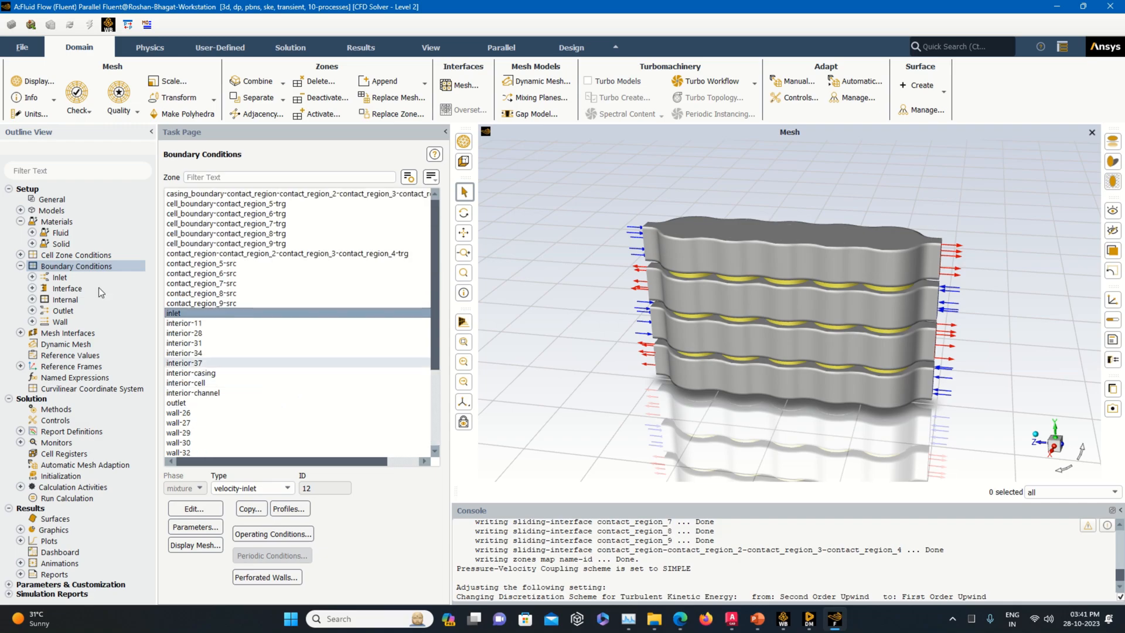
left_click(20, 266)
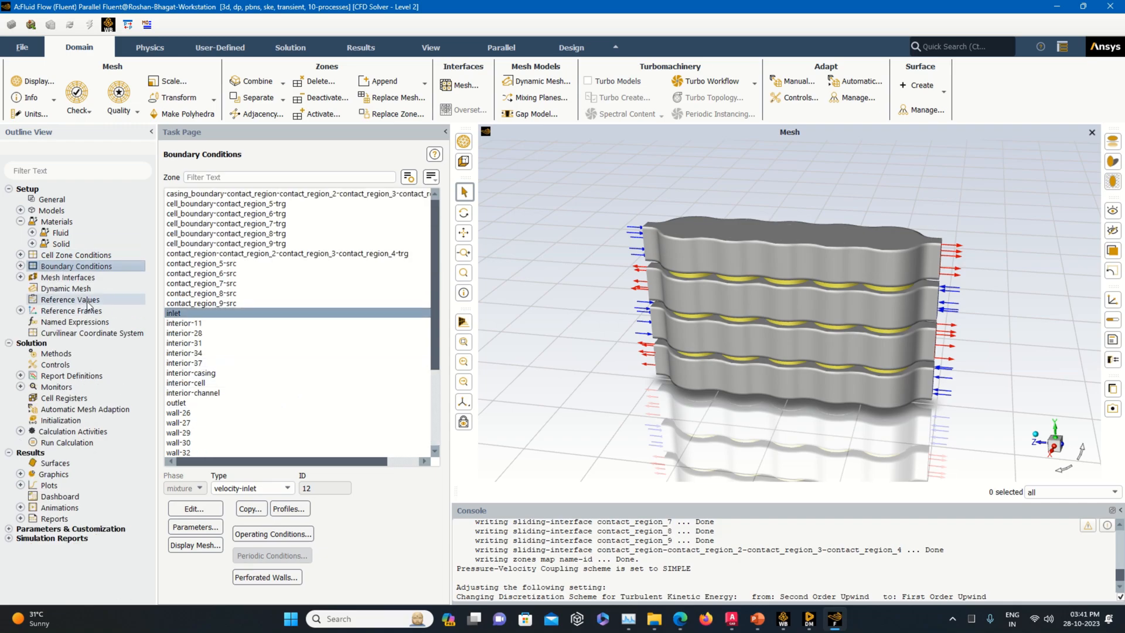
left_click(88, 301)
left_click(442, 184)
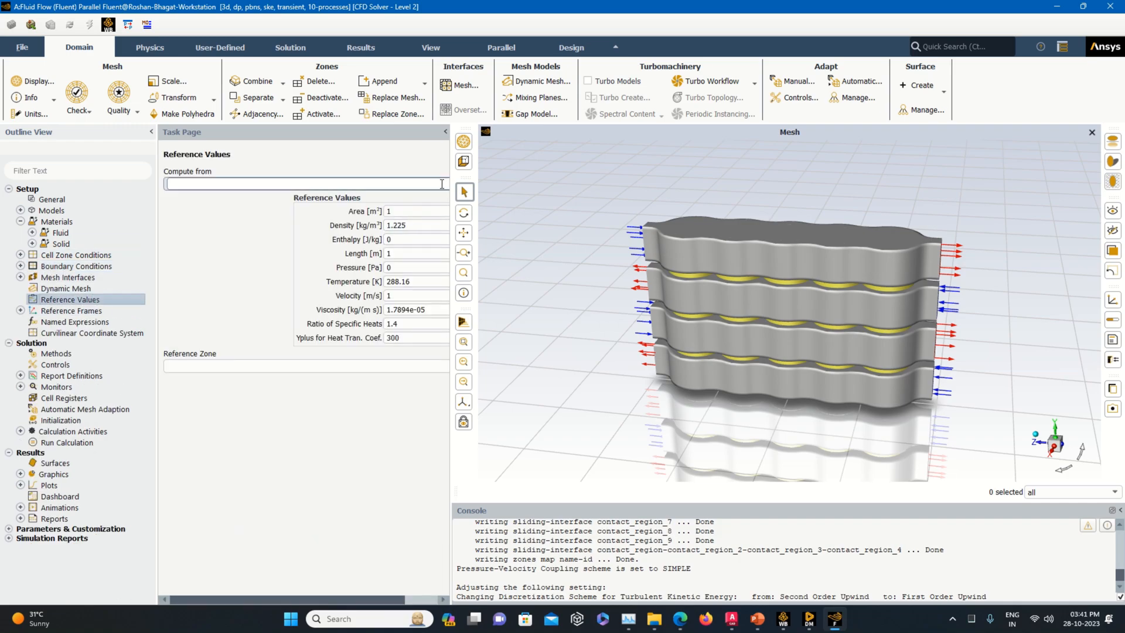
type("in")
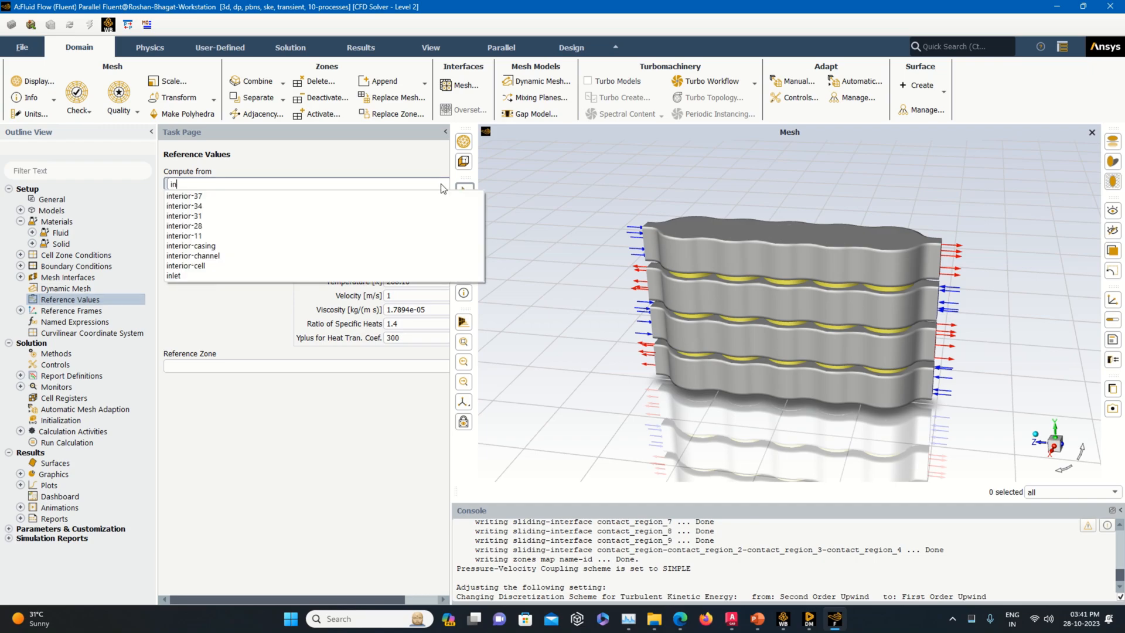
left_click(300, 275)
left_click(318, 364)
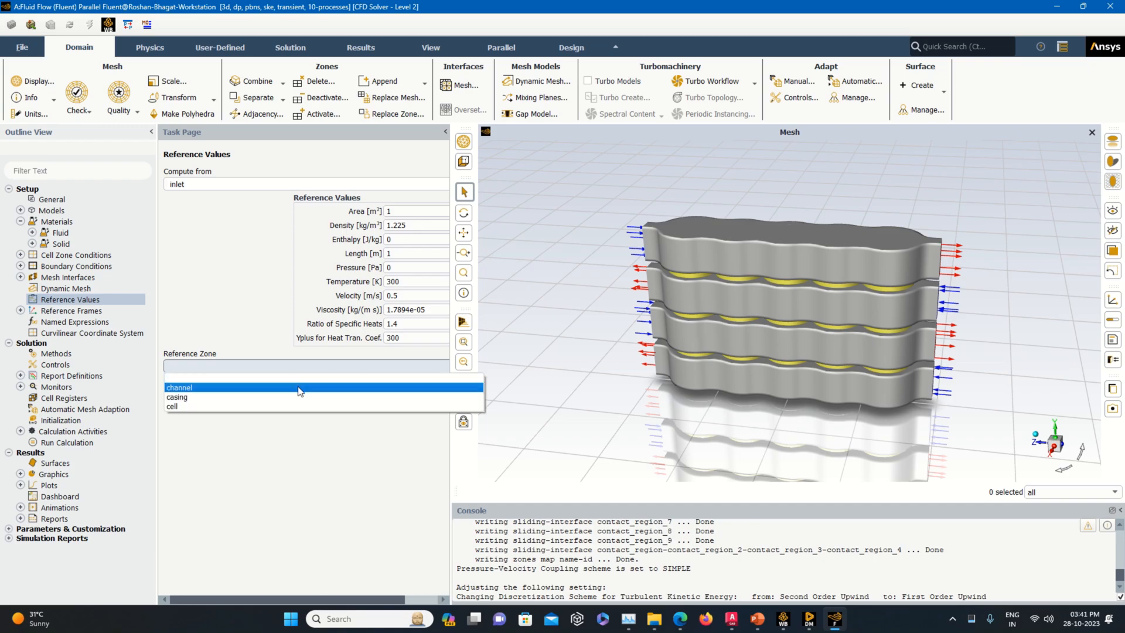
left_click(300, 389)
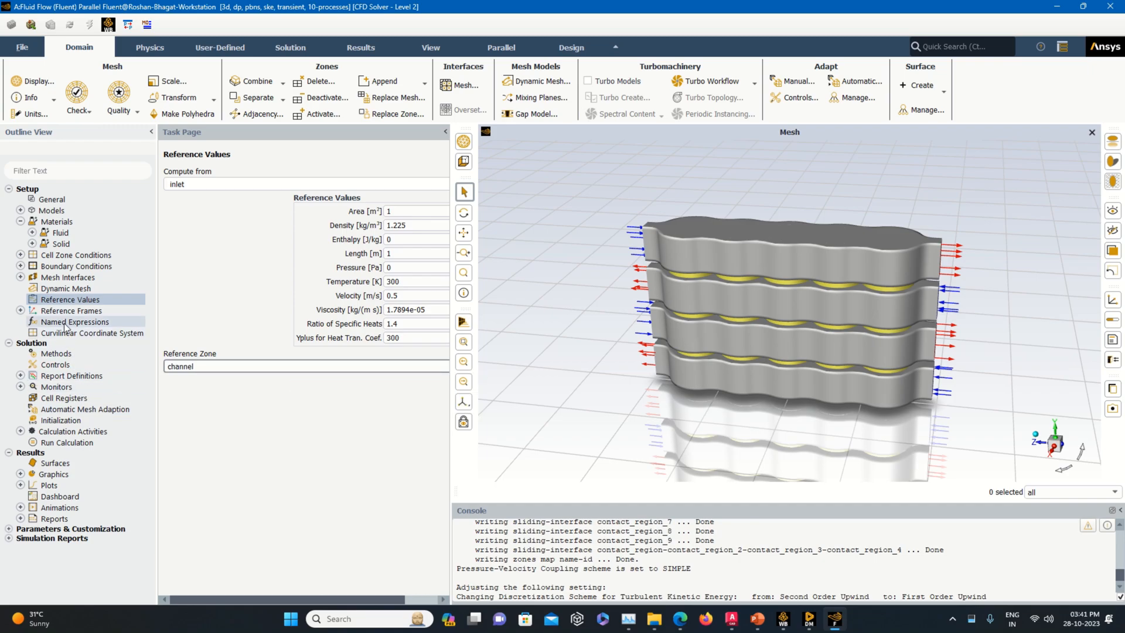
Step: Initialize the solution with standard initialization, computing the initial values from the inlet
left_click(57, 421)
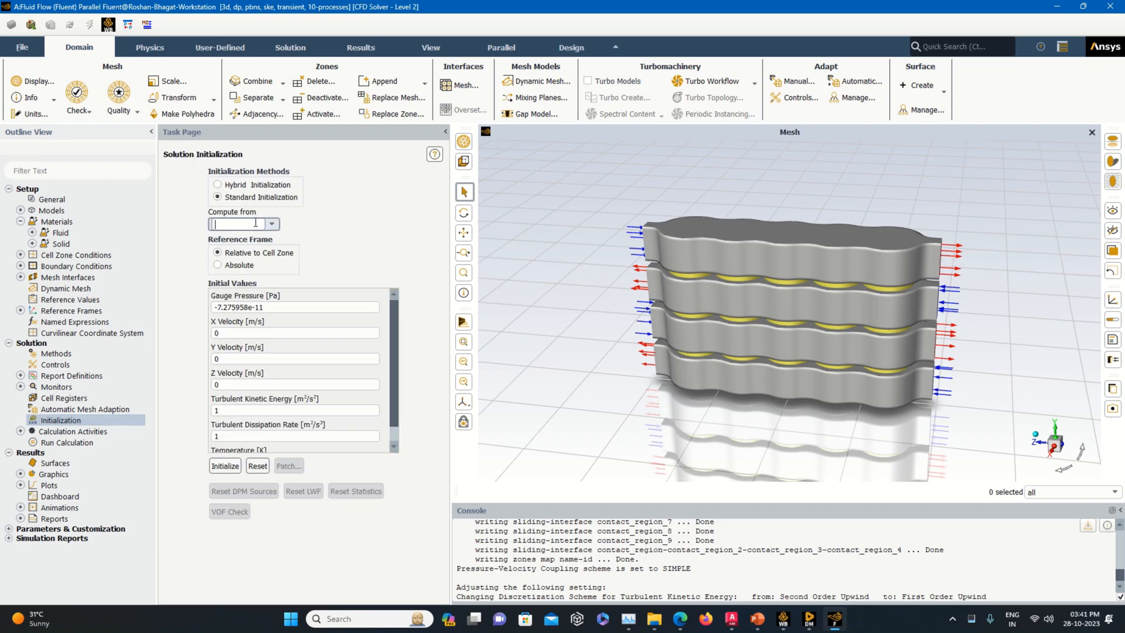
type("in")
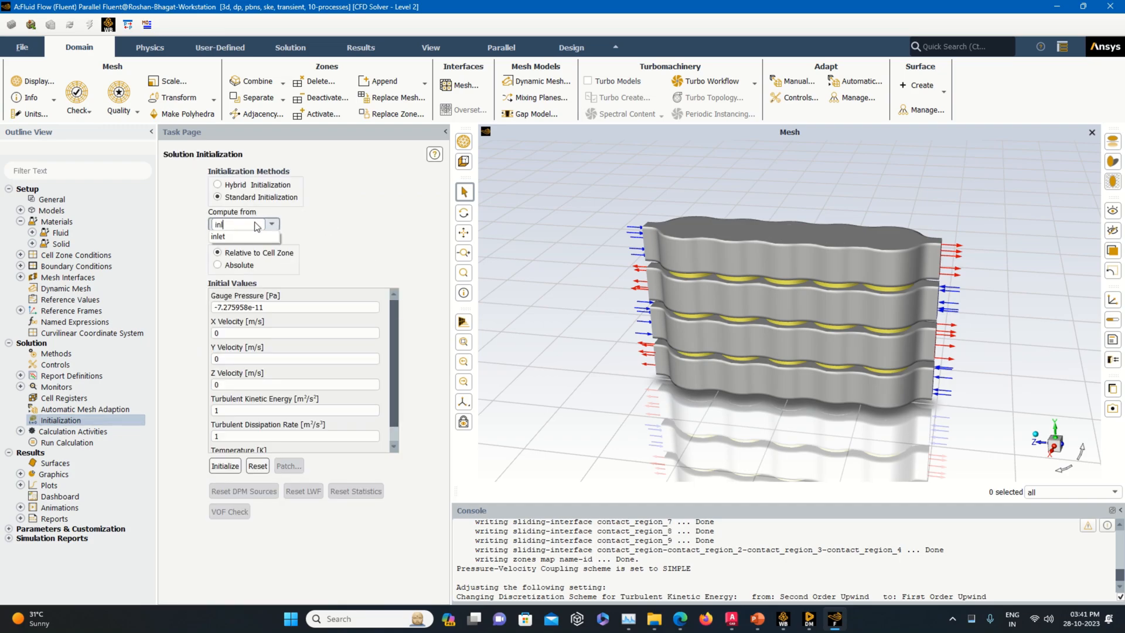
left_click(256, 239)
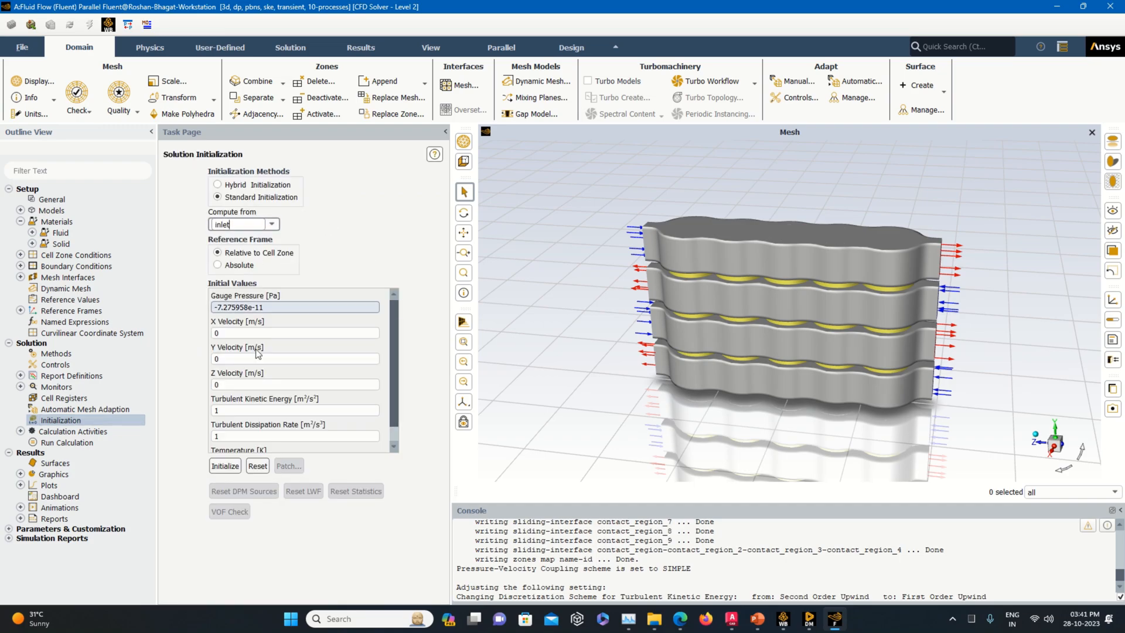
left_click(226, 468)
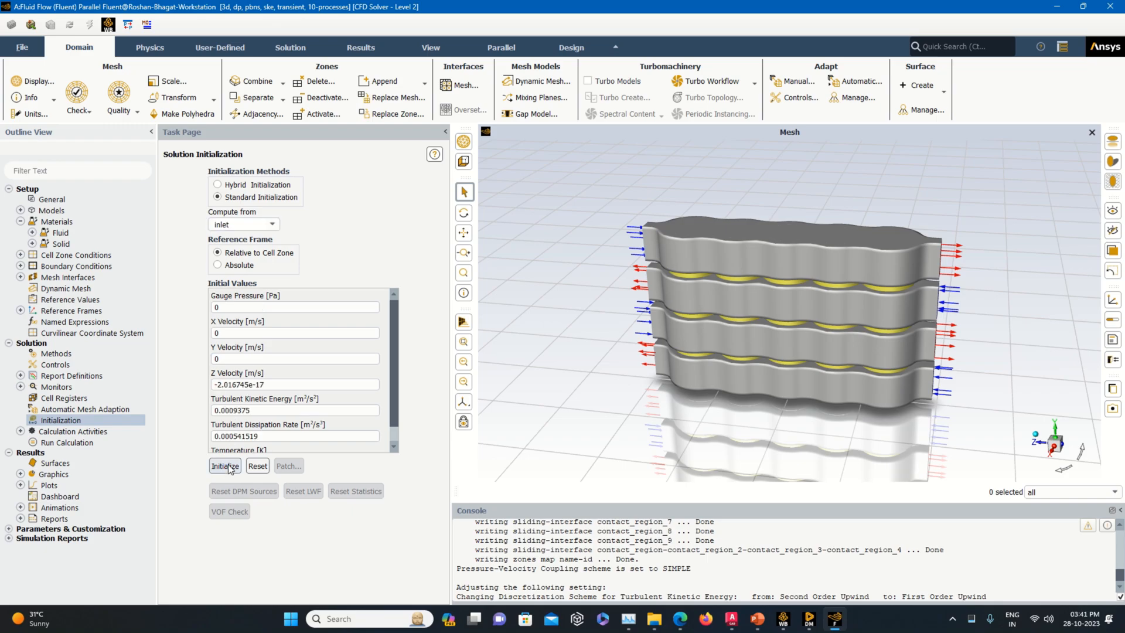
left_click(225, 466)
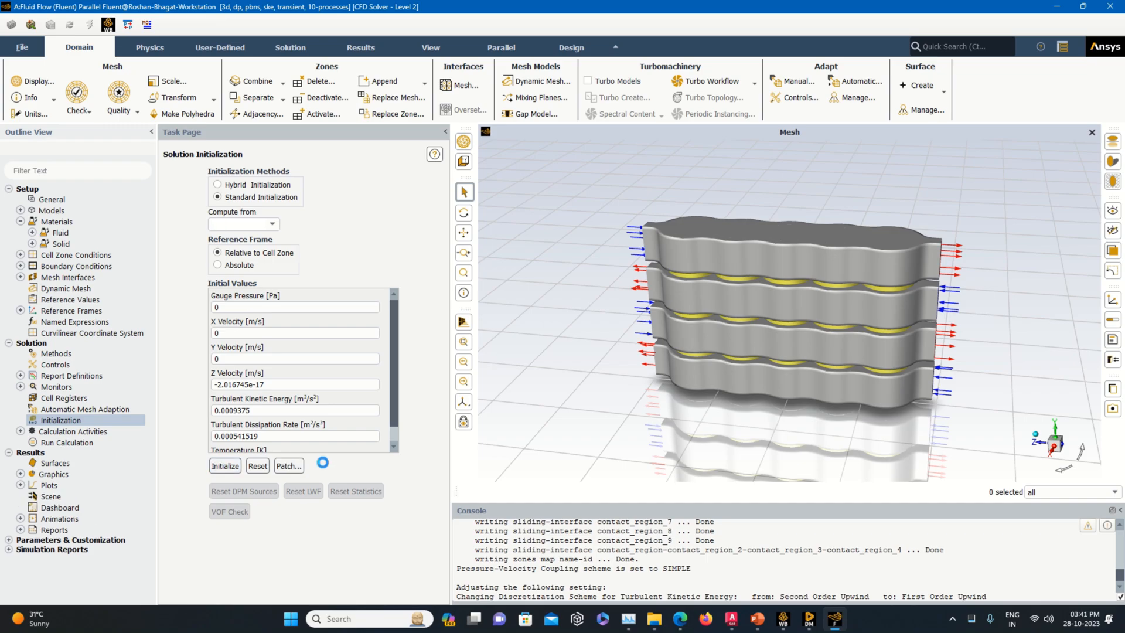
Step: Start a solution animation with a new contour object of total temperature, selecting all surfaces
double_click(69, 432)
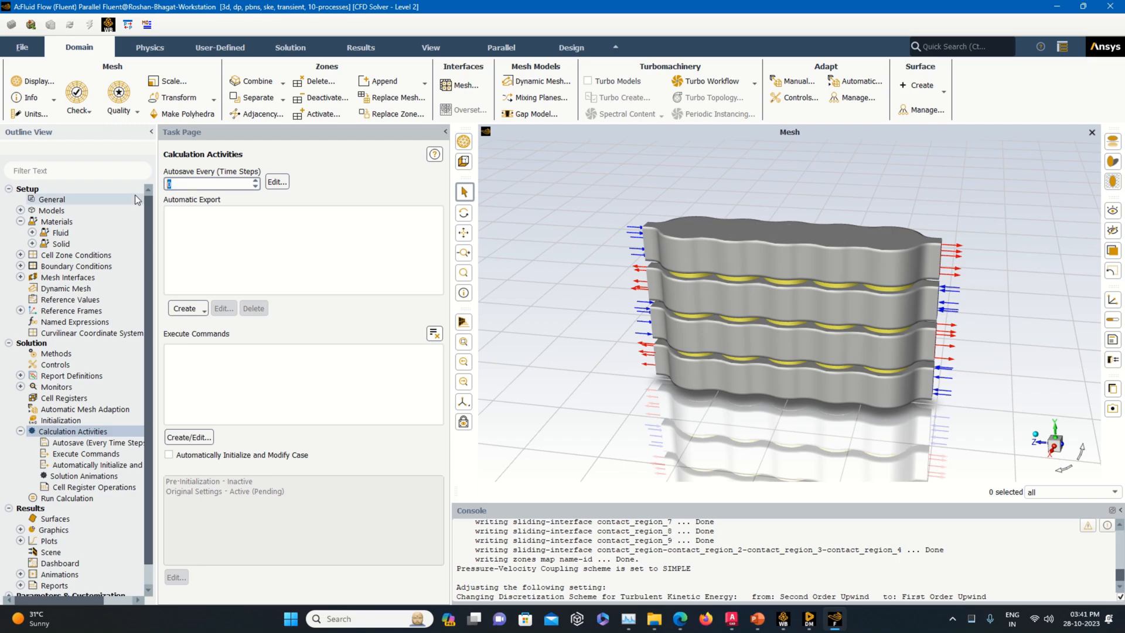
left_click(104, 477)
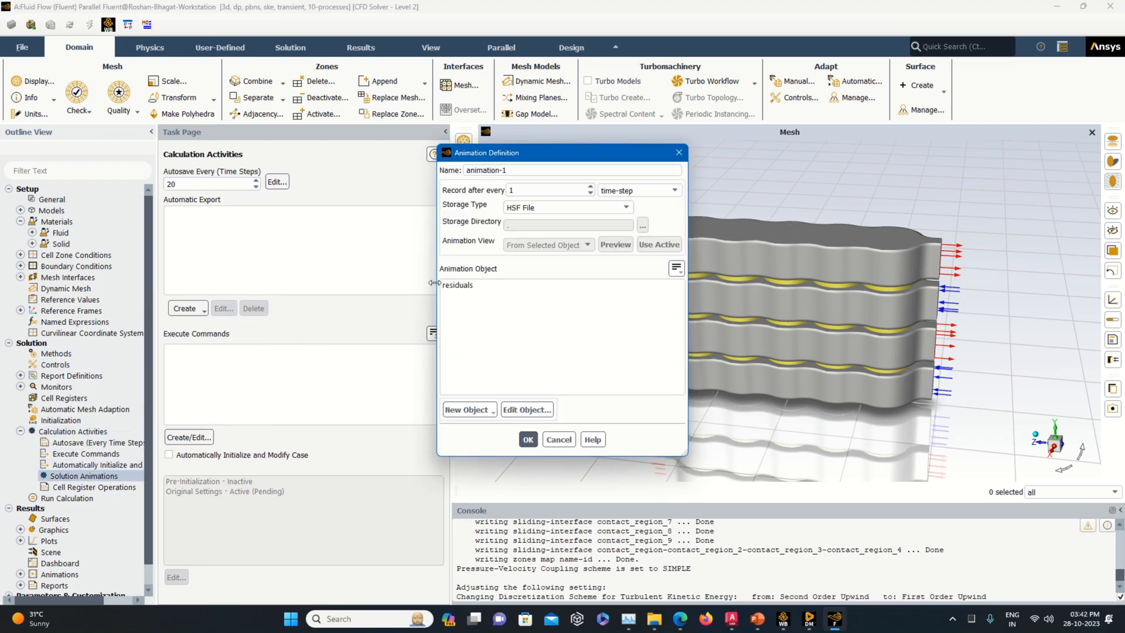
left_click(489, 409)
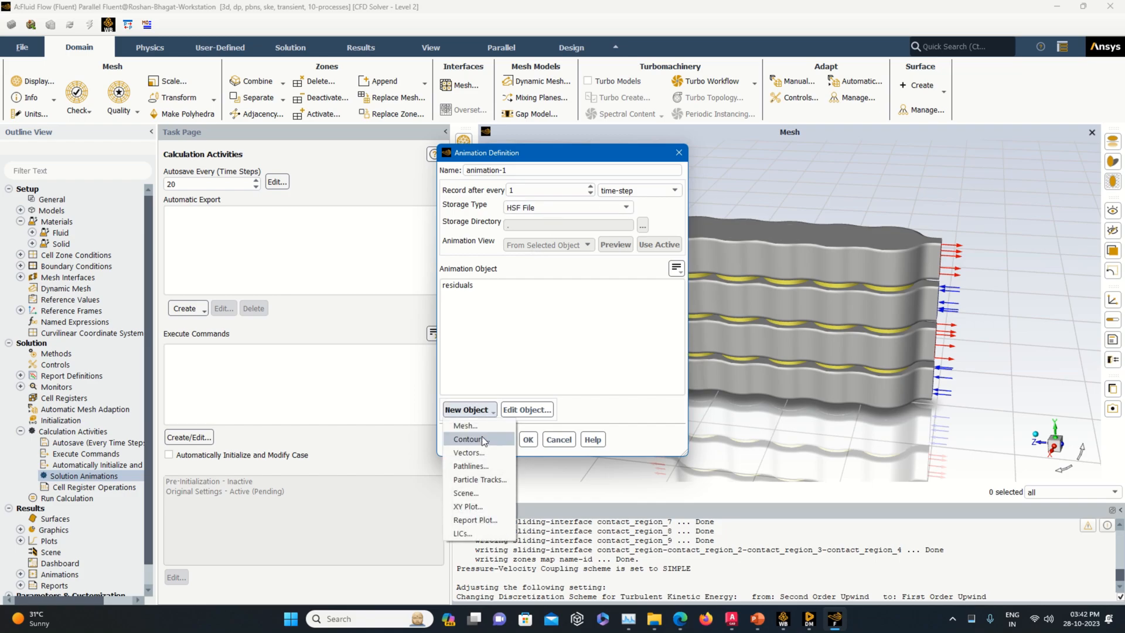
left_click(485, 436)
left_click(387, 358)
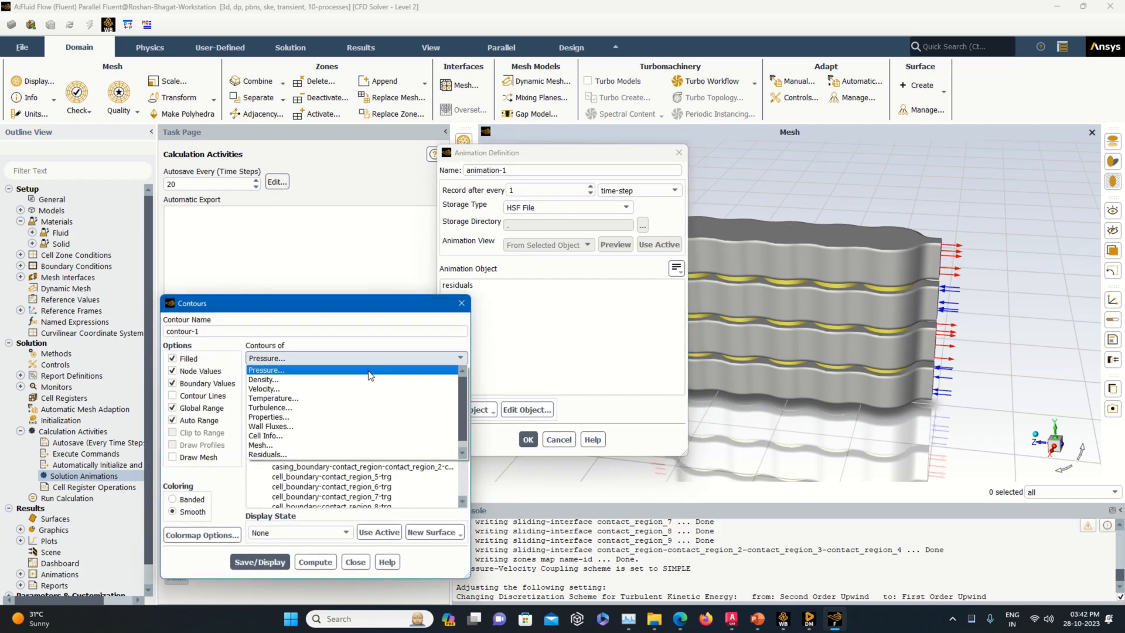
left_click(344, 398)
left_click(461, 376)
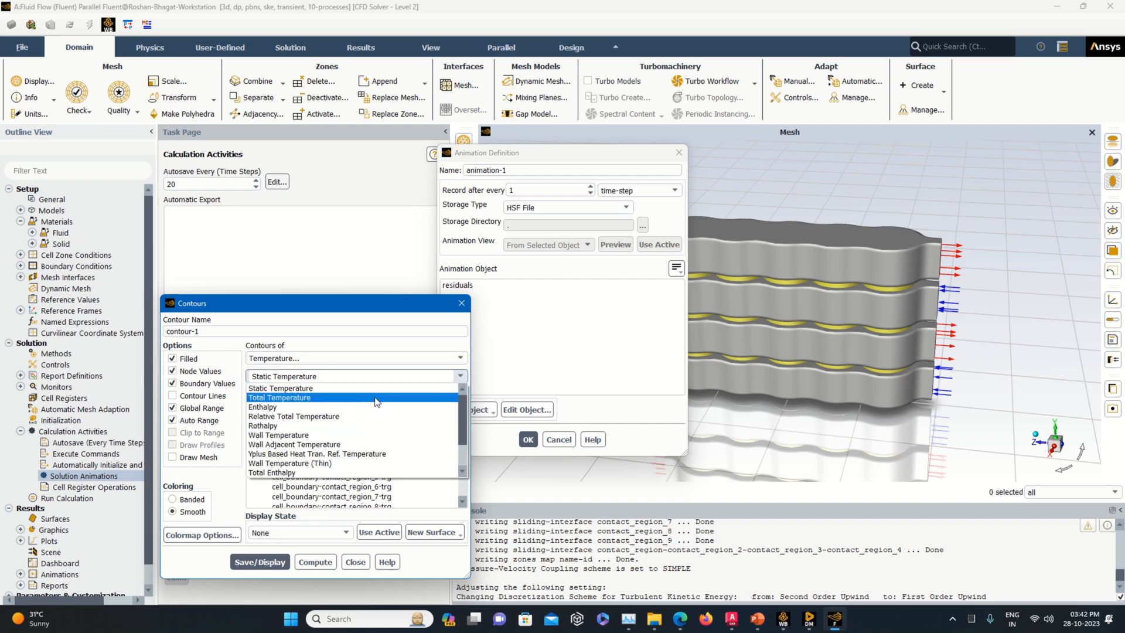
left_click(316, 397)
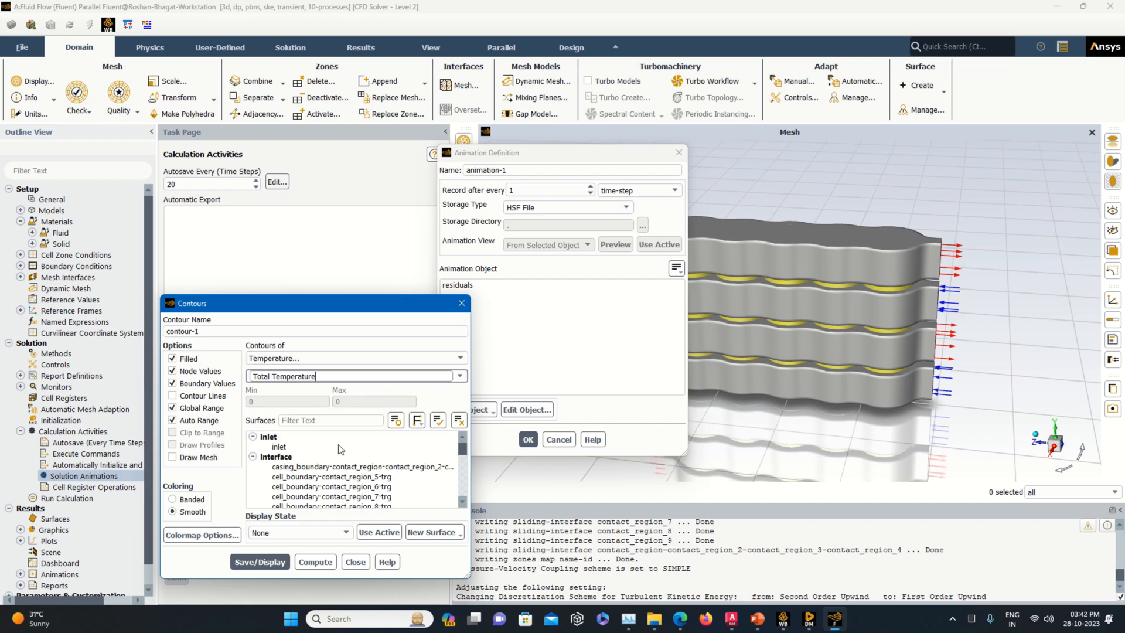
left_click(439, 420)
Step: Set the contour colormap's number format to float
left_click(194, 535)
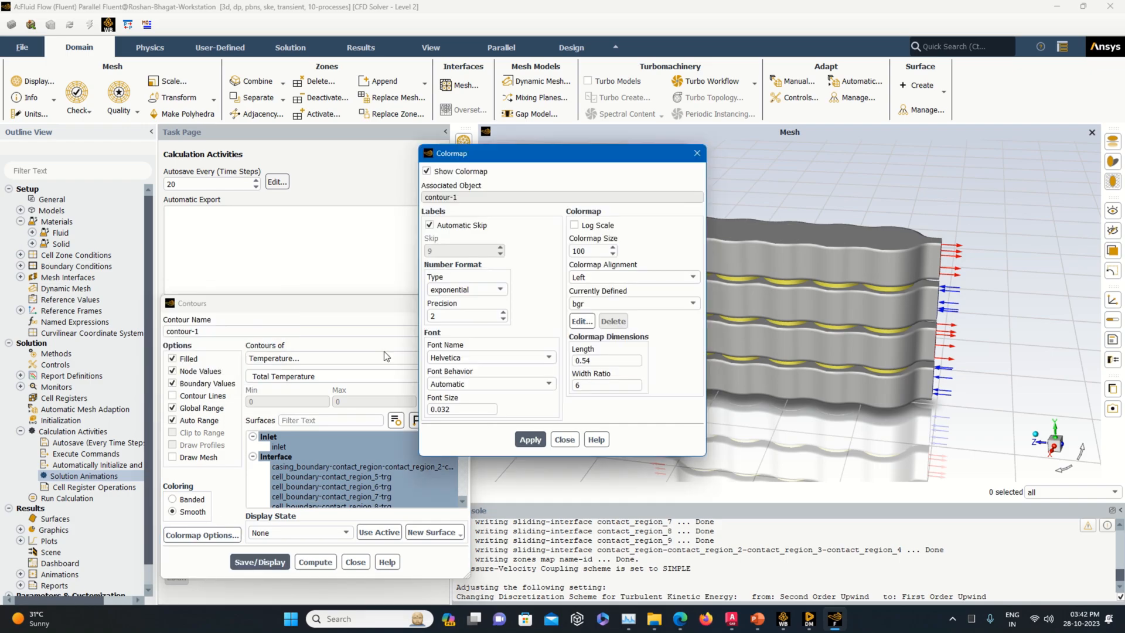
left_click(447, 291)
left_click(450, 310)
left_click(530, 439)
left_click(555, 442)
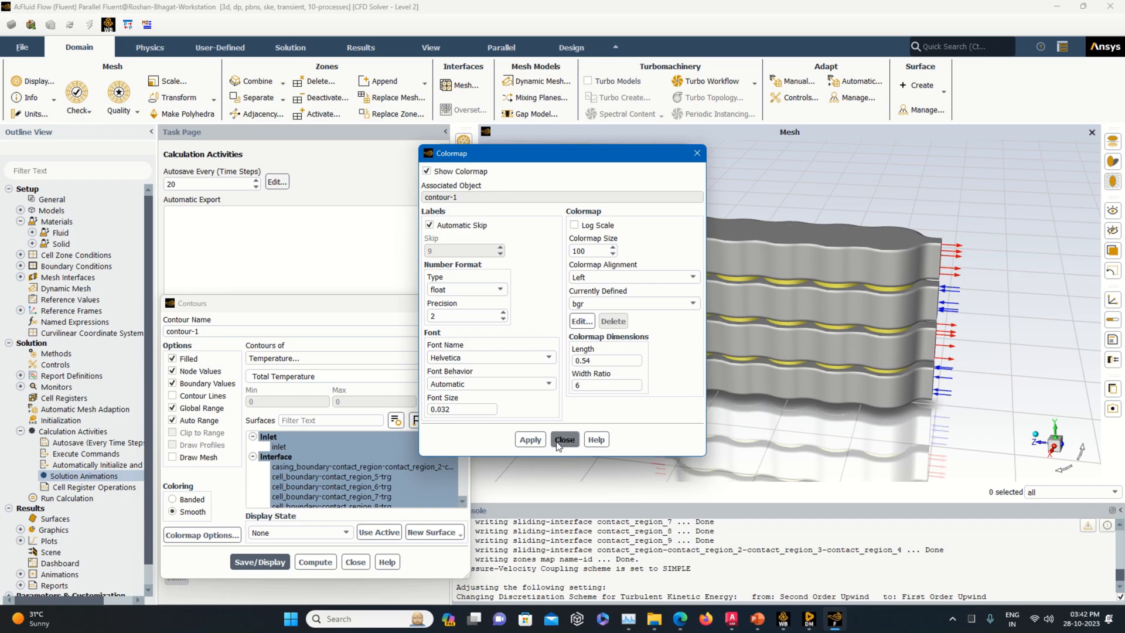
Step: Save and display the total temperature contour, and choose it as the animation object recorded every time-step
left_click(284, 566)
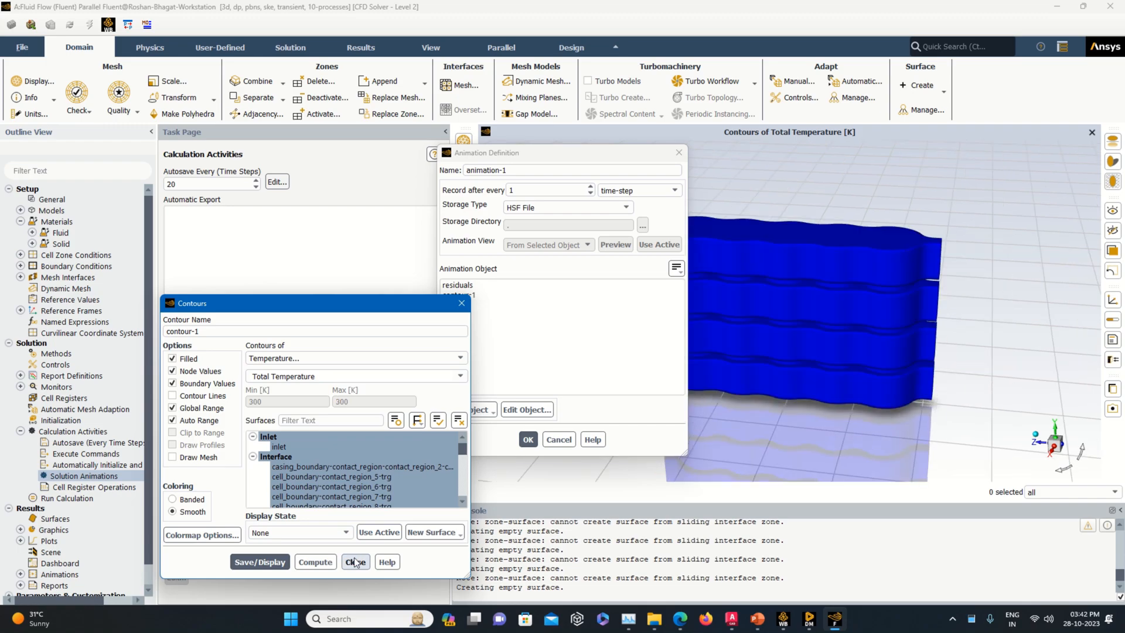
left_click(355, 564)
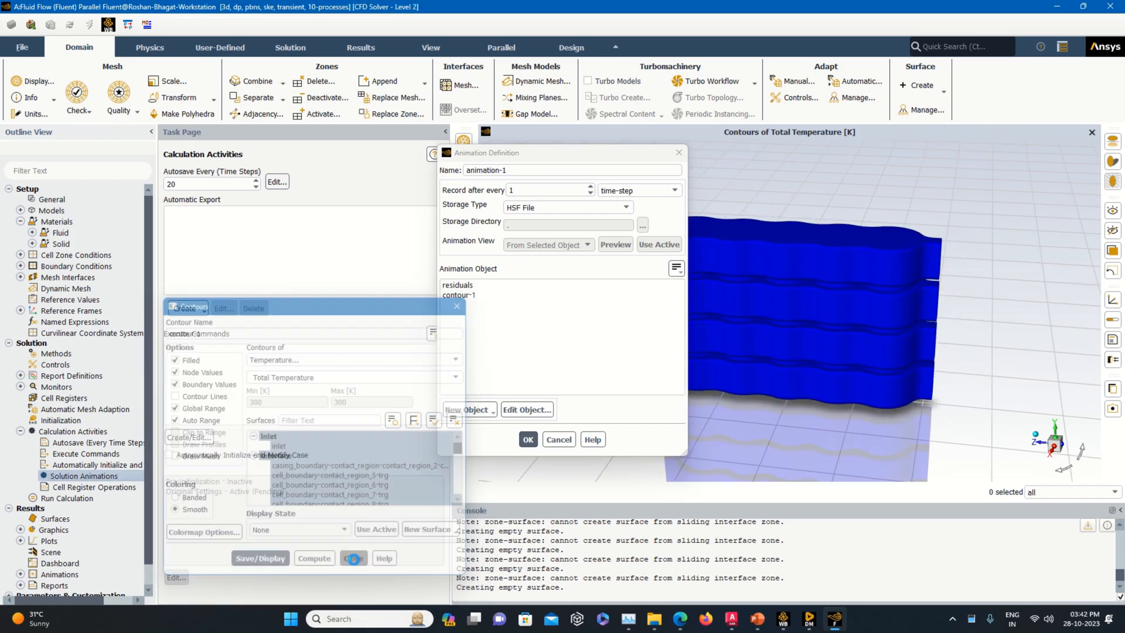
left_click(472, 295)
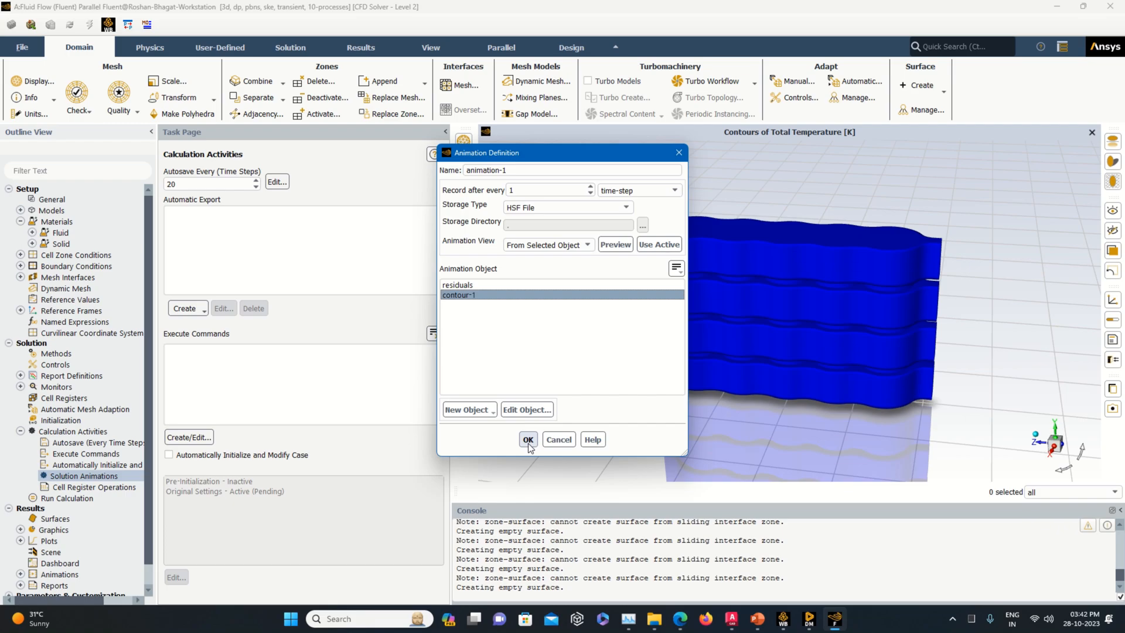
left_click(528, 440)
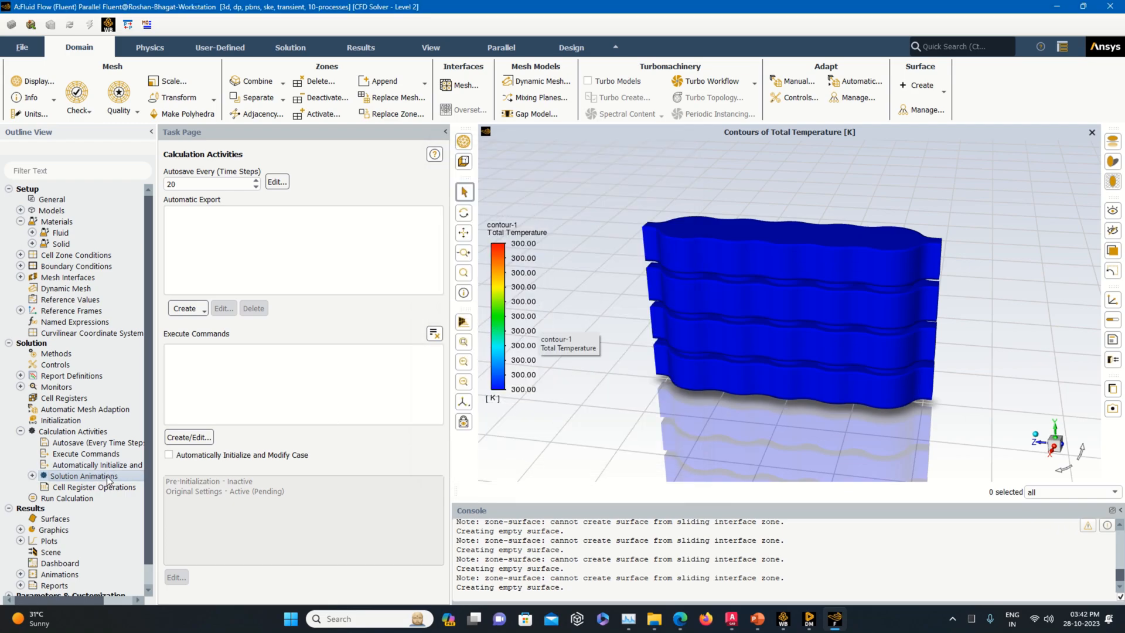
Step: Review the definition of the solution animation and the settings of its temperature contour
left_click(33, 476)
left_click(63, 509)
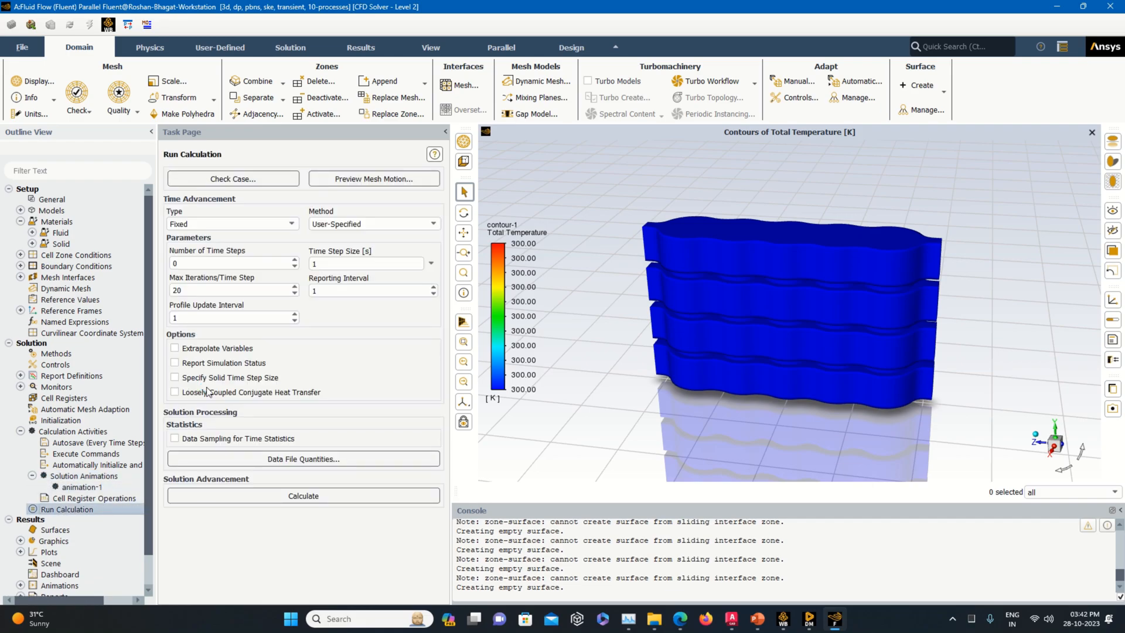
right_click(82, 488)
left_click(94, 498)
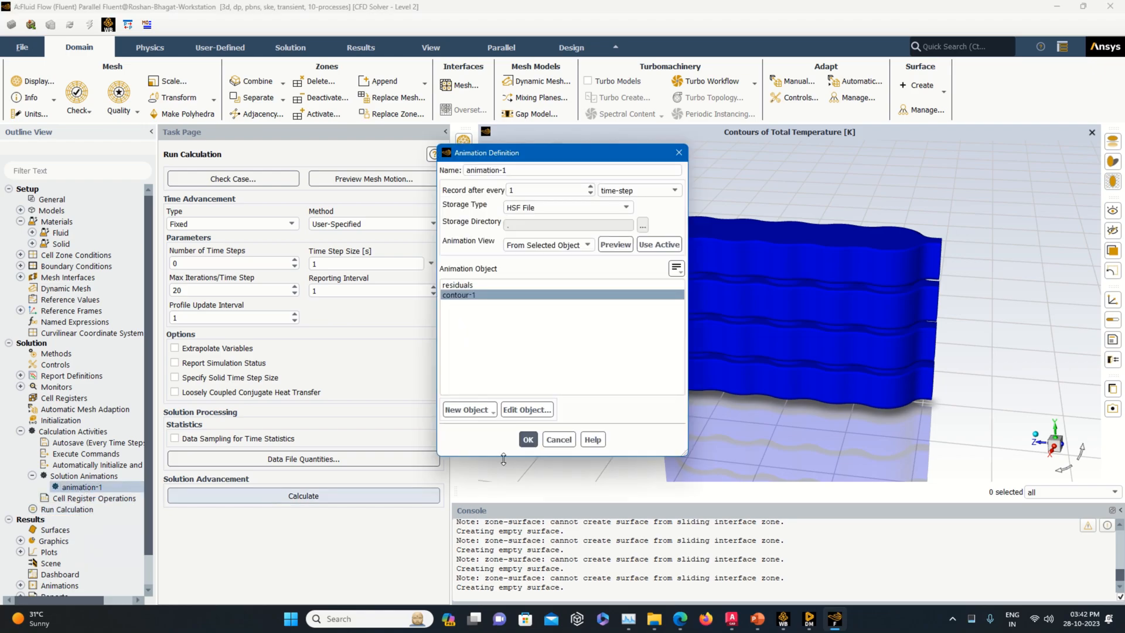
left_click(516, 410)
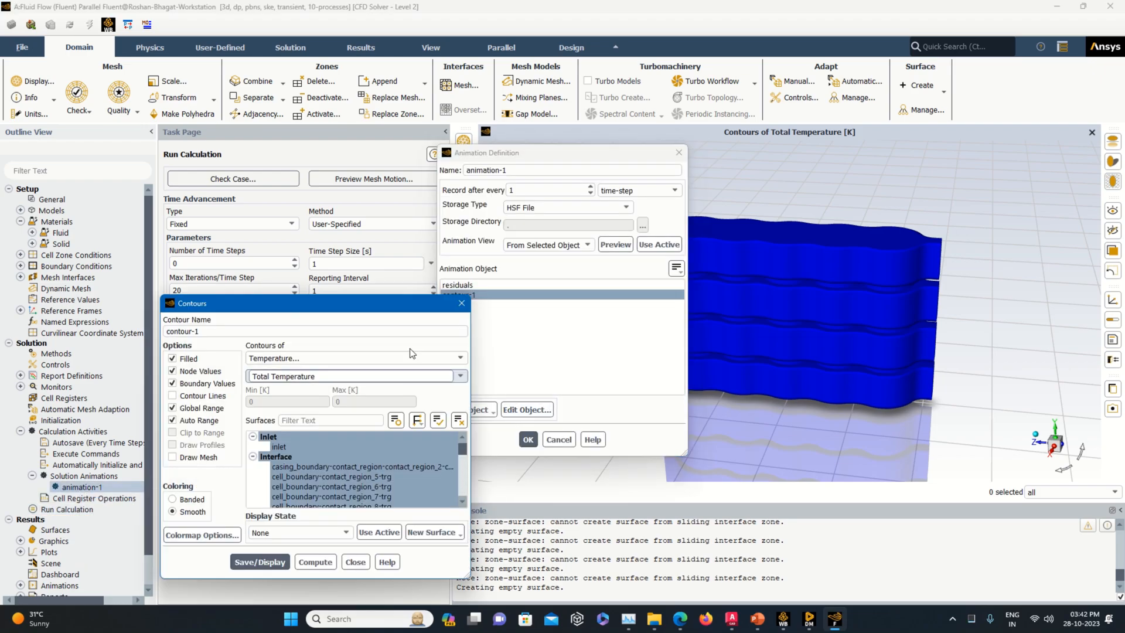
left_click(461, 303)
left_click(674, 153)
Step: Set 100 time steps with a time step size of 0.5 s and start the calculation
left_click(83, 510)
left_click_drag(206, 262, 168, 271)
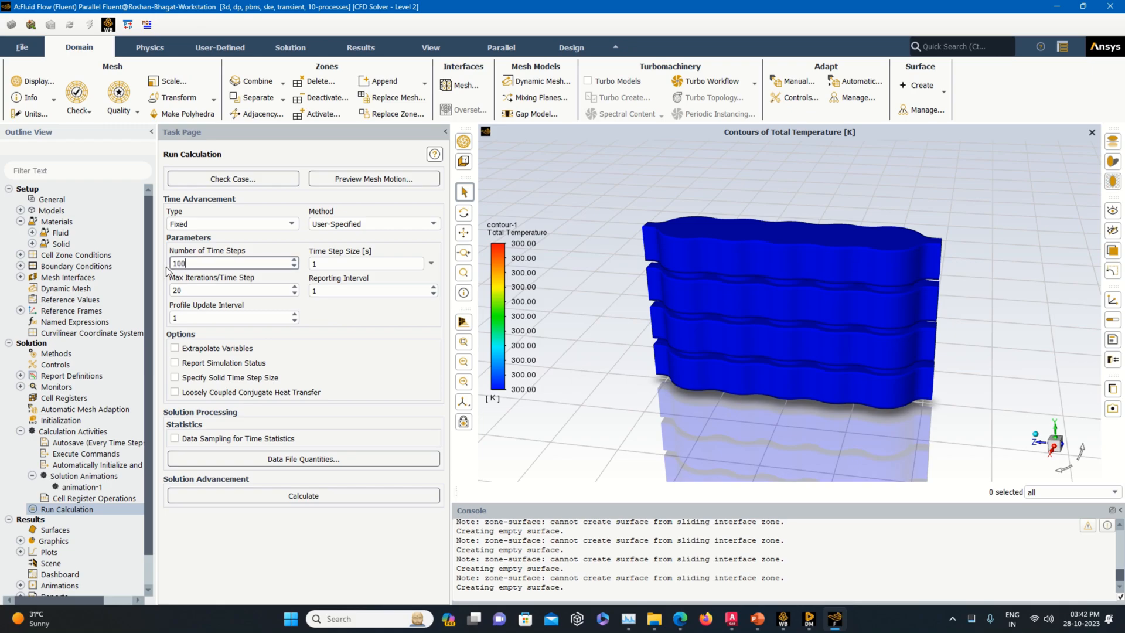
left_click(321, 261)
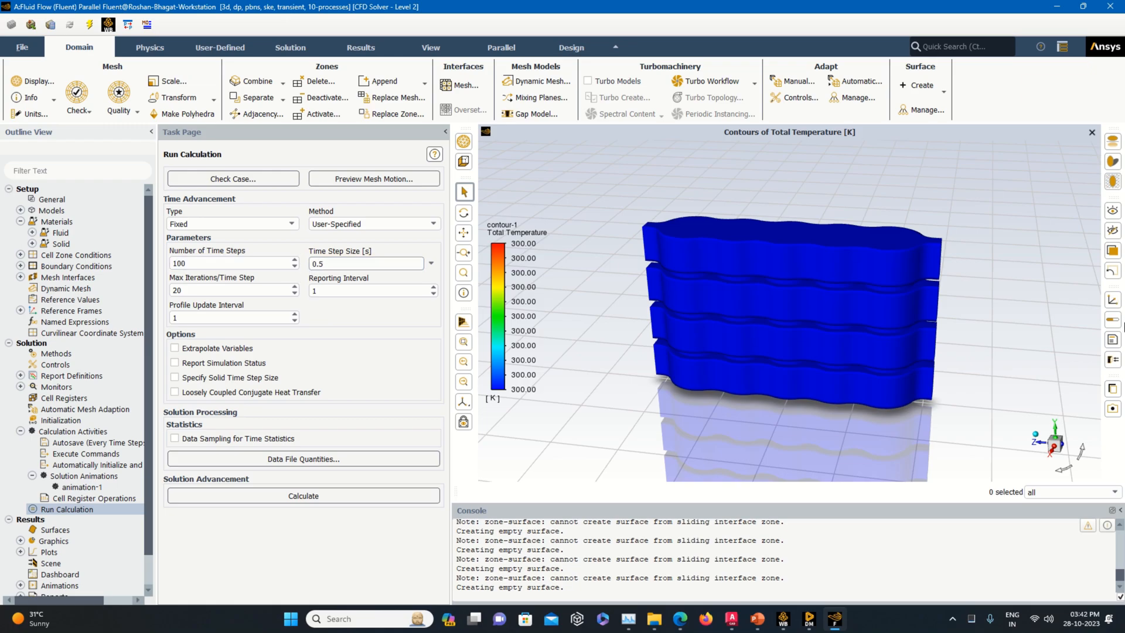
left_click(1115, 345)
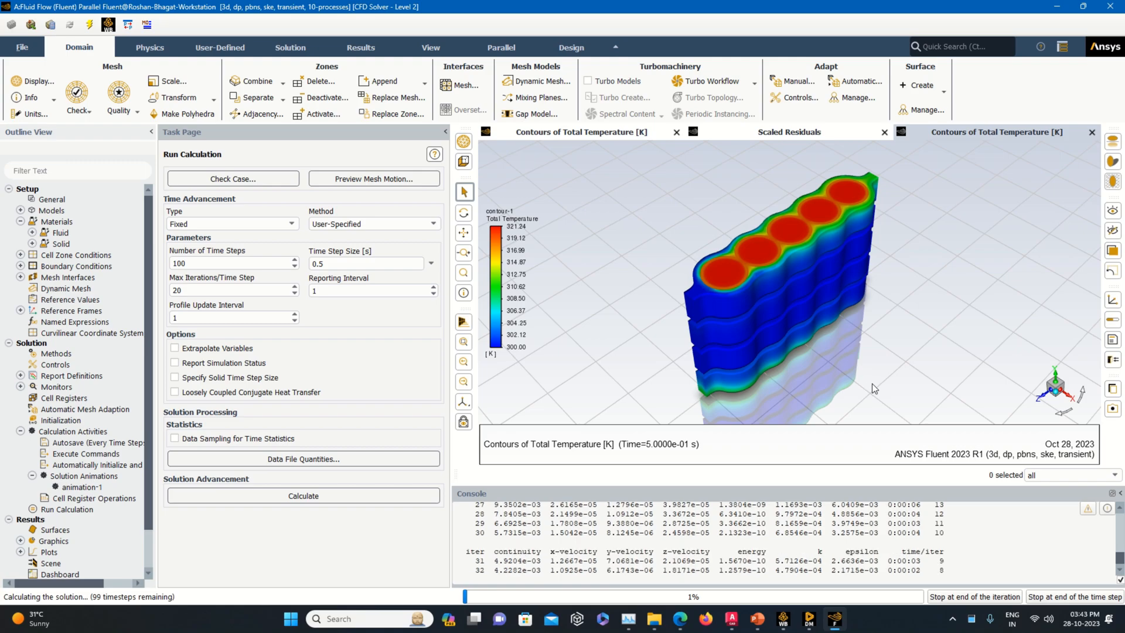
Step: Examine the total temperature contours on the battery pack from several angles while the calculation runs
left_click_drag(875, 379, 751, 353)
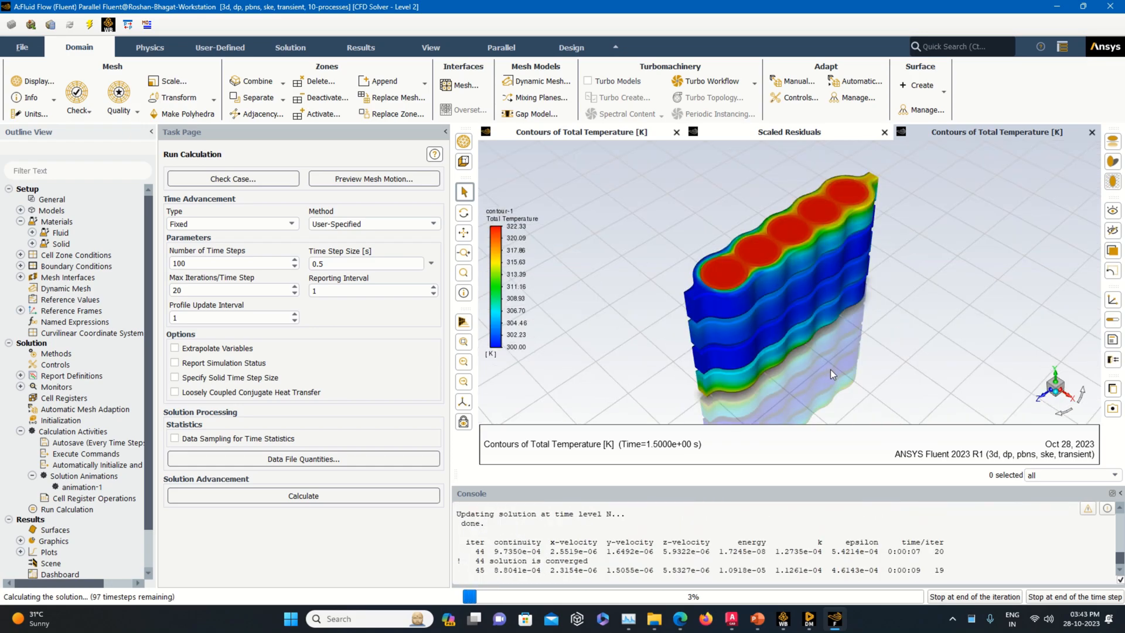
left_click_drag(847, 349, 757, 285)
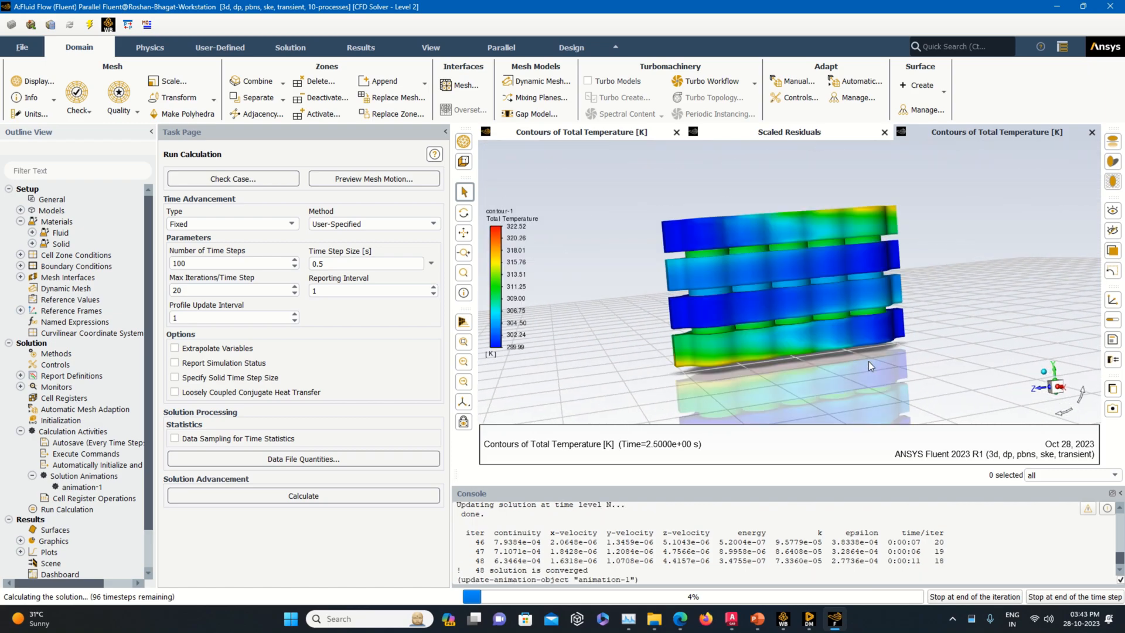
left_click_drag(874, 366, 733, 307)
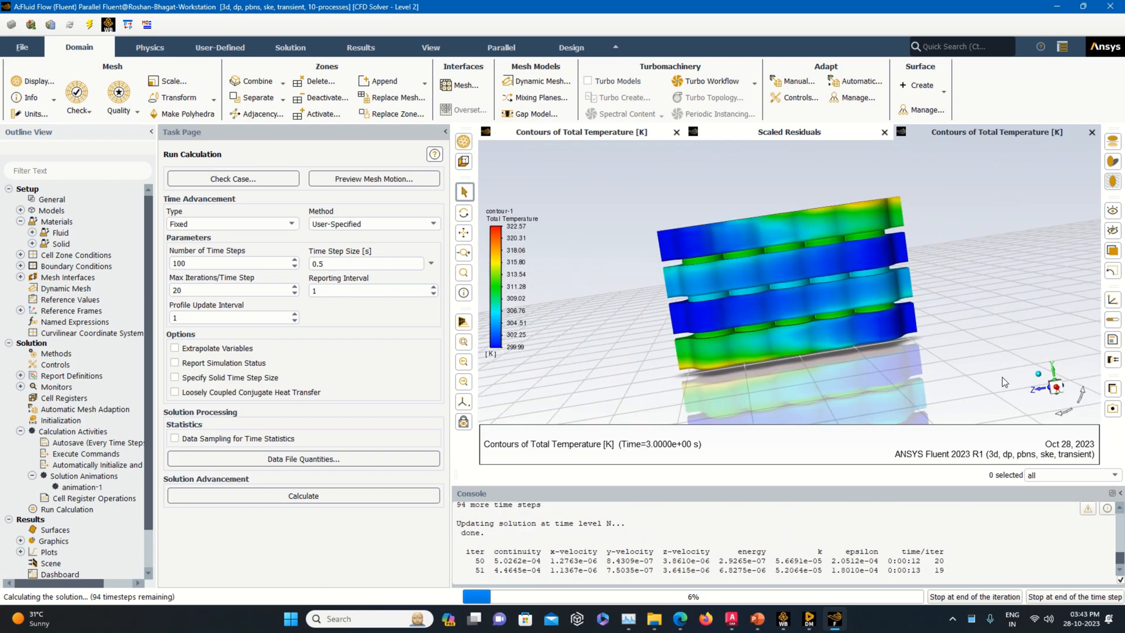
left_click_drag(934, 361, 779, 283)
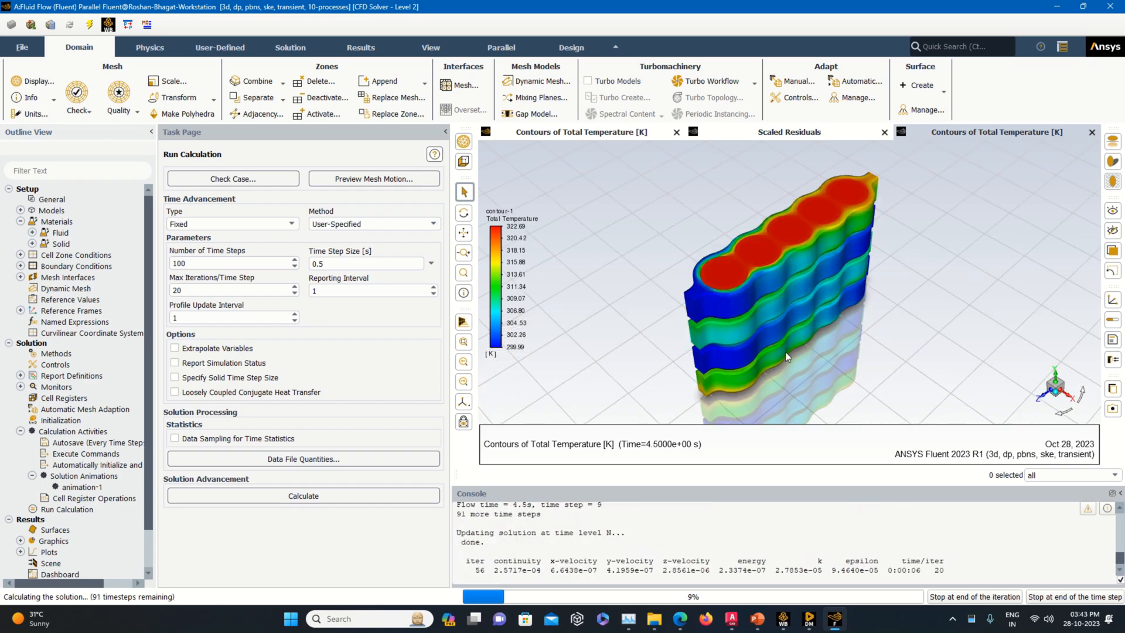
left_click_drag(826, 323, 671, 278)
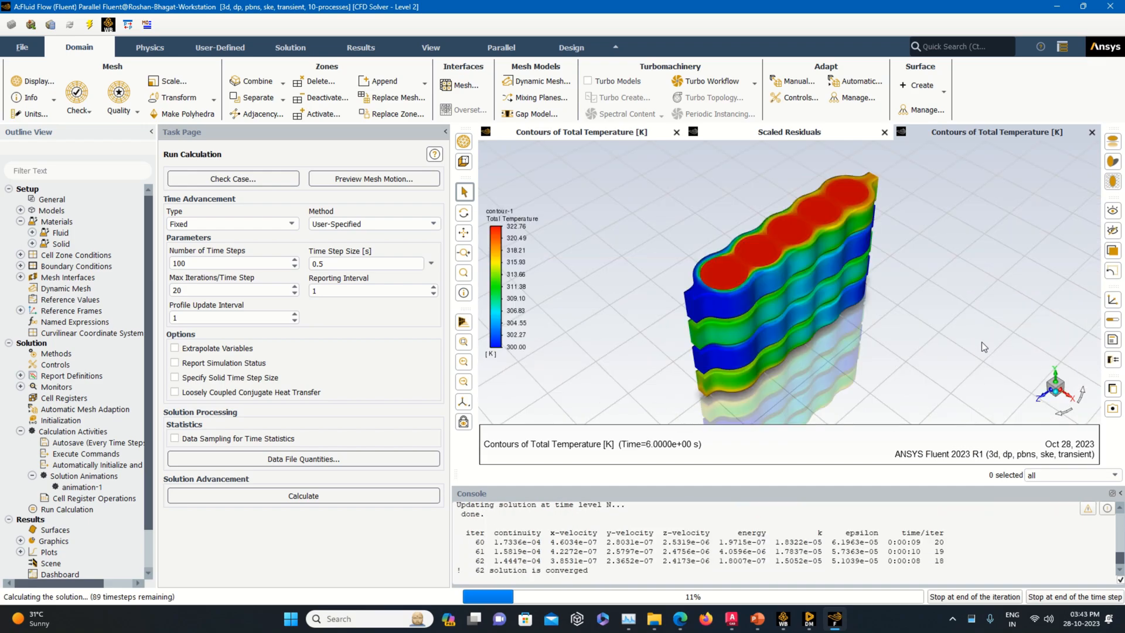
left_click_drag(945, 327, 863, 308)
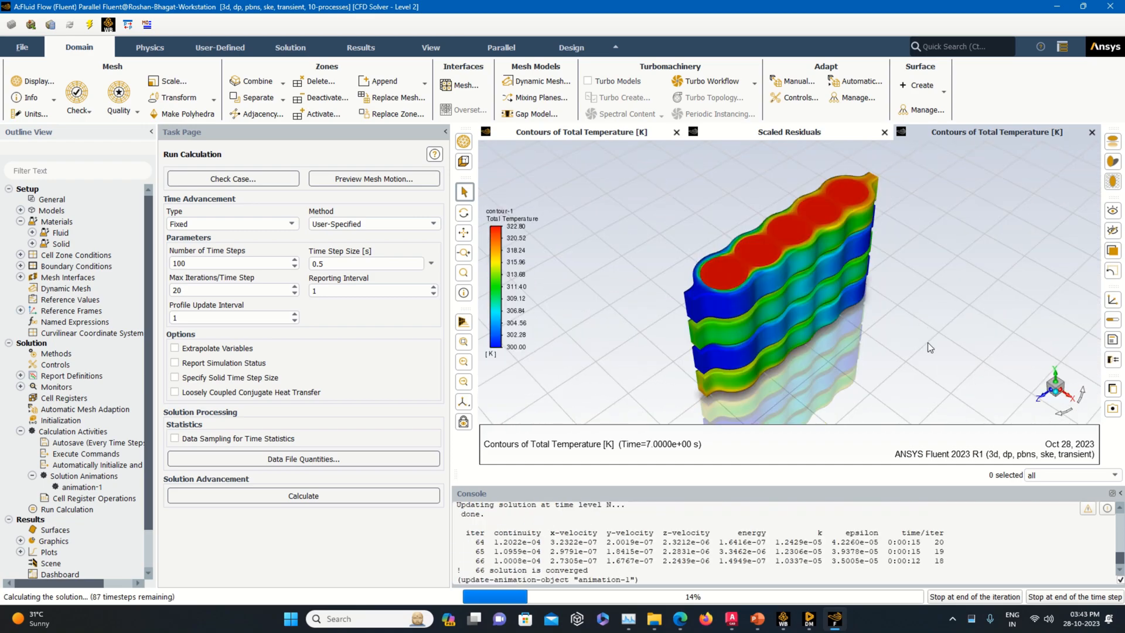
left_click_drag(898, 347, 861, 367)
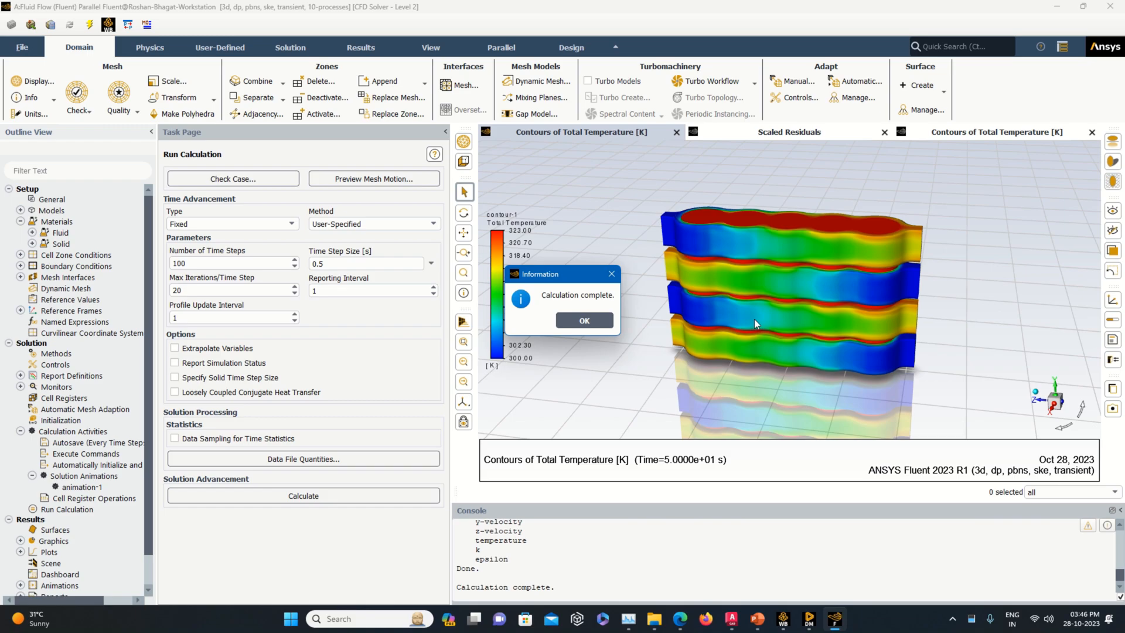
Step: Dismiss the calculation notice, switch to Workbench and save the project
left_click(583, 321)
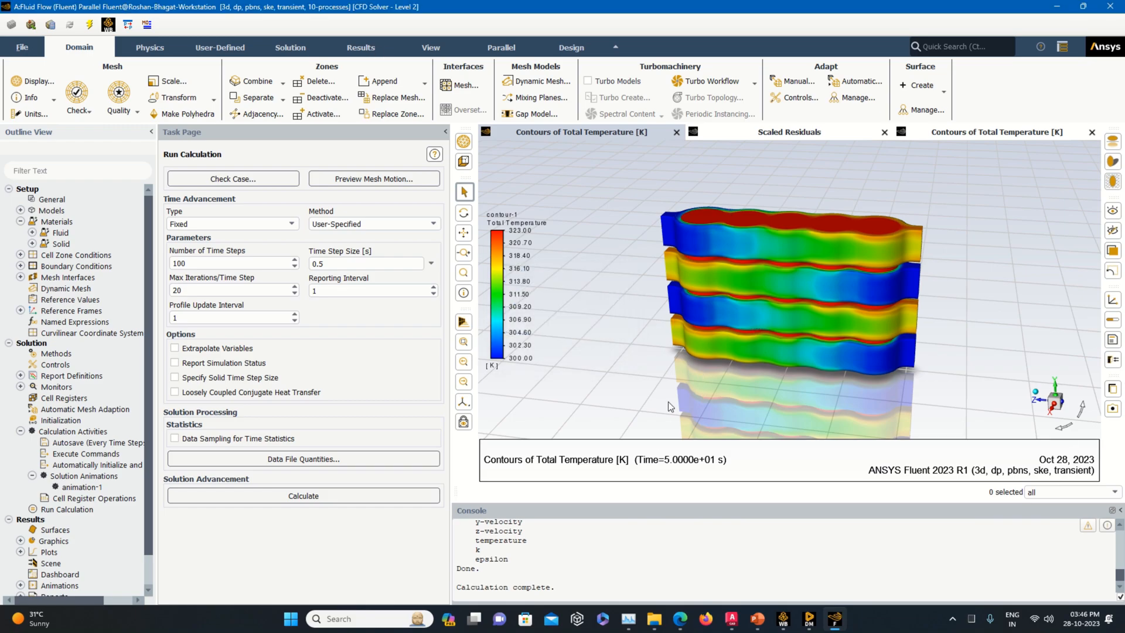
left_click(785, 623)
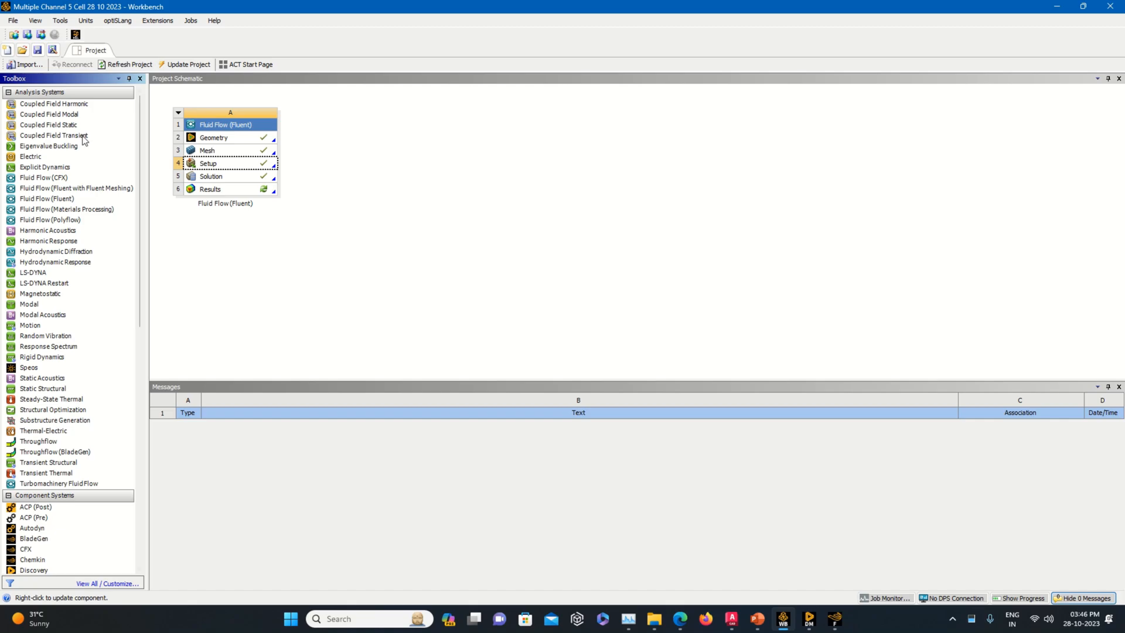
left_click(37, 49)
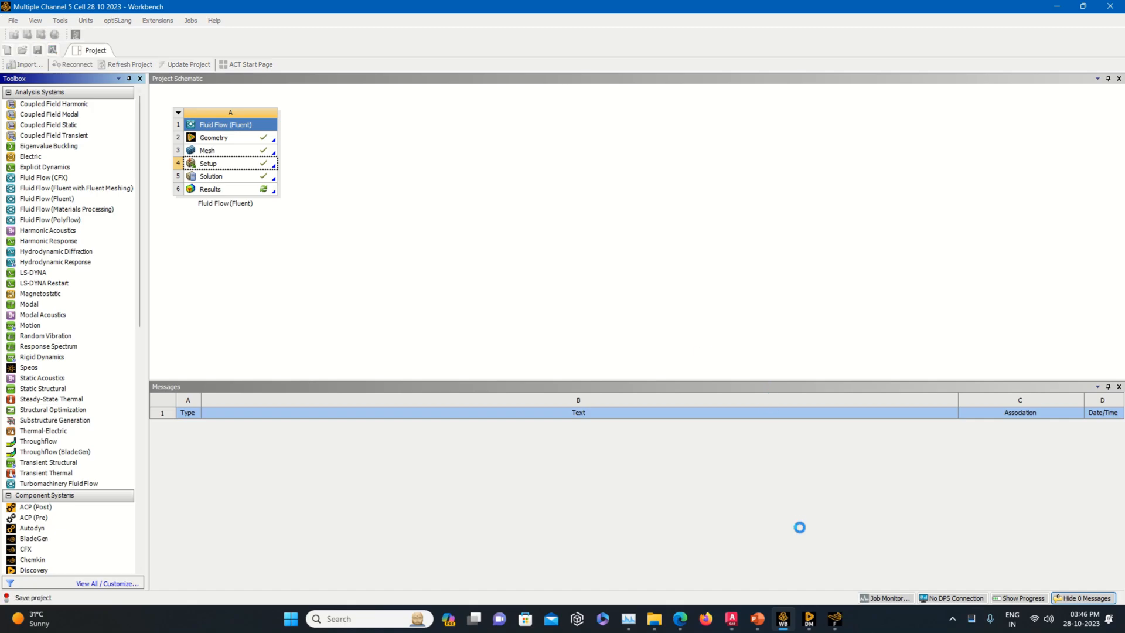
Step: Switch to DesignModeler and close it
left_click(809, 618)
left_click(11, 21)
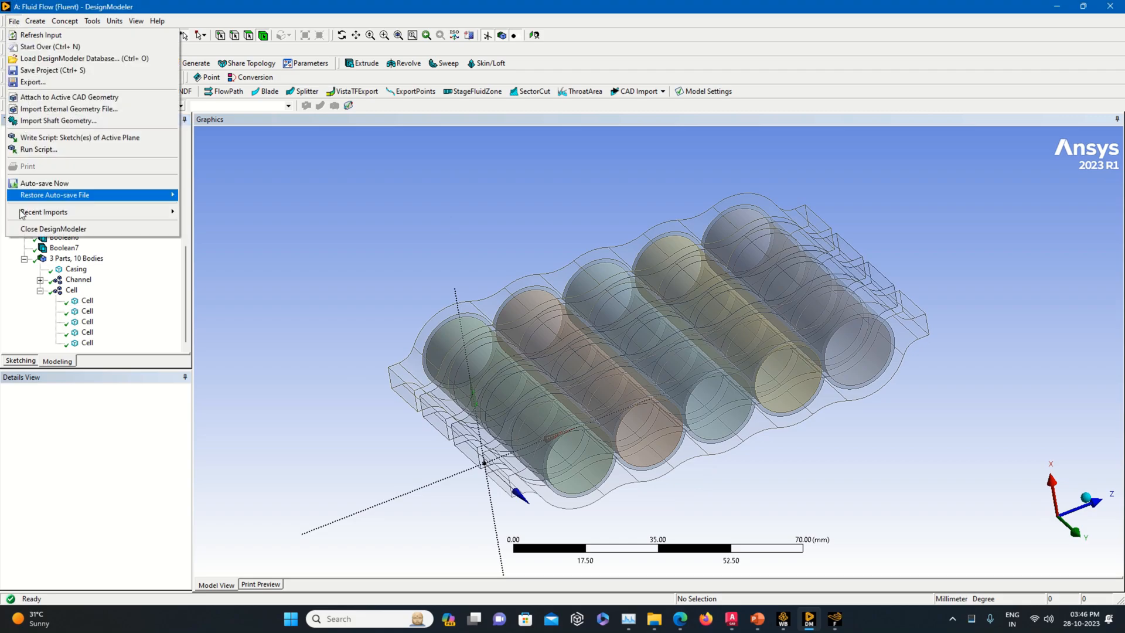
left_click(30, 228)
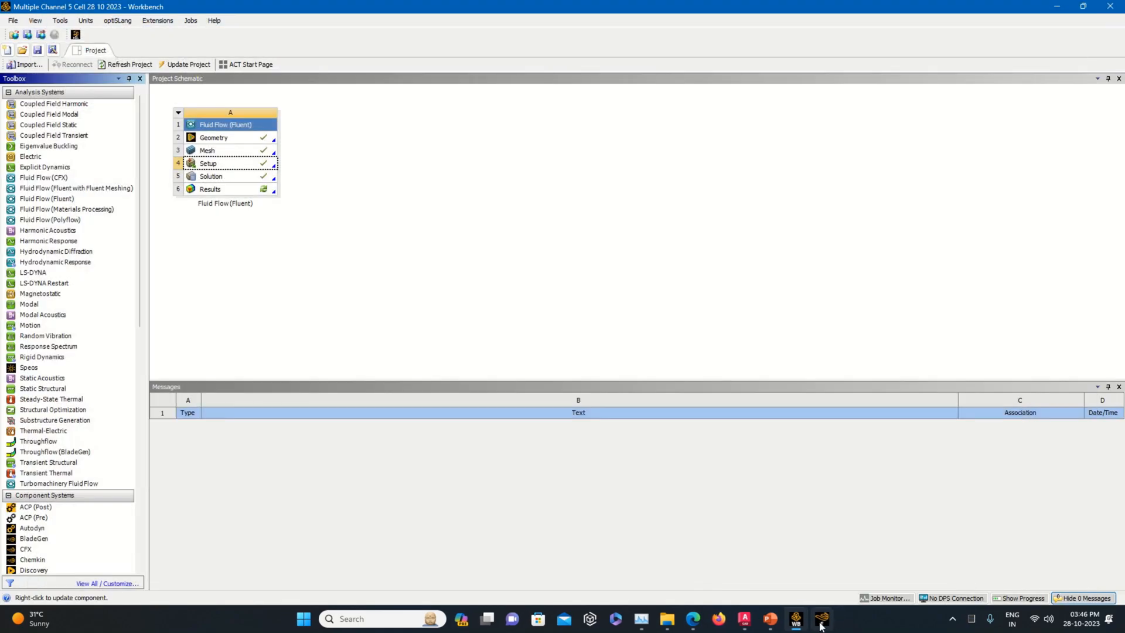
Step: Switch to Fluent and close it, returning to the Workbench project
left_click(822, 620)
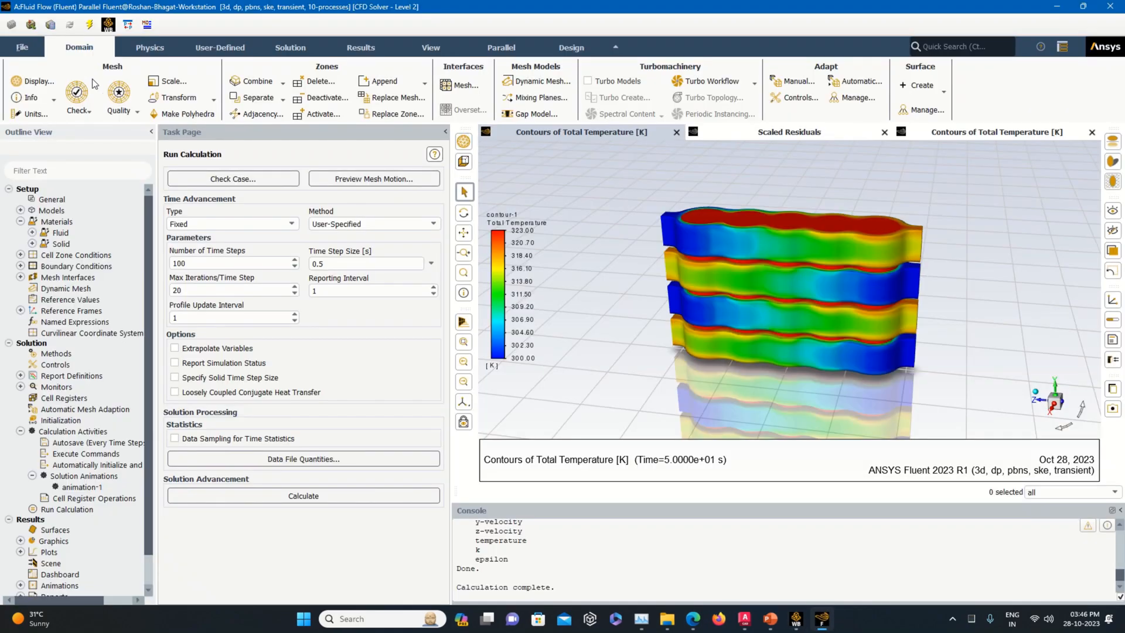
left_click(34, 53)
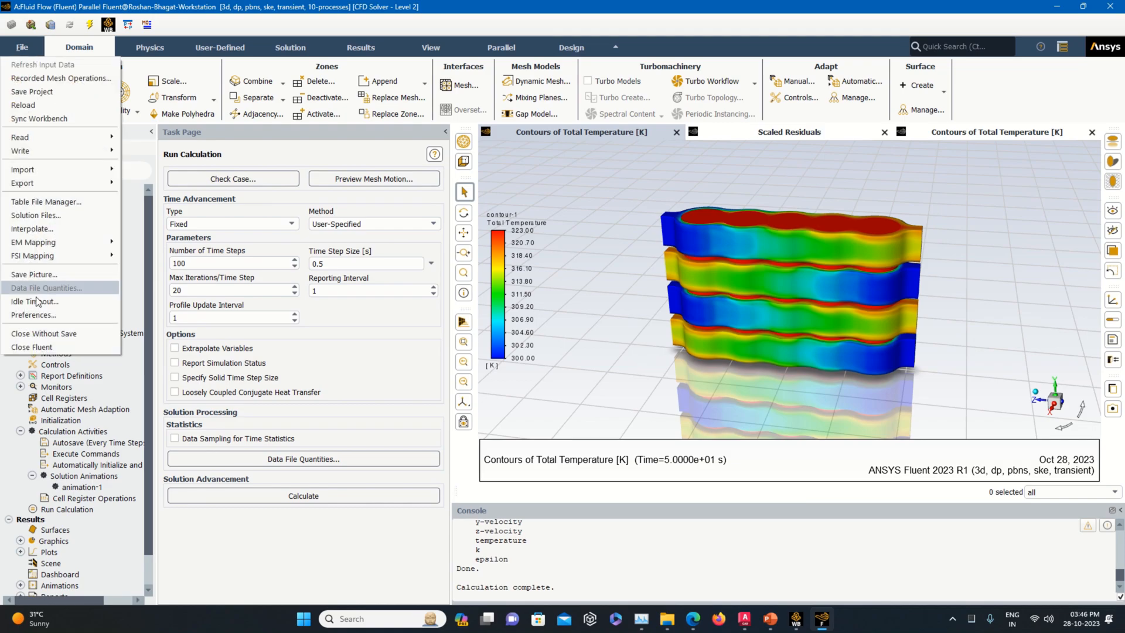
left_click(800, 616)
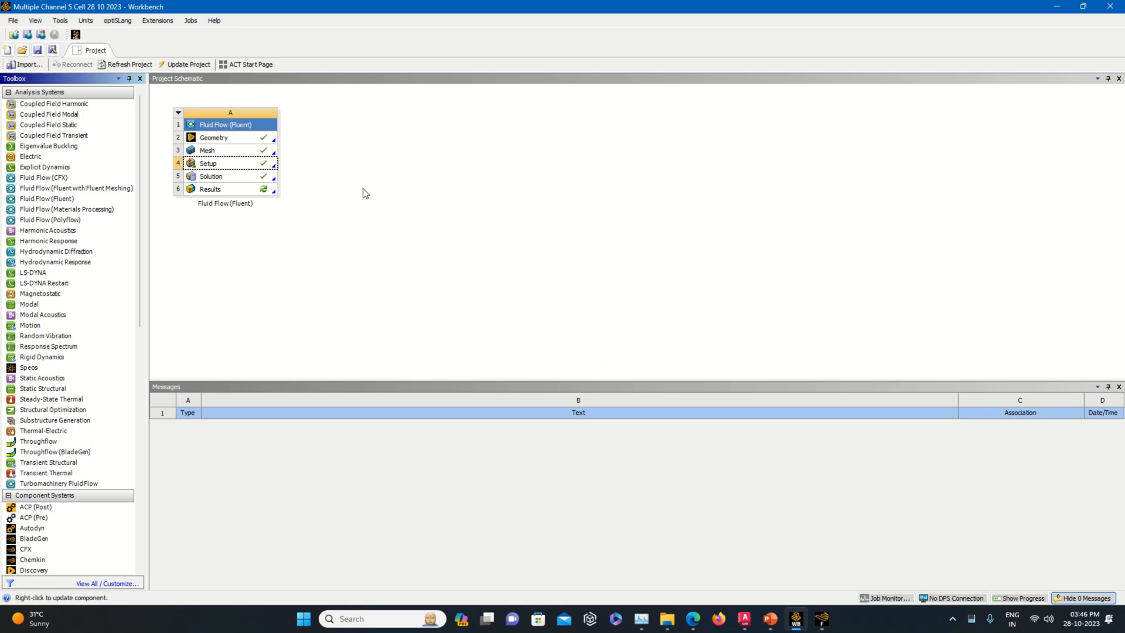
left_click(820, 626)
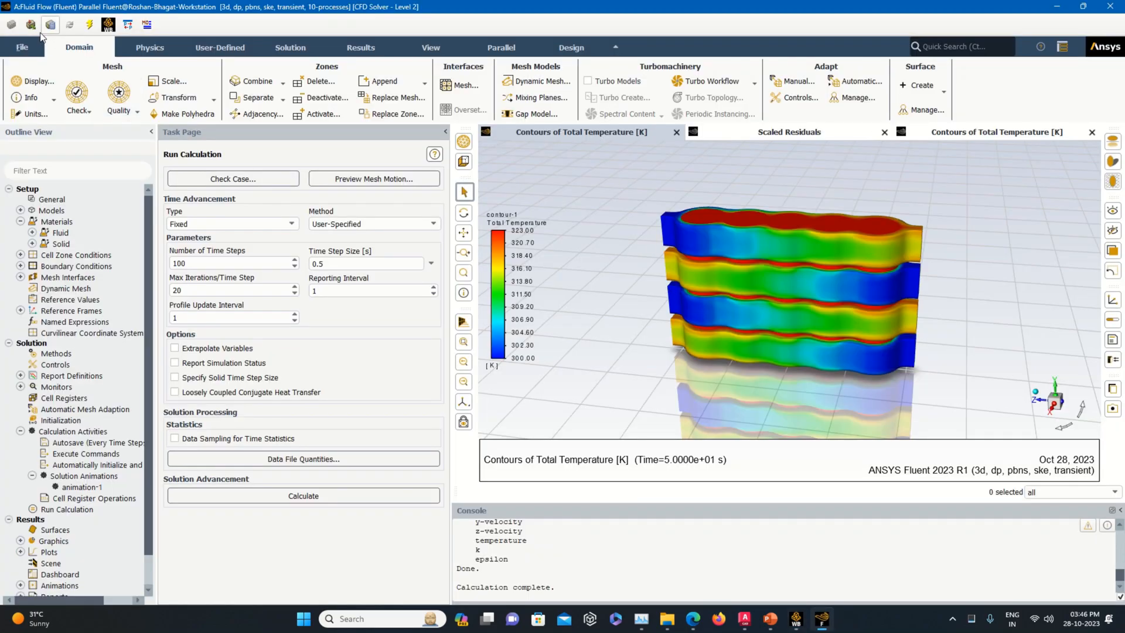
left_click(22, 47)
left_click(35, 348)
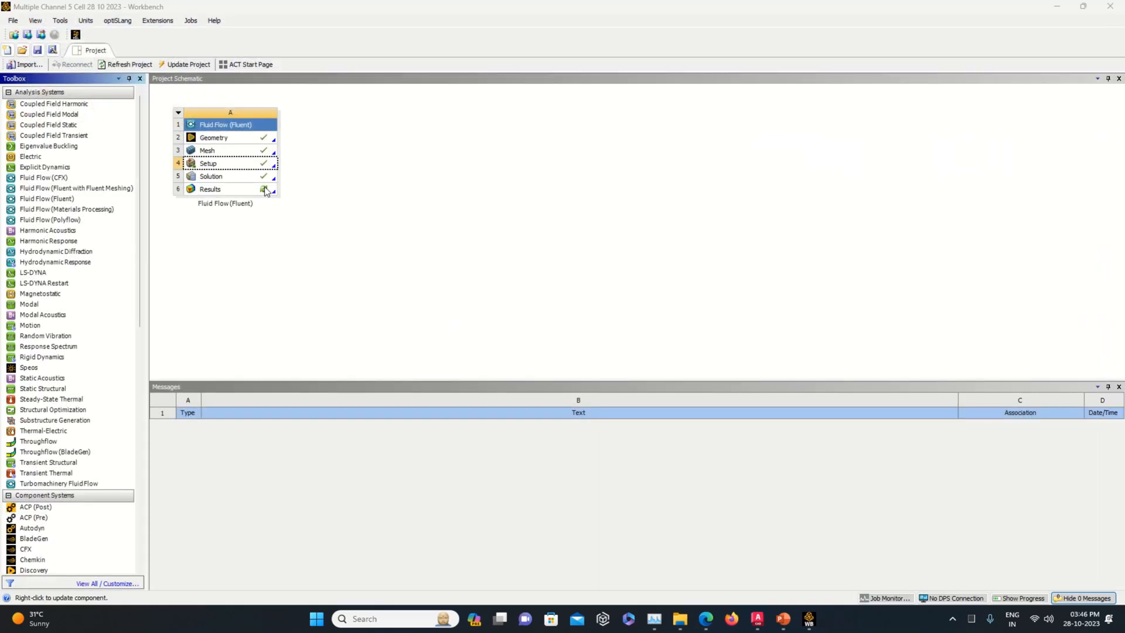
Step: Open the Results of the Fluid Flow (Fluent) system in CFD-Post
left_click(266, 191)
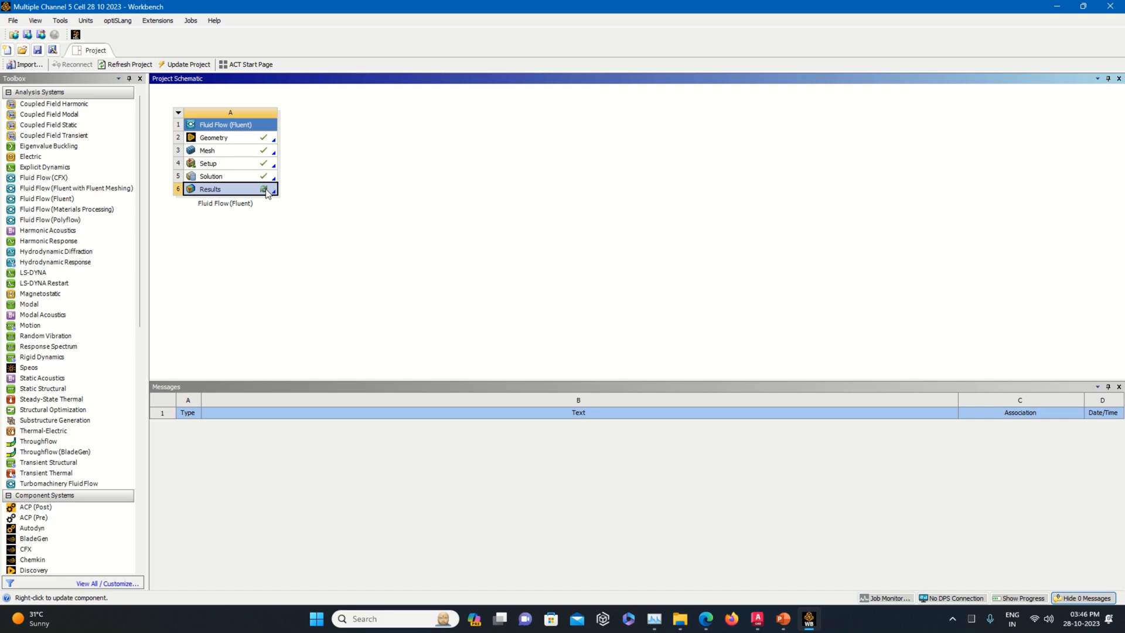
left_click(271, 191)
left_click(298, 197)
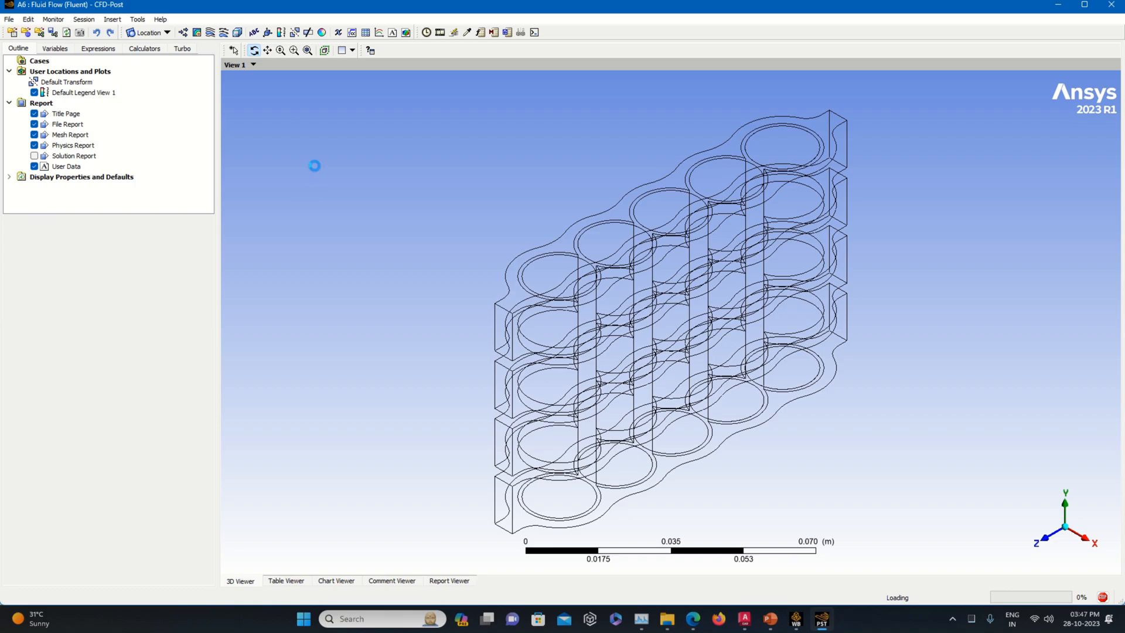
Step: Insert a volume rendering with the default name, coloured by Temperature over all domains, with a resolution of 150
left_click(237, 33)
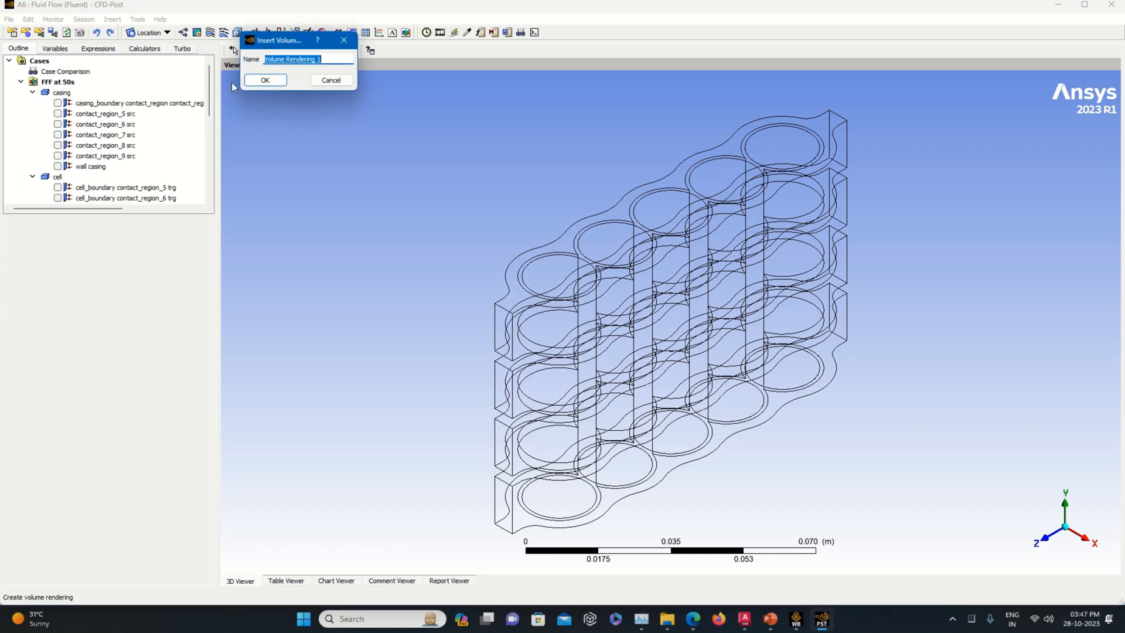
left_click(267, 80)
left_click(119, 280)
left_click(113, 336)
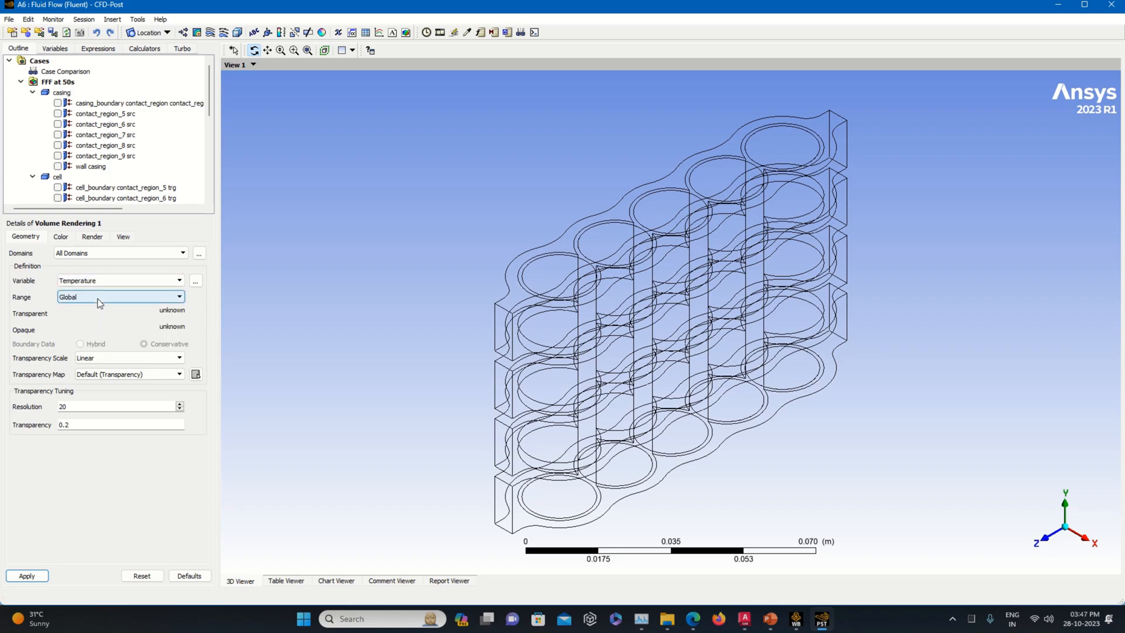
left_click_drag(86, 406, 37, 412)
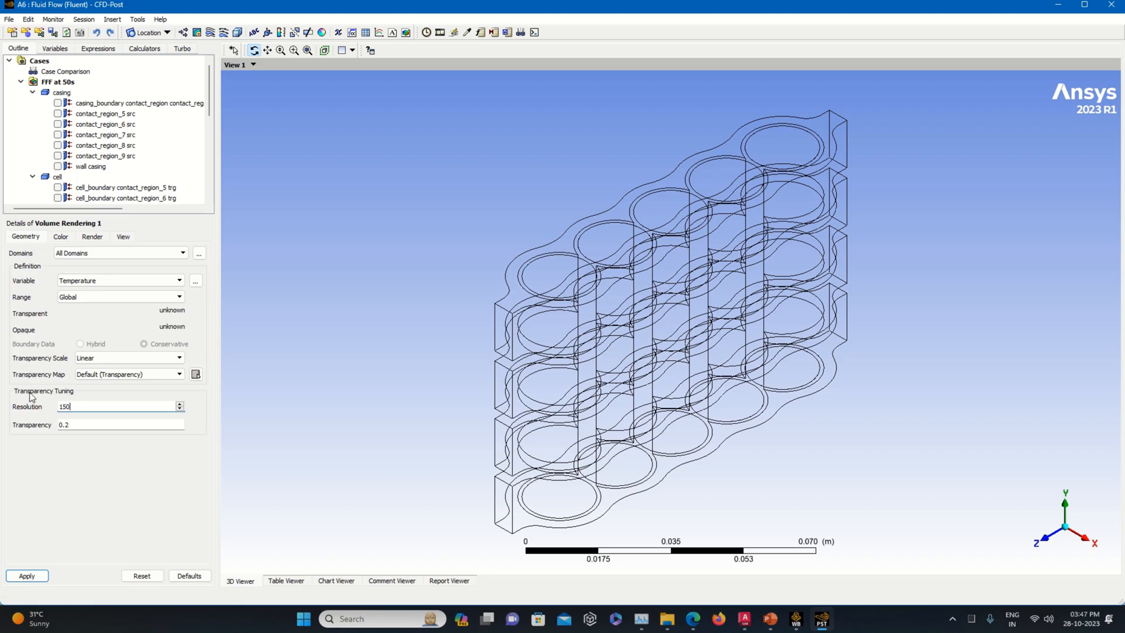
Step: Give the volume rendering a user-specified range from 298 K transparent to 333 K opaque and apply it
left_click(153, 297)
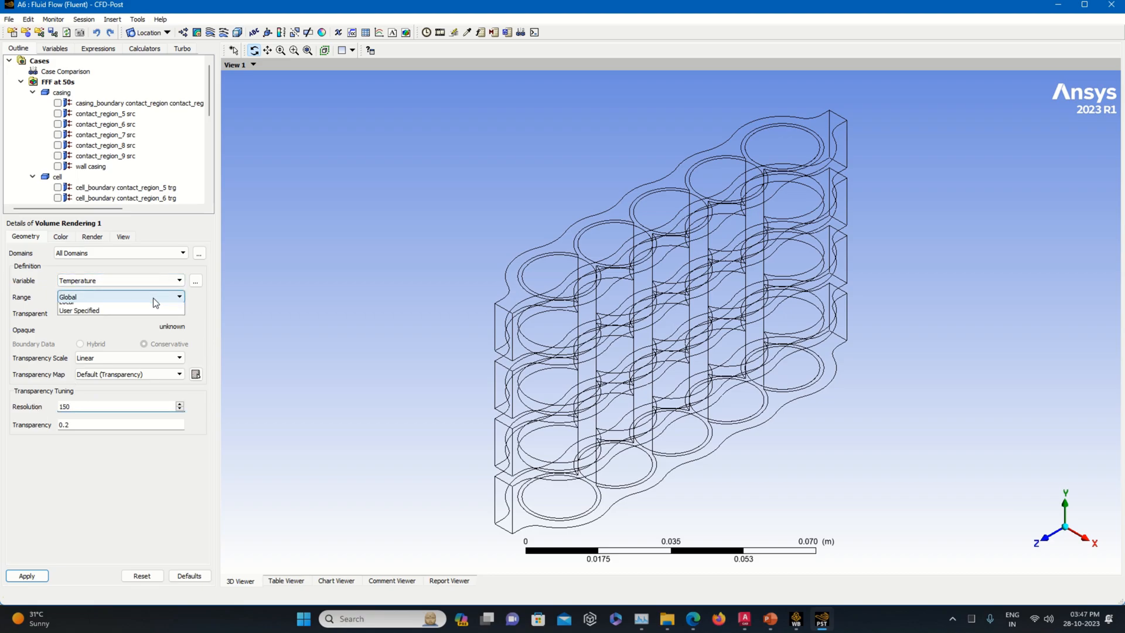
left_click(140, 322)
left_click(97, 315)
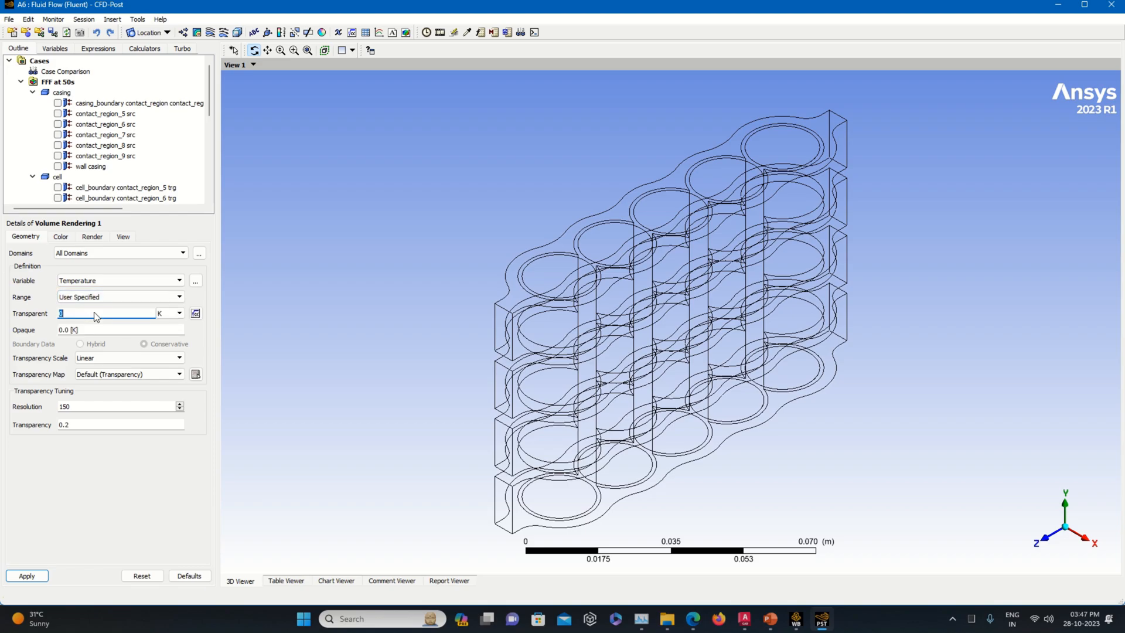
type("298")
left_click(86, 332)
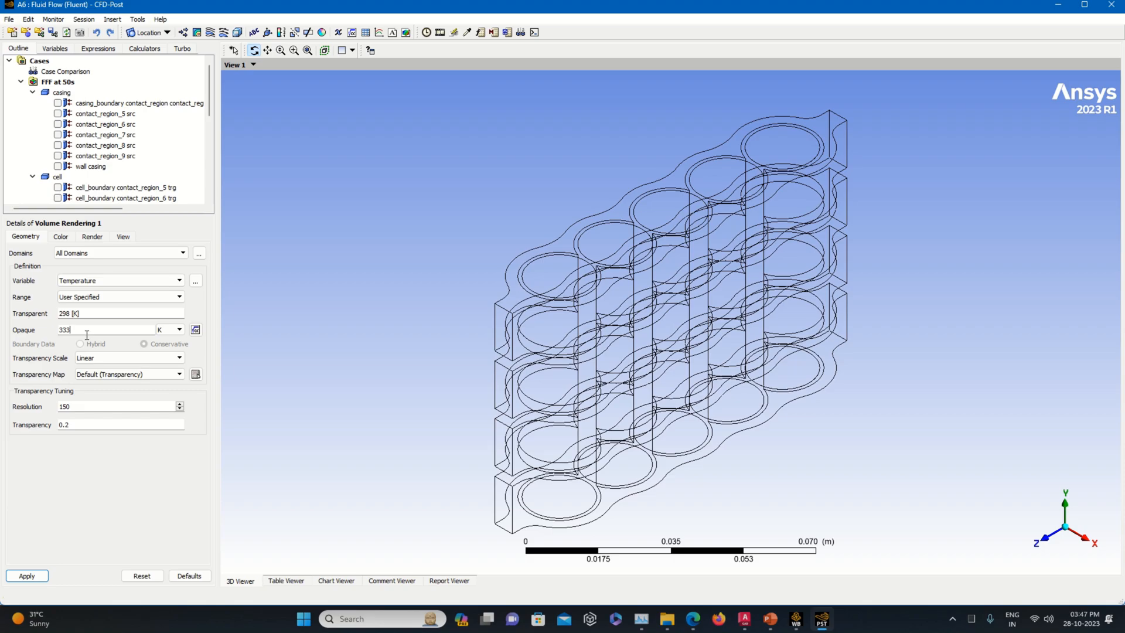
left_click(30, 576)
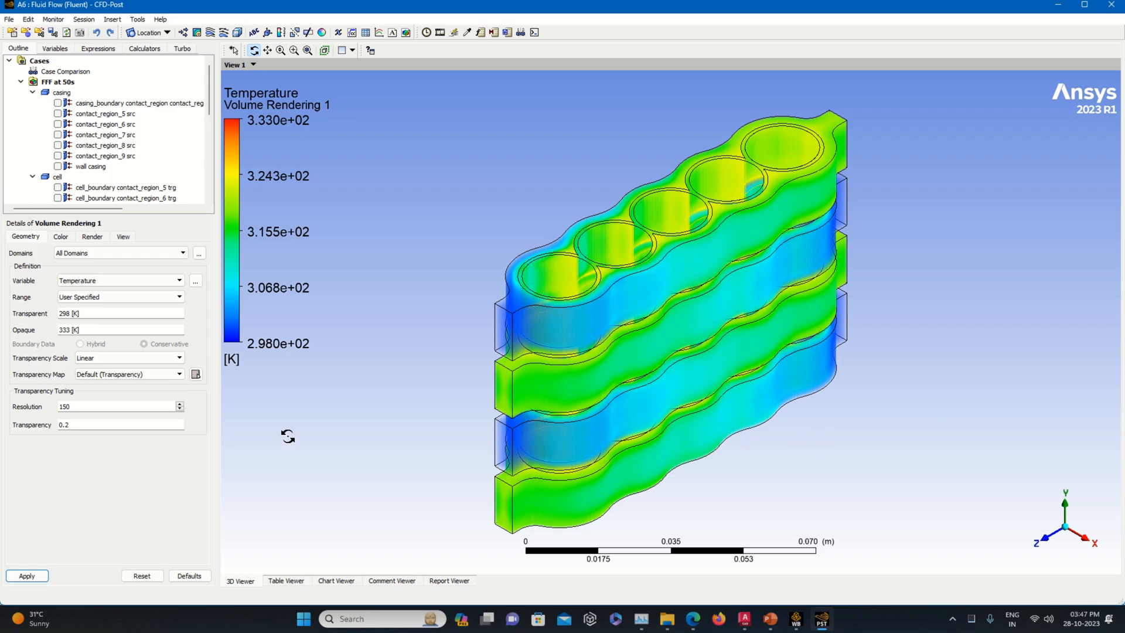
Step: Set the default legend's number format to Fixed and its value ticks to 11
scroll(99, 170, "down", 8)
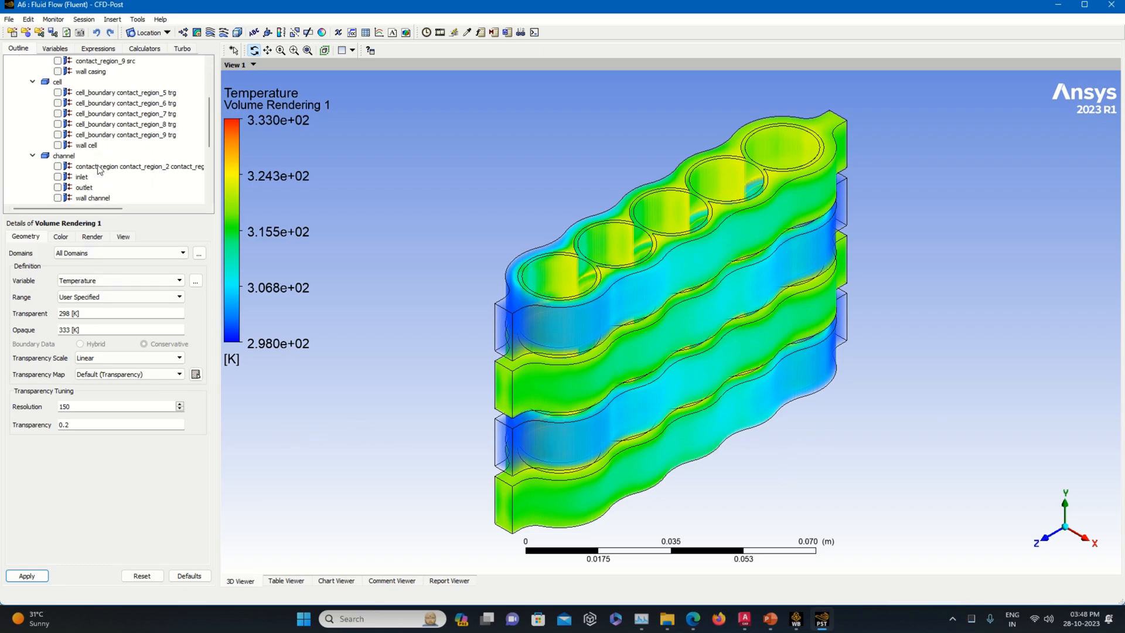
left_click(91, 103)
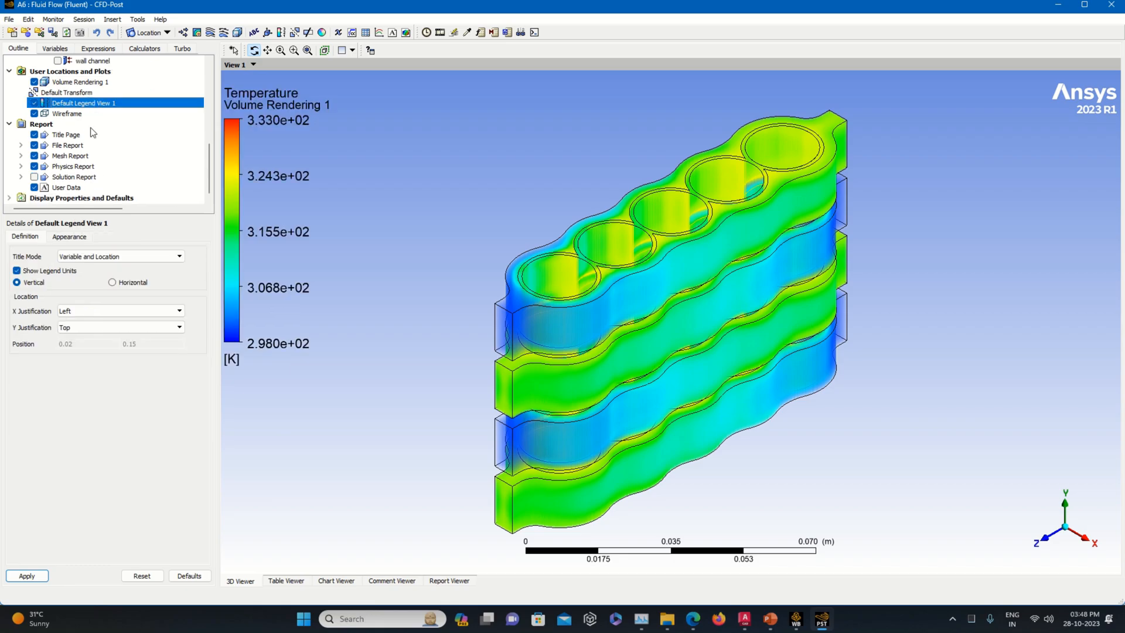
left_click(87, 237)
left_click(143, 311)
left_click(140, 319)
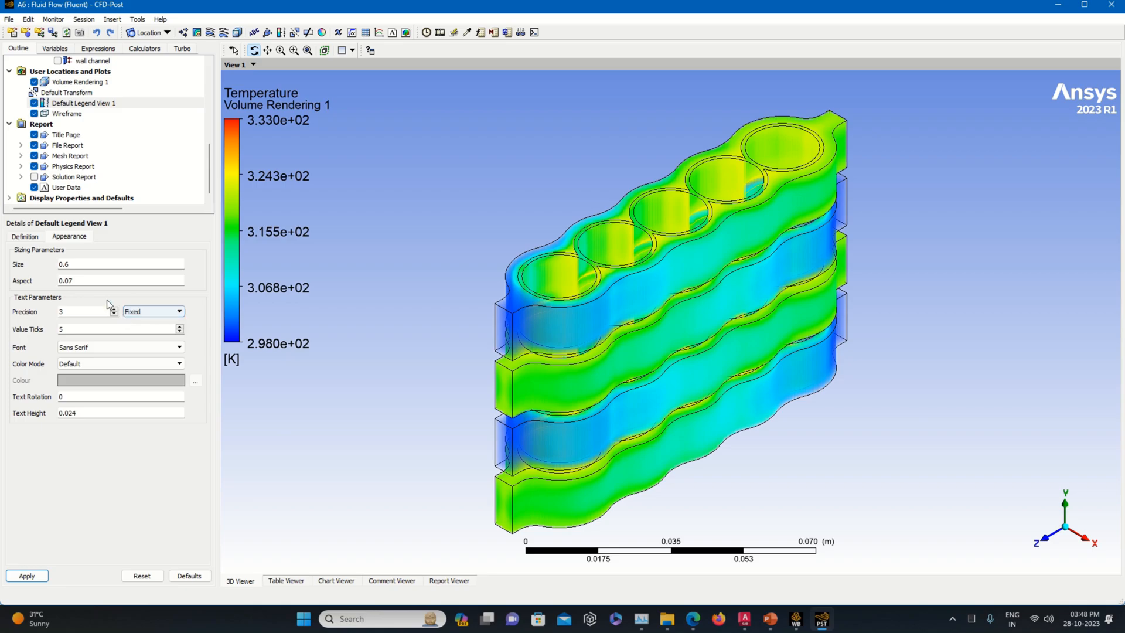
double_click(61, 328)
Step: Set the legend's aspect to 0.027 and its size to 1, and apply the appearance changes
double_click(105, 281)
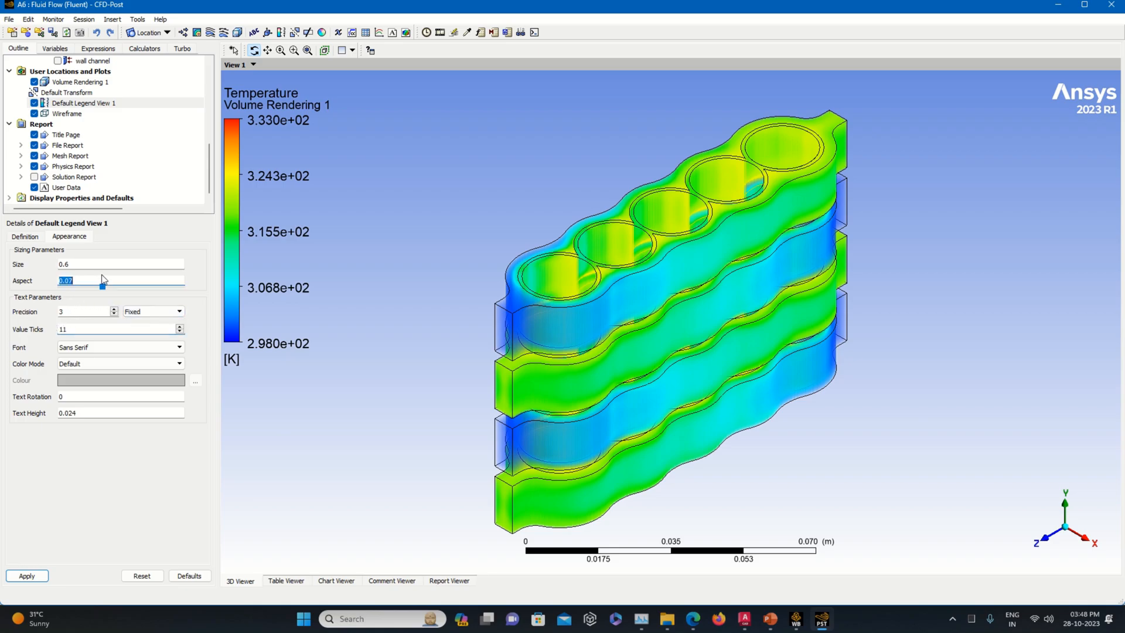
left_click_drag(104, 287, 77, 289)
double_click(100, 264)
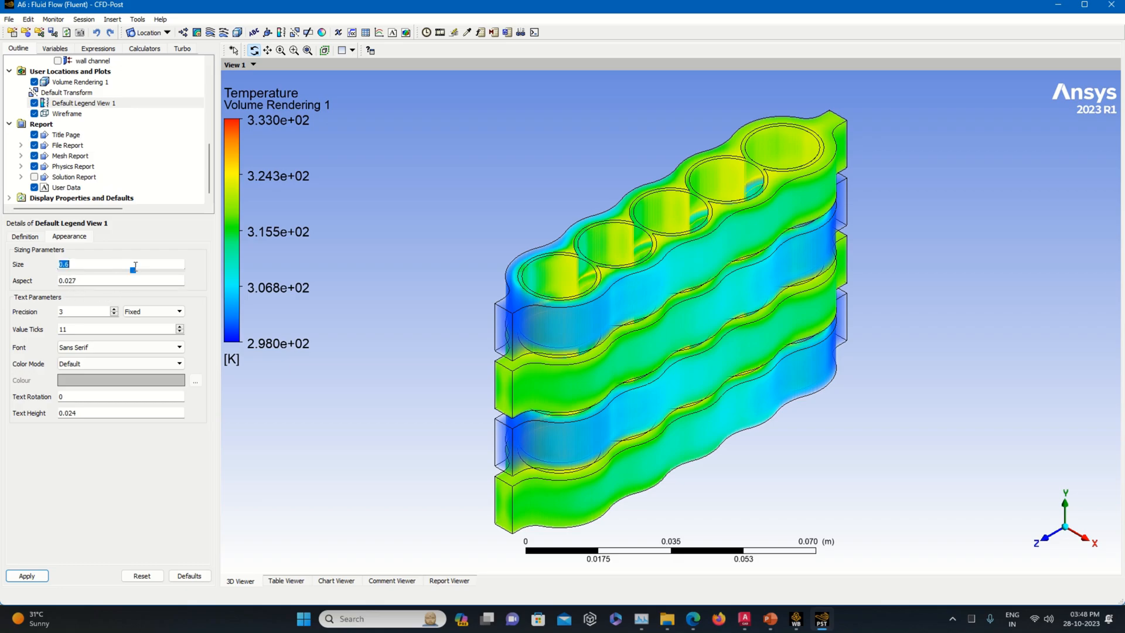
left_click_drag(139, 270, 183, 271)
left_click(17, 577)
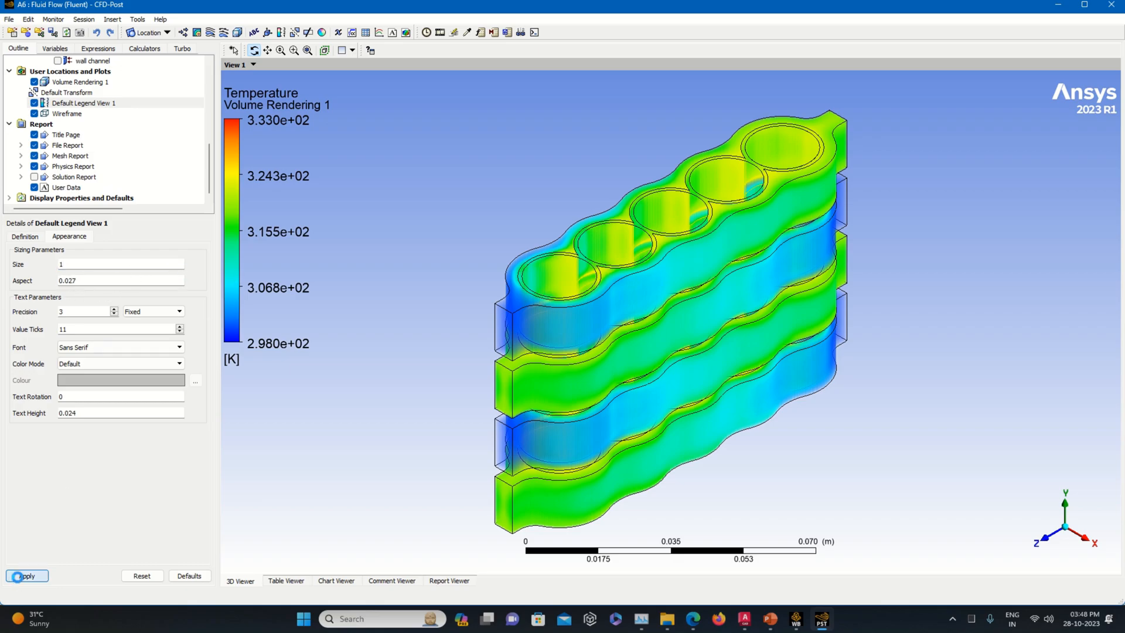